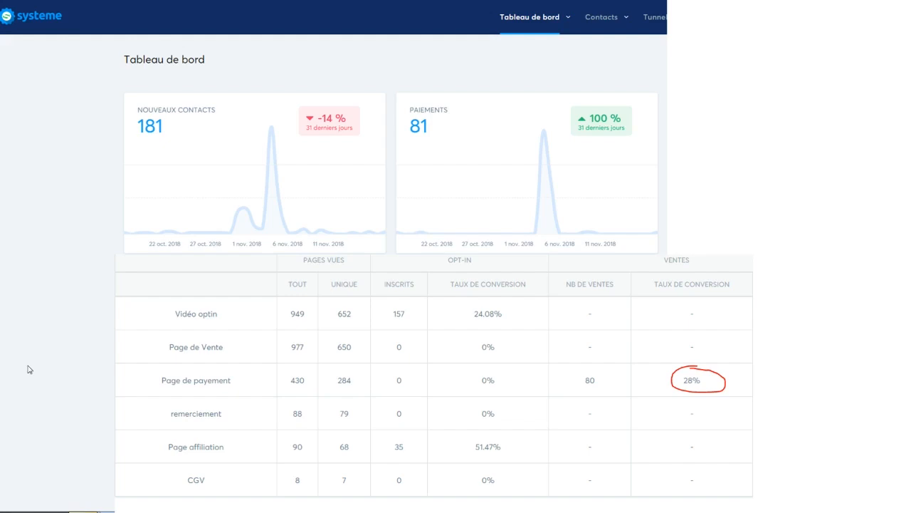
Exit the PowerPoint slideshow and bring the browser showing the Systeme.io homepage forward
{"action": "key", "text": "Escape"}
{"action": "left_click", "coordinate": [21, 373]}
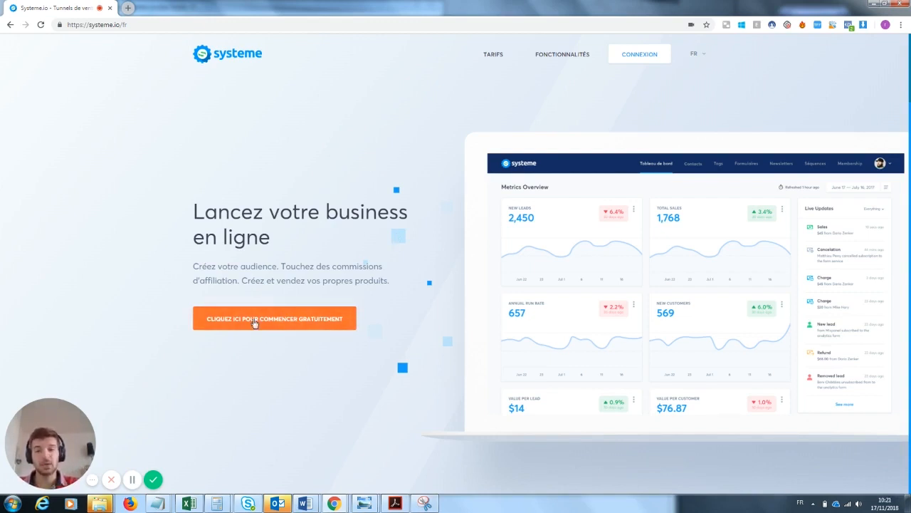
{"action": "left_click", "coordinate": [259, 321]}
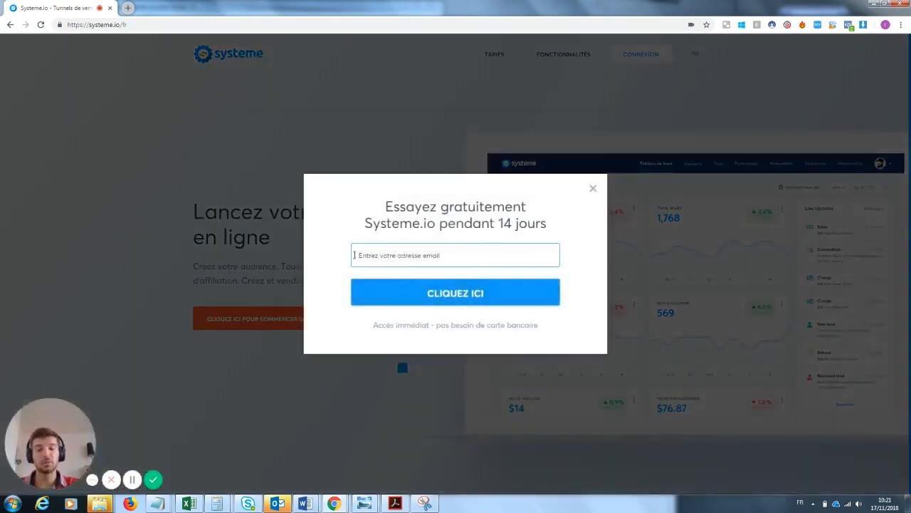
{"action": "left_click", "coordinate": [593, 188]}
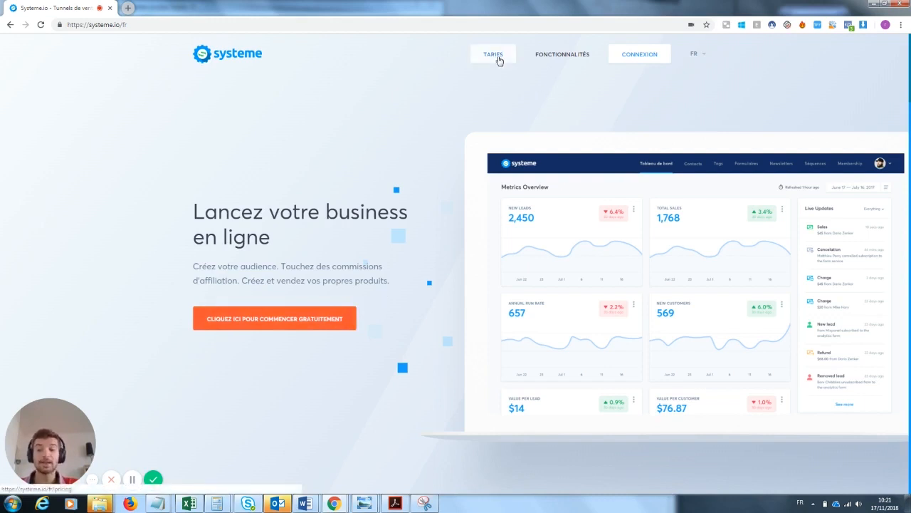
Open the pricing page and highlight the Startup plan's 27 € price
{"action": "left_click", "coordinate": [498, 57]}
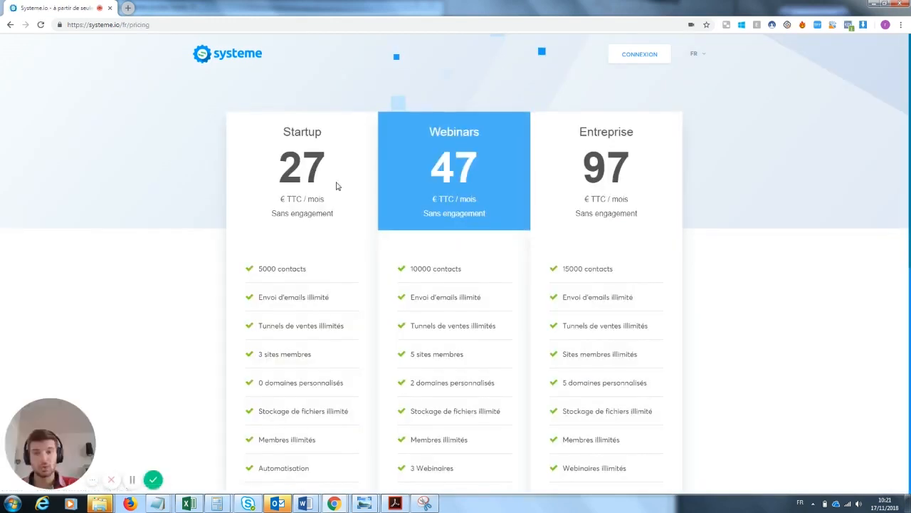
{"action": "left_click_drag", "start_coordinate": [277, 155], "coordinate": [336, 214]}
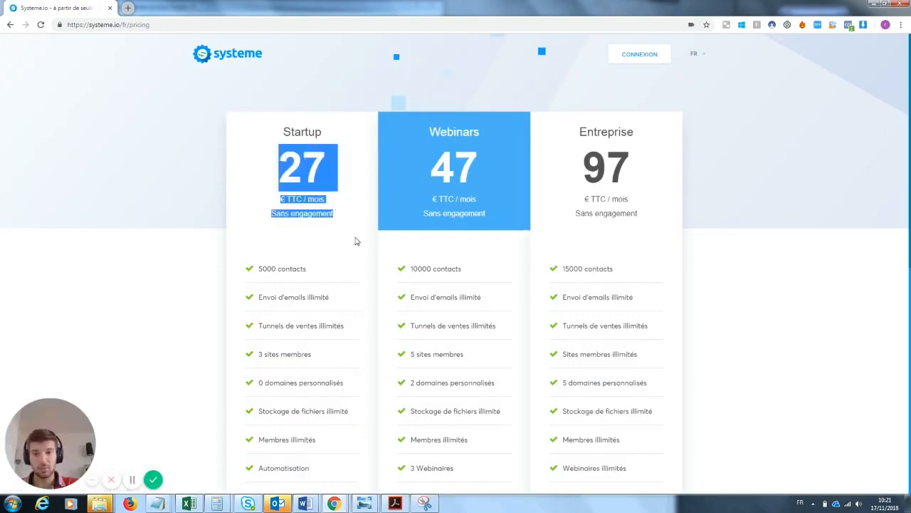
{"action": "left_click", "coordinate": [356, 242]}
{"action": "scroll", "coordinate": [909, 169], "scroll_direction": "down", "scroll_amount": 1}
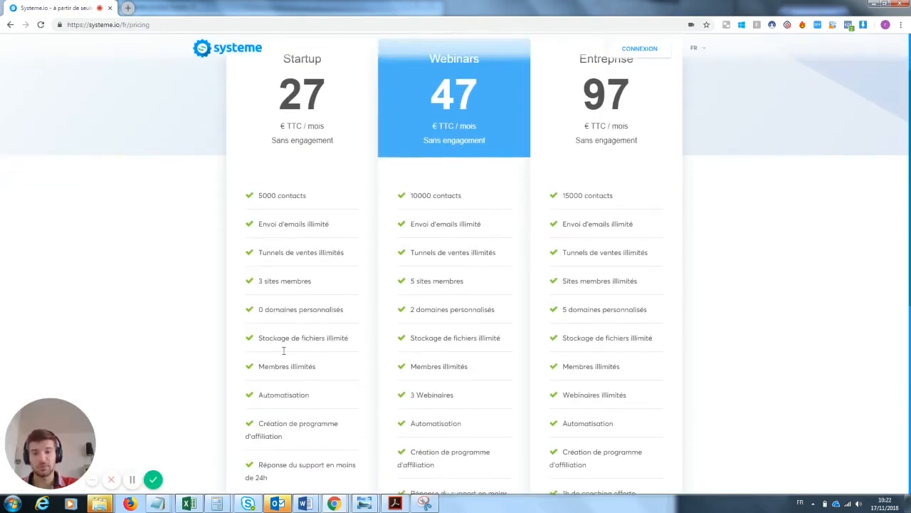
{"action": "scroll", "coordinate": [801, 254], "scroll_direction": "up", "scroll_amount": 1}
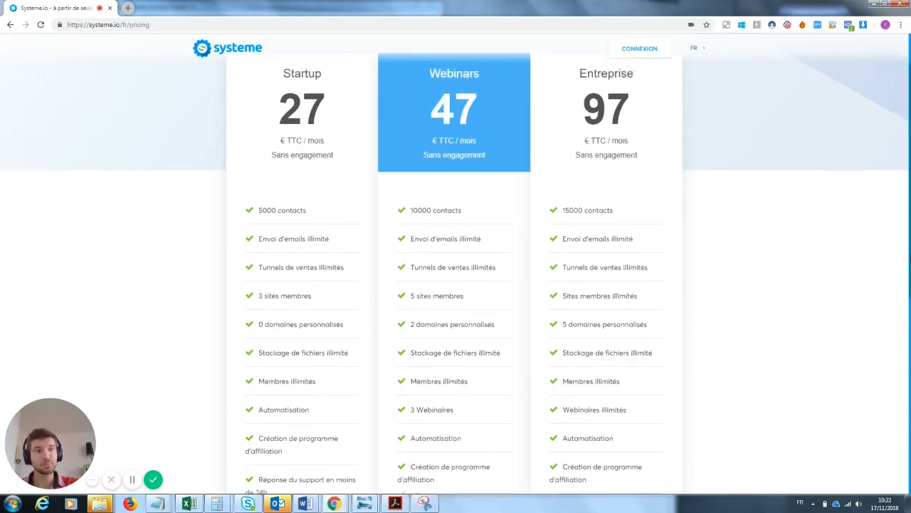
{"action": "scroll", "coordinate": [539, 218], "scroll_direction": "up", "scroll_amount": 2}
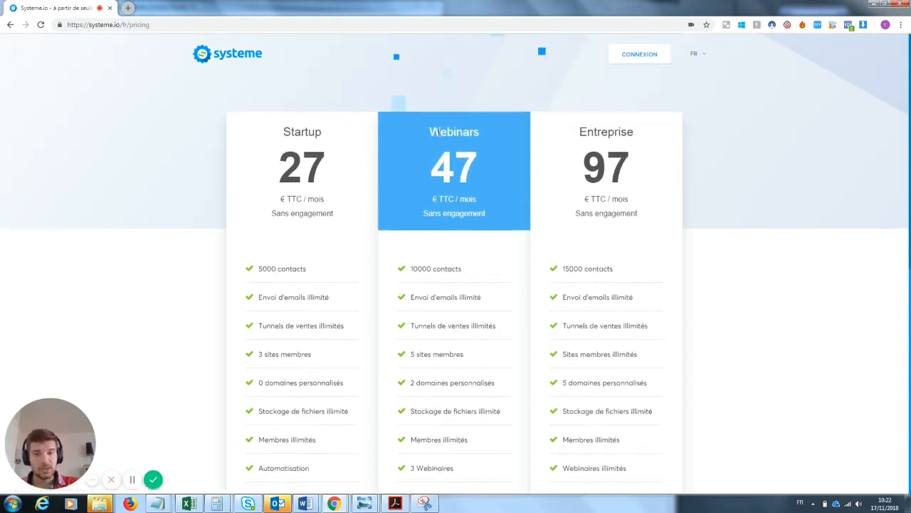
Highlight the Webinars 47 €, Startup and Entreprise 97 € plans and the 15000 contacts feature
{"action": "left_click_drag", "start_coordinate": [431, 134], "coordinate": [478, 172]}
{"action": "left_click_drag", "start_coordinate": [279, 136], "coordinate": [326, 178]}
{"action": "left_click", "coordinate": [393, 287]}
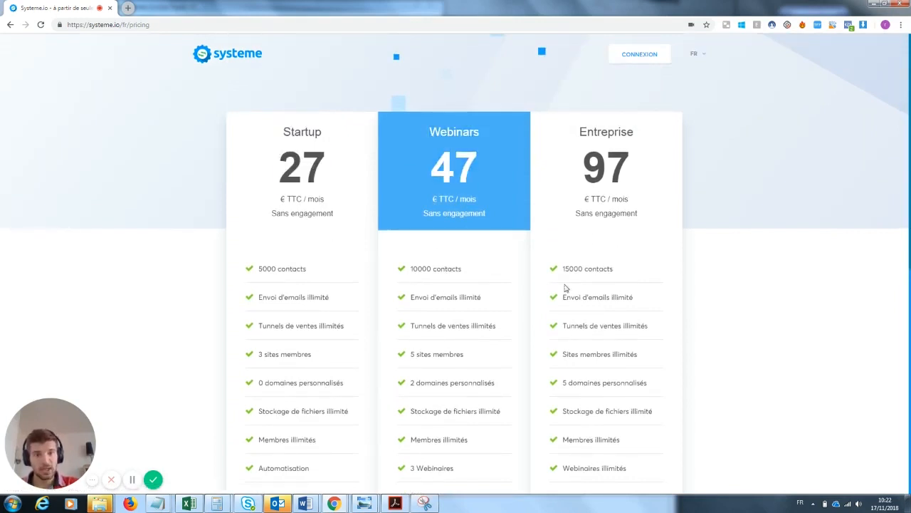
{"action": "left_click_drag", "start_coordinate": [578, 129], "coordinate": [617, 201]}
{"action": "left_click_drag", "start_coordinate": [424, 137], "coordinate": [458, 180]}
{"action": "left_click", "coordinate": [659, 299]}
{"action": "left_click_drag", "start_coordinate": [618, 279], "coordinate": [560, 272]}
{"action": "left_click", "coordinate": [694, 304]}
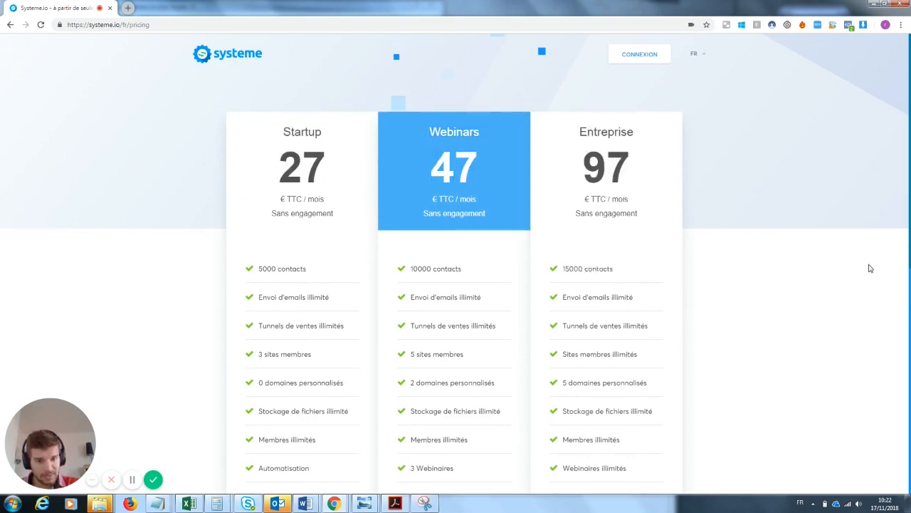
Highlight the Webinaires illimités and 1h de coaching offerte features, then go to the login page
{"action": "scroll", "coordinate": [870, 268], "scroll_direction": "down", "scroll_amount": 2}
{"action": "left_click_drag", "start_coordinate": [569, 369], "coordinate": [699, 368]}
{"action": "left_click", "coordinate": [699, 369]}
{"action": "scroll", "coordinate": [747, 417], "scroll_direction": "down", "scroll_amount": 5}
{"action": "left_click_drag", "start_coordinate": [644, 133], "coordinate": [551, 132]}
{"action": "left_click", "coordinate": [793, 228]}
{"action": "scroll", "coordinate": [820, 251], "scroll_direction": "up", "scroll_amount": 3}
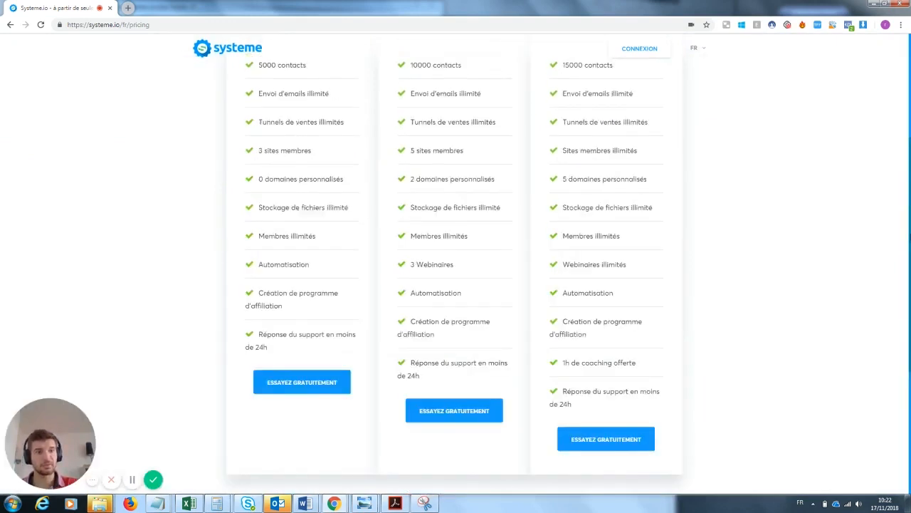
{"action": "scroll", "coordinate": [373, 254], "scroll_direction": "up", "scroll_amount": 3}
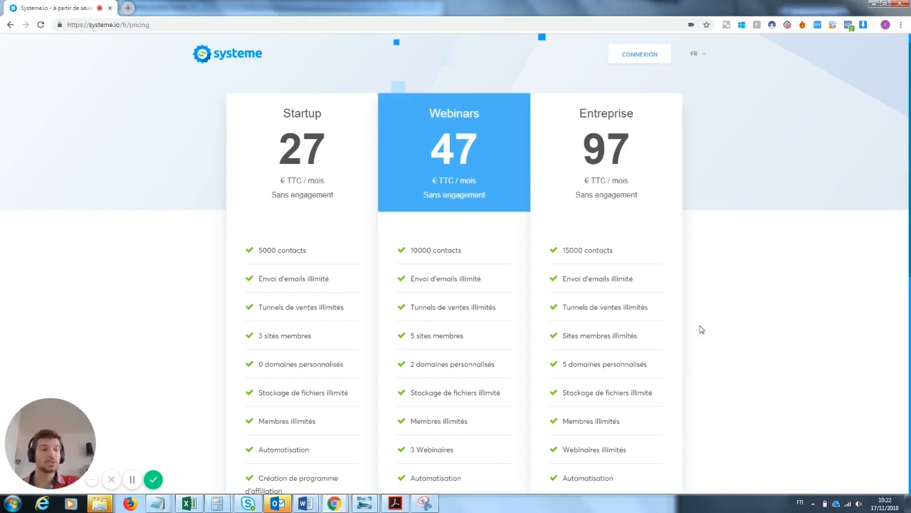
{"action": "scroll", "coordinate": [904, 370], "scroll_direction": "down", "scroll_amount": 5}
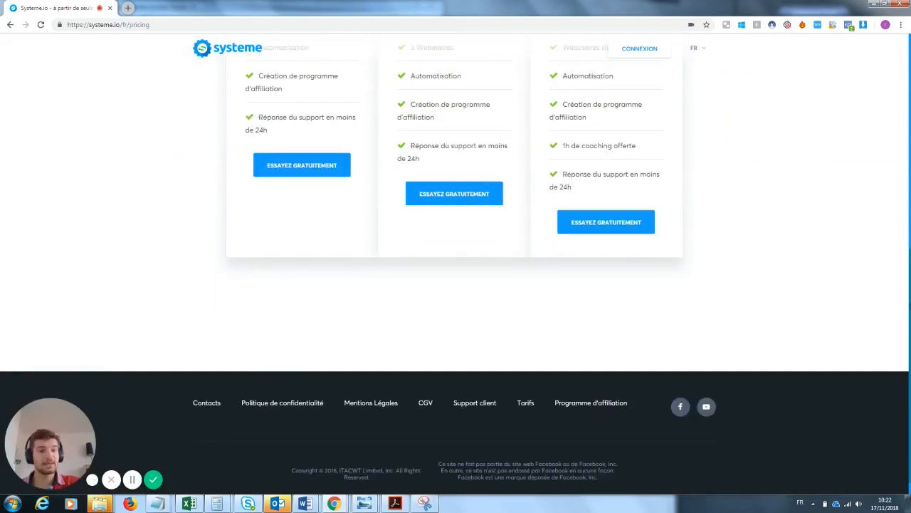
{"action": "scroll", "coordinate": [902, 202], "scroll_direction": "up", "scroll_amount": 3}
{"action": "scroll", "coordinate": [833, 199], "scroll_direction": "up", "scroll_amount": 3}
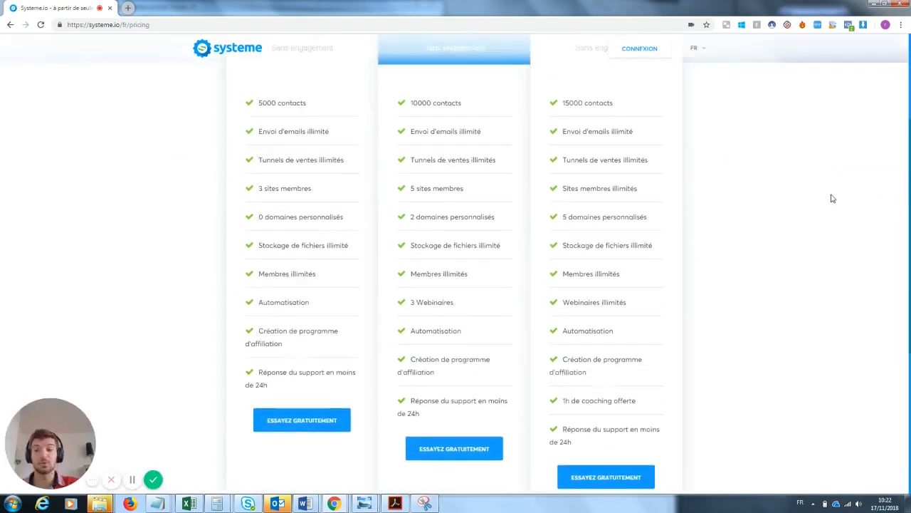
{"action": "left_click", "coordinate": [634, 55]}
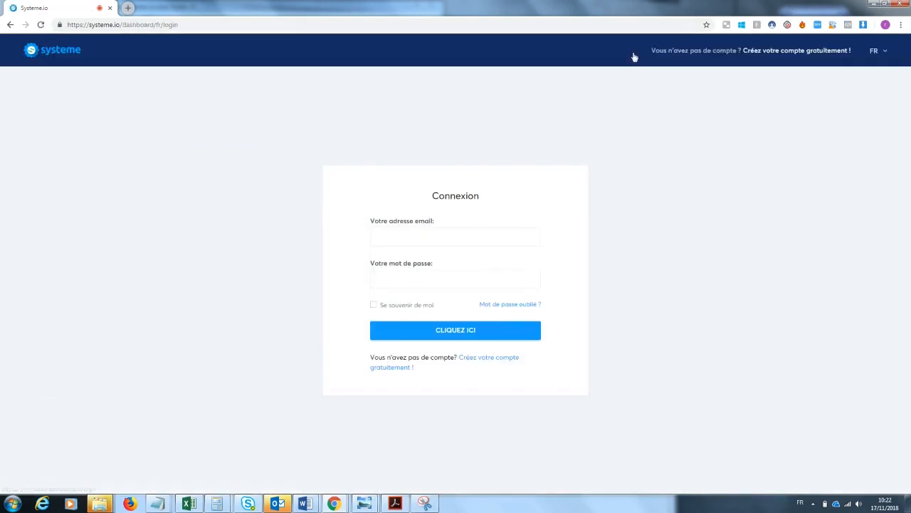
Log in with the saved account e-mail and the account password
{"action": "left_click", "coordinate": [430, 235]}
{"action": "left_click", "coordinate": [405, 259]}
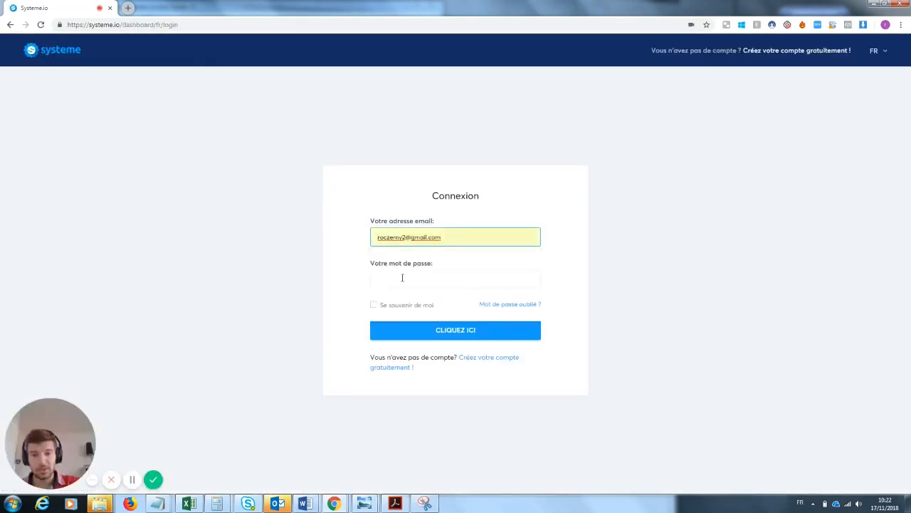
{"action": "left_click", "coordinate": [402, 282]}
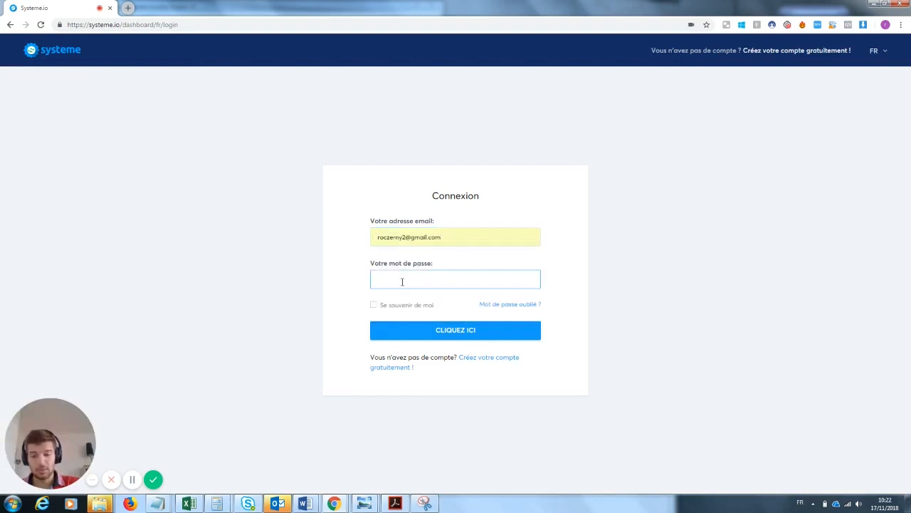
{"action": "type", "text": "*****"}
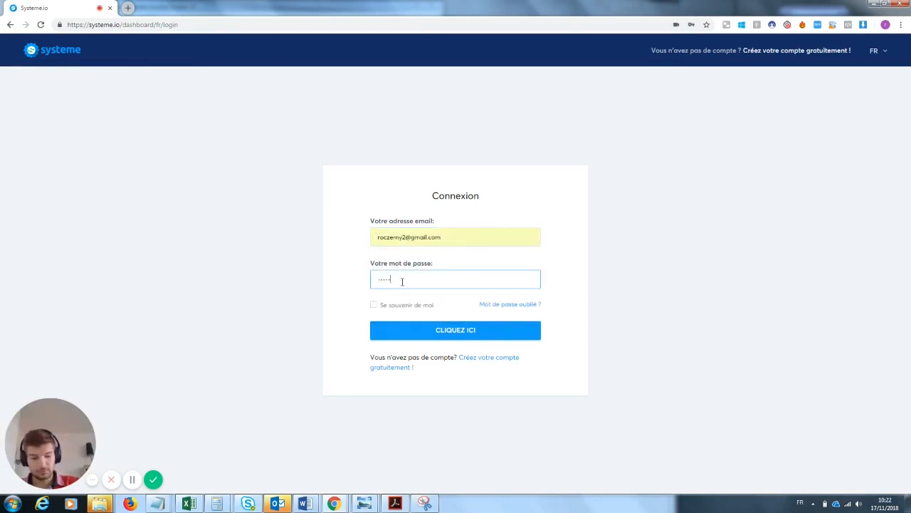
{"action": "key", "text": "BackSpace"}
{"action": "key", "text": "BackSpace"}
{"action": "key", "text": "BackSpace"}
{"action": "type", "text": "**********"}
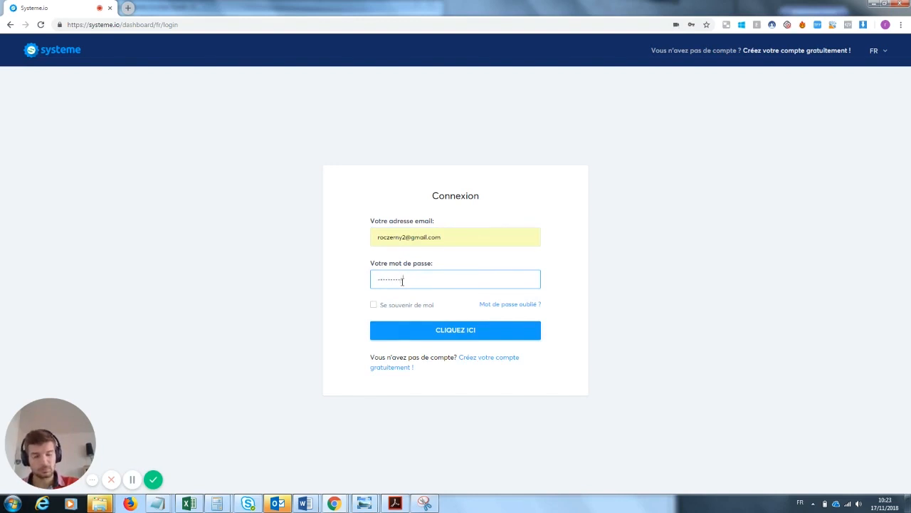
{"action": "key", "text": "Return"}
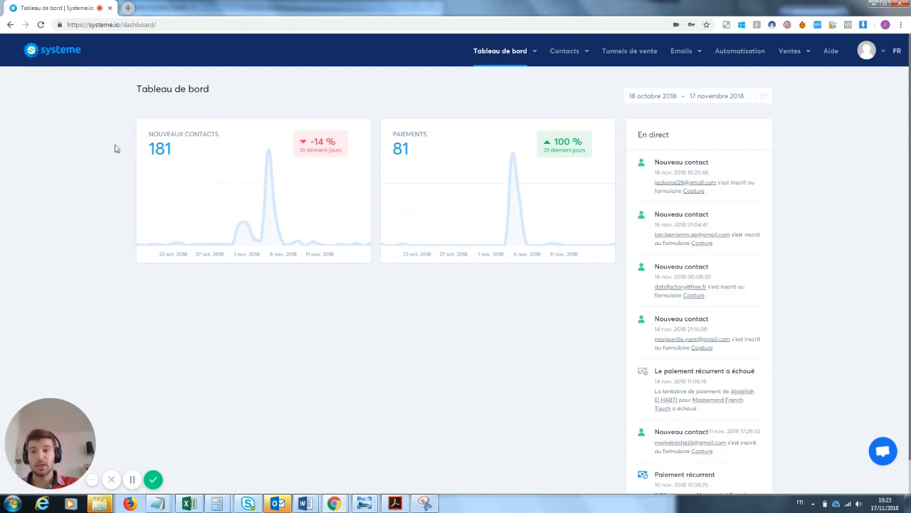
{"action": "double_click", "coordinate": [174, 155]}
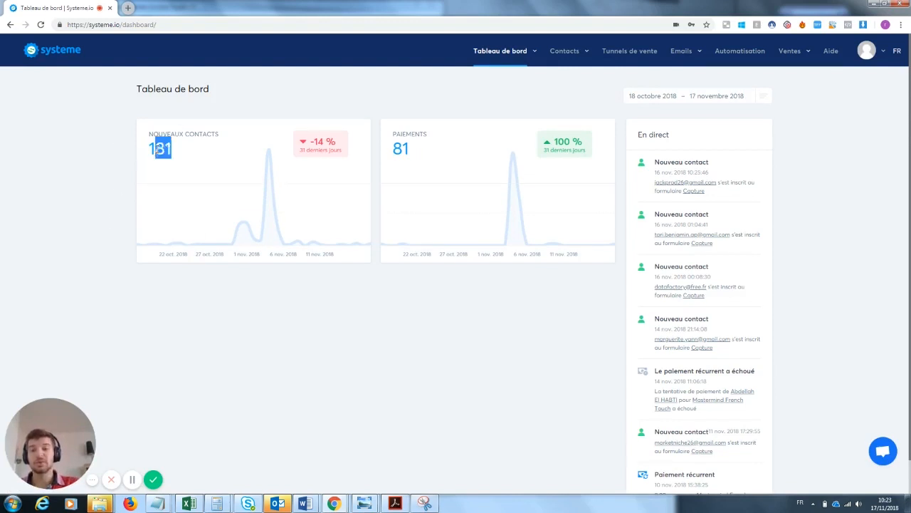
{"action": "left_click", "coordinate": [200, 165]}
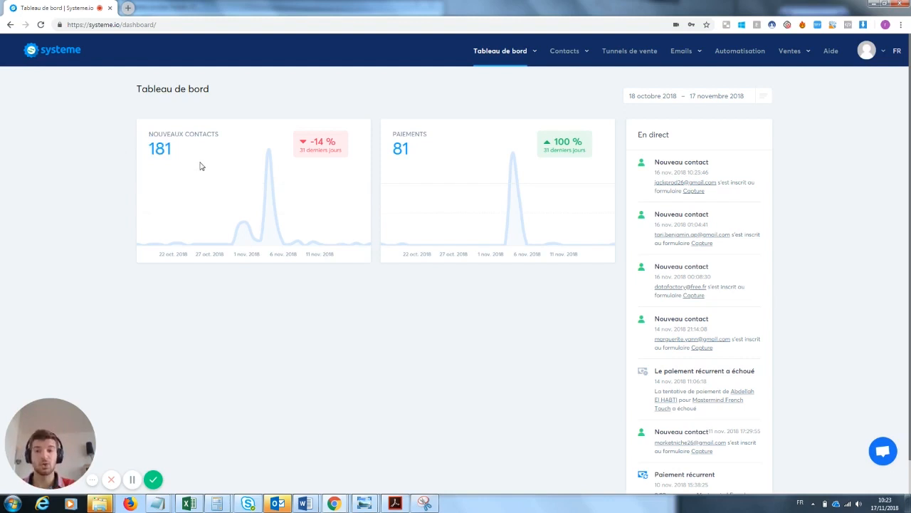
{"action": "left_click_drag", "start_coordinate": [424, 158], "coordinate": [384, 126]}
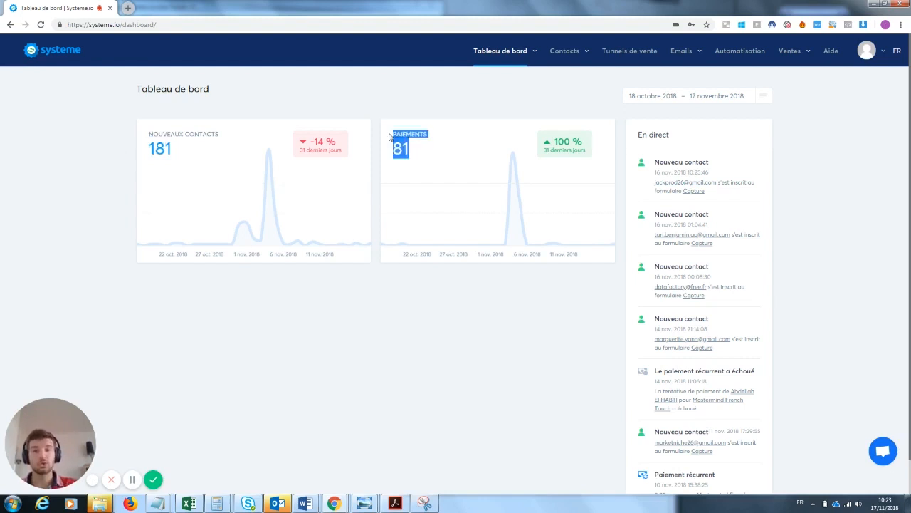
{"action": "left_click", "coordinate": [445, 190]}
{"action": "left_click_drag", "start_coordinate": [420, 158], "coordinate": [387, 129]}
{"action": "left_click", "coordinate": [546, 314]}
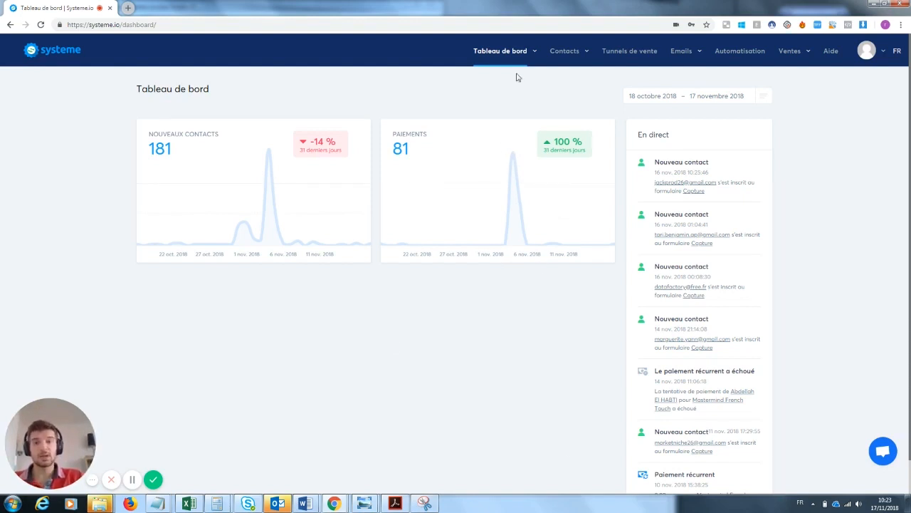
{"action": "mouse_move", "coordinate": [509, 58]}
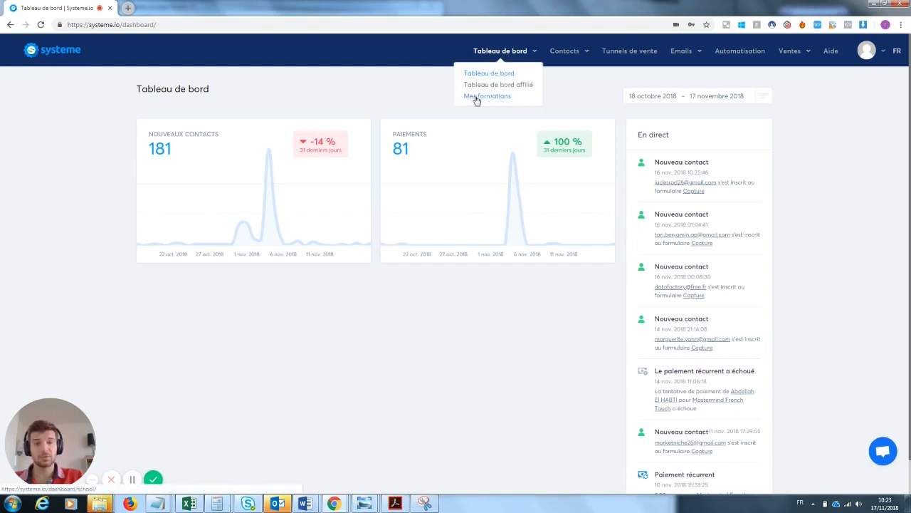
{"action": "mouse_move", "coordinate": [568, 60]}
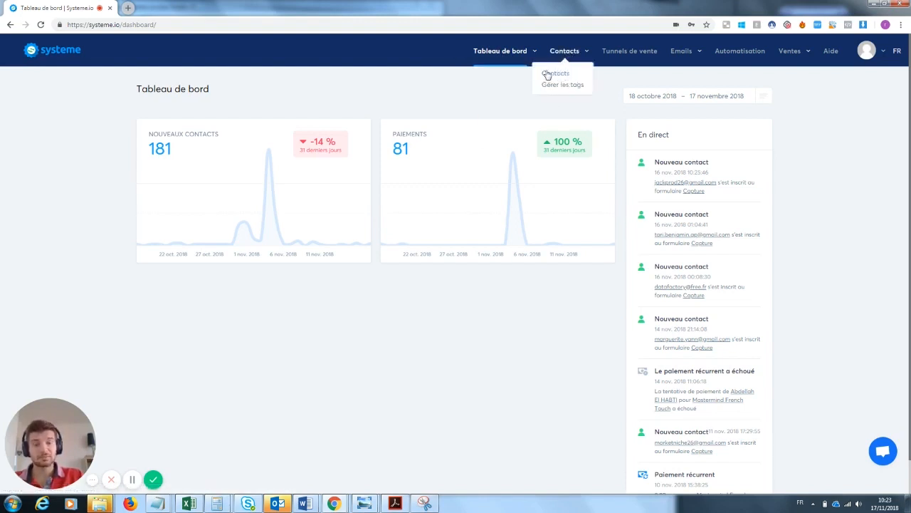
Review the contact list and the five contact tags, then open the sales funnels list
{"action": "left_click", "coordinate": [557, 75]}
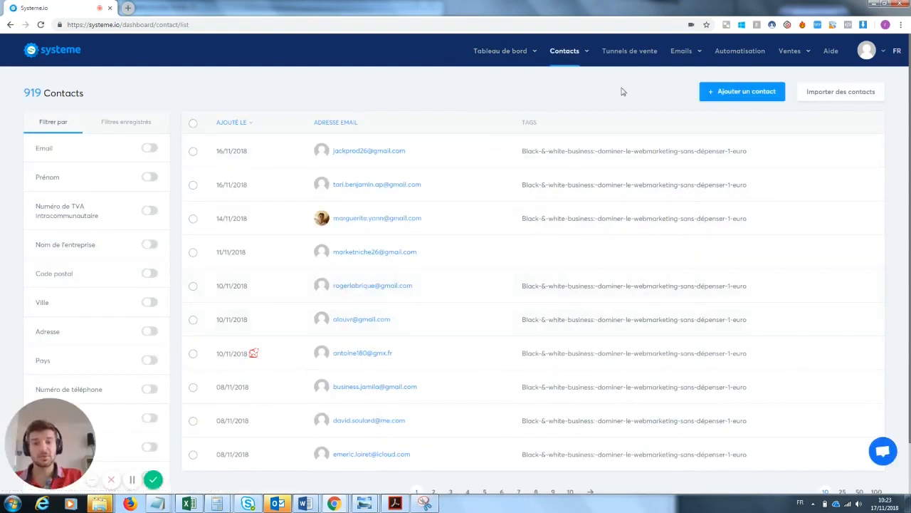
{"action": "mouse_move", "coordinate": [565, 62]}
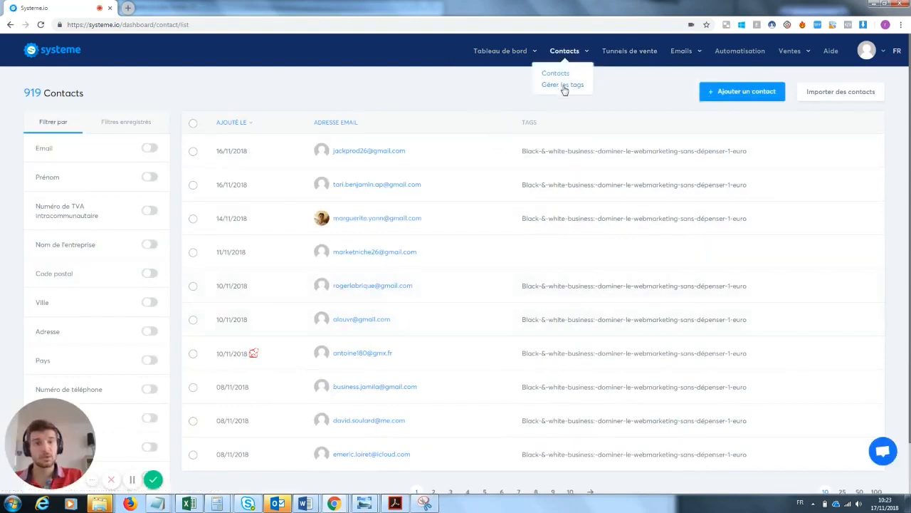
{"action": "left_click", "coordinate": [562, 86]}
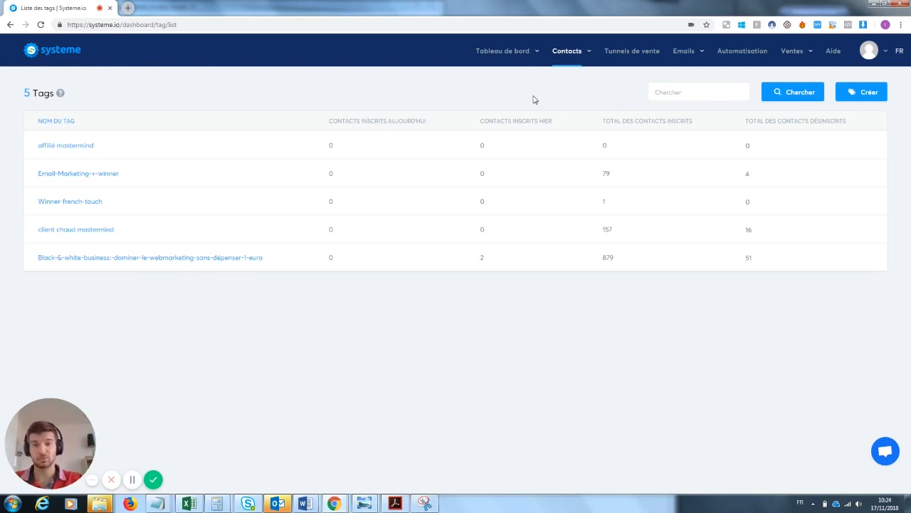
{"action": "left_click", "coordinate": [626, 52]}
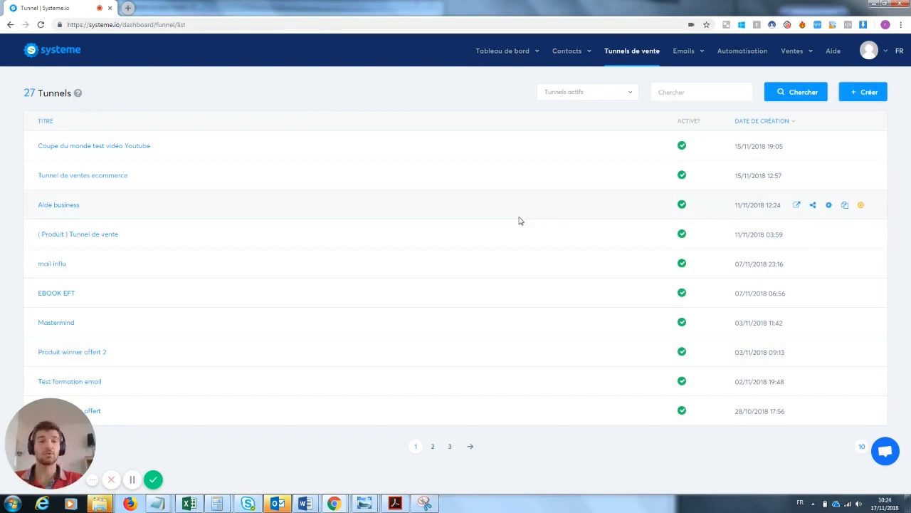
Leave the Tunnels de vente list and return to the Tableau de bord dashboard
{"action": "mouse_move", "coordinate": [688, 54]}
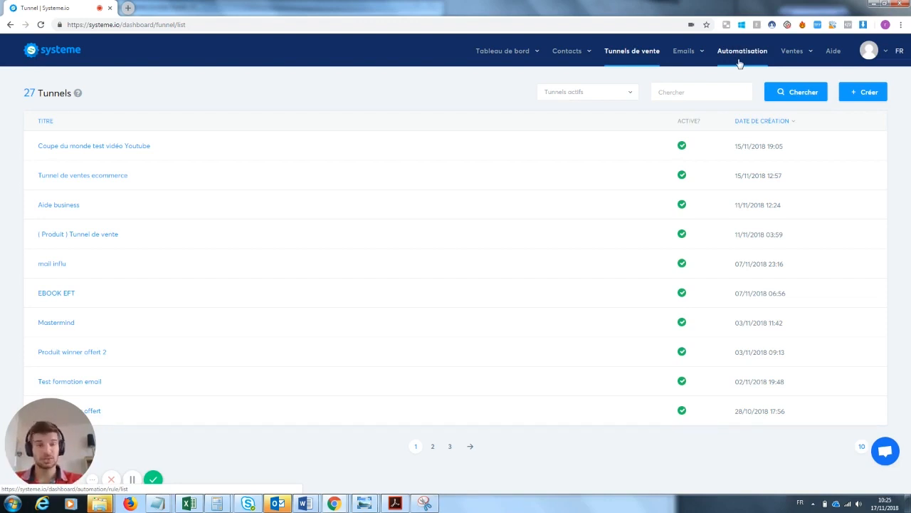
{"action": "mouse_move", "coordinate": [793, 54]}
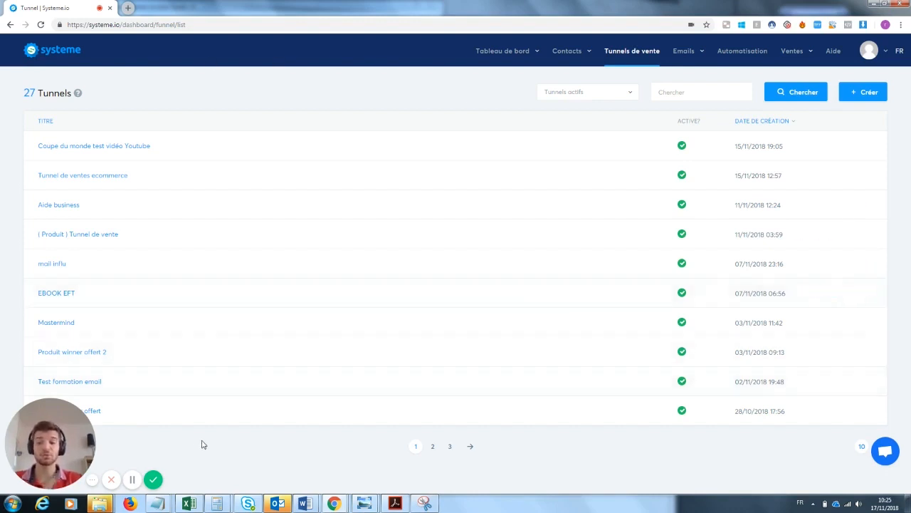
{"action": "left_click", "coordinate": [153, 481]}
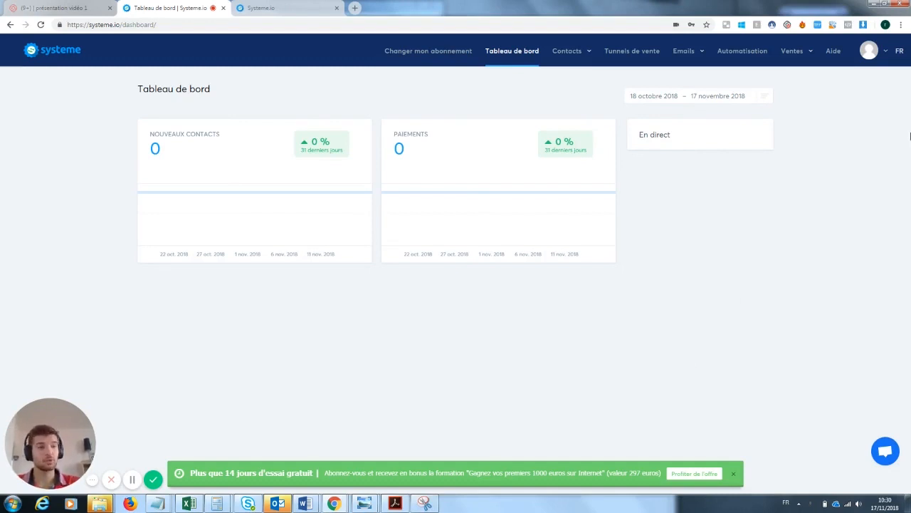
{"action": "left_click", "coordinate": [883, 52]}
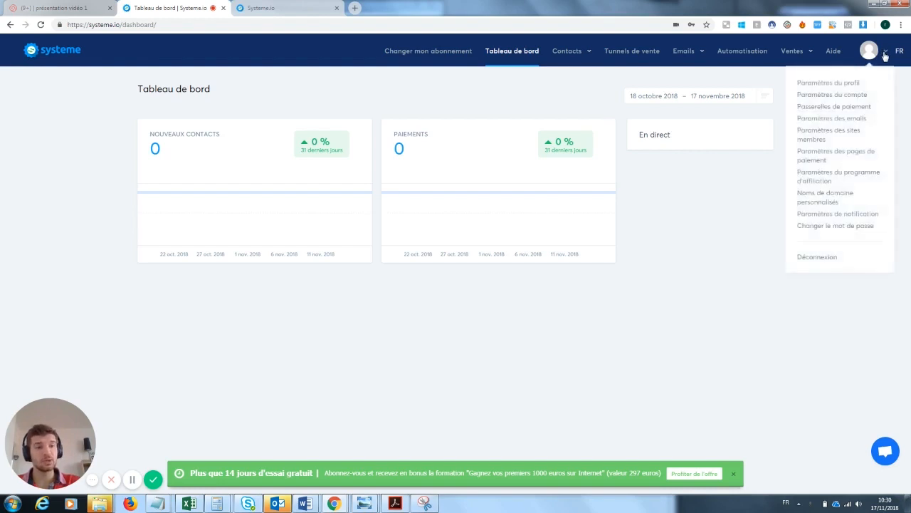
{"action": "left_click", "coordinate": [746, 203]}
{"action": "left_click", "coordinate": [886, 54]}
Review the profile settings, then move on to the Paramètres du compte page
{"action": "left_click", "coordinate": [845, 87]}
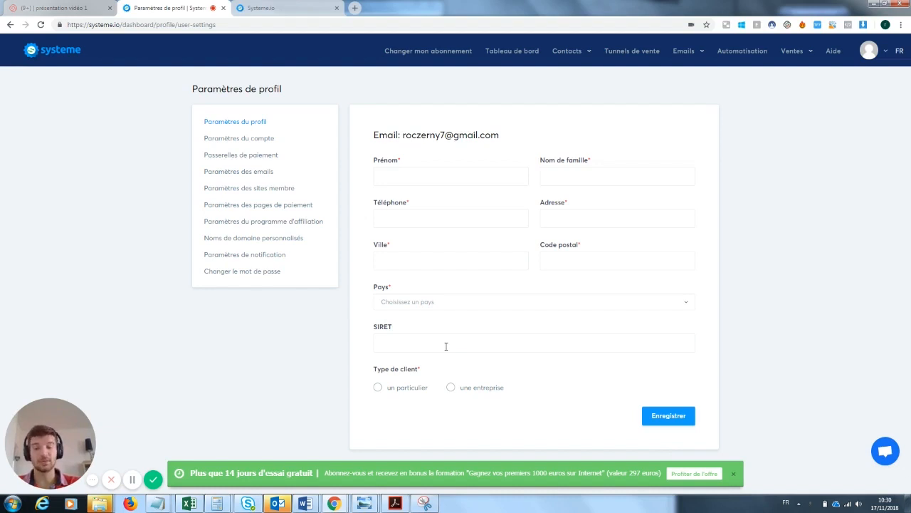
{"action": "left_click", "coordinate": [251, 141]}
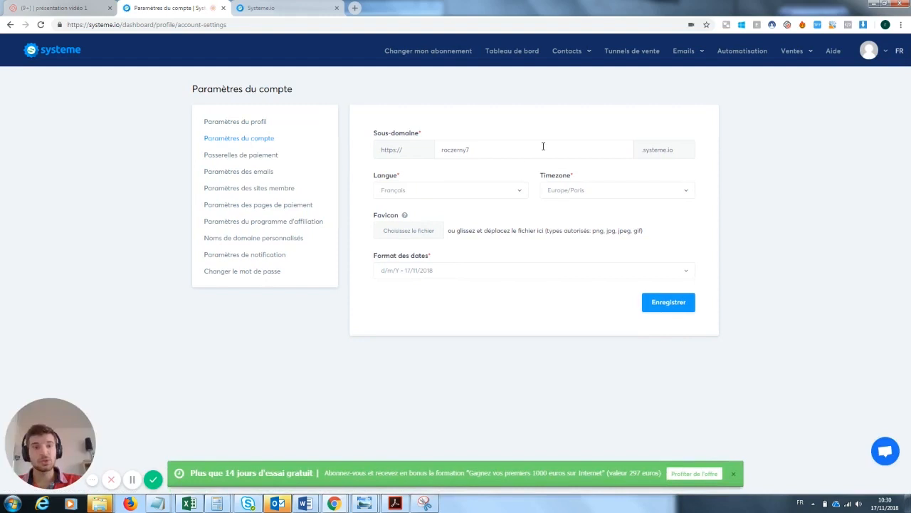
Change the account subdomain to Postersfilm and point out the Favicon setting
{"action": "double_click", "coordinate": [456, 149]}
{"action": "key", "text": "BackSpace"}
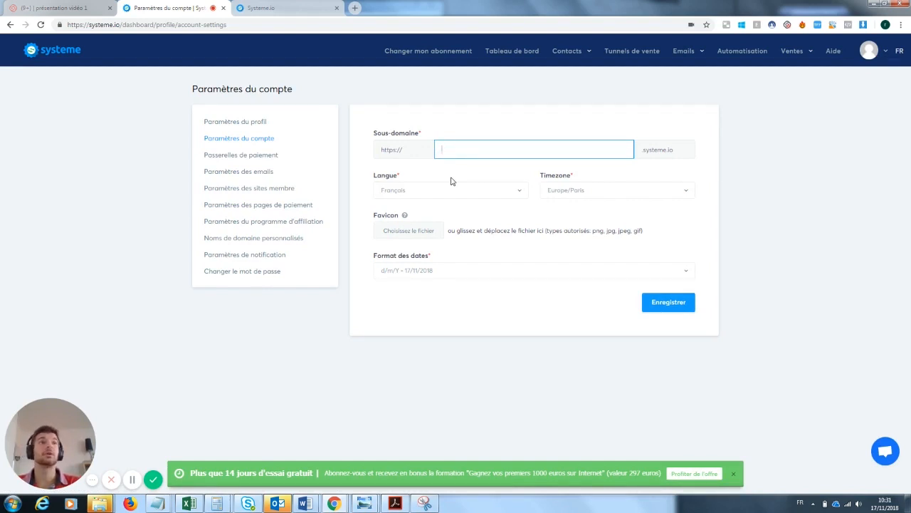
{"action": "type", "text": "Po"}
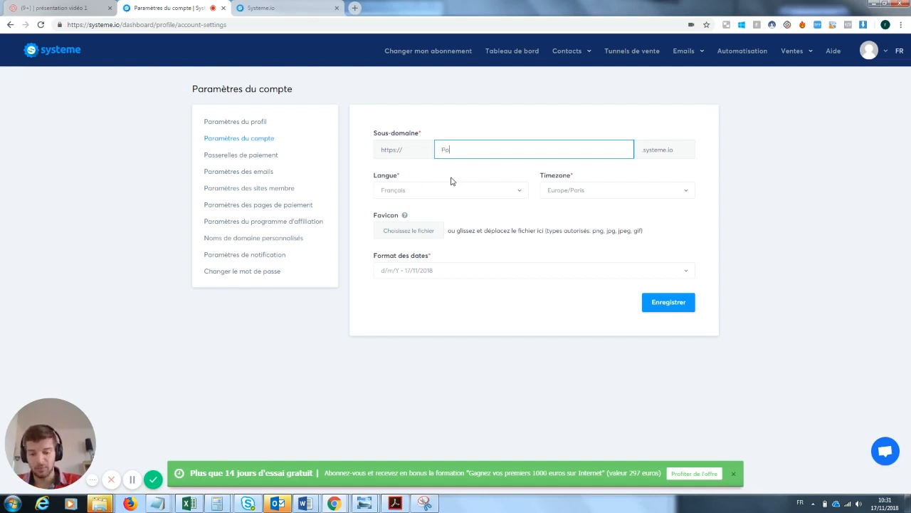
{"action": "type", "text": "stemsfilm"}
{"action": "left_click", "coordinate": [521, 299]}
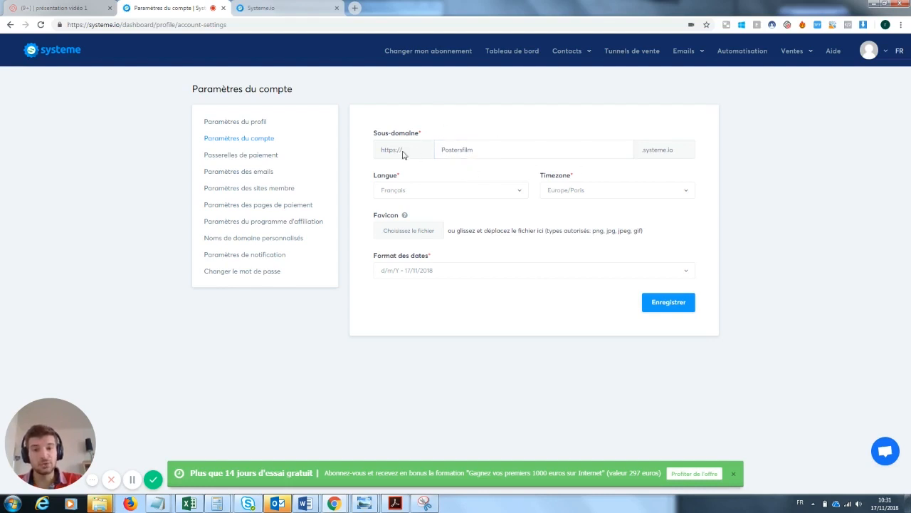
{"action": "left_click_drag", "start_coordinate": [407, 215], "coordinate": [372, 215]}
{"action": "left_click", "coordinate": [446, 217]}
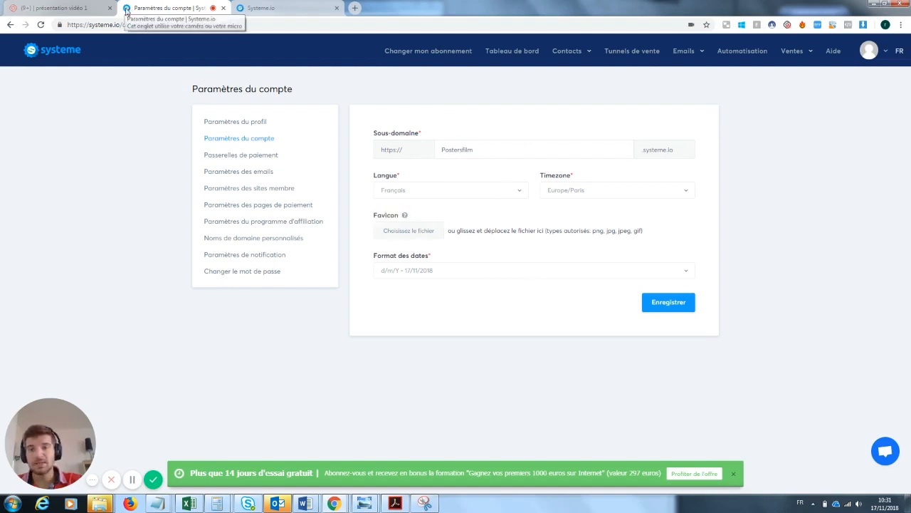
Search Google for 'jpg to favicon' and open the Favicon & App Icon Generator site
{"action": "left_click", "coordinate": [271, 8]}
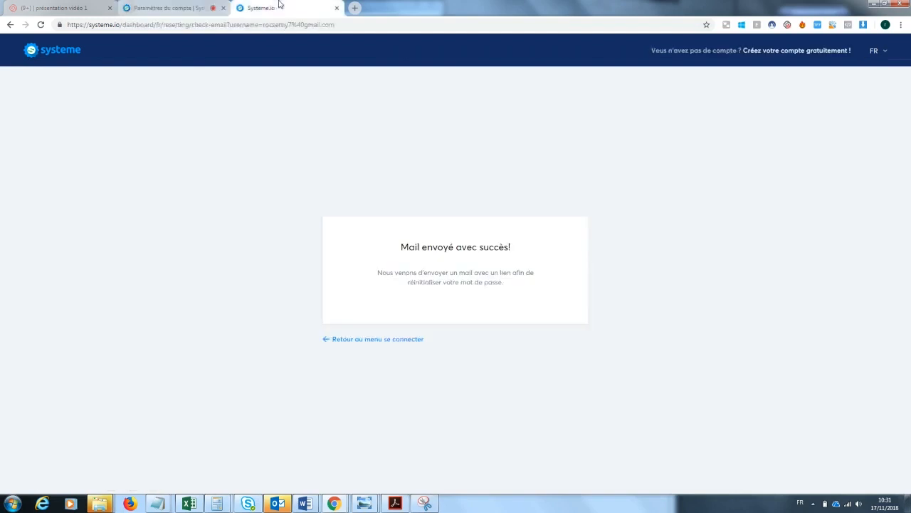
{"action": "left_click", "coordinate": [248, 25]}
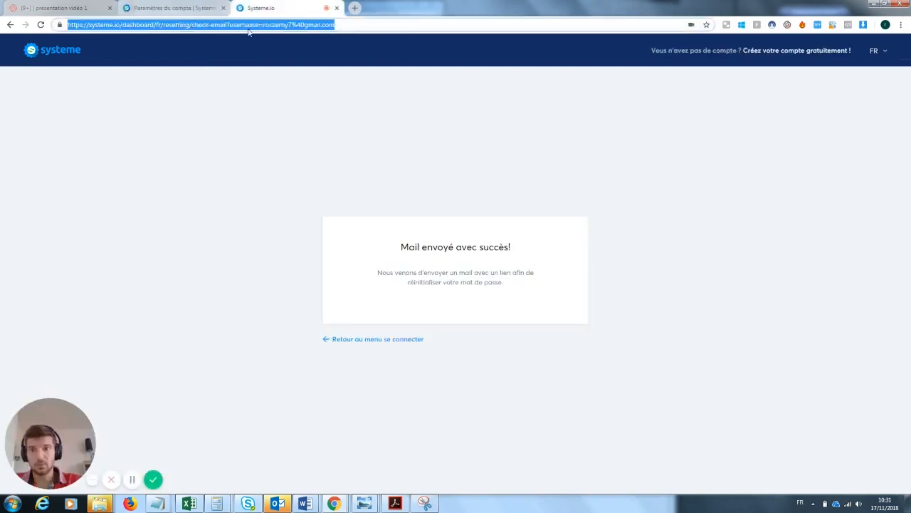
{"action": "type", "text": "jpg to "}
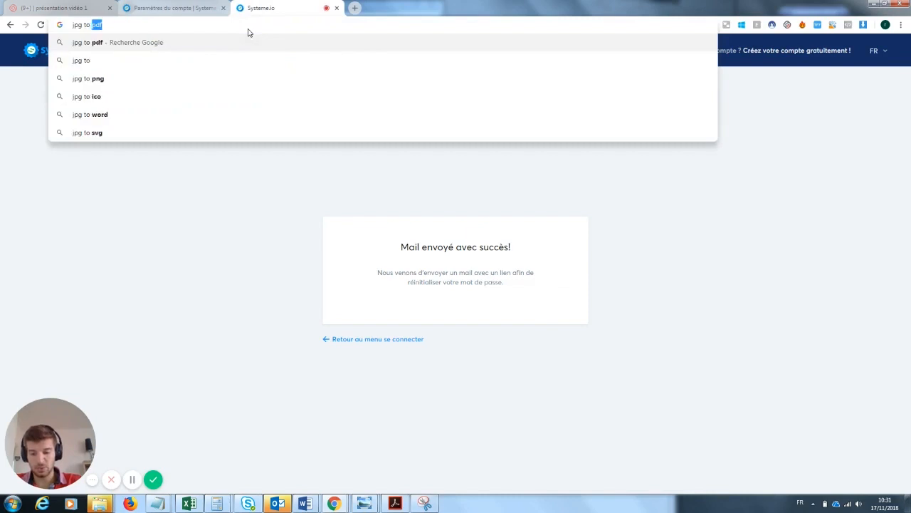
{"action": "type", "text": "favicon"}
{"action": "key", "text": "Return"}
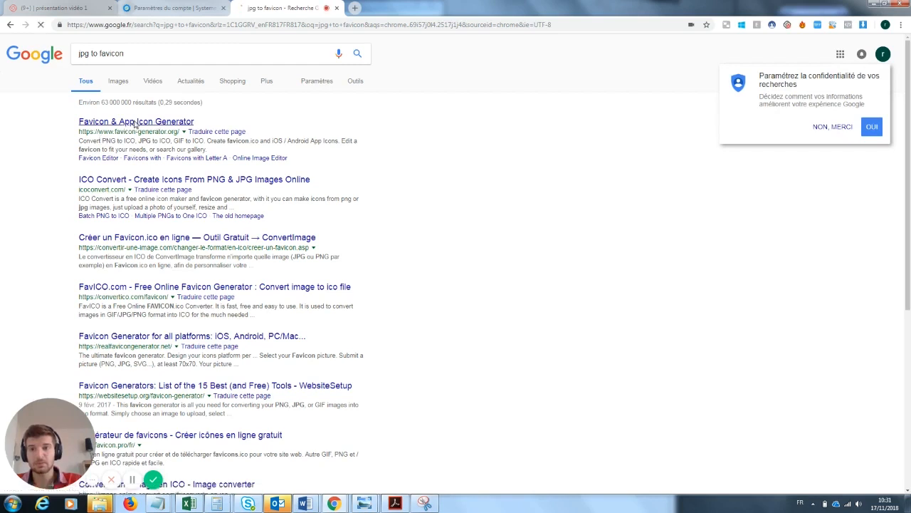
{"action": "left_click", "coordinate": [133, 122]}
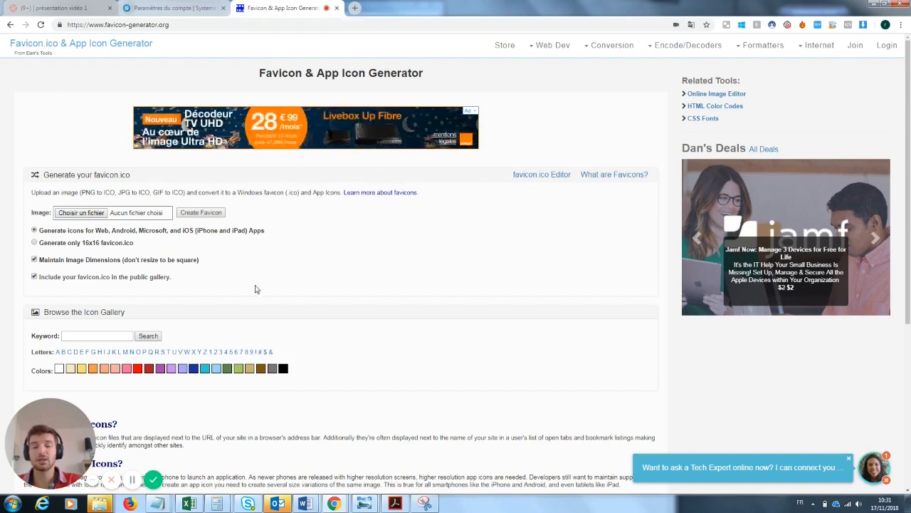
Return to the Systeme.io account settings tab after viewing the favicon upload form
{"action": "left_click", "coordinate": [203, 7]}
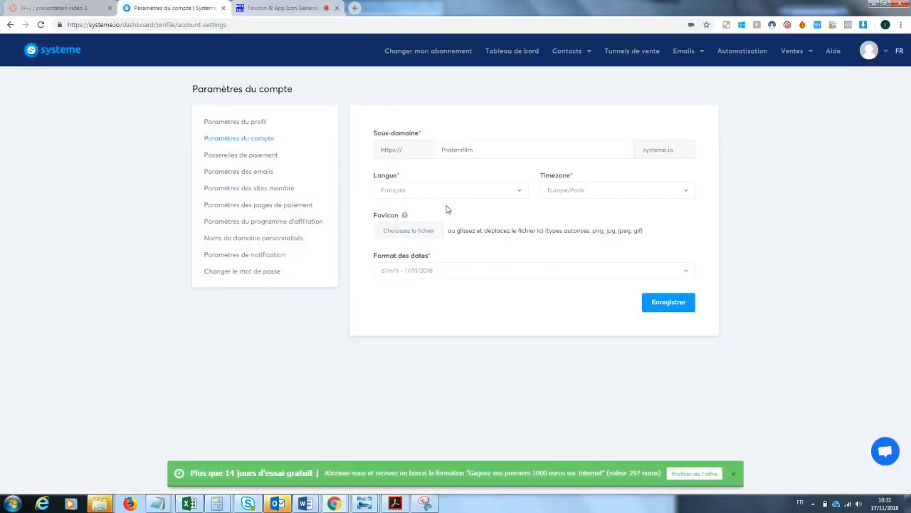
In payment gateways, back out of the Stripe connection and open the PayPal connection form
{"action": "left_click", "coordinate": [255, 160]}
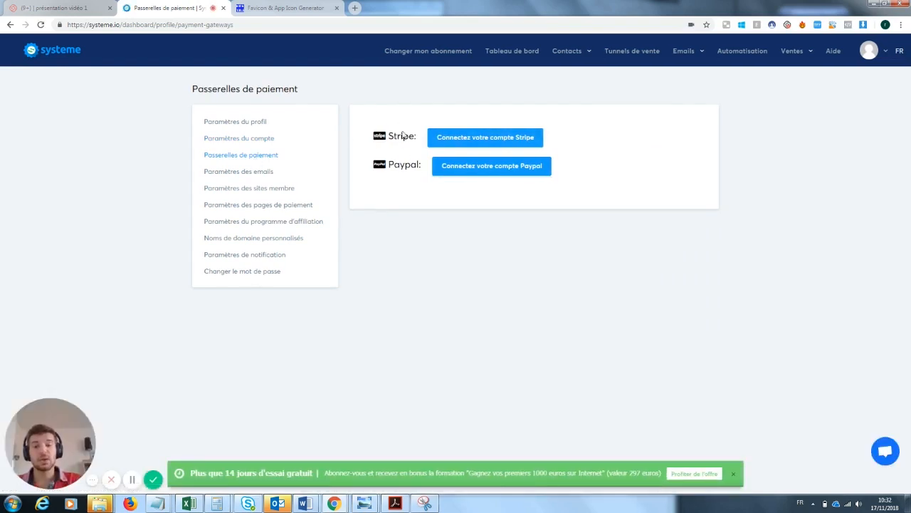
{"action": "left_click", "coordinate": [476, 139]}
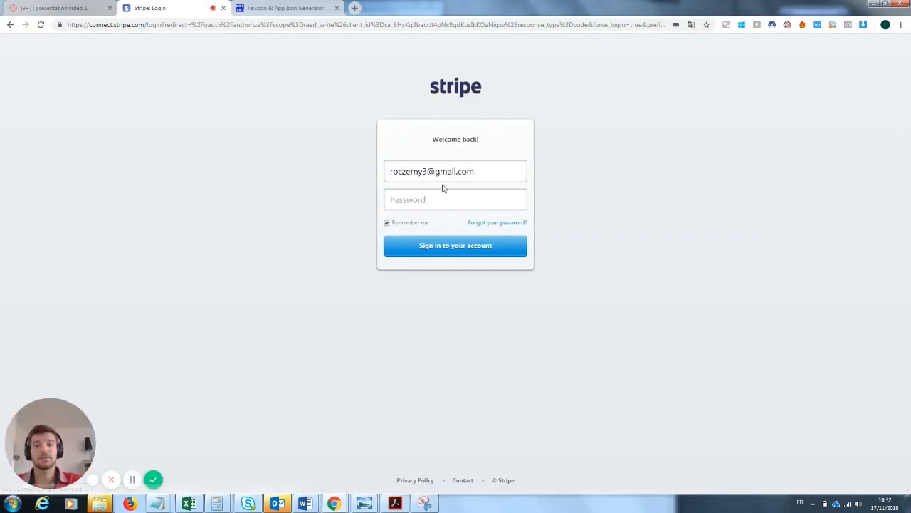
{"action": "left_click", "coordinate": [10, 25]}
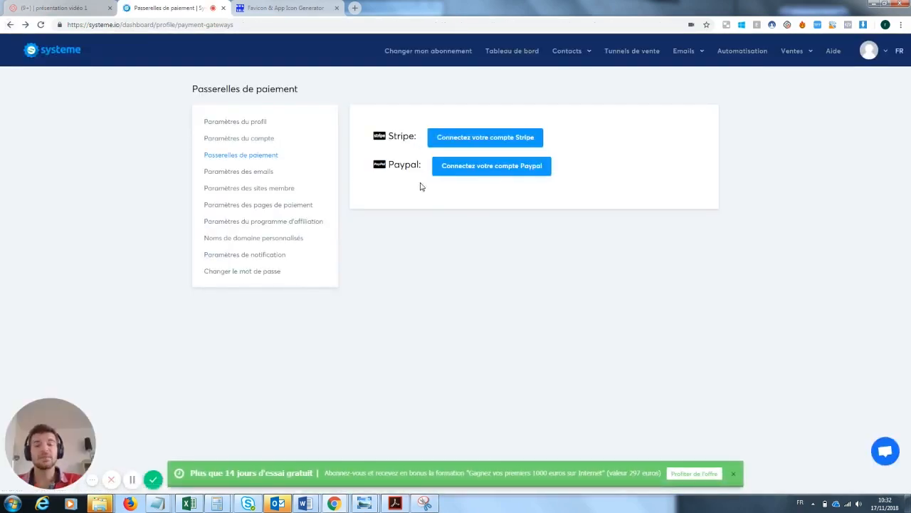
{"action": "left_click", "coordinate": [496, 175]}
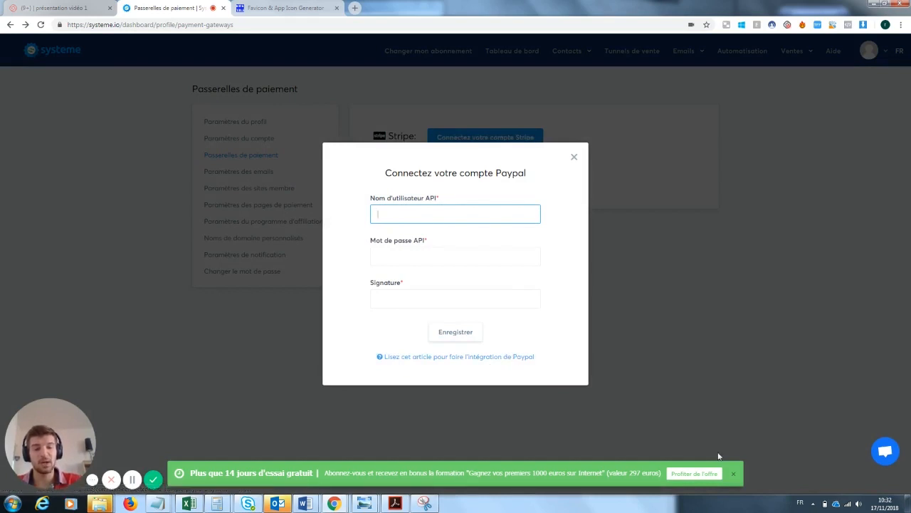
Dismiss the trial banner and the Paypal connection form, then go to Paramètres des emails
{"action": "left_click", "coordinate": [734, 481]}
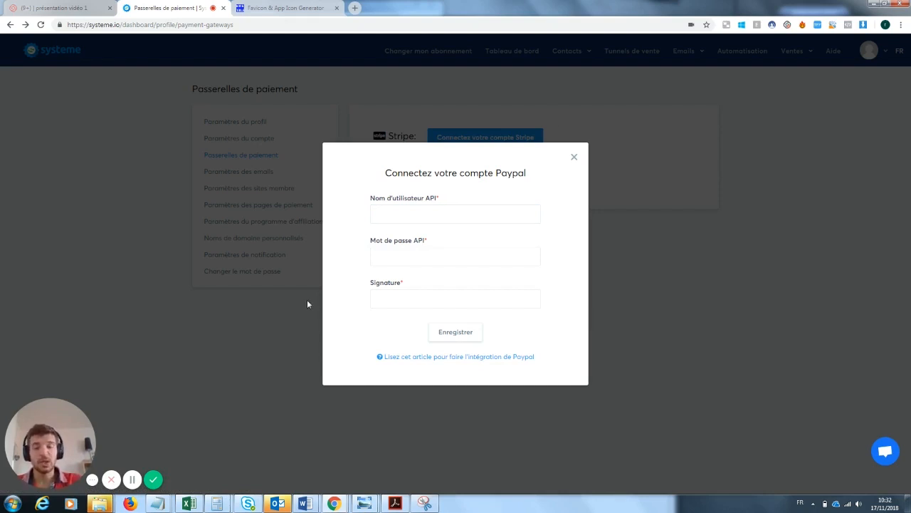
{"action": "left_click", "coordinate": [575, 157]}
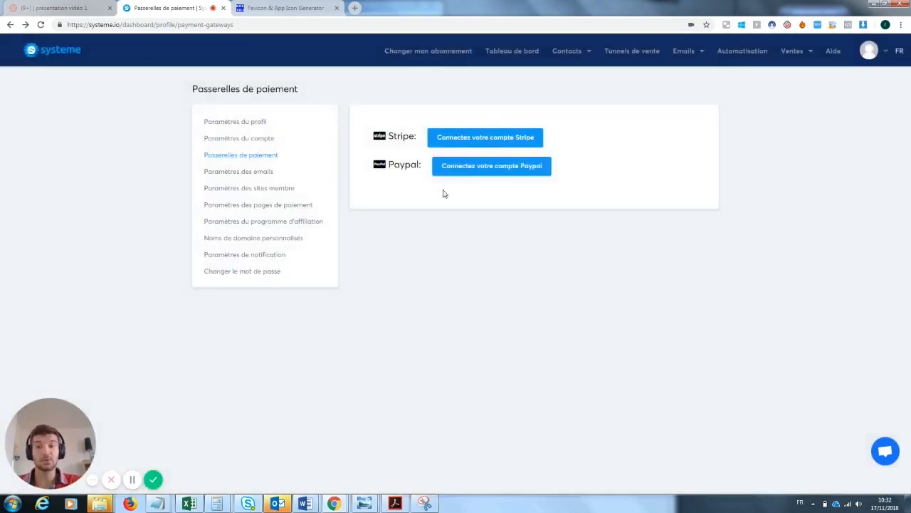
{"action": "left_click", "coordinate": [243, 177]}
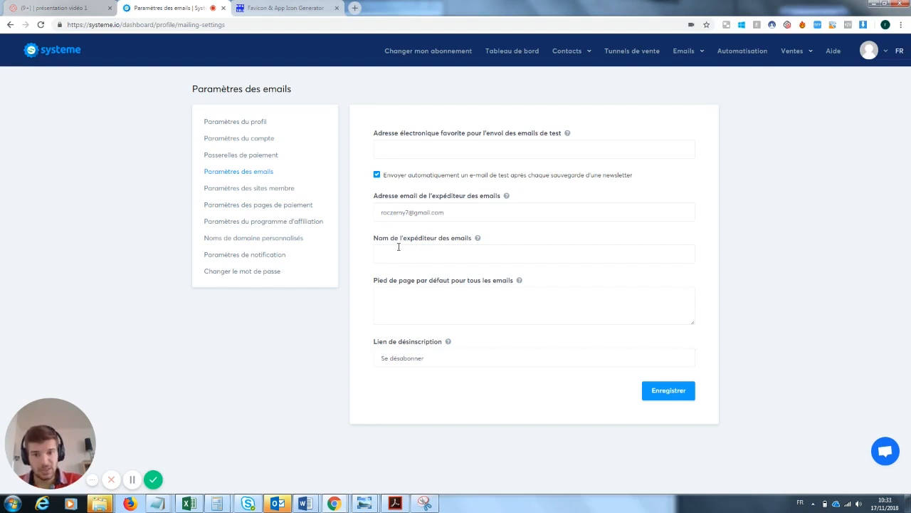
Start editing the default email footer, then switch to Paramètres des pages de paiement
{"action": "left_click", "coordinate": [424, 304]}
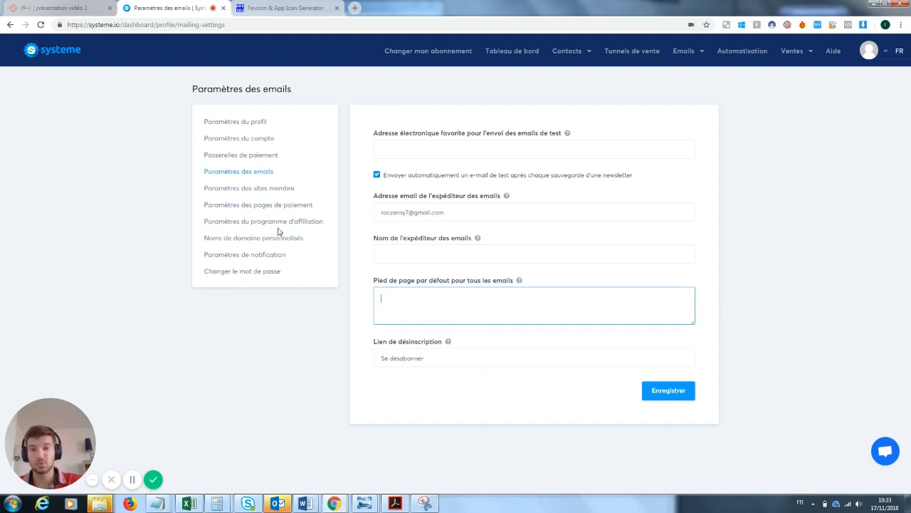
{"action": "left_click", "coordinate": [263, 206]}
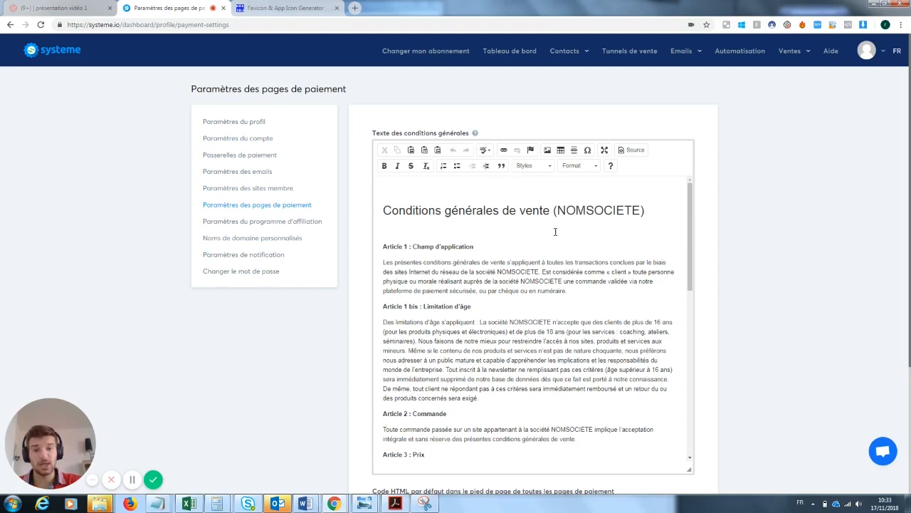
Scroll the terms-of-sale editor, then switch to Noms de domaine personnalisés
{"action": "mouse_move", "coordinate": [689, 214]}
{"action": "left_mouse_down"}
{"action": "mouse_move", "coordinate": [673, 417]}
{"action": "mouse_move", "coordinate": [707, 257]}
{"action": "mouse_move", "coordinate": [702, 262]}
{"action": "mouse_move", "coordinate": [702, 213]}
{"action": "left_mouse_up"}
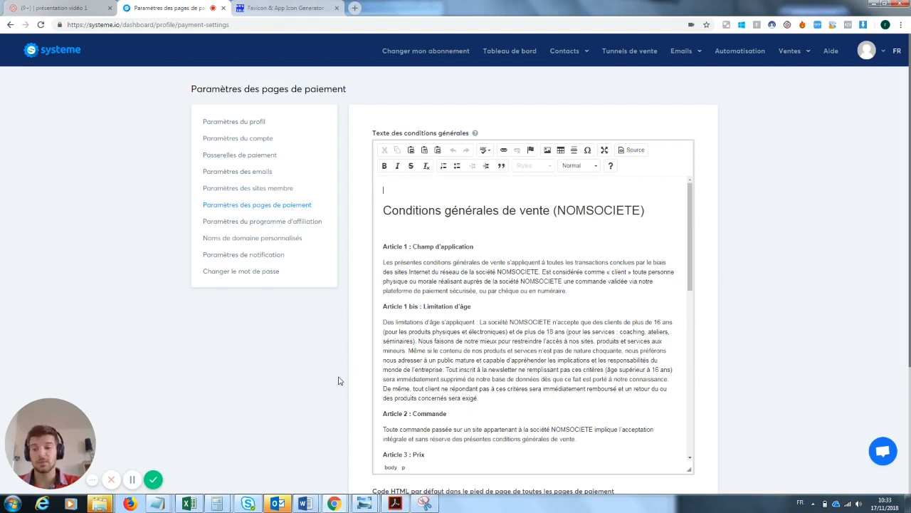
{"action": "left_click", "coordinate": [292, 240]}
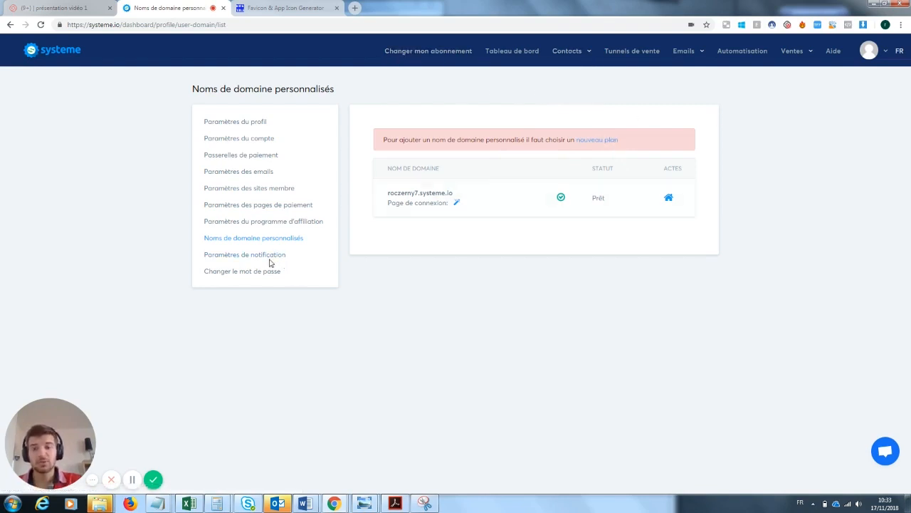
Open and dismiss the account shortcuts menu, then return to the Tableau de bord dashboard
{"action": "left_click", "coordinate": [885, 60]}
{"action": "left_click", "coordinate": [885, 60]}
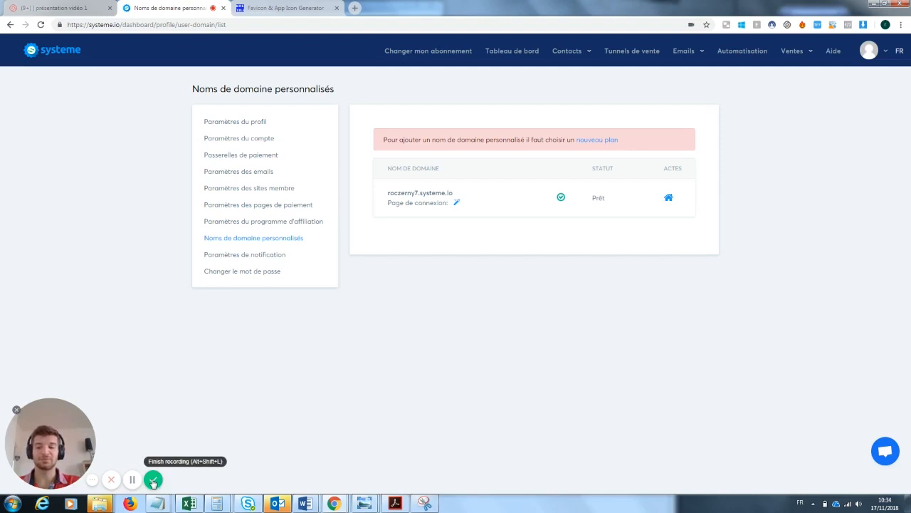
{"action": "left_click", "coordinate": [154, 480]}
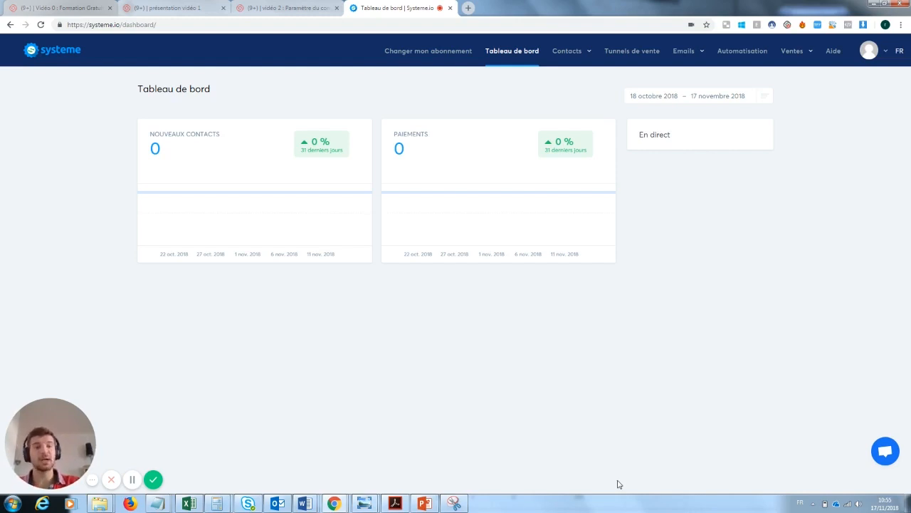
Create a 'Construisez votre audience' funnel named 'Capture mail formation youtube'
{"action": "left_click", "coordinate": [631, 52]}
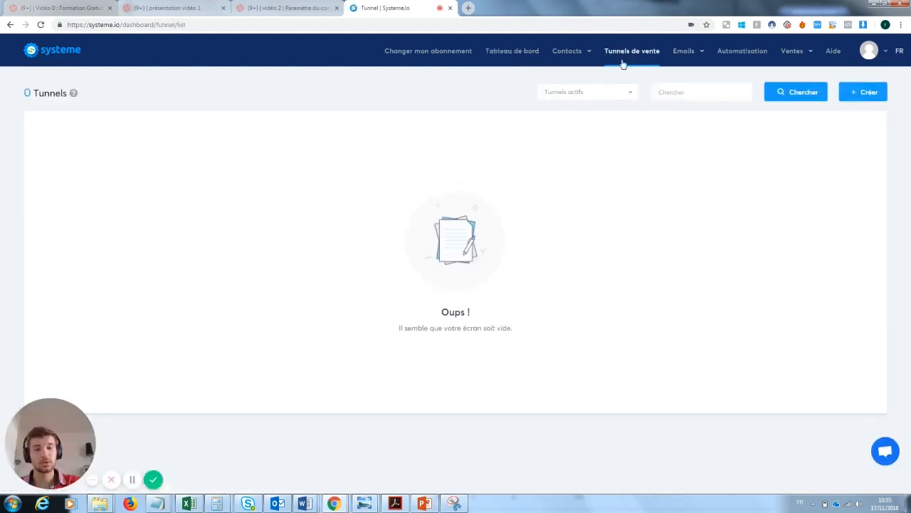
{"action": "left_click", "coordinate": [865, 95]}
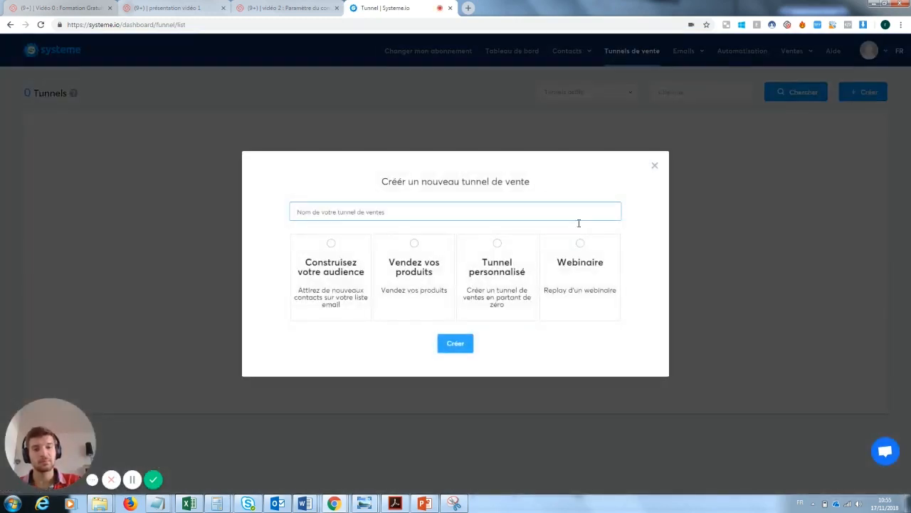
{"action": "type", "text": "Capture mo"}
{"action": "type", "text": "il formation youtube"}
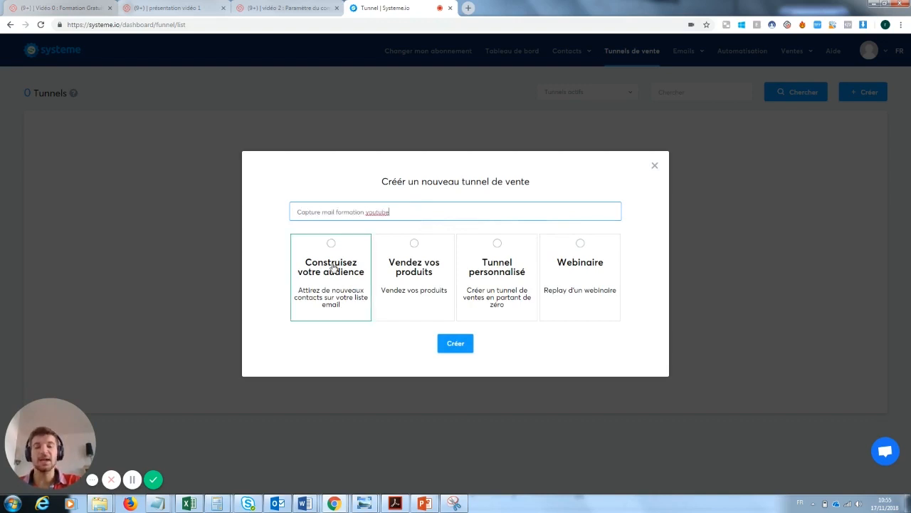
{"action": "left_click", "coordinate": [337, 256]}
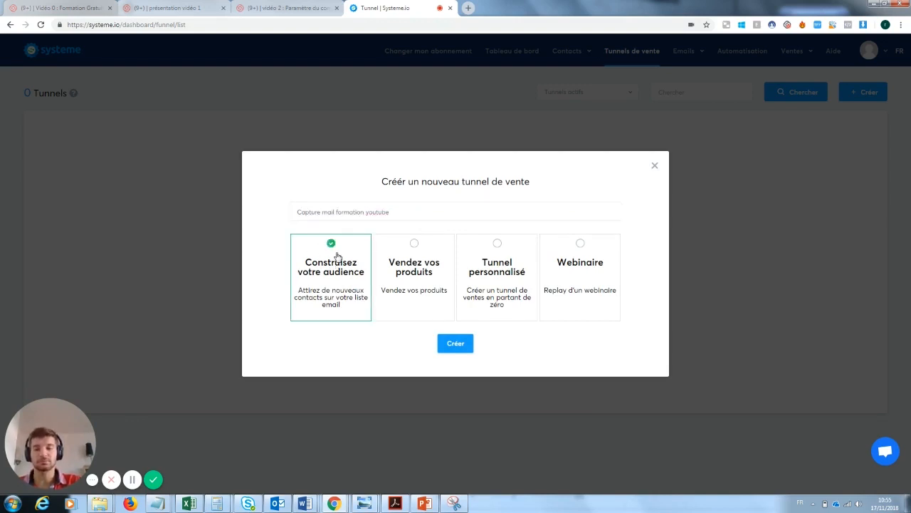
{"action": "left_click", "coordinate": [463, 343]}
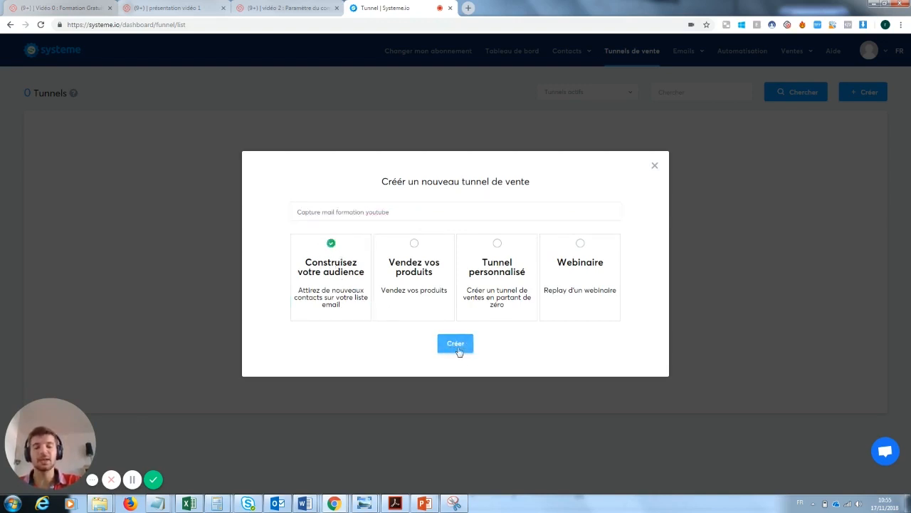
{"action": "left_click", "coordinate": [456, 344]}
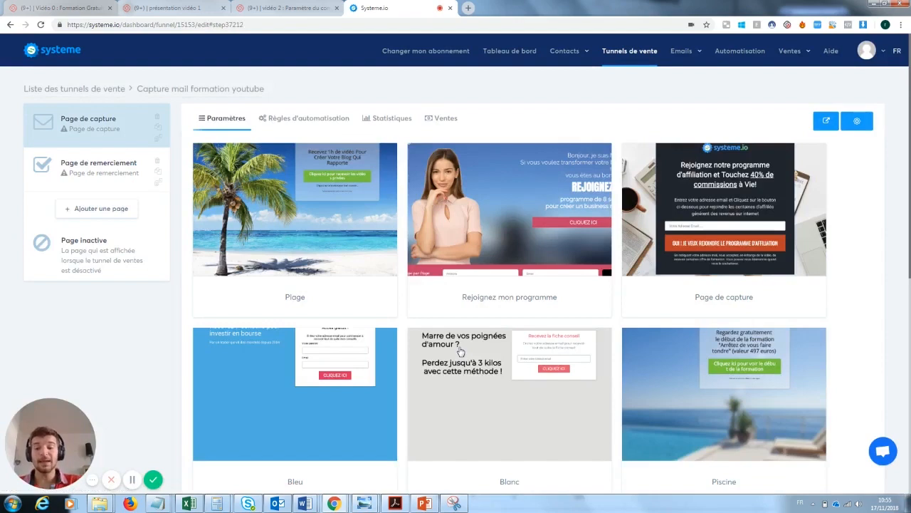
Browse the capture templates and apply 'Page de capture' to the funnel's capture step
{"action": "mouse_move", "coordinate": [284, 192]}
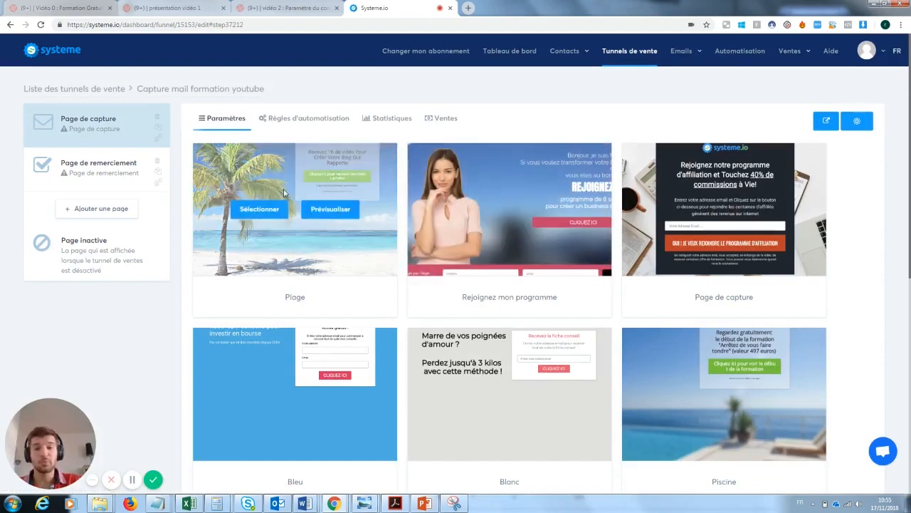
{"action": "mouse_move", "coordinate": [526, 243]}
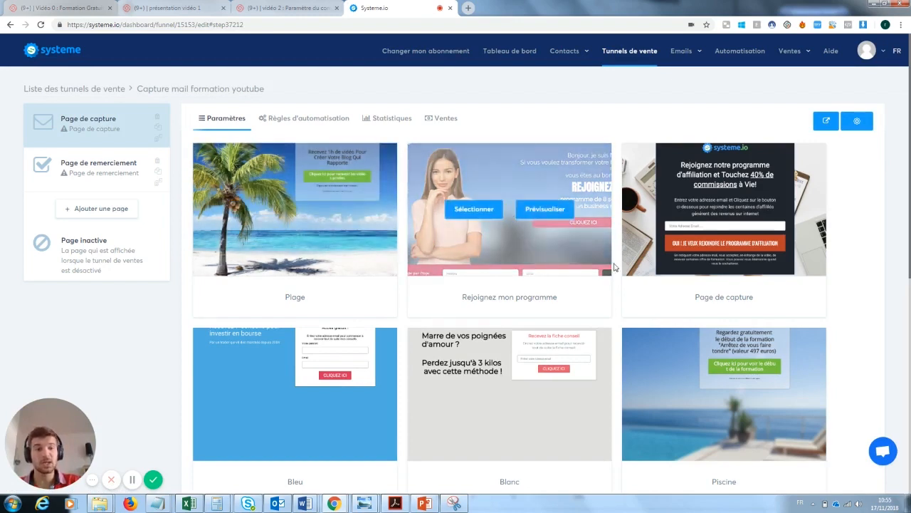
{"action": "mouse_move", "coordinate": [525, 390]}
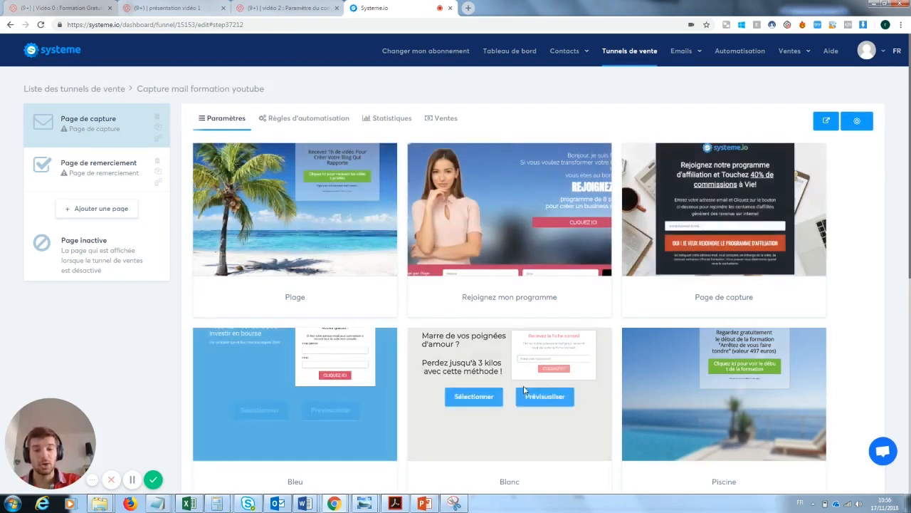
{"action": "mouse_move", "coordinate": [655, 395]}
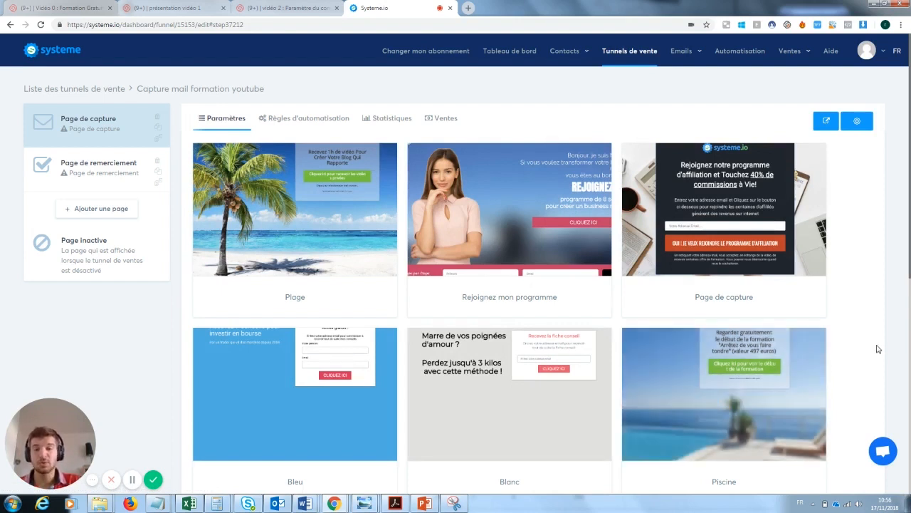
{"action": "mouse_move", "coordinate": [756, 192]}
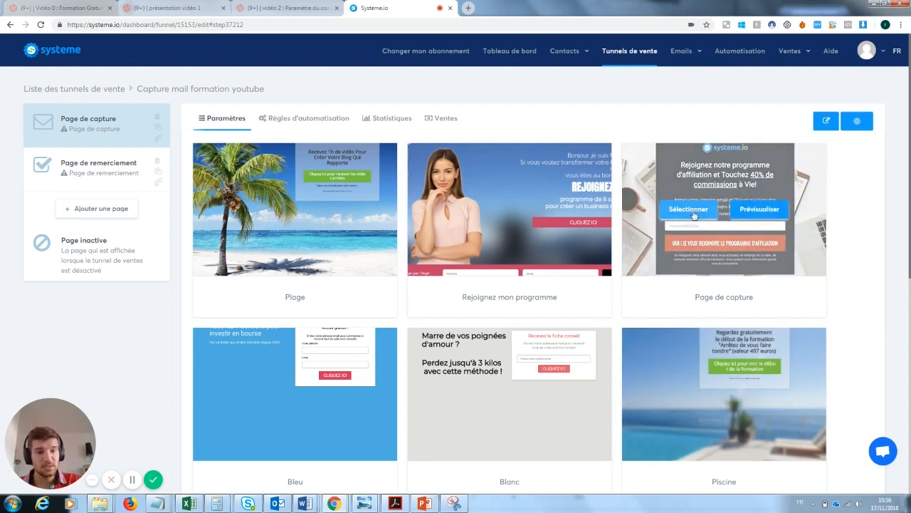
{"action": "left_click", "coordinate": [695, 210]}
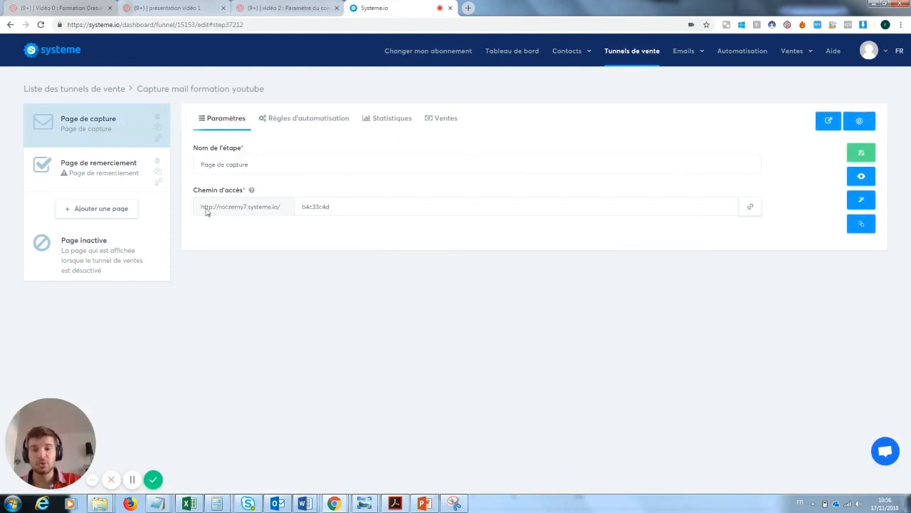
Change the capture page path from b4c33c4d to 'pagecaptureformationyoutube' and save the step
{"action": "left_click_drag", "start_coordinate": [341, 209], "coordinate": [277, 211]}
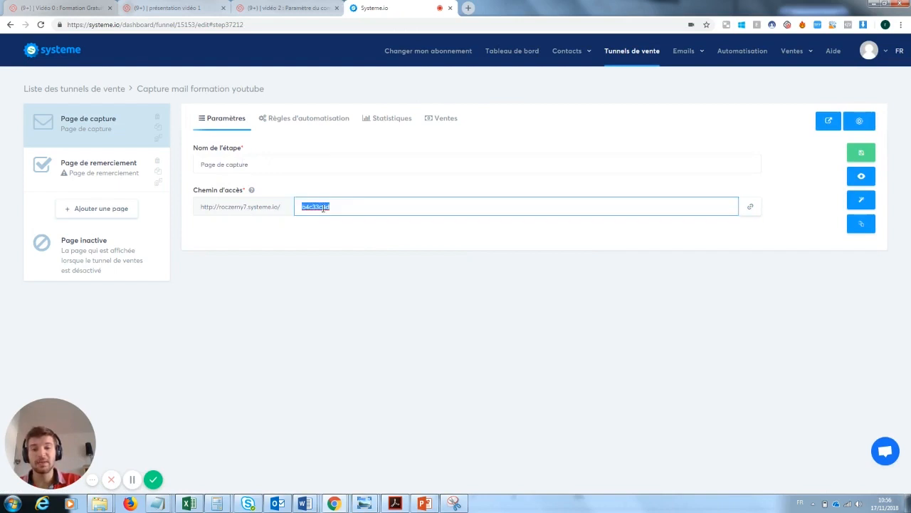
{"action": "type", "text": "pagecapture"}
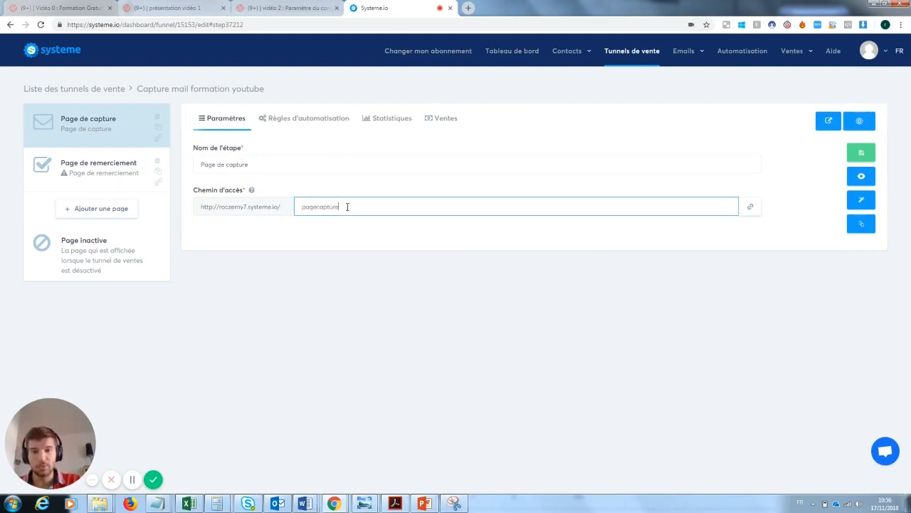
{"action": "type", "text": "formati"}
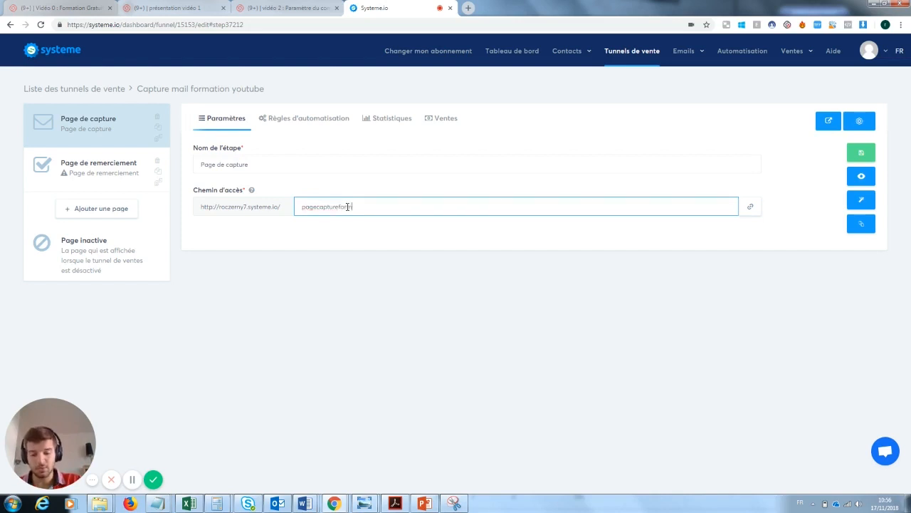
{"action": "type", "text": "onyoutube"}
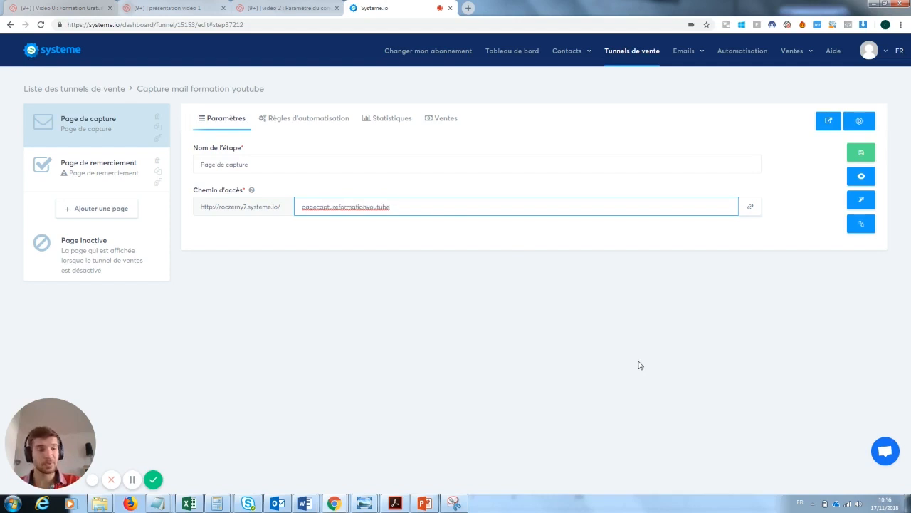
{"action": "left_click", "coordinate": [863, 153]}
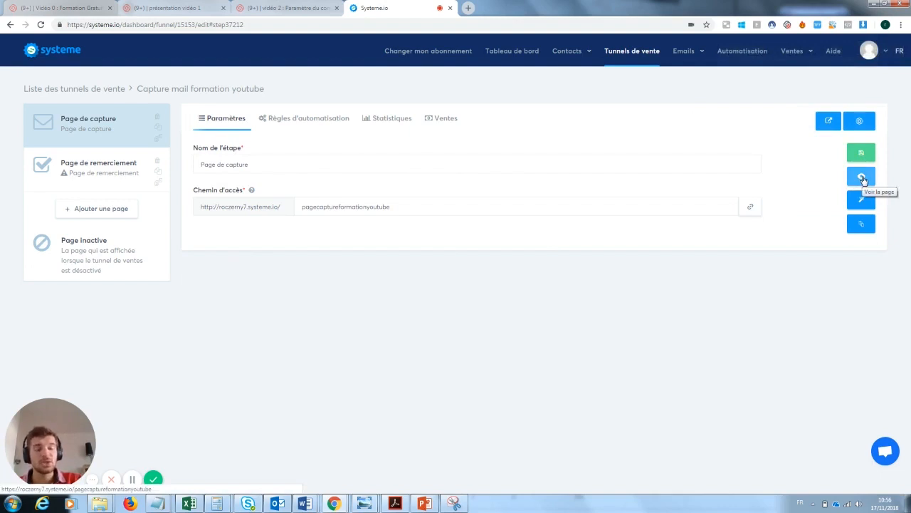
{"action": "left_click", "coordinate": [862, 178]}
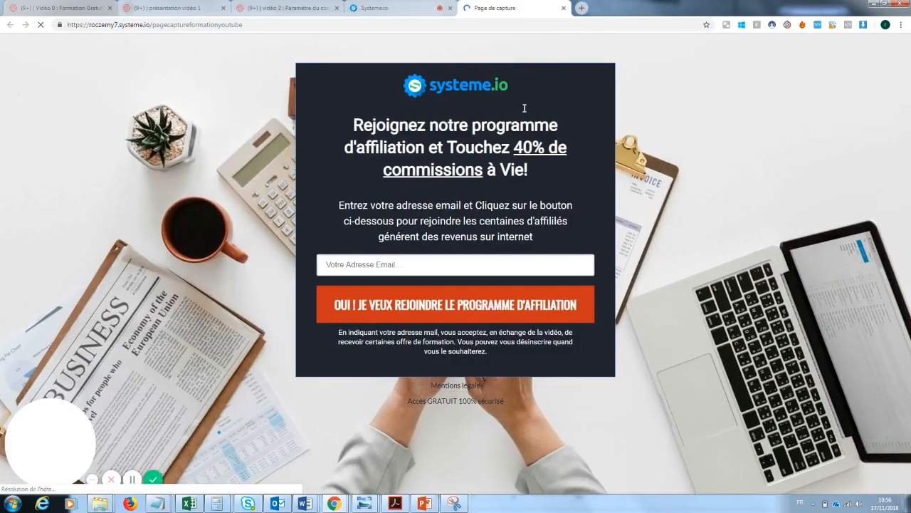
{"action": "left_click", "coordinate": [563, 8]}
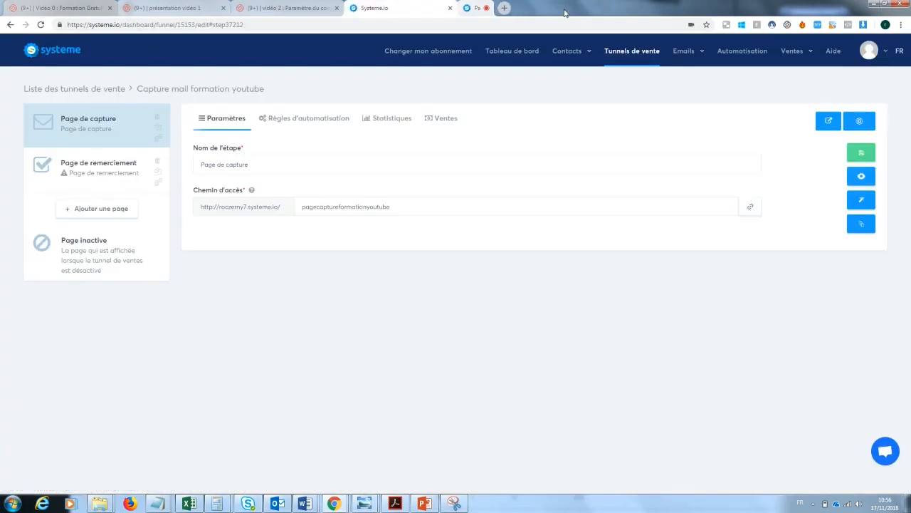
Open the capture page in the editor, briefly selecting then deselecting the systeme.io logo
{"action": "left_click", "coordinate": [864, 202]}
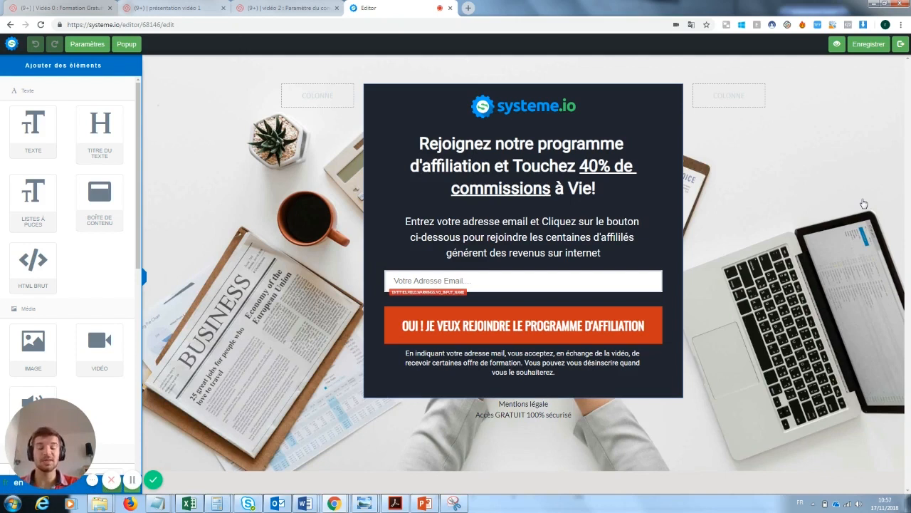
{"action": "left_click", "coordinate": [541, 107]}
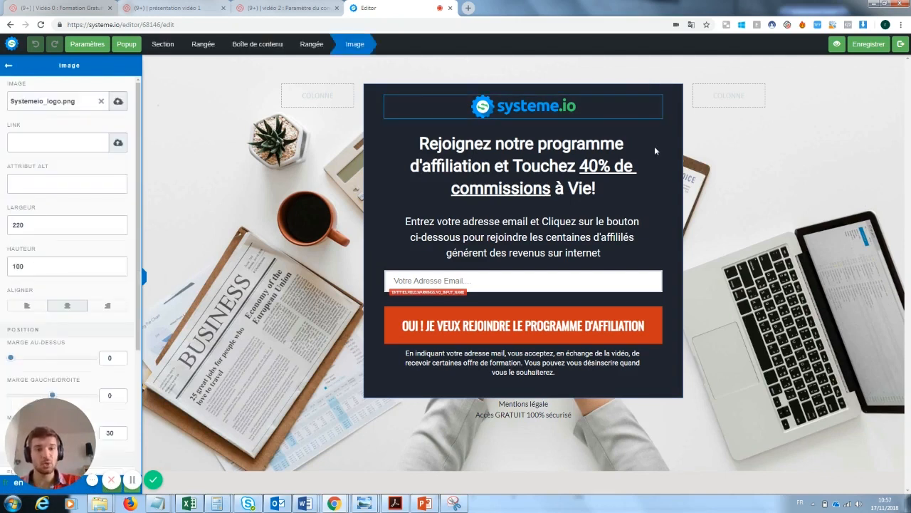
{"action": "left_click", "coordinate": [638, 192]}
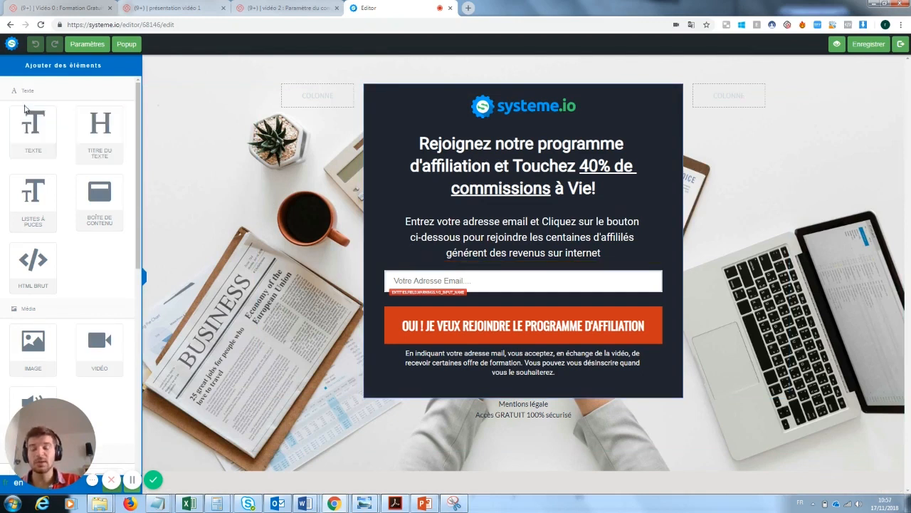
{"action": "left_click_drag", "start_coordinate": [31, 130], "coordinate": [477, 438]}
{"action": "left_click", "coordinate": [520, 453]}
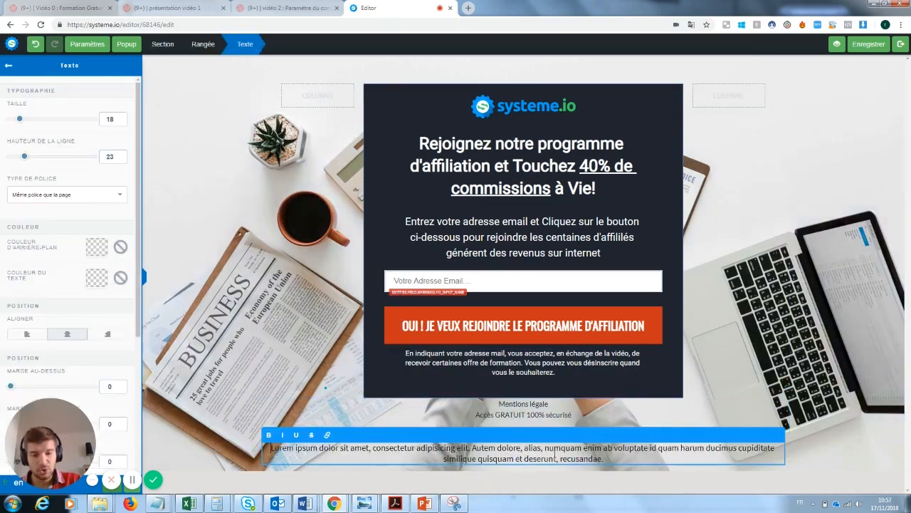
{"action": "left_click_drag", "start_coordinate": [605, 458], "coordinate": [272, 448]}
{"action": "type", "text": "Loffézeonsklnz"}
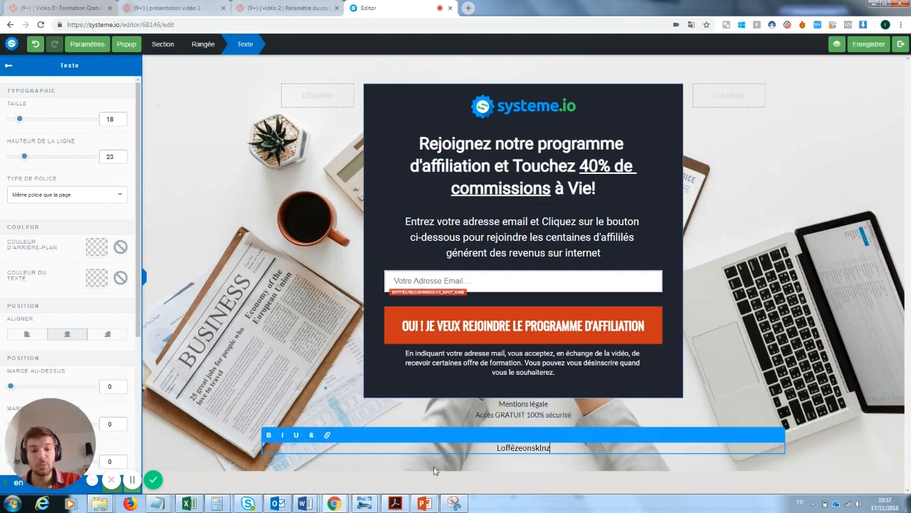
{"action": "left_click", "coordinate": [801, 363]}
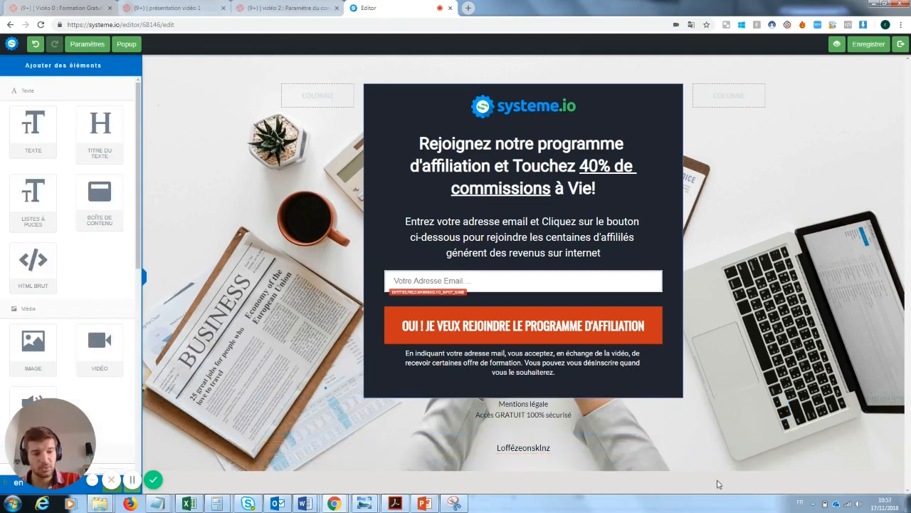
{"action": "left_click", "coordinate": [777, 436]}
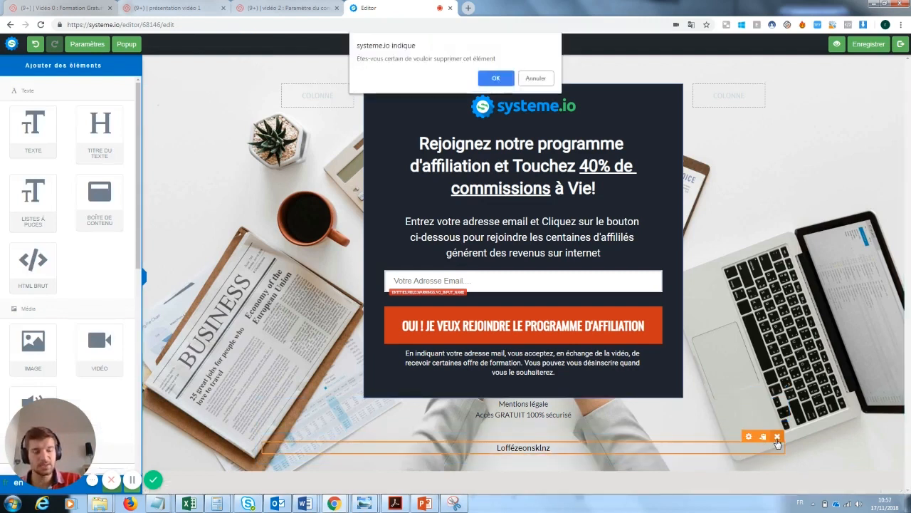
{"action": "left_click", "coordinate": [502, 79]}
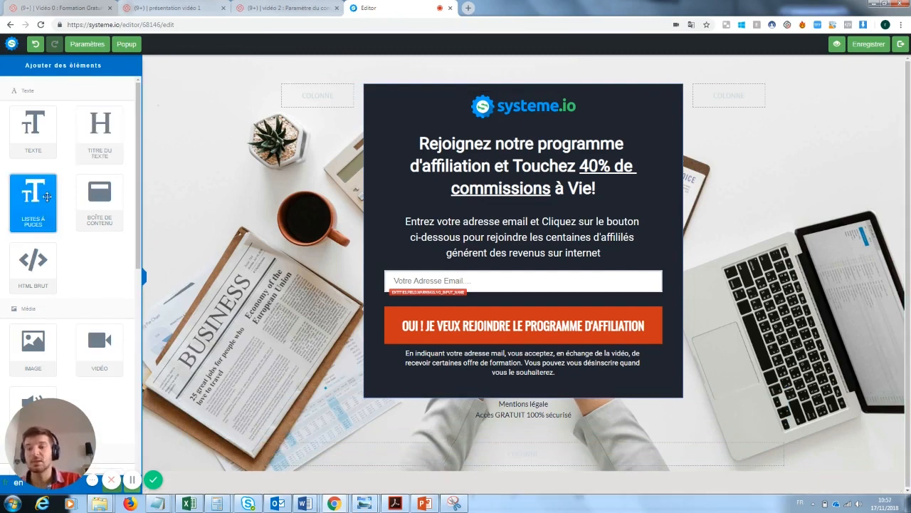
Add a content box below the signup form, then delete it again
{"action": "left_click_drag", "start_coordinate": [100, 199], "coordinate": [475, 437]}
{"action": "scroll", "coordinate": [712, 428], "scroll_direction": "down", "scroll_amount": 1}
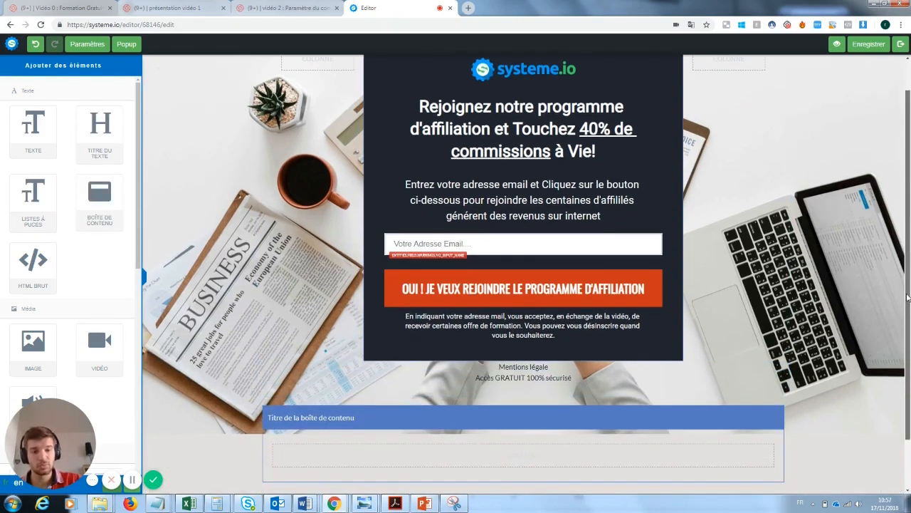
{"action": "left_click", "coordinate": [776, 400]}
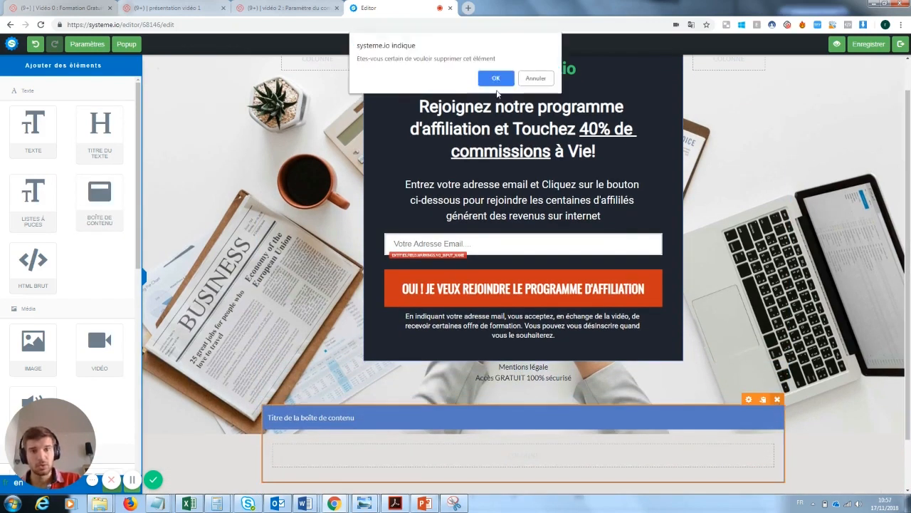
{"action": "left_click", "coordinate": [502, 77]}
{"action": "left_click_drag", "start_coordinate": [59, 419], "coordinate": [253, 336]}
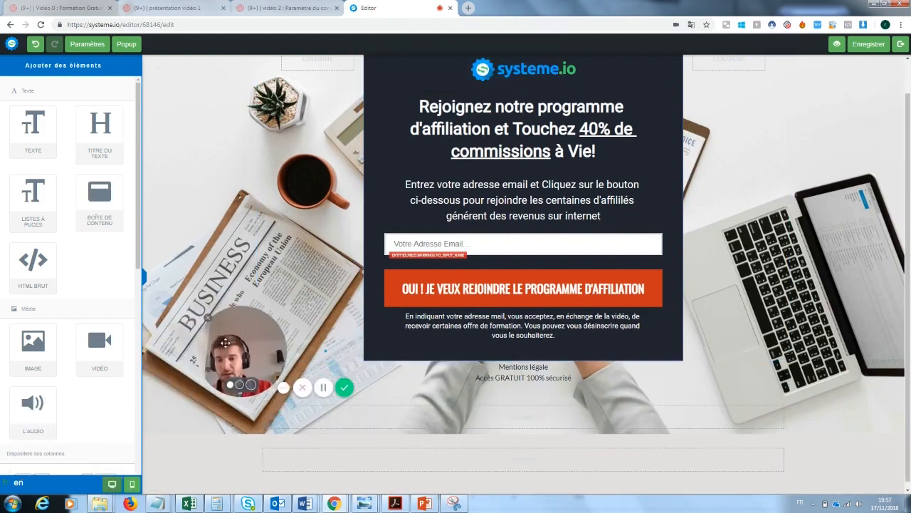
{"action": "scroll", "coordinate": [123, 260], "scroll_direction": "down", "scroll_amount": 1}
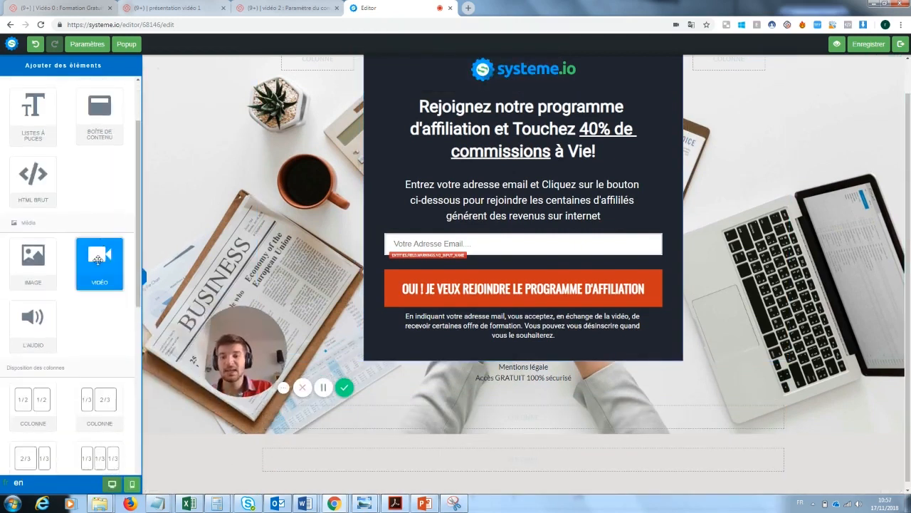
Add a video block below the form, inspect its video type options, then delete it
{"action": "left_click_drag", "start_coordinate": [101, 267], "coordinate": [444, 407]}
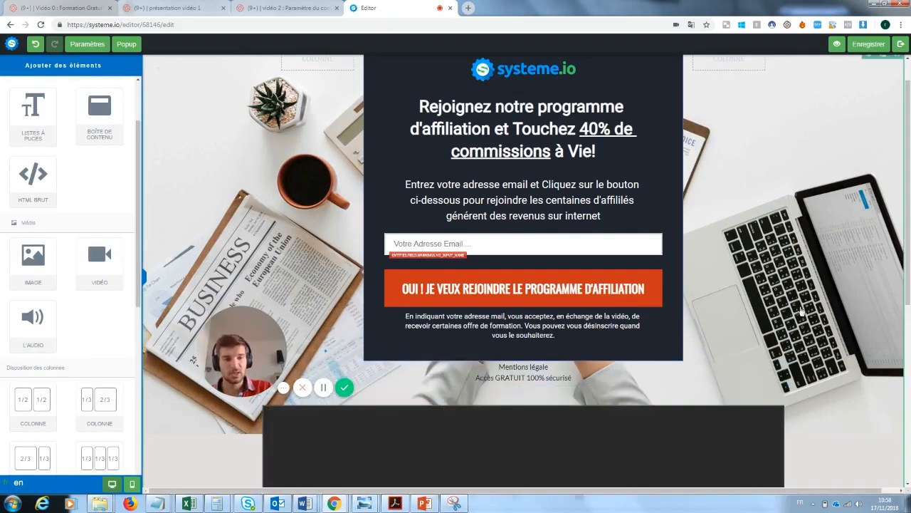
{"action": "left_click_drag", "start_coordinate": [910, 254], "coordinate": [909, 401]}
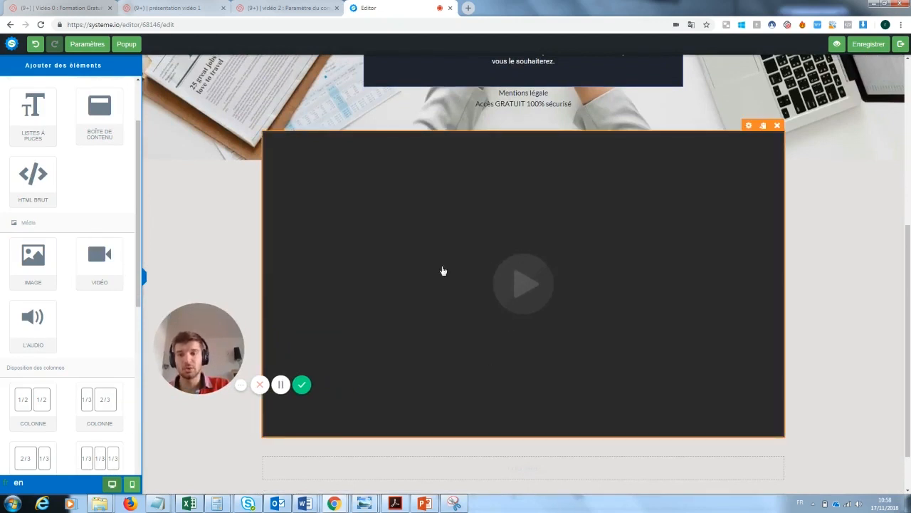
{"action": "left_click_drag", "start_coordinate": [196, 352], "coordinate": [784, 447]}
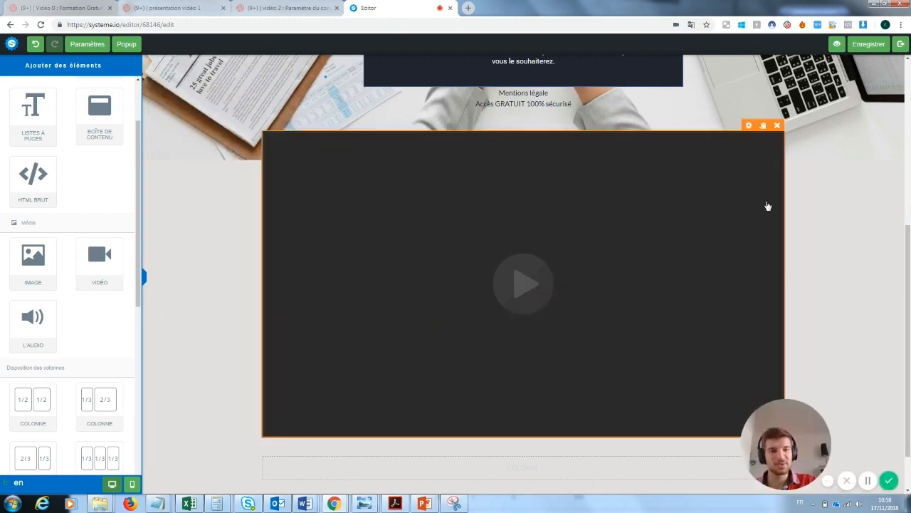
{"action": "left_click", "coordinate": [749, 126]}
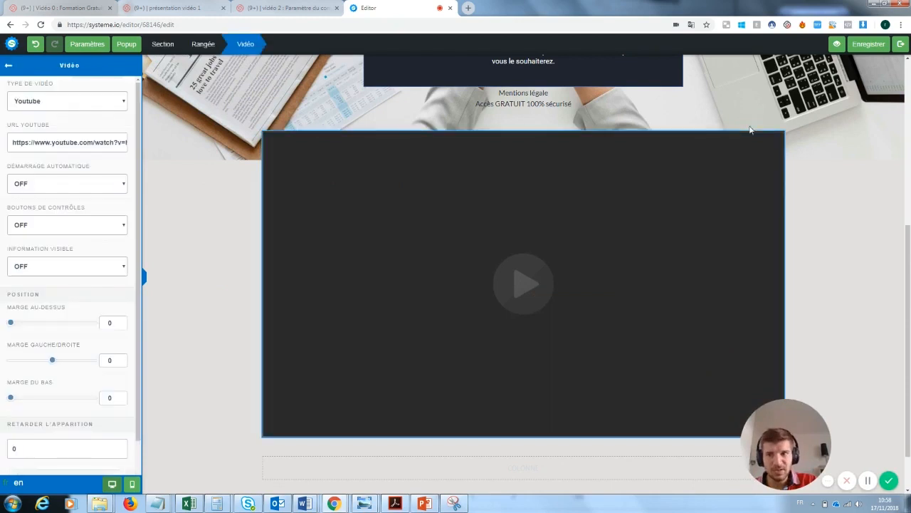
{"action": "left_click", "coordinate": [45, 102]}
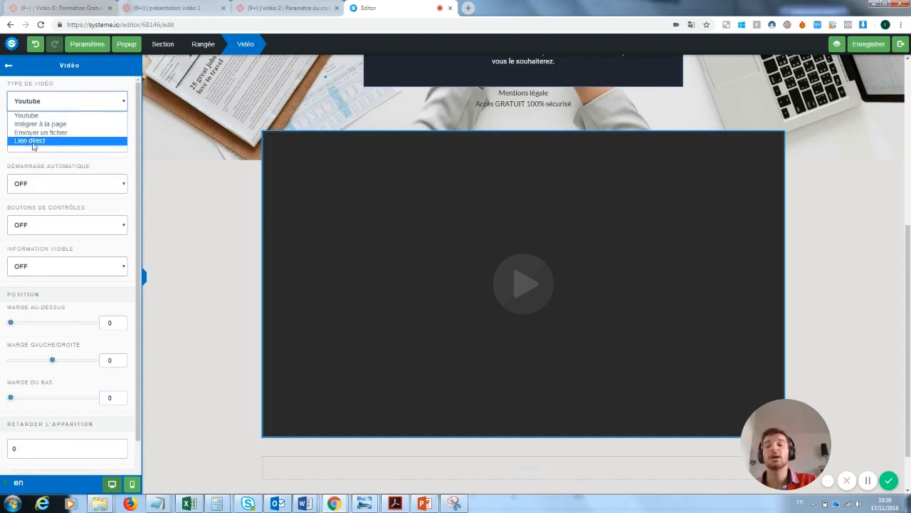
{"action": "left_click", "coordinate": [202, 160]}
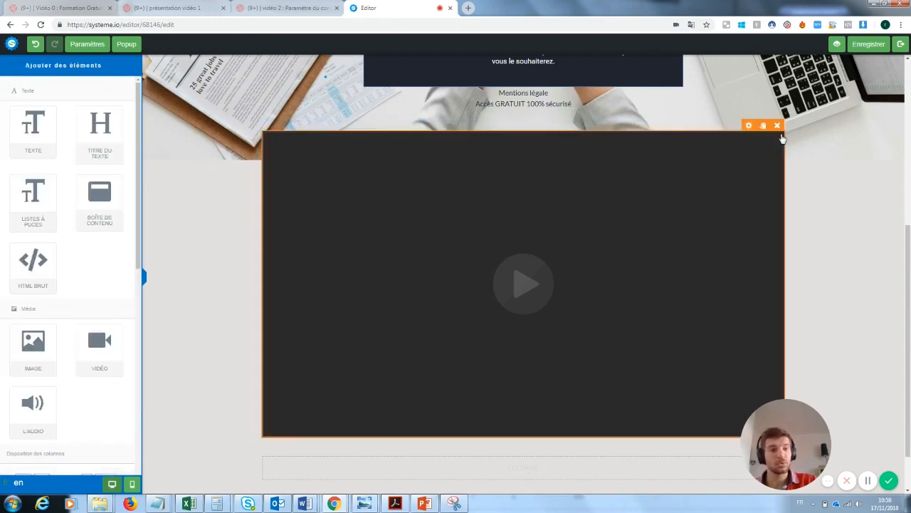
{"action": "left_click", "coordinate": [776, 126]}
{"action": "left_click", "coordinate": [499, 77]}
{"action": "scroll", "coordinate": [768, 252], "scroll_direction": "up", "scroll_amount": 1}
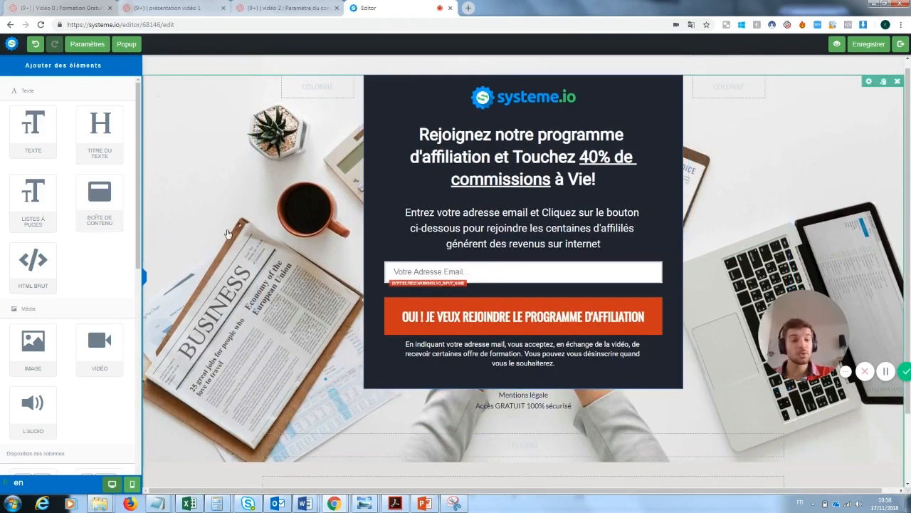
Delete the systeme.io logo from the form and select the affiliate programme heading text
{"action": "left_click", "coordinate": [199, 187]}
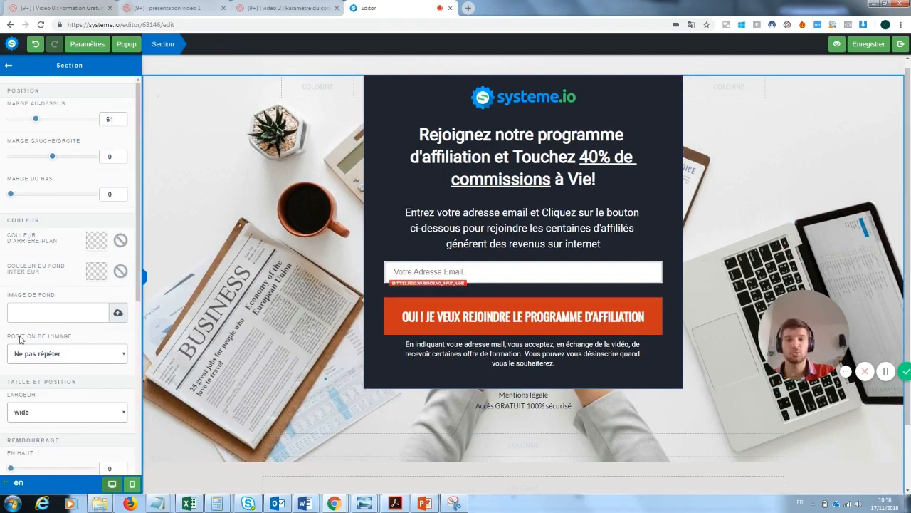
{"action": "left_click", "coordinate": [909, 214]}
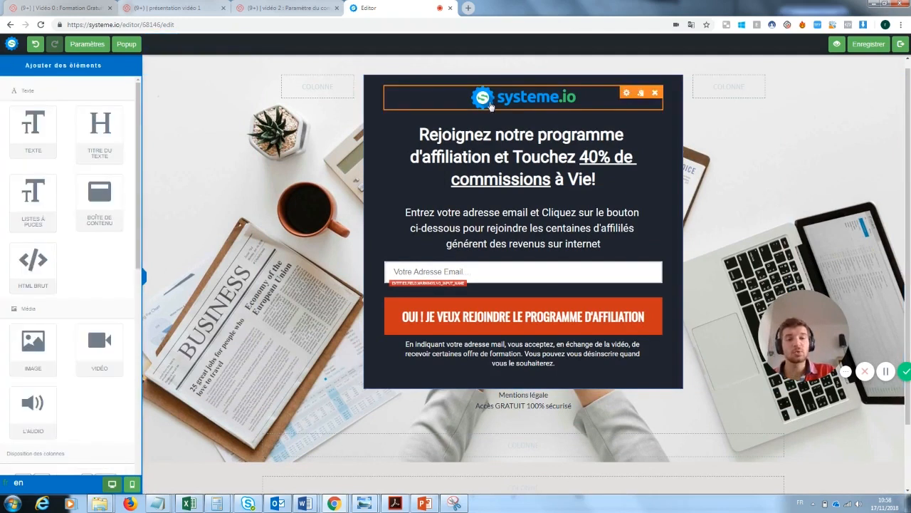
{"action": "left_click", "coordinate": [655, 96]}
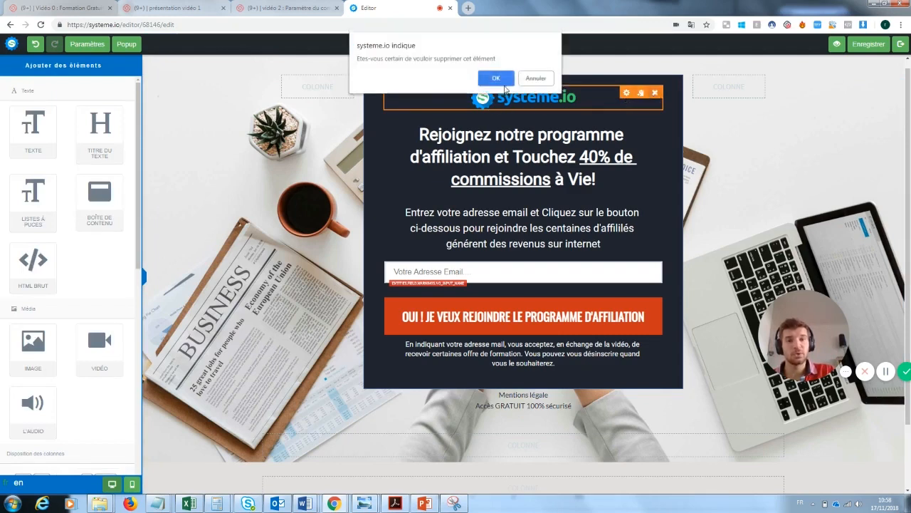
{"action": "left_click", "coordinate": [503, 84]}
{"action": "left_click", "coordinate": [562, 153]}
{"action": "left_click_drag", "start_coordinate": [609, 141], "coordinate": [410, 100]}
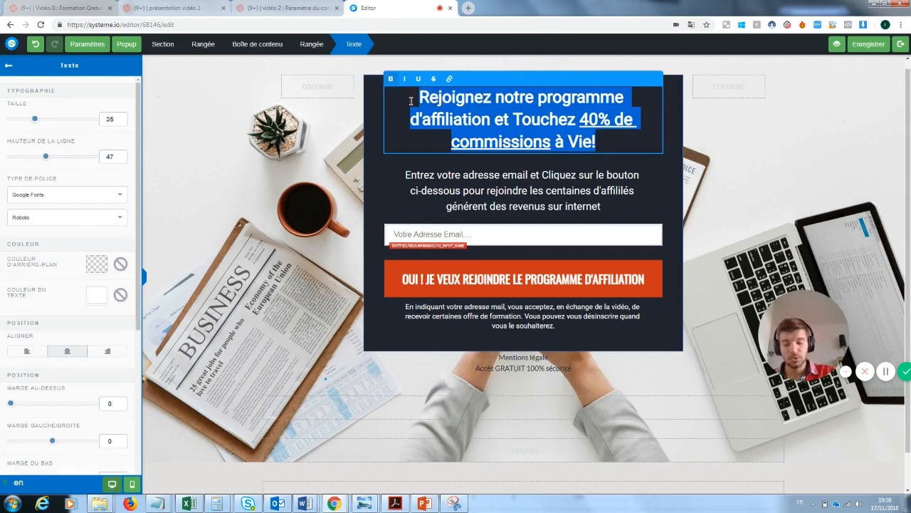
Replace the form heading with 'Inscrivez vous pour recevoir la newsletter' and make it white (FFFFFF)
{"action": "key", "text": "BackSpace"}
{"action": "type", "text": "Insc"}
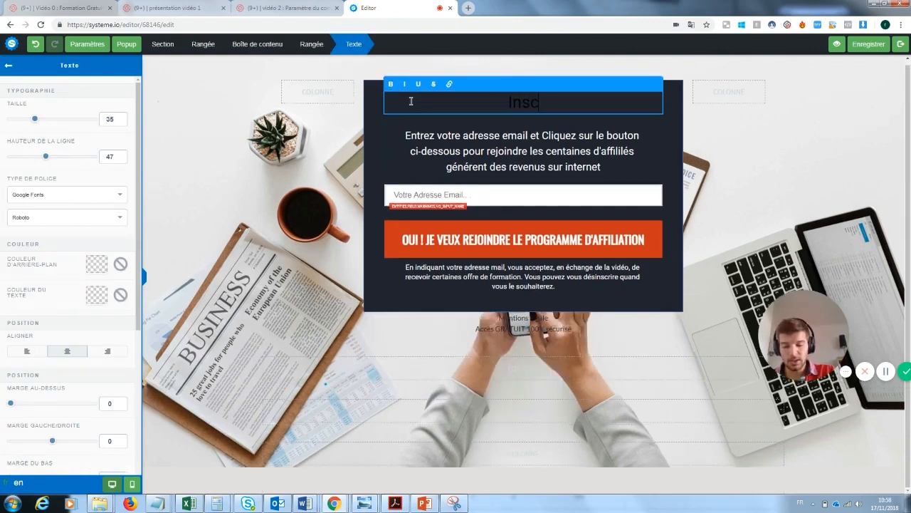
{"action": "type", "text": "rivez vous pour "}
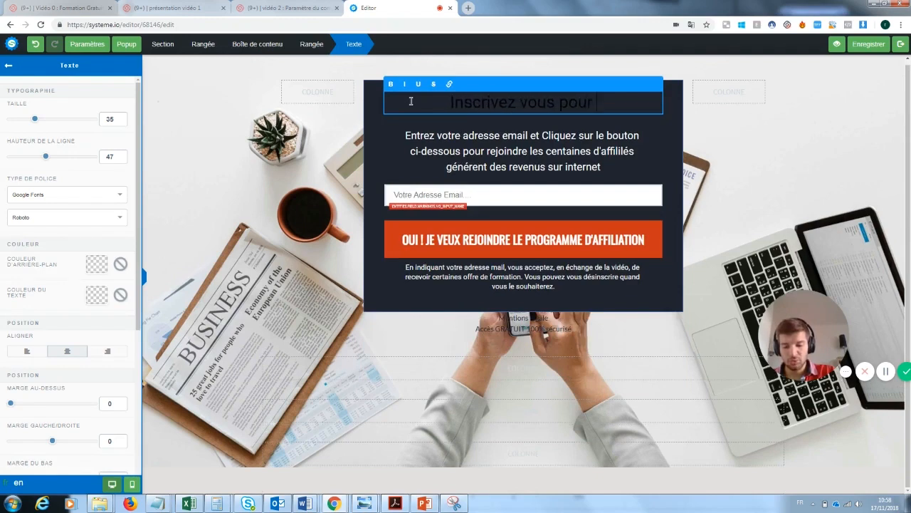
{"action": "type", "text": "recevoir la news"}
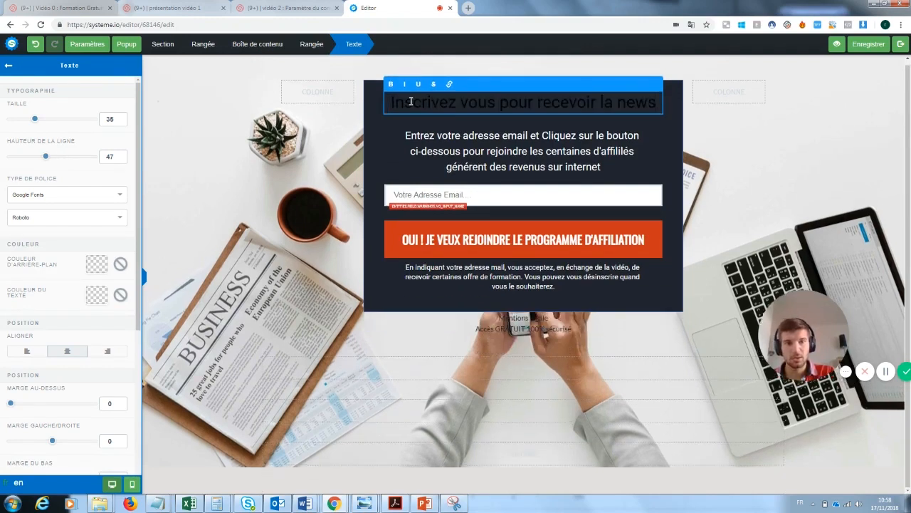
{"action": "type", "text": "letter"}
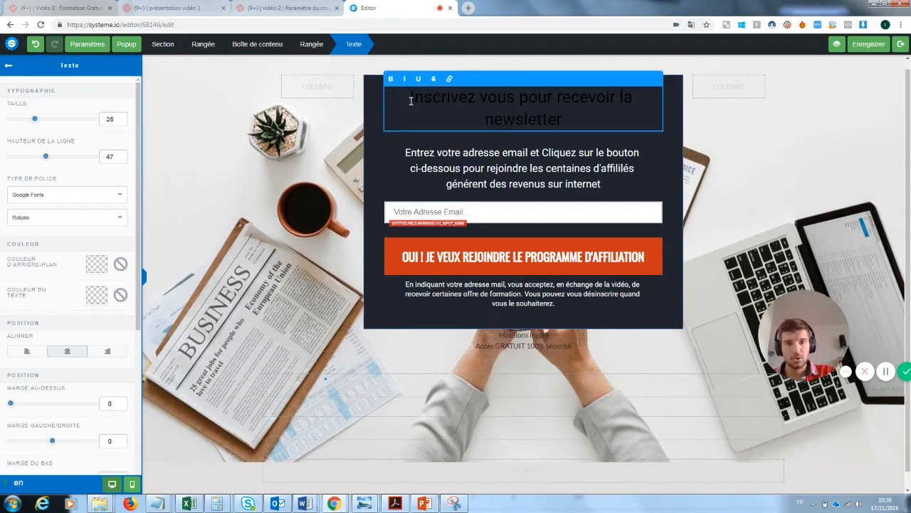
{"action": "left_click_drag", "start_coordinate": [564, 122], "coordinate": [408, 98]}
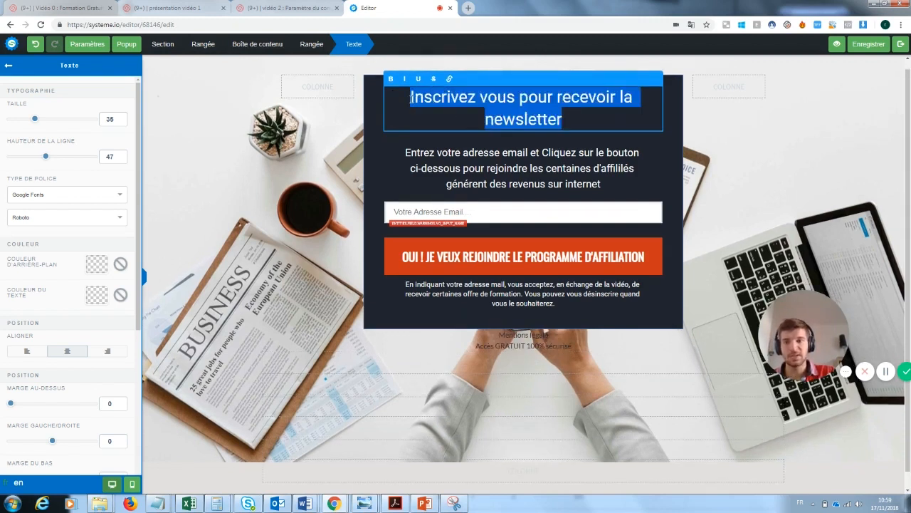
{"action": "left_click", "coordinate": [98, 295]}
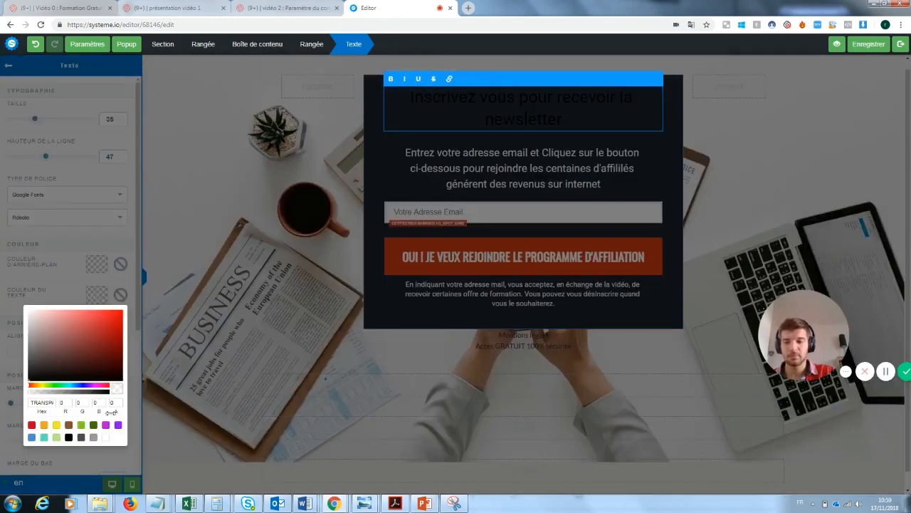
{"action": "left_click", "coordinate": [106, 437]}
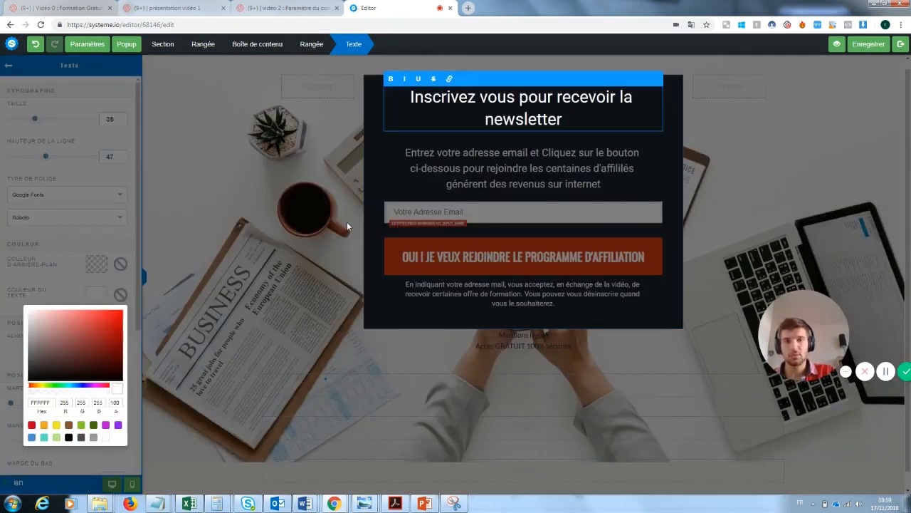
{"action": "left_click", "coordinate": [347, 226]}
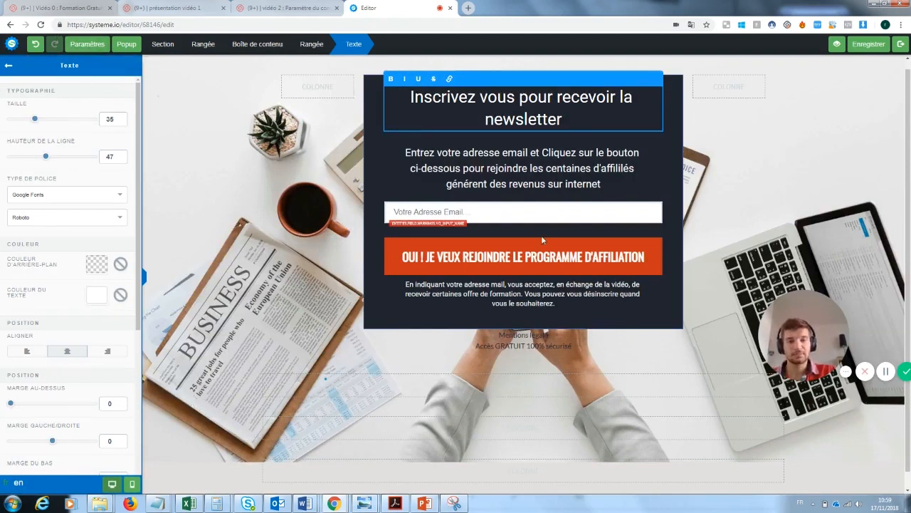
{"action": "left_click", "coordinate": [509, 163]}
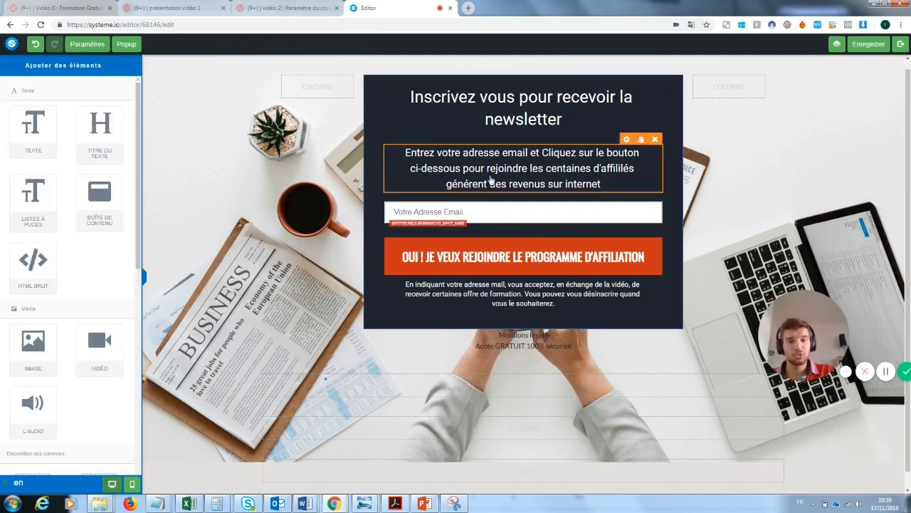
Replace the paragraph ending 'les centaines … internet' with 'notre super newsletter'
{"action": "left_click", "coordinate": [599, 184]}
{"action": "left_click_drag", "start_coordinate": [601, 184], "coordinate": [533, 166]}
{"action": "type", "text": "notre uper"}
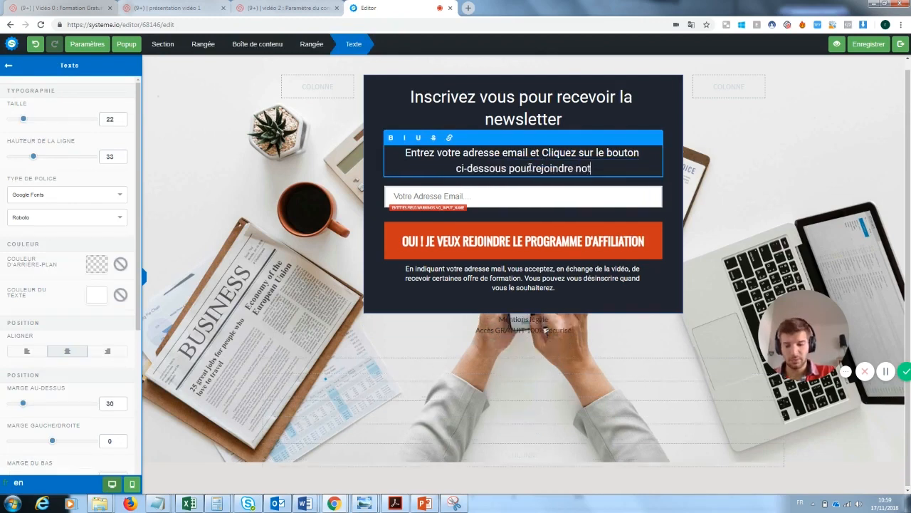
{"action": "key", "text": "BackSpace"}
{"action": "key", "text": "BackSpace"}
{"action": "key", "text": "BackSpace"}
{"action": "key", "text": "BackSpace"}
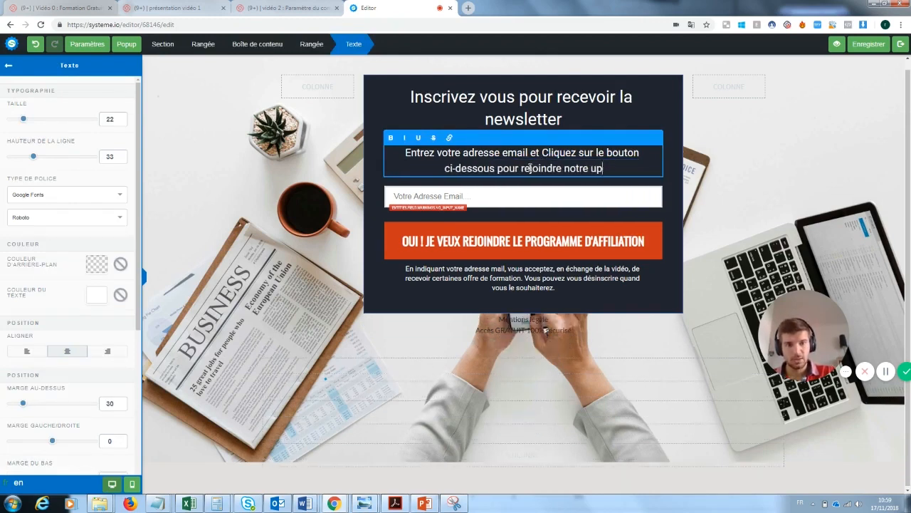
{"action": "type", "text": "super new"}
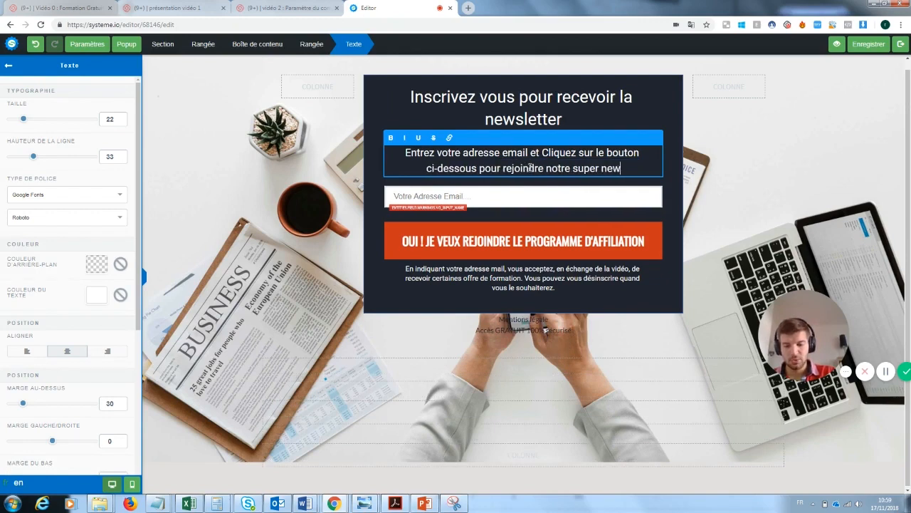
{"action": "type", "text": "sletter"}
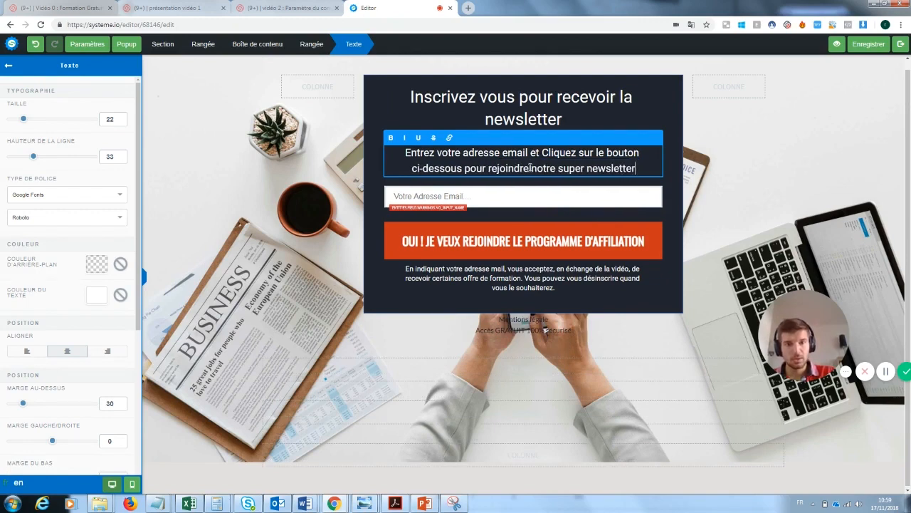
{"action": "left_click", "coordinate": [470, 201]}
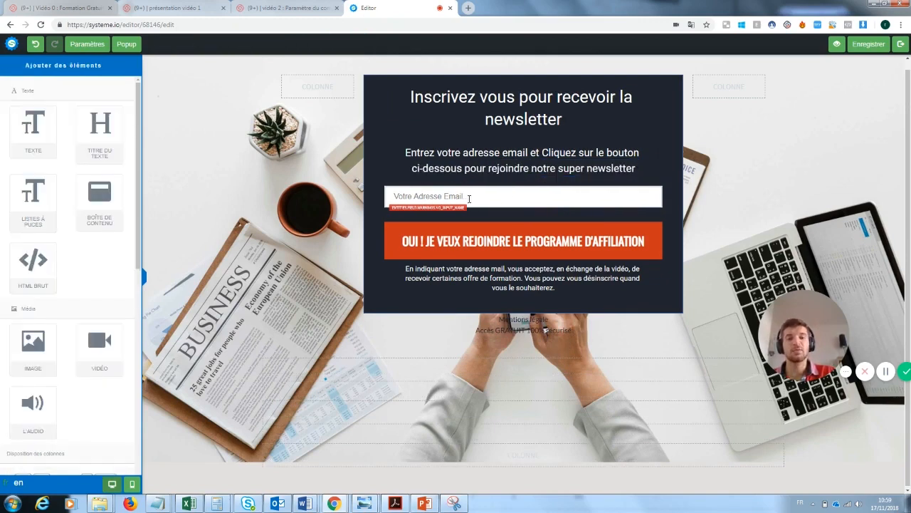
{"action": "left_click", "coordinate": [469, 198]}
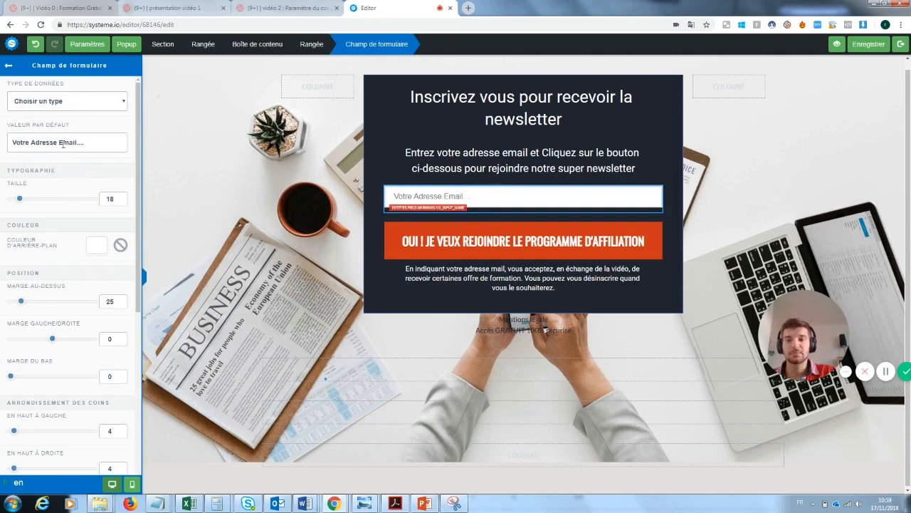
Change the signup button label's affiliate programme ending to 'LA NEWSLETTER'
{"action": "left_click", "coordinate": [567, 239]}
{"action": "left_click", "coordinate": [567, 239]}
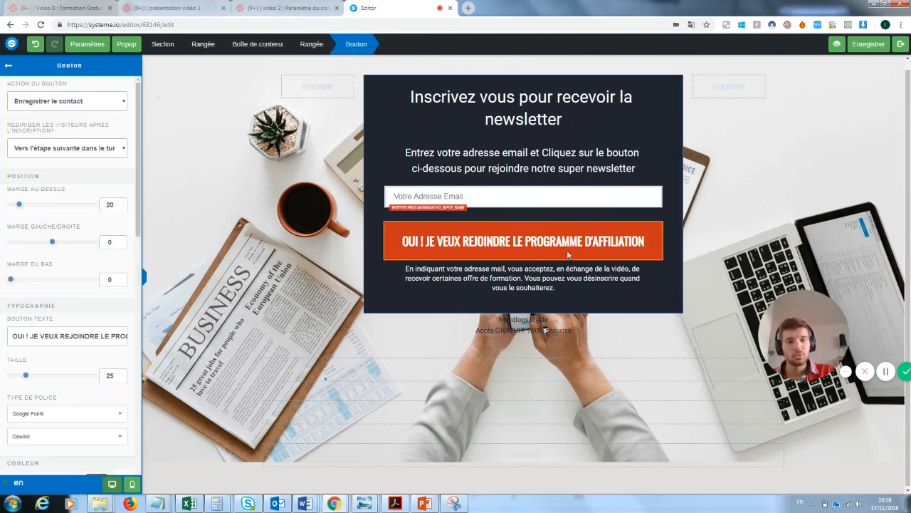
{"action": "left_click", "coordinate": [627, 244]}
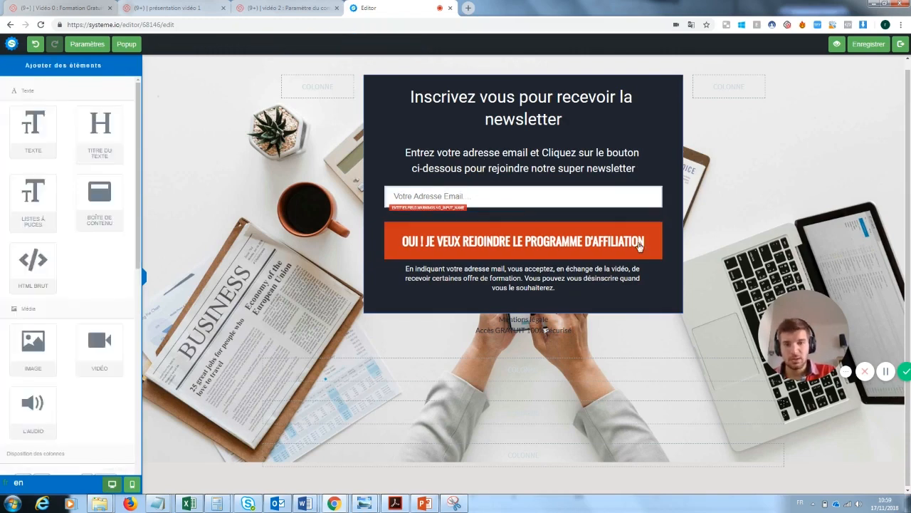
{"action": "left_click", "coordinate": [599, 247]}
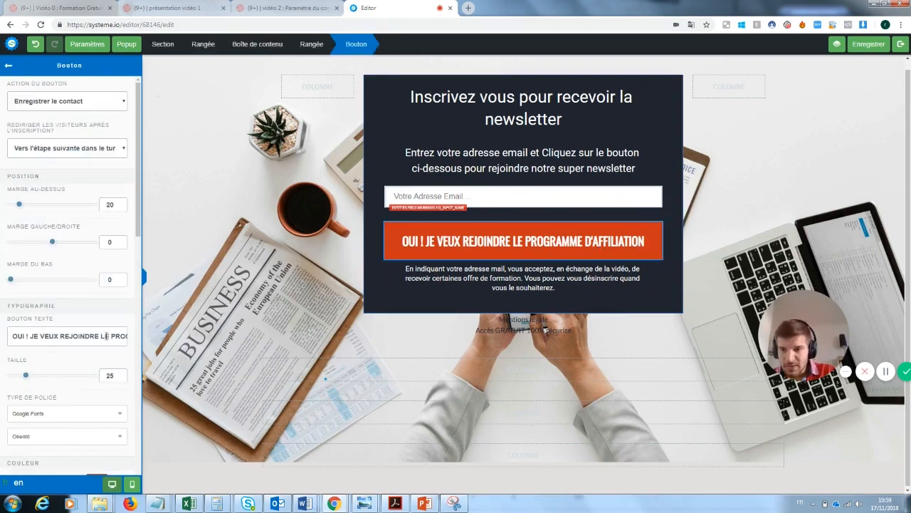
{"action": "left_click_drag", "start_coordinate": [102, 335], "coordinate": [165, 343]}
{"action": "key", "text": "BackSpace"}
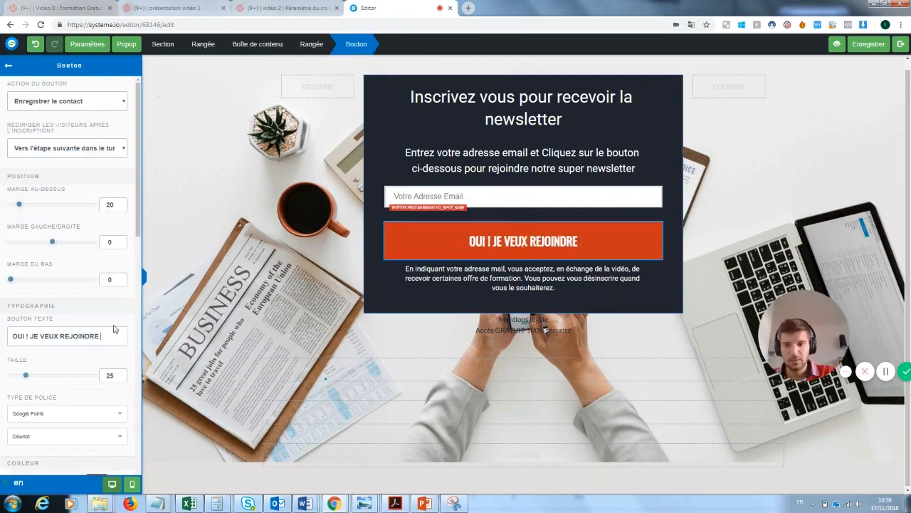
{"action": "type", "text": "la newsletter"}
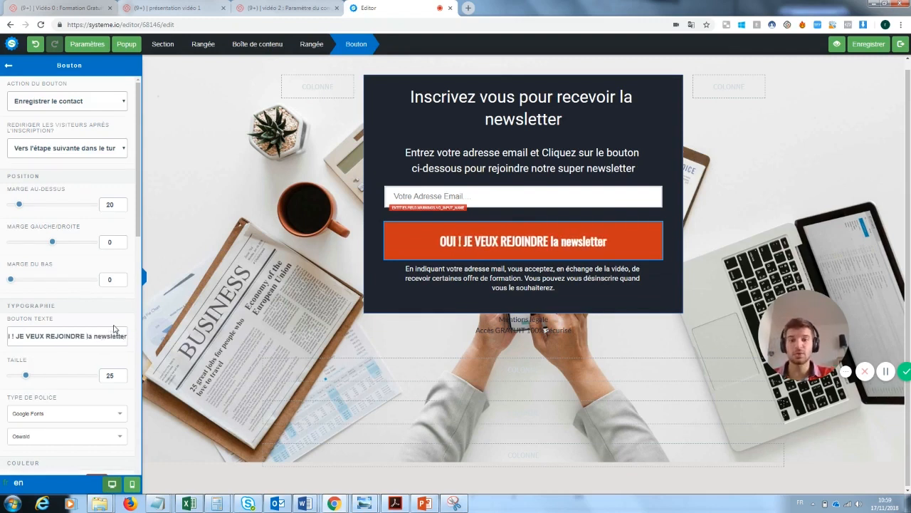
{"action": "left_click_drag", "start_coordinate": [126, 336], "coordinate": [86, 338]}
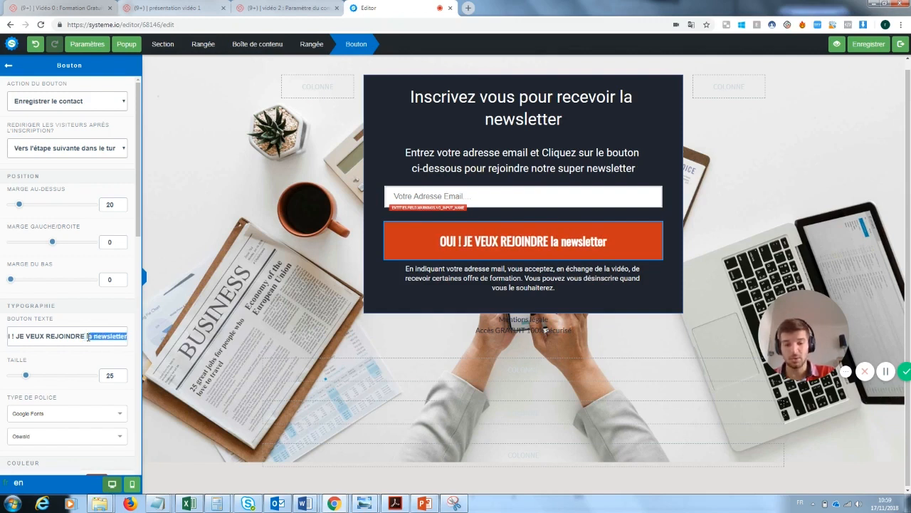
{"action": "key", "text": "BackSpace"}
{"action": "type", "text": "LA "}
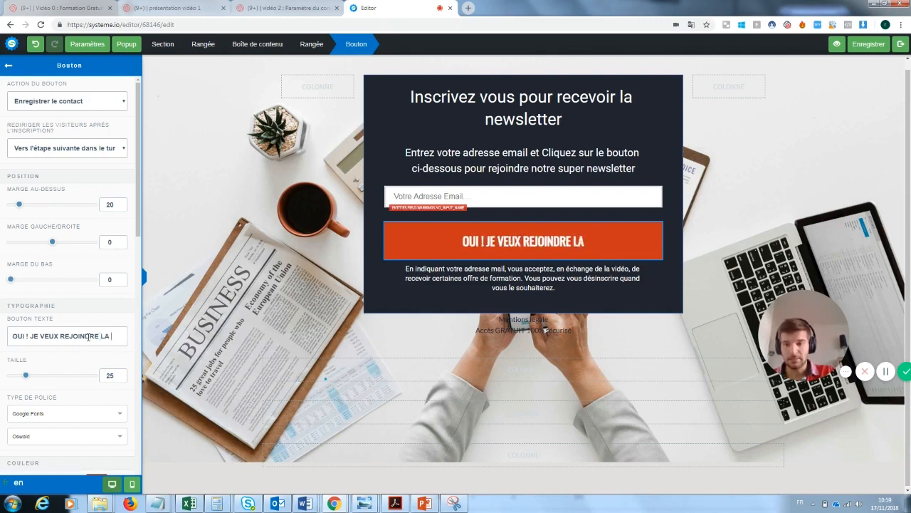
{"action": "type", "text": "NEWSLETTER"}
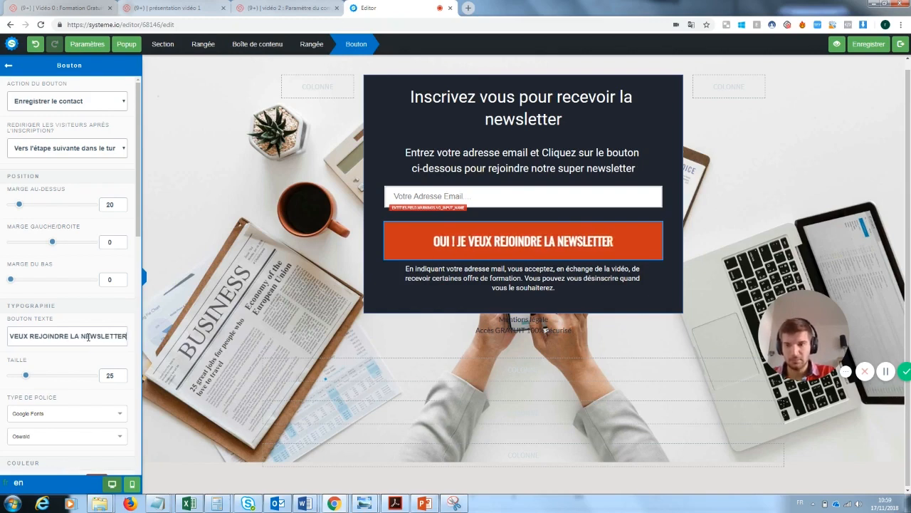
{"action": "left_click", "coordinate": [637, 324]}
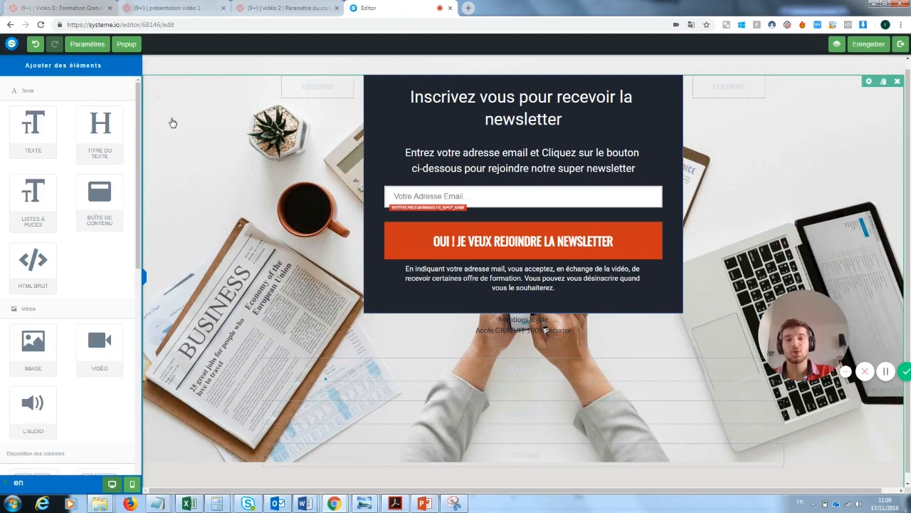
Delete the two empty sections below the signup form, confirming each deletion with OK
{"action": "left_click_drag", "start_coordinate": [806, 338], "coordinate": [195, 432]}
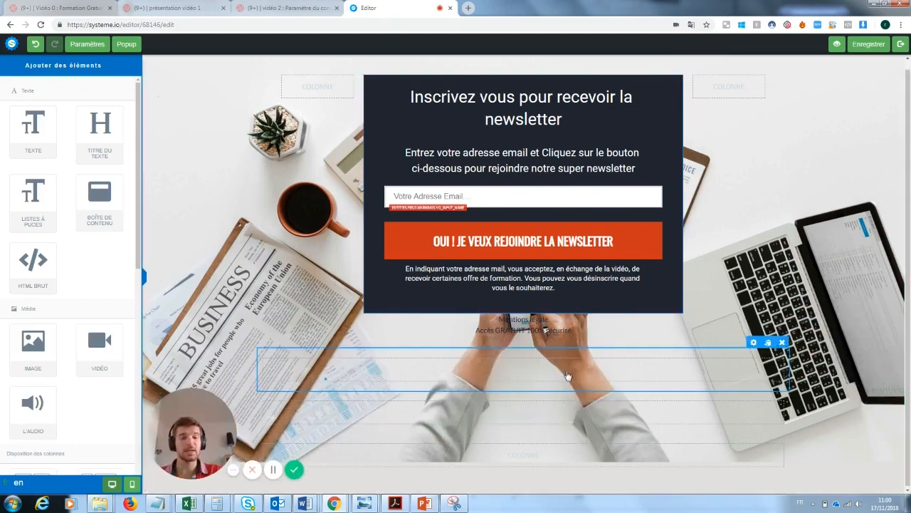
{"action": "left_click", "coordinate": [782, 343]}
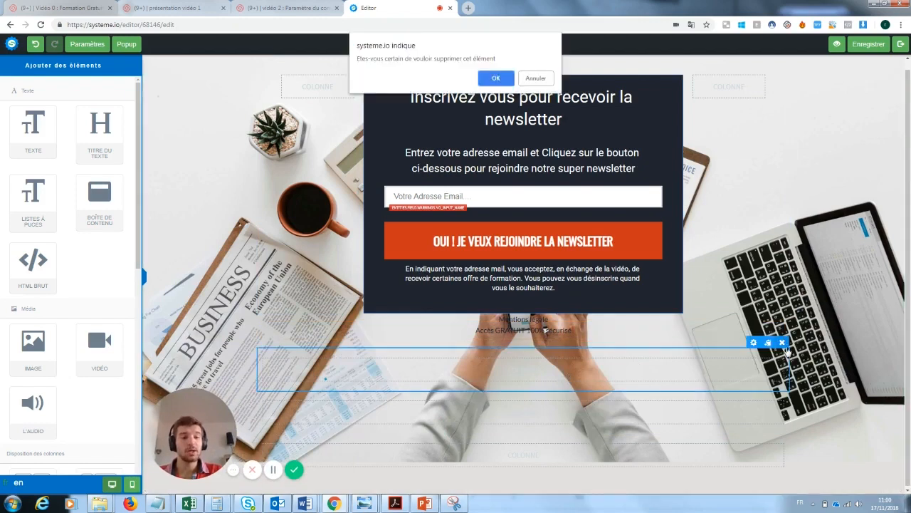
{"action": "left_click", "coordinate": [496, 79]}
{"action": "left_click", "coordinate": [782, 352]}
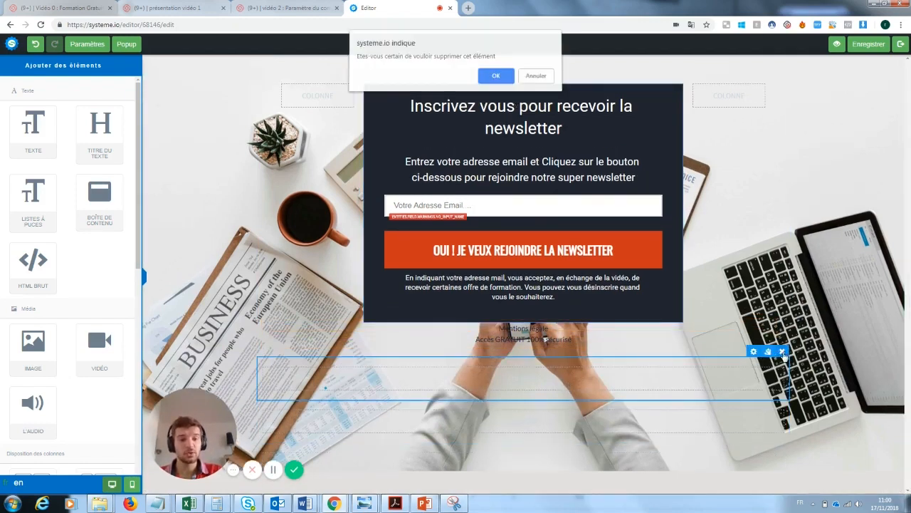
{"action": "left_click", "coordinate": [497, 75]}
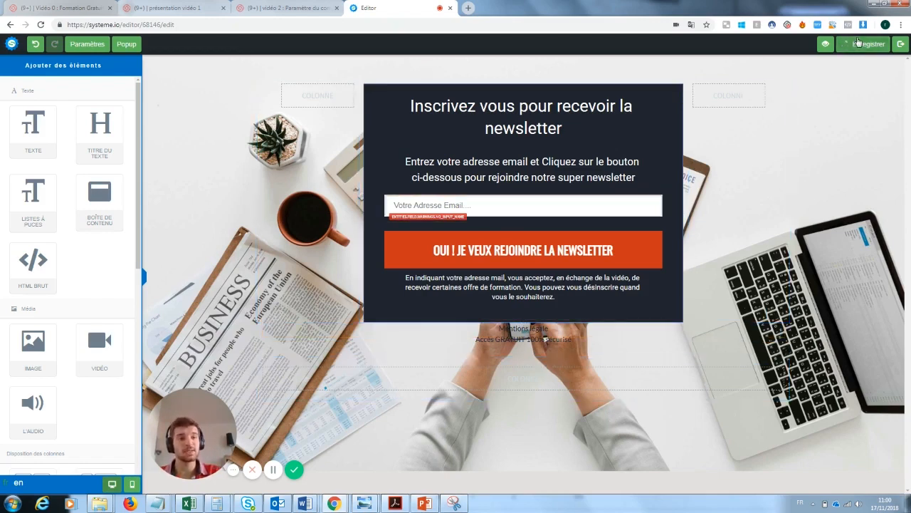
Back in the funnel, apply the merci template to the Page de remerciement step
{"action": "left_click", "coordinate": [901, 44]}
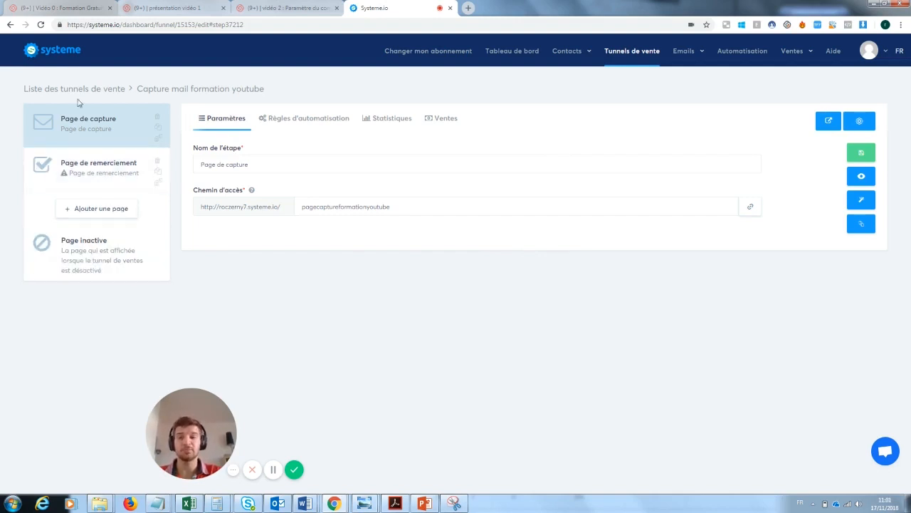
{"action": "left_click", "coordinate": [77, 177]}
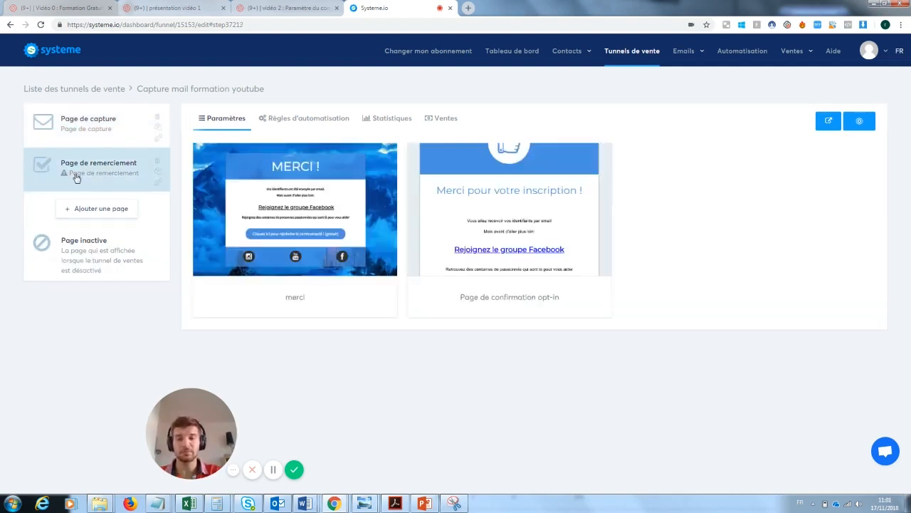
{"action": "mouse_move", "coordinate": [448, 235]}
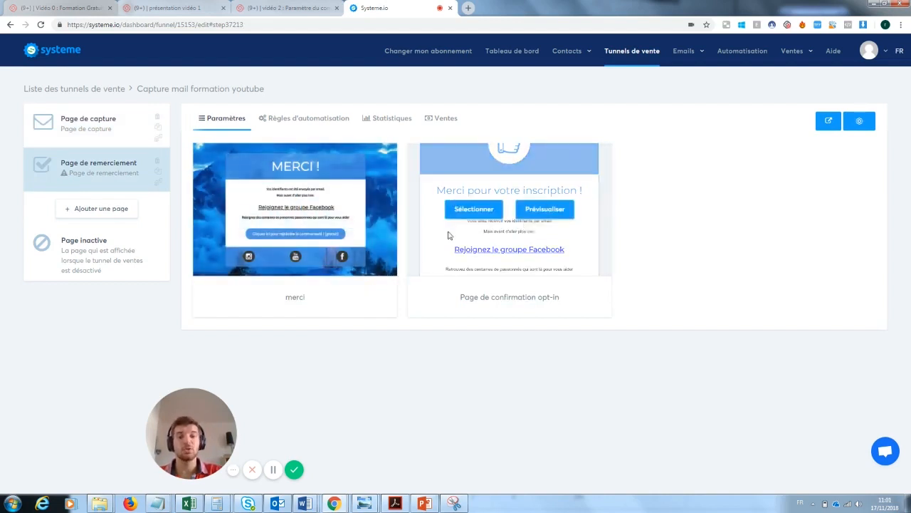
{"action": "left_click", "coordinate": [263, 208]}
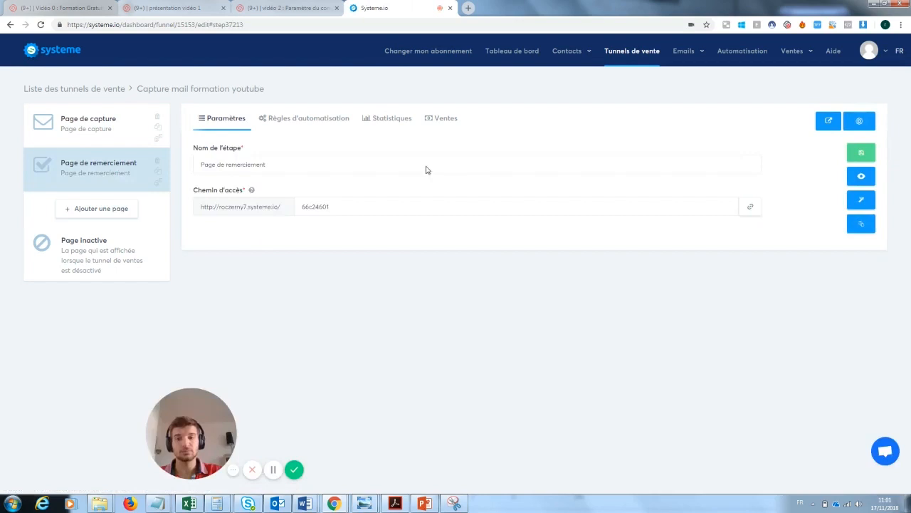
Replace the thank-you page's two-line credentials message with 'Ta newsletter va arriver'
{"action": "left_click", "coordinate": [864, 205]}
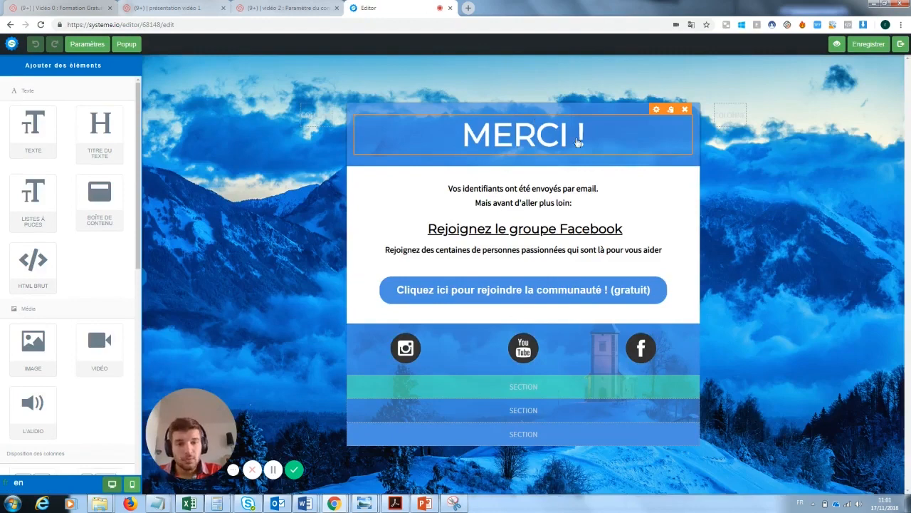
{"action": "double_click", "coordinate": [562, 204]}
{"action": "left_click_drag", "start_coordinate": [578, 204], "coordinate": [441, 186]}
{"action": "type", "text": "Ta ne"}
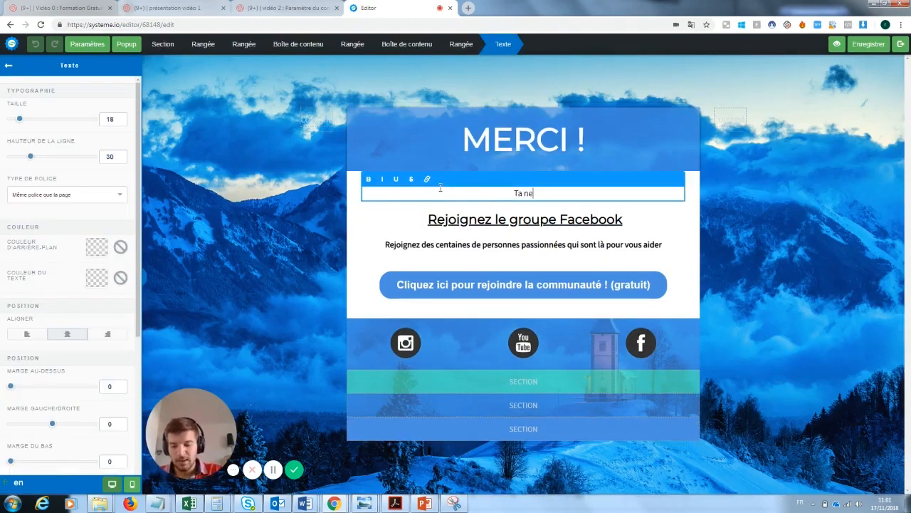
{"action": "type", "text": "wsle"}
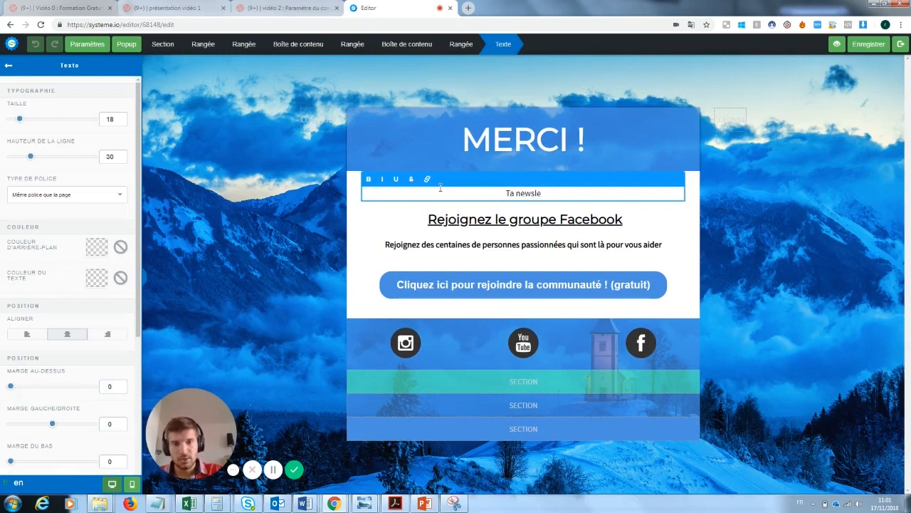
{"action": "type", "text": "tter va arriver"}
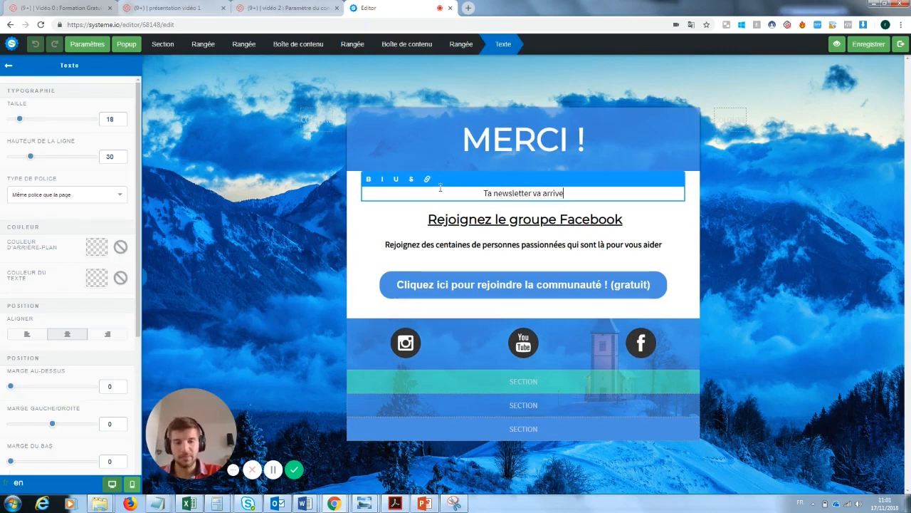
{"action": "left_click", "coordinate": [666, 212]}
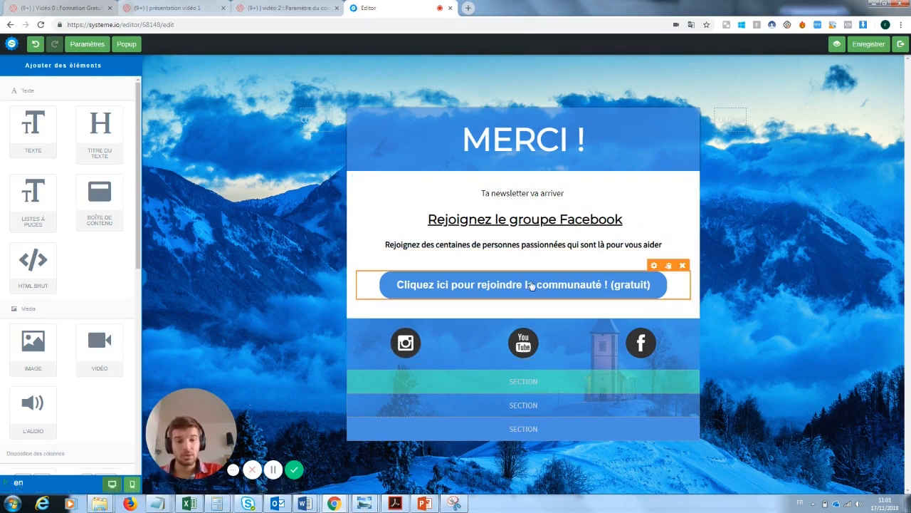
{"action": "left_click", "coordinate": [641, 285]}
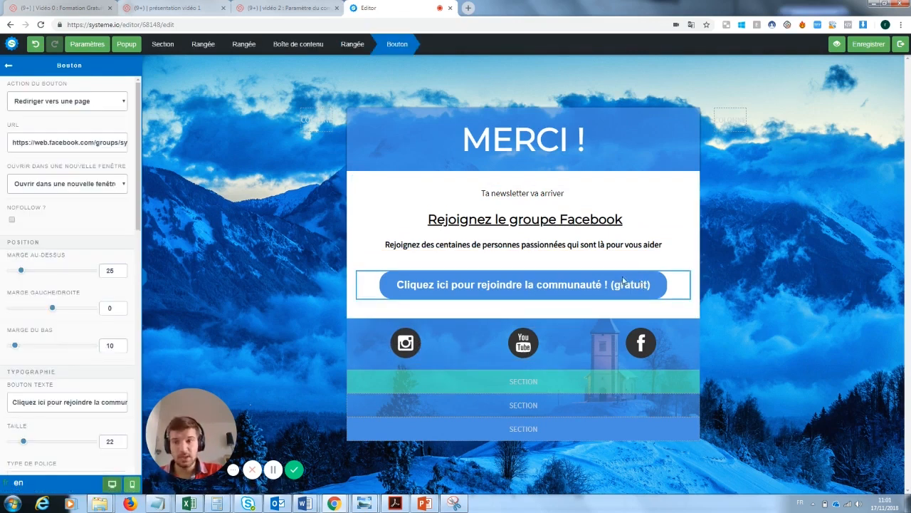
{"action": "left_click", "coordinate": [92, 104]}
{"action": "left_click", "coordinate": [93, 106]}
{"action": "triple_click", "coordinate": [64, 142]}
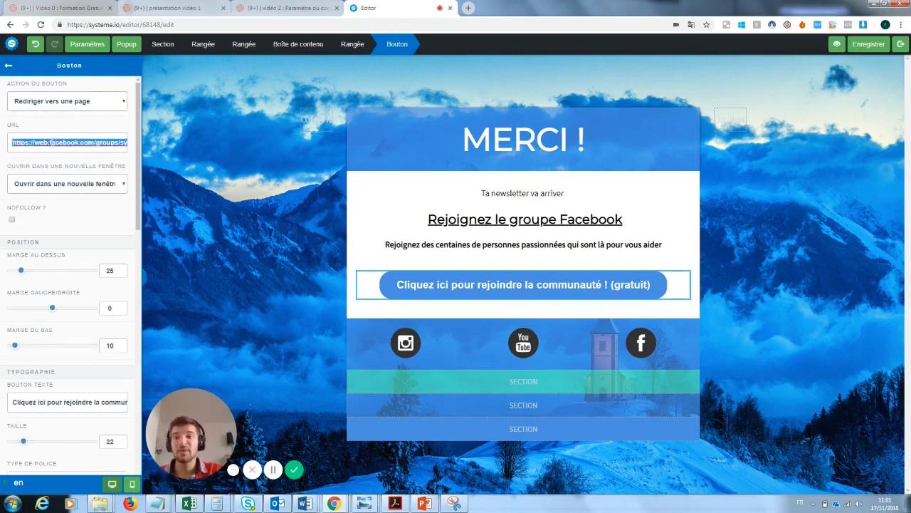
{"action": "left_click", "coordinate": [531, 207]}
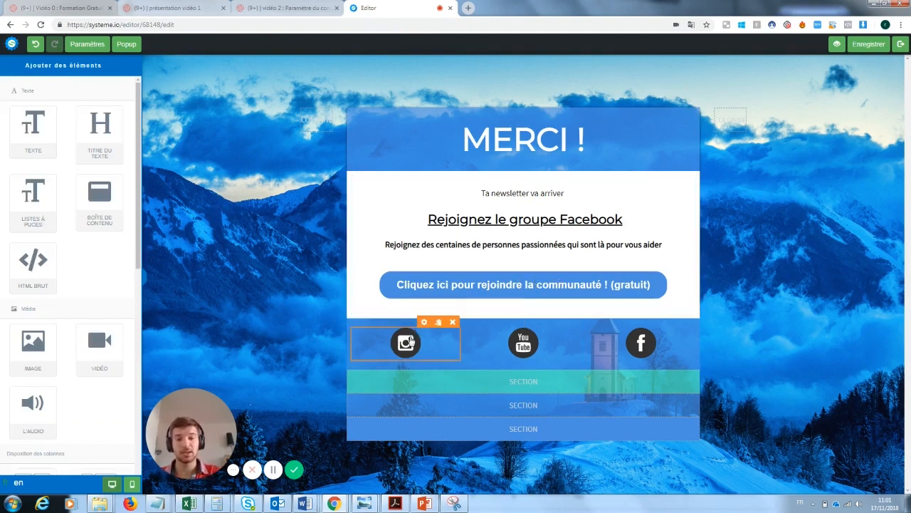
{"action": "left_click", "coordinate": [410, 342]}
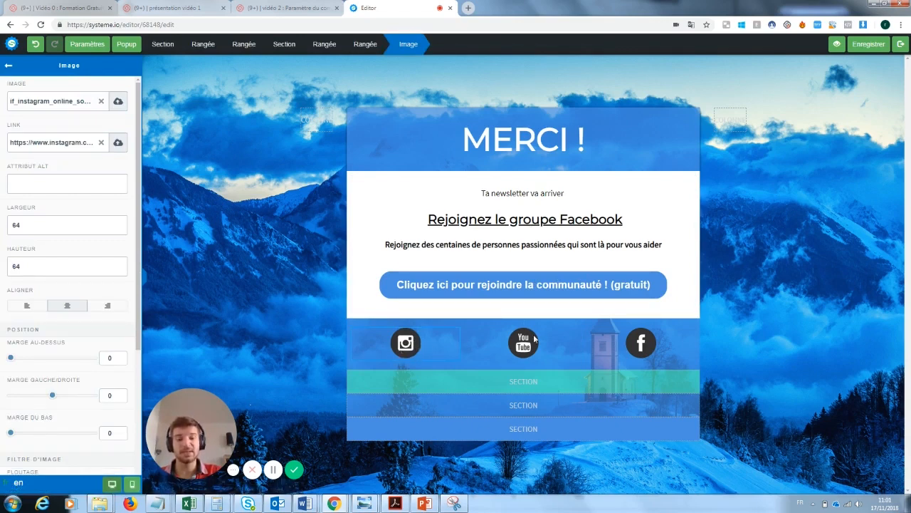
{"action": "left_click", "coordinate": [427, 335]}
{"action": "left_click", "coordinate": [407, 330]}
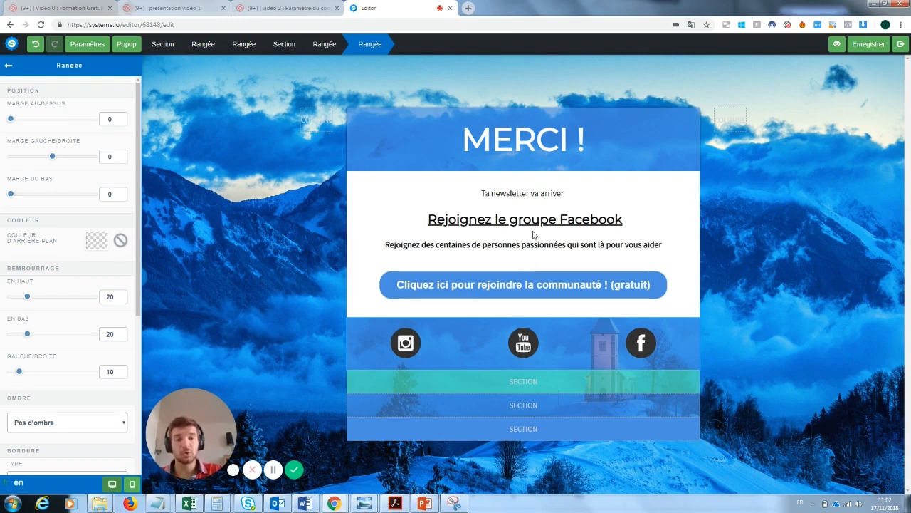
{"action": "key", "text": "Escape"}
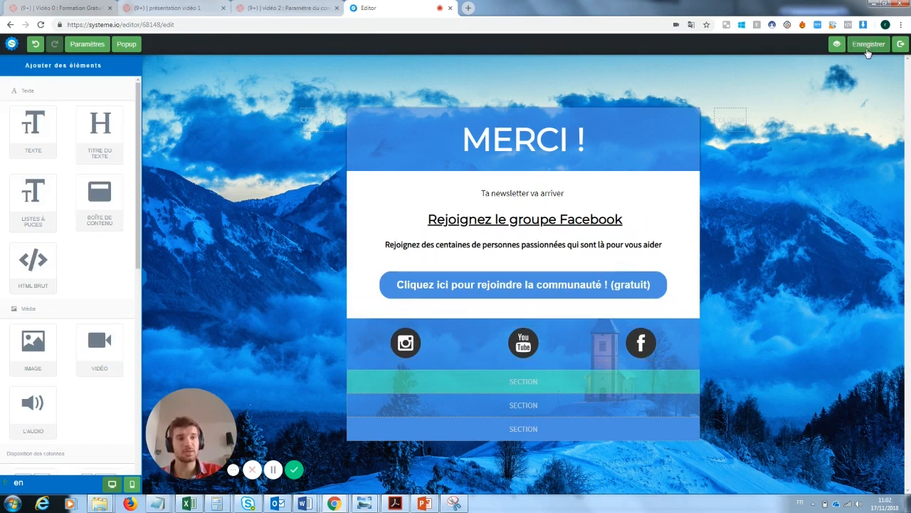
Leave the thank-you page editor and show the funnel's Page de capture step
{"action": "left_click", "coordinate": [900, 45]}
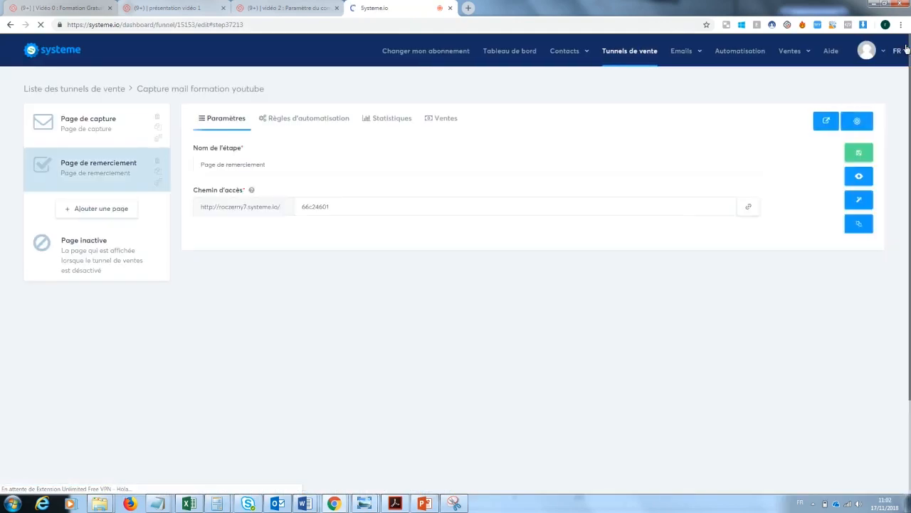
{"action": "left_click", "coordinate": [121, 128]}
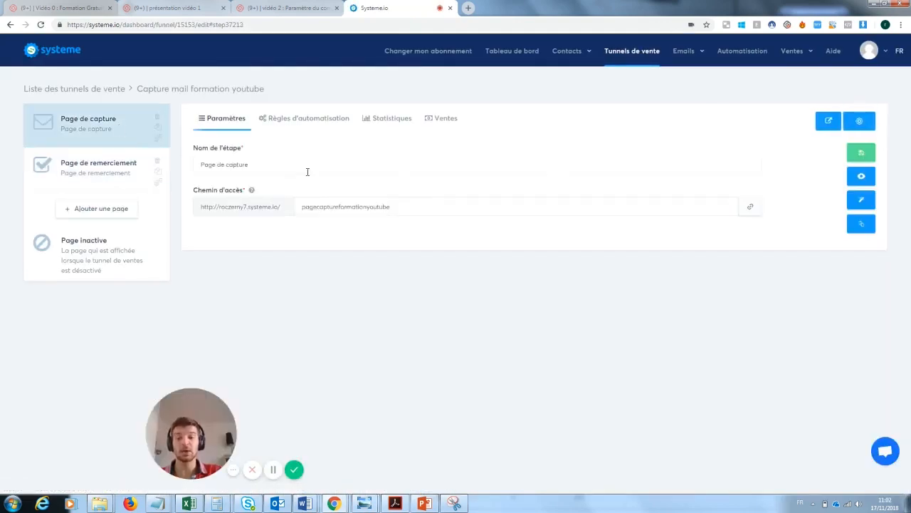
{"action": "left_click_drag", "start_coordinate": [192, 419], "coordinate": [74, 427]}
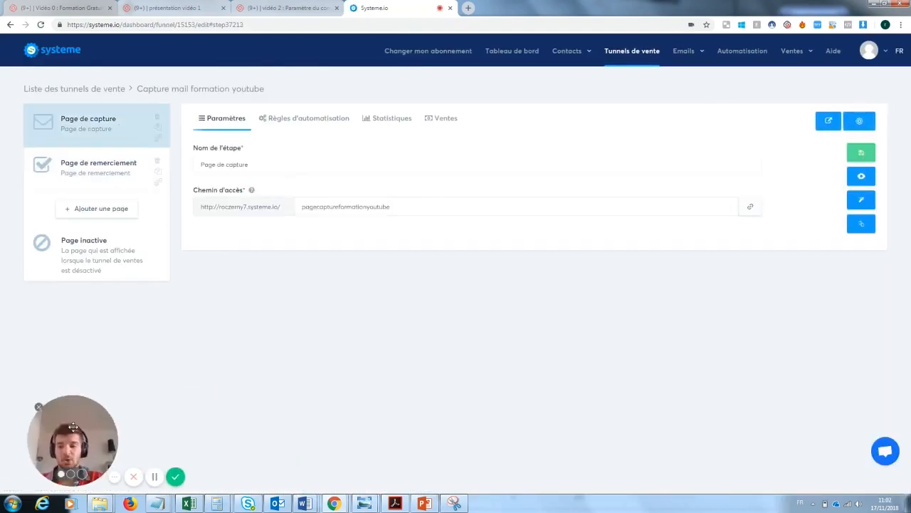
Submit a test email address on the live capture page, which errors about a missing email field
{"action": "left_click", "coordinate": [866, 178]}
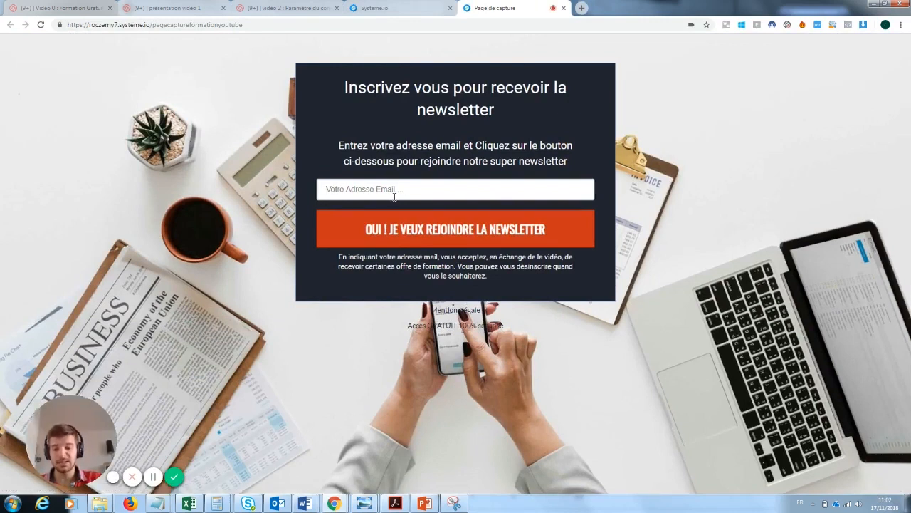
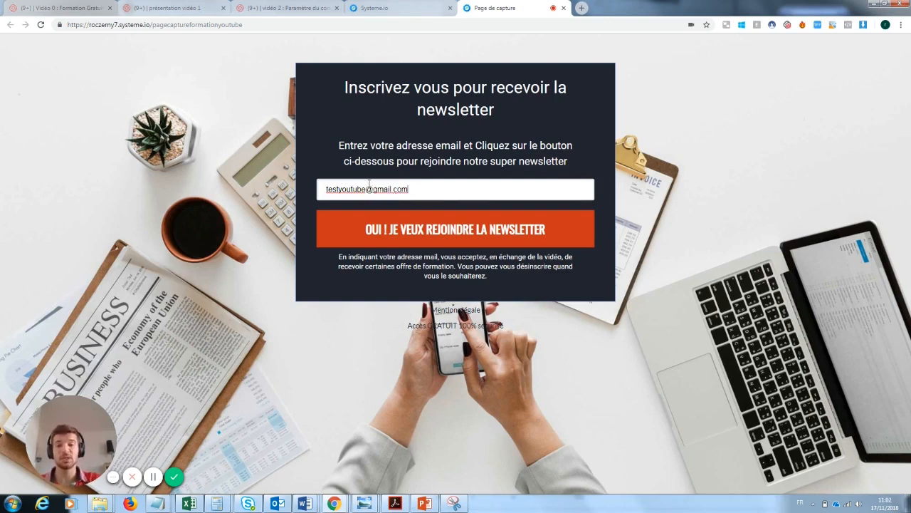
{"action": "left_click", "coordinate": [461, 232]}
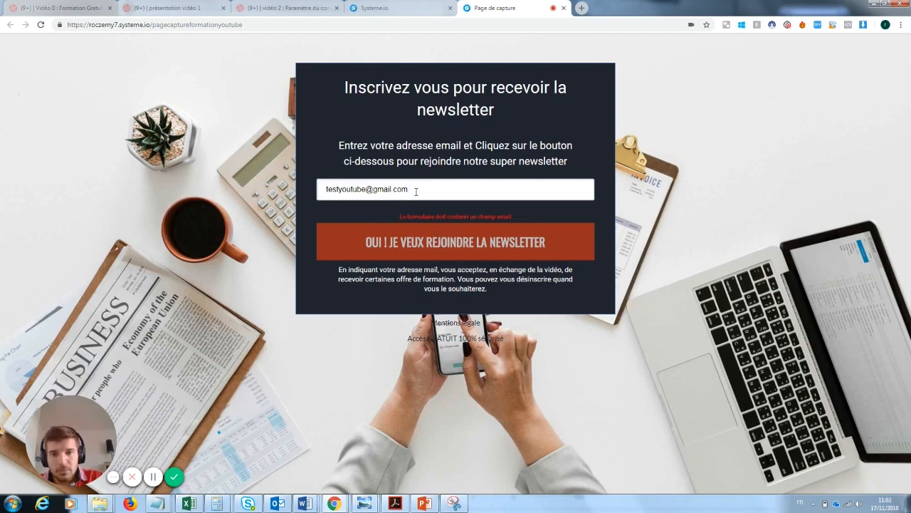
{"action": "left_click_drag", "start_coordinate": [365, 187], "coordinate": [336, 188]}
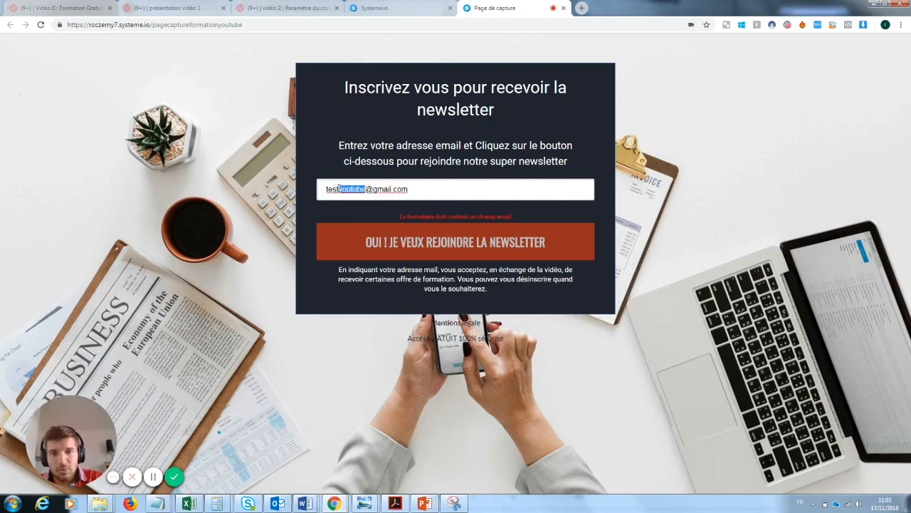
{"action": "key", "text": "BackSpace"}
{"action": "left_click", "coordinate": [403, 221]}
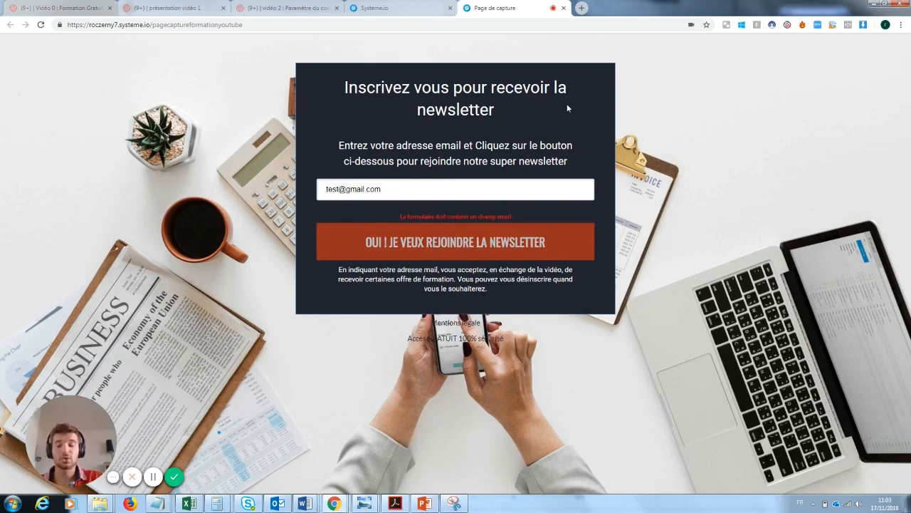
In the capture page editor, set the form field's data type to Email
{"action": "left_click", "coordinate": [430, 5]}
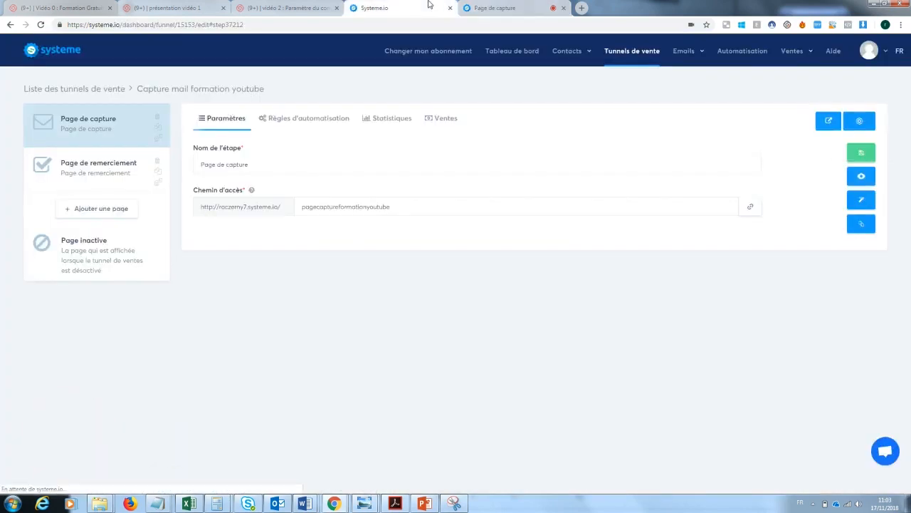
{"action": "left_click", "coordinate": [862, 204]}
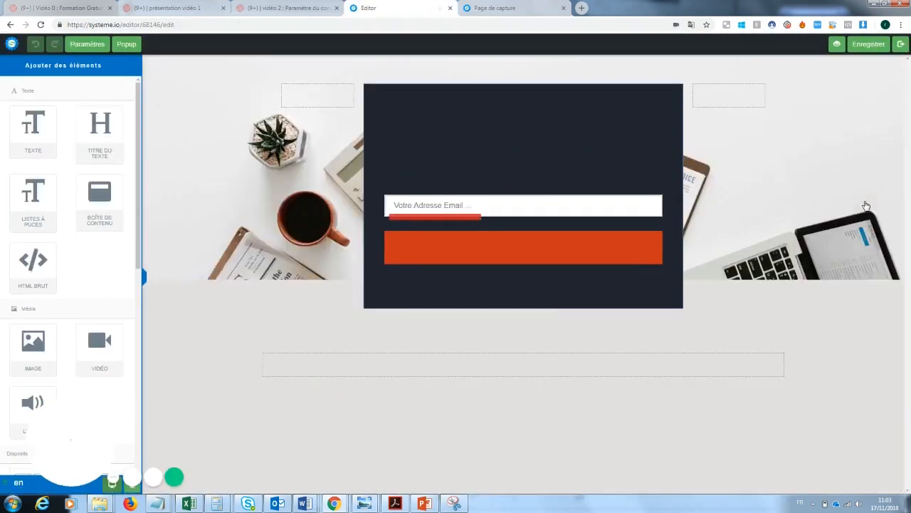
{"action": "left_click", "coordinate": [490, 213]}
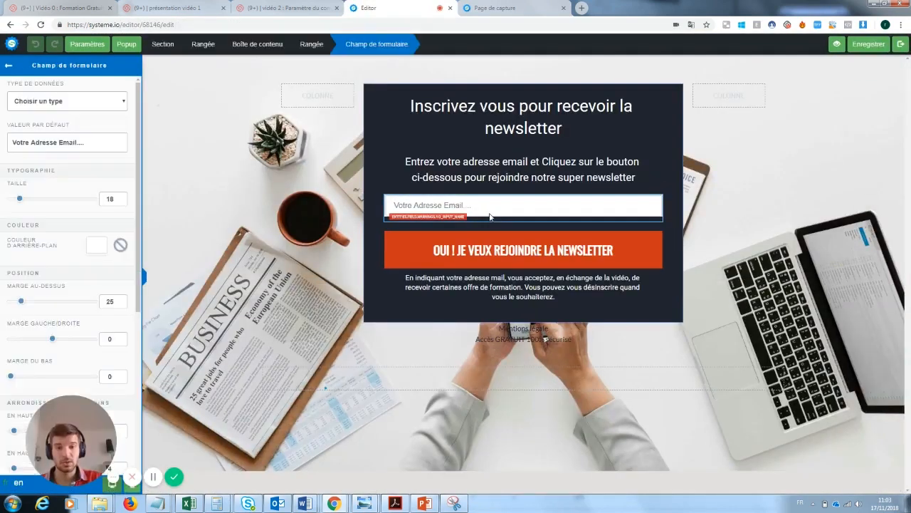
{"action": "left_click", "coordinate": [88, 104]}
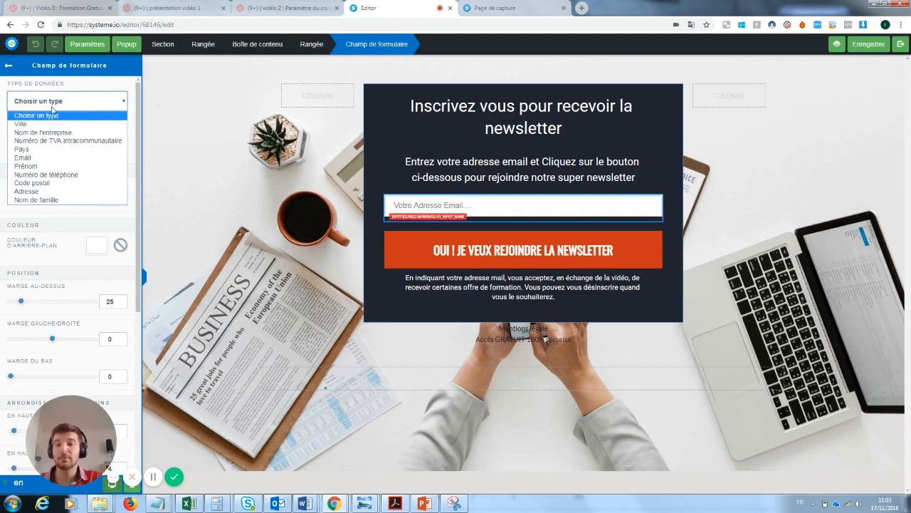
{"action": "left_click", "coordinate": [30, 158]}
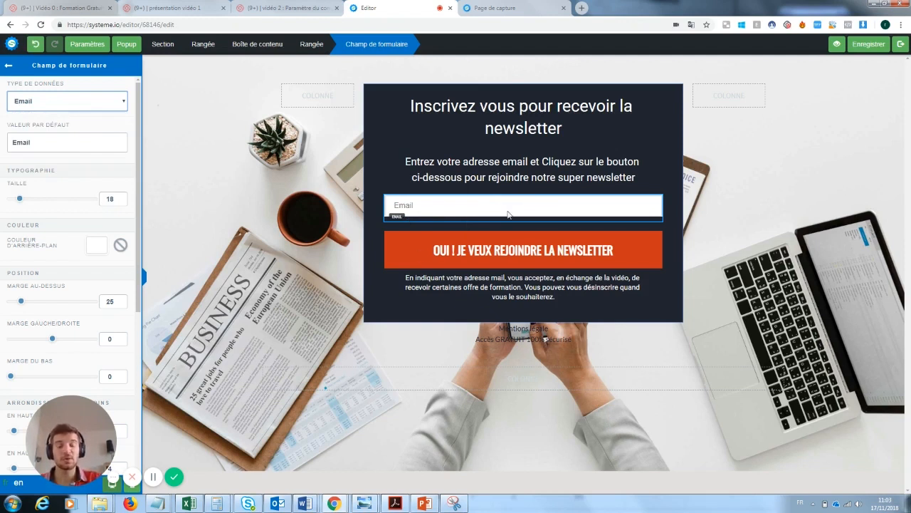
{"action": "left_click", "coordinate": [64, 105]}
{"action": "left_click", "coordinate": [62, 104]}
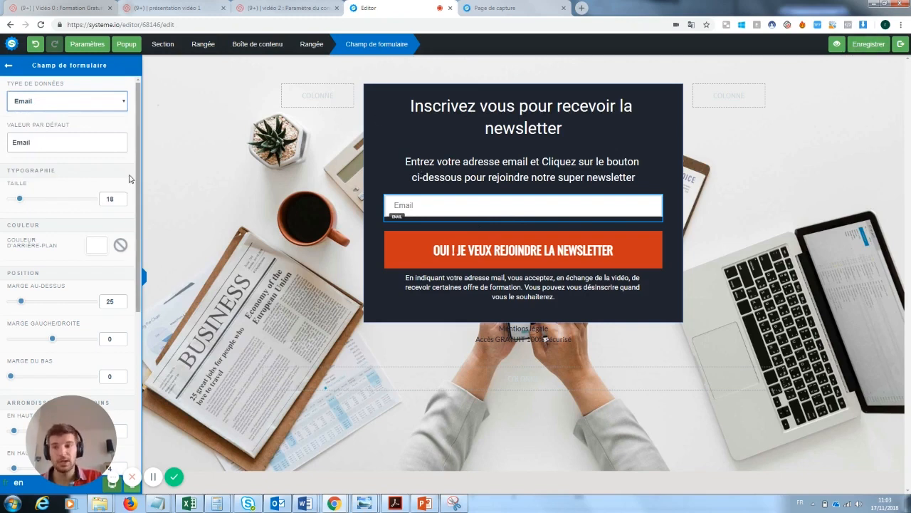
Change the field's default text to 'Rentre ton email ici', save the page and exit the editor
{"action": "double_click", "coordinate": [21, 142]}
{"action": "key", "text": "BackSpace"}
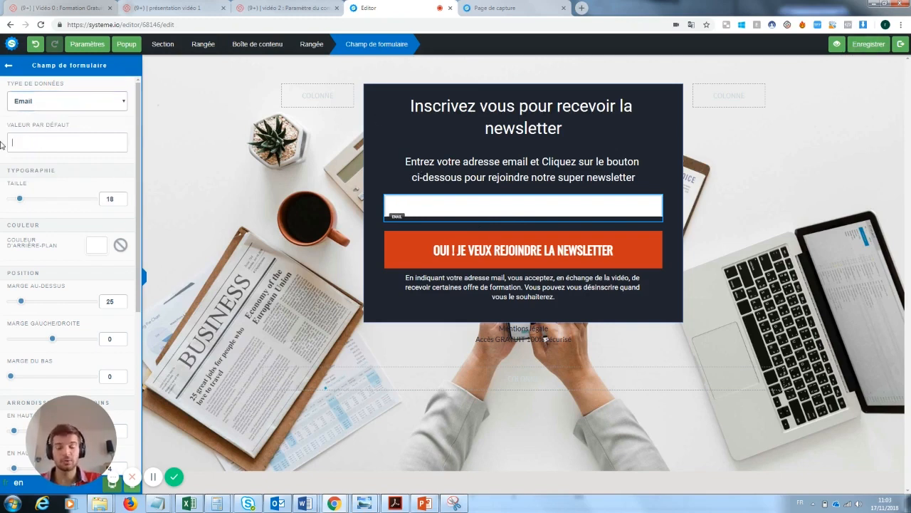
{"action": "type", "text": "Rentre ton "}
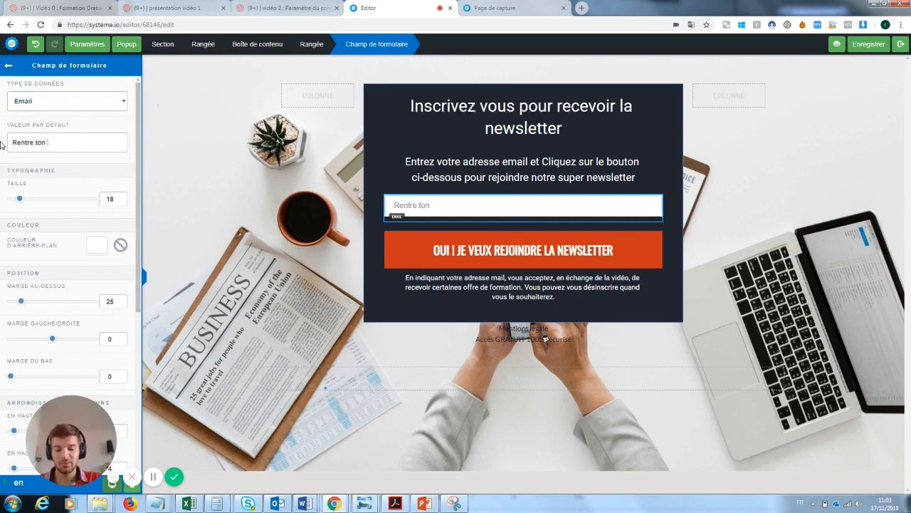
{"action": "type", "text": "email ici :)"}
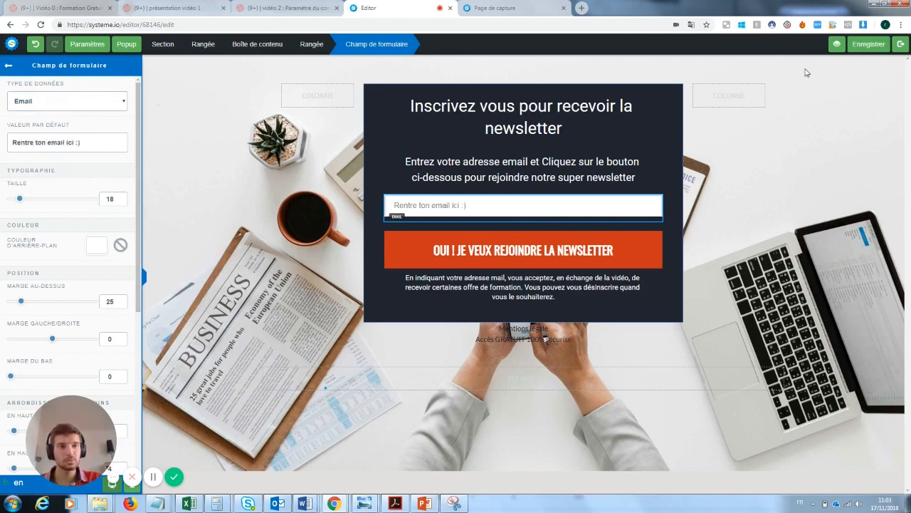
{"action": "left_click", "coordinate": [868, 44]}
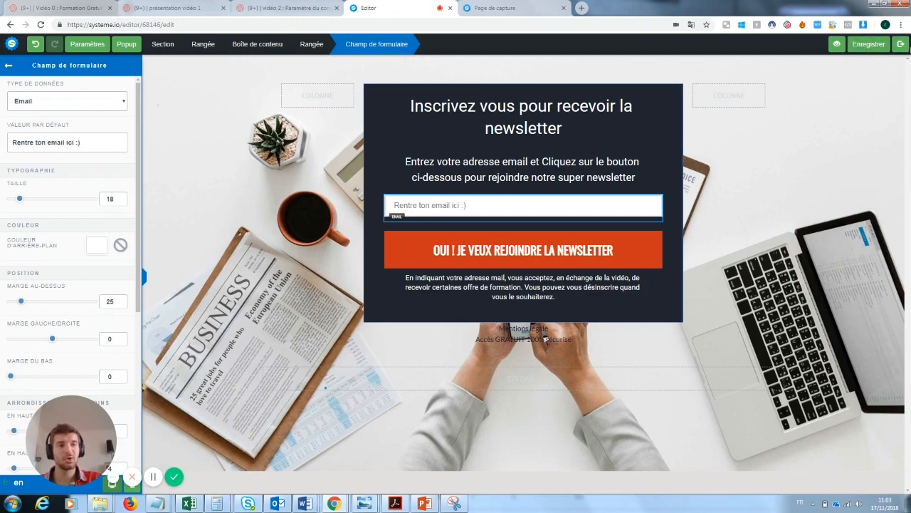
{"action": "left_click", "coordinate": [900, 44]}
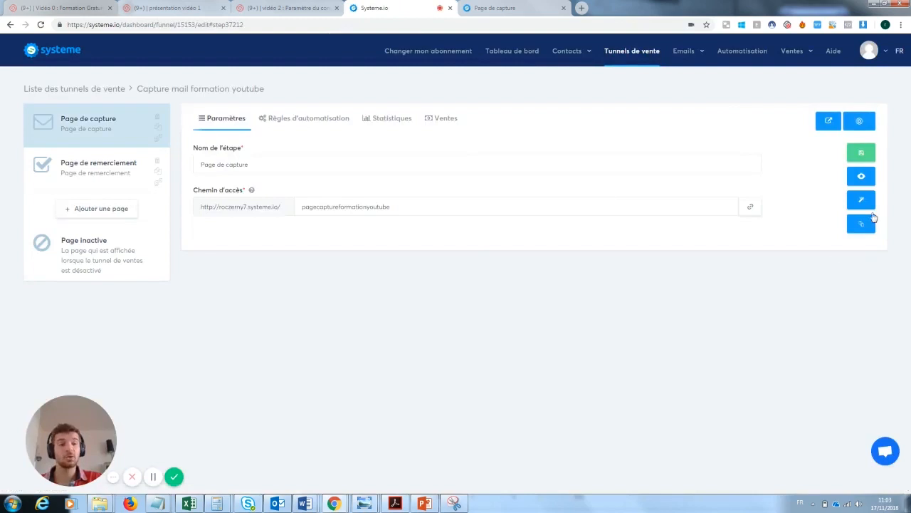
Sign up a test Gmail address on the live capture page, then close the confirmation tab
{"action": "left_click", "coordinate": [862, 177]}
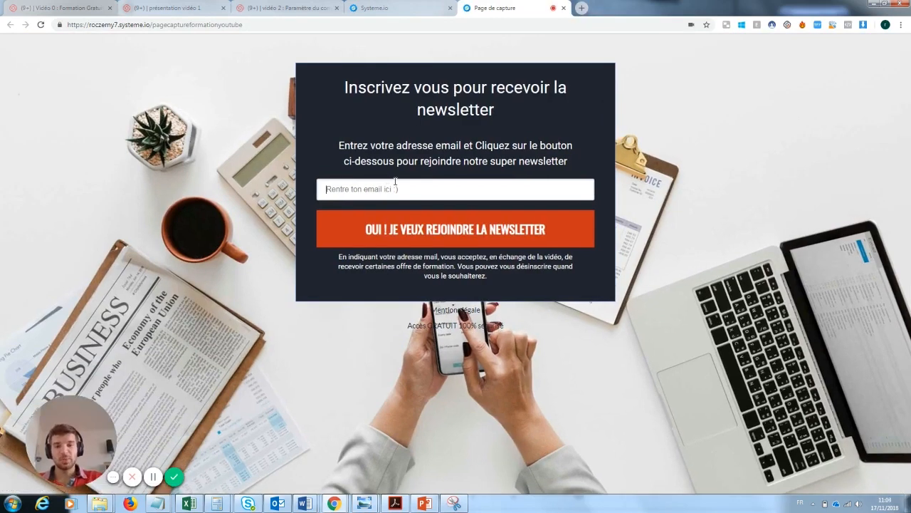
{"action": "left_click", "coordinate": [395, 183]}
{"action": "left_click", "coordinate": [448, 229]}
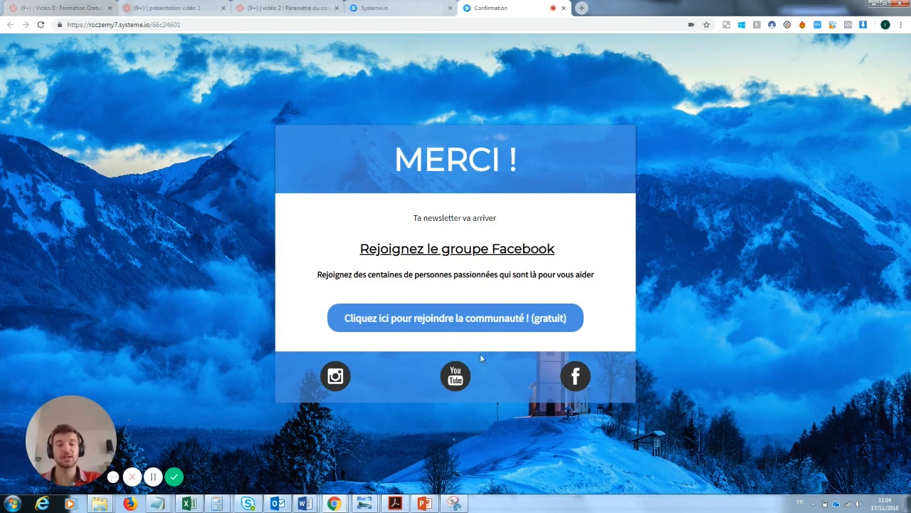
{"action": "left_click", "coordinate": [564, 8]}
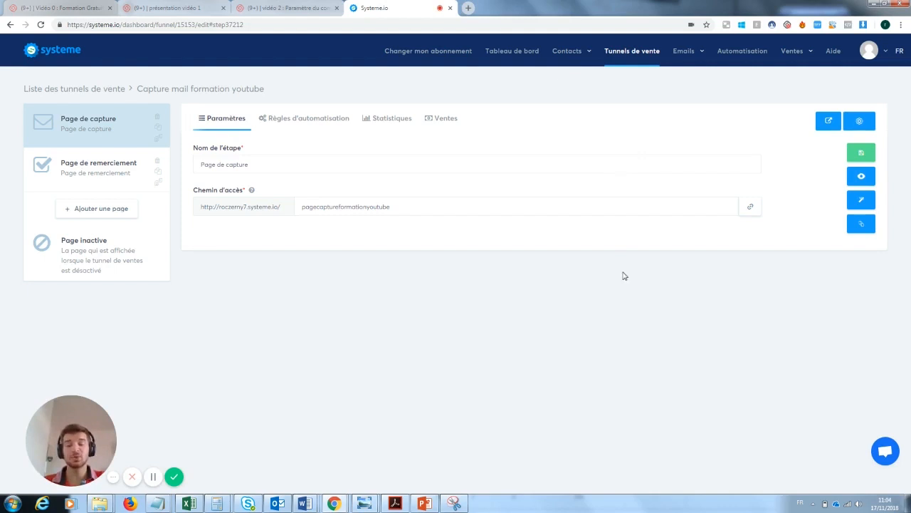
Open the Contacts list to check the single test signup, added 17/11/2018 with no tags
{"action": "mouse_move", "coordinate": [567, 53]}
{"action": "left_click", "coordinate": [553, 76]}
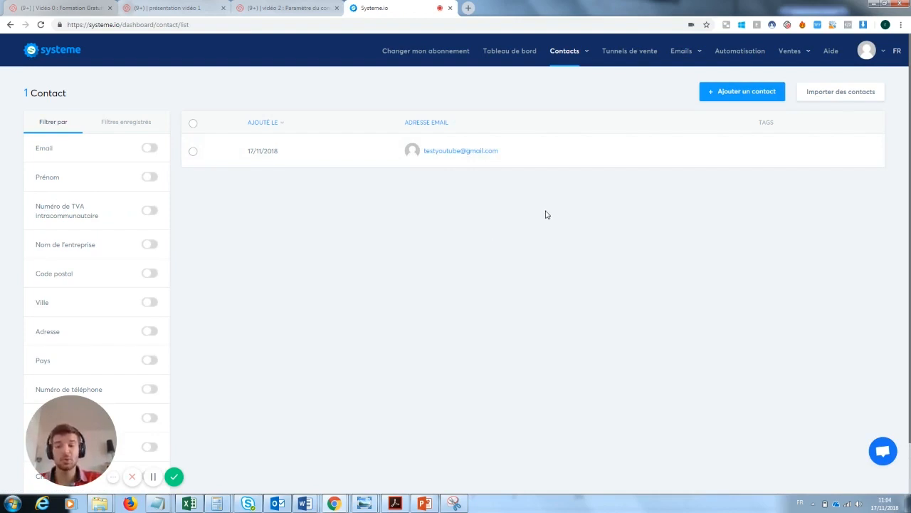
{"action": "mouse_move", "coordinate": [686, 54]}
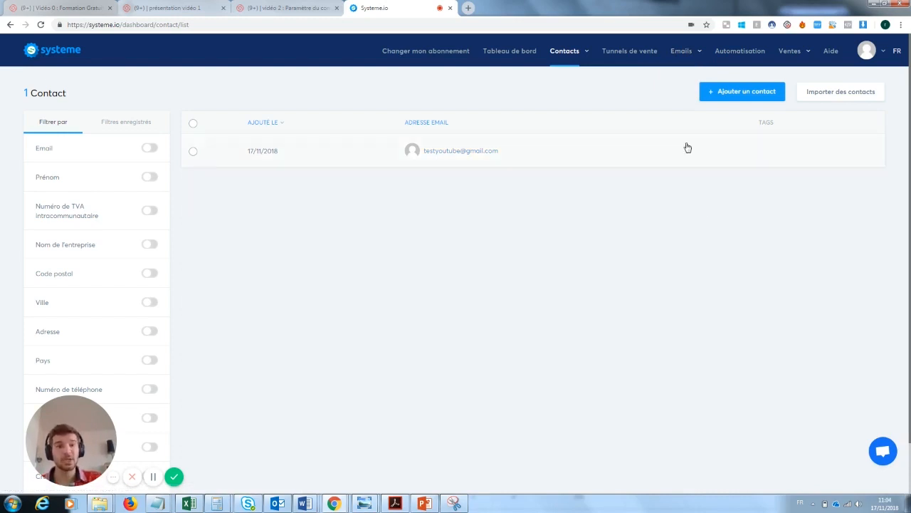
Open the Capture mail formation youtube funnel's automation rules showing the Formulaire souscrit trigger
{"action": "left_click", "coordinate": [630, 52]}
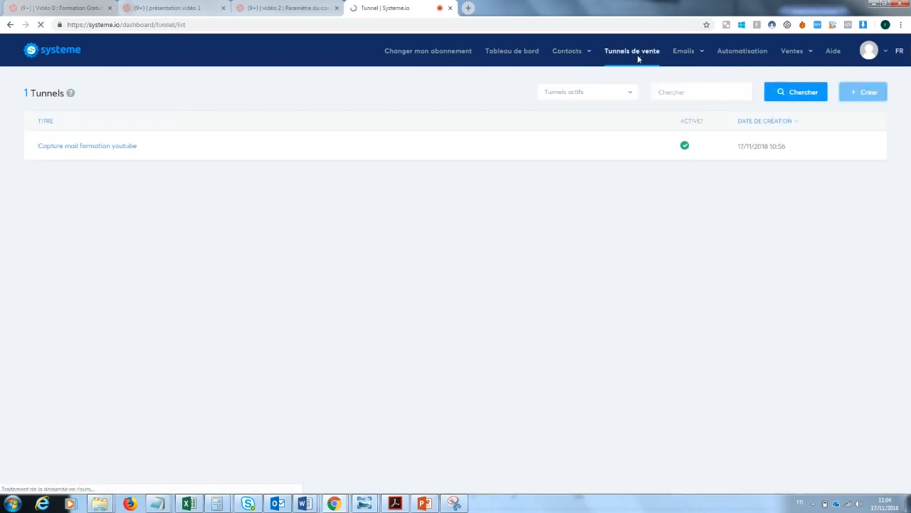
{"action": "left_click", "coordinate": [123, 147]}
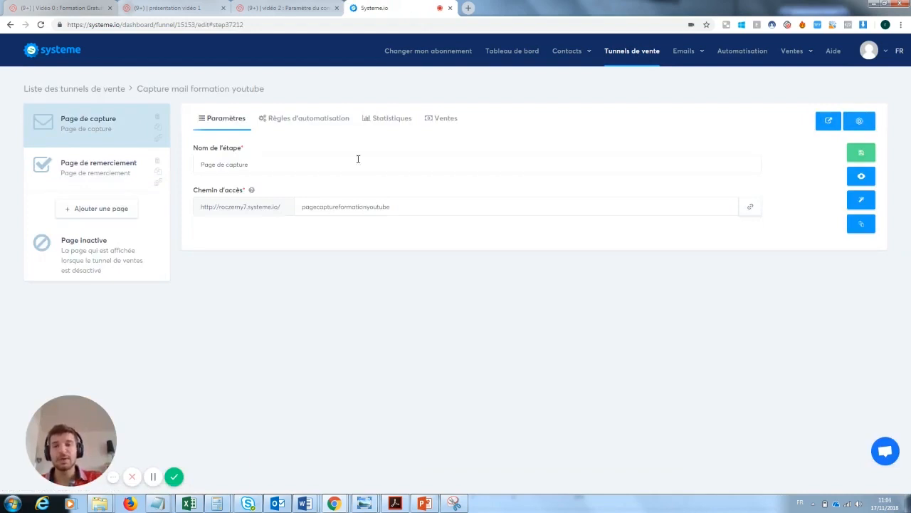
{"action": "left_click", "coordinate": [300, 121]}
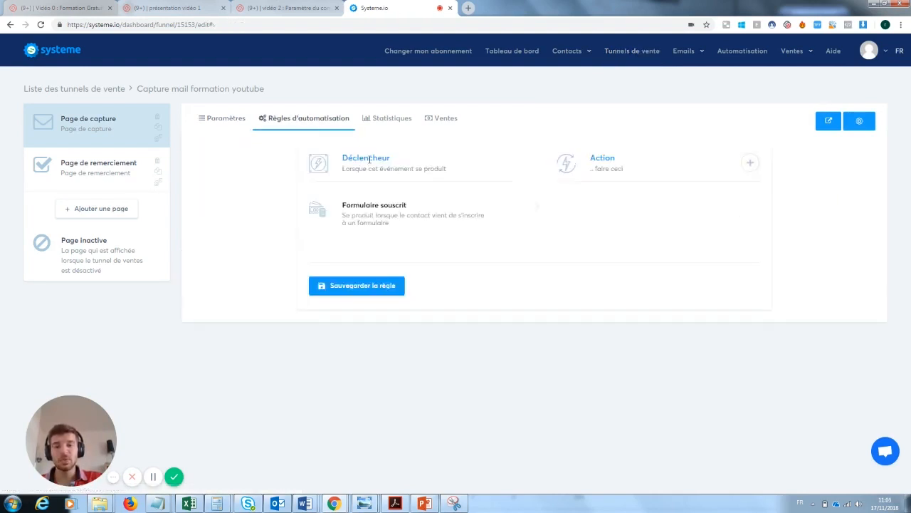
{"action": "left_click_drag", "start_coordinate": [344, 157], "coordinate": [392, 158]}
{"action": "left_click", "coordinate": [400, 161]}
{"action": "left_click_drag", "start_coordinate": [341, 169], "coordinate": [453, 181]}
{"action": "left_click", "coordinate": [387, 215]}
{"action": "left_click_drag", "start_coordinate": [417, 206], "coordinate": [352, 206]}
{"action": "left_click", "coordinate": [344, 213]}
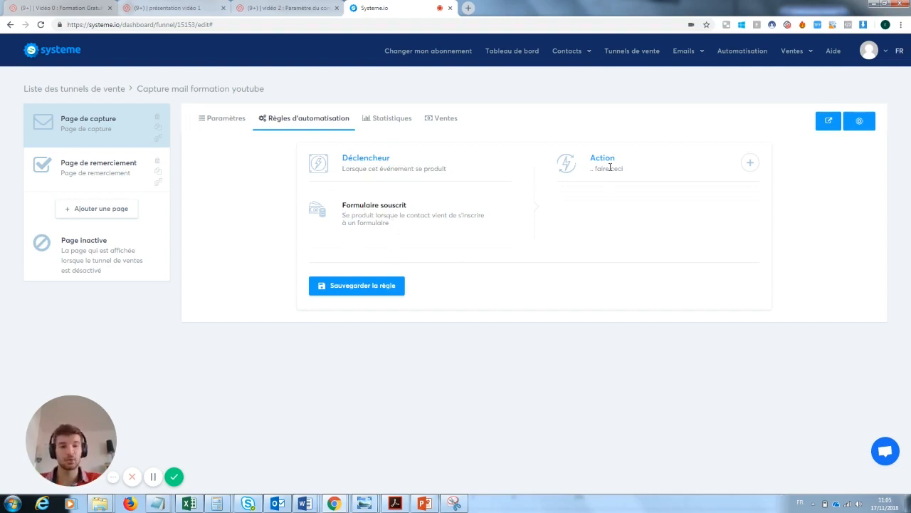
Try an Envoyer un email action, close its editor unsaved, and remove it
{"action": "left_click", "coordinate": [751, 163]}
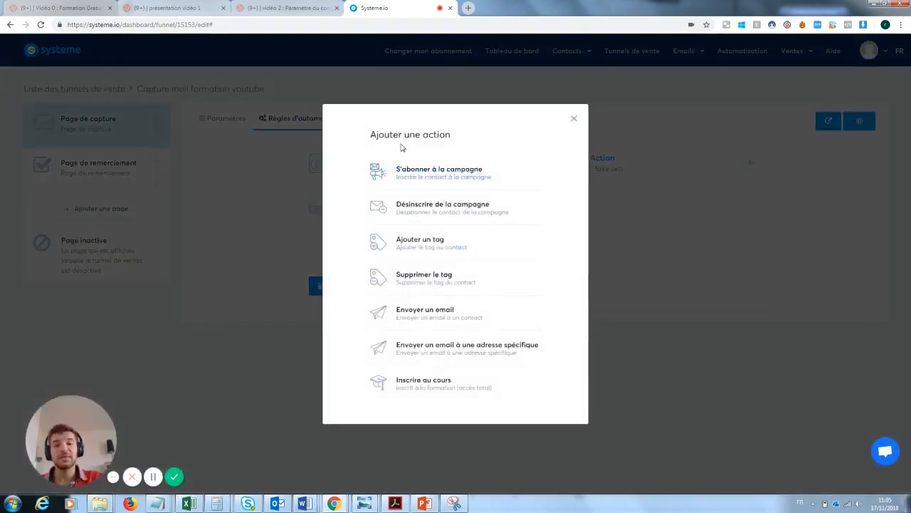
{"action": "left_click", "coordinate": [430, 315]}
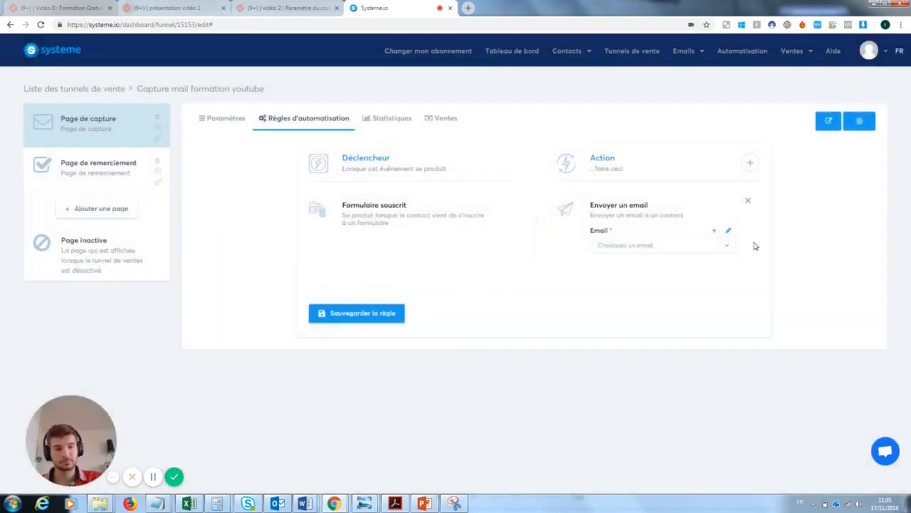
{"action": "left_click", "coordinate": [728, 234]}
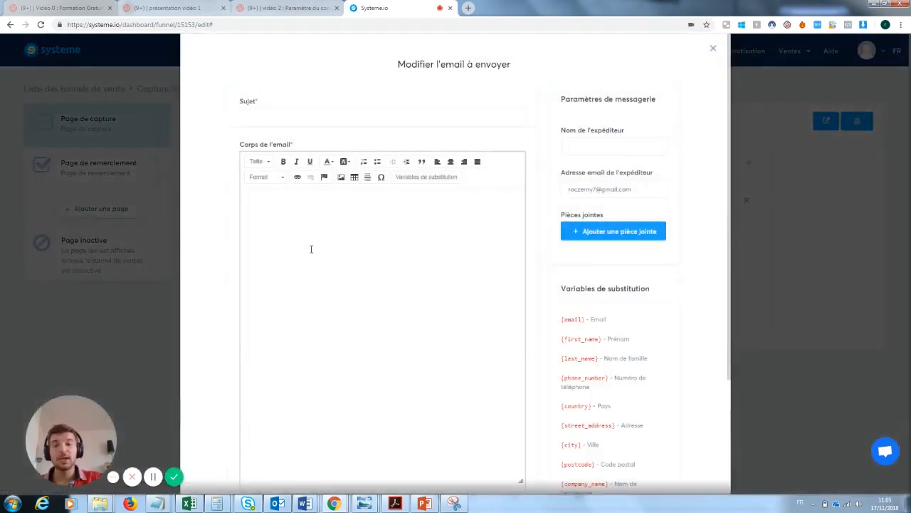
{"action": "left_click", "coordinate": [311, 248]}
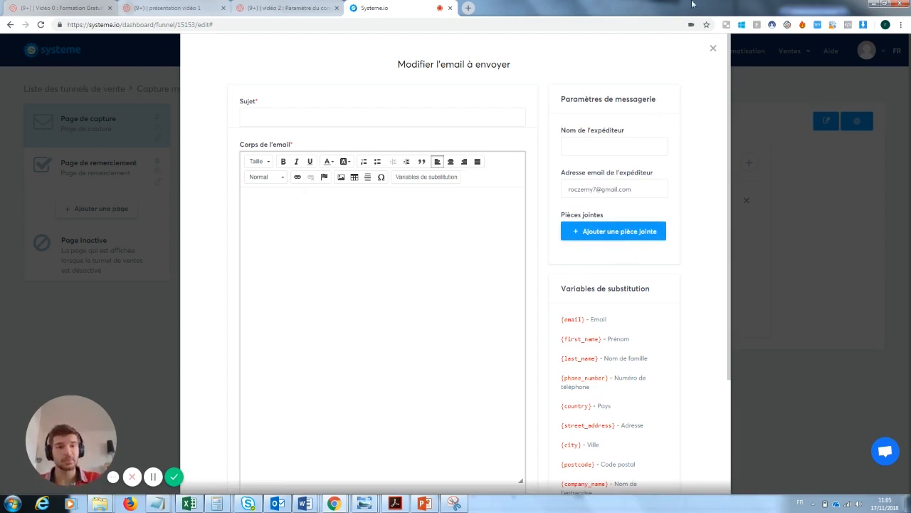
{"action": "left_click", "coordinate": [713, 49]}
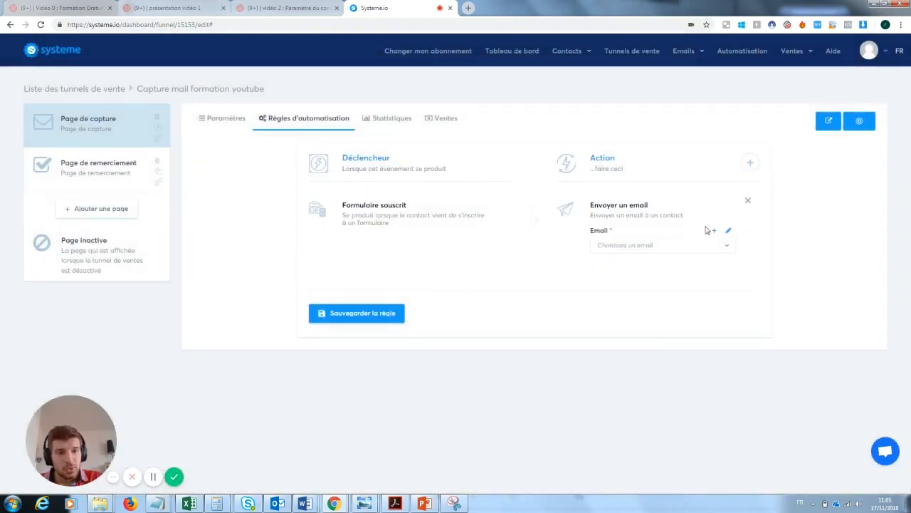
{"action": "left_click", "coordinate": [747, 200]}
Add an Ajouter un tag action to the rule, leaving its tag unselected
{"action": "left_click", "coordinate": [750, 162]}
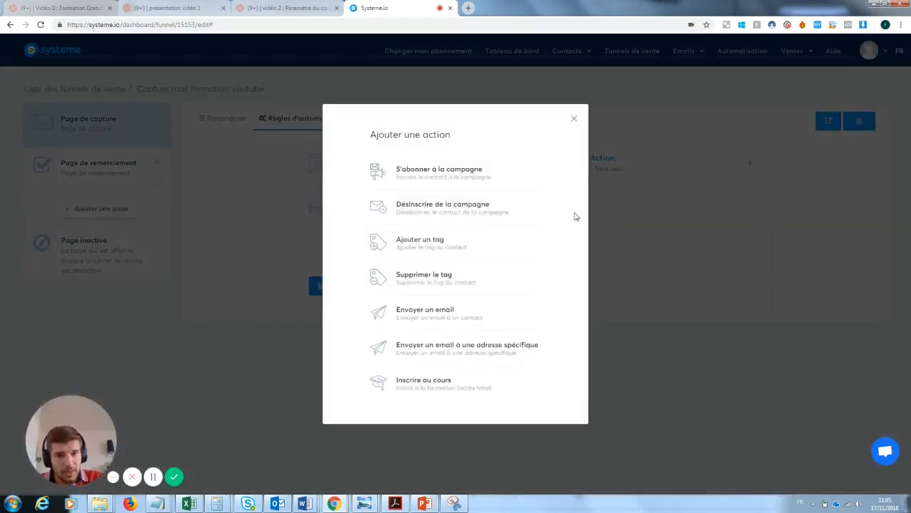
{"action": "left_click", "coordinate": [431, 251]}
{"action": "left_click", "coordinate": [625, 245]}
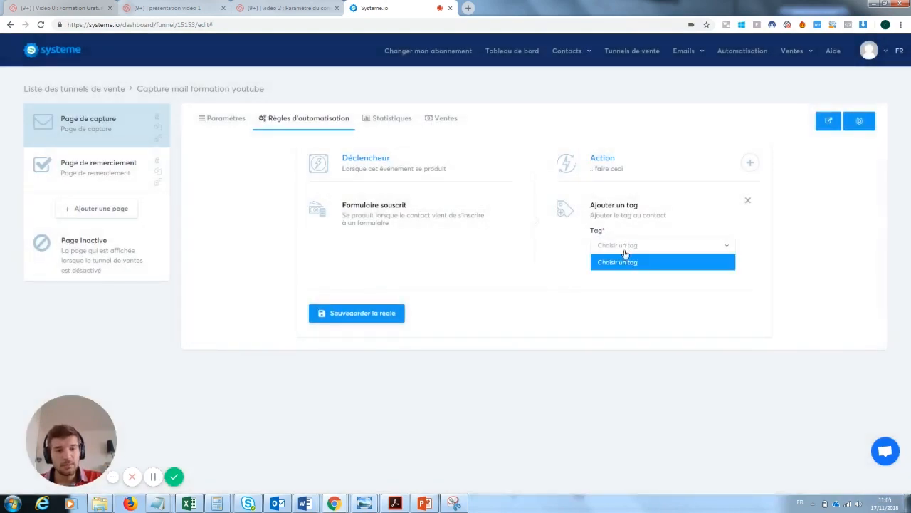
{"action": "left_click", "coordinate": [642, 258]}
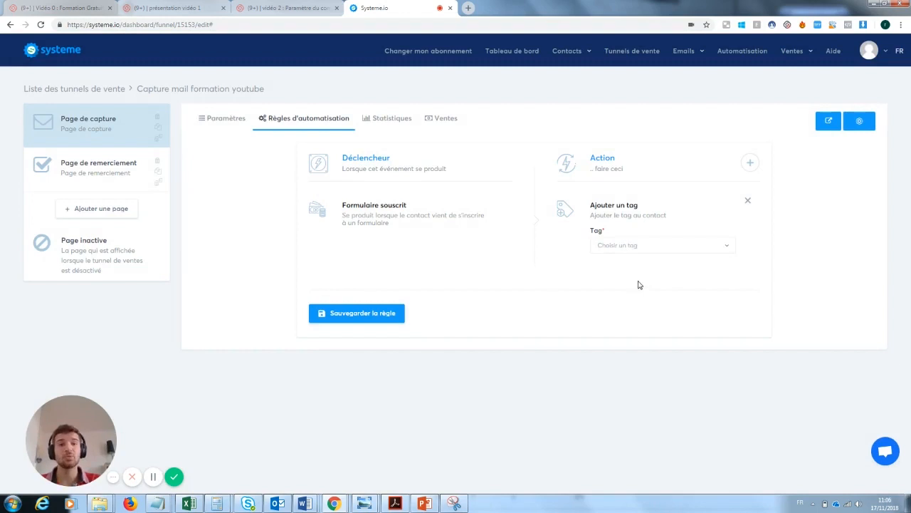
{"action": "mouse_move", "coordinate": [575, 54]}
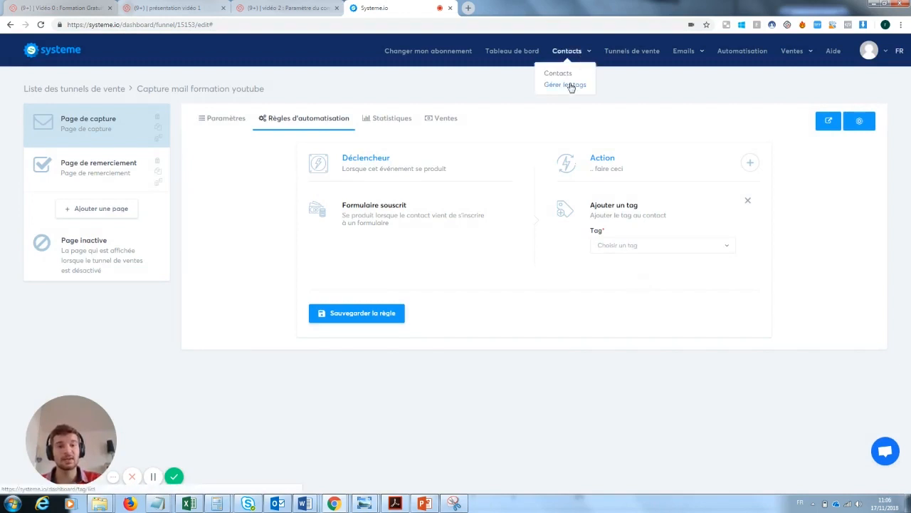
Create a new tag named 'Prospect Inscrit à la newsleter test' with unsubscribe text 'oki'
{"action": "left_click", "coordinate": [571, 86]}
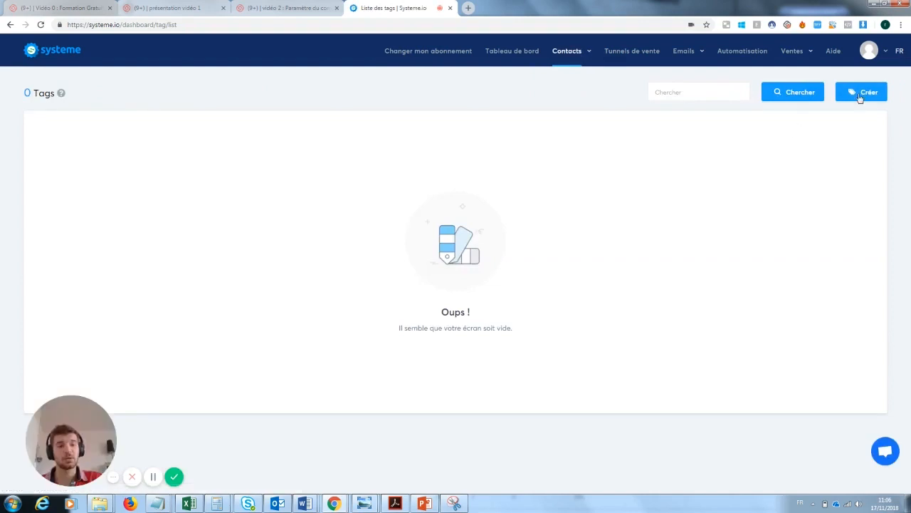
{"action": "left_click", "coordinate": [864, 90]}
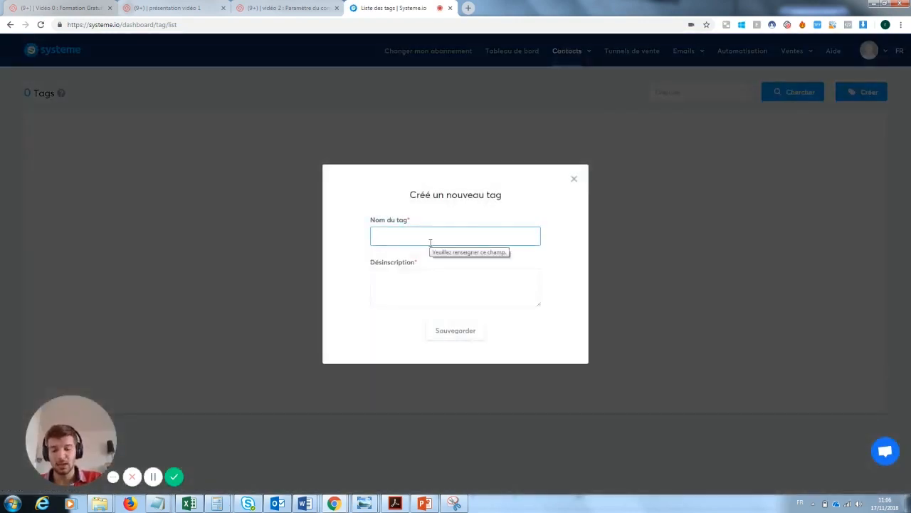
{"action": "type", "text": "Prospect Inscri"}
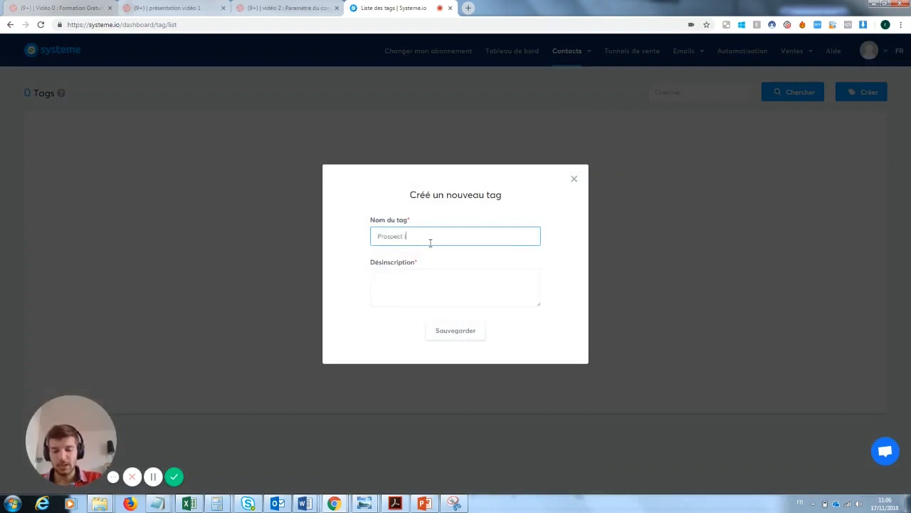
{"action": "type", "text": "t à la n"}
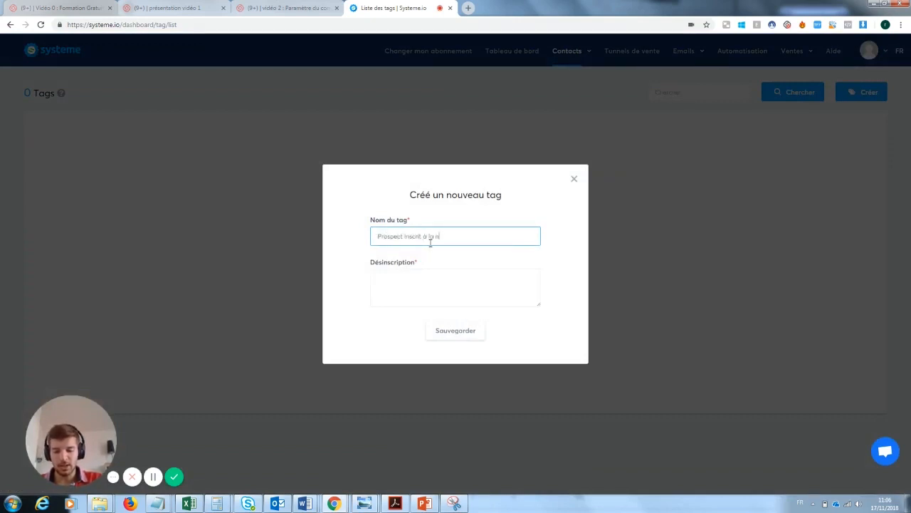
{"action": "type", "text": "ewsleter test"}
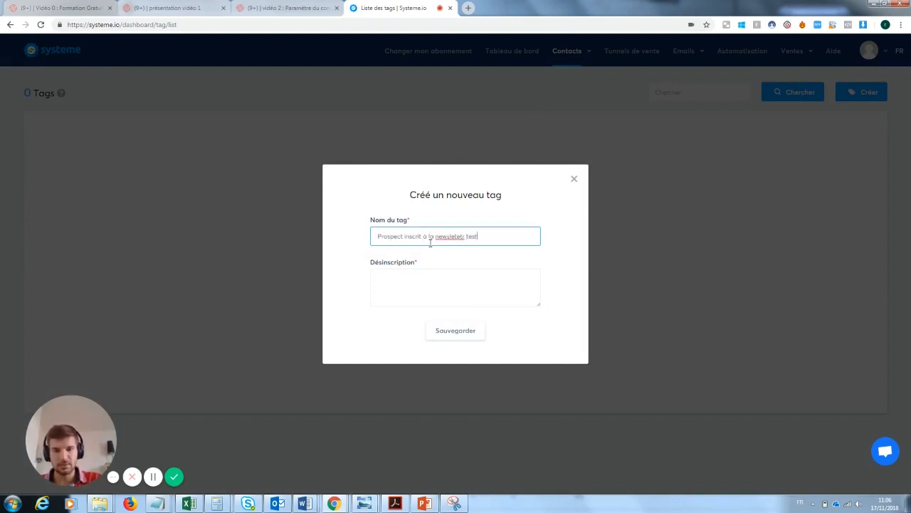
{"action": "left_click", "coordinate": [418, 272]}
{"action": "type", "text": "oki"}
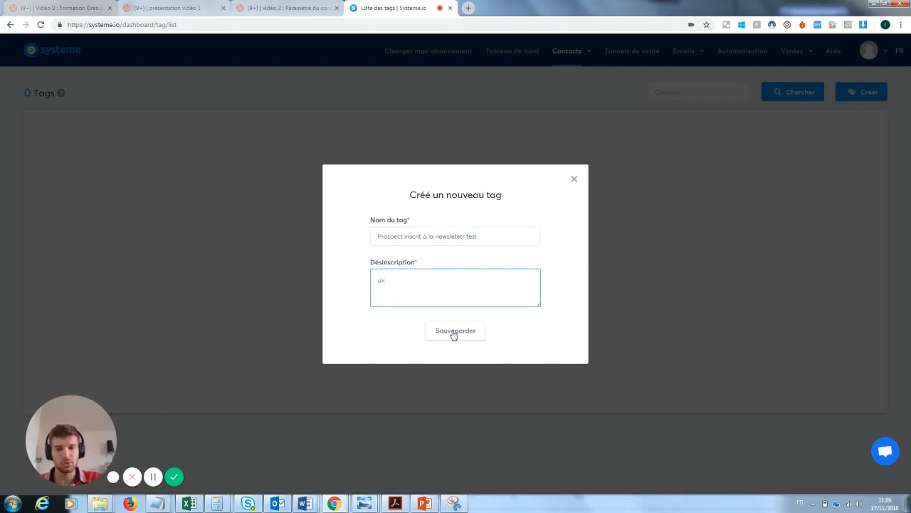
{"action": "left_click", "coordinate": [469, 336]}
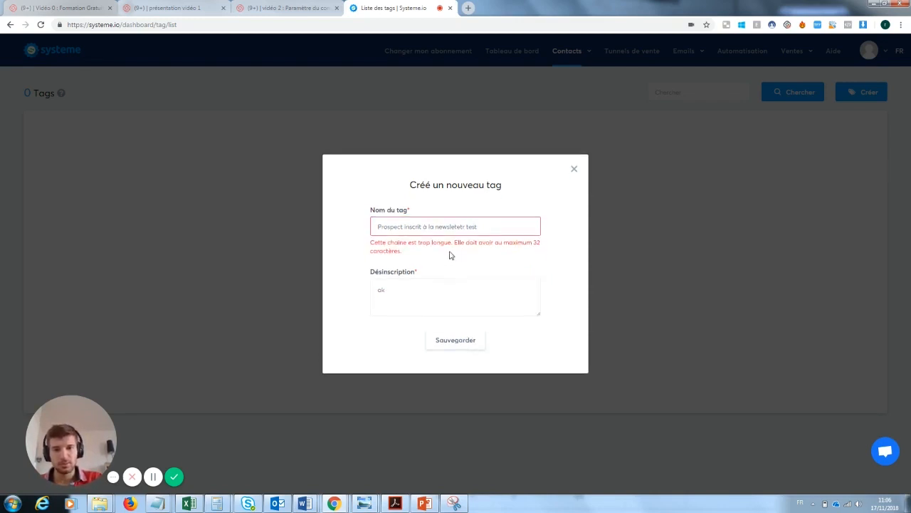
Shorten the tag name by deleting 'Prospect' to fit 32 characters, and save it
{"action": "double_click", "coordinate": [399, 226]}
{"action": "key", "text": "BackSpace"}
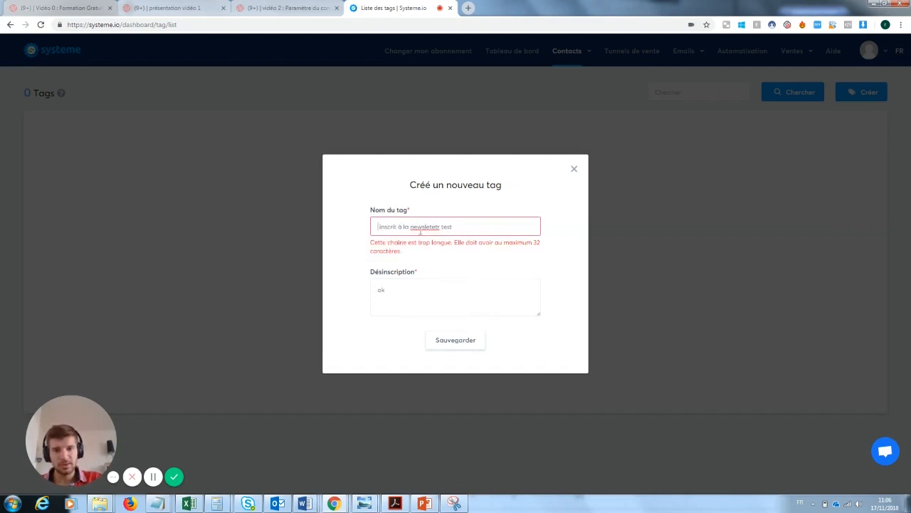
{"action": "left_click_drag", "start_coordinate": [440, 226], "coordinate": [427, 227]}
{"action": "key", "text": "Return"}
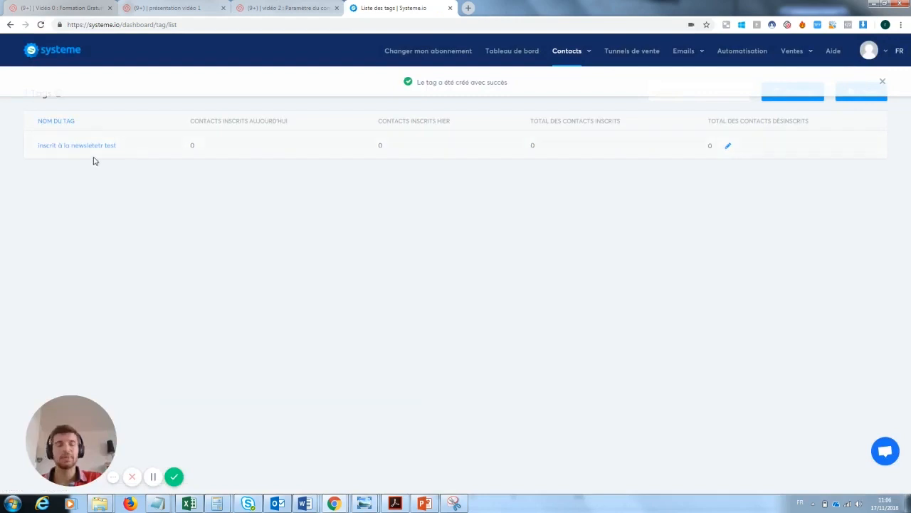
In the funnel's automation rule, add an Ajouter un tag action using 'inscrit à la newsletetr test'
{"action": "mouse_move", "coordinate": [696, 59]}
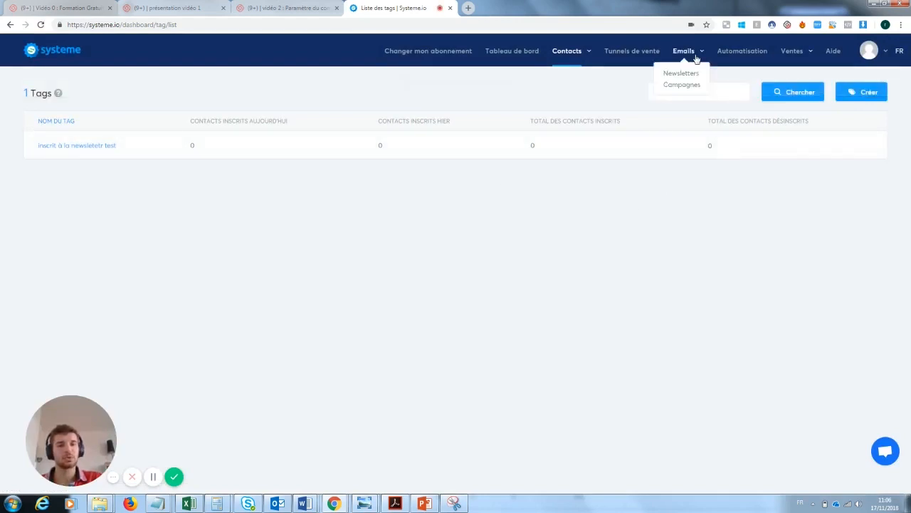
{"action": "left_click", "coordinate": [647, 53]}
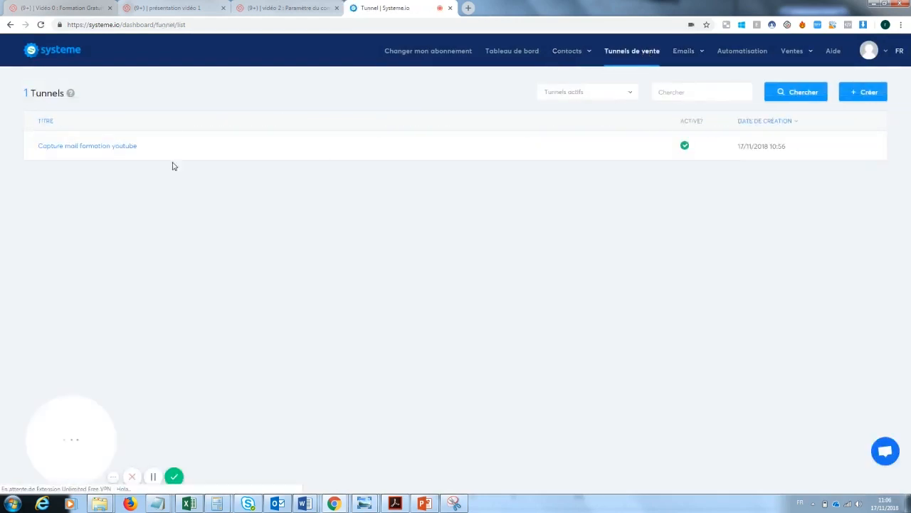
{"action": "left_click", "coordinate": [128, 146]}
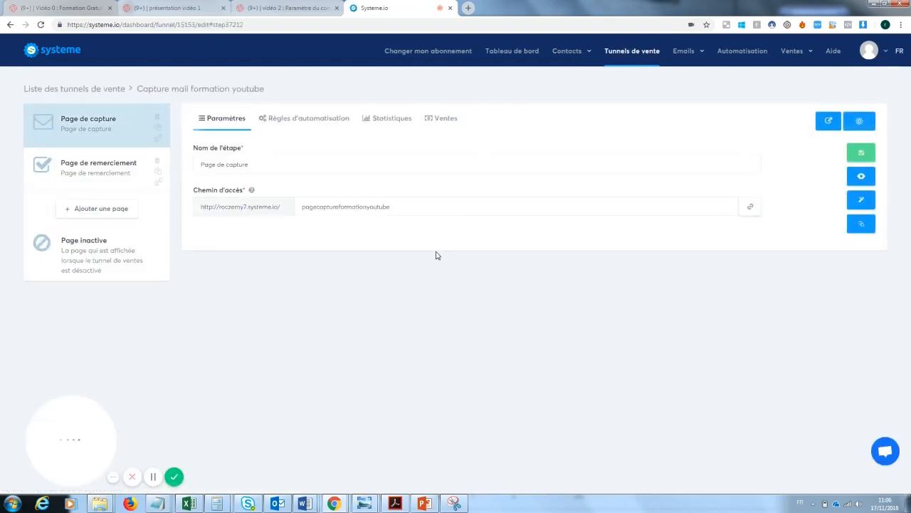
{"action": "left_click", "coordinate": [296, 122]}
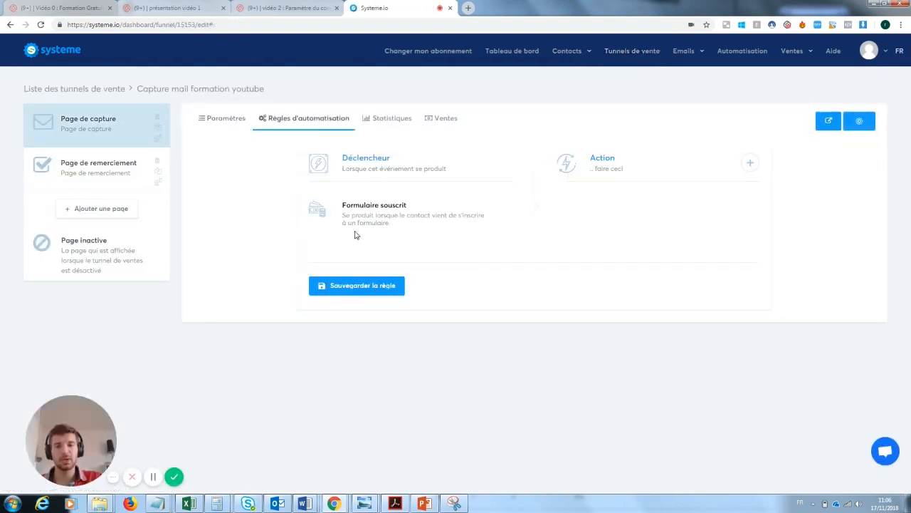
{"action": "left_click", "coordinate": [750, 163]}
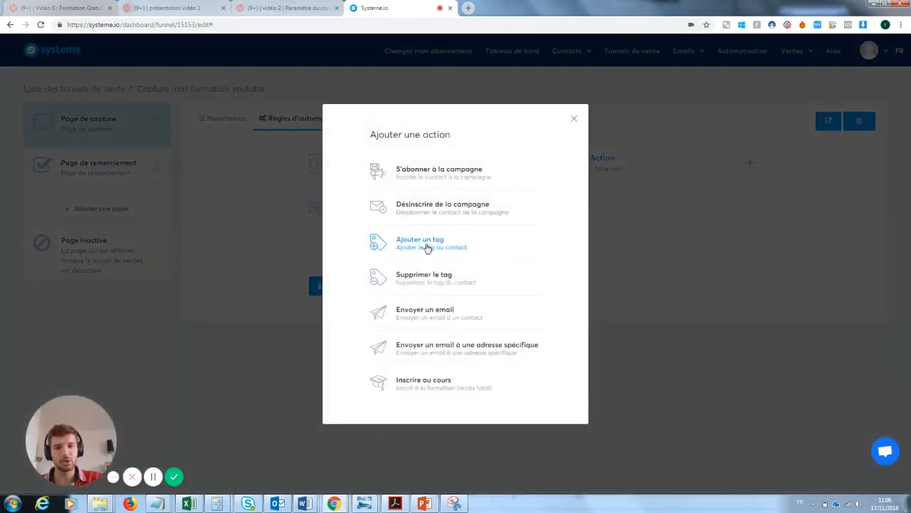
{"action": "left_click", "coordinate": [427, 247]}
{"action": "left_click", "coordinate": [631, 246]}
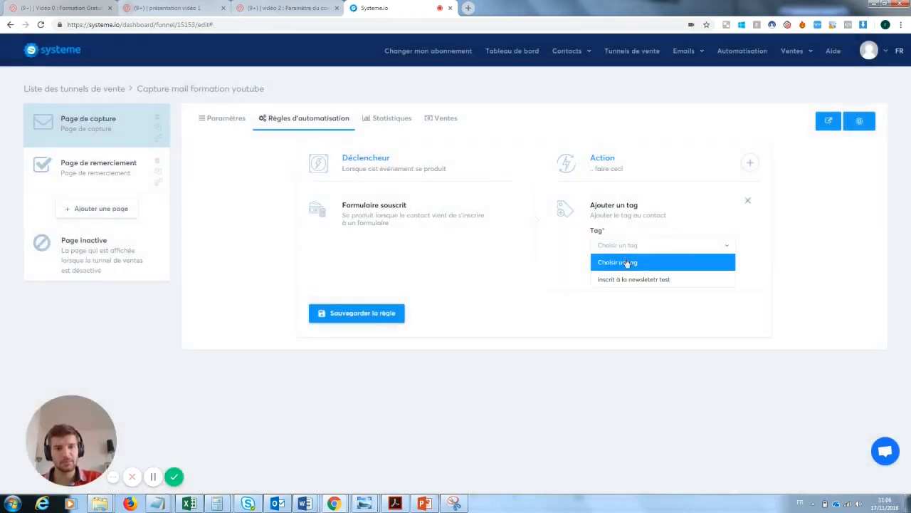
{"action": "left_click", "coordinate": [632, 280]}
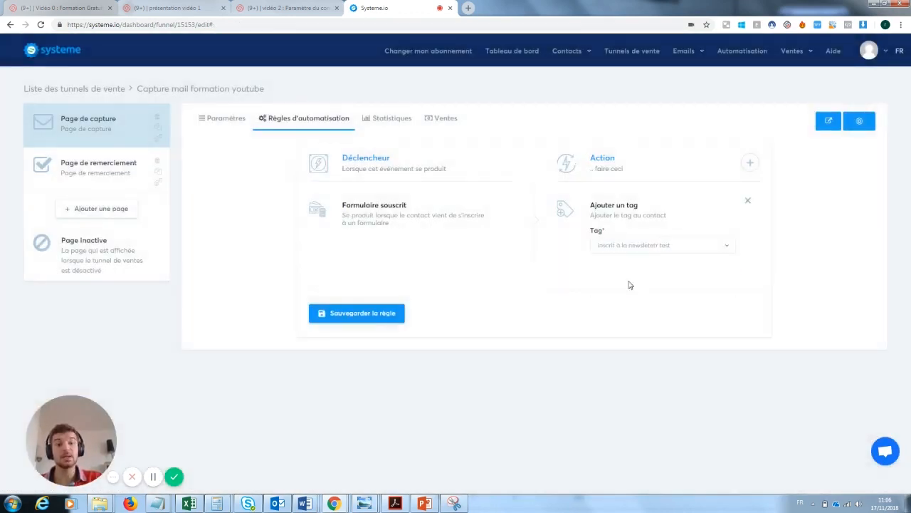
Add an Envoyer un email action and attempt to save the rule
{"action": "left_click", "coordinate": [749, 163]}
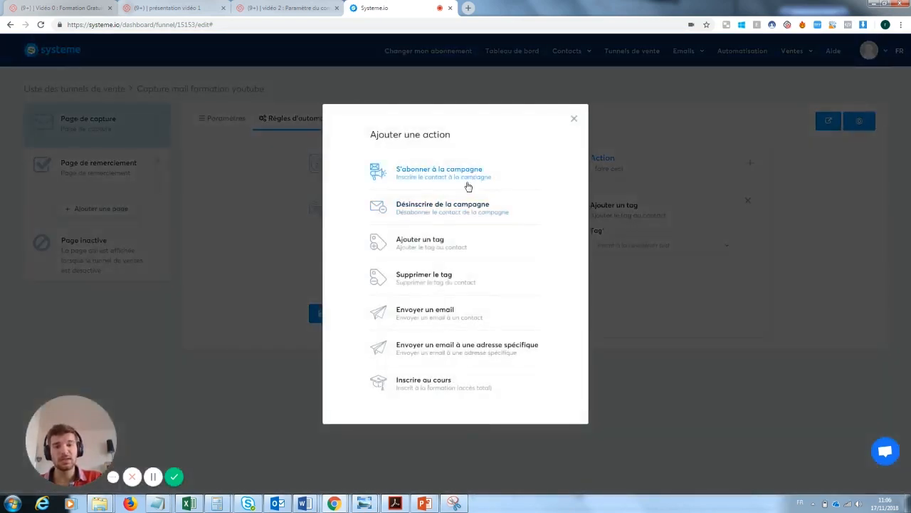
{"action": "left_click", "coordinate": [429, 316]}
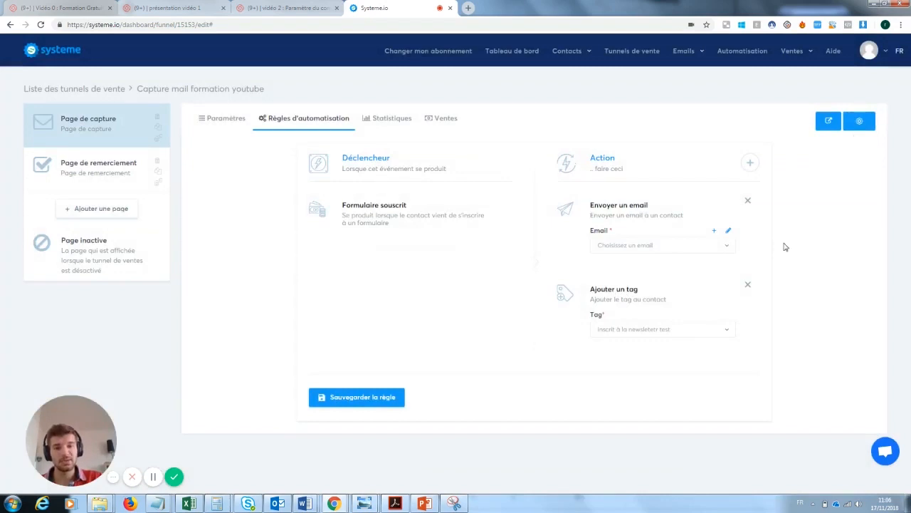
{"action": "left_click", "coordinate": [365, 398]}
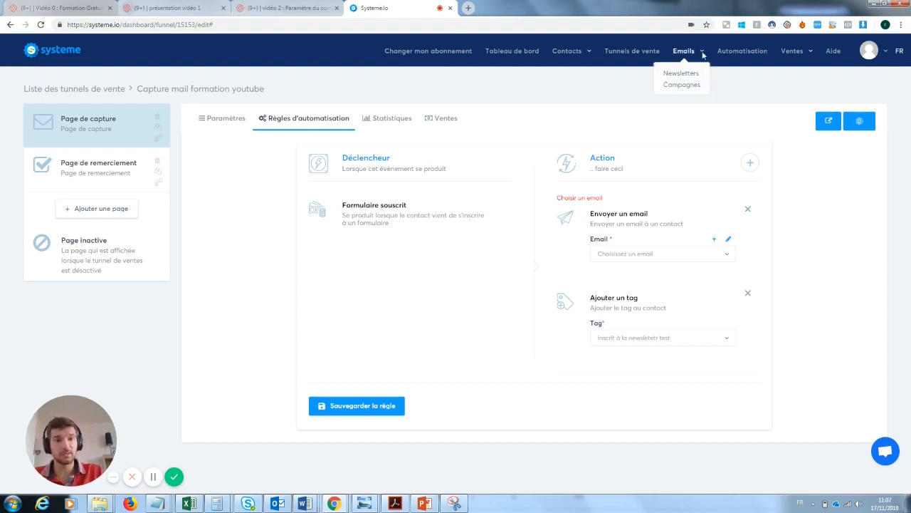
Remove the empty send-email action, save the rule, and go to Emails > Newsletters
{"action": "mouse_move", "coordinate": [681, 55]}
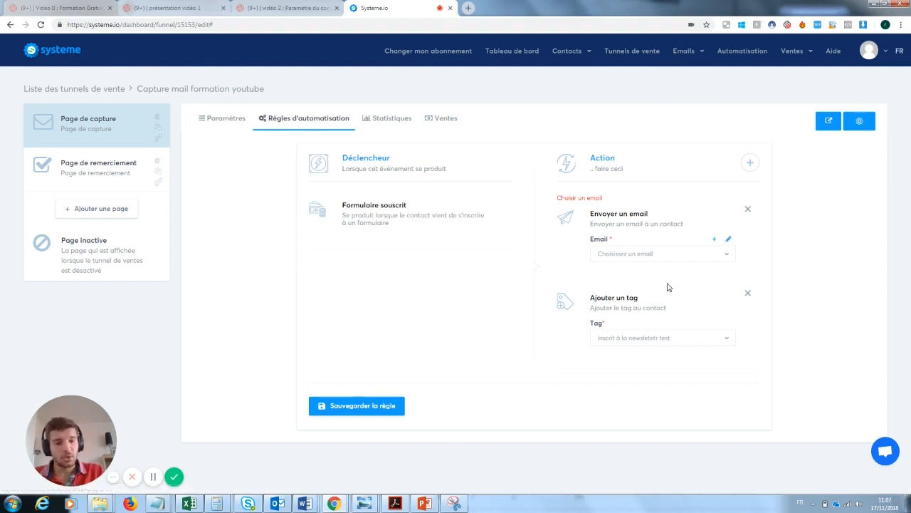
{"action": "left_click", "coordinate": [748, 209]}
{"action": "left_click", "coordinate": [372, 329]}
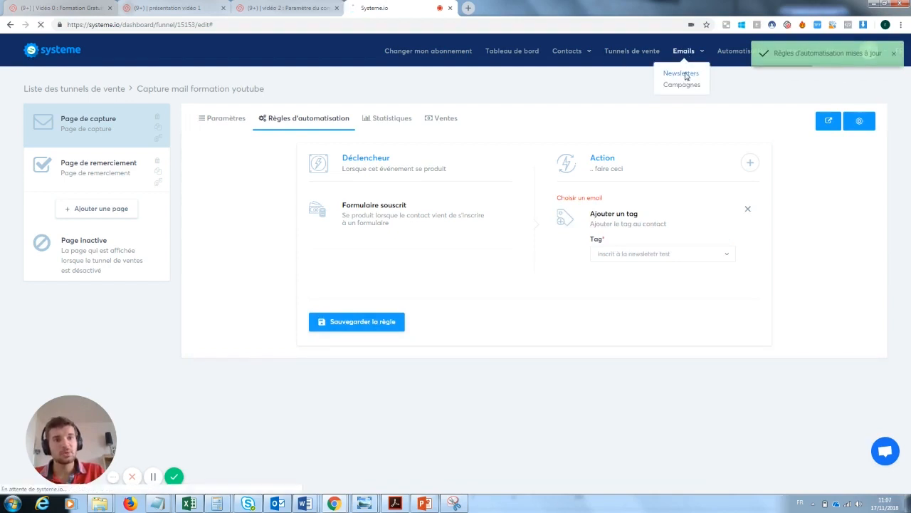
{"action": "left_click", "coordinate": [684, 74]}
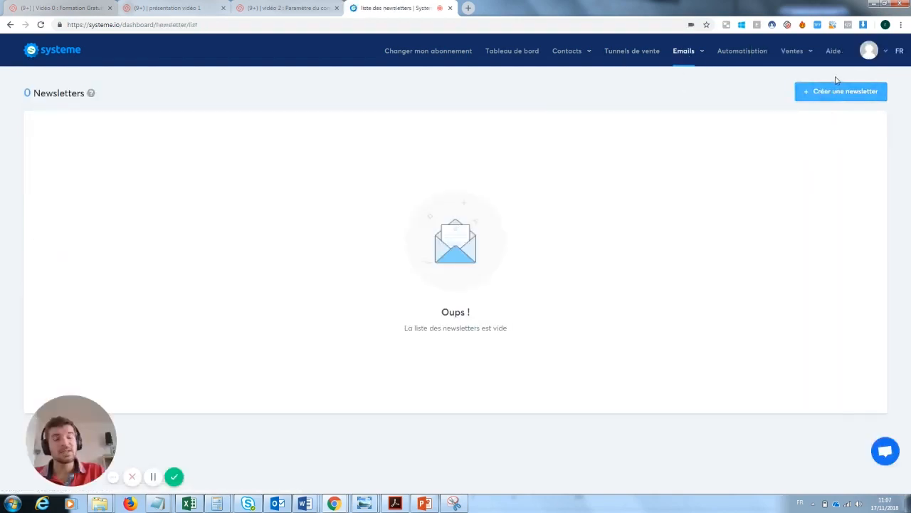
Create a newsletter with subject 'test', sender name 'test' and a short test body
{"action": "left_click", "coordinate": [848, 93]}
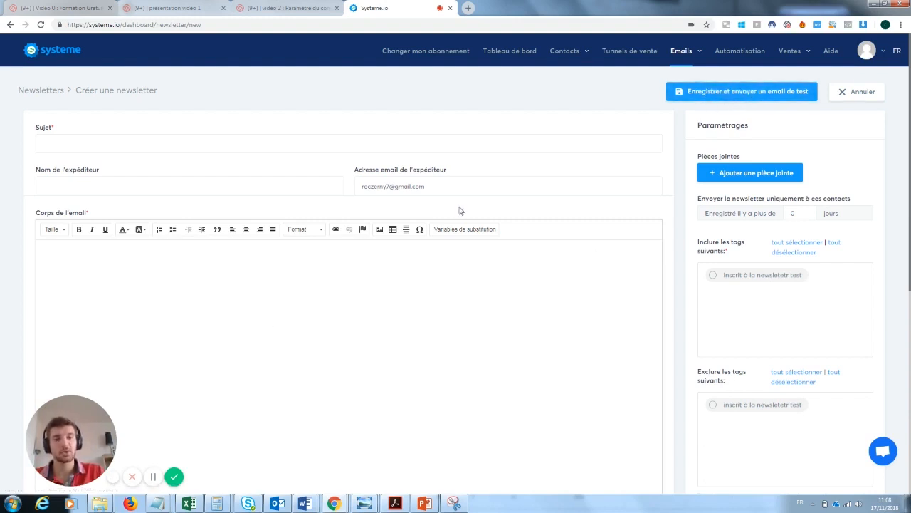
{"action": "left_click", "coordinate": [84, 142]}
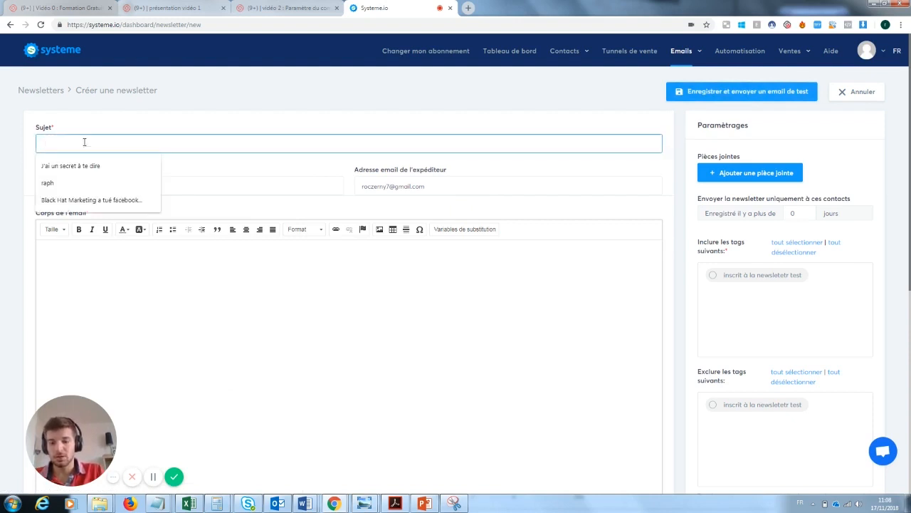
{"action": "type", "text": "test"}
{"action": "key", "text": "Tab"}
{"action": "type", "text": "test"}
{"action": "key", "text": "Tab"}
{"action": "key", "text": "Tab"}
{"action": "type", "text": "tz"}
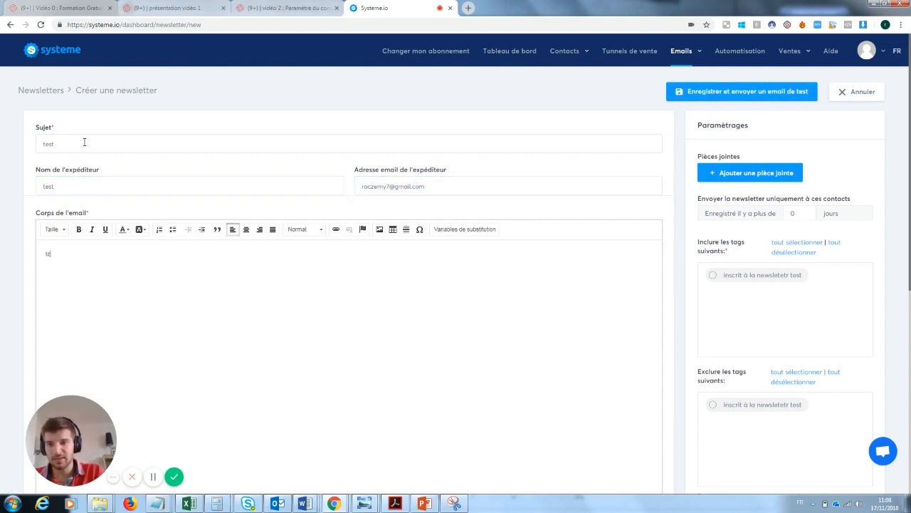
{"action": "type", "text": "st"}
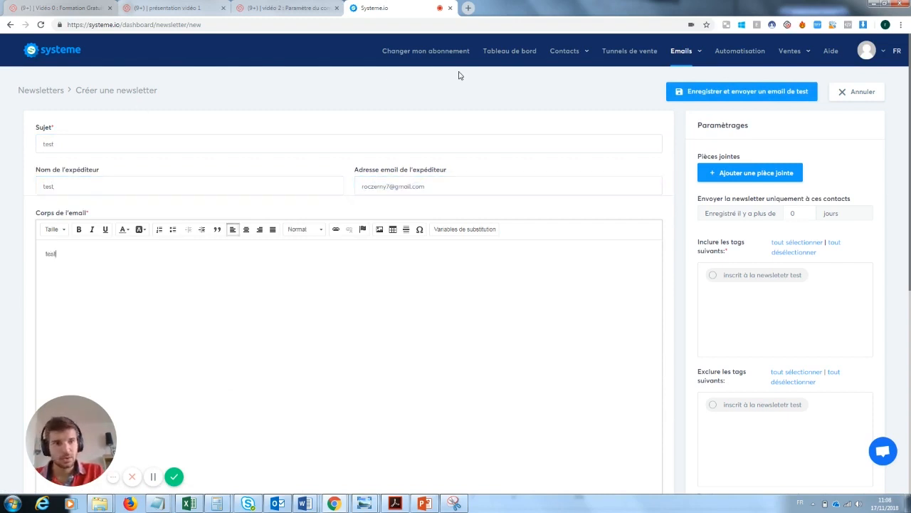
Save the newsletter, target the 'inscrit à la newsletetr test' tag, and prepare it for sending
{"action": "left_click", "coordinate": [751, 91]}
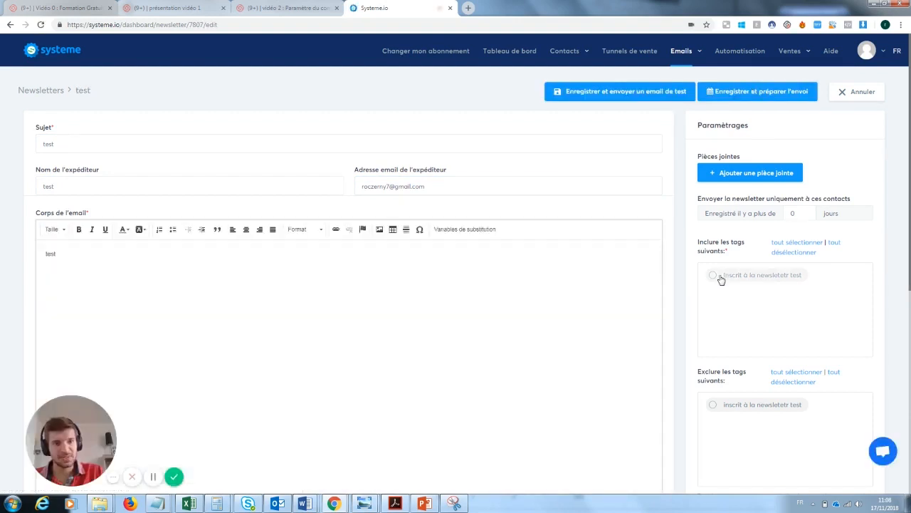
{"action": "left_click", "coordinate": [714, 278]}
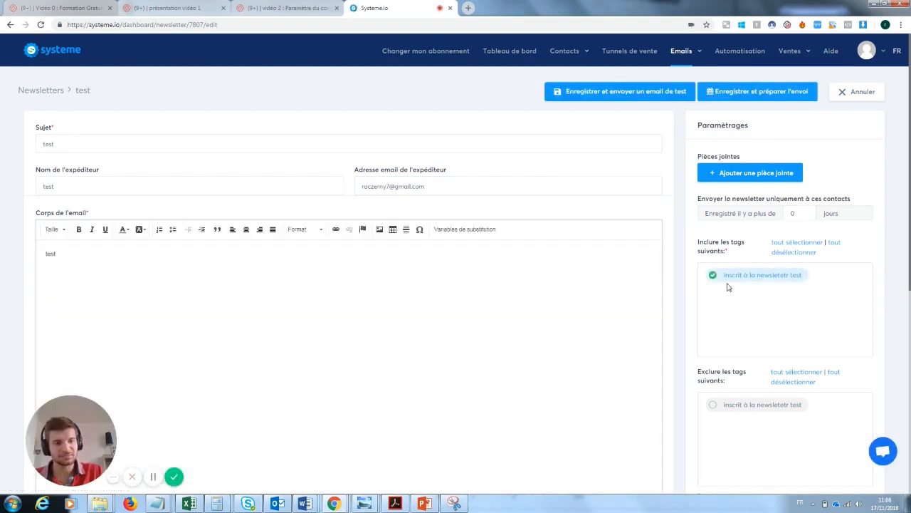
{"action": "left_click", "coordinate": [733, 97]}
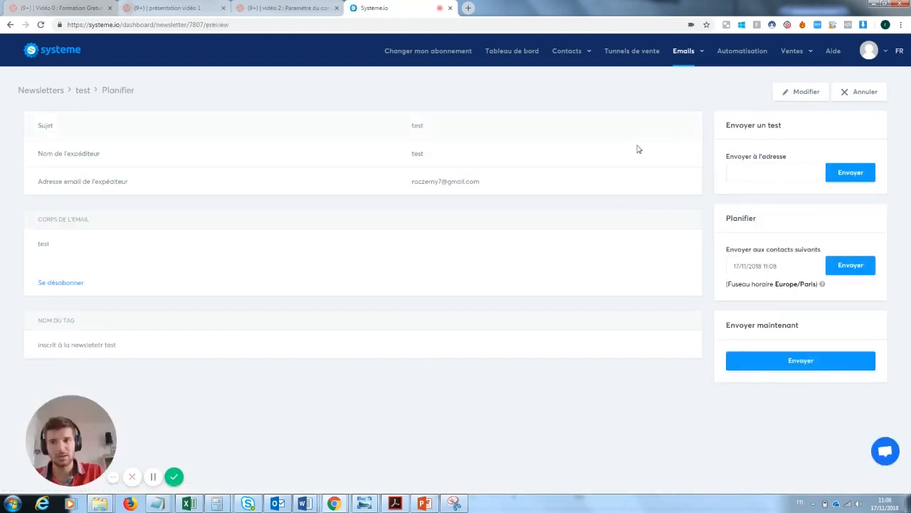
Send the 'test' newsletter immediately and confirm the send
{"action": "left_click", "coordinate": [814, 361]}
{"action": "left_click", "coordinate": [422, 292]}
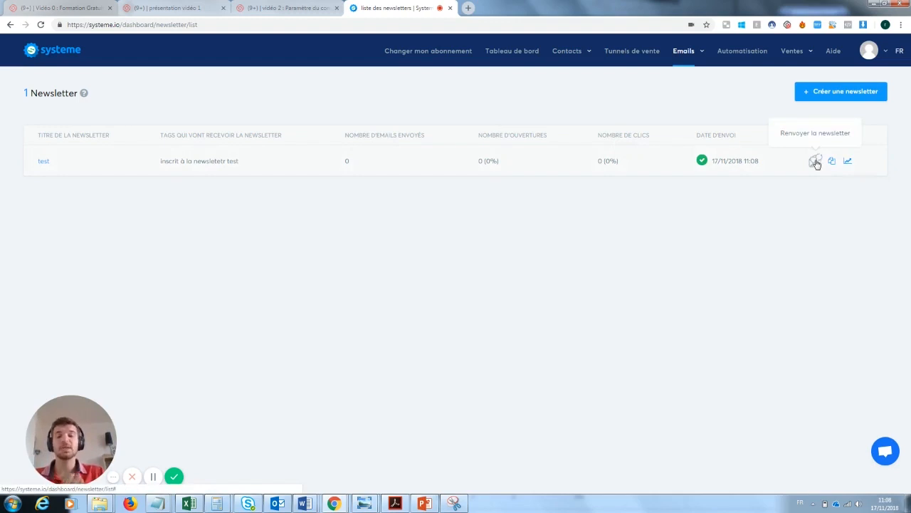
{"action": "left_click", "coordinate": [815, 160]}
{"action": "left_click_drag", "start_coordinate": [411, 267], "coordinate": [376, 268]}
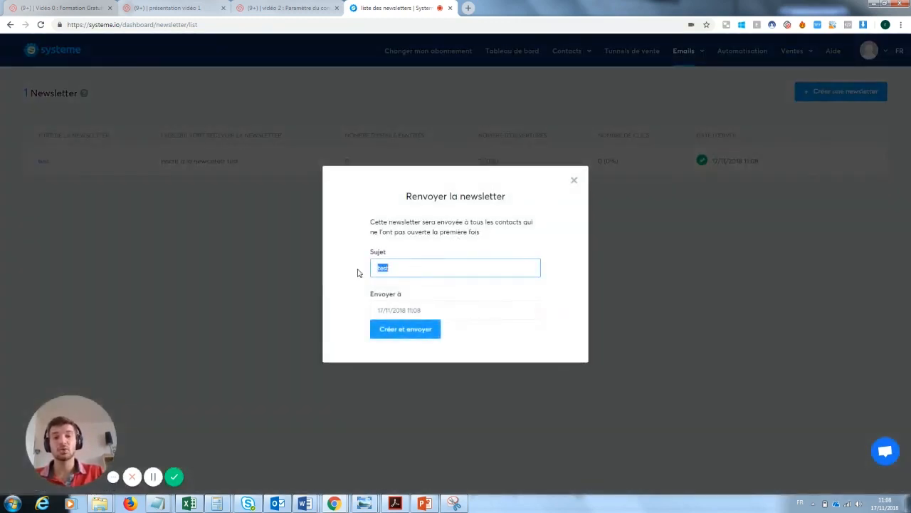
{"action": "key", "text": "BackSpace"}
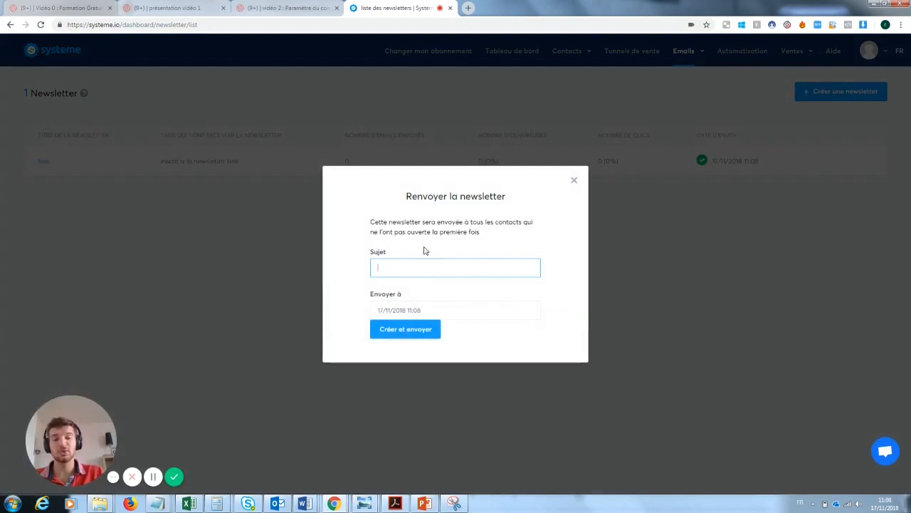
{"action": "left_click", "coordinate": [574, 180]}
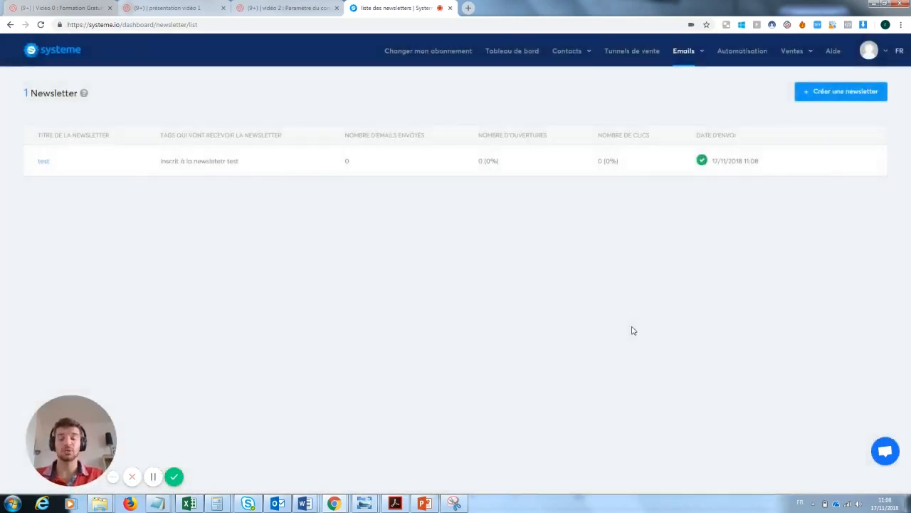
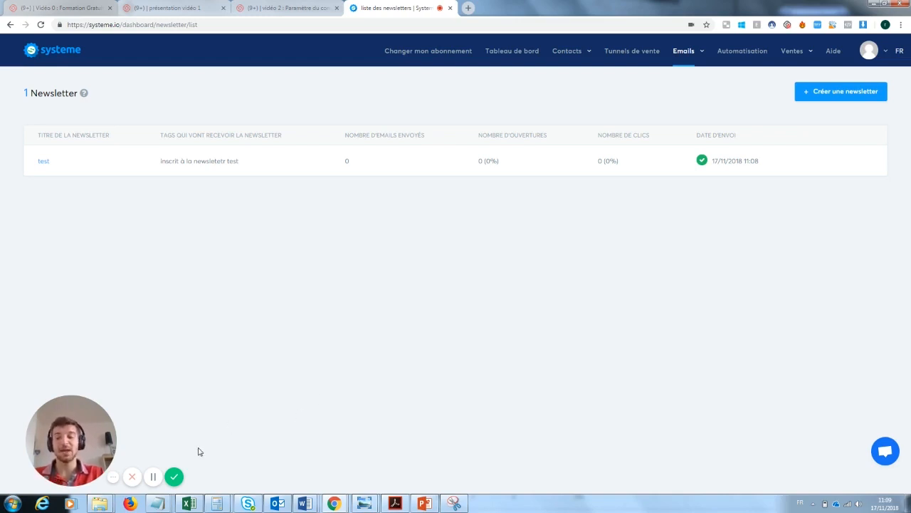
Open the sales funnels list showing the 'Capture mail formation youtube' funnel
{"action": "left_click", "coordinate": [174, 478]}
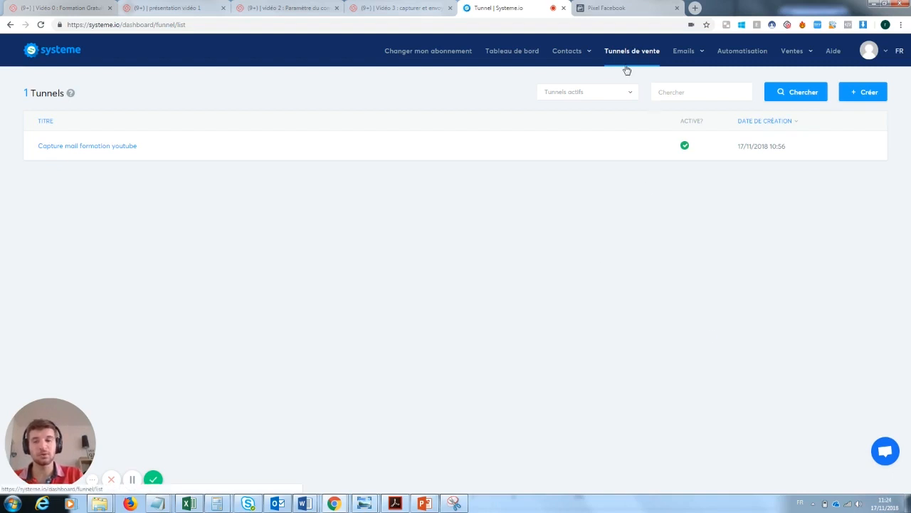
Open the funnel's 'Page de capture' in the editor and show its tracking-code settings
{"action": "left_click", "coordinate": [118, 150]}
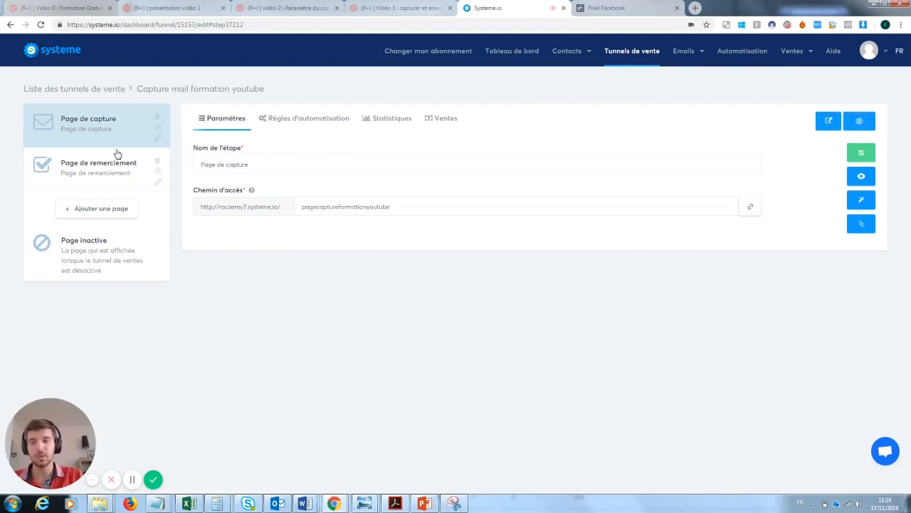
{"action": "left_click", "coordinate": [97, 165]}
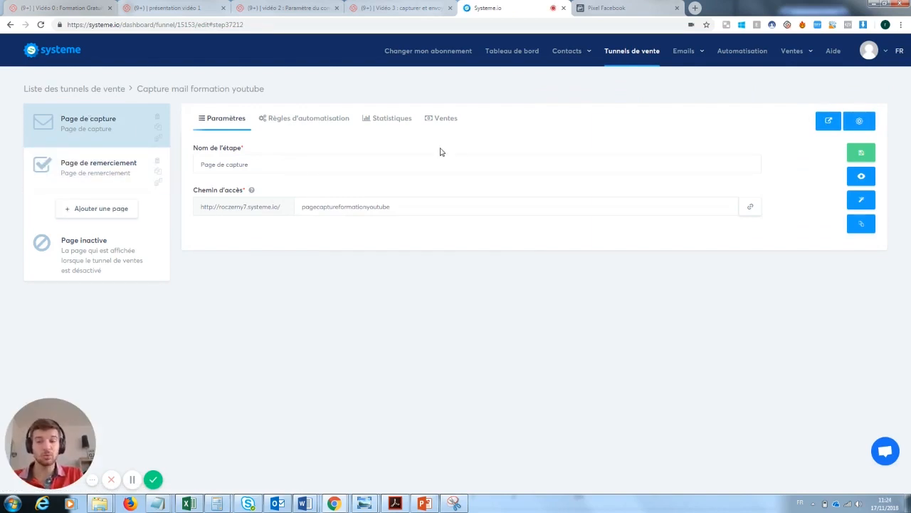
{"action": "left_click", "coordinate": [864, 205]}
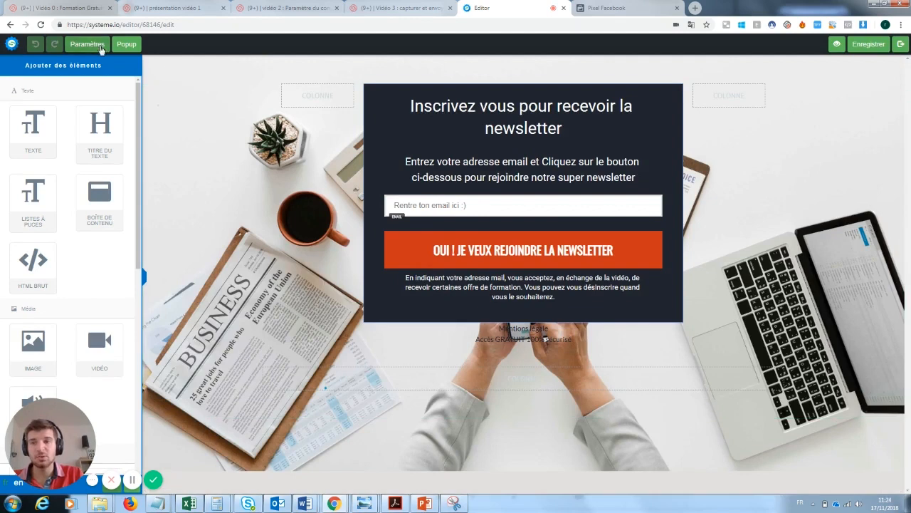
{"action": "left_click", "coordinate": [91, 45]}
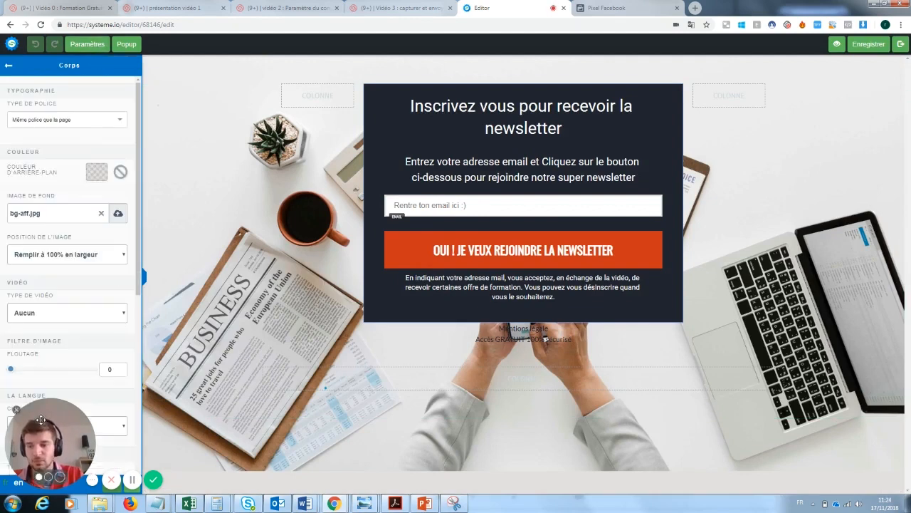
{"action": "left_click_drag", "start_coordinate": [139, 208], "coordinate": [141, 366]}
{"action": "scroll", "coordinate": [65, 356], "scroll_direction": "down", "scroll_amount": 1}
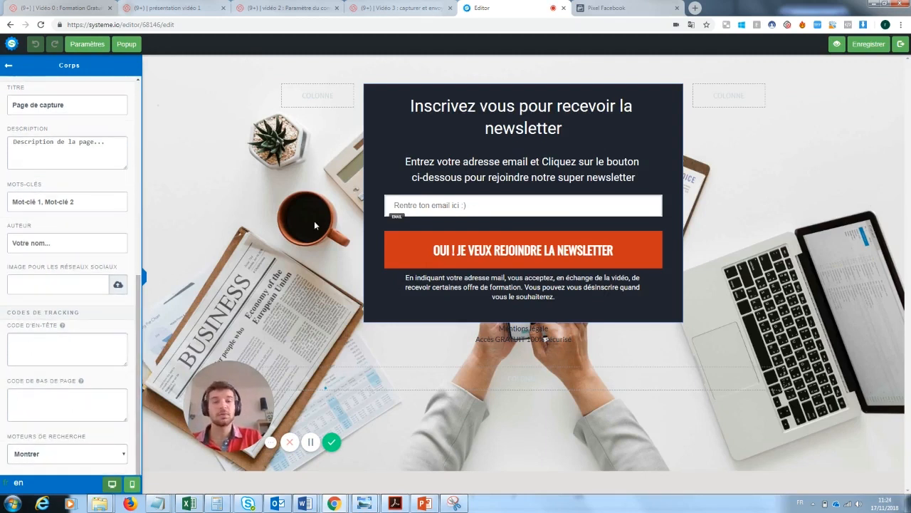
Copy the Facebook pixel base code from Events Manager's manual-install instructions
{"action": "left_click", "coordinate": [636, 14]}
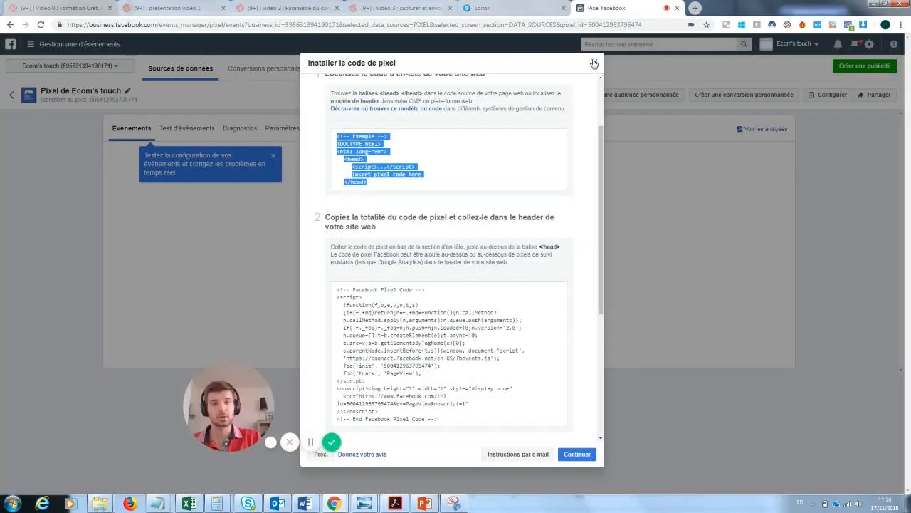
{"action": "left_click", "coordinate": [594, 63]}
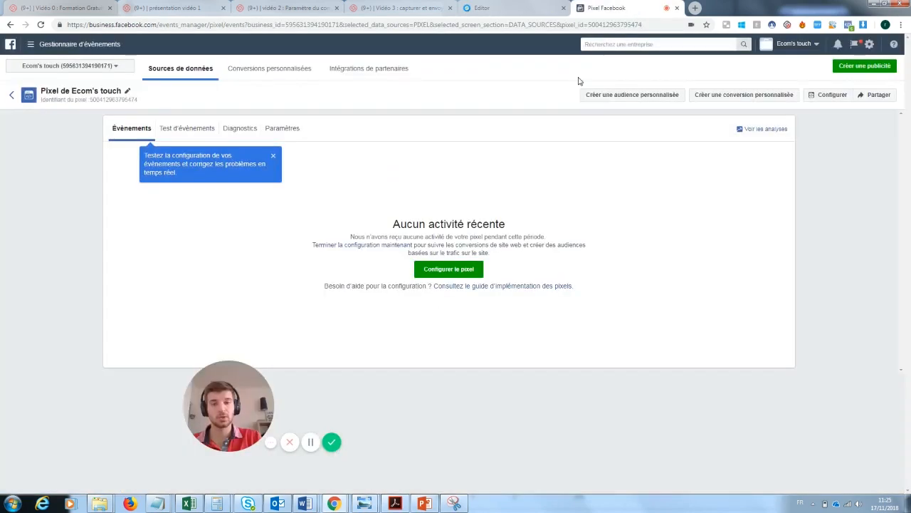
{"action": "left_click", "coordinate": [30, 44]}
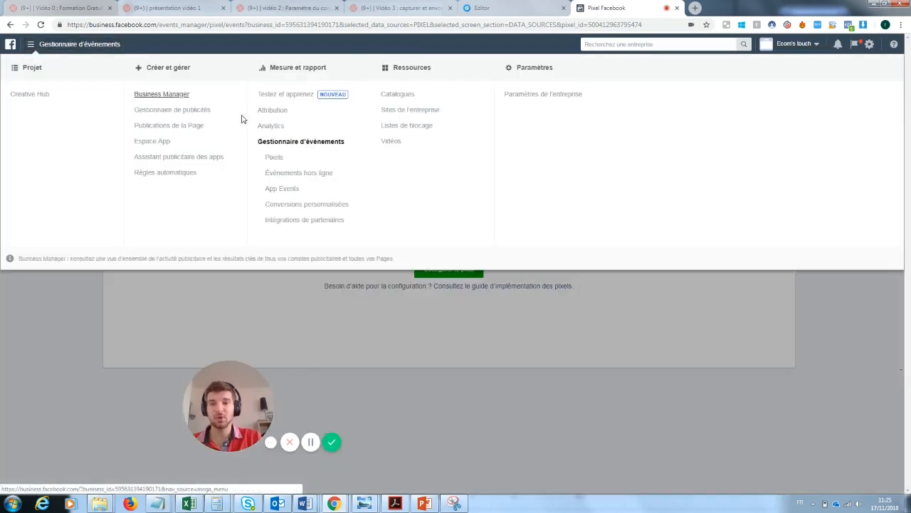
{"action": "left_click", "coordinate": [276, 158]}
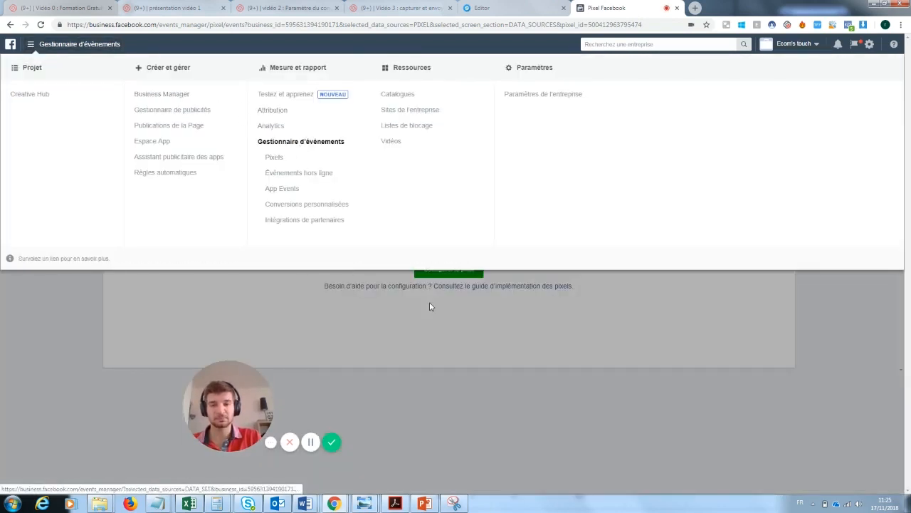
{"action": "left_click_drag", "start_coordinate": [223, 413], "coordinate": [45, 452]}
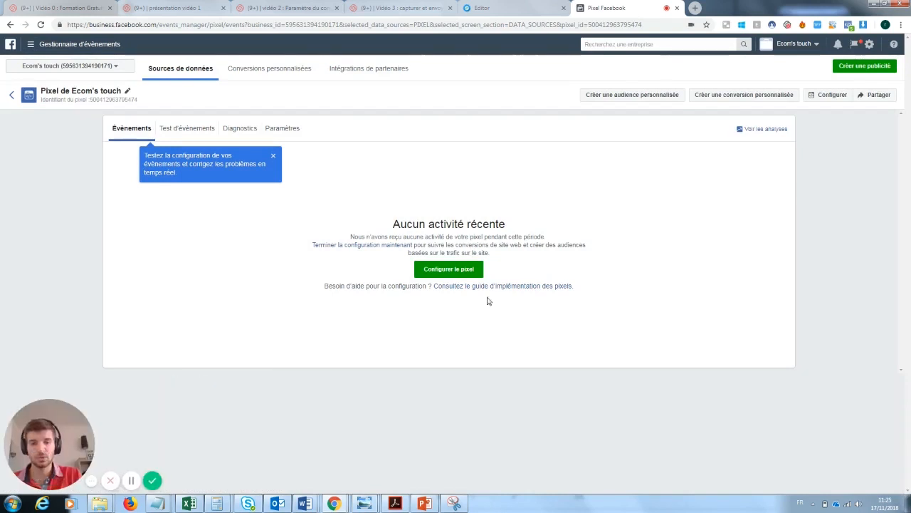
{"action": "left_click", "coordinate": [450, 271]}
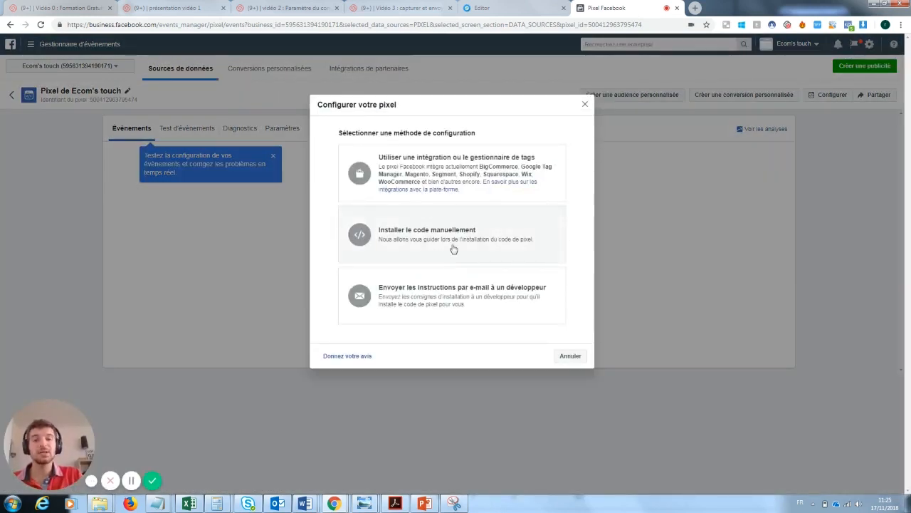
{"action": "left_click", "coordinate": [449, 235]}
{"action": "scroll", "coordinate": [389, 180], "scroll_direction": "down", "scroll_amount": 3}
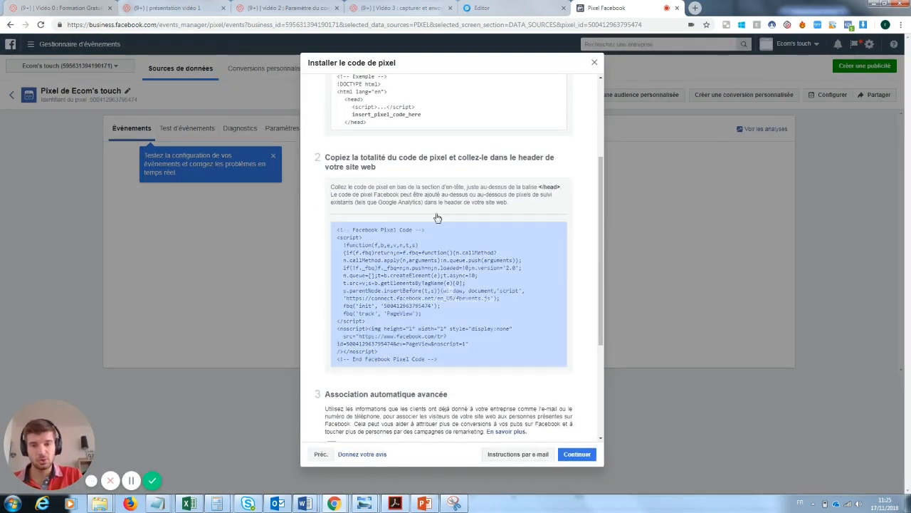
{"action": "left_click", "coordinate": [458, 291]}
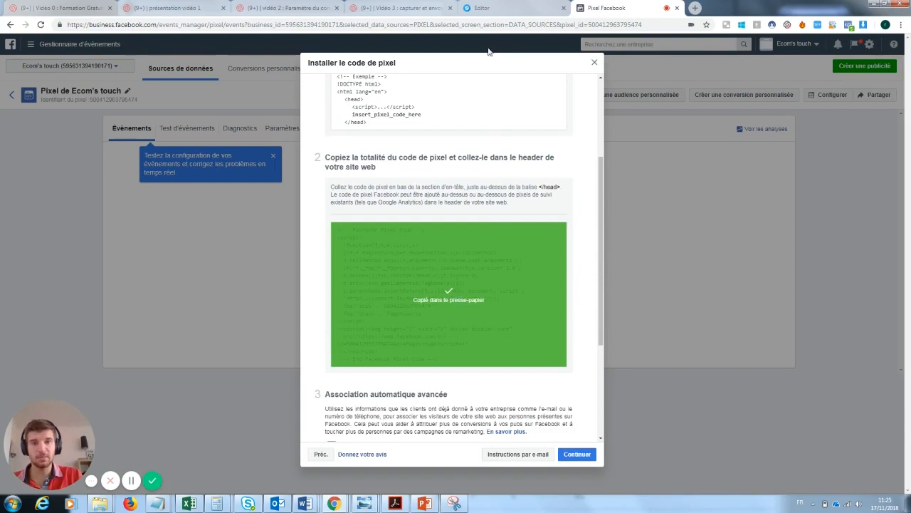
{"action": "left_click", "coordinate": [482, 8]}
Paste the pixel base code into the capture page's 'Code d'en-tête' field
{"action": "left_click", "coordinate": [28, 343]}
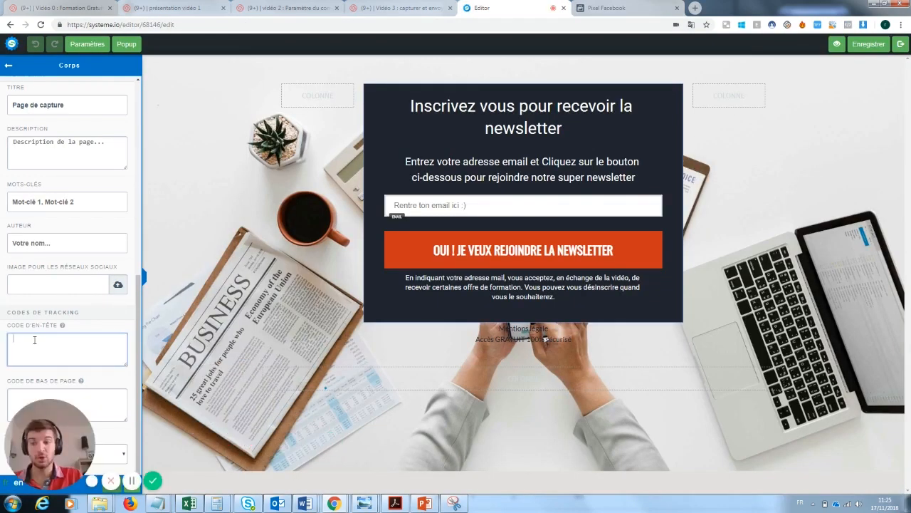
{"action": "key", "text": "ctrl+v"}
{"action": "left_click_drag", "start_coordinate": [57, 433], "coordinate": [248, 386]}
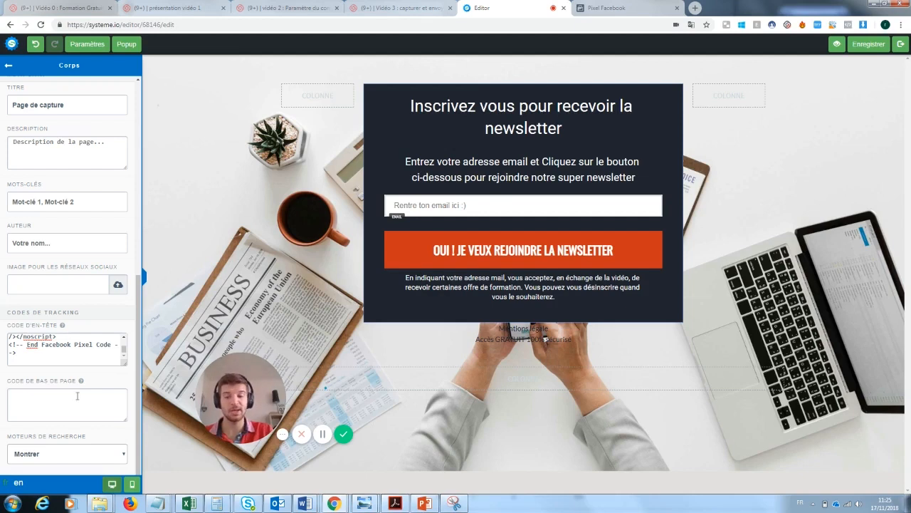
{"action": "left_click", "coordinate": [612, 9]}
Turn on advanced automatic matching, collecting only Email
{"action": "scroll", "coordinate": [600, 216], "scroll_direction": "down", "scroll_amount": 3}
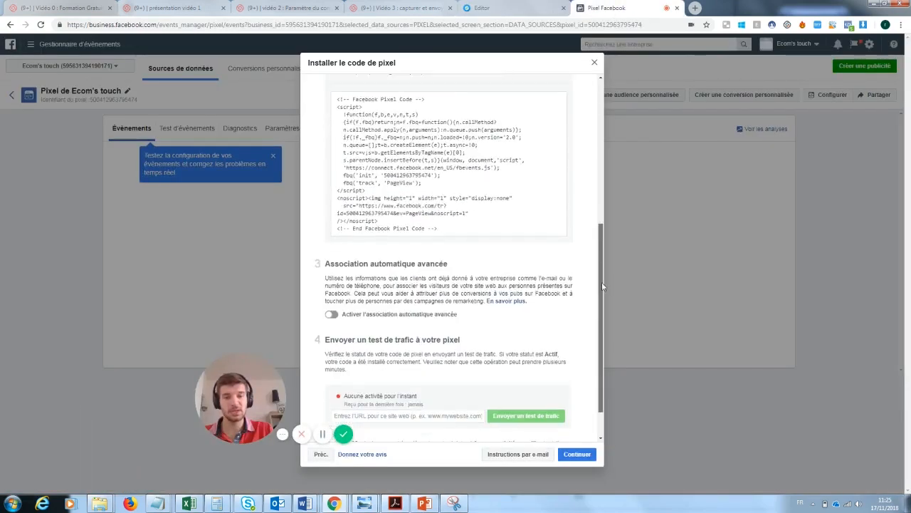
{"action": "left_click_drag", "start_coordinate": [246, 386], "coordinate": [58, 431]}
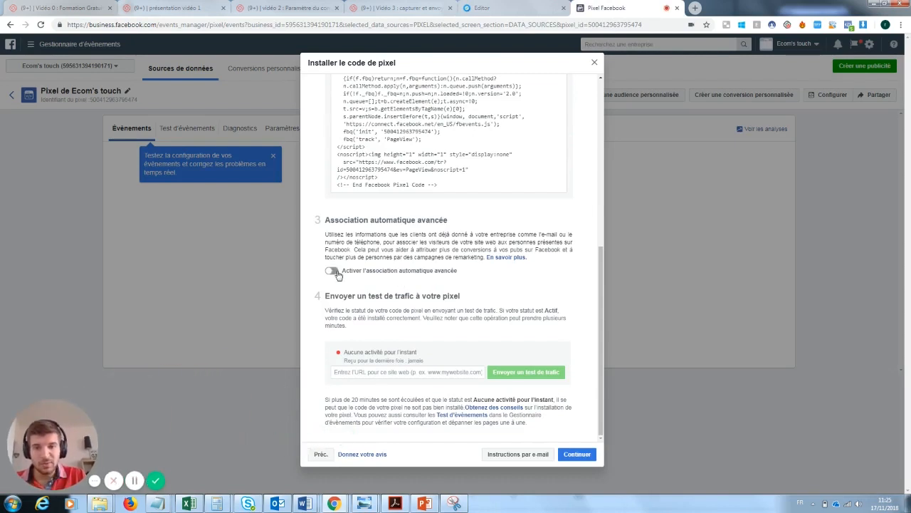
{"action": "left_click", "coordinate": [333, 272]}
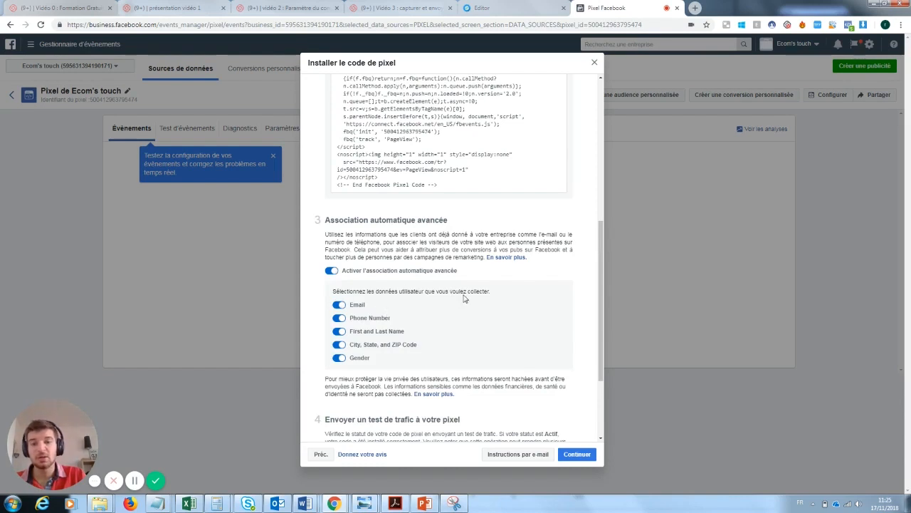
{"action": "left_click", "coordinate": [339, 319]}
{"action": "left_click", "coordinate": [339, 331]}
{"action": "left_click", "coordinate": [339, 344]}
{"action": "left_click", "coordinate": [338, 357]}
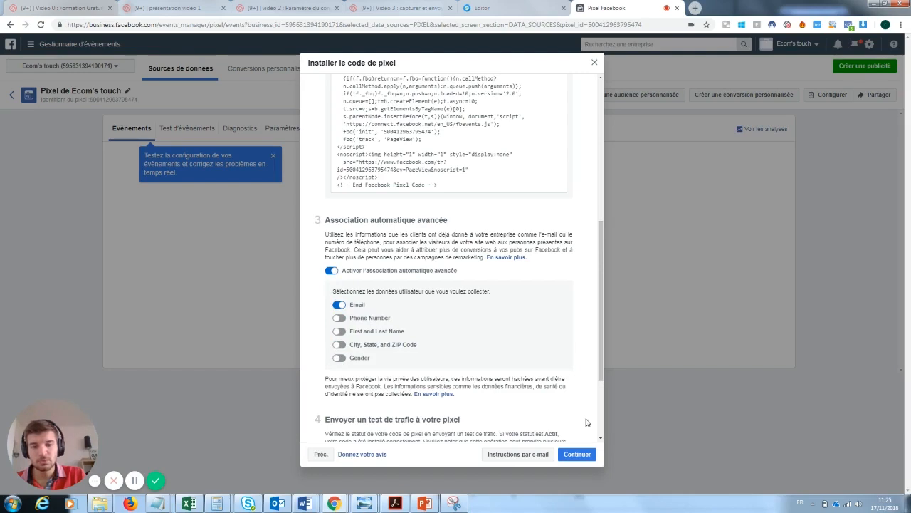
{"action": "left_click", "coordinate": [578, 454]}
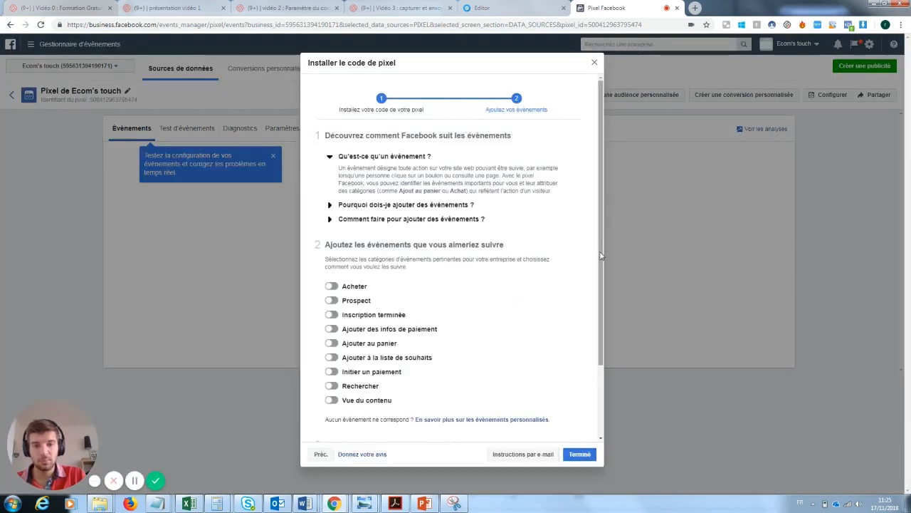
Enable the 'Vue du contenu' event, copy its code, and finish the pixel setup
{"action": "scroll", "coordinate": [601, 299], "scroll_direction": "down", "scroll_amount": 1}
{"action": "scroll", "coordinate": [602, 295], "scroll_direction": "down", "scroll_amount": 1}
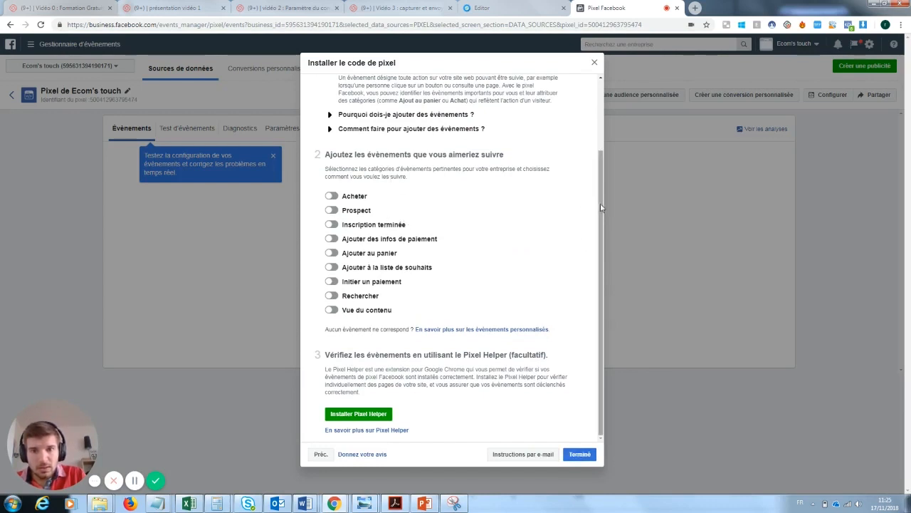
{"action": "mouse_move", "coordinate": [602, 214]}
{"action": "left_mouse_down"}
{"action": "mouse_move", "coordinate": [603, 168]}
{"action": "mouse_move", "coordinate": [603, 215]}
{"action": "left_mouse_up"}
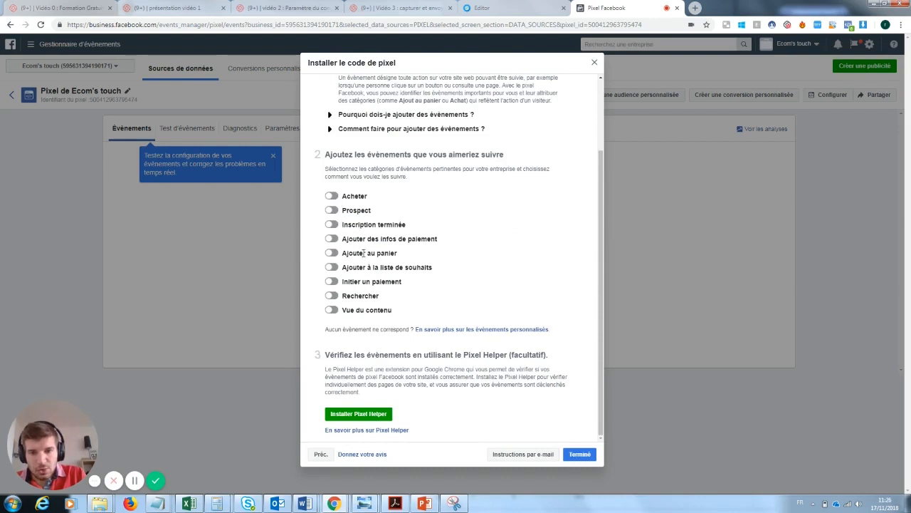
{"action": "left_click", "coordinate": [332, 309]}
{"action": "left_click_drag", "start_coordinate": [602, 265], "coordinate": [595, 342]}
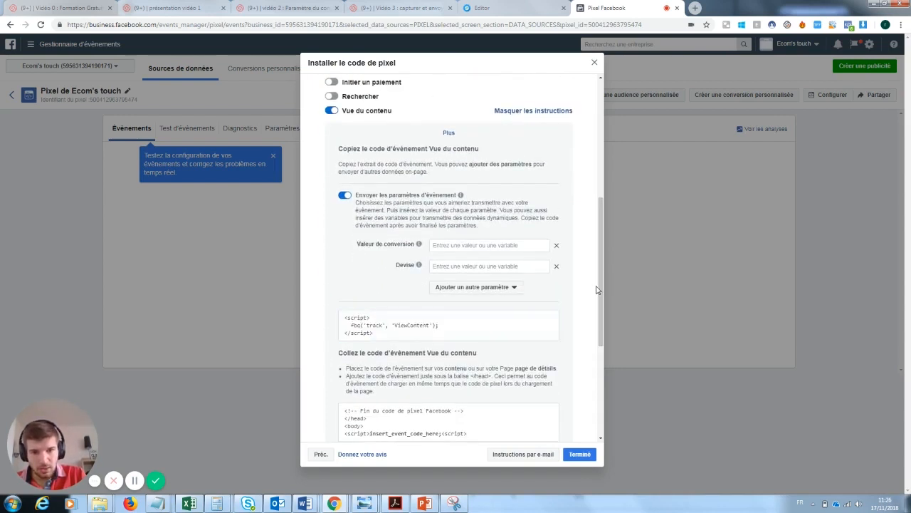
{"action": "left_click_drag", "start_coordinate": [598, 290], "coordinate": [604, 328]}
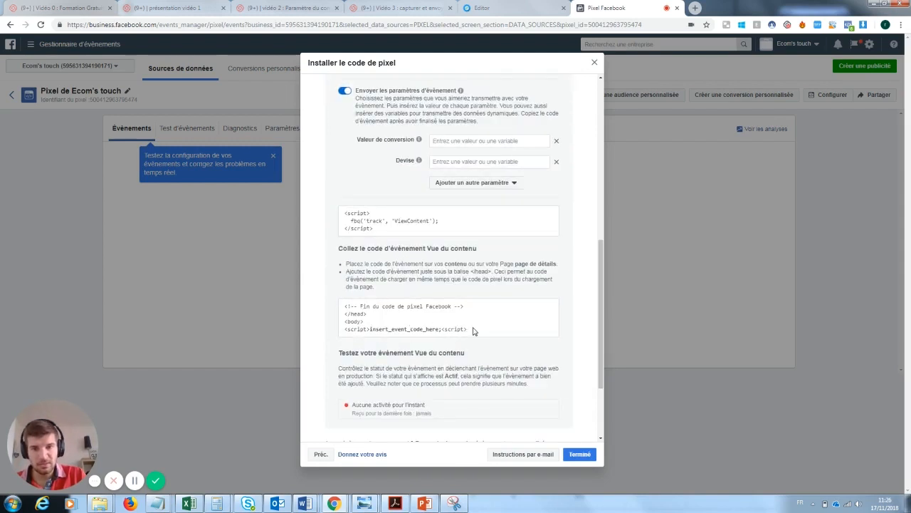
{"action": "left_click_drag", "start_coordinate": [476, 332], "coordinate": [349, 312]}
{"action": "left_click", "coordinate": [345, 307]}
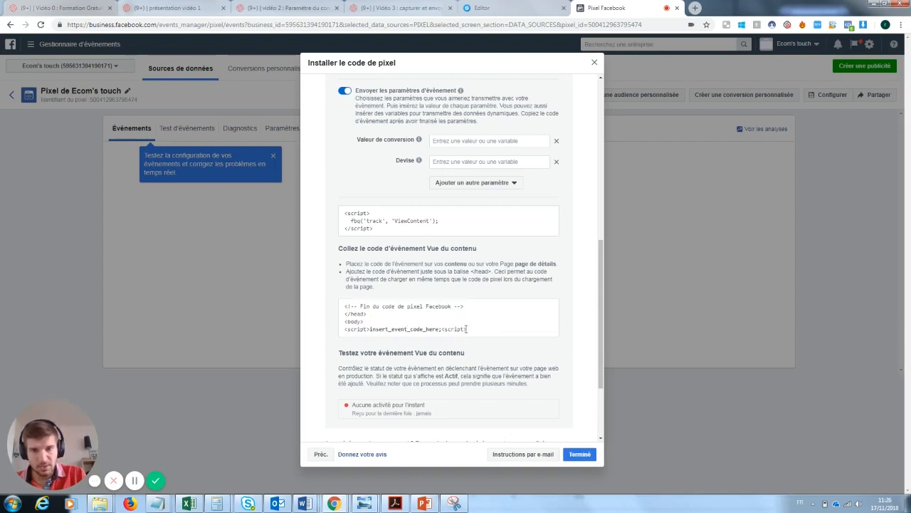
{"action": "mouse_move", "coordinate": [378, 235]}
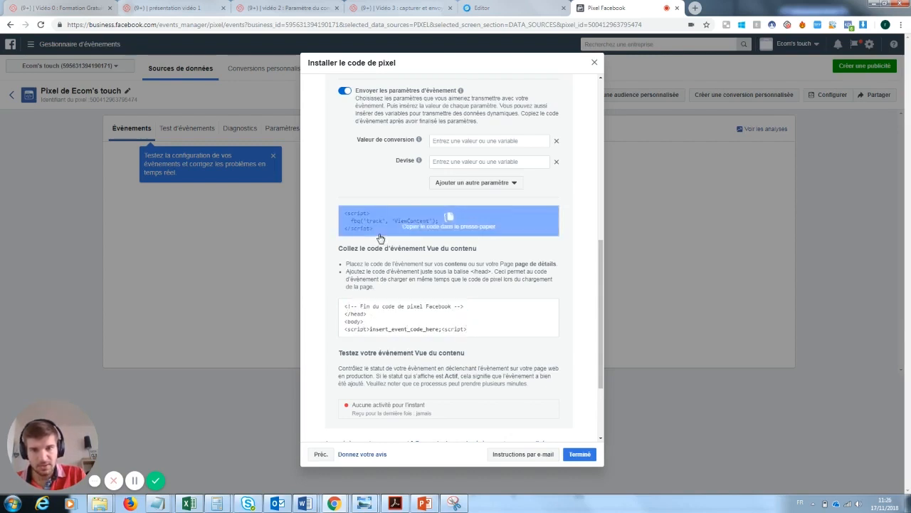
{"action": "left_click", "coordinate": [454, 219]}
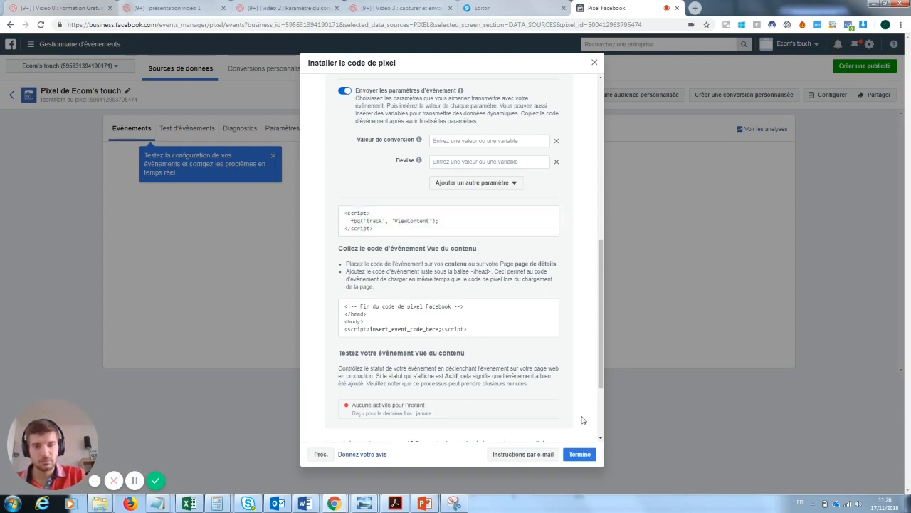
{"action": "left_click_drag", "start_coordinate": [604, 372], "coordinate": [604, 425]}
{"action": "left_click", "coordinate": [588, 455]}
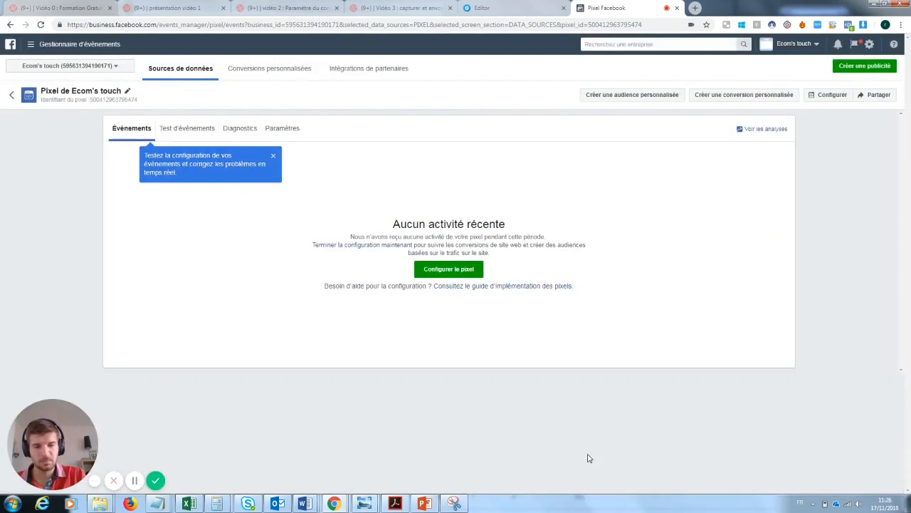
Paste the ViewContent event code into the capture page's footer field and save the page
{"action": "left_click", "coordinate": [492, 8]}
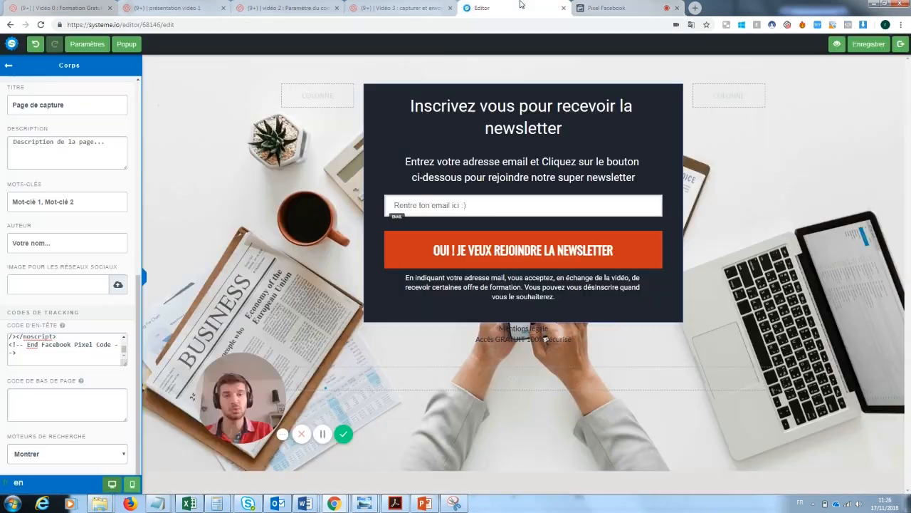
{"action": "left_click", "coordinate": [66, 395]}
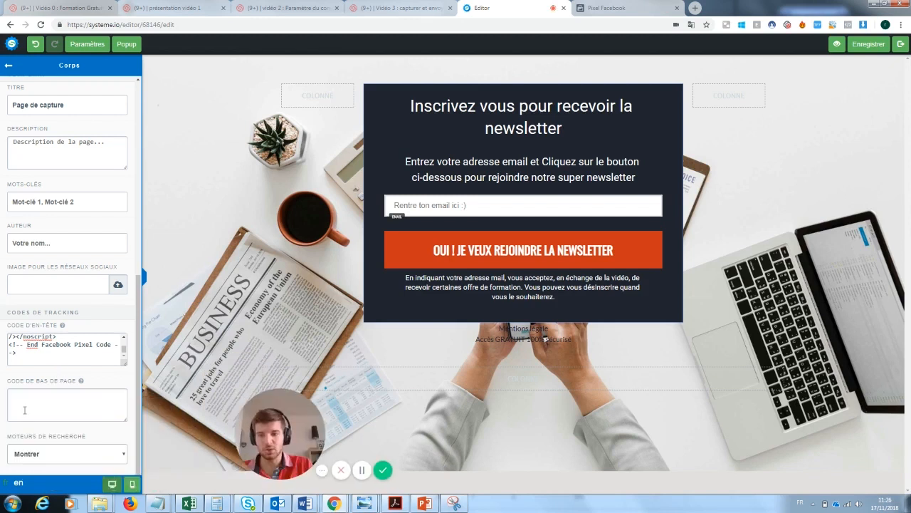
{"action": "type", "text": "<script>   fbq('track', 'ViewContent'); </script>"}
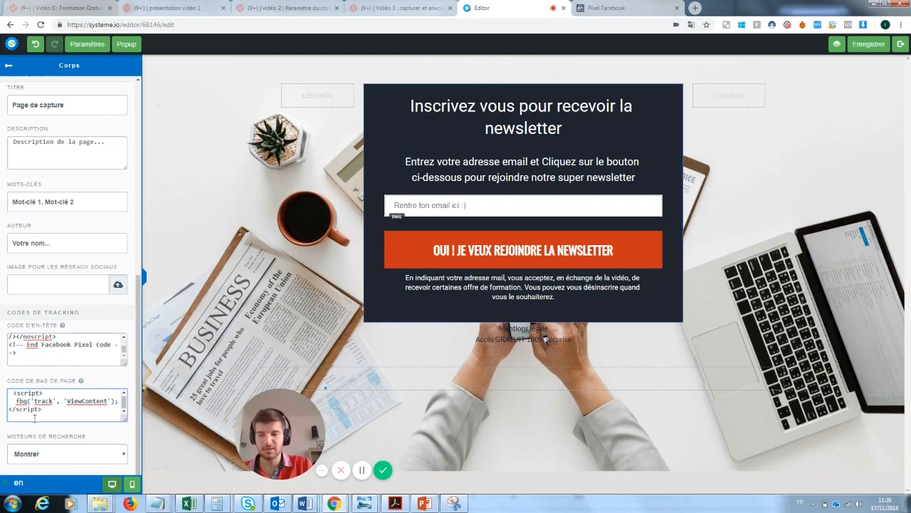
{"action": "left_click", "coordinate": [867, 48]}
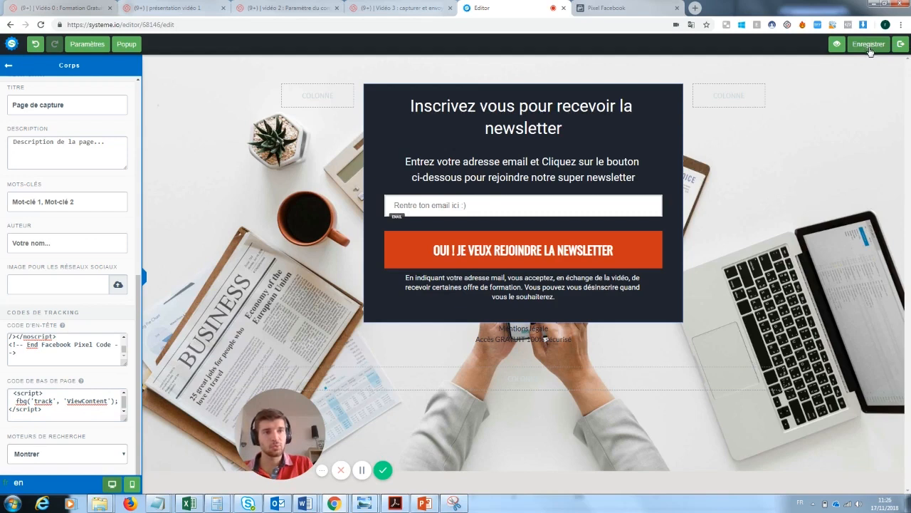
{"action": "left_click", "coordinate": [901, 45]}
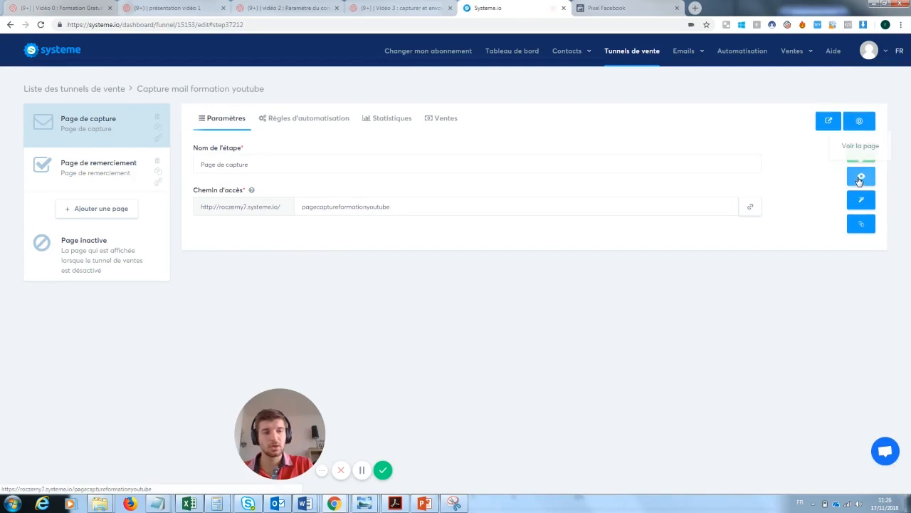
Open the live capture page and verify in Pixel Helper that PageView and ViewContent fire
{"action": "left_click", "coordinate": [860, 178]}
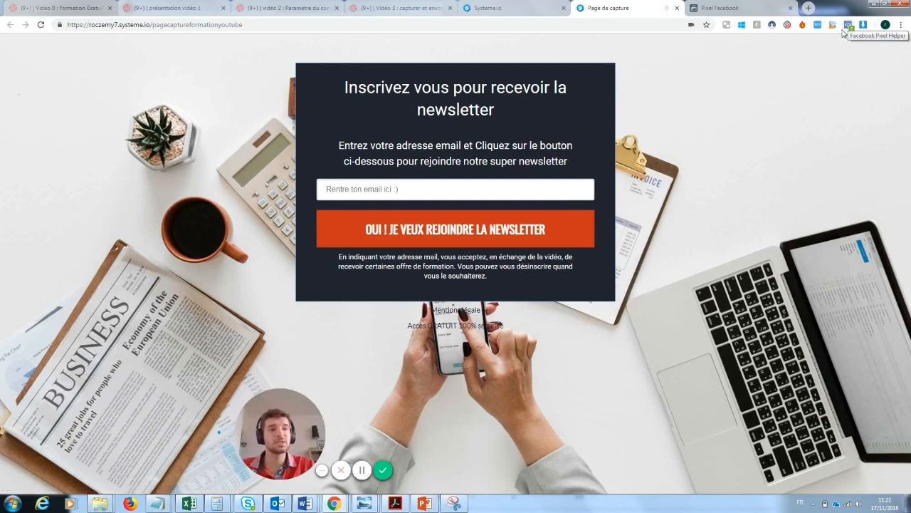
{"action": "left_click", "coordinate": [848, 26]}
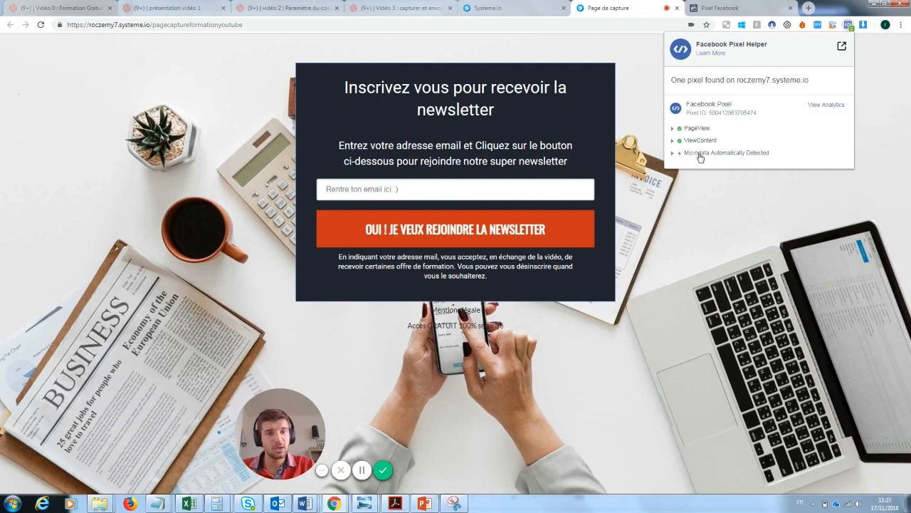
{"action": "left_click", "coordinate": [698, 129]}
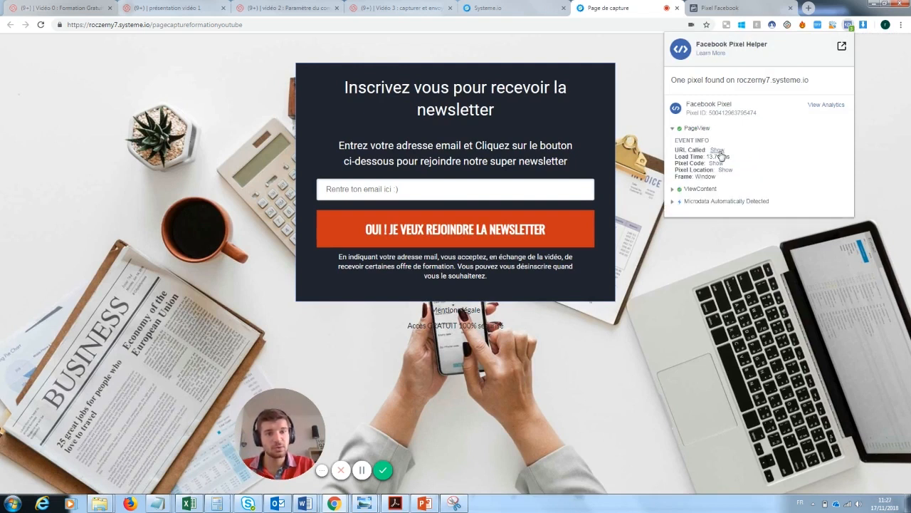
{"action": "left_click", "coordinate": [694, 191]}
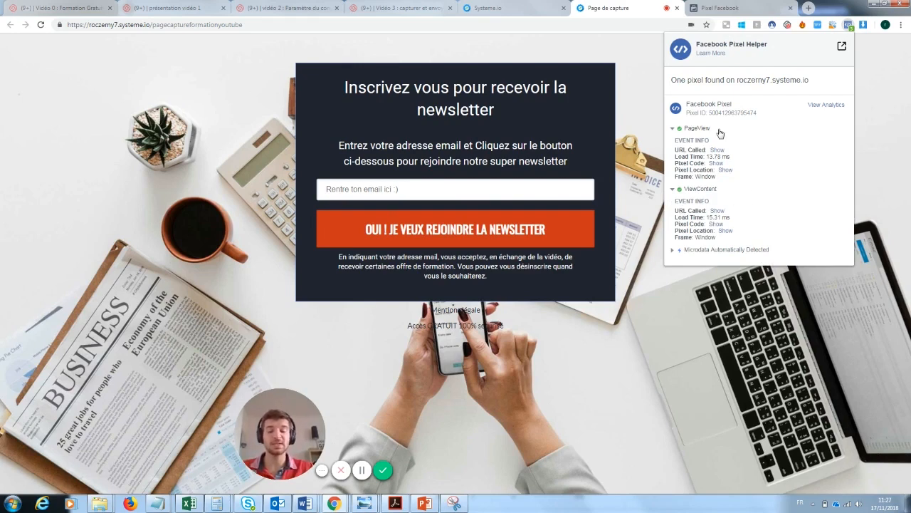
{"action": "left_click_drag", "start_coordinate": [299, 442], "coordinate": [102, 445]}
{"action": "mouse_move", "coordinate": [305, 432]}
{"action": "left_mouse_down"}
{"action": "mouse_move", "coordinate": [137, 318]}
{"action": "mouse_move", "coordinate": [300, 427]}
{"action": "left_mouse_up"}
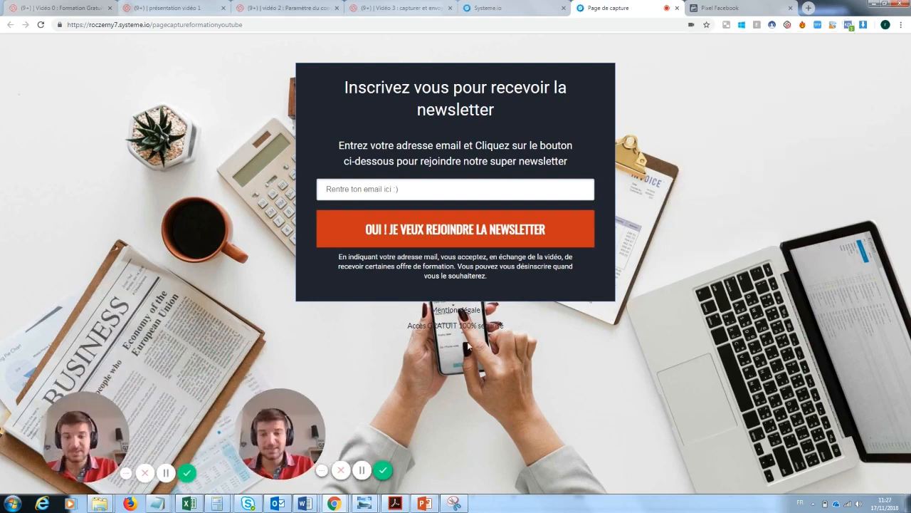
Open the 'MERCI !' thank-you page's settings and locate its empty tracking-code fields
{"action": "left_click", "coordinate": [677, 8]}
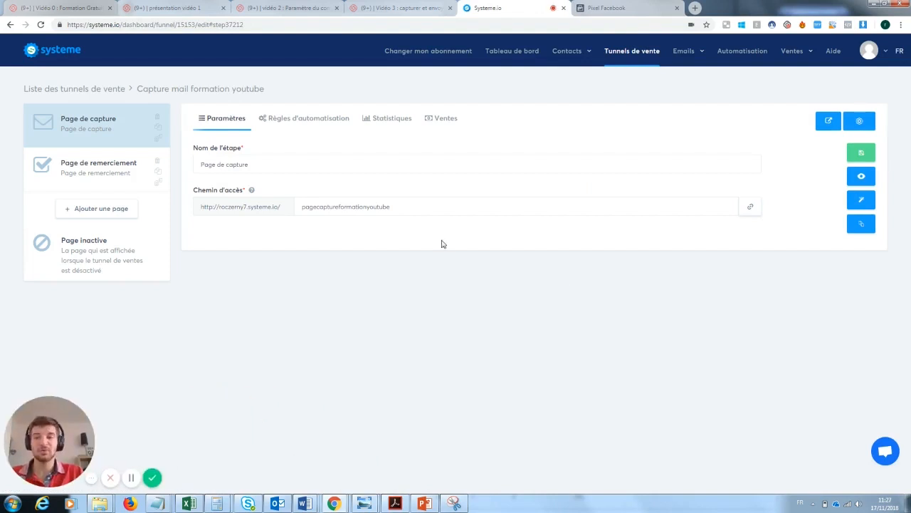
{"action": "left_click", "coordinate": [116, 165]}
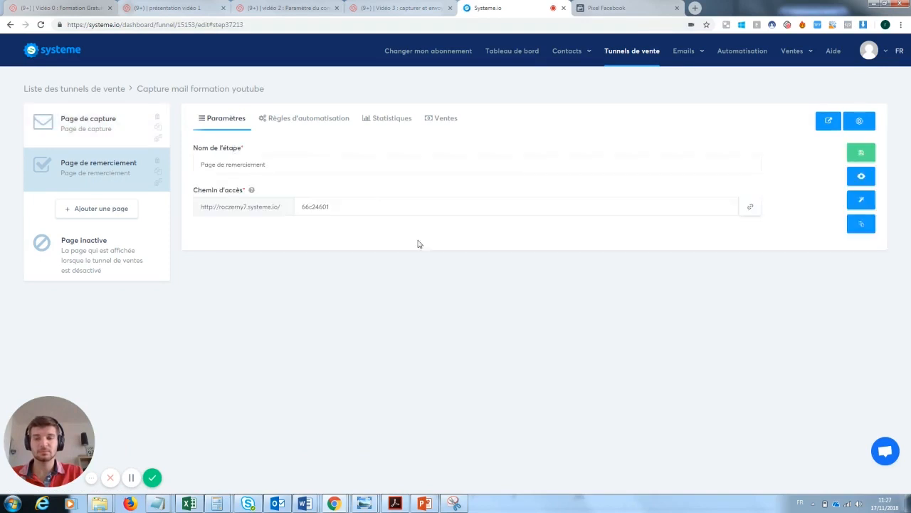
{"action": "left_click", "coordinate": [860, 204]}
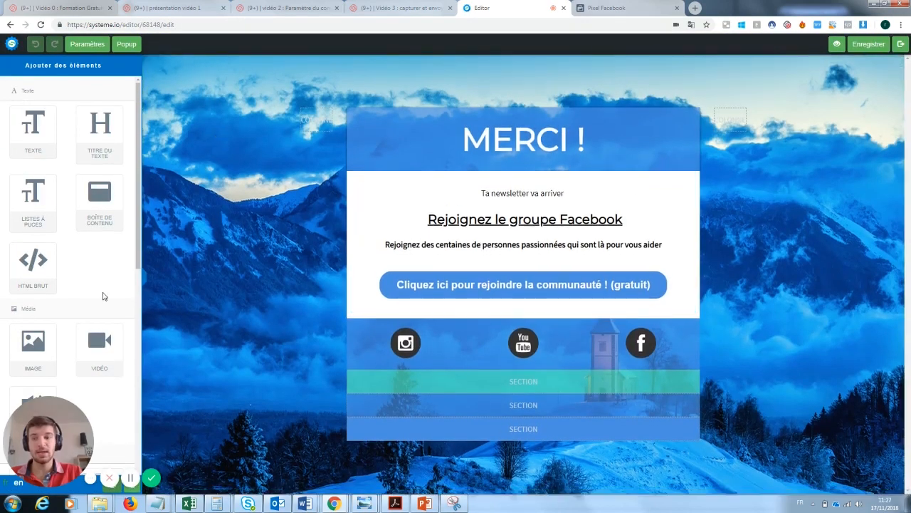
{"action": "left_click_drag", "start_coordinate": [58, 439], "coordinate": [230, 441]}
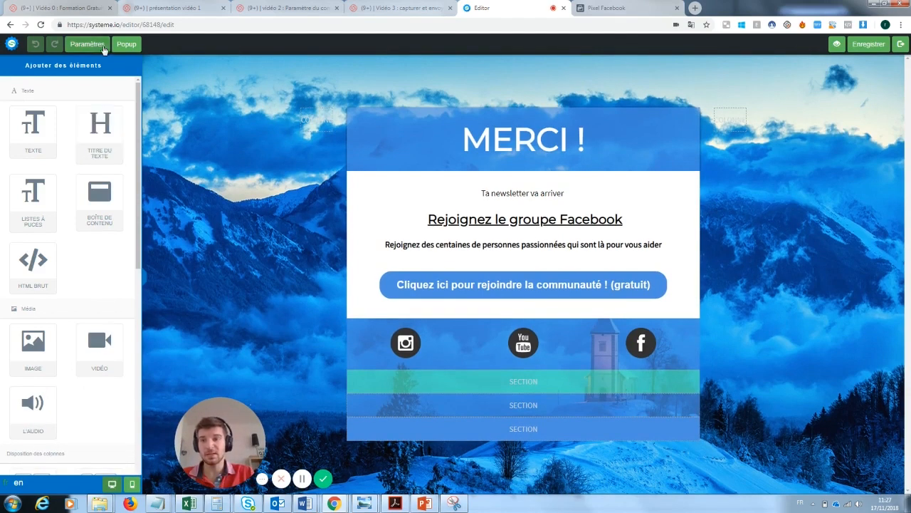
{"action": "left_click", "coordinate": [87, 44]}
{"action": "left_click_drag", "start_coordinate": [139, 112], "coordinate": [140, 299]}
{"action": "left_click", "coordinate": [47, 343]}
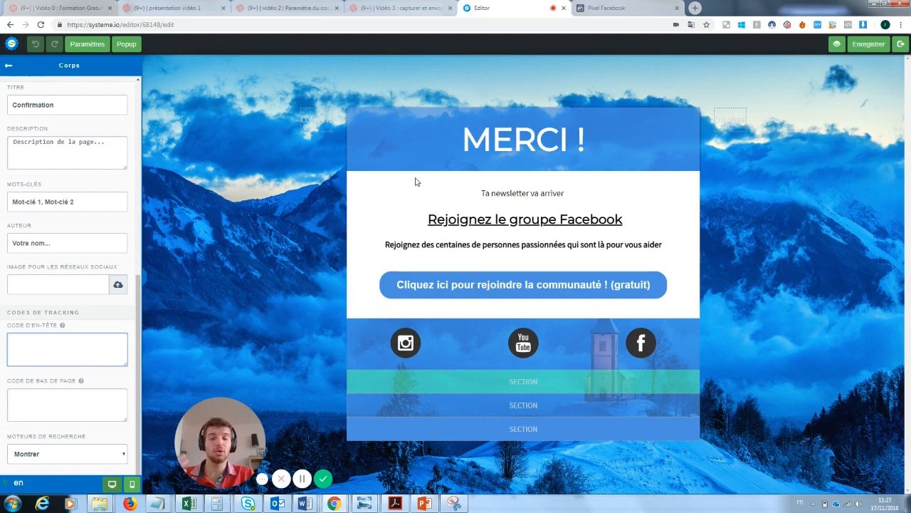
{"action": "left_click", "coordinate": [75, 405]}
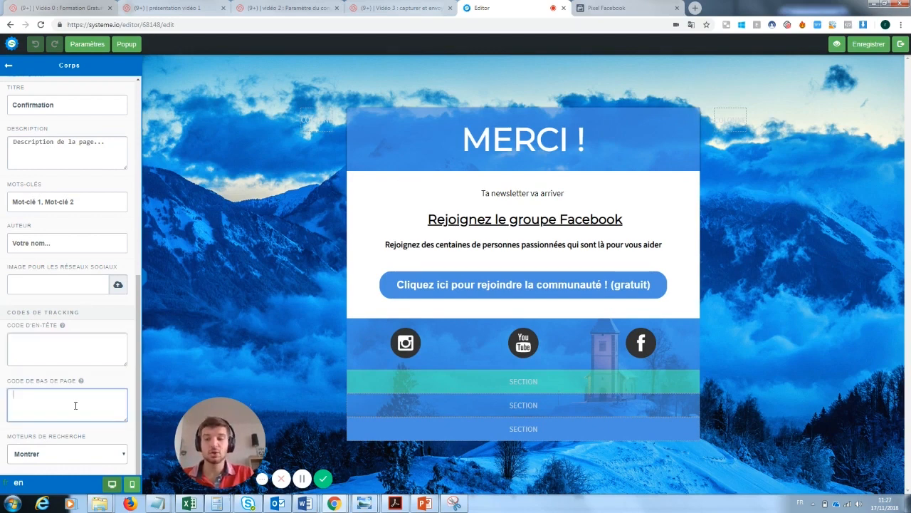
{"action": "left_click", "coordinate": [605, 8]}
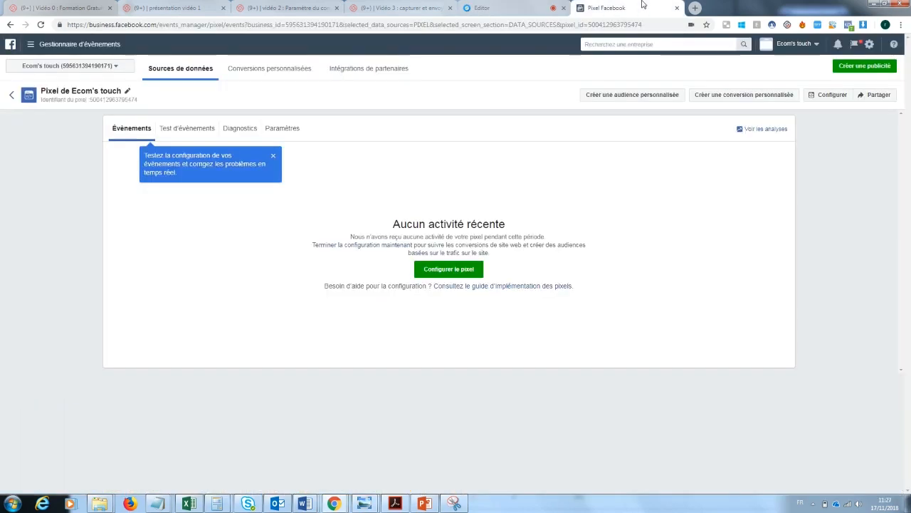
Copy the pixel base code again and paste it into the thank-you page's header code
{"action": "left_click", "coordinate": [456, 271]}
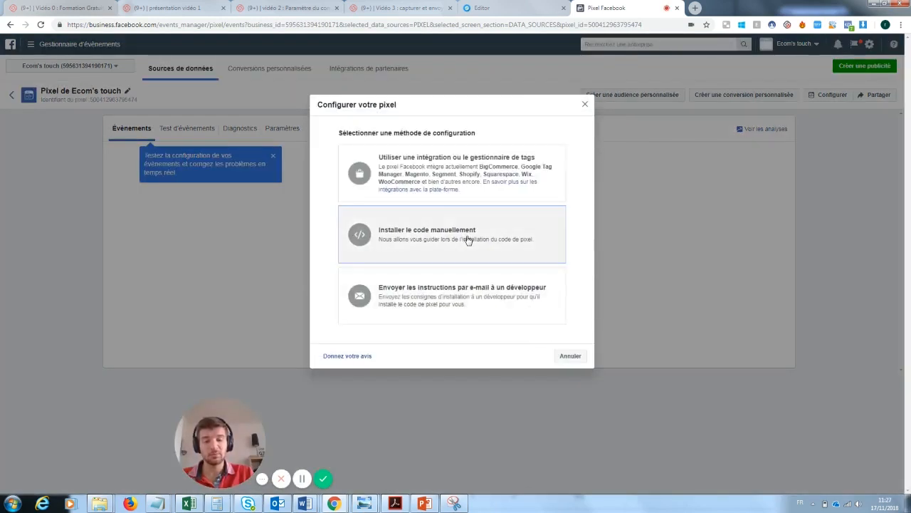
{"action": "left_click", "coordinate": [465, 238]}
{"action": "scroll", "coordinate": [484, 271], "scroll_direction": "down", "scroll_amount": 2}
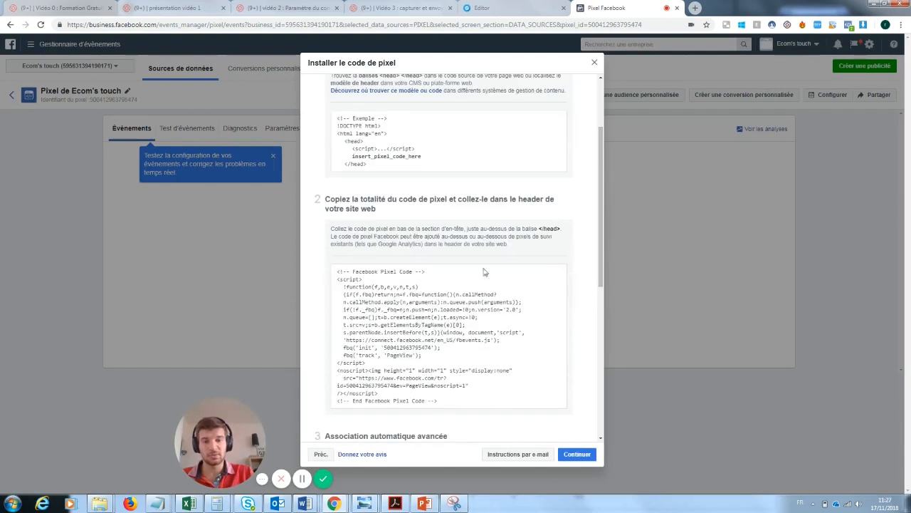
{"action": "left_click", "coordinate": [464, 334]}
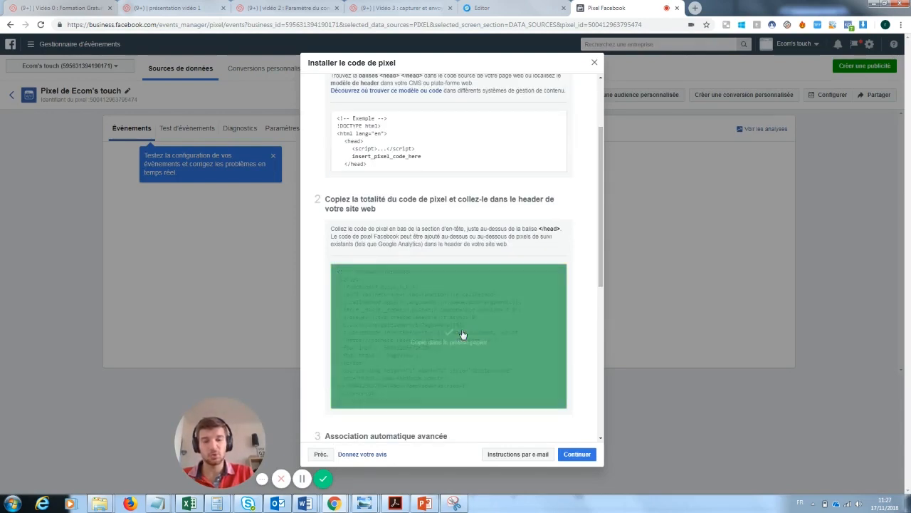
{"action": "left_click", "coordinate": [507, 8]}
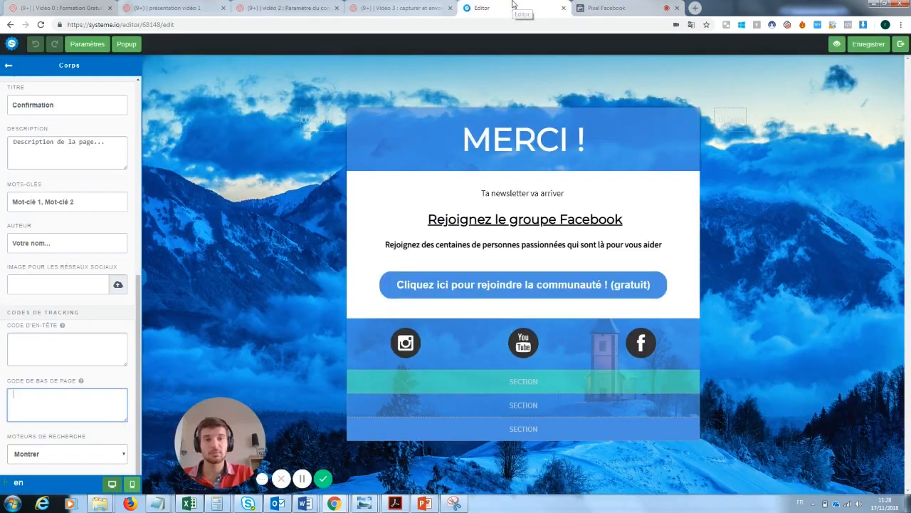
{"action": "left_click", "coordinate": [53, 342]}
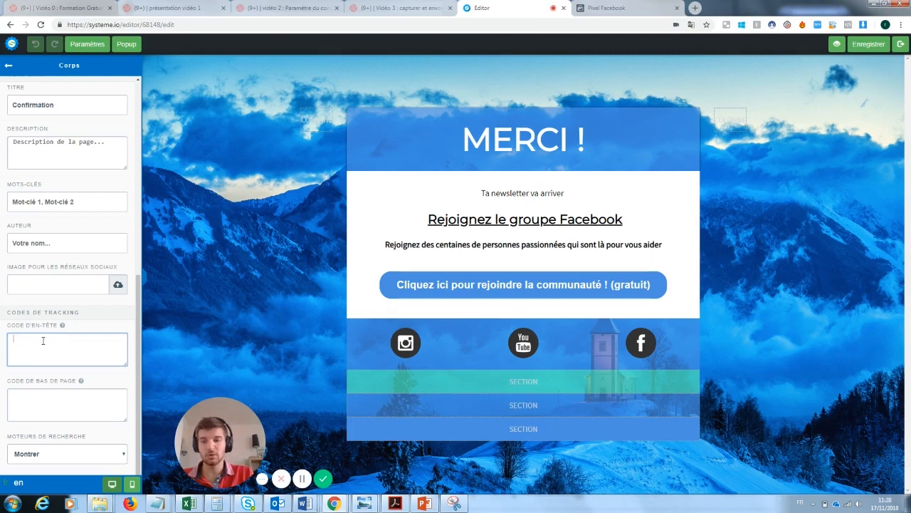
{"action": "key", "text": "ctrl+v"}
{"action": "left_click", "coordinate": [44, 405]}
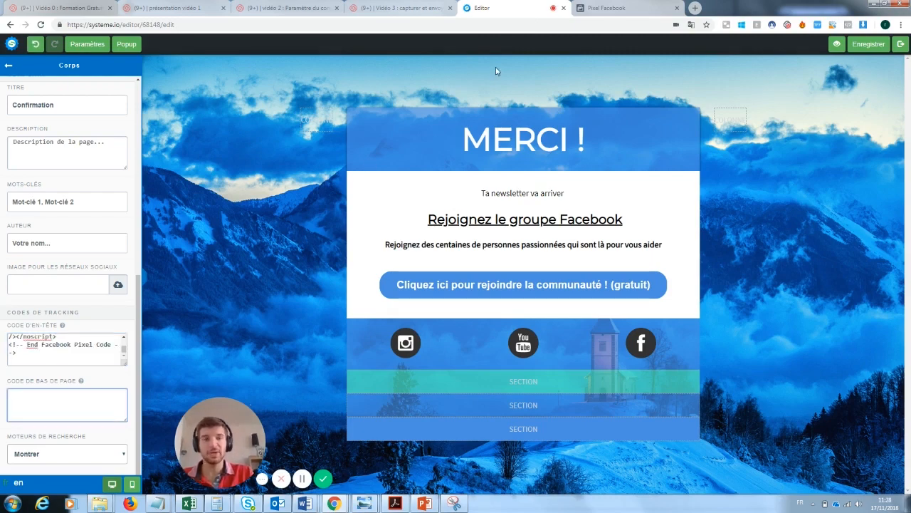
{"action": "left_click", "coordinate": [609, 8]}
{"action": "left_click_drag", "start_coordinate": [604, 247], "coordinate": [600, 364]}
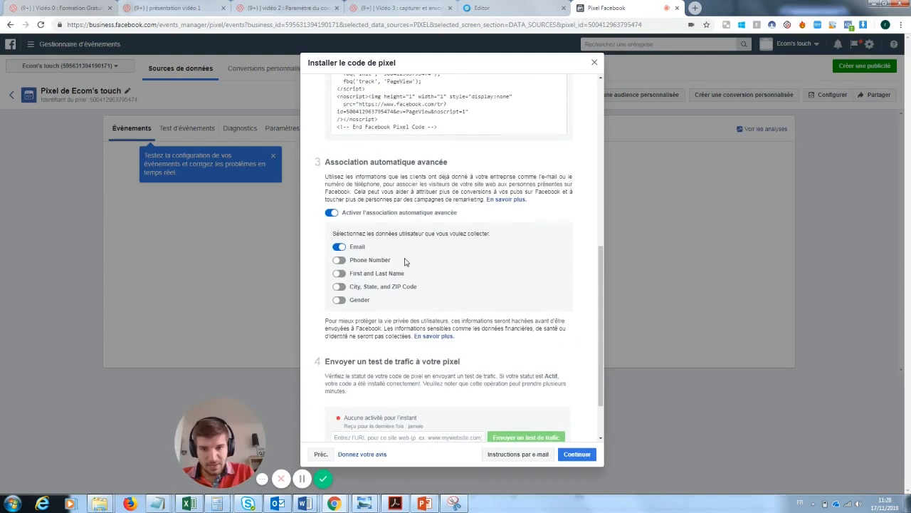
Keep advanced automatic matching on with only Email collected
{"action": "left_click", "coordinate": [341, 249]}
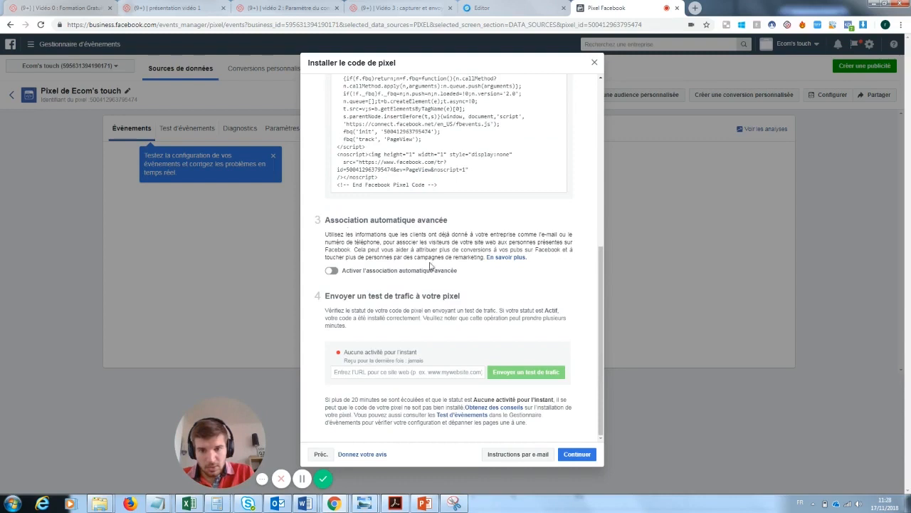
{"action": "left_click", "coordinate": [331, 271]}
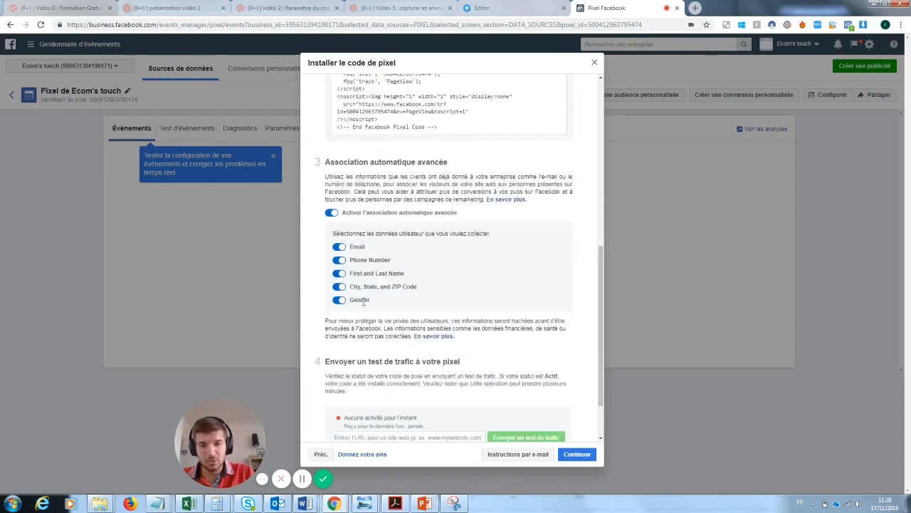
{"action": "left_click", "coordinate": [339, 260]}
{"action": "left_click", "coordinate": [339, 274]}
{"action": "left_click", "coordinate": [339, 287]}
{"action": "left_click", "coordinate": [339, 300]}
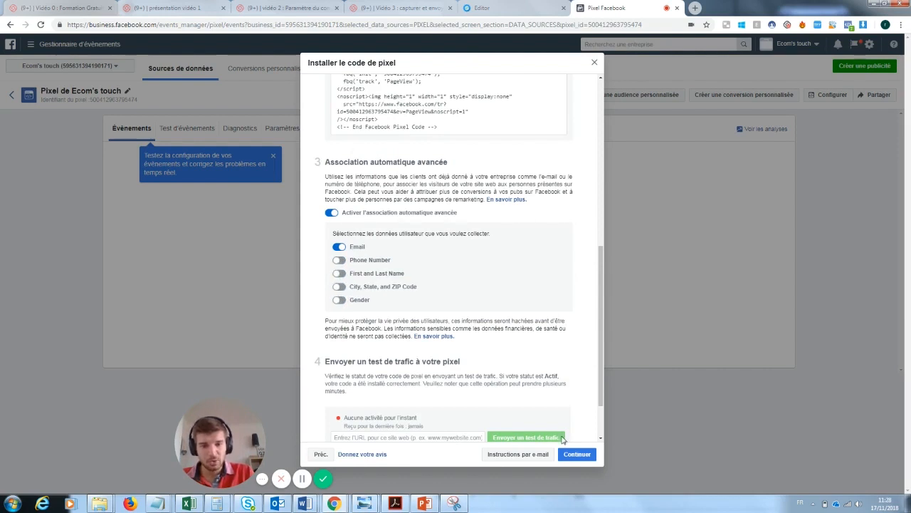
{"action": "left_click", "coordinate": [576, 454]}
Enable the Prospect (Lead) event, copy its code, and finish the pixel setup
{"action": "left_click", "coordinate": [332, 300]}
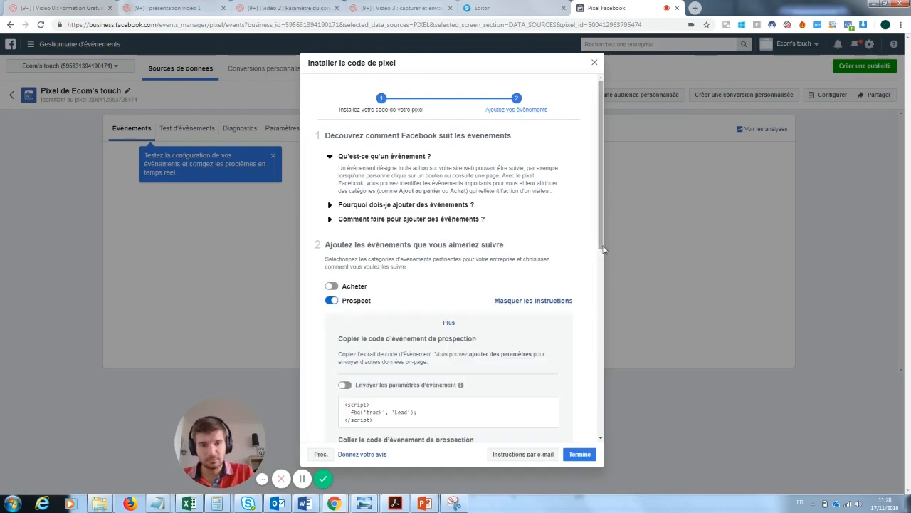
{"action": "scroll", "coordinate": [601, 249], "scroll_direction": "down", "scroll_amount": 3}
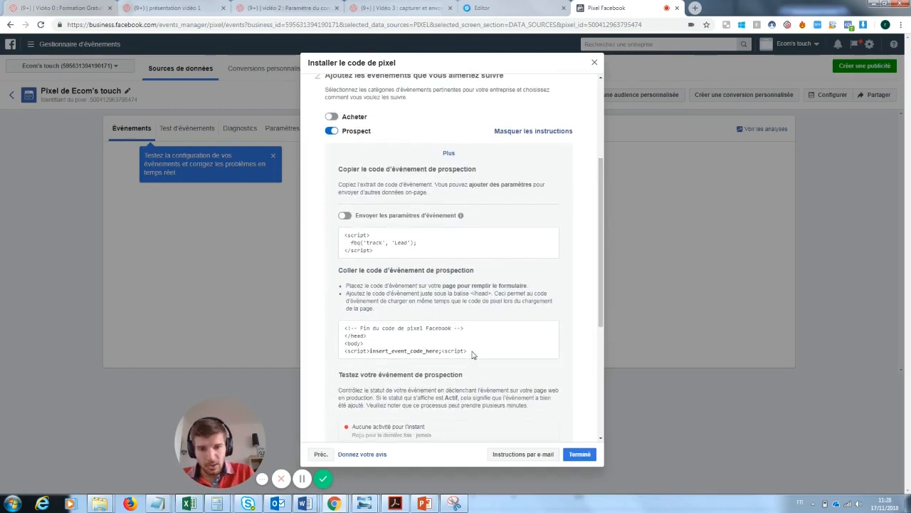
{"action": "left_click", "coordinate": [449, 242]}
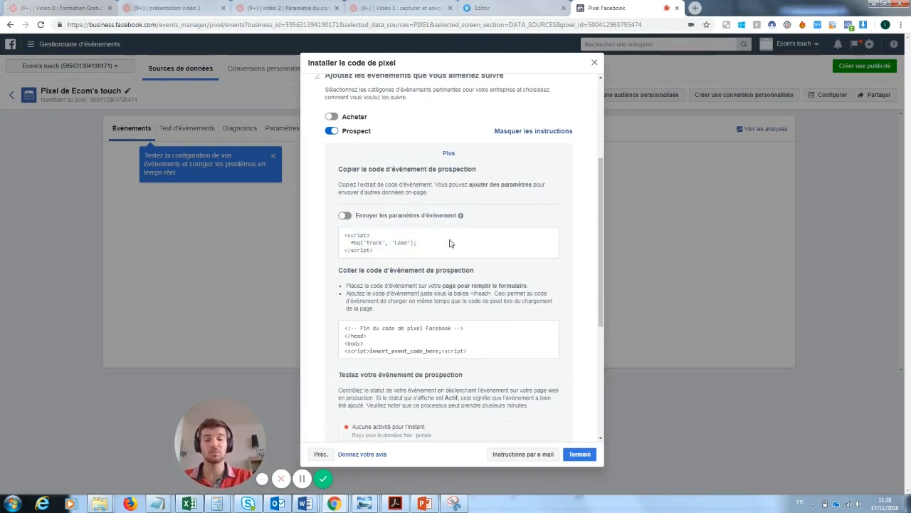
{"action": "left_click", "coordinate": [583, 454]}
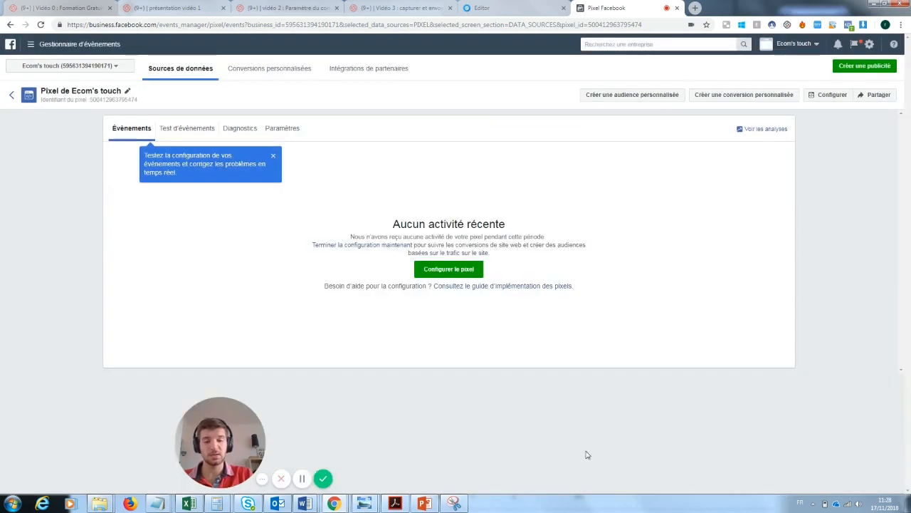
Paste the fbq Lead event snippet into the Confirmation page's footer code, save, and exit the editor
{"action": "left_click", "coordinate": [514, 10]}
{"action": "left_click", "coordinate": [74, 406]}
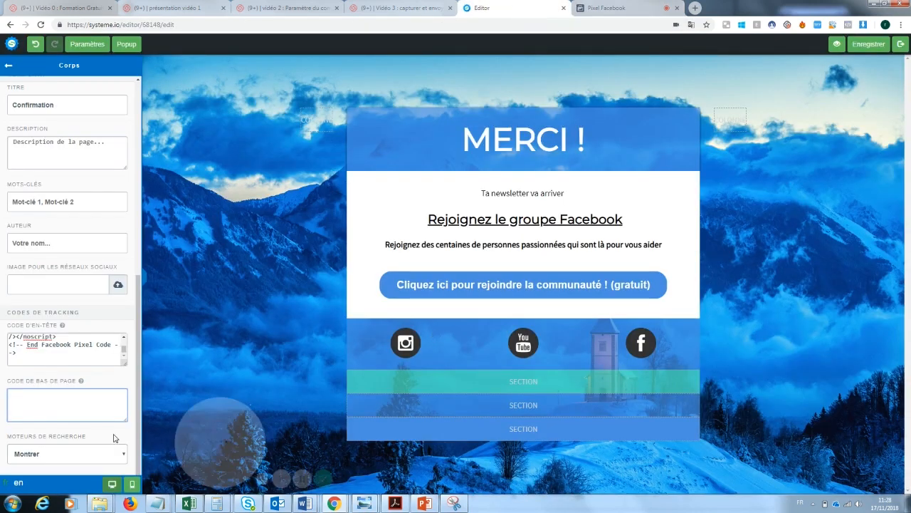
{"action": "type", "text": "<script>   fbq('track', 'Lead'); </script>"}
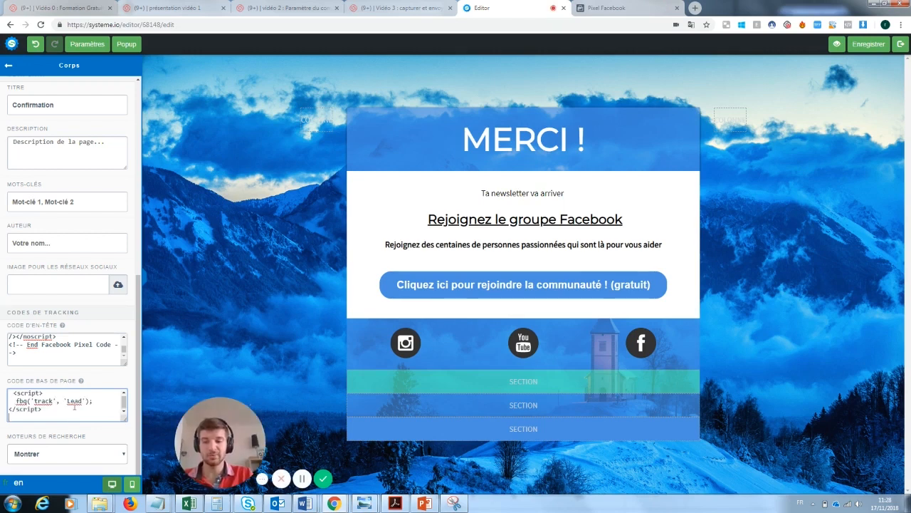
{"action": "left_click", "coordinate": [870, 45]}
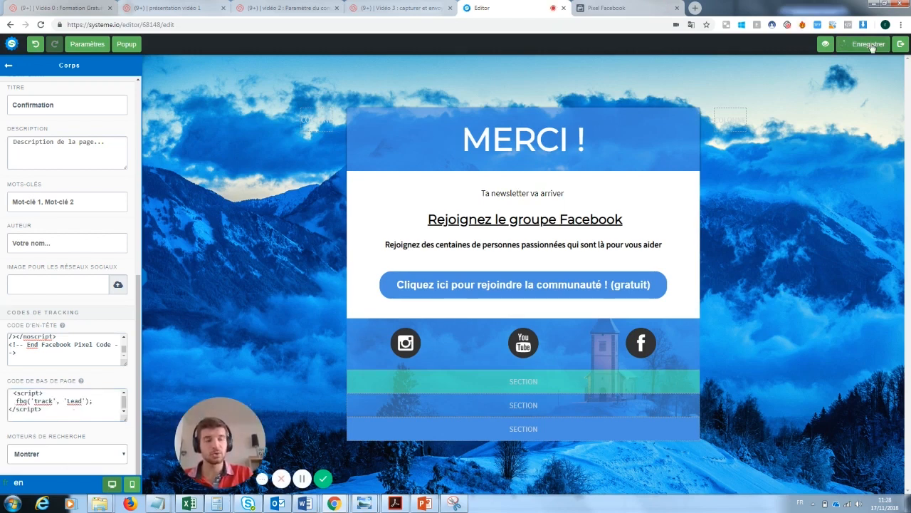
{"action": "left_click", "coordinate": [901, 44]}
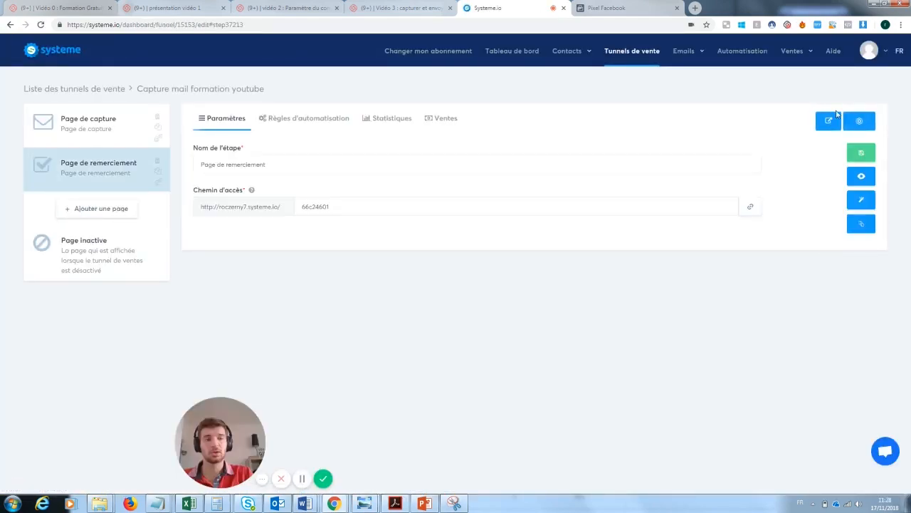
Preview the live thank-you page and confirm in Pixel Helper that PageView and Lead events fire
{"action": "left_click", "coordinate": [863, 178]}
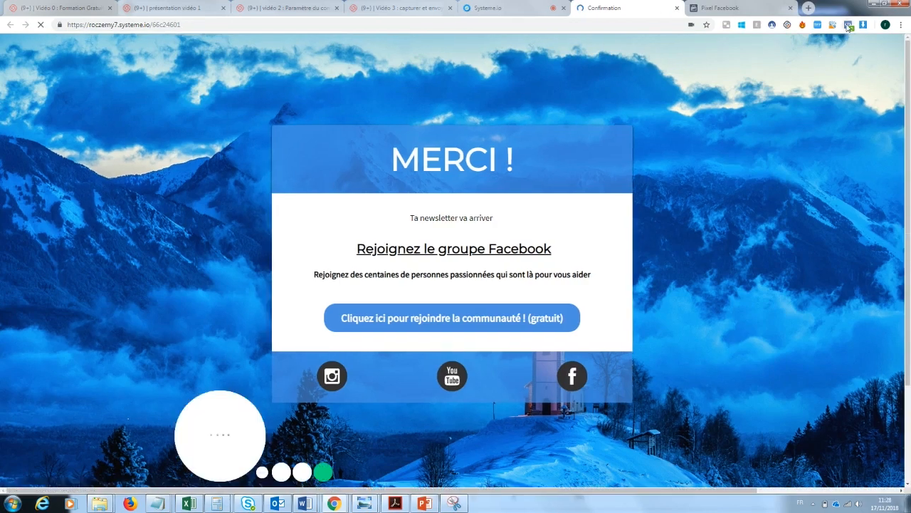
{"action": "left_click", "coordinate": [847, 25]}
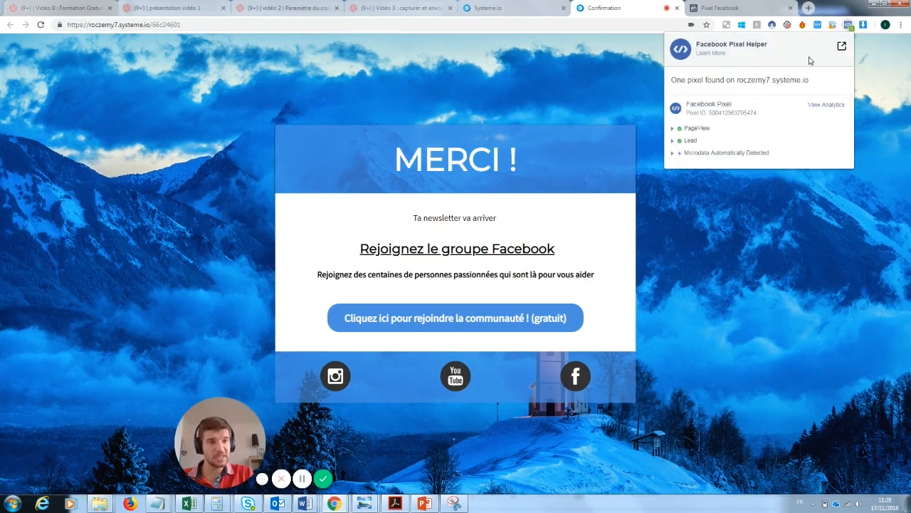
{"action": "left_click", "coordinate": [698, 130]}
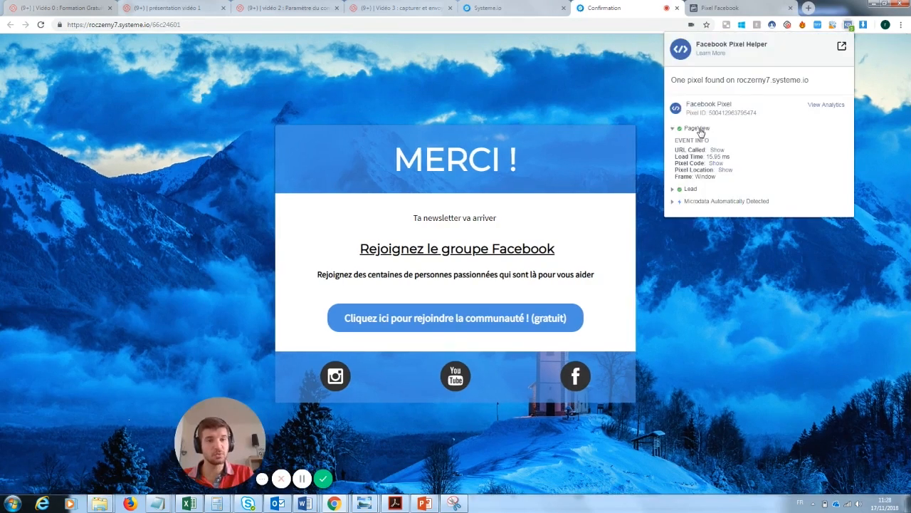
{"action": "left_click", "coordinate": [688, 190]}
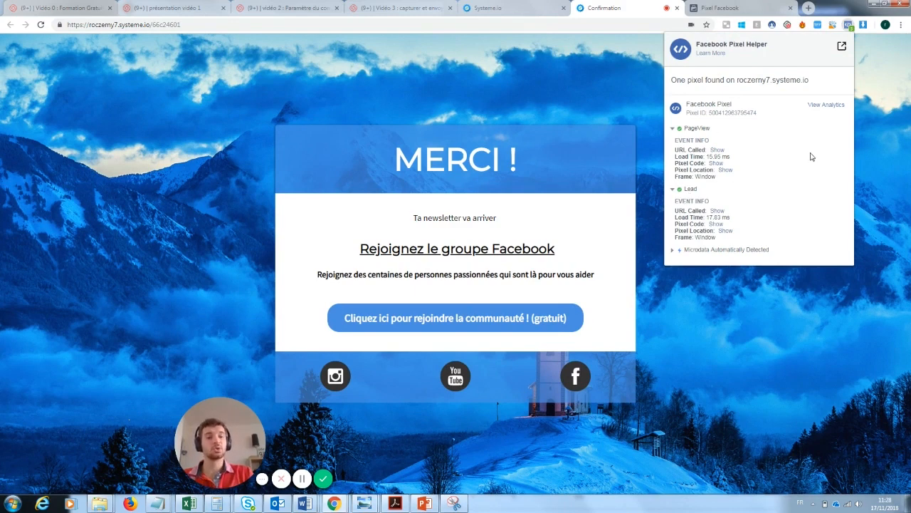
{"action": "left_click", "coordinate": [848, 27]}
{"action": "mouse_move", "coordinate": [229, 411]}
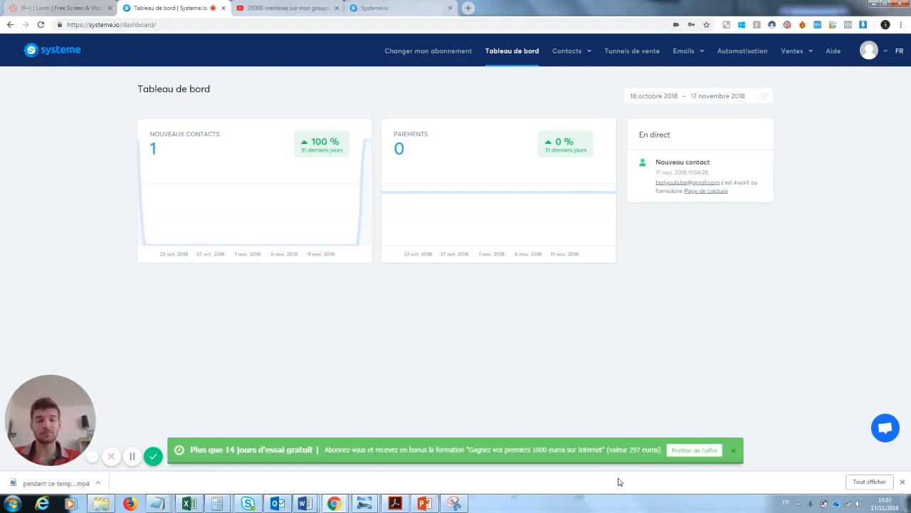
Dismiss the green free-trial banner on the dashboard and open the Ventes sales menu
{"action": "left_click", "coordinate": [733, 450]}
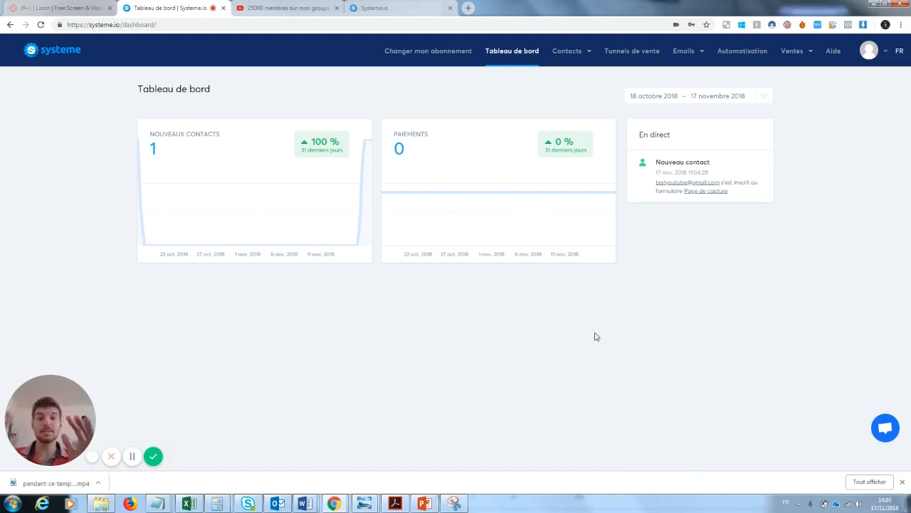
{"action": "left_click", "coordinate": [793, 52]}
Create course 'Test youtube 2' with description 'test youtube' and access path Testyoutube2
{"action": "left_click", "coordinate": [775, 131]}
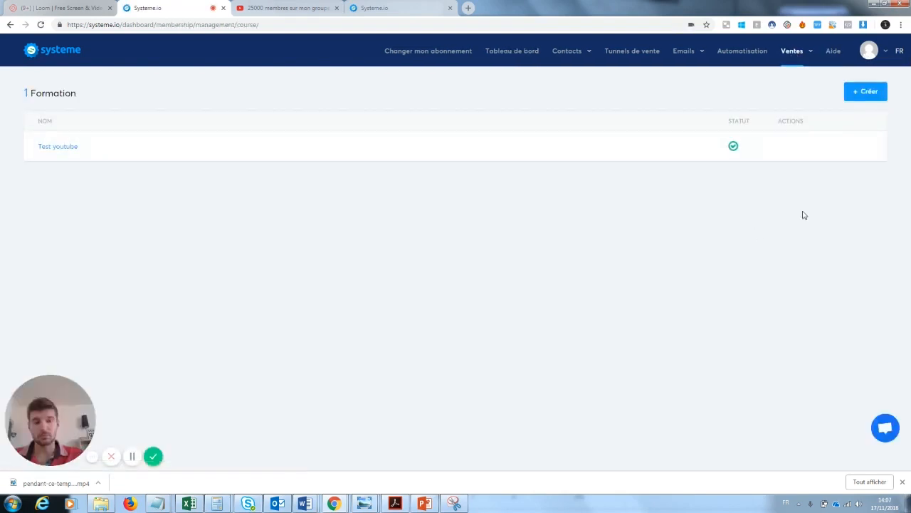
{"action": "left_click", "coordinate": [863, 94]}
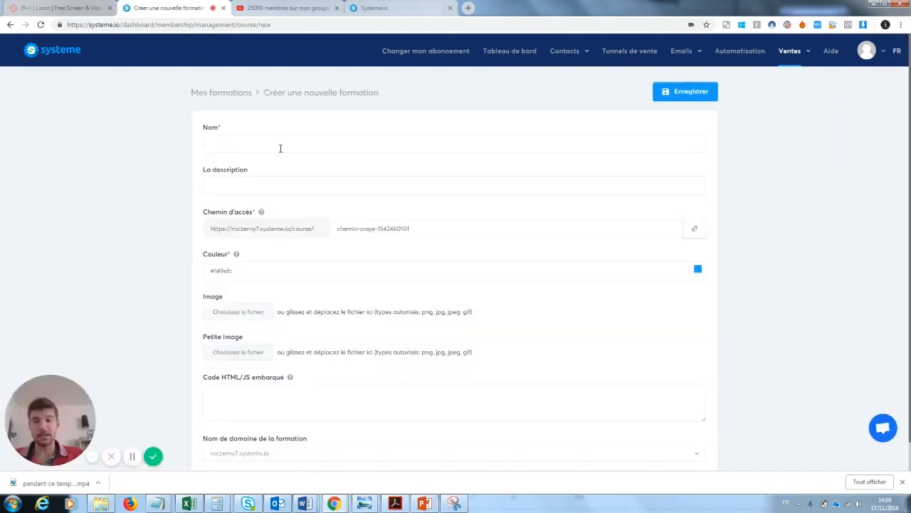
{"action": "left_click", "coordinate": [271, 145]}
{"action": "left_click", "coordinate": [260, 161]}
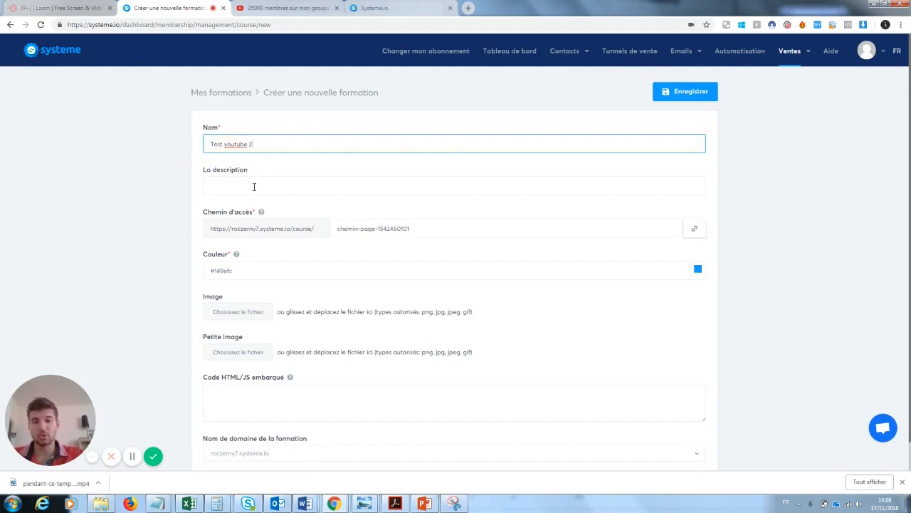
{"action": "left_click", "coordinate": [254, 186]}
{"action": "left_click", "coordinate": [232, 207]}
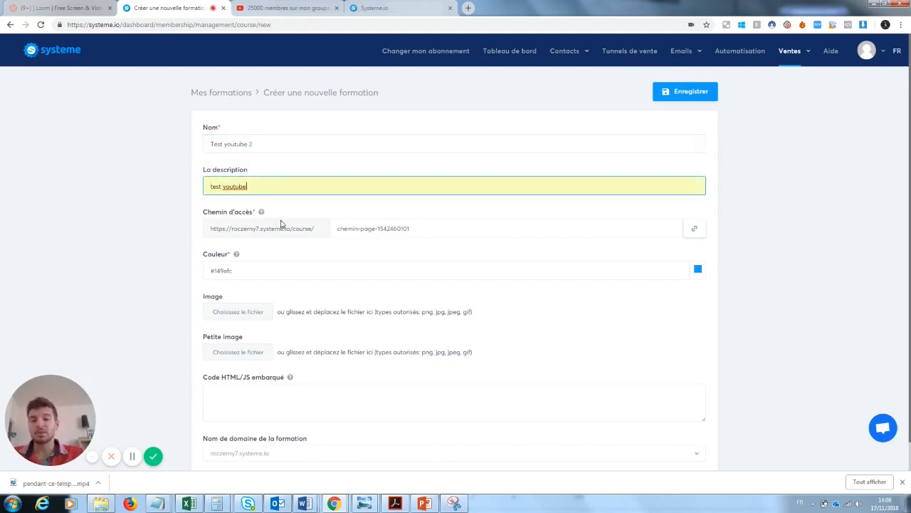
{"action": "left_click_drag", "start_coordinate": [447, 234], "coordinate": [339, 237]}
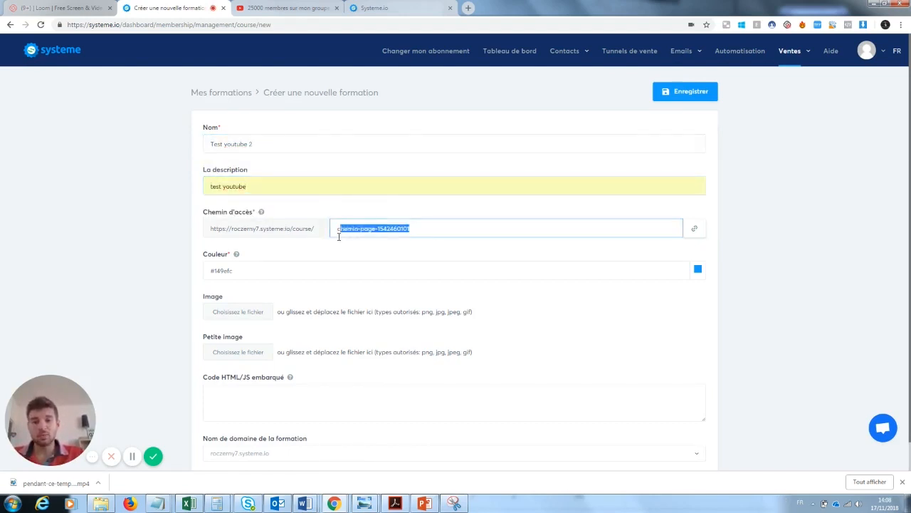
{"action": "type", "text": "Test"}
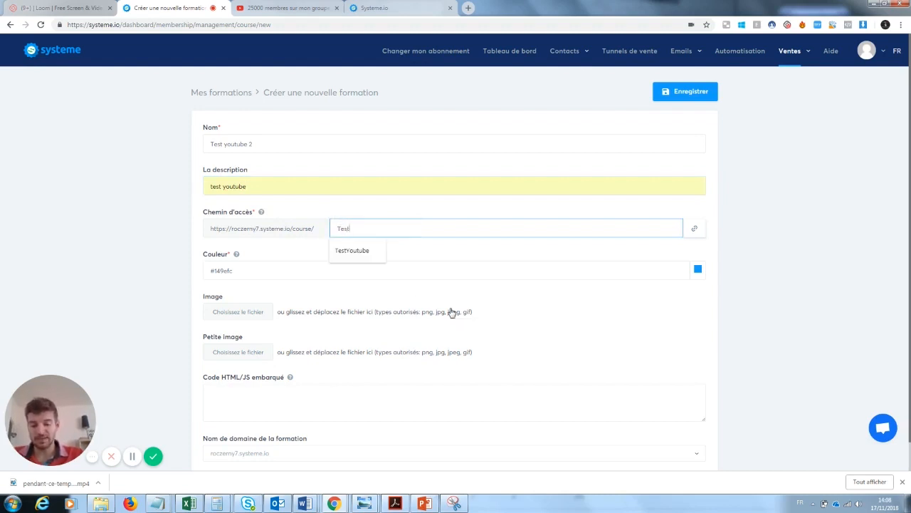
{"action": "type", "text": "youtube2"}
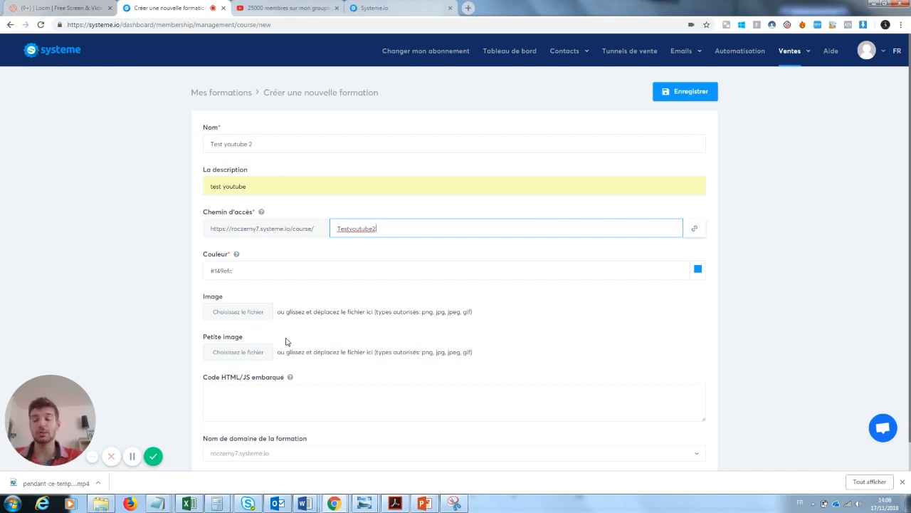
{"action": "left_click", "coordinate": [698, 95]}
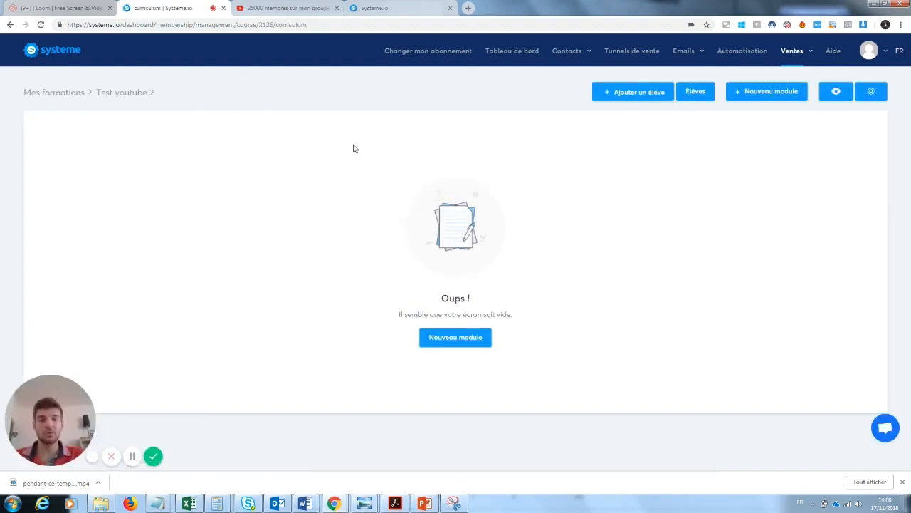
Add Module 1 to the Test youtube 2 curriculum
{"action": "left_click", "coordinate": [461, 342]}
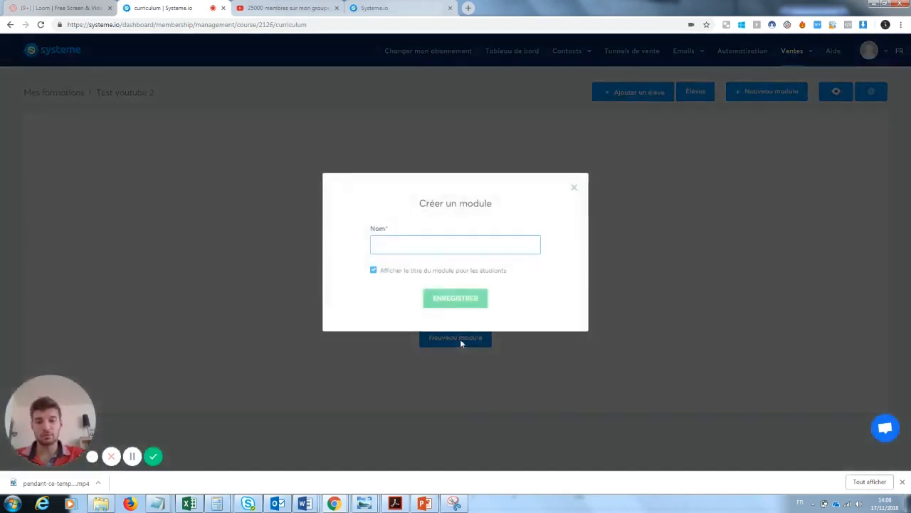
{"action": "type", "text": "Module 1"}
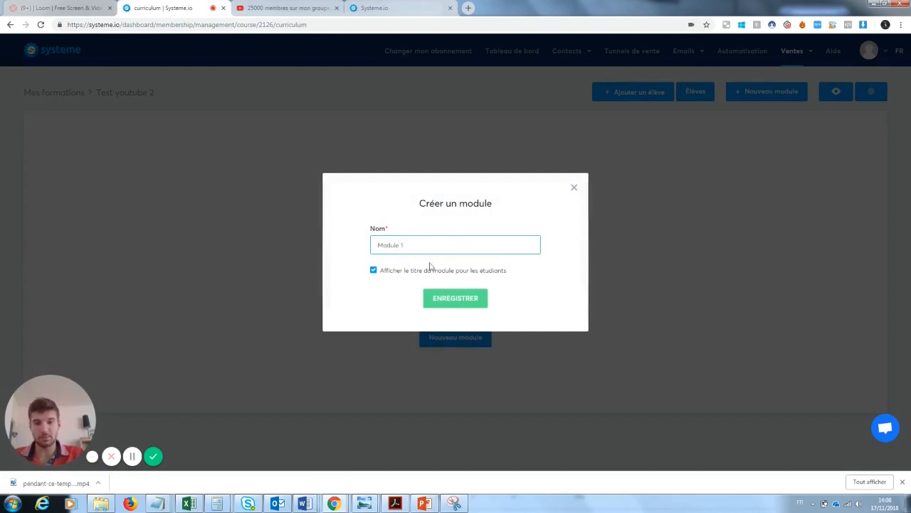
{"action": "left_click", "coordinate": [458, 299]}
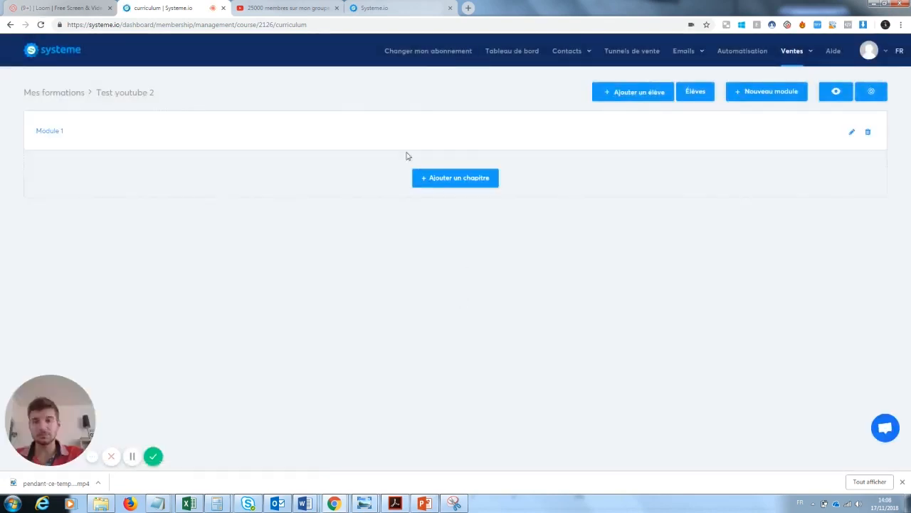
Add Chapitre 1 to Module 1 with a zero-day access delay and return to the curriculum
{"action": "left_click", "coordinate": [475, 187]}
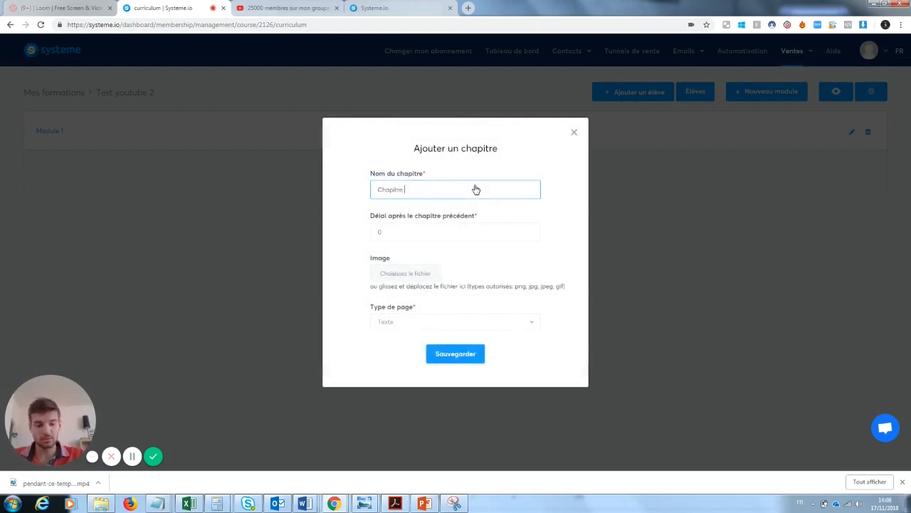
{"action": "left_click", "coordinate": [456, 353]}
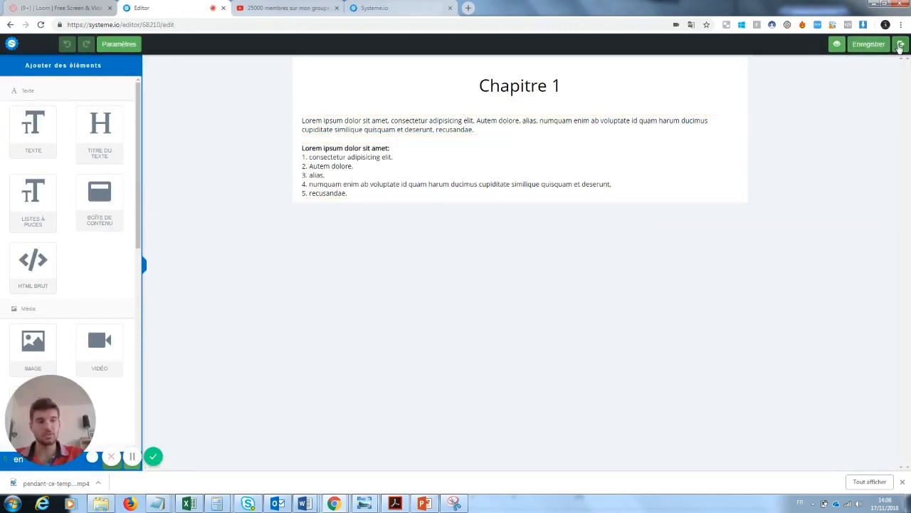
{"action": "left_click", "coordinate": [900, 45]}
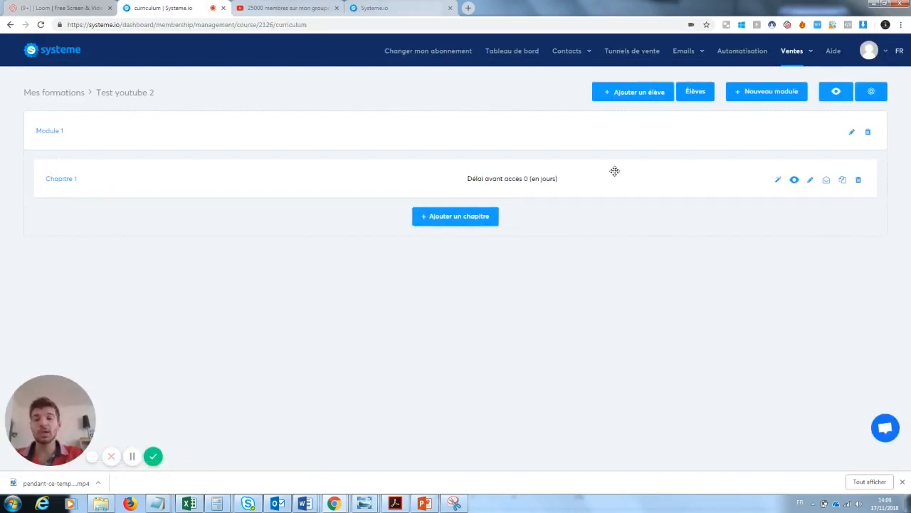
Add Module 2 to the curriculum and preview the Test youtube 2 course as a student
{"action": "left_click", "coordinate": [763, 97]}
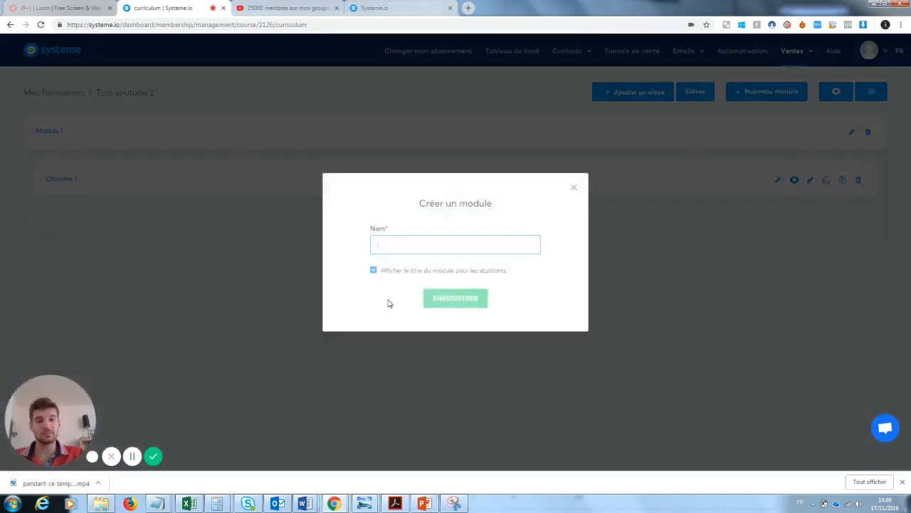
{"action": "type", "text": "Module 2"}
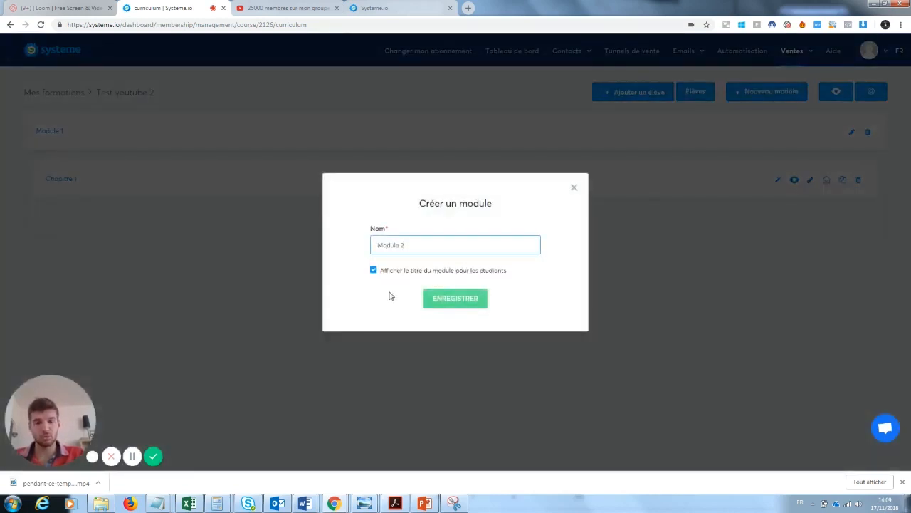
{"action": "left_click", "coordinate": [452, 299]}
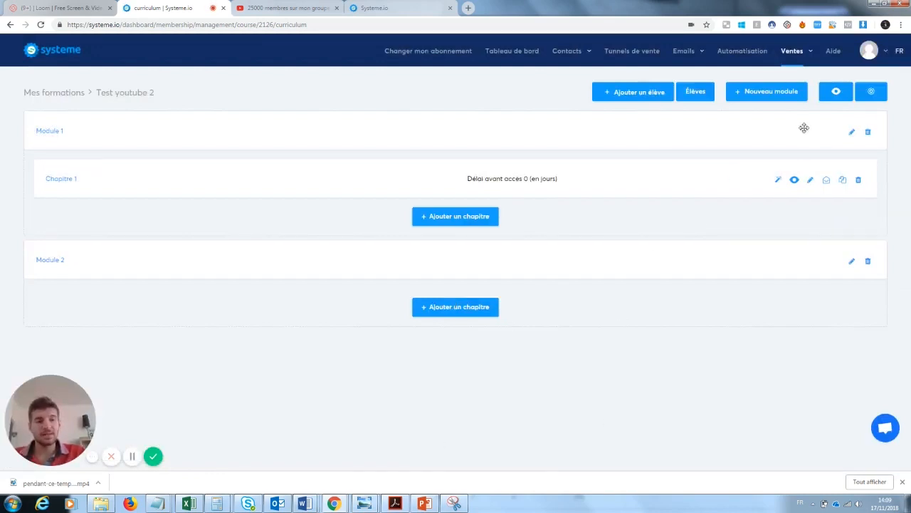
{"action": "left_click", "coordinate": [837, 93]}
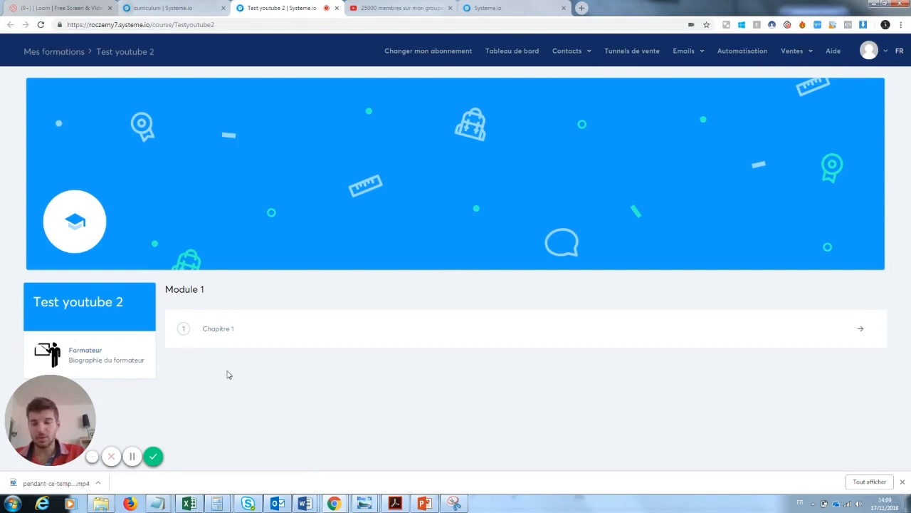
View Chapitre 1 in the preview, then reopen the Test youtube 2 curriculum from Mes formations
{"action": "left_click", "coordinate": [182, 332]}
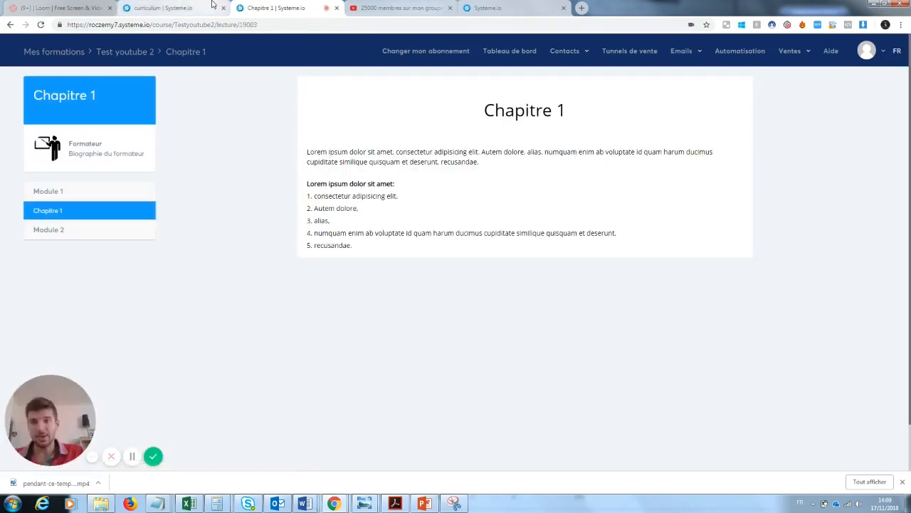
{"action": "mouse_move", "coordinate": [768, 57]}
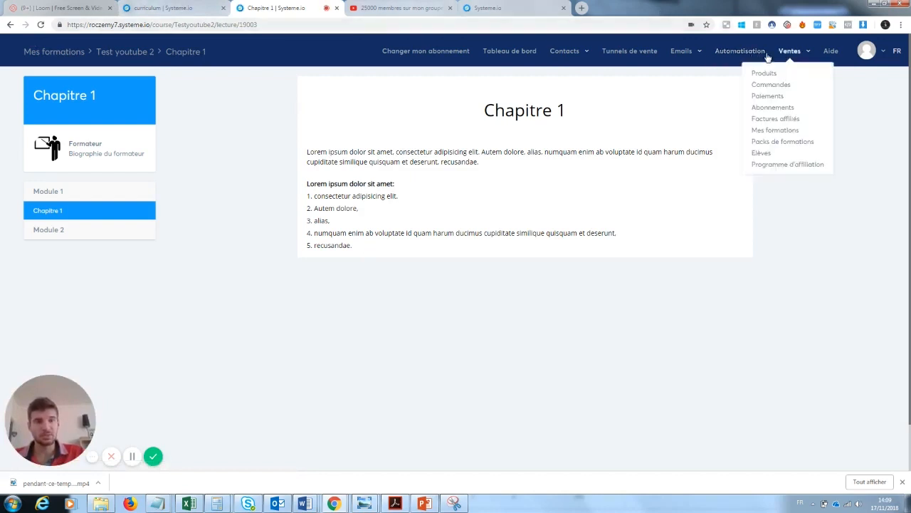
{"action": "left_click", "coordinate": [791, 130]}
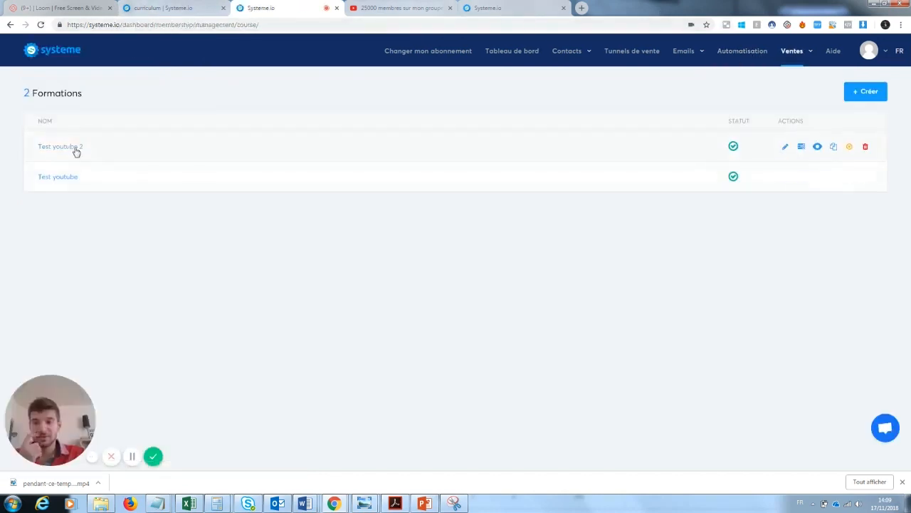
{"action": "left_click", "coordinate": [74, 150]}
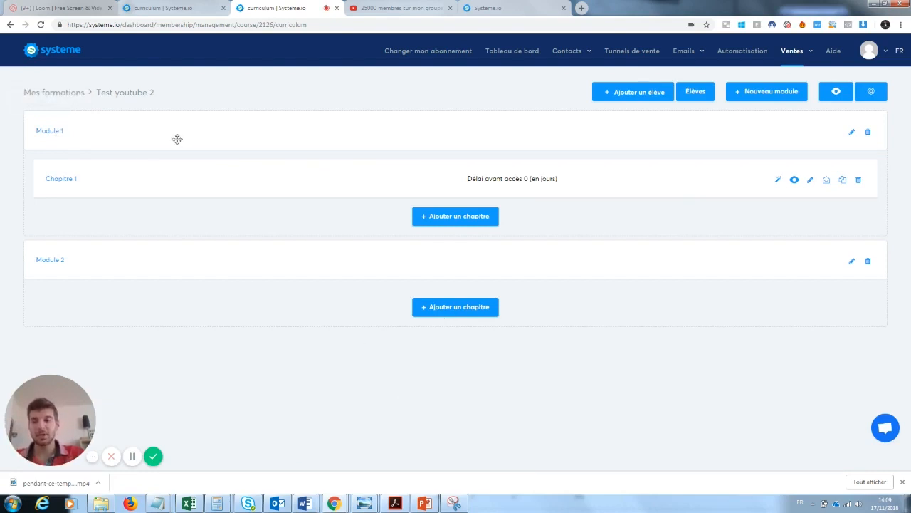
Open Chapitre 1 for editing and add a Vidéo element below its text
{"action": "left_click", "coordinate": [61, 179]}
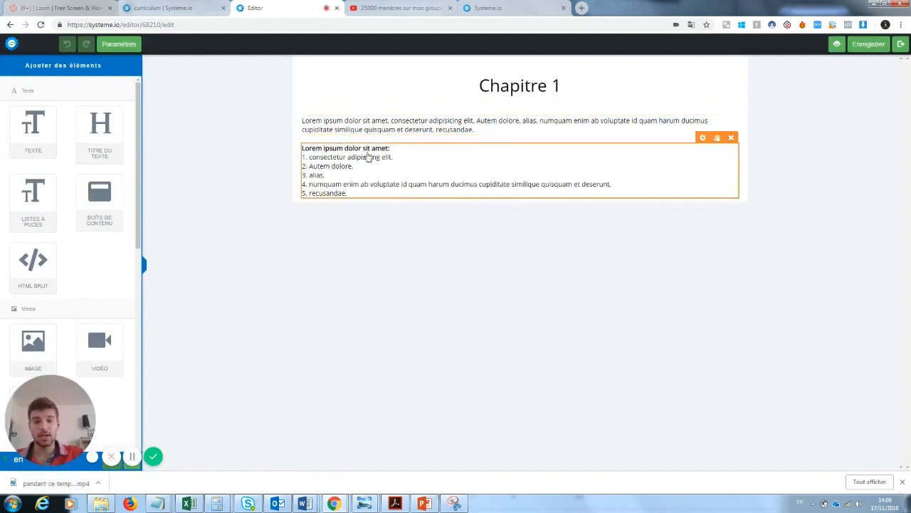
{"action": "left_click_drag", "start_coordinate": [48, 415], "coordinate": [208, 418]}
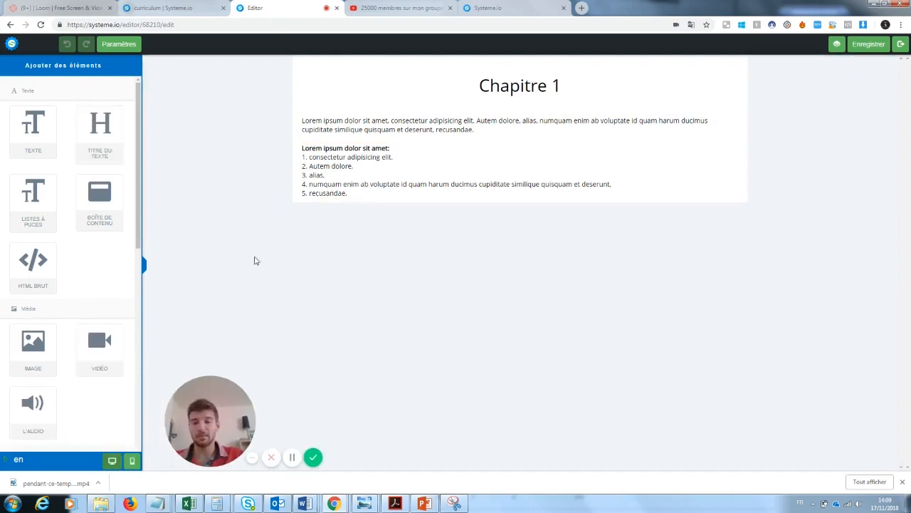
{"action": "left_click_drag", "start_coordinate": [140, 216], "coordinate": [139, 239]}
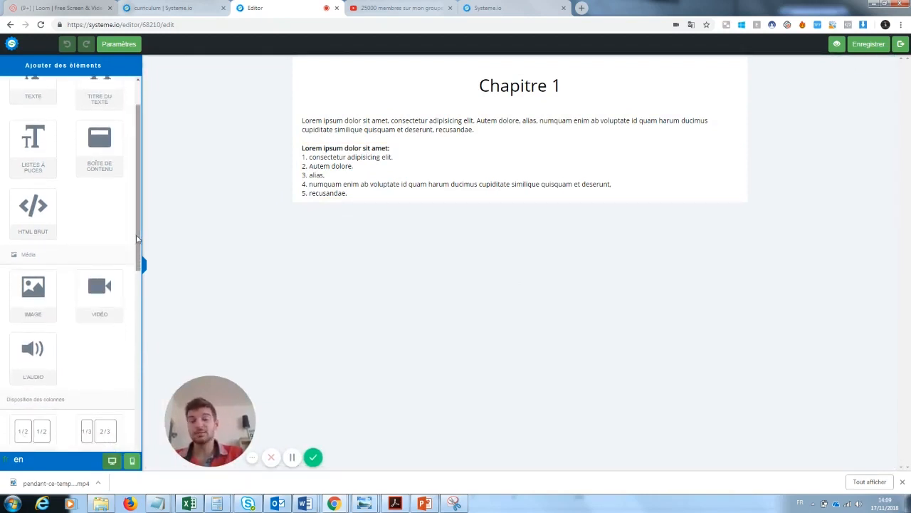
{"action": "left_click_drag", "start_coordinate": [103, 290], "coordinate": [462, 209]}
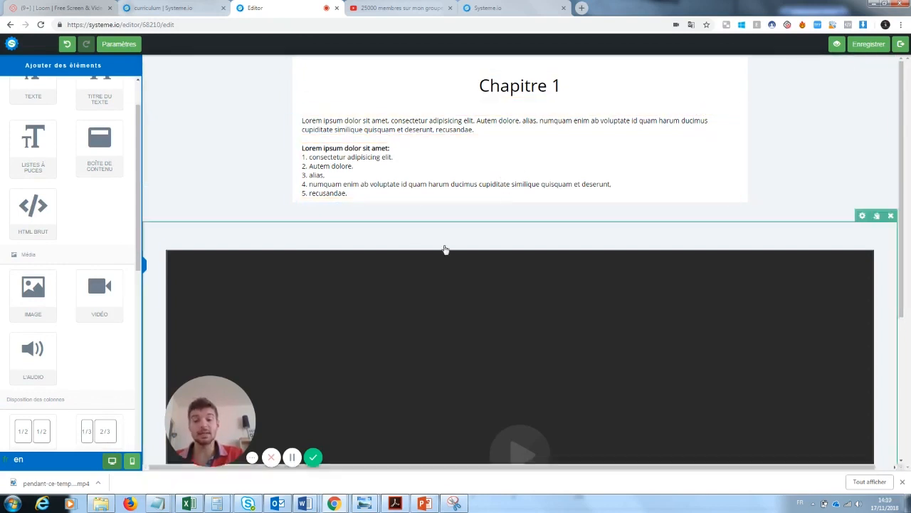
{"action": "scroll", "coordinate": [898, 156], "scroll_direction": "down", "scroll_amount": 2}
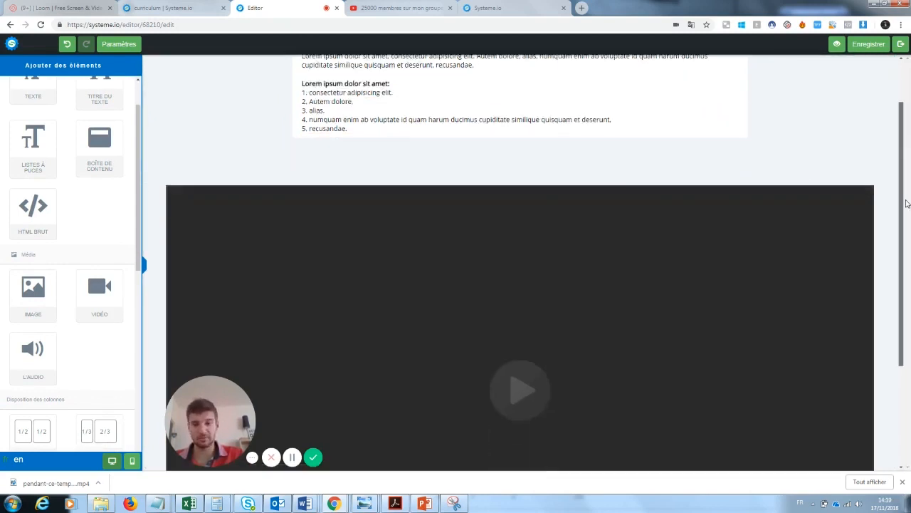
{"action": "left_click_drag", "start_coordinate": [214, 396], "coordinate": [61, 383]}
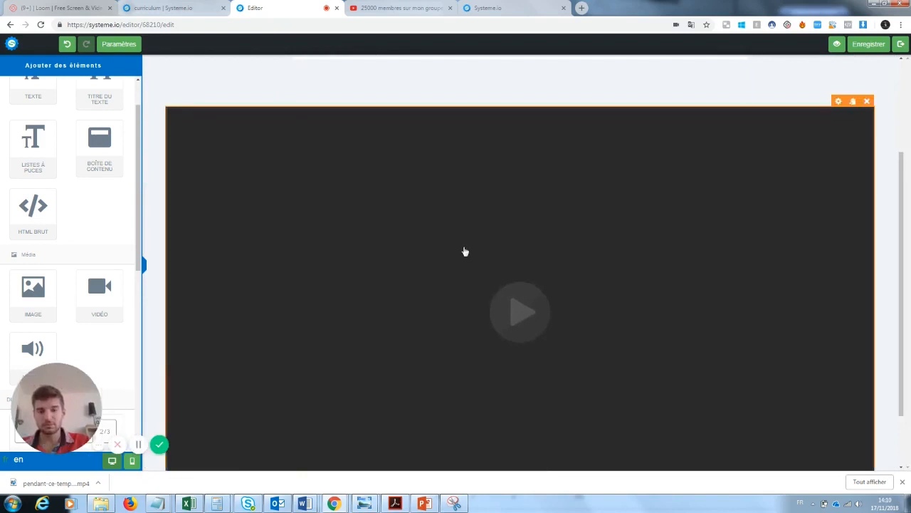
{"action": "left_click", "coordinate": [839, 102]}
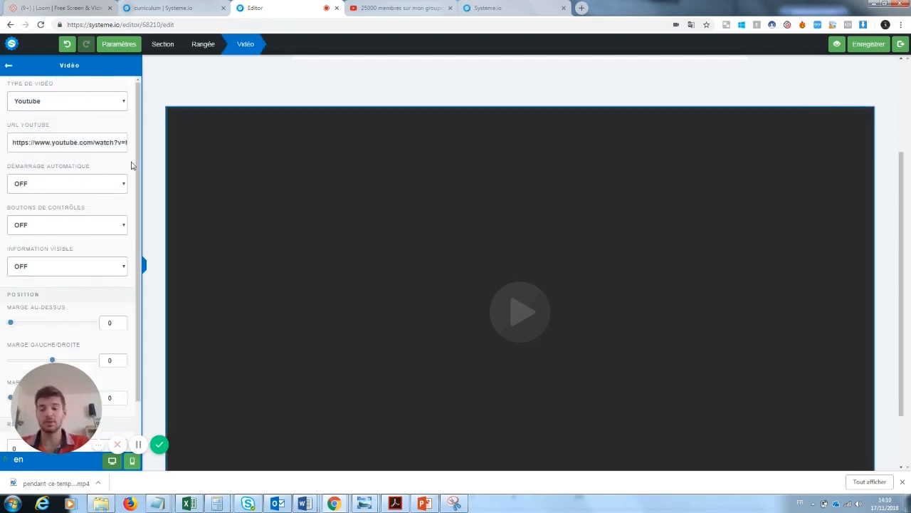
Copy the YouTube video's address into the block's URL YOUTUBE field, save, and exit the editor
{"action": "left_click", "coordinate": [398, 7]}
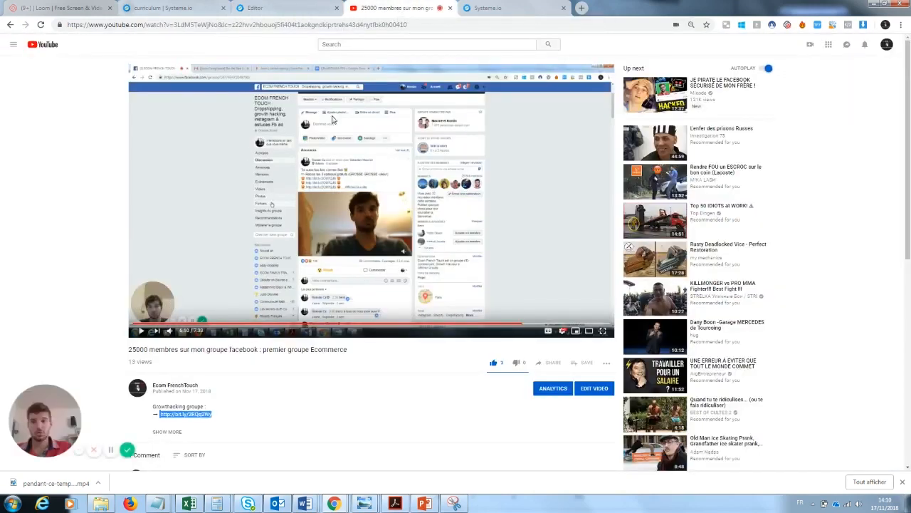
{"action": "left_click", "coordinate": [274, 25]}
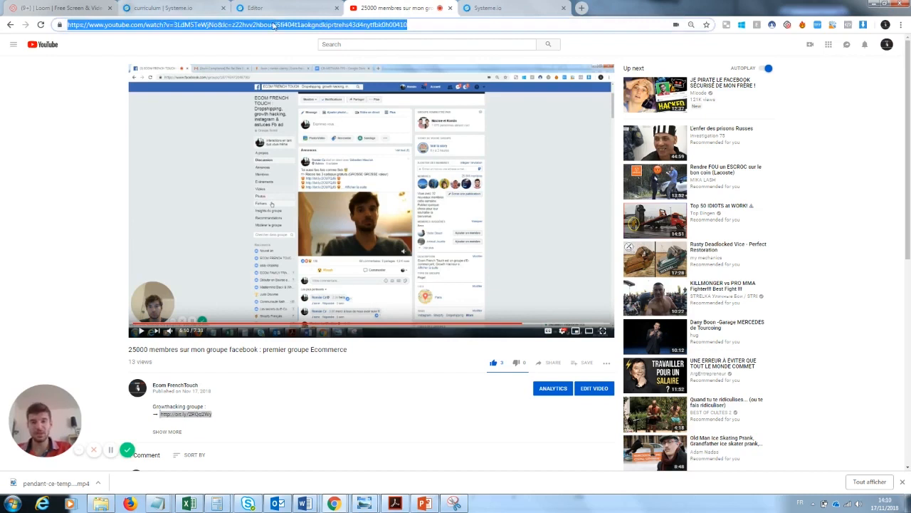
{"action": "left_click", "coordinate": [292, 10]}
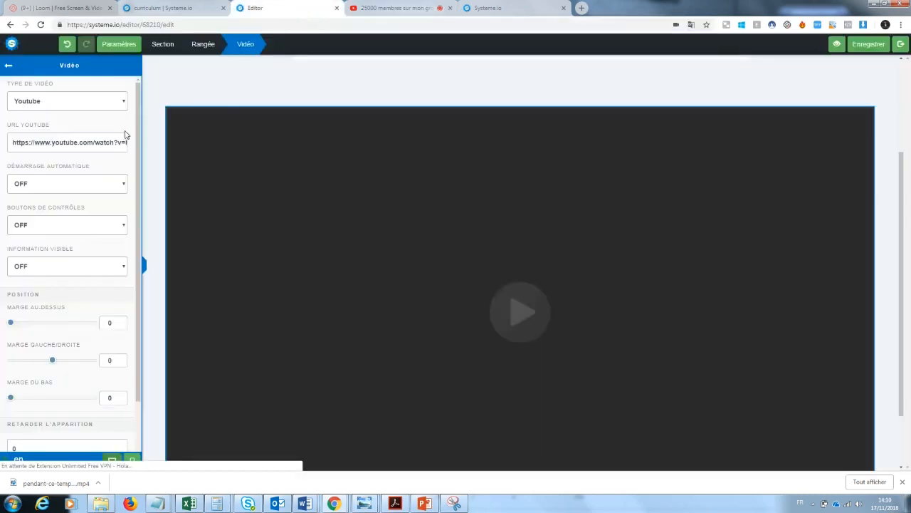
{"action": "double_click", "coordinate": [57, 142]}
{"action": "key", "text": "ctrl+a"}
{"action": "key", "text": "BackSpace"}
{"action": "key", "text": "ctrl+v"}
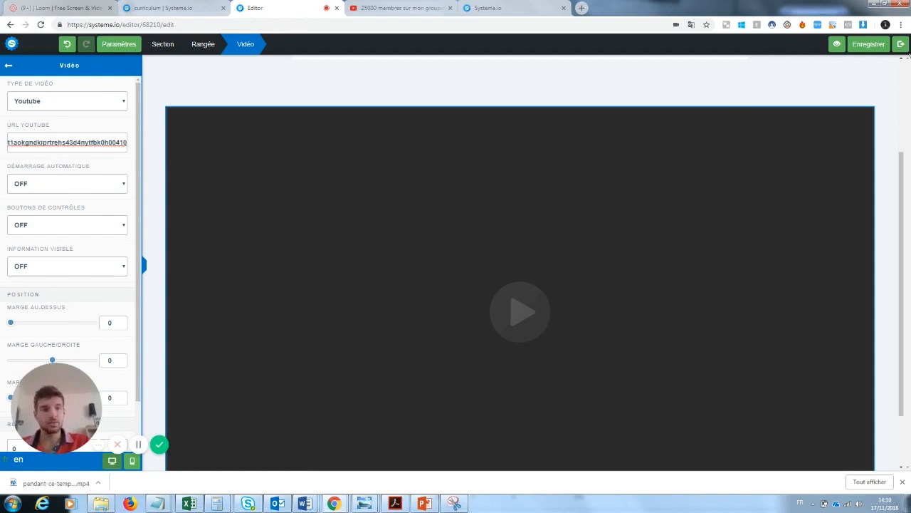
{"action": "left_click", "coordinate": [878, 43]}
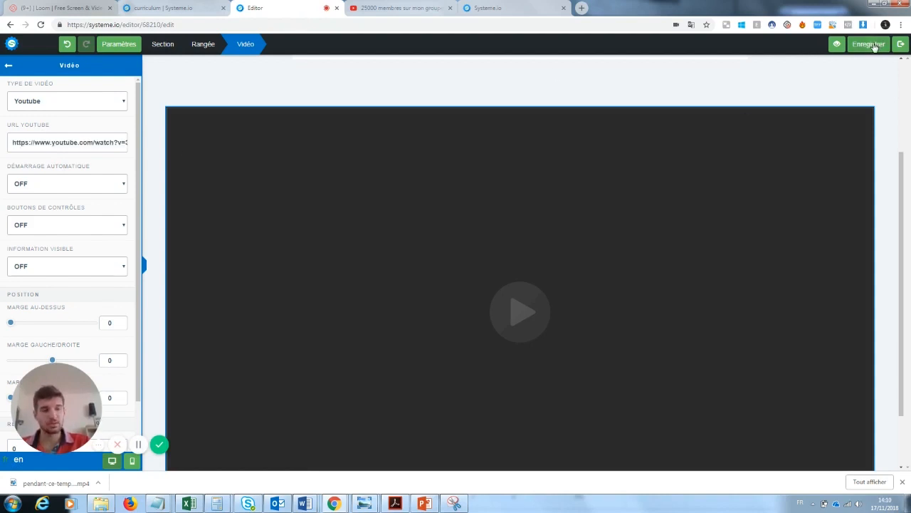
{"action": "left_click", "coordinate": [899, 45]}
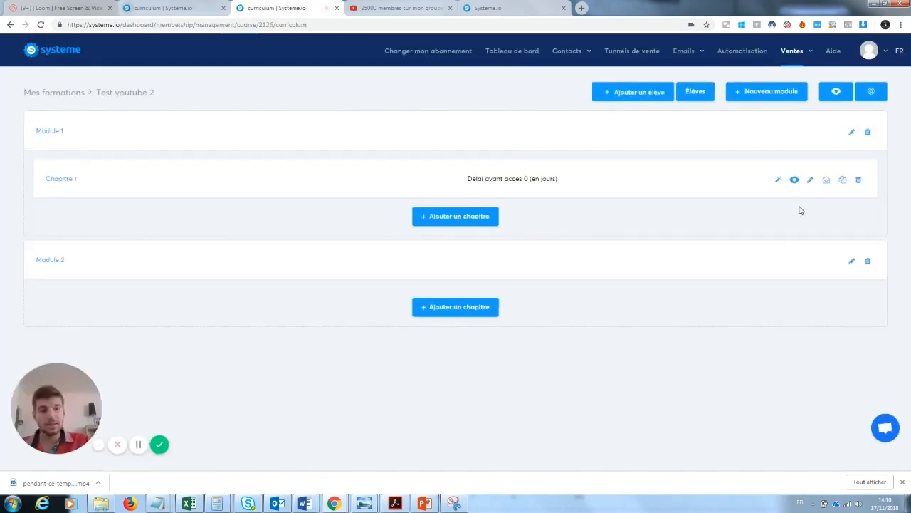
{"action": "left_click", "coordinate": [795, 180]}
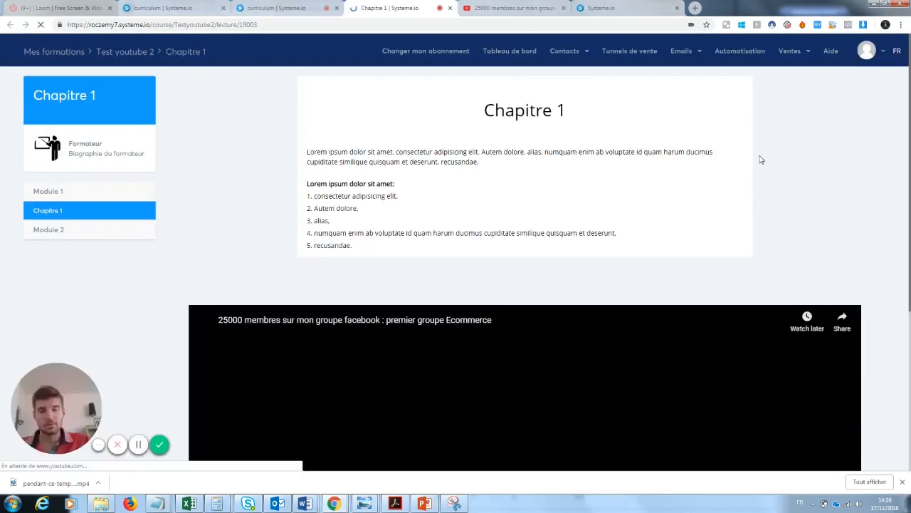
{"action": "mouse_move", "coordinate": [909, 93]}
{"action": "left_mouse_down"}
{"action": "mouse_move", "coordinate": [905, 249]}
{"action": "mouse_move", "coordinate": [908, 93]}
{"action": "left_mouse_up"}
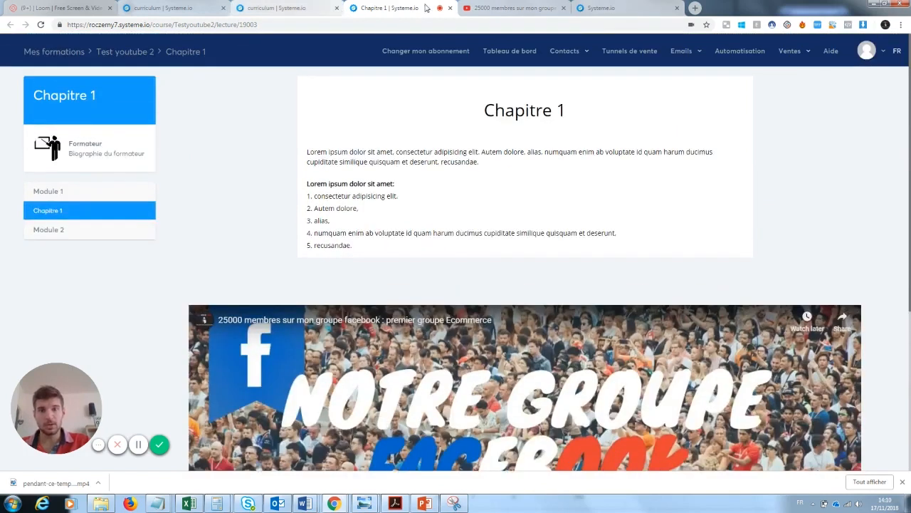
{"action": "left_click", "coordinate": [450, 8]}
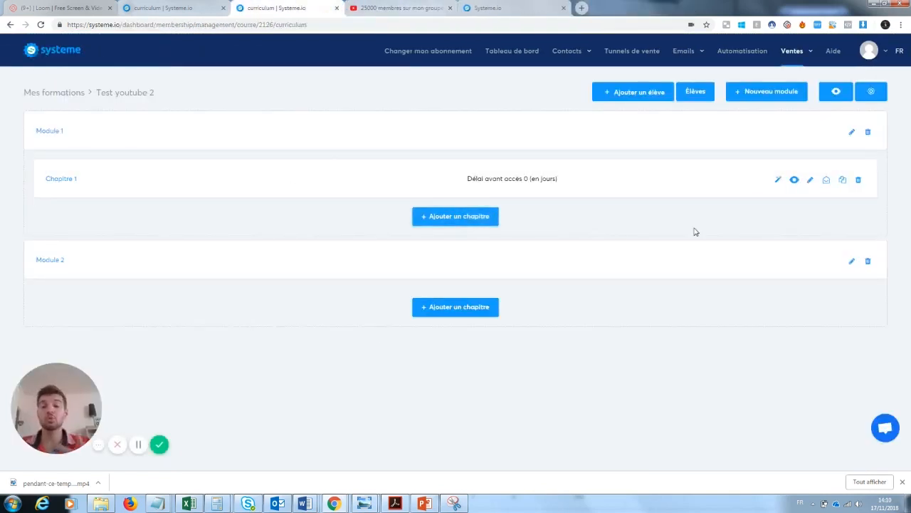
Reopen Chapitre 1 and drop a button element below the embedded video
{"action": "left_click", "coordinate": [779, 181]}
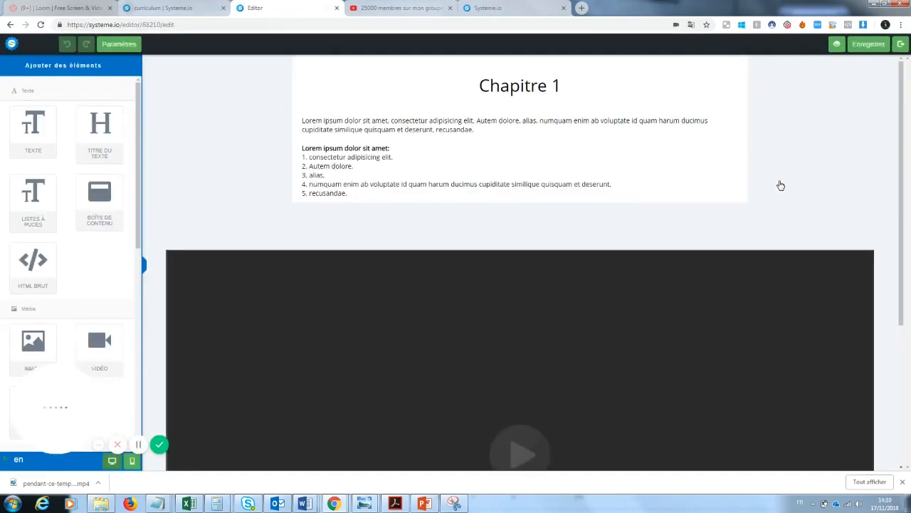
{"action": "left_click_drag", "start_coordinate": [904, 126], "coordinate": [895, 244]}
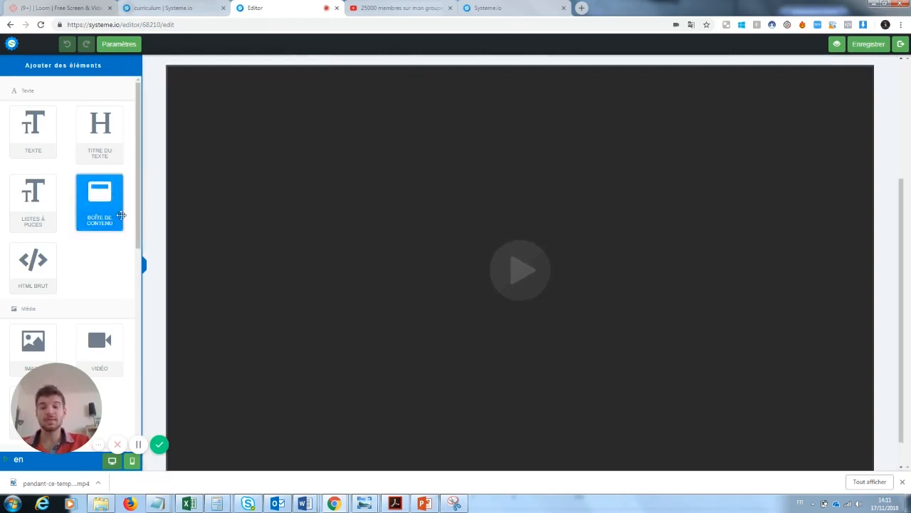
{"action": "scroll", "coordinate": [520, 285], "scroll_direction": "down", "scroll_amount": 1}
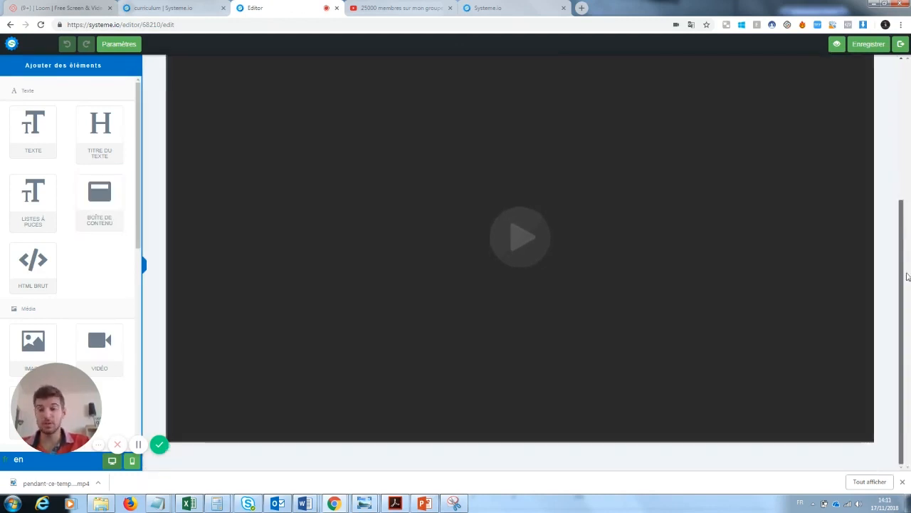
{"action": "mouse_move", "coordinate": [57, 397]}
{"action": "left_click_drag", "start_coordinate": [57, 396], "coordinate": [203, 407]}
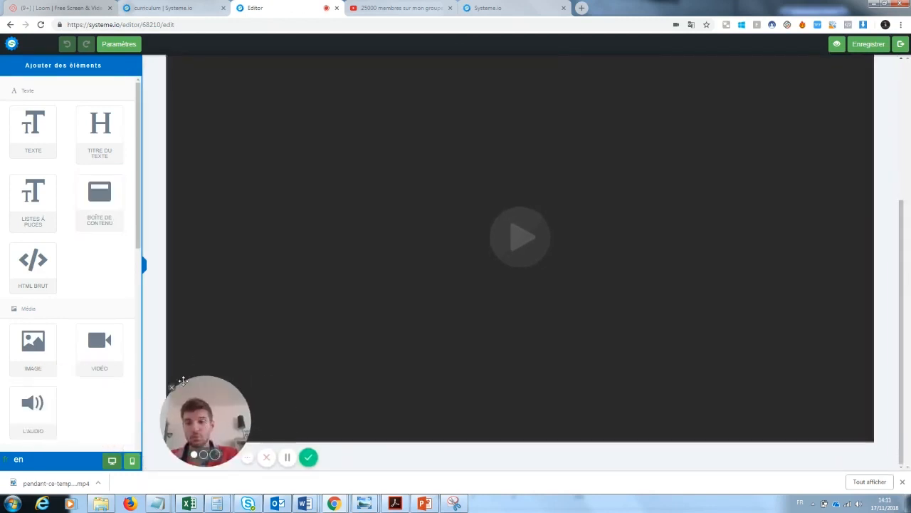
{"action": "scroll", "coordinate": [132, 315], "scroll_direction": "down", "scroll_amount": 3}
{"action": "scroll", "coordinate": [121, 356], "scroll_direction": "down", "scroll_amount": 3}
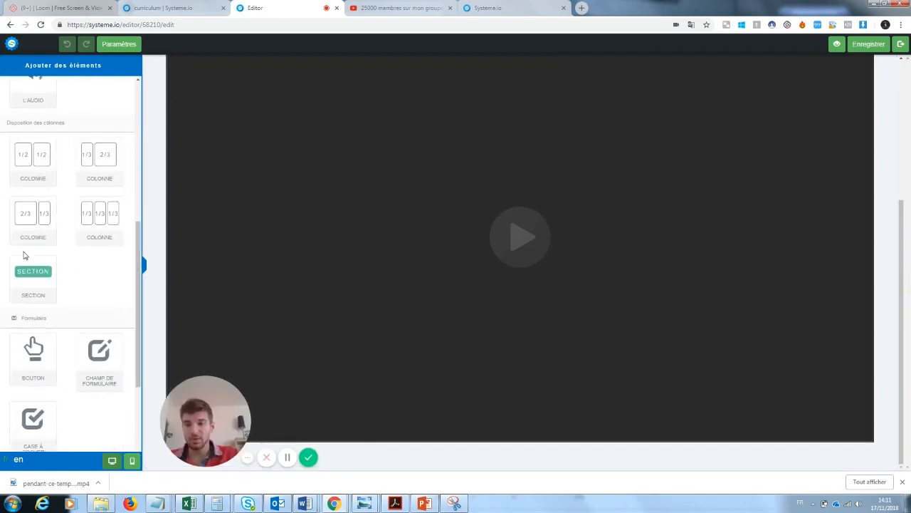
{"action": "left_click_drag", "start_coordinate": [33, 351], "coordinate": [445, 451]}
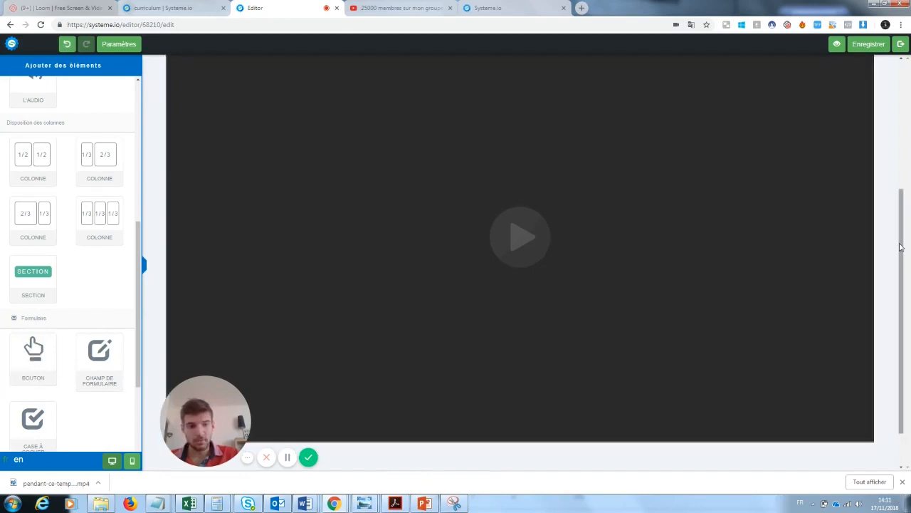
Label the button 'Fichier PDF', make it redirect to a page, and show the Ajouter des éléments panel
{"action": "left_click", "coordinate": [530, 434]}
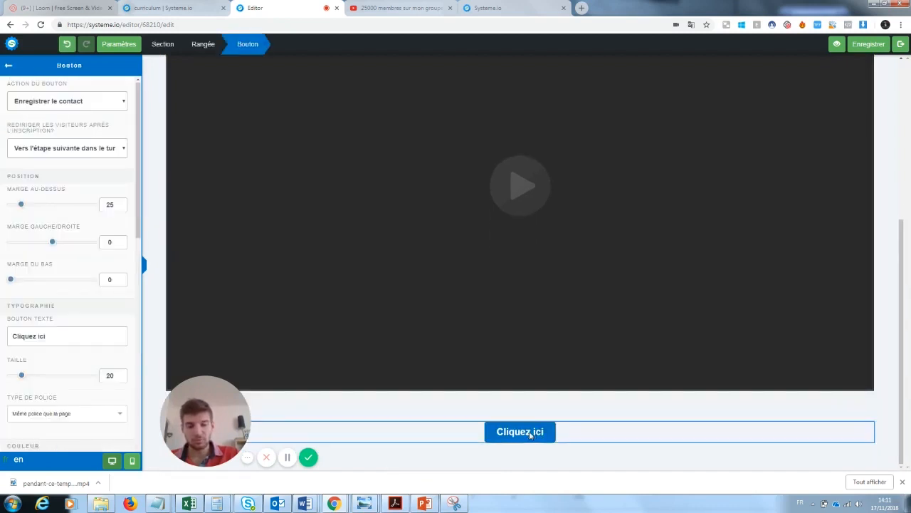
{"action": "left_click_drag", "start_coordinate": [42, 335], "coordinate": [2, 336]}
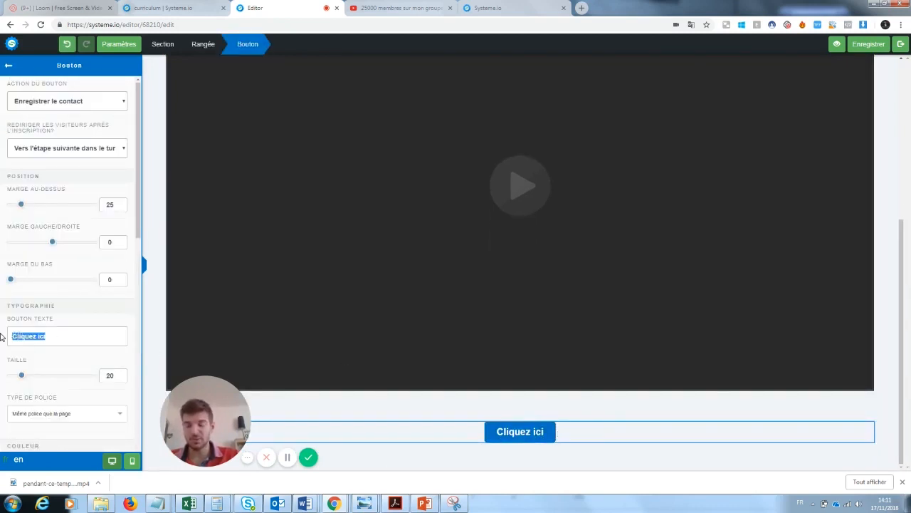
{"action": "type", "text": "Fichier"}
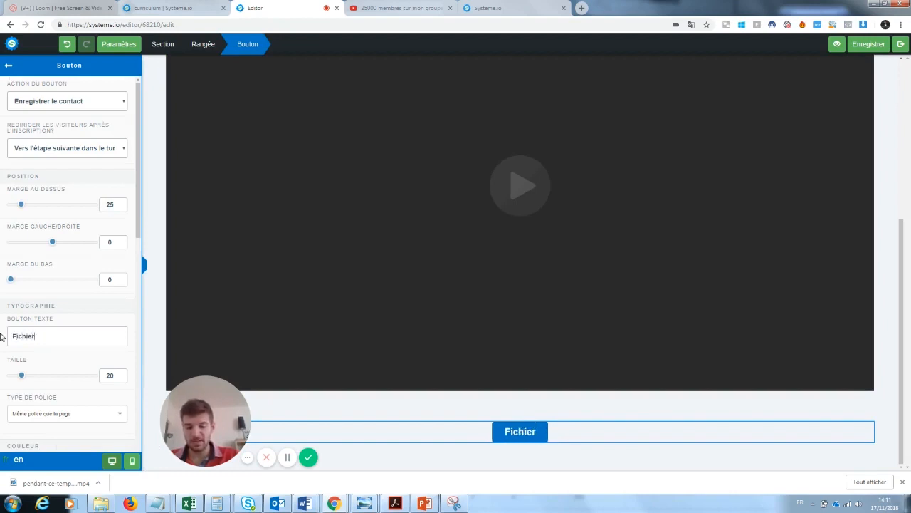
{"action": "type", "text": " PDF"}
{"action": "key", "text": "BackSpace"}
{"action": "type", "text": "F"}
{"action": "left_click", "coordinate": [58, 101]}
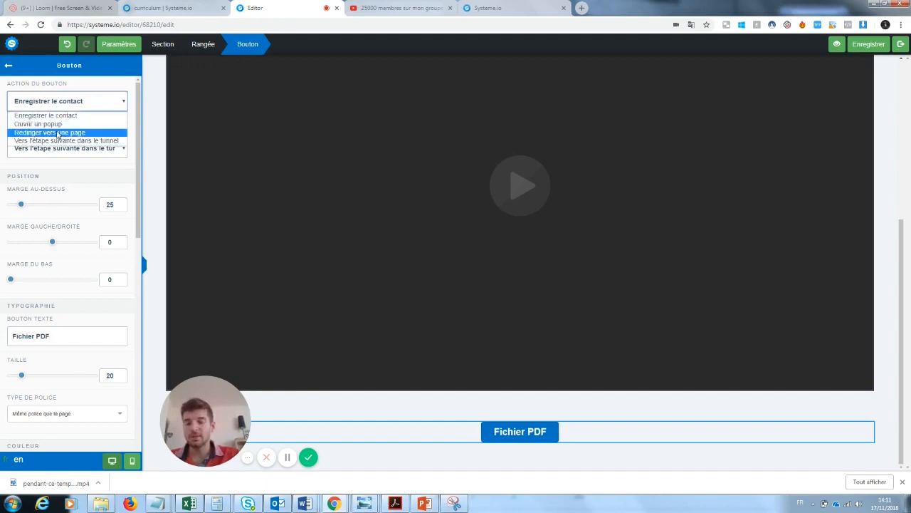
{"action": "left_click", "coordinate": [60, 132]}
{"action": "left_click", "coordinate": [64, 140]}
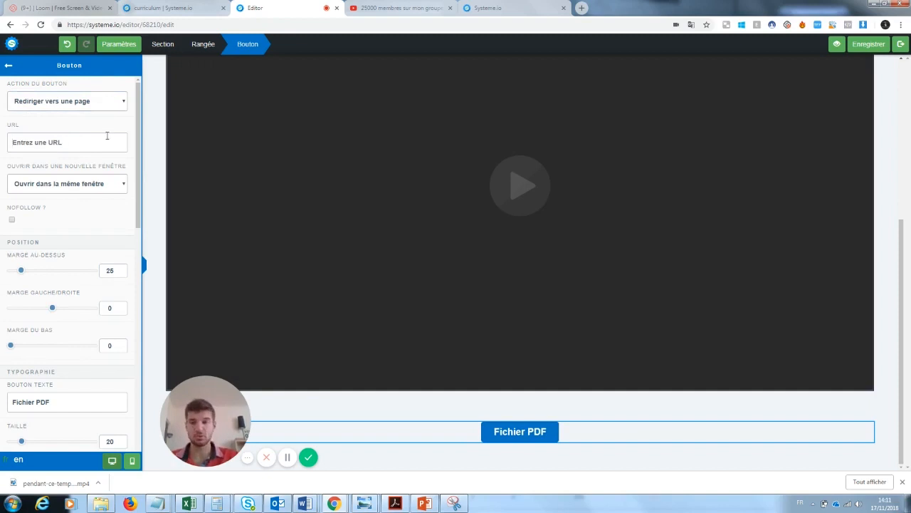
{"action": "left_click", "coordinate": [120, 49]}
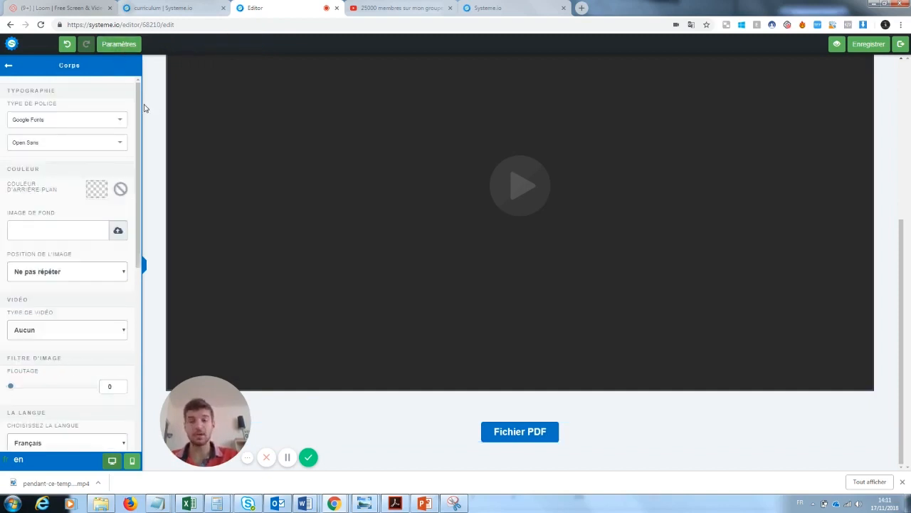
{"action": "left_click", "coordinate": [121, 50]}
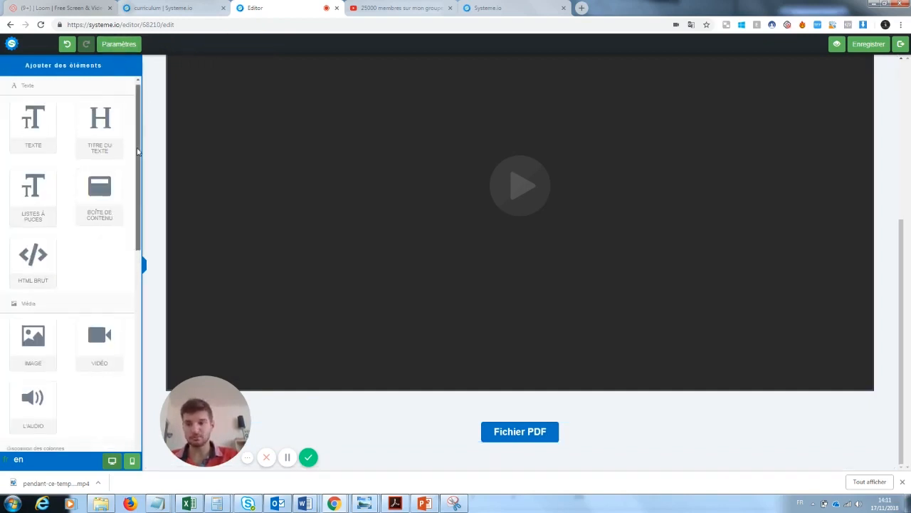
Add a one-third/two-thirds column row below the video
{"action": "scroll", "coordinate": [36, 334], "scroll_direction": "down", "scroll_amount": 3}
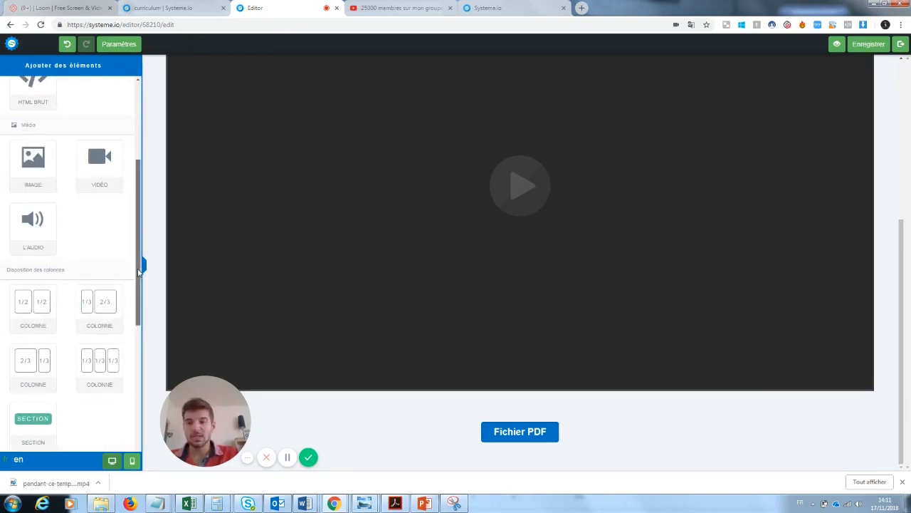
{"action": "left_click_drag", "start_coordinate": [136, 274], "coordinate": [135, 352]}
{"action": "left_click_drag", "start_coordinate": [99, 119], "coordinate": [439, 470]}
Put a text block in the left column and a video in the right, preview, and exit
{"action": "left_click_drag", "start_coordinate": [901, 214], "coordinate": [902, 356]}
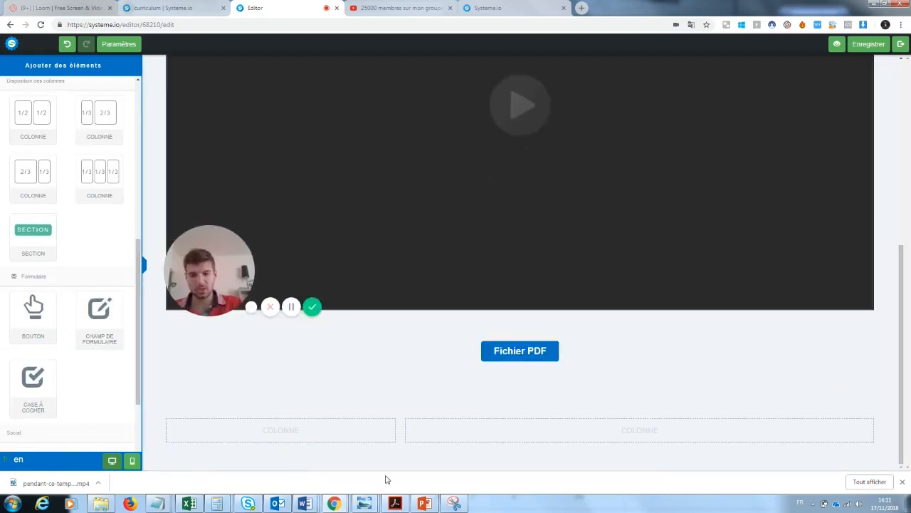
{"action": "left_click_drag", "start_coordinate": [139, 272], "coordinate": [142, 108]}
{"action": "left_click_drag", "start_coordinate": [33, 131], "coordinate": [242, 429]}
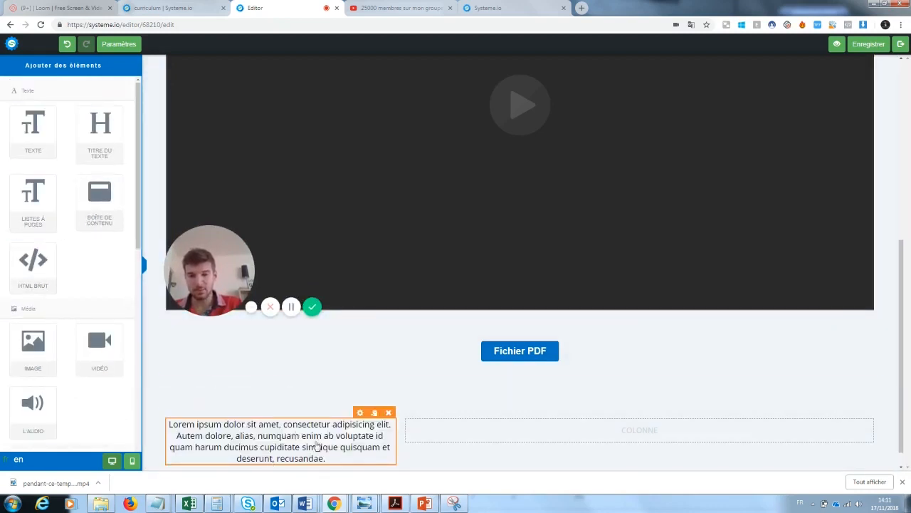
{"action": "left_click_drag", "start_coordinate": [99, 348], "coordinate": [552, 436]}
{"action": "left_click_drag", "start_coordinate": [899, 272], "coordinate": [893, 373]}
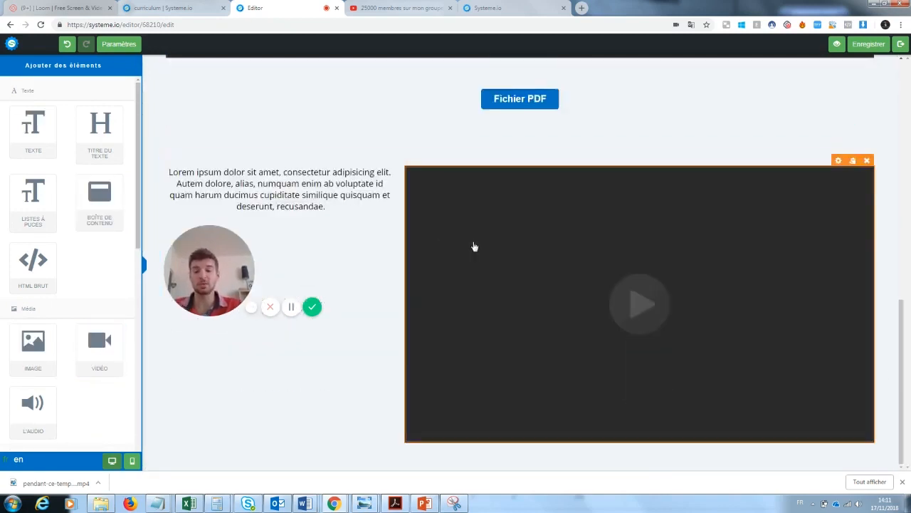
{"action": "left_click_drag", "start_coordinate": [228, 240], "coordinate": [229, 314]}
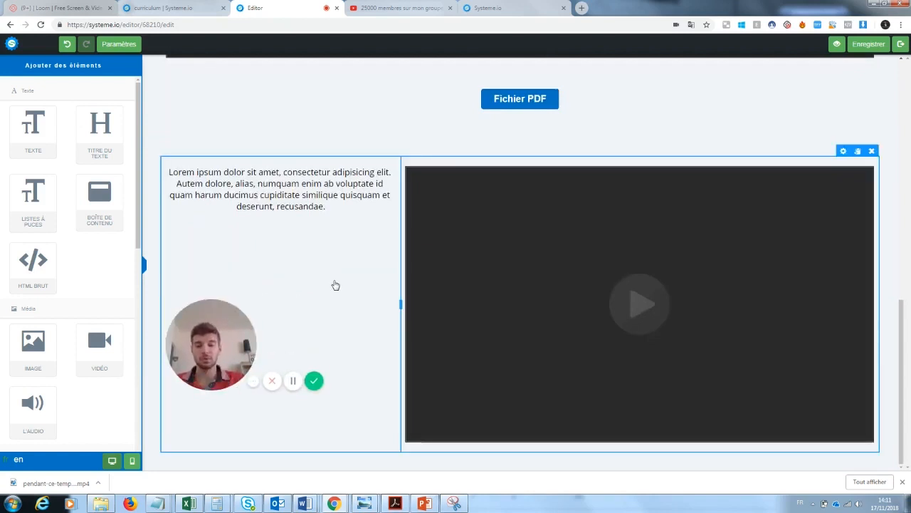
{"action": "left_click", "coordinate": [840, 46]}
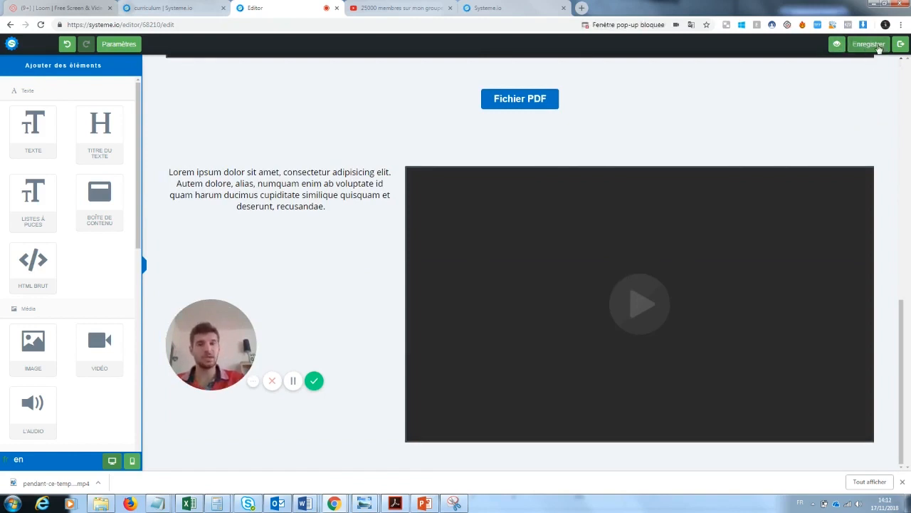
{"action": "left_click", "coordinate": [901, 44]}
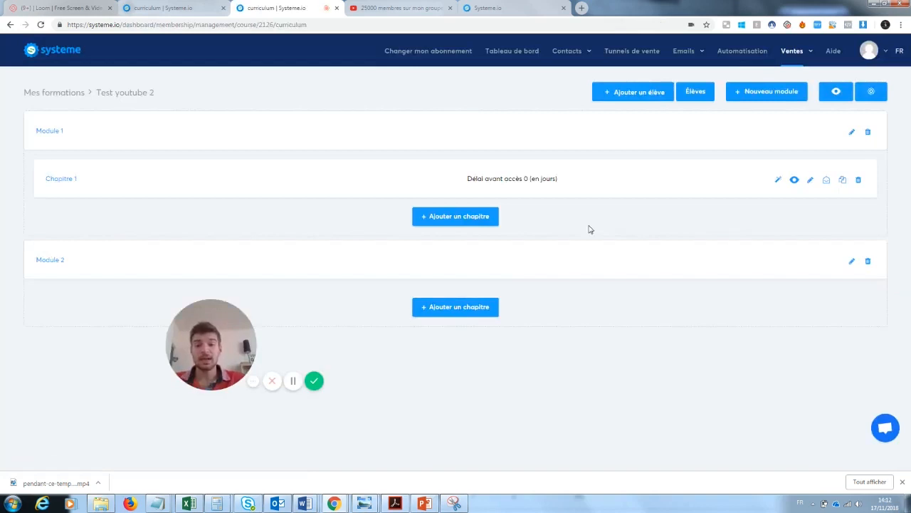
Leave the editor, open and cancel the 'Ajouter un élève' form, and return to the sales funnels
{"action": "left_click_drag", "start_coordinate": [181, 335], "coordinate": [43, 408]}
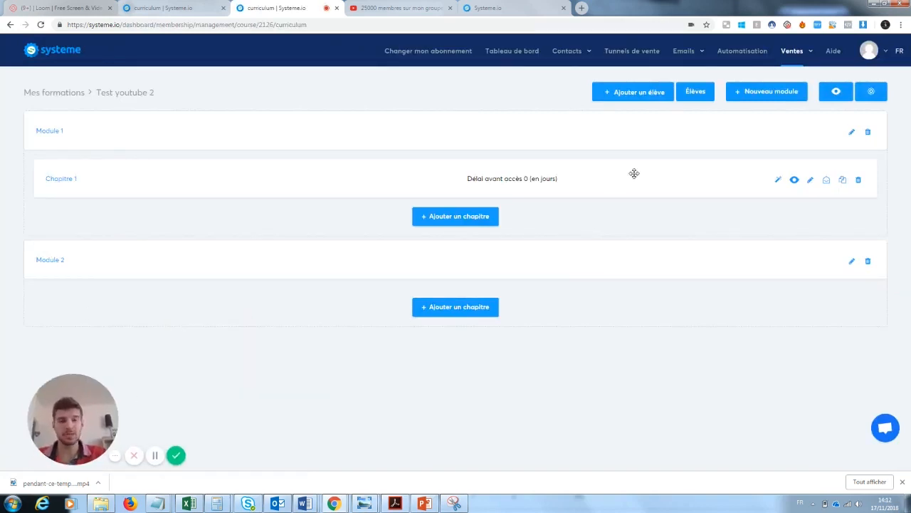
{"action": "left_click", "coordinate": [645, 92]}
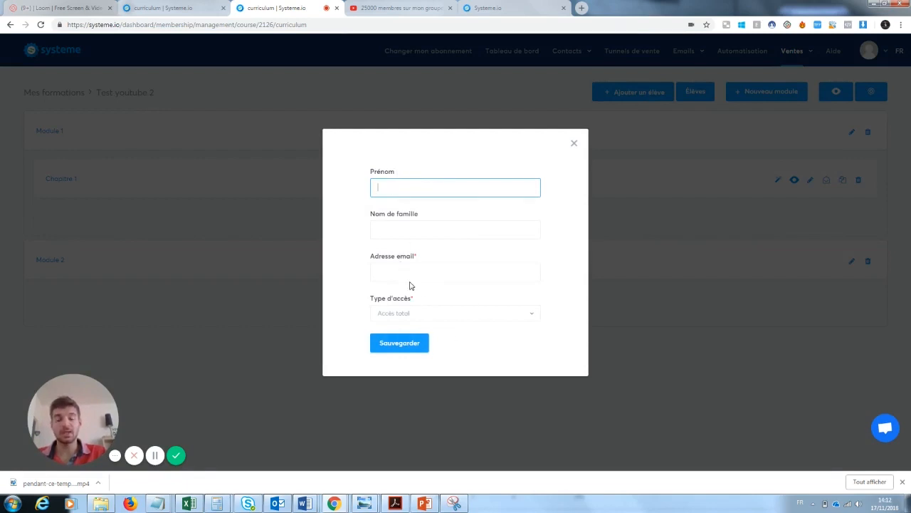
{"action": "left_click", "coordinate": [575, 145]}
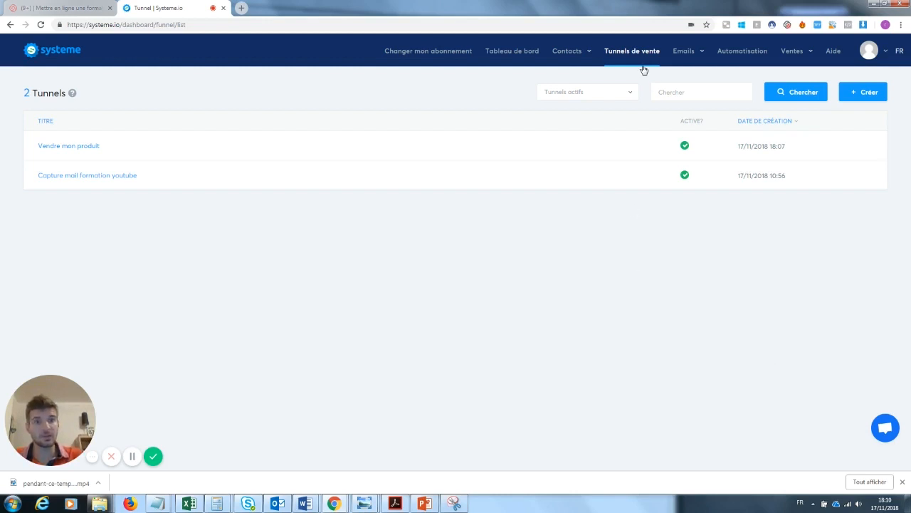
Create a 'Vendez vos produits' funnel named 'Vendre mon produit' from the suggested names
{"action": "left_click", "coordinate": [866, 98]}
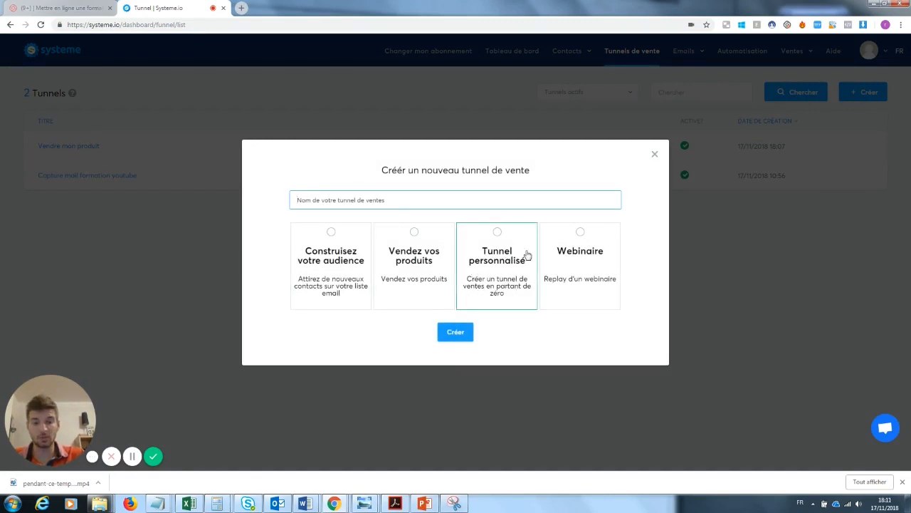
{"action": "left_click", "coordinate": [414, 271]}
{"action": "left_click", "coordinate": [463, 339]}
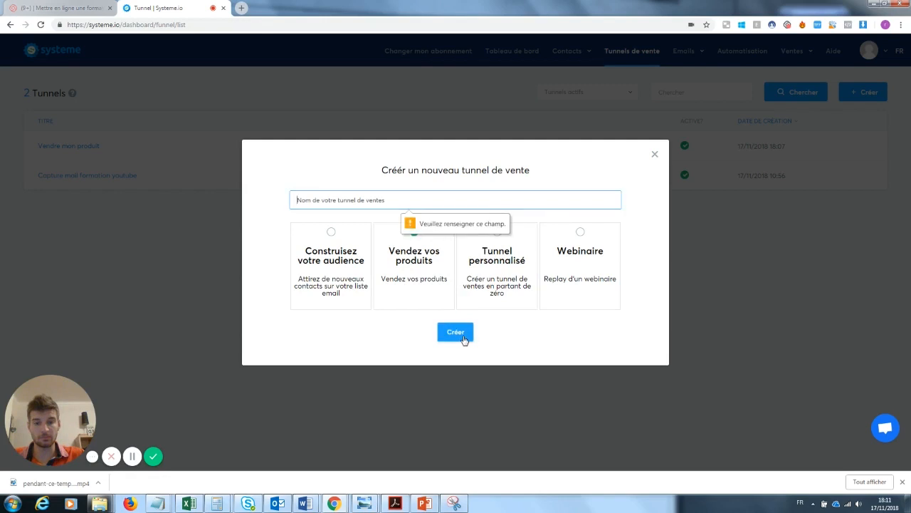
{"action": "left_click", "coordinate": [369, 206]}
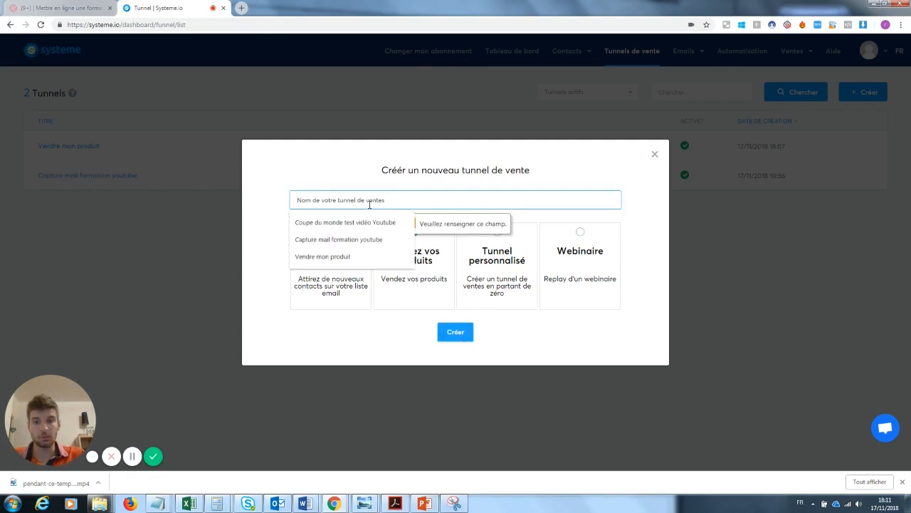
{"action": "left_click", "coordinate": [342, 256]}
{"action": "left_click", "coordinate": [452, 336]}
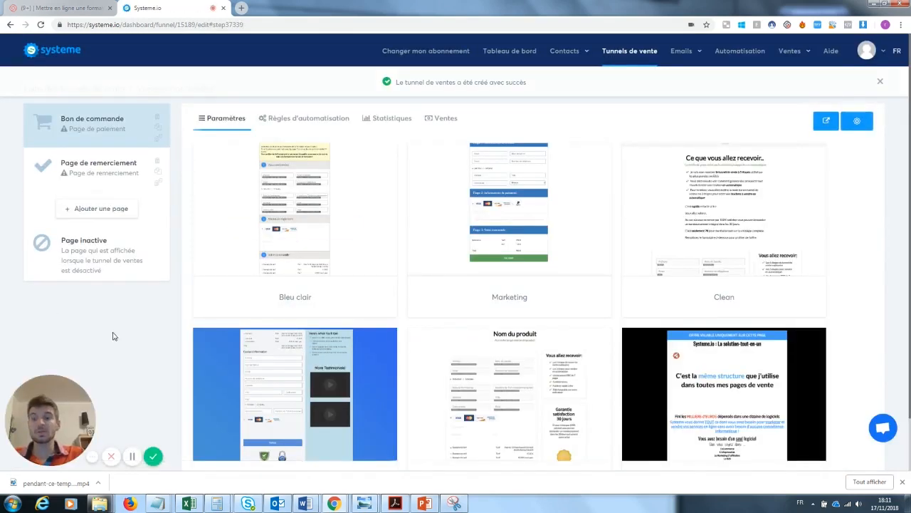
Add a new funnel page and choose 'Page du webinaire' as its type
{"action": "left_click", "coordinate": [100, 208]}
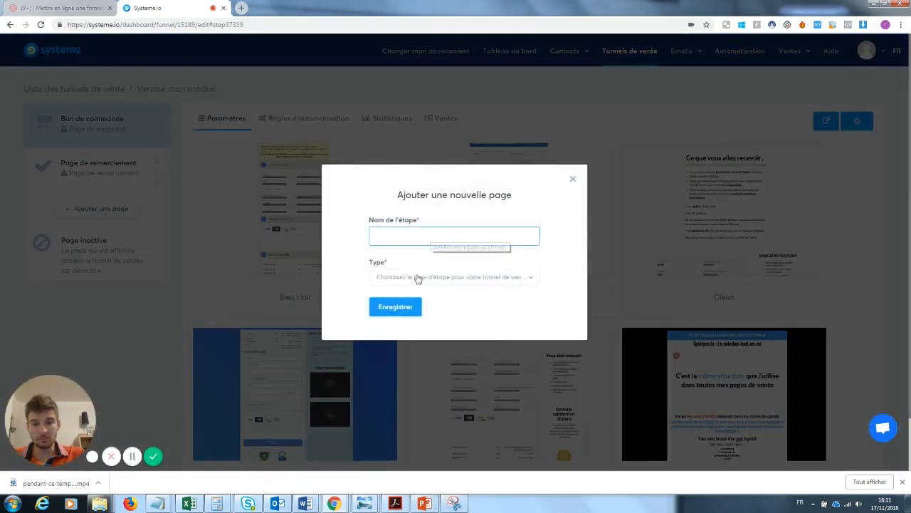
{"action": "left_click", "coordinate": [413, 275]}
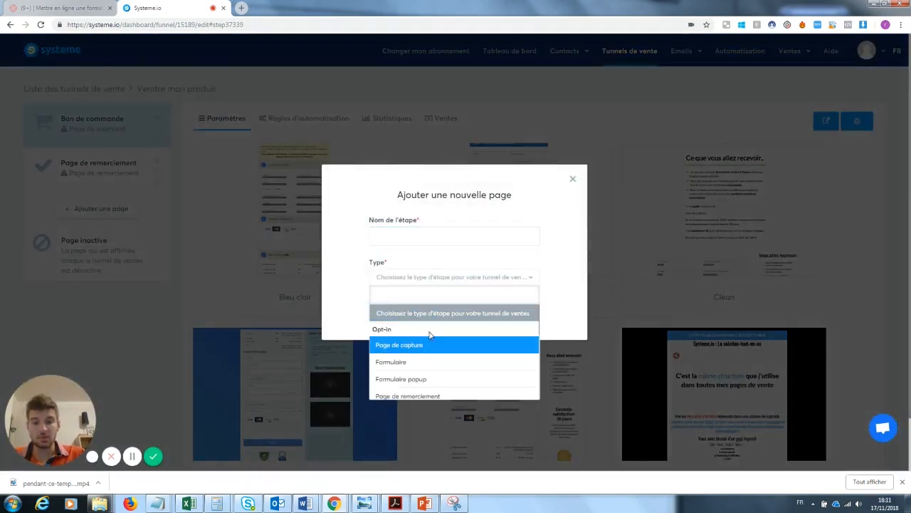
{"action": "key", "text": "Down"}
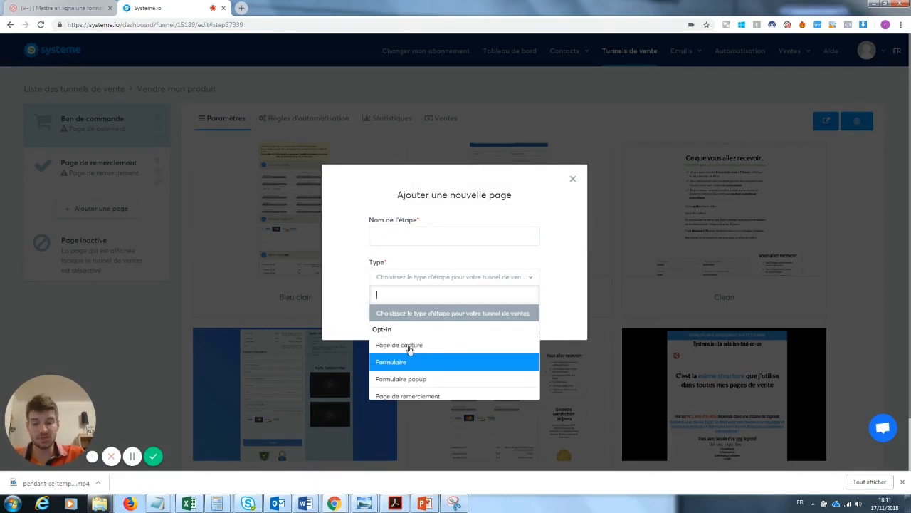
{"action": "key", "text": "Down"}
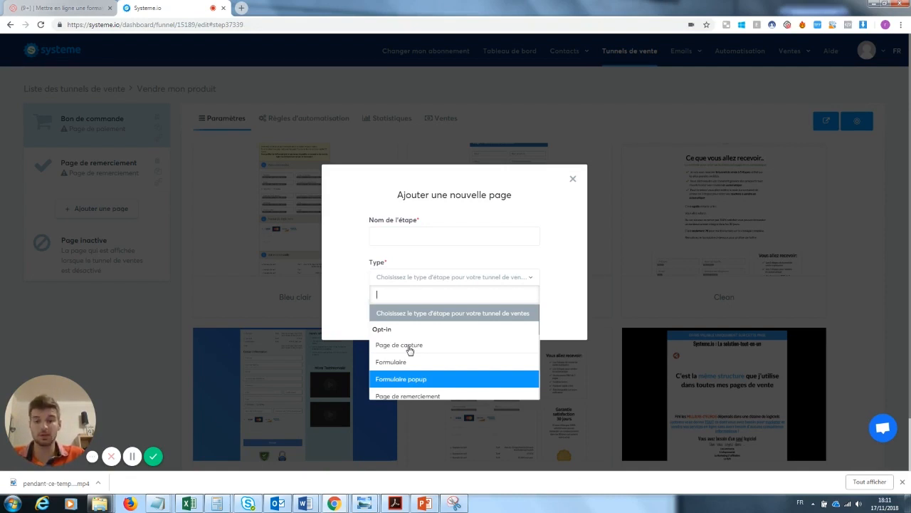
{"action": "key", "text": "Down"}
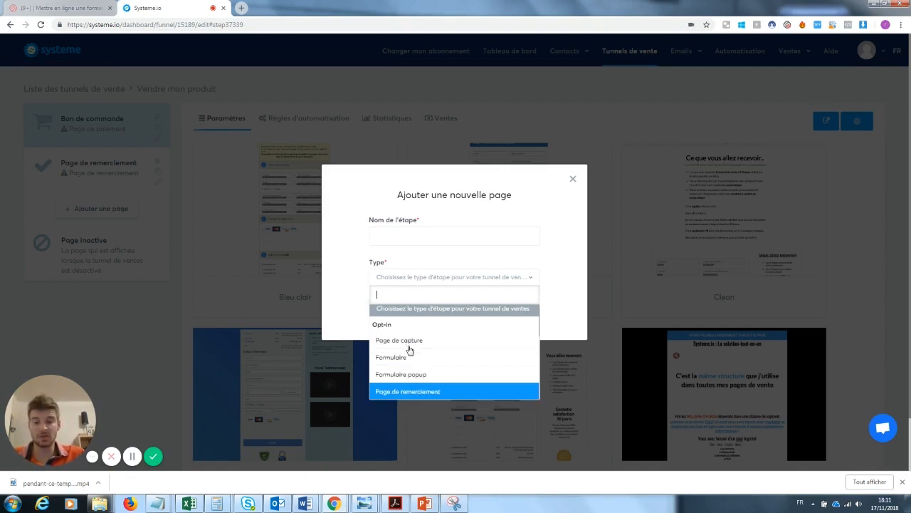
{"action": "scroll", "coordinate": [410, 349], "scroll_direction": "down", "scroll_amount": 1}
{"action": "key", "text": "Down"}
{"action": "key", "text": "Down"}
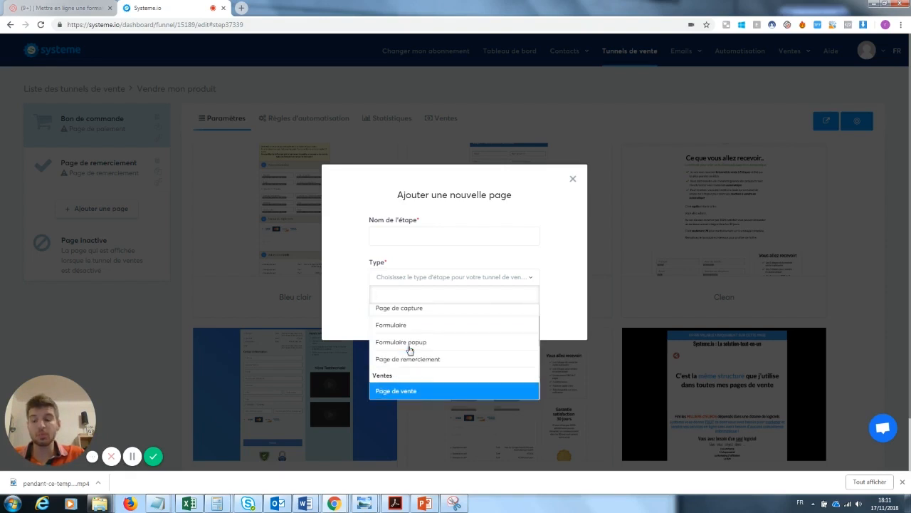
{"action": "key", "text": "Down"}
{"action": "key", "text": "Down"}
{"action": "key", "text": "Down"}
{"action": "key", "text": "Down"}
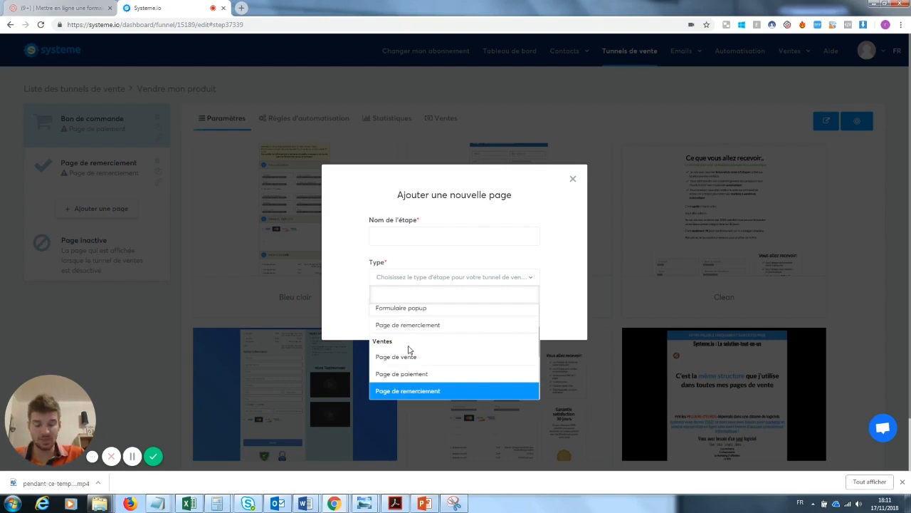
{"action": "key", "text": "Down"}
{"action": "key", "text": "Down"}
{"action": "key", "text": "Down"}
{"action": "key", "text": "Down"}
{"action": "key", "text": "Down"}
{"action": "key", "text": "Down"}
{"action": "key", "text": "Down"}
{"action": "key", "text": "Down"}
{"action": "key", "text": "Down"}
{"action": "key", "text": "Down"}
{"action": "key", "text": "Down"}
{"action": "key", "text": "Down"}
{"action": "key", "text": "Down"}
{"action": "key", "text": "Down"}
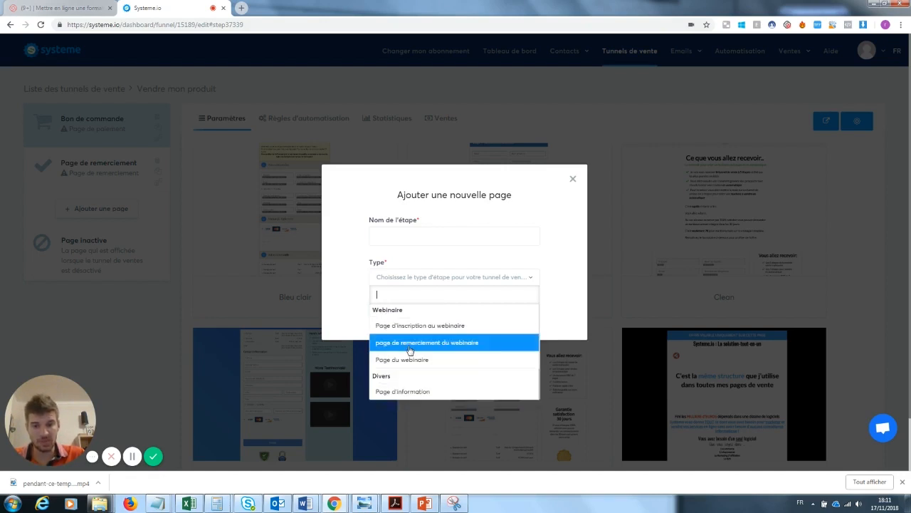
{"action": "key", "text": "Down"}
{"action": "key", "text": "Down"}
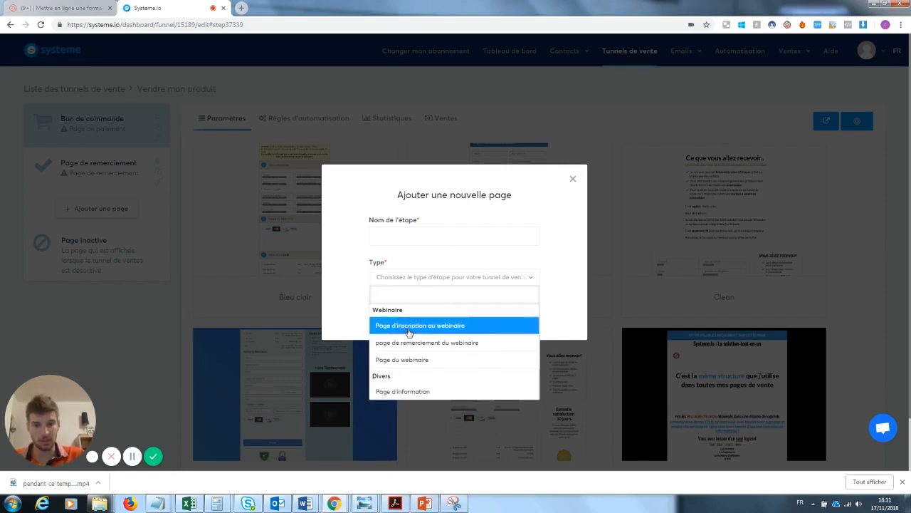
{"action": "left_click", "coordinate": [442, 363]}
Name the webinar step 'webi' and save it
{"action": "left_click", "coordinate": [392, 235]}
{"action": "type", "text": "webi"}
{"action": "left_click", "coordinate": [395, 306]}
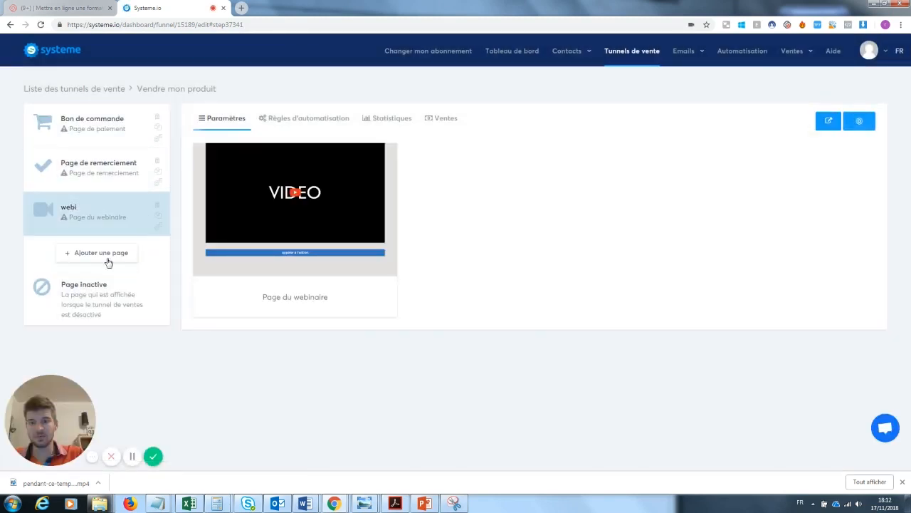
{"action": "mouse_move", "coordinate": [242, 199]}
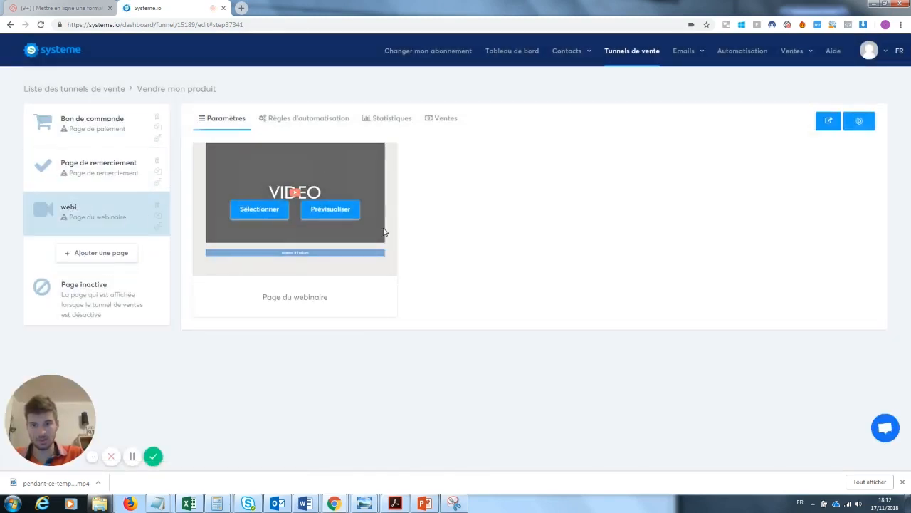
Apply the Clean template to the Bon de commande step and preview it in a new tab
{"action": "left_click", "coordinate": [98, 174]}
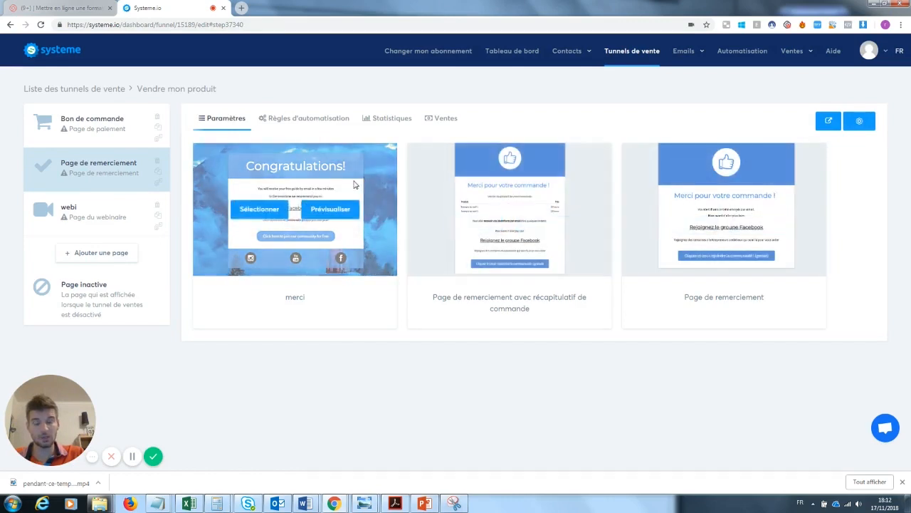
{"action": "left_click", "coordinate": [136, 137]}
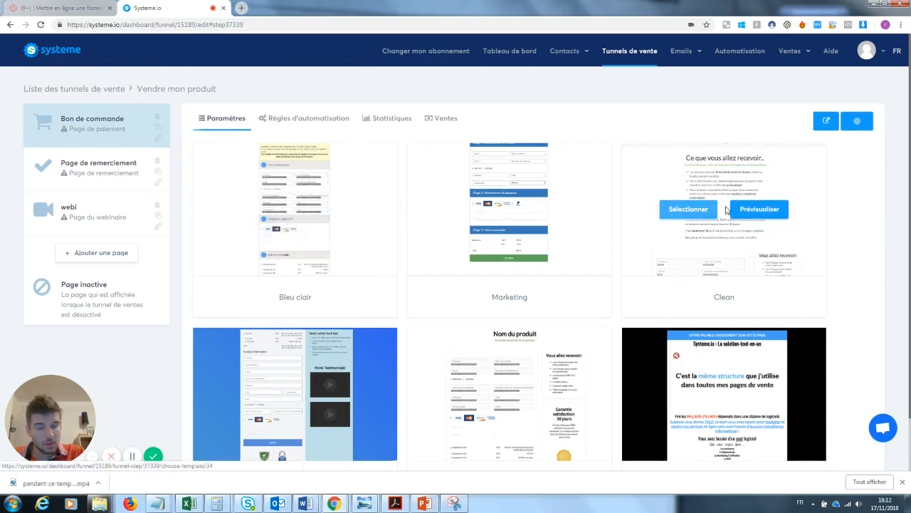
{"action": "left_click", "coordinate": [706, 214]}
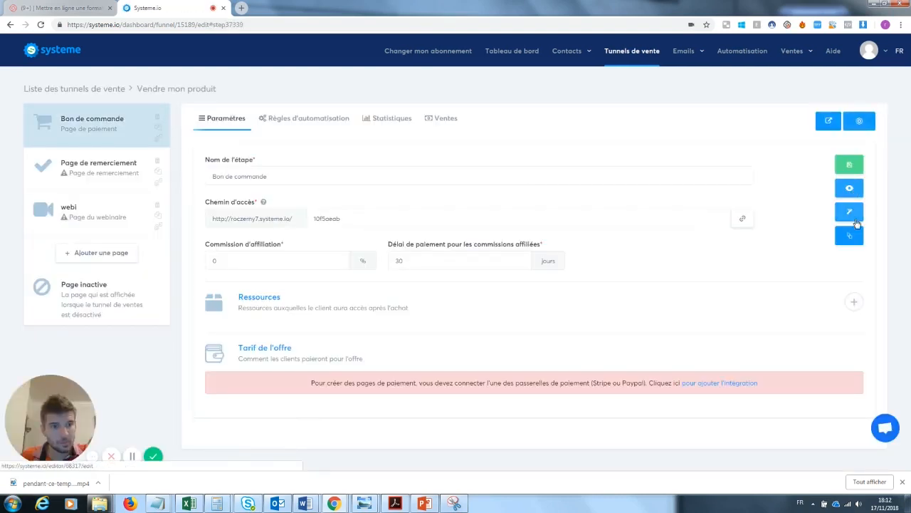
{"action": "left_click", "coordinate": [849, 189]}
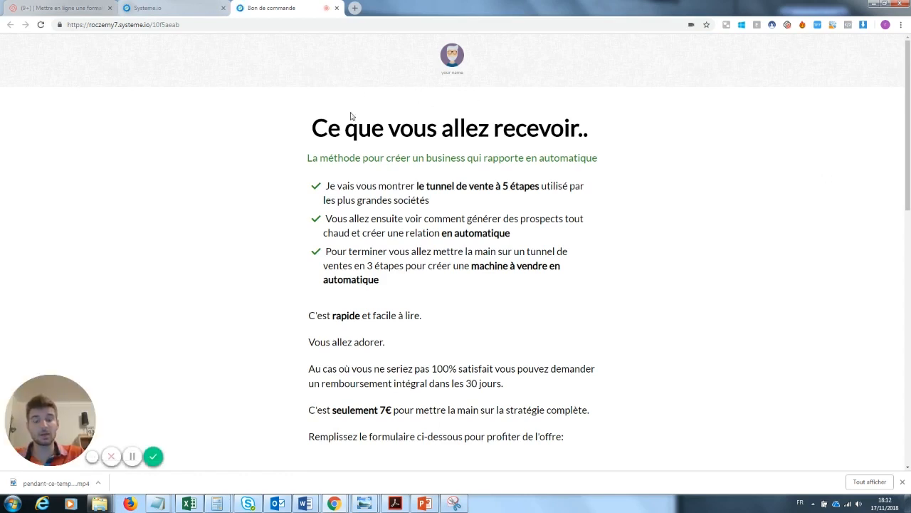
Scroll through the 7€ order page preview, then close its tab
{"action": "scroll", "coordinate": [650, 175], "scroll_direction": "down", "scroll_amount": 3}
{"action": "scroll", "coordinate": [414, 76], "scroll_direction": "up", "scroll_amount": 2}
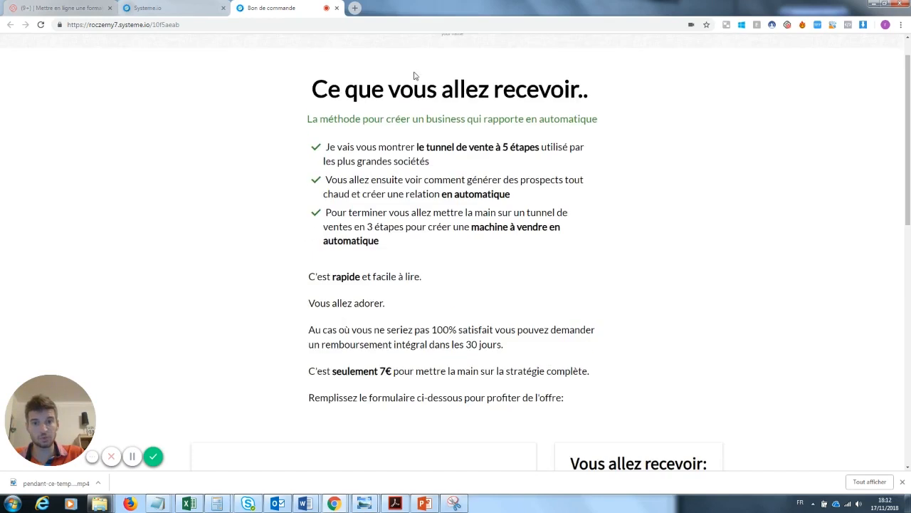
{"action": "scroll", "coordinate": [849, 157], "scroll_direction": "down", "scroll_amount": 6}
{"action": "scroll", "coordinate": [504, 55], "scroll_direction": "up", "scroll_amount": 7}
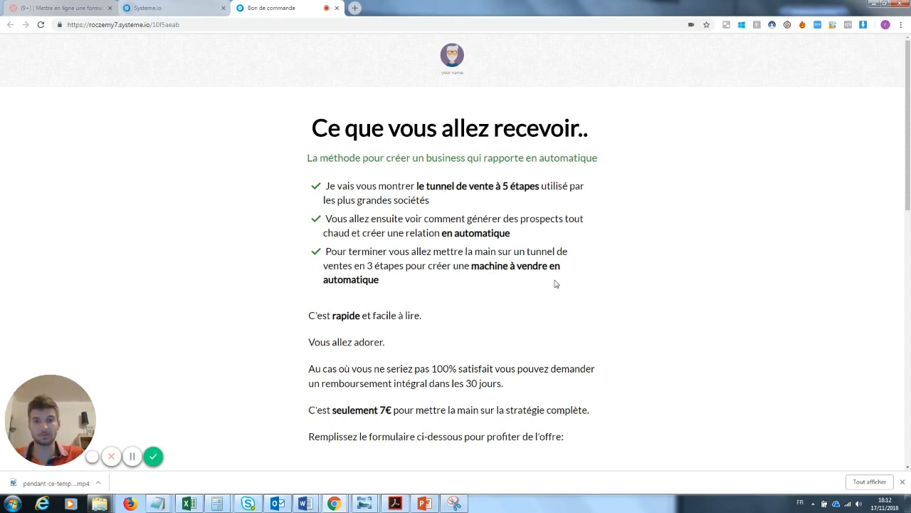
{"action": "left_click", "coordinate": [337, 9]}
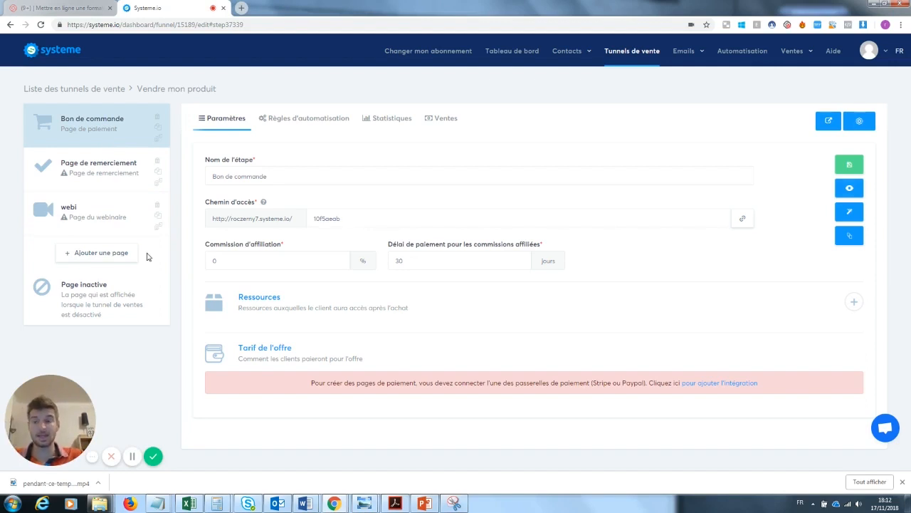
Add a step named 'upsell' of type Upsell, then reselect the Bon de commande step
{"action": "left_click", "coordinate": [119, 255]}
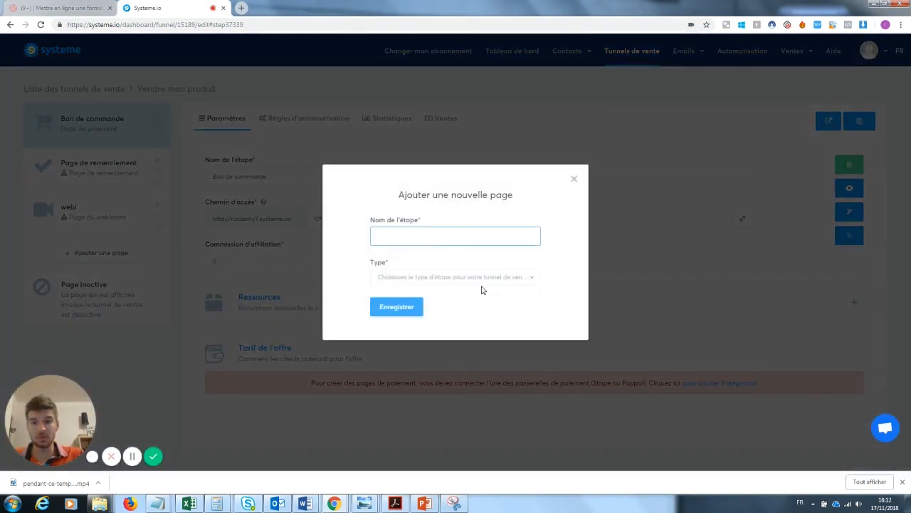
{"action": "type", "text": "upsell"}
{"action": "left_click", "coordinate": [403, 261]}
{"action": "left_click", "coordinate": [412, 276]}
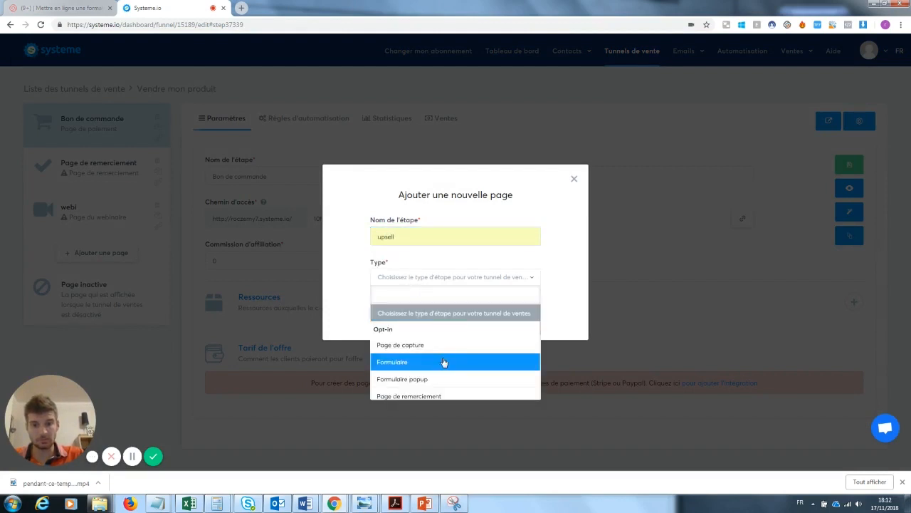
{"action": "scroll", "coordinate": [447, 385], "scroll_direction": "down", "scroll_amount": 3}
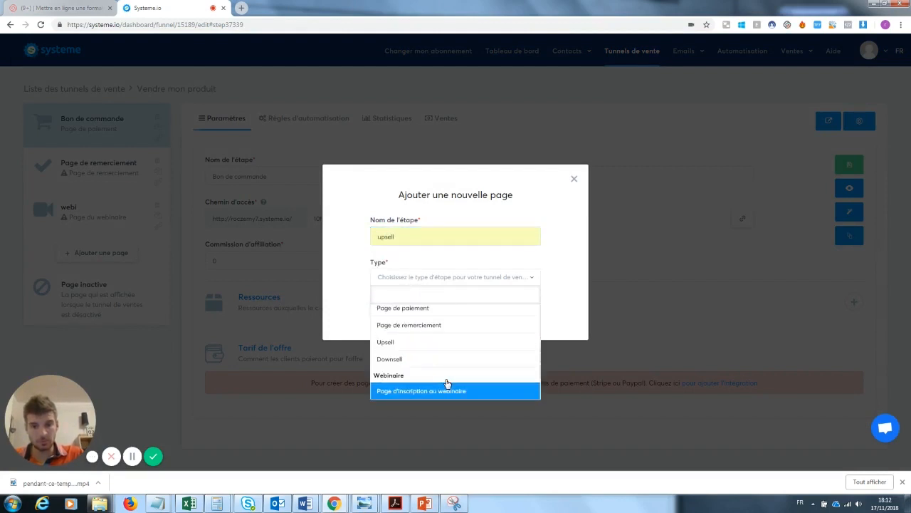
{"action": "left_click", "coordinate": [416, 344]}
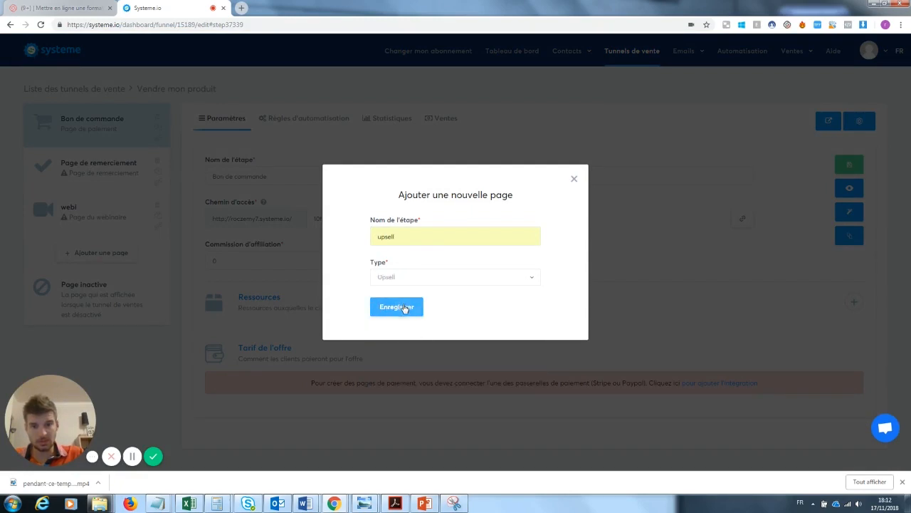
{"action": "left_click", "coordinate": [403, 306]}
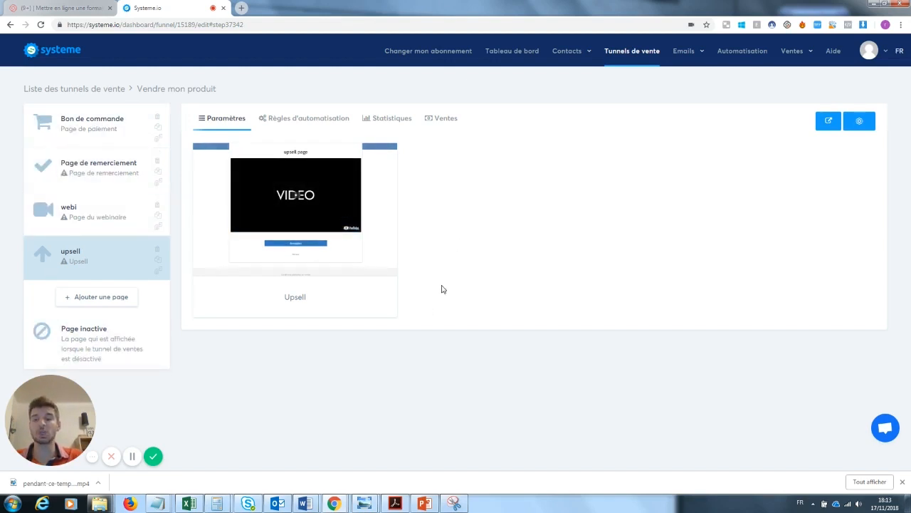
{"action": "mouse_move", "coordinate": [330, 193]}
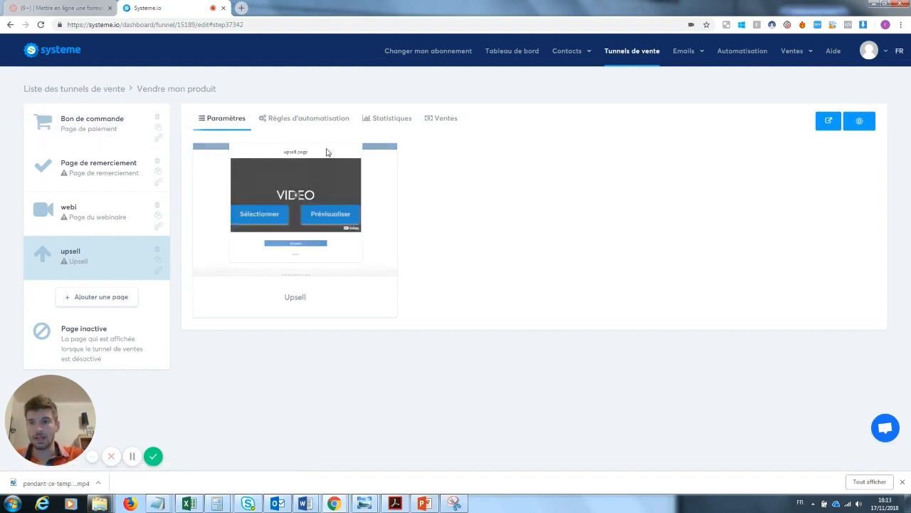
{"action": "left_click", "coordinate": [100, 124]}
Open the order page in the page editor and select its header logo image
{"action": "left_click", "coordinate": [848, 212]}
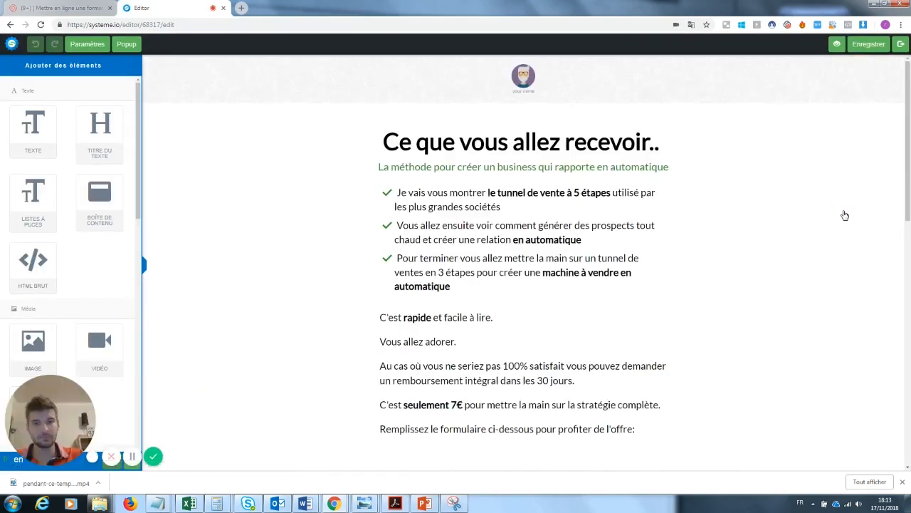
{"action": "scroll", "coordinate": [502, 295], "scroll_direction": "down", "scroll_amount": 5}
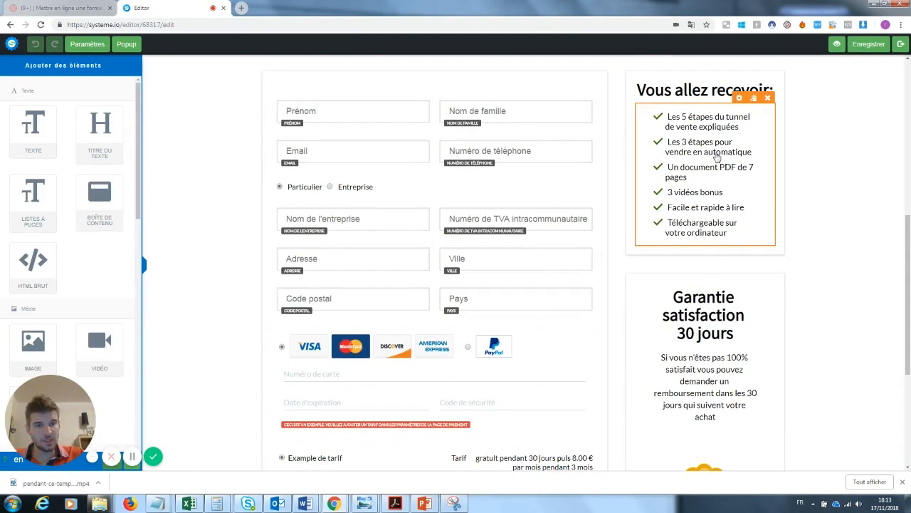
{"action": "left_click_drag", "start_coordinate": [907, 254], "coordinate": [910, 95]}
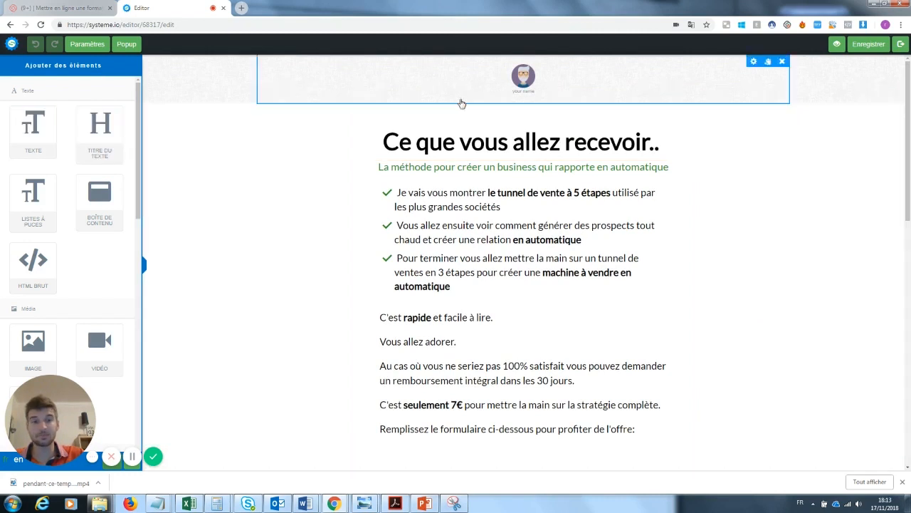
{"action": "left_click", "coordinate": [534, 83]}
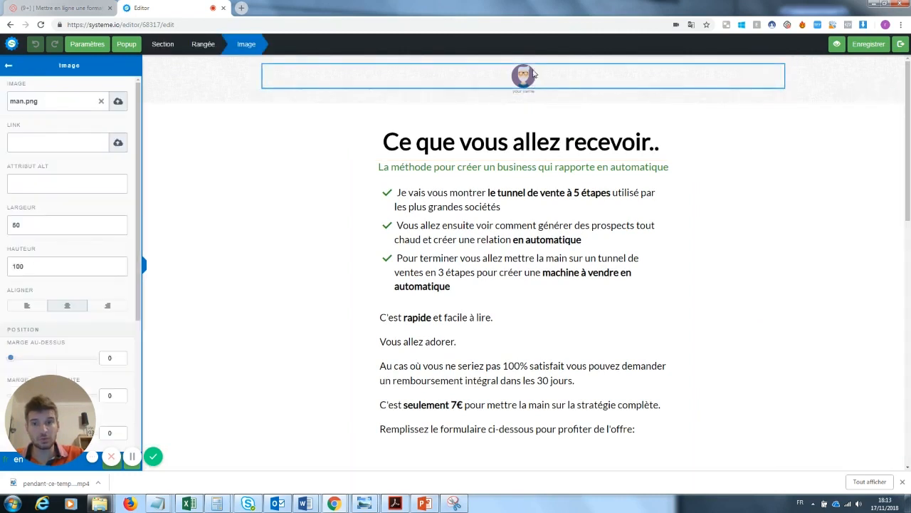
{"action": "left_click", "coordinate": [539, 127]}
{"action": "left_click", "coordinate": [529, 85]}
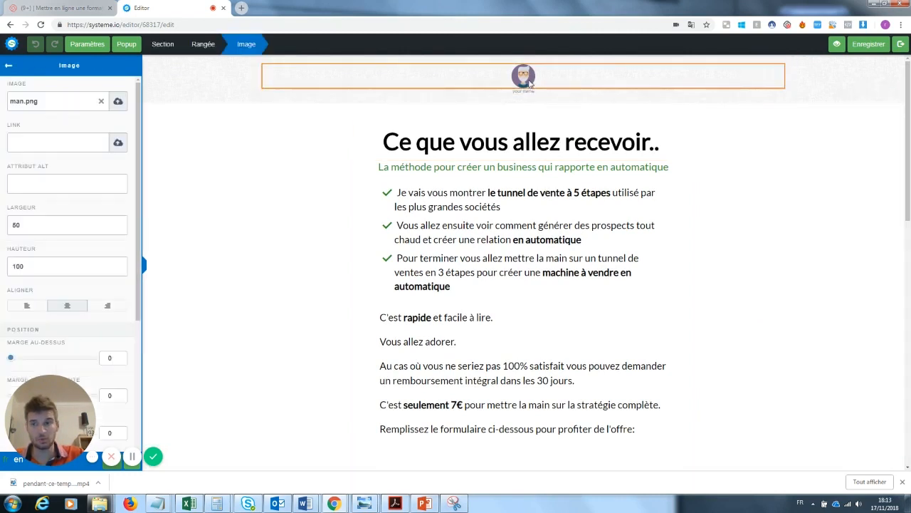
Replace the man.png logo with the Instagram icon from the image library
{"action": "left_click", "coordinate": [101, 103]}
{"action": "left_click", "coordinate": [117, 103]}
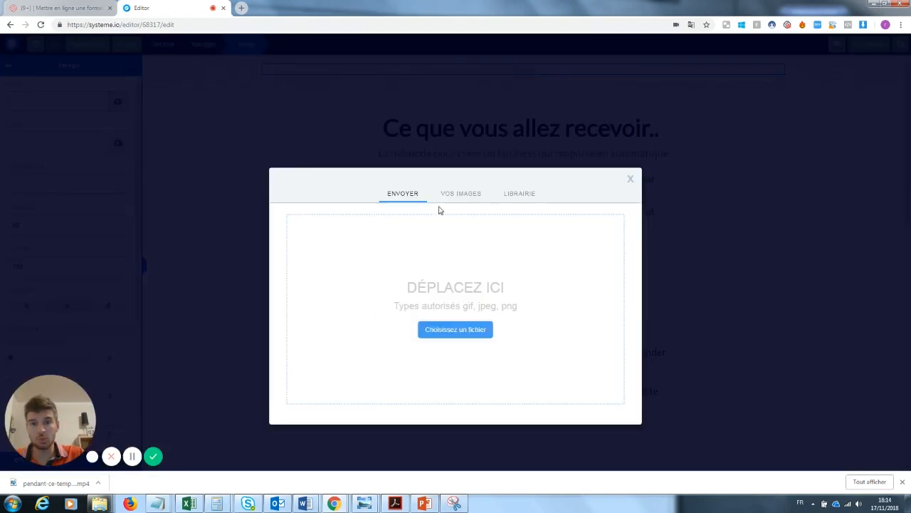
{"action": "left_click", "coordinate": [470, 196]}
{"action": "left_click", "coordinate": [521, 176]}
{"action": "scroll", "coordinate": [479, 245], "scroll_direction": "down", "scroll_amount": 3}
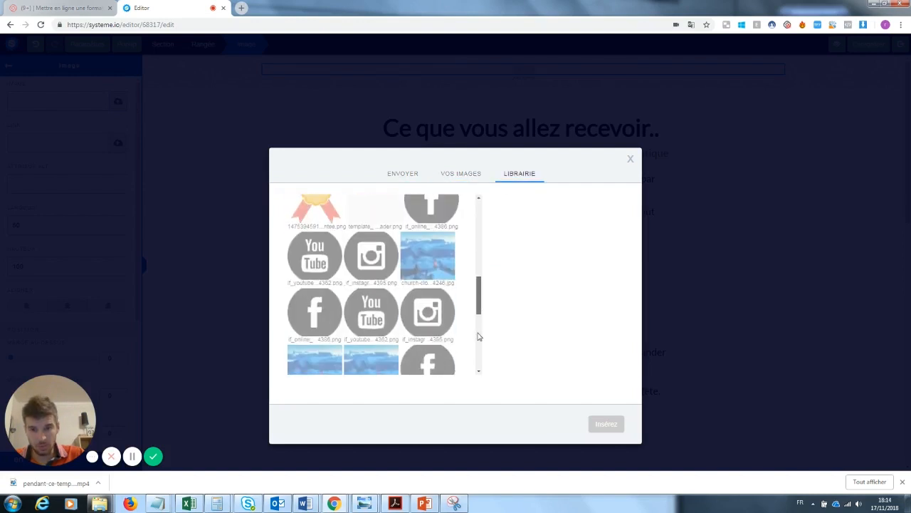
{"action": "left_click", "coordinate": [430, 299]}
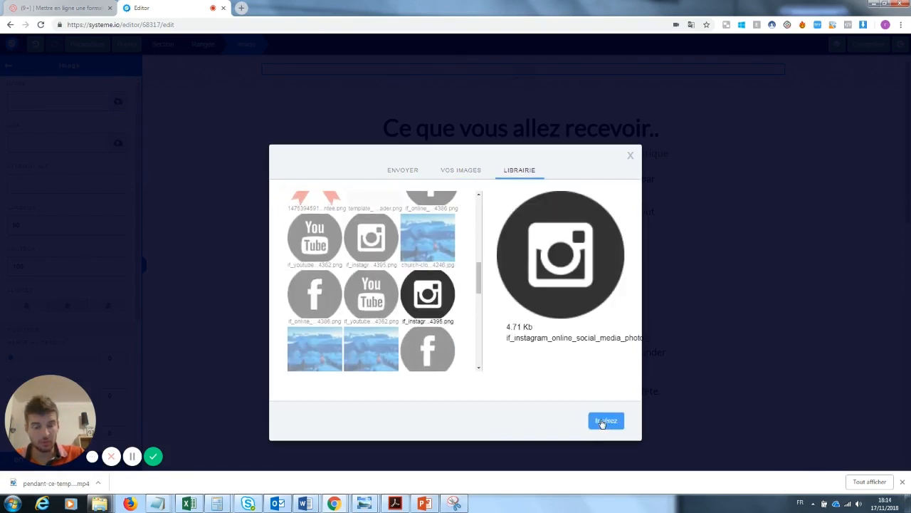
{"action": "left_click", "coordinate": [606, 420]}
{"action": "left_click", "coordinate": [743, 132]}
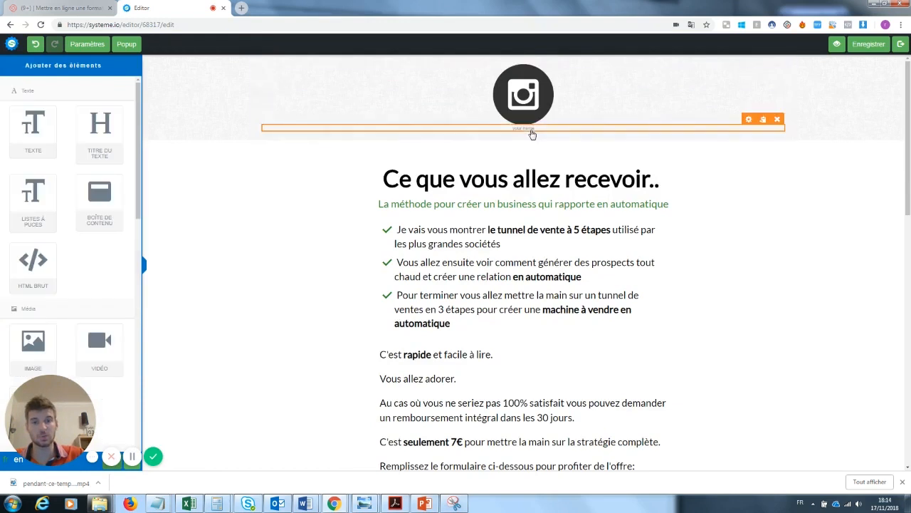
{"action": "left_click", "coordinate": [533, 132]}
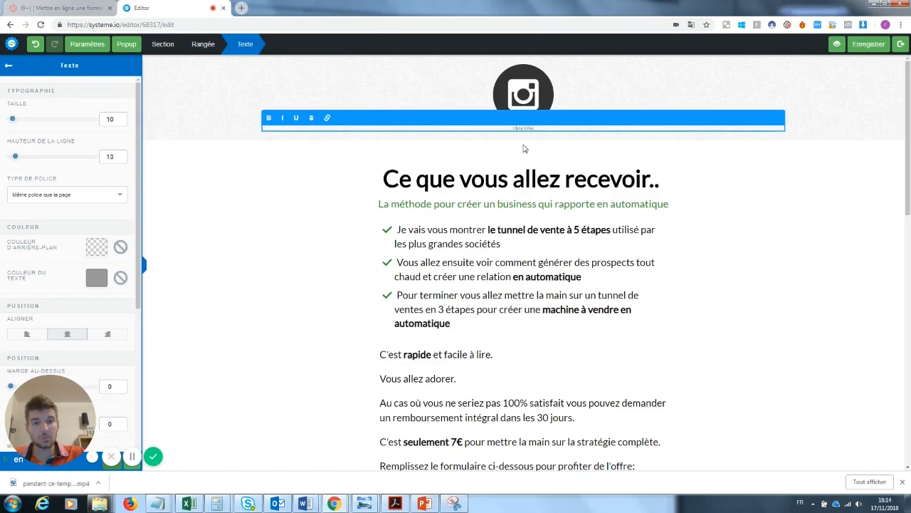
Add a Lorem ipsum text block, a three-column row and a 'Hello' bullet list
{"action": "left_click", "coordinate": [795, 240]}
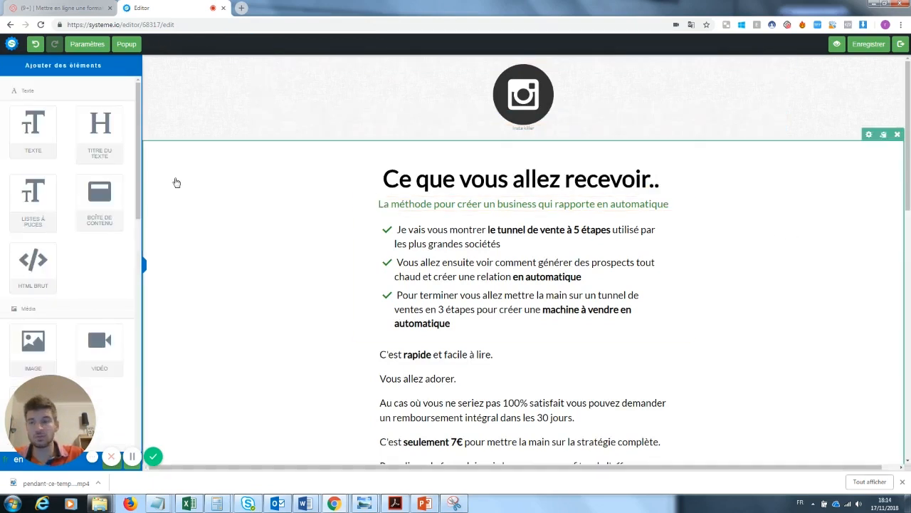
{"action": "scroll", "coordinate": [131, 215], "scroll_direction": "down", "scroll_amount": 3}
{"action": "left_click_drag", "start_coordinate": [131, 214], "coordinate": [129, 282]}
{"action": "double_click", "coordinate": [129, 282]}
{"action": "scroll", "coordinate": [72, 214], "scroll_direction": "up", "scroll_amount": 5}
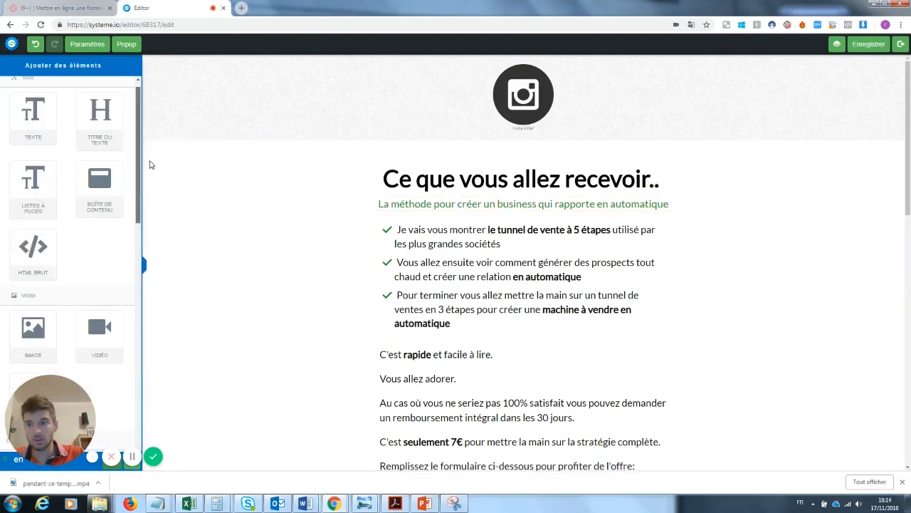
{"action": "left_click_drag", "start_coordinate": [32, 129], "coordinate": [477, 142]}
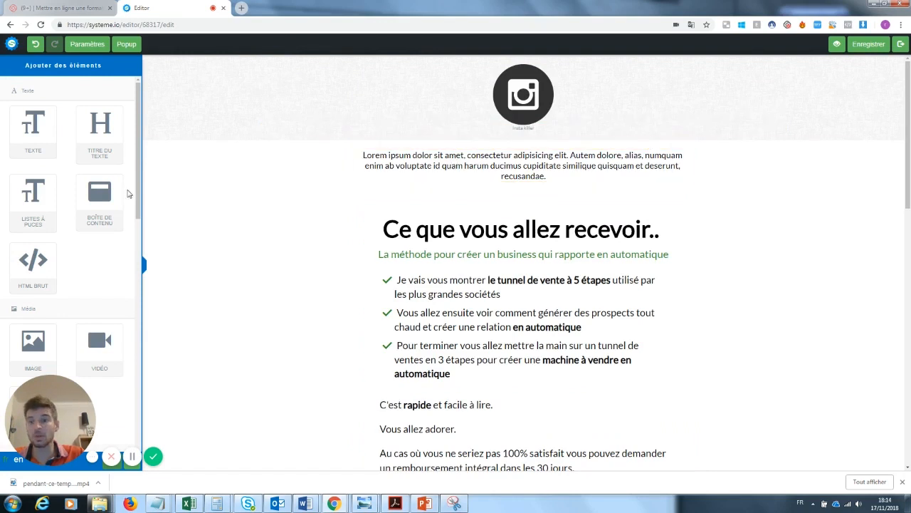
{"action": "left_click_drag", "start_coordinate": [141, 197], "coordinate": [138, 277]}
{"action": "left_click_drag", "start_coordinate": [87, 311], "coordinate": [413, 196]}
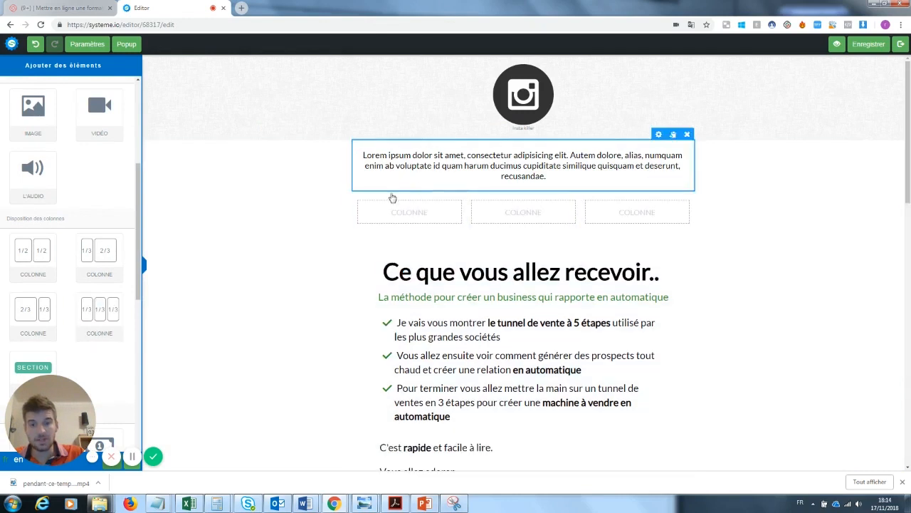
{"action": "scroll", "coordinate": [99, 143], "scroll_direction": "up", "scroll_amount": 2}
{"action": "left_click_drag", "start_coordinate": [33, 121], "coordinate": [360, 213]}
{"action": "type", "text": "Hello"}
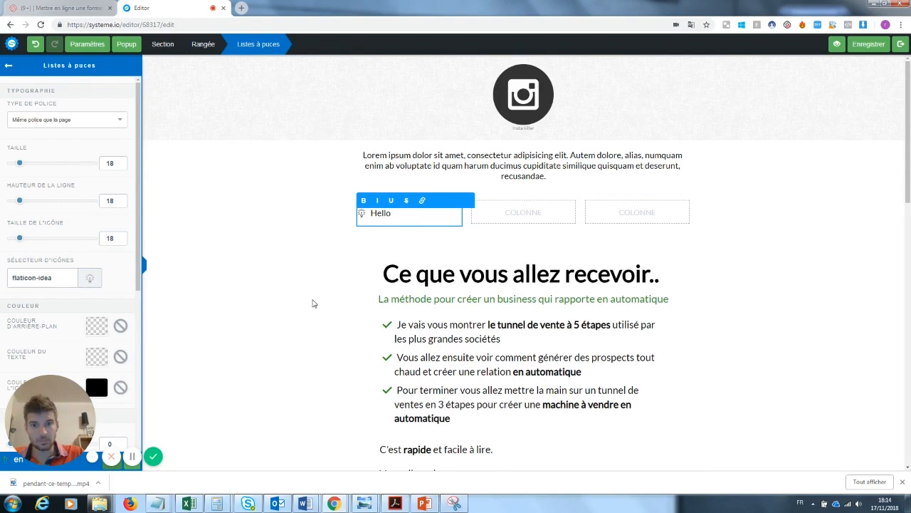
{"action": "left_click", "coordinate": [314, 303]}
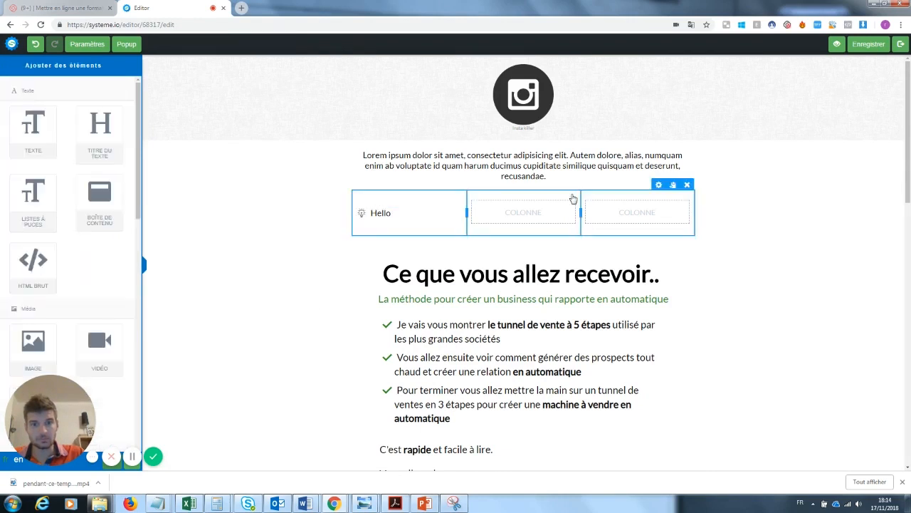
Place a right-aligned demo image below the text and another image in the column row
{"action": "left_click_drag", "start_coordinate": [32, 342], "coordinate": [460, 188]}
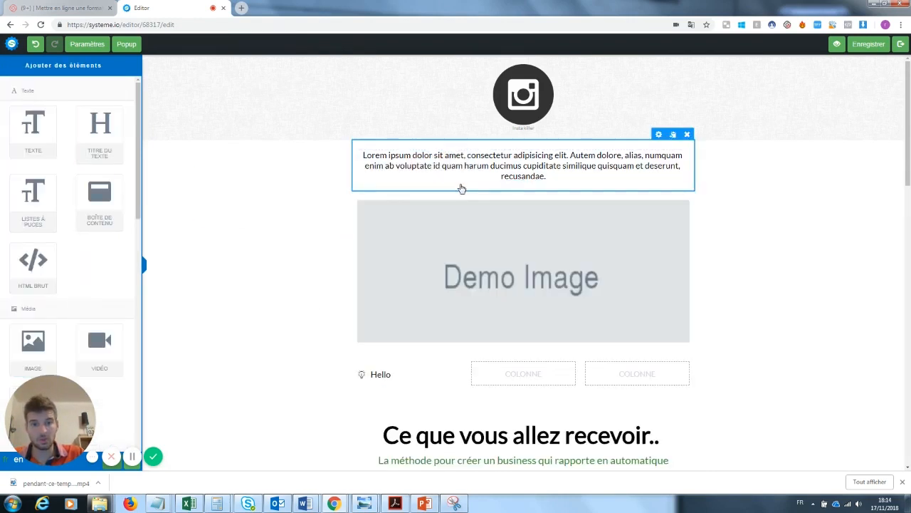
{"action": "left_click", "coordinate": [527, 309]}
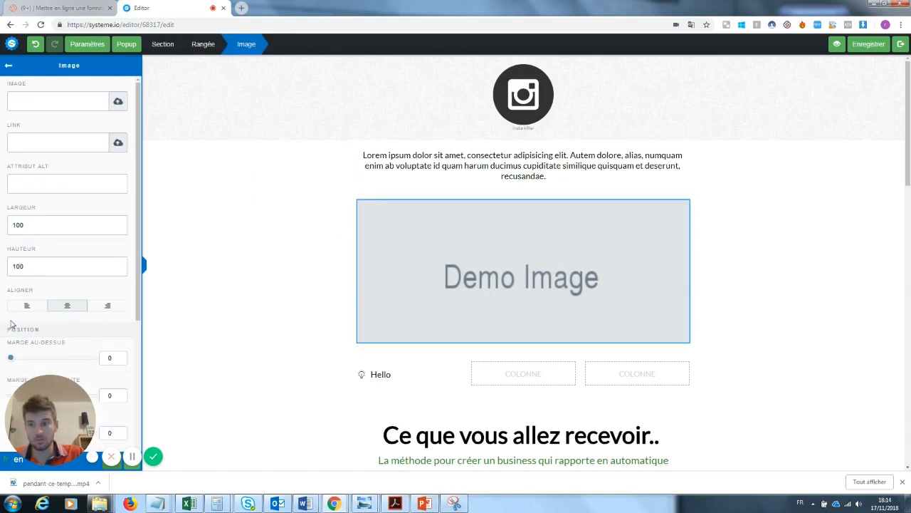
{"action": "left_click", "coordinate": [29, 306]}
{"action": "left_click", "coordinate": [114, 309]}
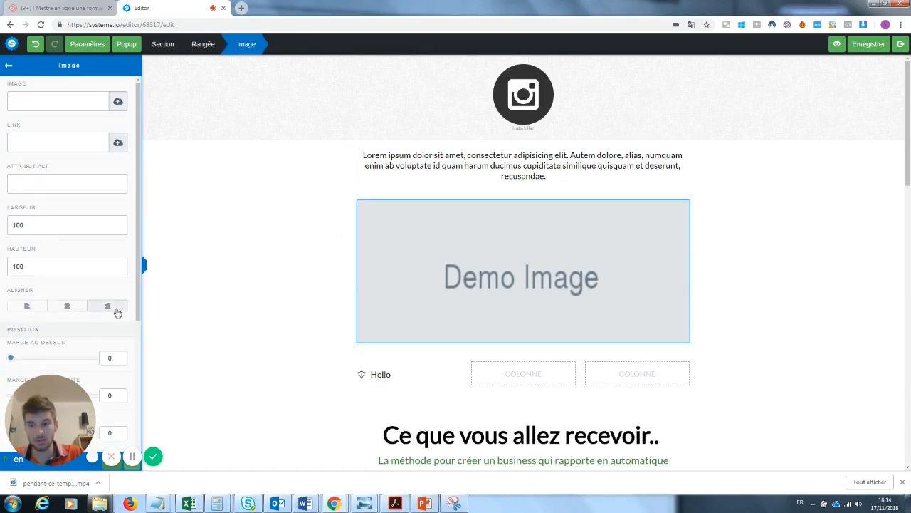
{"action": "left_click", "coordinate": [493, 313]}
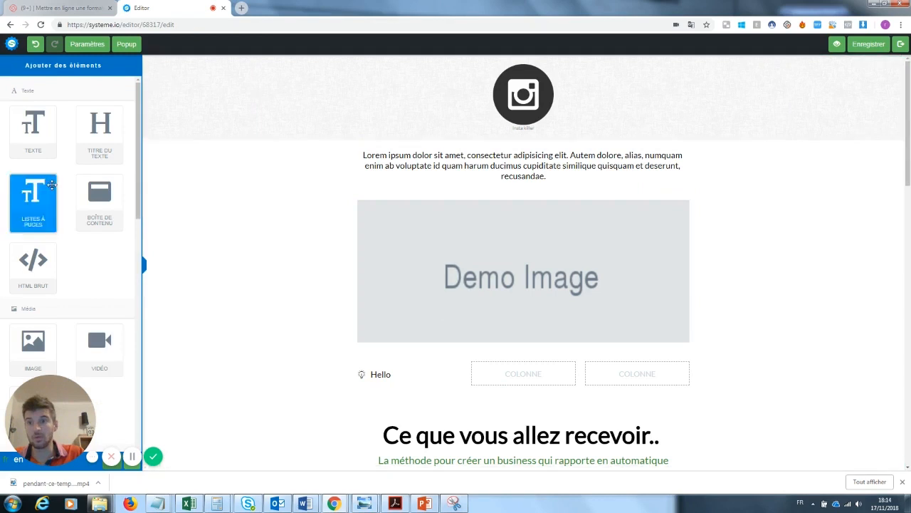
{"action": "left_click_drag", "start_coordinate": [32, 330], "coordinate": [513, 378]}
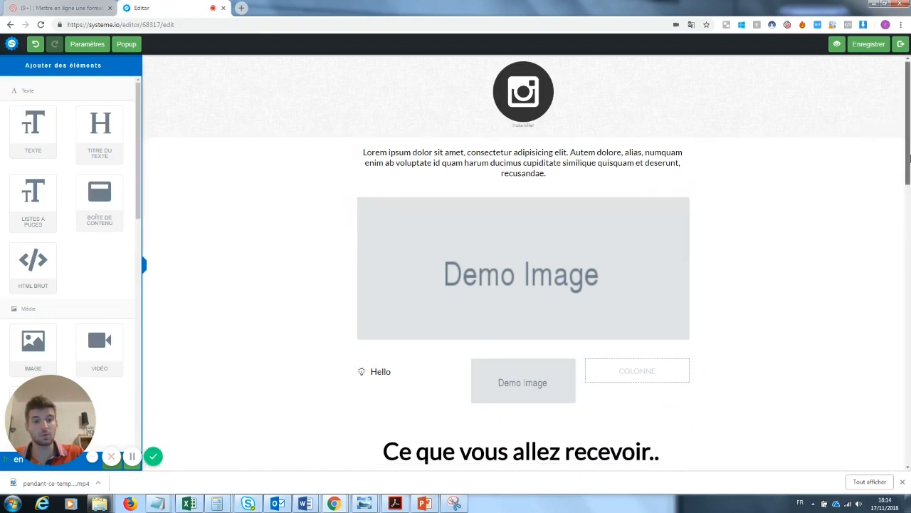
Review the edited order page, save it, and exit to the Bon de commande settings
{"action": "scroll", "coordinate": [909, 226], "scroll_direction": "down", "scroll_amount": 3}
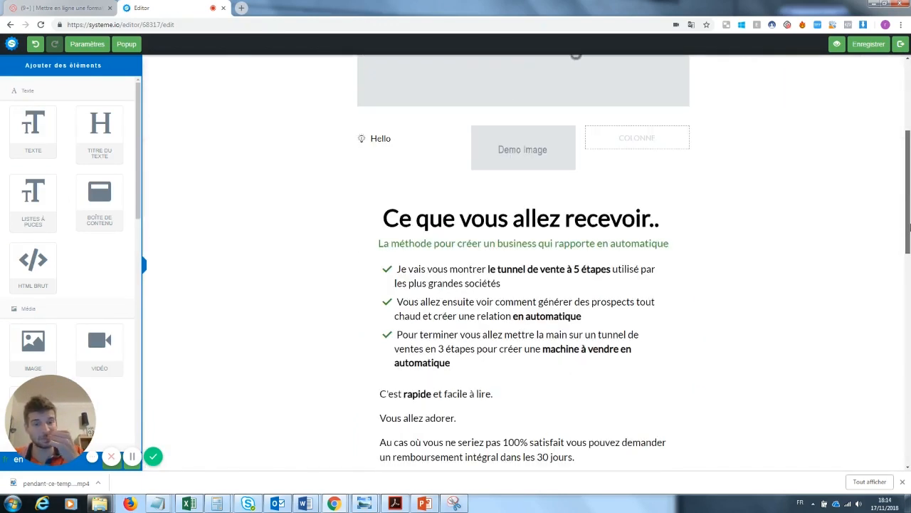
{"action": "scroll", "coordinate": [909, 226], "scroll_direction": "down", "scroll_amount": 1}
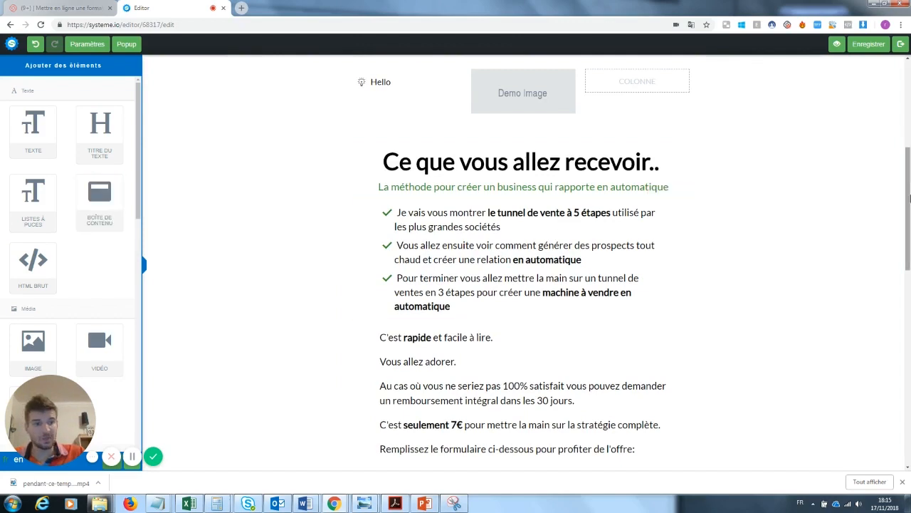
{"action": "scroll", "coordinate": [909, 150], "scroll_direction": "up", "scroll_amount": 3}
{"action": "left_click_drag", "start_coordinate": [909, 149], "coordinate": [909, 115]}
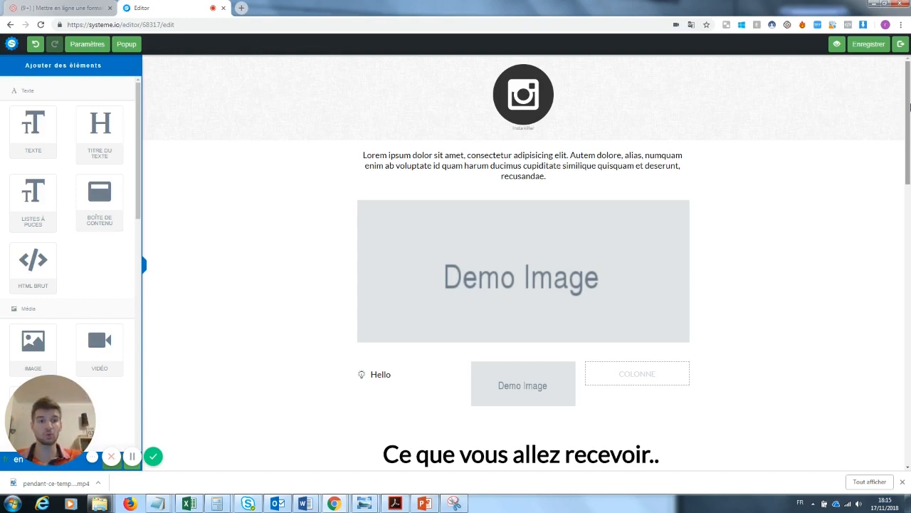
{"action": "left_click_drag", "start_coordinate": [910, 106], "coordinate": [909, 306]}
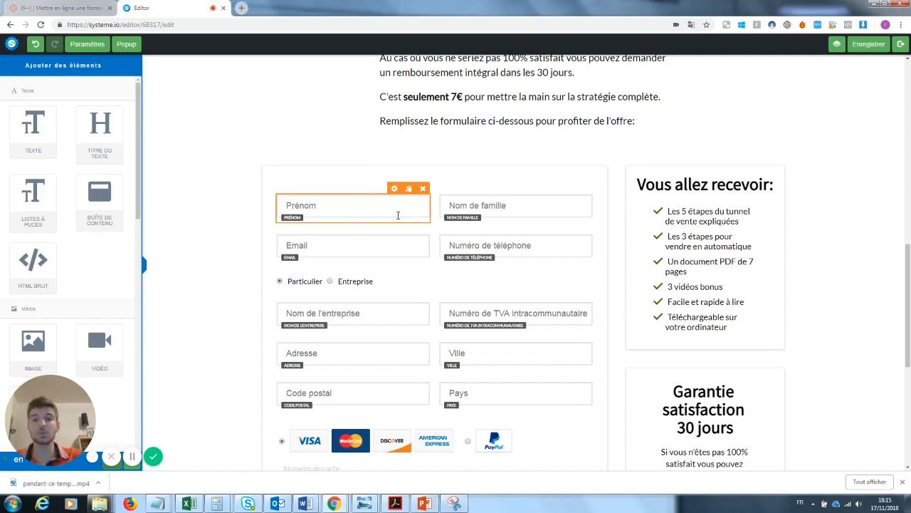
{"action": "scroll", "coordinate": [312, 201], "scroll_direction": "up", "scroll_amount": 8}
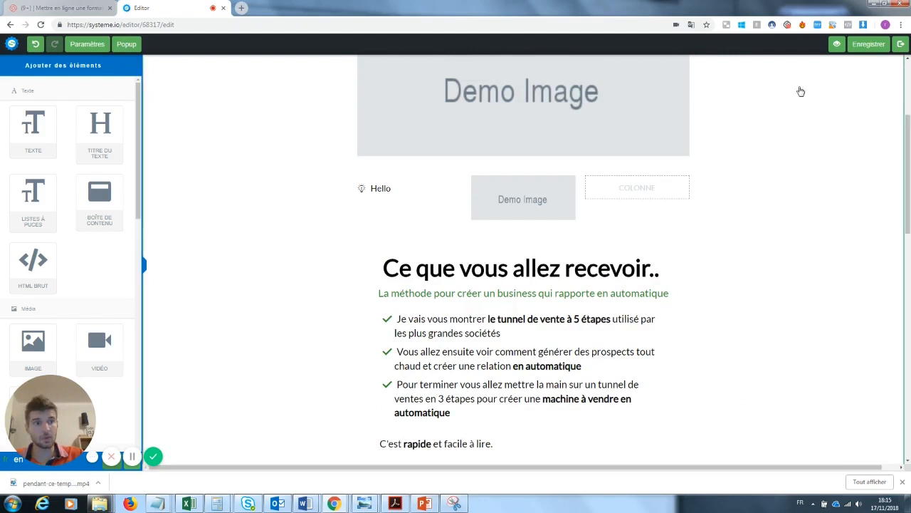
{"action": "left_click", "coordinate": [869, 44]}
{"action": "left_click", "coordinate": [901, 45]}
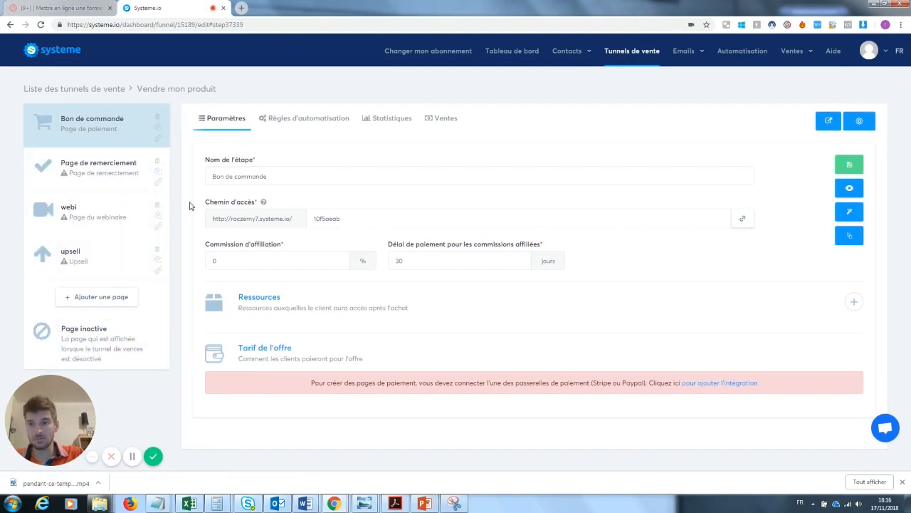
Add a step named 'contenu' with the type Page de vente
{"action": "left_click", "coordinate": [112, 304]}
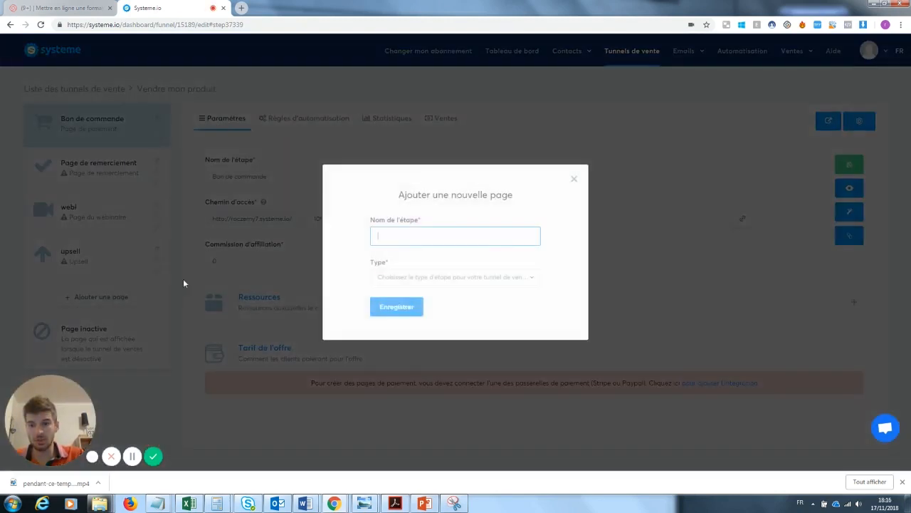
{"action": "type", "text": "contenu"}
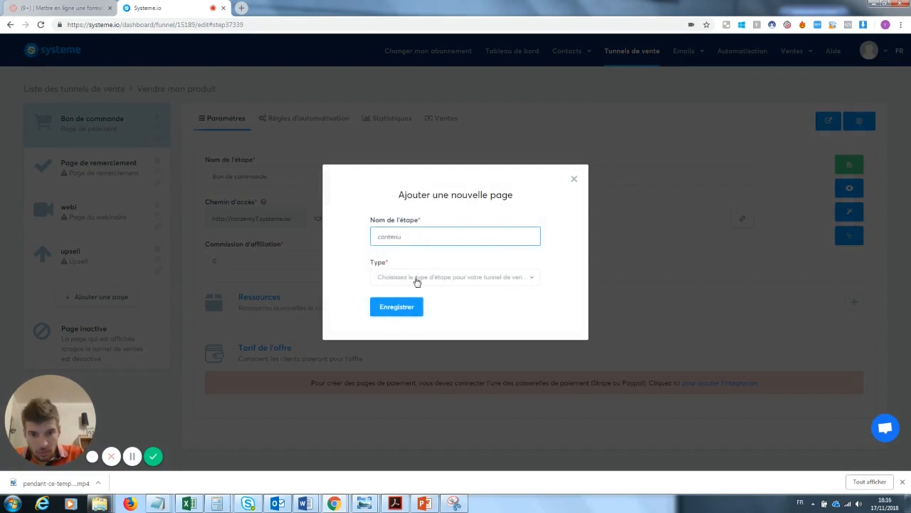
{"action": "left_click", "coordinate": [417, 279]}
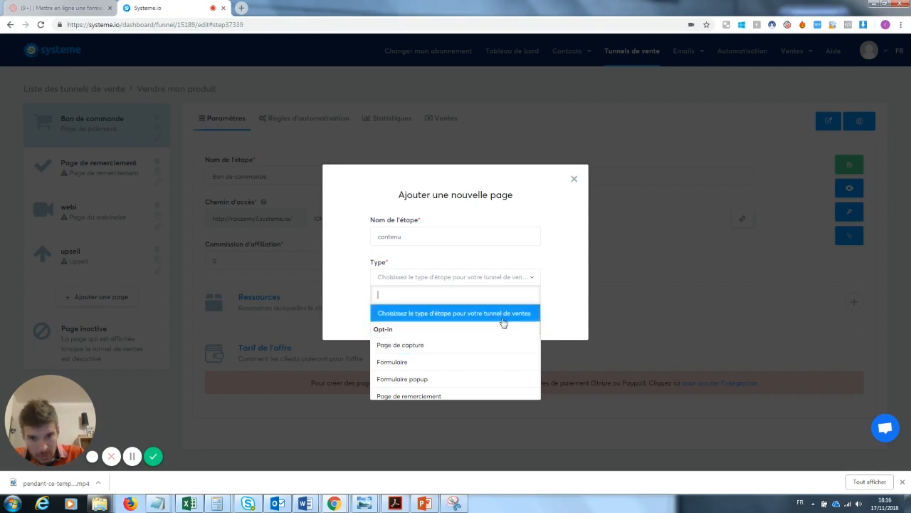
{"action": "key", "text": "Down"}
{"action": "key", "text": "Down"}
{"action": "key", "text": "Down"}
{"action": "key", "text": "Down"}
{"action": "key", "text": "Down"}
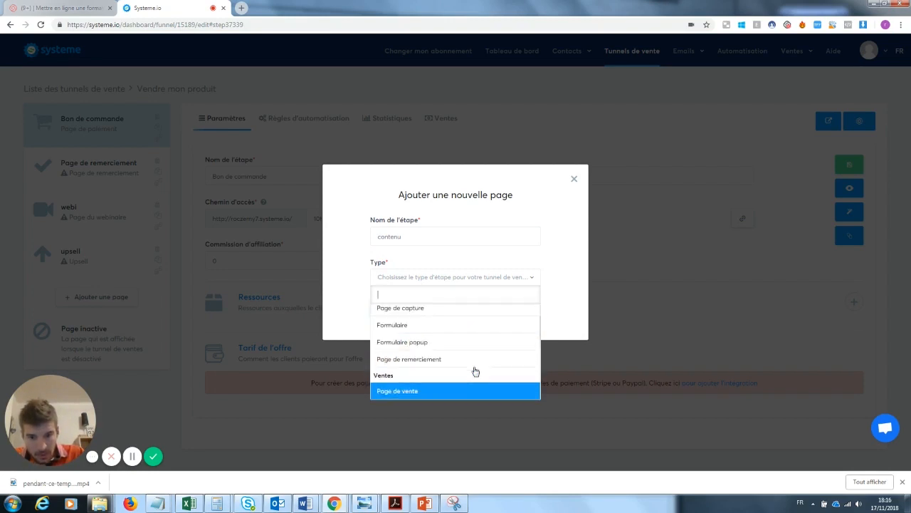
{"action": "key", "text": "Up"}
{"action": "key", "text": "Up"}
{"action": "left_click", "coordinate": [426, 354]}
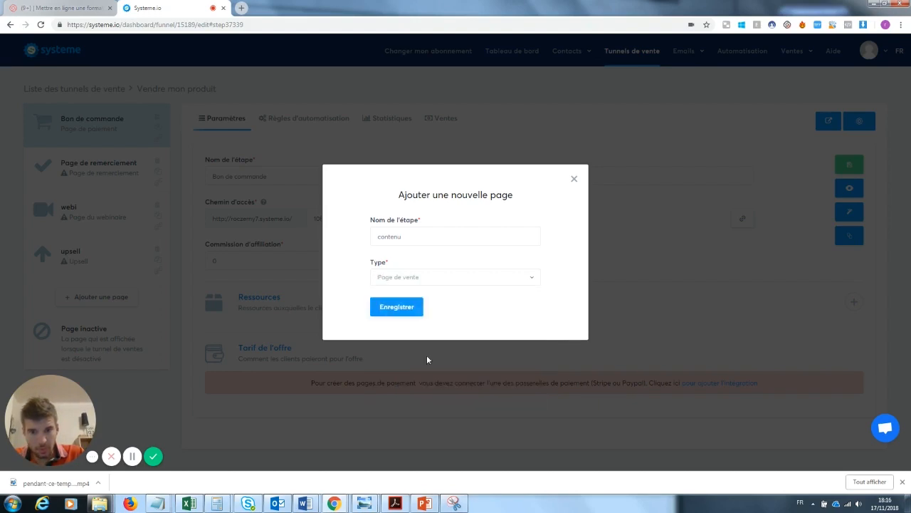
{"action": "left_click", "coordinate": [405, 318]}
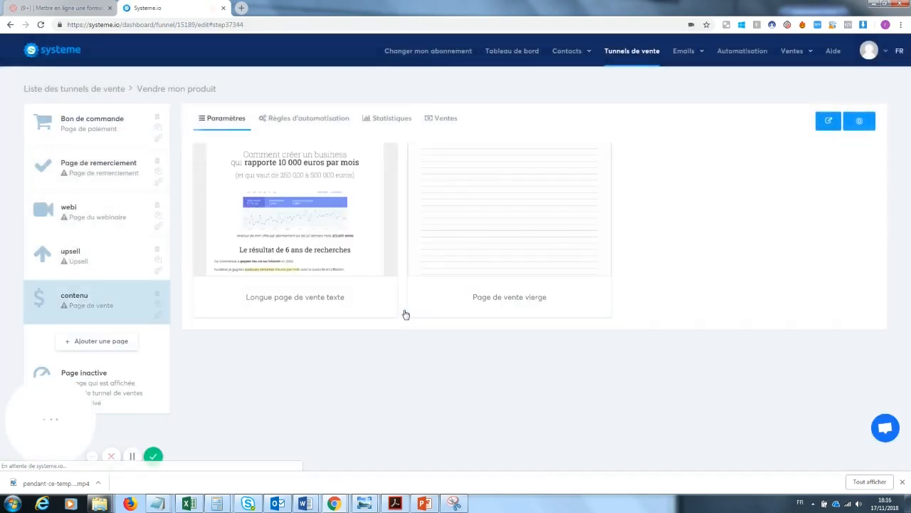
Open the Bon de commande step and show its automation rules
{"action": "mouse_move", "coordinate": [312, 231]}
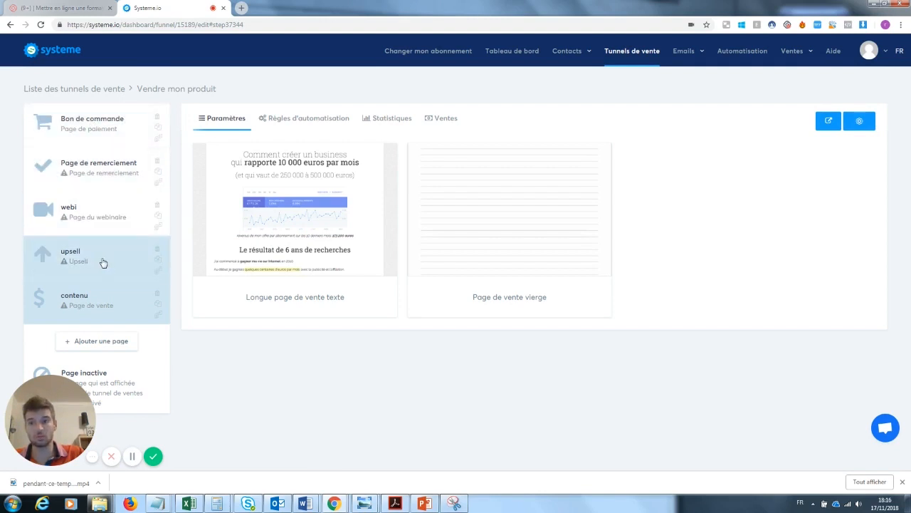
{"action": "mouse_move", "coordinate": [268, 269]}
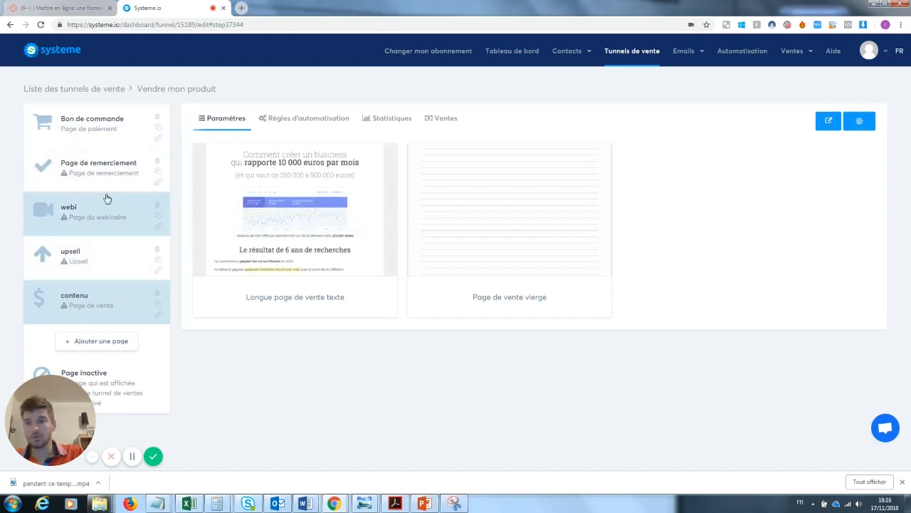
{"action": "left_click", "coordinate": [91, 127]}
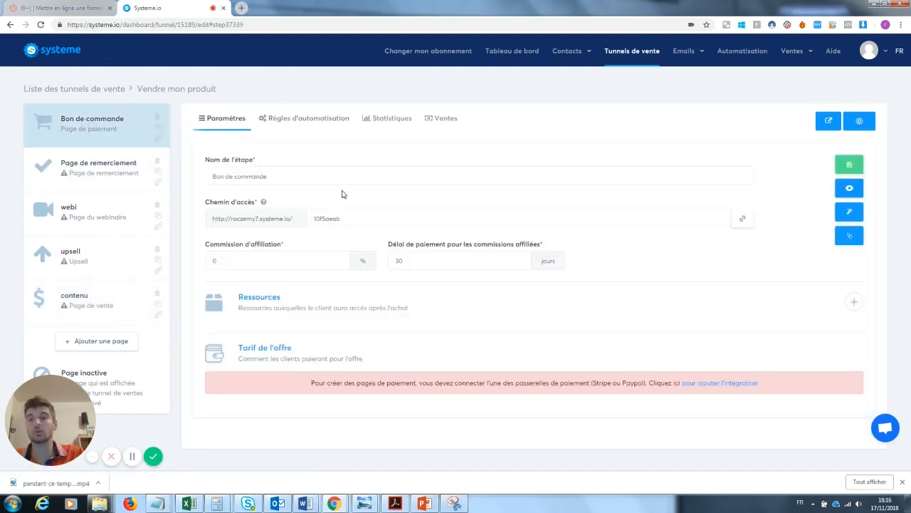
{"action": "left_click", "coordinate": [317, 119]}
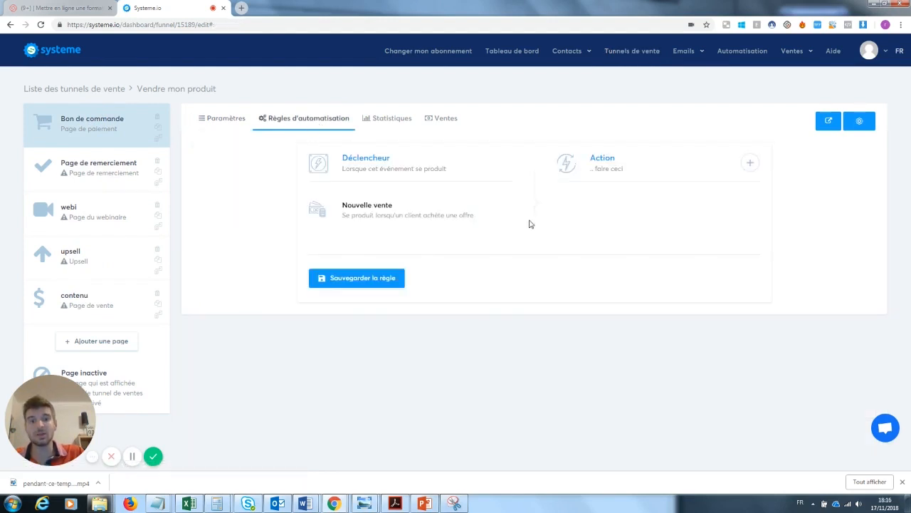
Add an 'Envoyer un email' action to the Bon de commande rule, leaving its email unchosen
{"action": "left_click", "coordinate": [750, 163]}
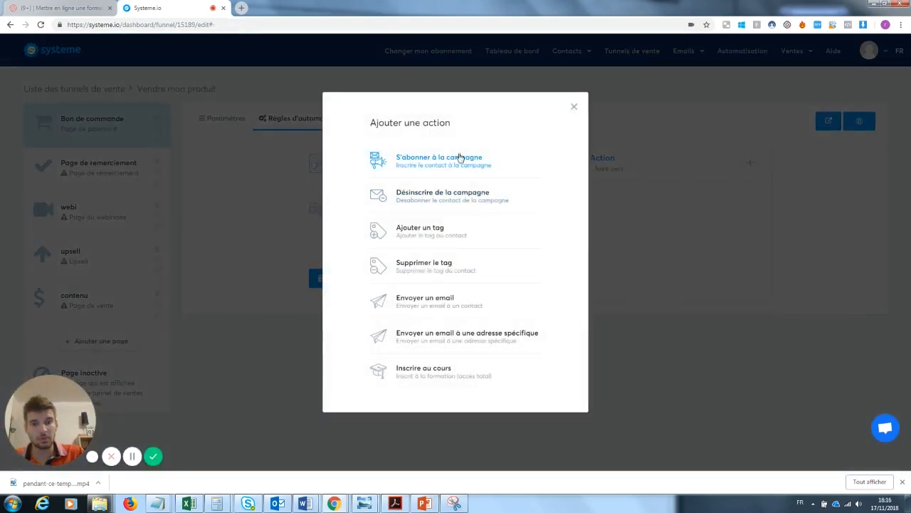
{"action": "left_click", "coordinate": [440, 302]}
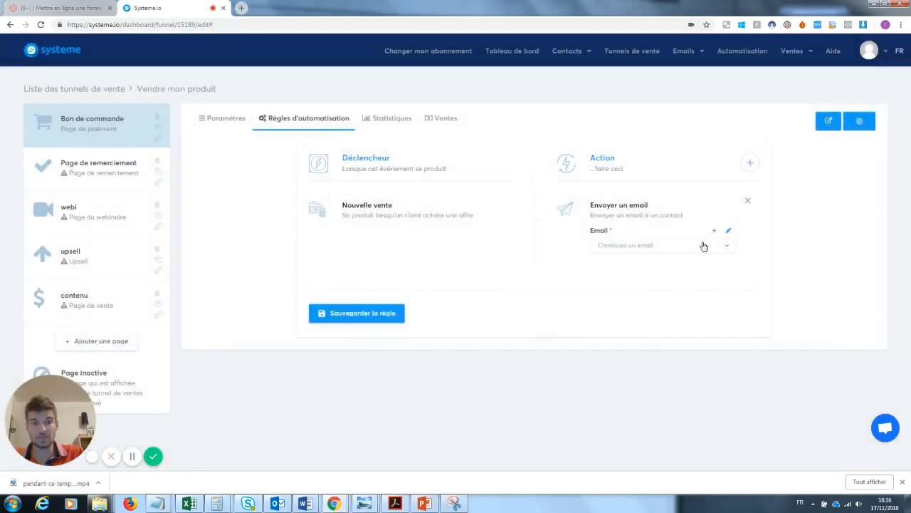
{"action": "left_click", "coordinate": [729, 234]}
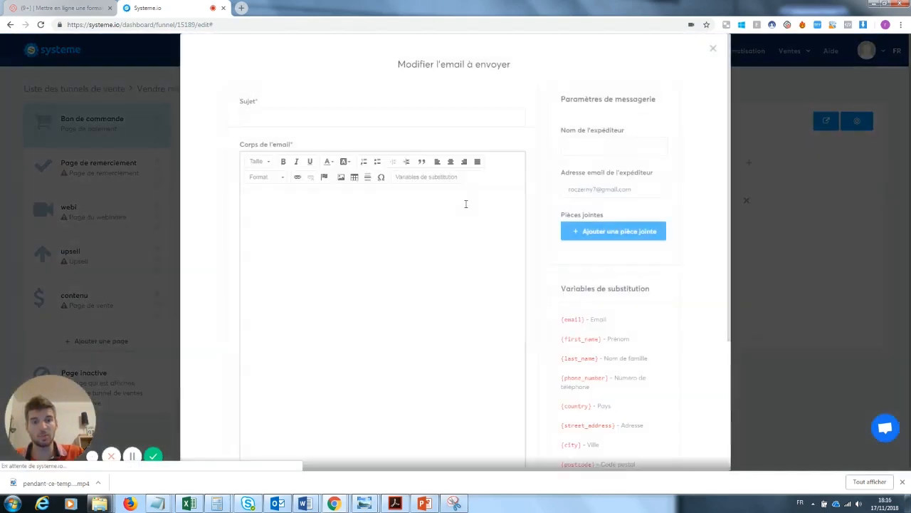
{"action": "left_click", "coordinate": [712, 50]}
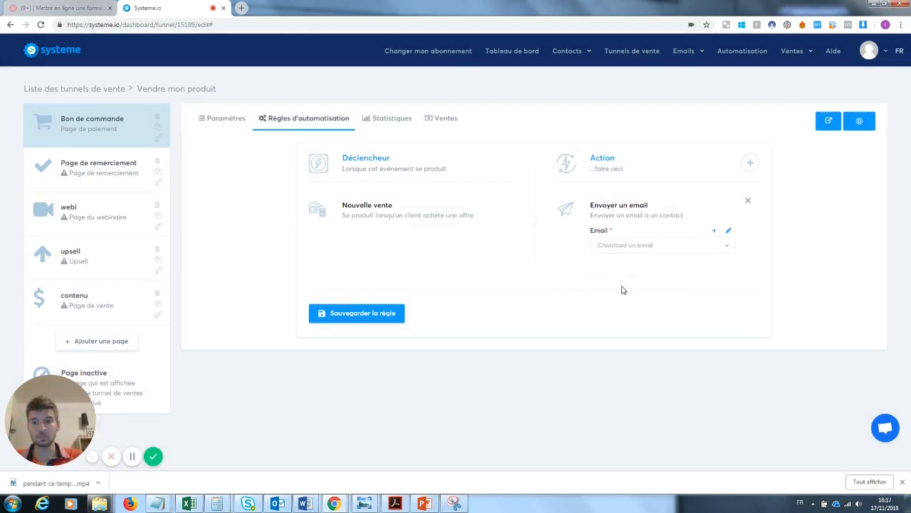
{"action": "left_click", "coordinate": [754, 165]}
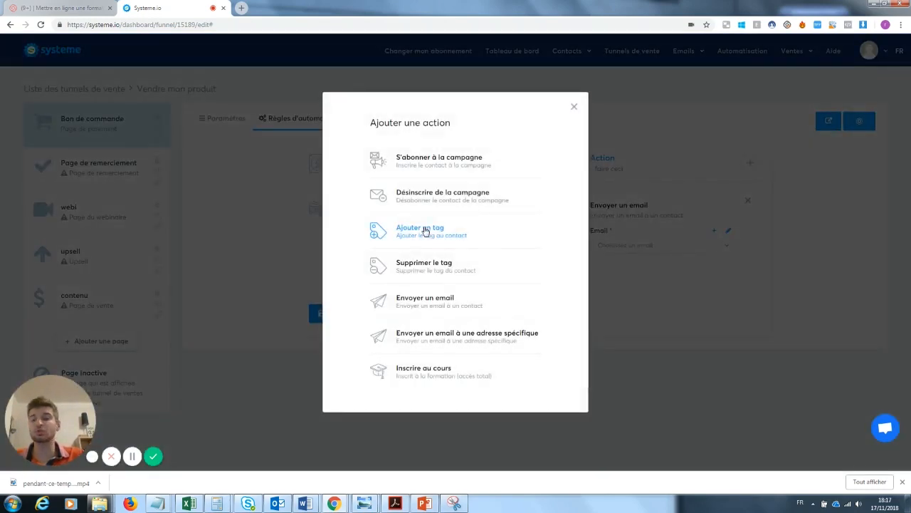
{"action": "left_click", "coordinate": [574, 107]}
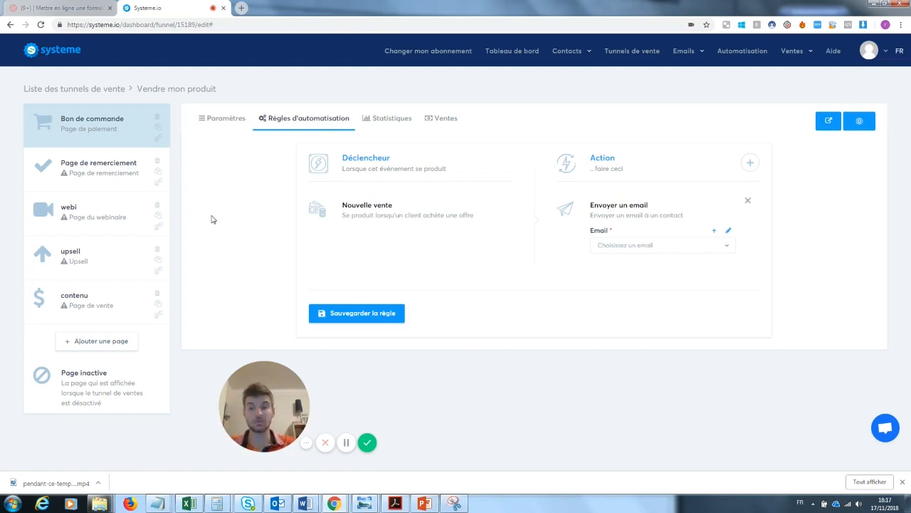
Un-maximize the dashboard and funnel windows and arrange them side by side
{"action": "mouse_move", "coordinate": [335, 503]}
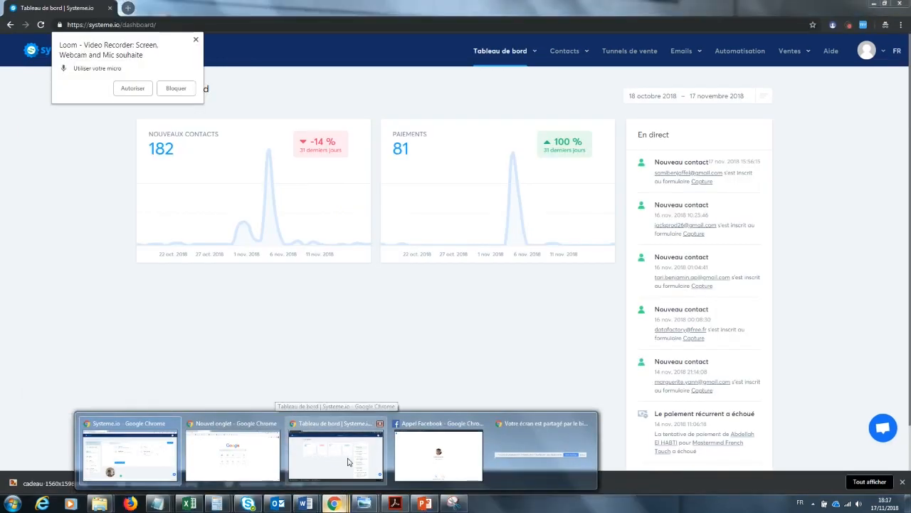
{"action": "left_click", "coordinate": [341, 455]}
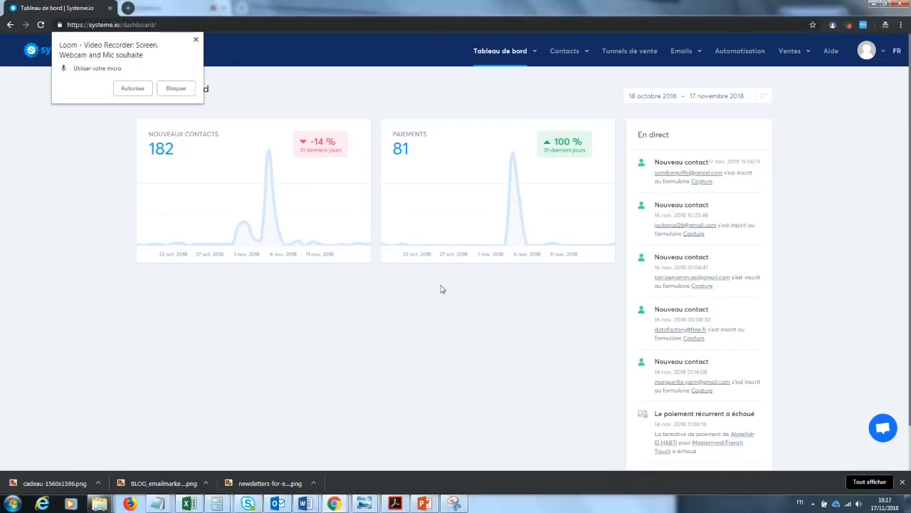
{"action": "left_click", "coordinate": [883, 4]}
{"action": "left_click_drag", "start_coordinate": [451, 198], "coordinate": [628, 65]}
{"action": "left_click_drag", "start_coordinate": [268, 382], "coordinate": [52, 256]}
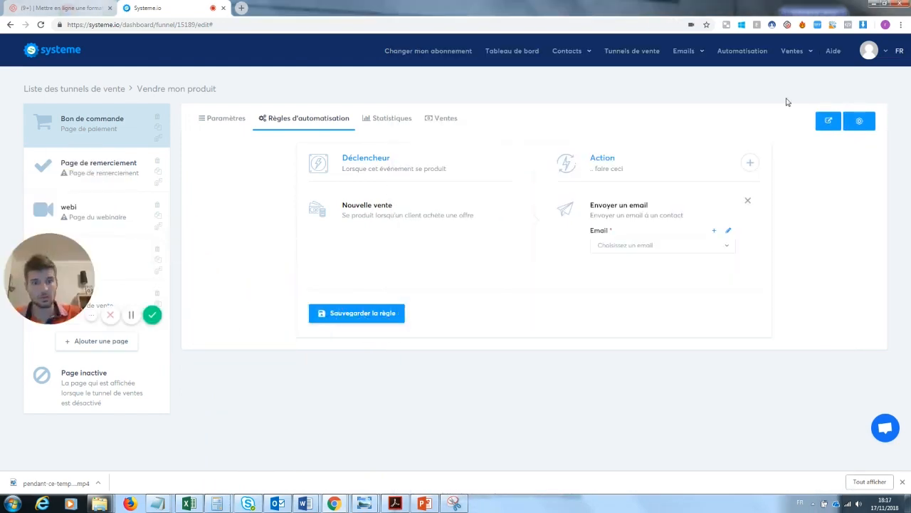
{"action": "left_click", "coordinate": [884, 4]}
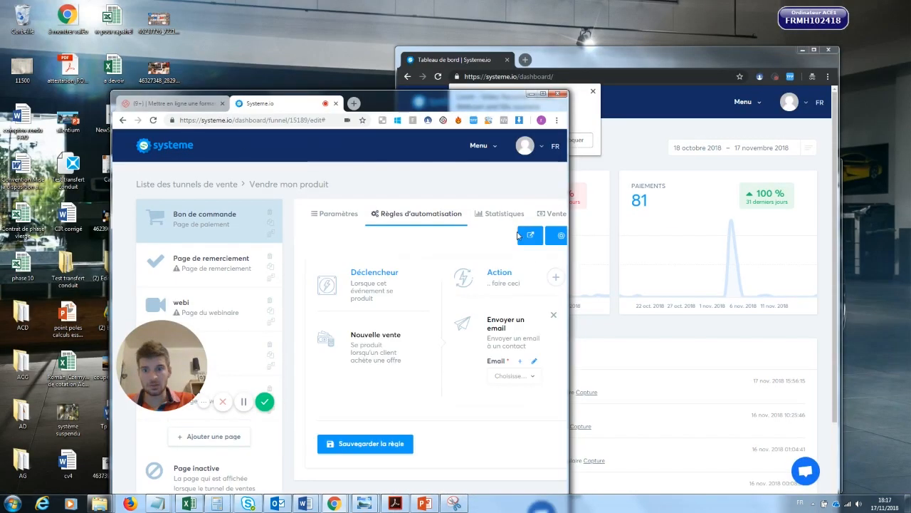
{"action": "left_click_drag", "start_coordinate": [445, 101], "coordinate": [335, 14]}
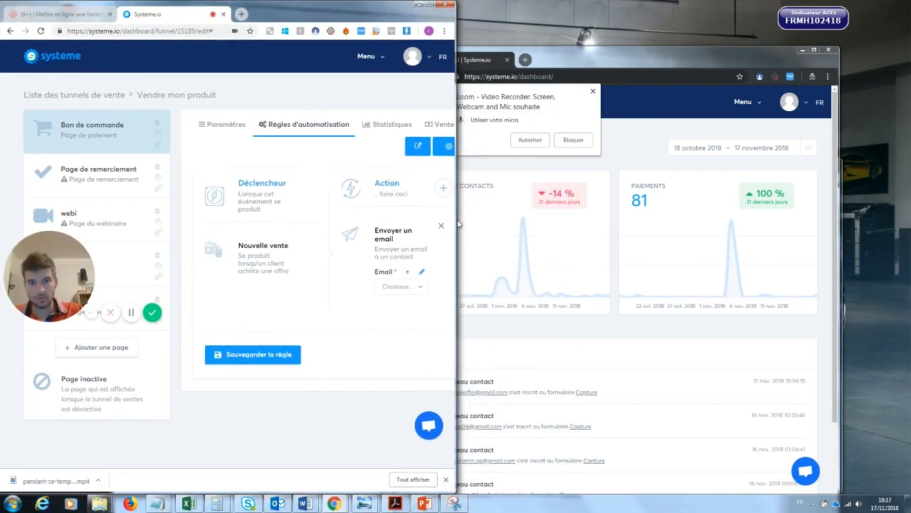
{"action": "left_click", "coordinate": [513, 326]}
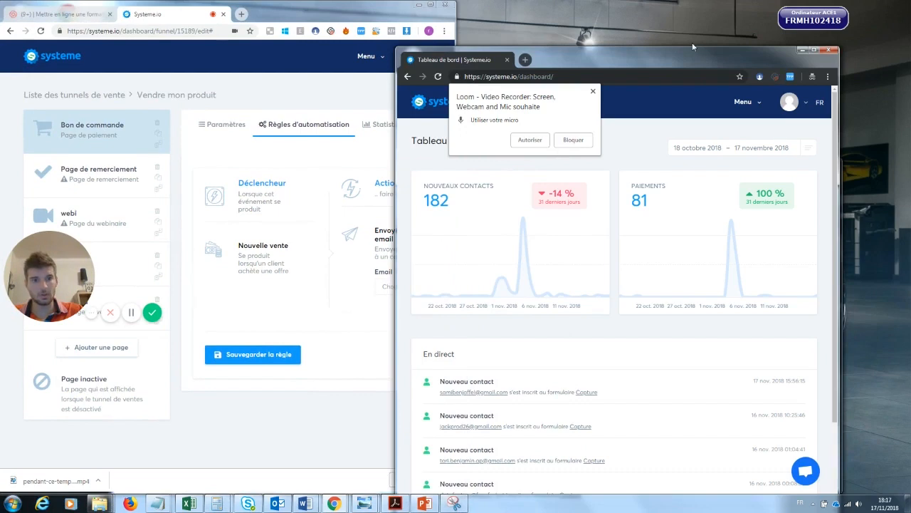
{"action": "left_click_drag", "start_coordinate": [682, 59], "coordinate": [773, 18]}
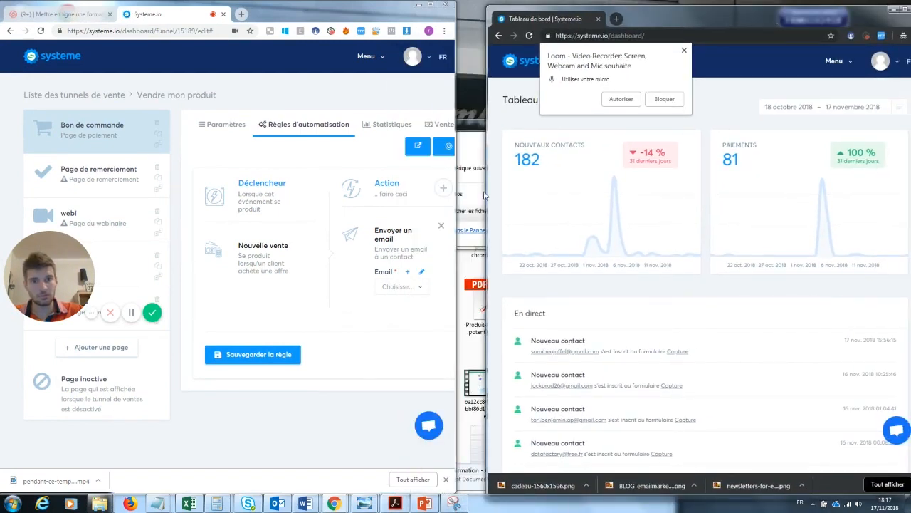
{"action": "left_click_drag", "start_coordinate": [488, 194], "coordinate": [115, 269]}
Go to the Tunnels de vente list of 27 funnels and select Mastermind
{"action": "mouse_move", "coordinate": [692, 65]}
{"action": "left_click", "coordinate": [648, 62]}
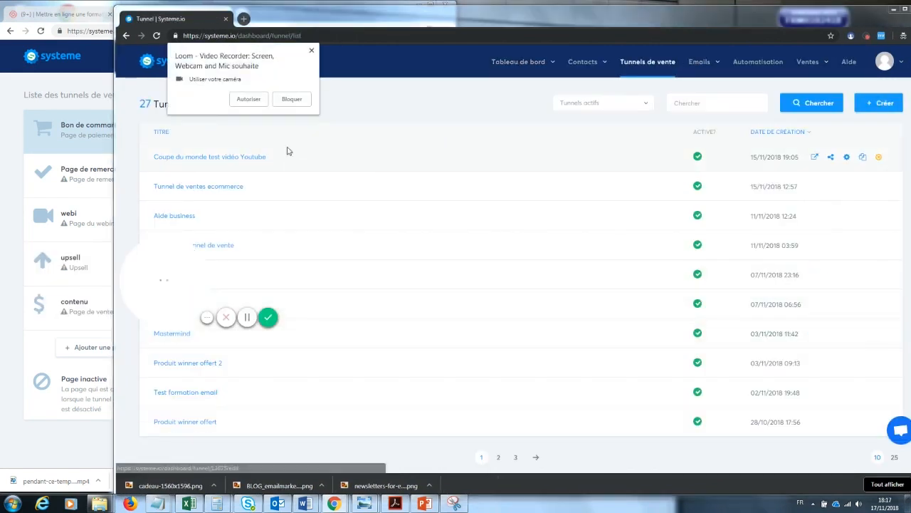
{"action": "left_click", "coordinate": [249, 99]}
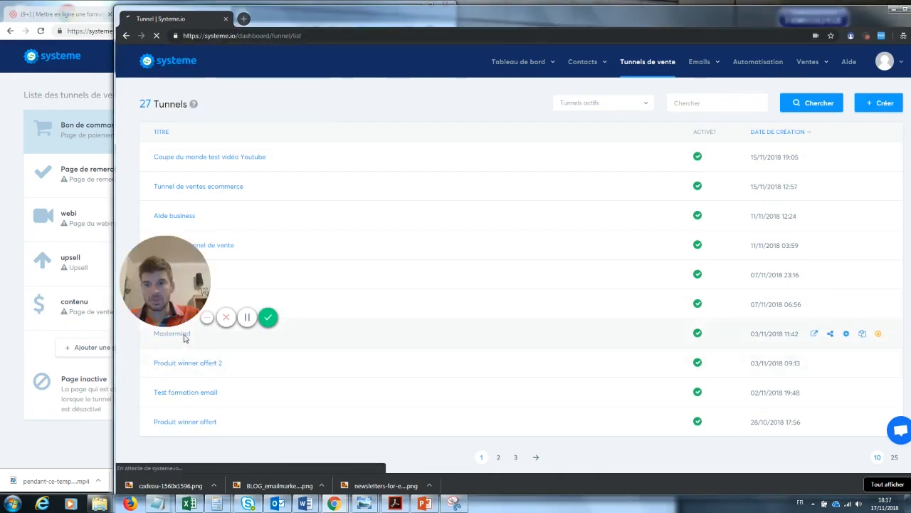
Open the Mastermind funnel in a maximized browser window
{"action": "left_click", "coordinate": [183, 335]}
{"action": "left_click", "coordinate": [907, 10]}
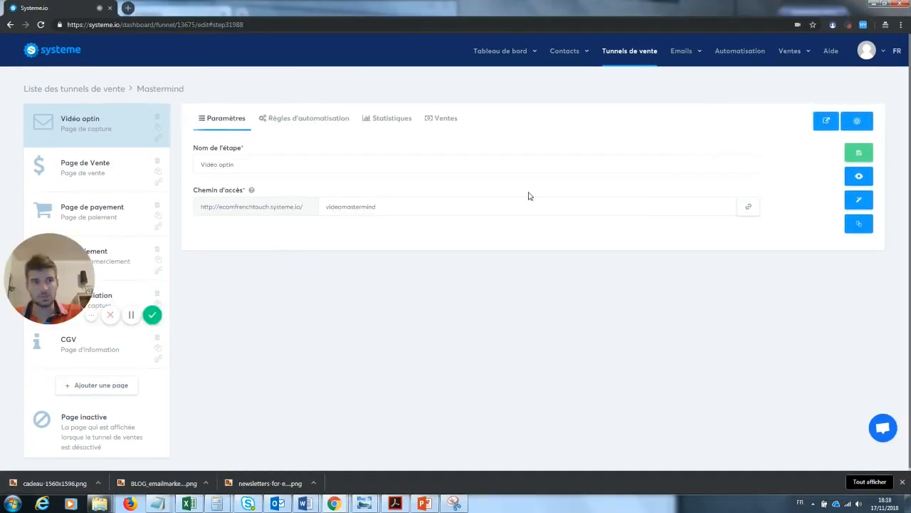
{"action": "mouse_move", "coordinate": [46, 279]}
{"action": "left_click_drag", "start_coordinate": [47, 279], "coordinate": [363, 320]}
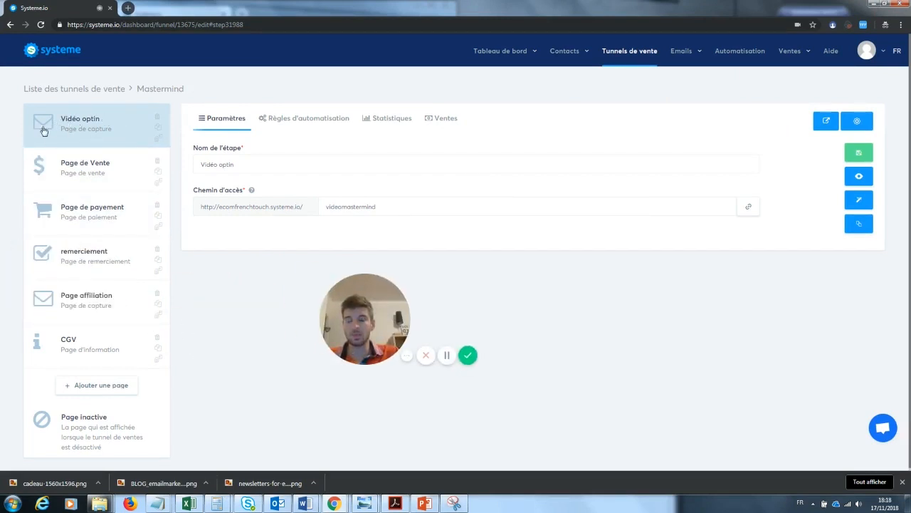
Review the Page de Vente, Page de payement and remerciement steps, then preview Vidéo optin live
{"action": "left_click", "coordinate": [84, 164]}
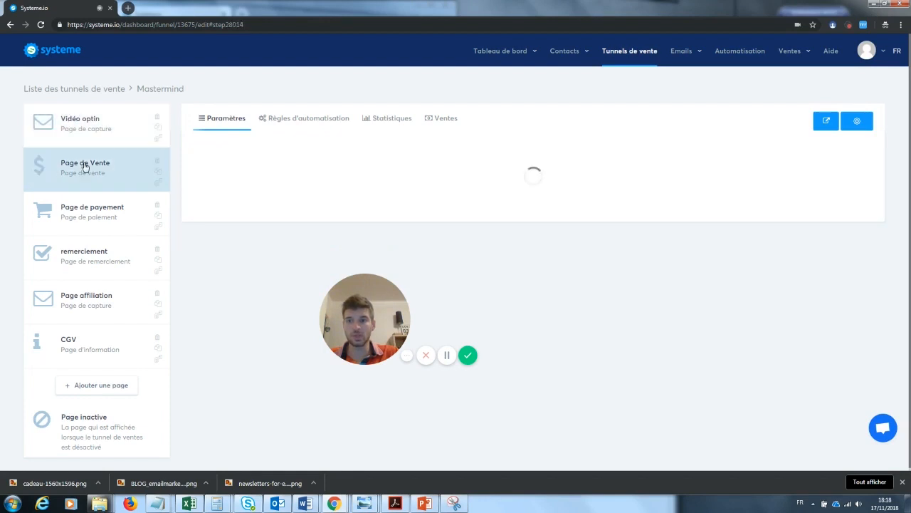
{"action": "left_click", "coordinate": [86, 208]}
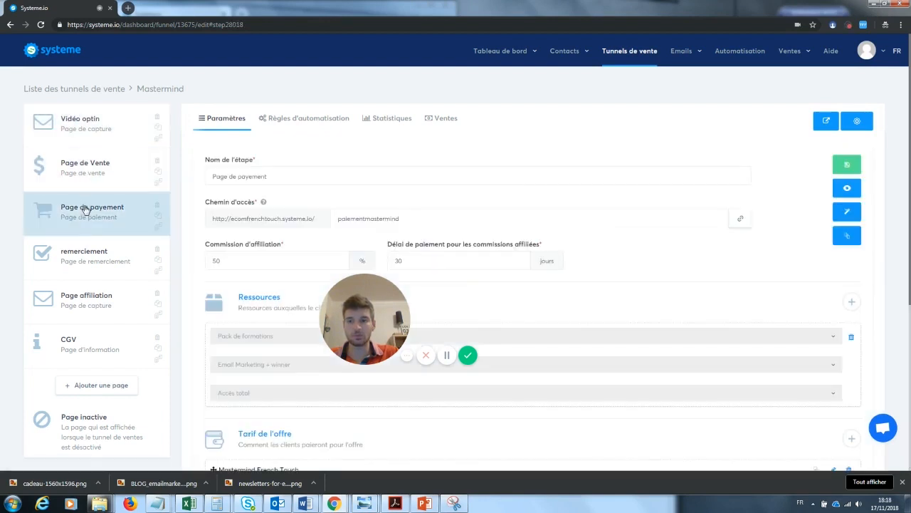
{"action": "left_click", "coordinate": [88, 263]}
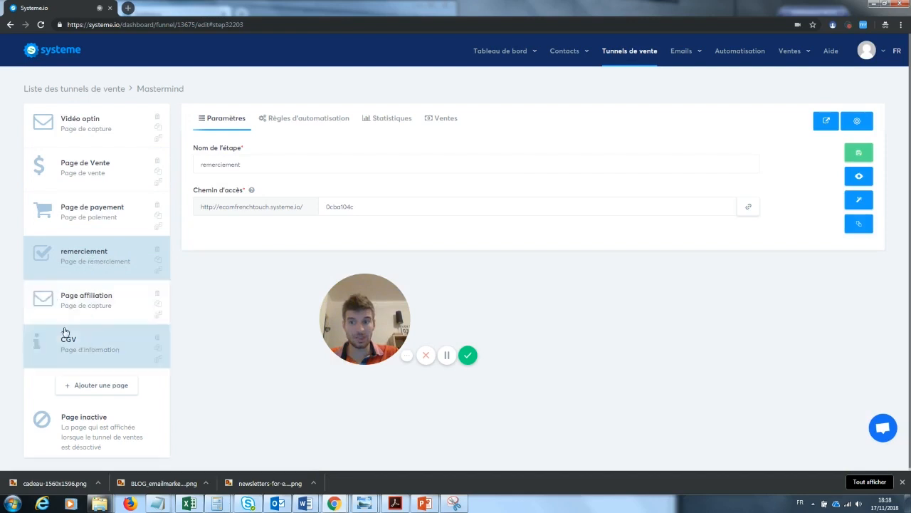
{"action": "left_click", "coordinate": [95, 128]}
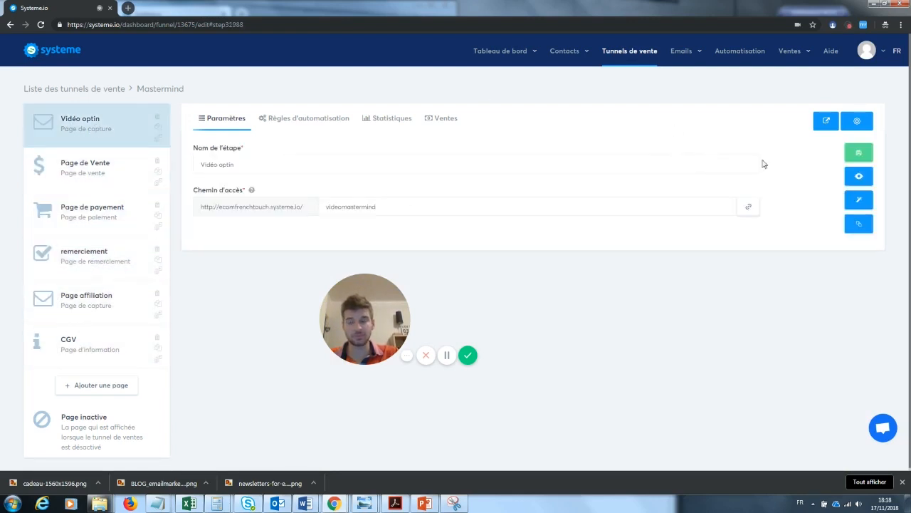
{"action": "left_click", "coordinate": [859, 175]}
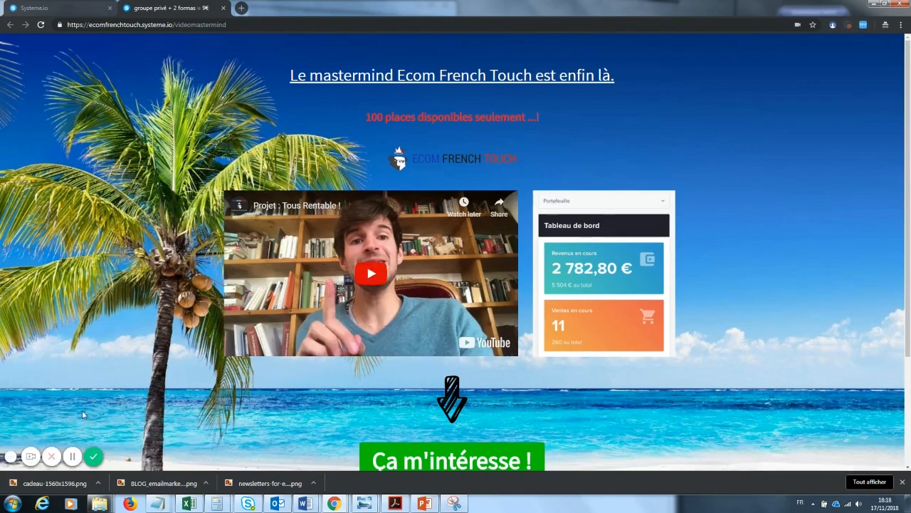
On the Vidéo optin preview, follow the 'Ça m'intéresse !' call to action
{"action": "left_click", "coordinate": [31, 456]}
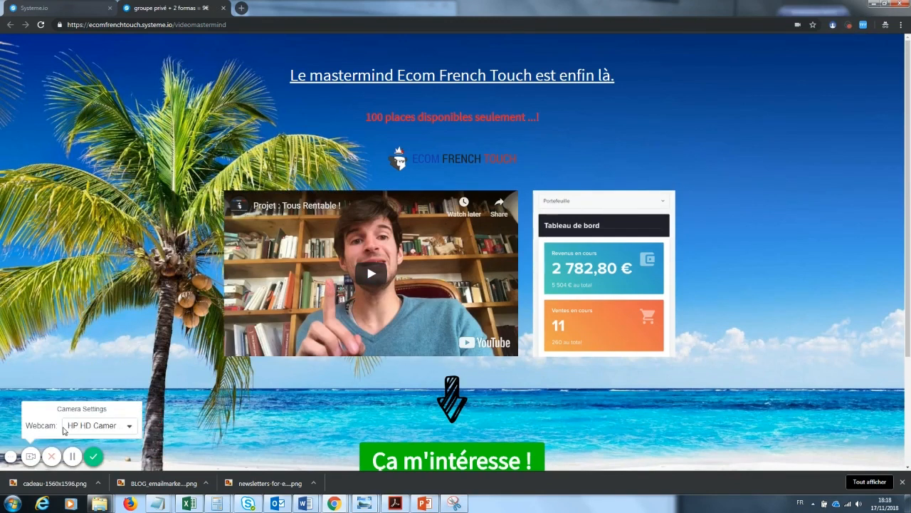
{"action": "left_click", "coordinate": [36, 456]}
{"action": "left_click", "coordinate": [33, 456]}
{"action": "left_click", "coordinate": [109, 427]}
{"action": "left_click", "coordinate": [102, 404]}
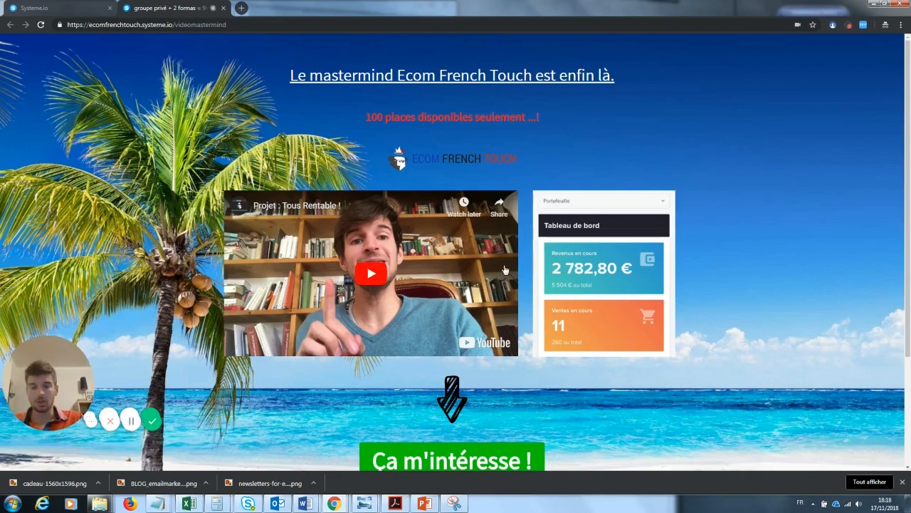
{"action": "scroll", "coordinate": [677, 213], "scroll_direction": "down", "scroll_amount": 1}
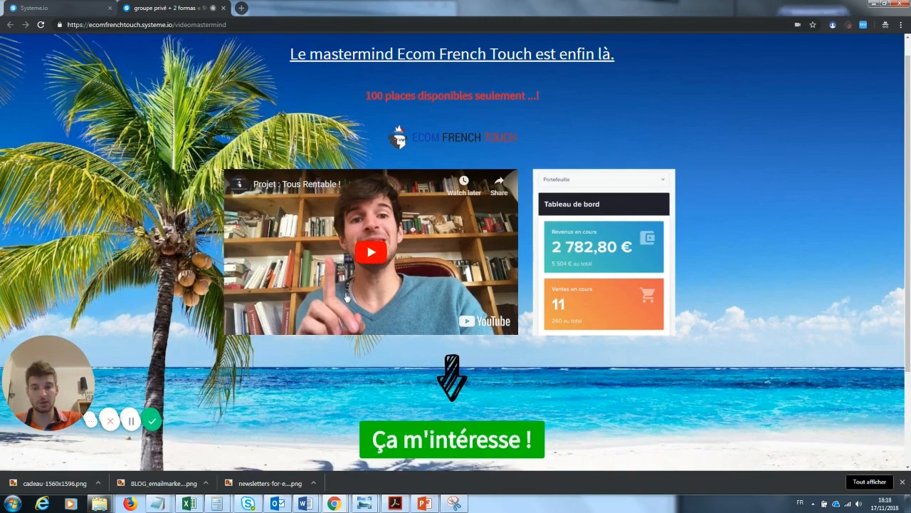
{"action": "scroll", "coordinate": [384, 363], "scroll_direction": "down", "scroll_amount": 1}
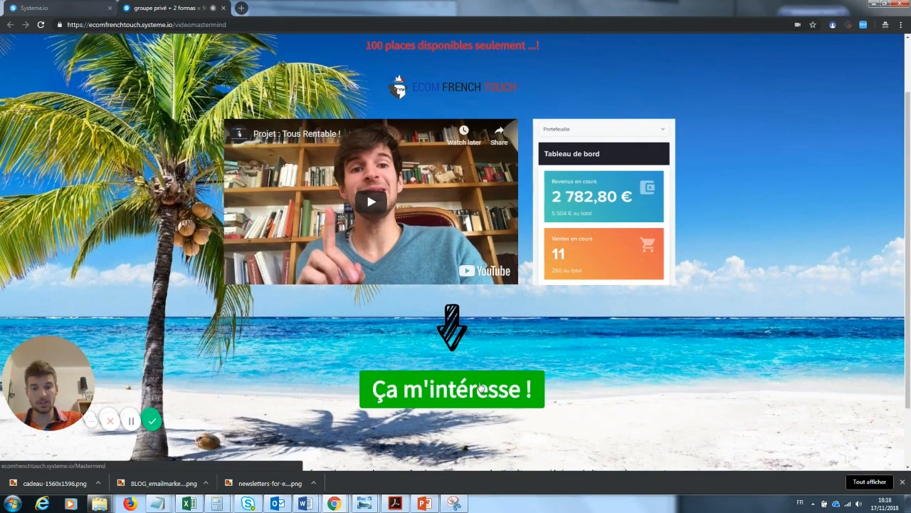
{"action": "scroll", "coordinate": [908, 183], "scroll_direction": "up", "scroll_amount": 1}
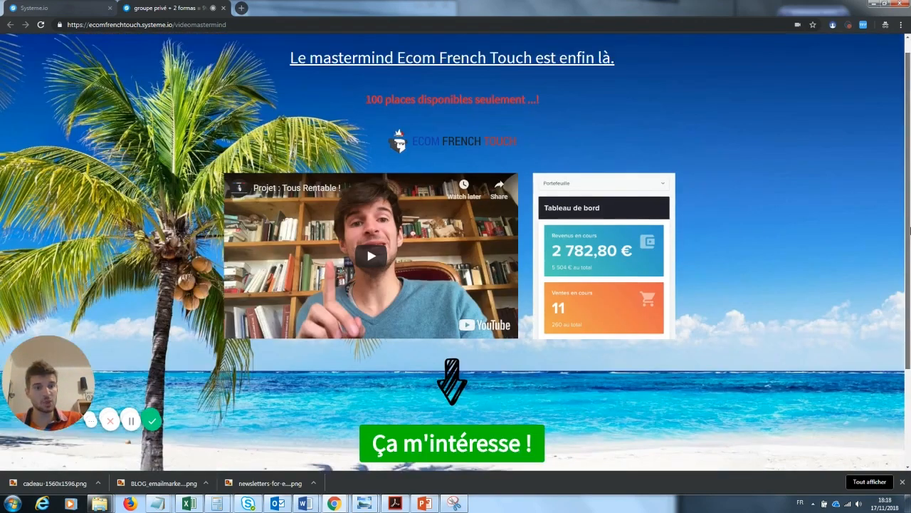
{"action": "scroll", "coordinate": [909, 220], "scroll_direction": "down", "scroll_amount": 3}
{"action": "scroll", "coordinate": [909, 153], "scroll_direction": "up", "scroll_amount": 3}
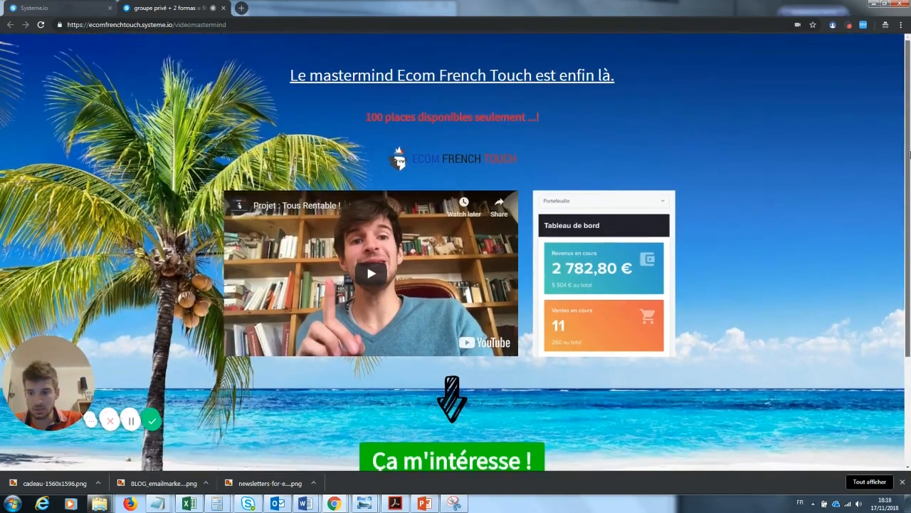
{"action": "scroll", "coordinate": [909, 153], "scroll_direction": "down", "scroll_amount": 1}
{"action": "left_click", "coordinate": [456, 381]}
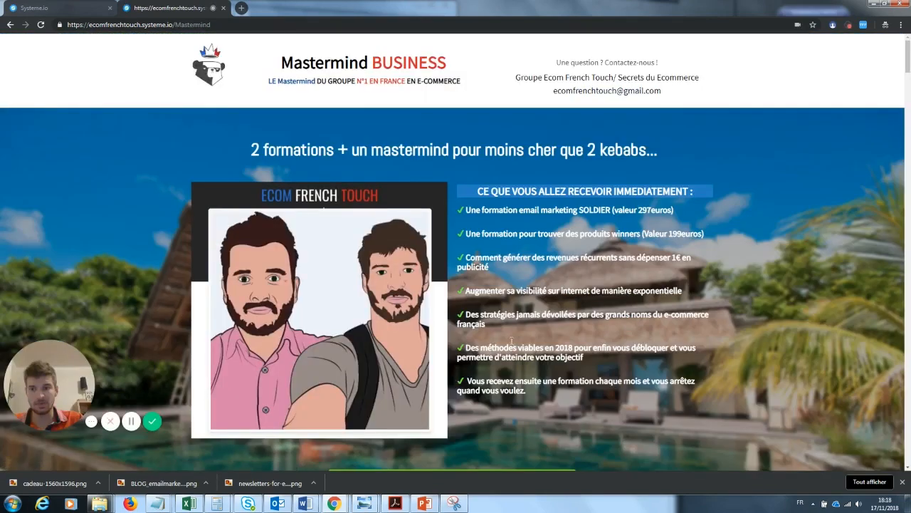
Scroll the Mastermind sales page to 'Réservez votre place !' and start the 9€ offer with Démarrer
{"action": "scroll", "coordinate": [908, 57], "scroll_direction": "down", "scroll_amount": 1}
{"action": "scroll", "coordinate": [909, 53], "scroll_direction": "up", "scroll_amount": 1}
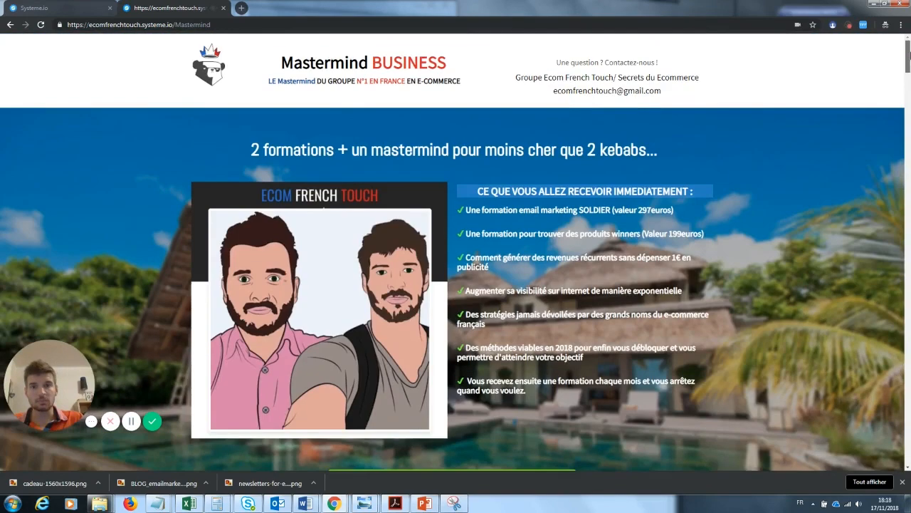
{"action": "scroll", "coordinate": [910, 53], "scroll_direction": "down", "scroll_amount": 5}
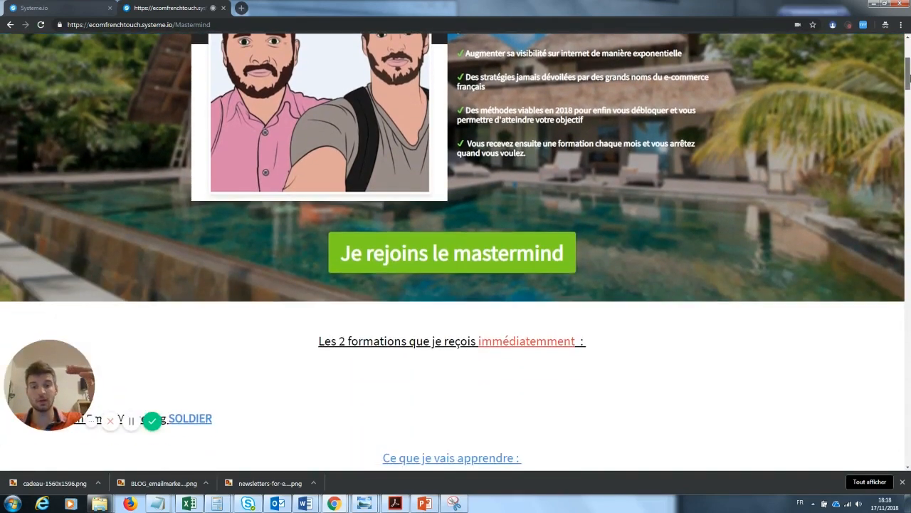
{"action": "scroll", "coordinate": [909, 89], "scroll_direction": "down", "scroll_amount": 5}
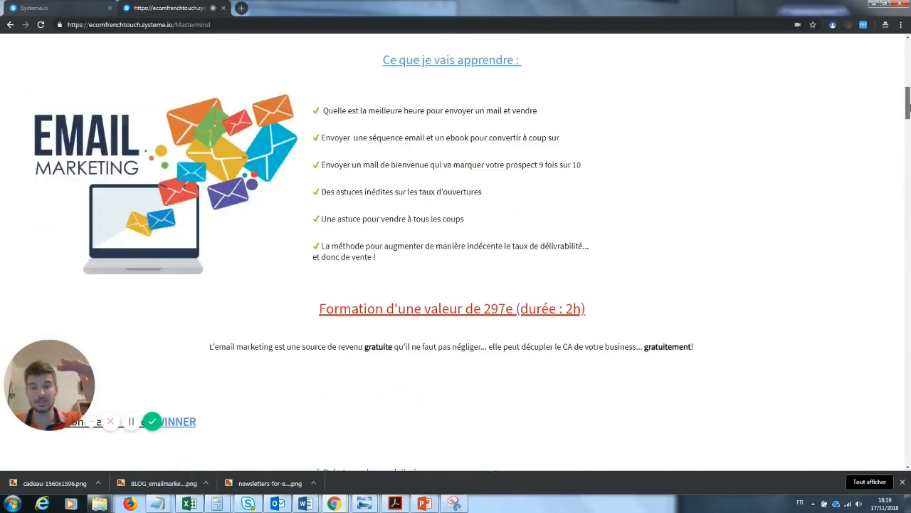
{"action": "left_click_drag", "start_coordinate": [908, 114], "coordinate": [908, 441]}
{"action": "left_click", "coordinate": [507, 381]}
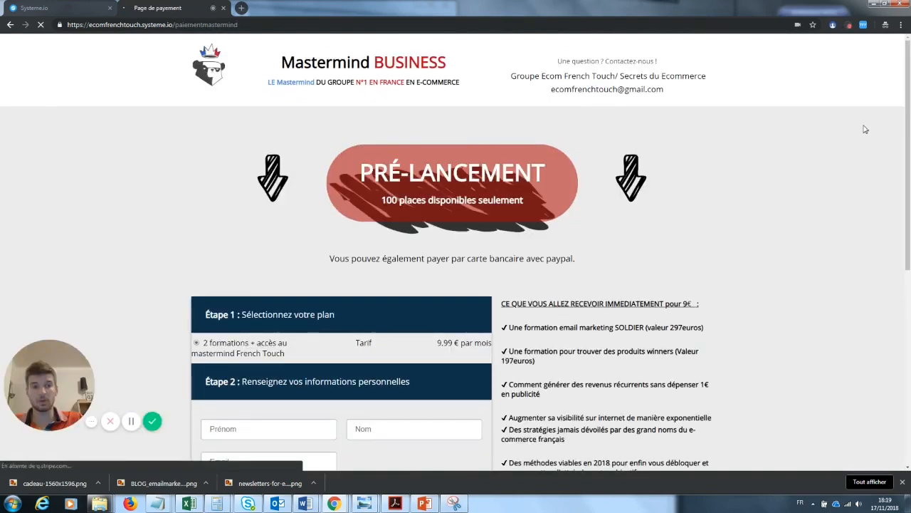
Tick and untick the 'Oui, je veux cette offre unique' coaching add-on twice, then return to the funnel editor
{"action": "left_click_drag", "start_coordinate": [909, 93], "coordinate": [909, 102]}
{"action": "scroll", "coordinate": [460, 246], "scroll_direction": "down", "scroll_amount": 4}
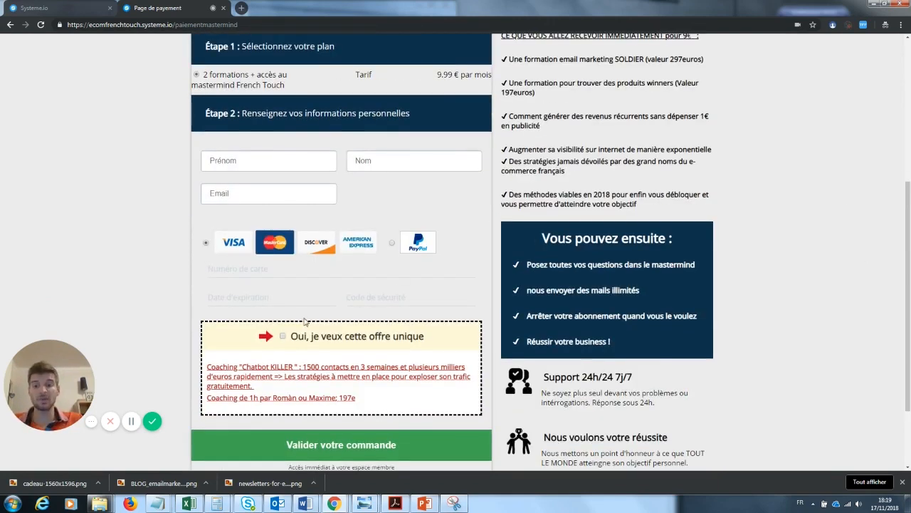
{"action": "left_click", "coordinate": [283, 336]}
{"action": "left_click", "coordinate": [284, 377]}
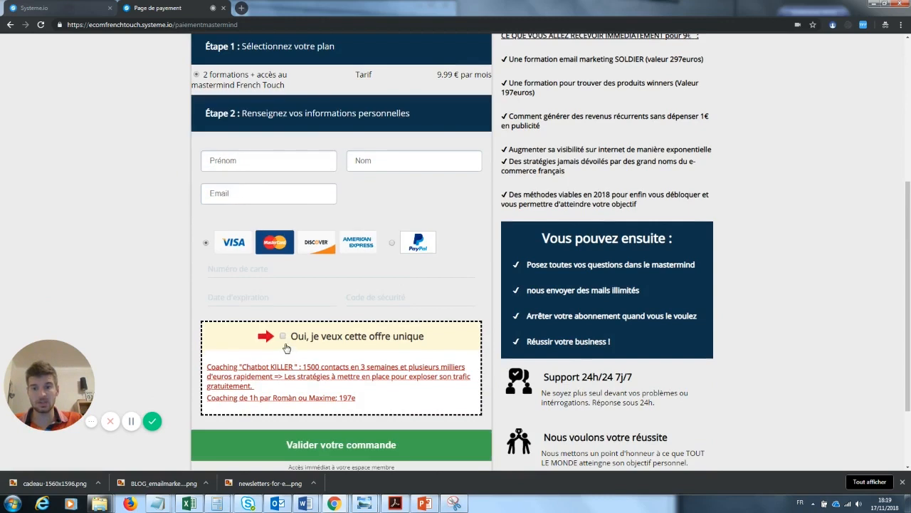
{"action": "left_click", "coordinate": [282, 338]}
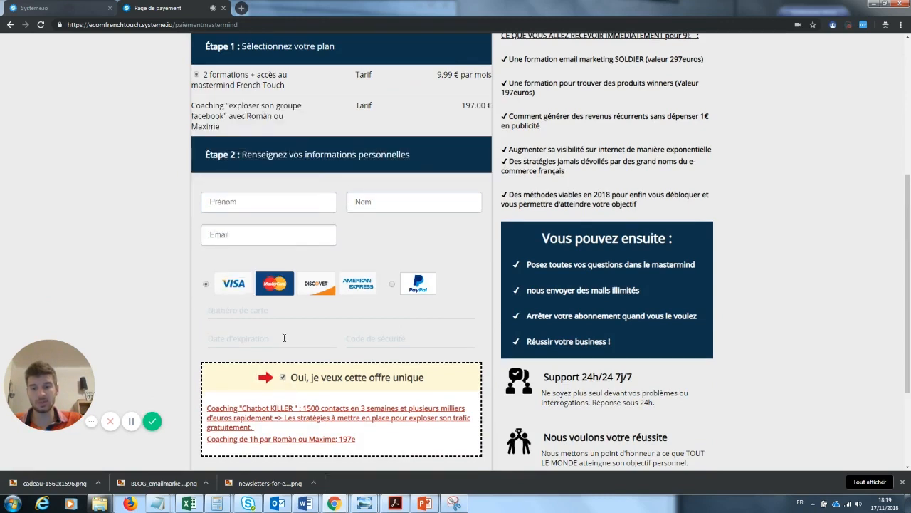
{"action": "left_click", "coordinate": [282, 376]}
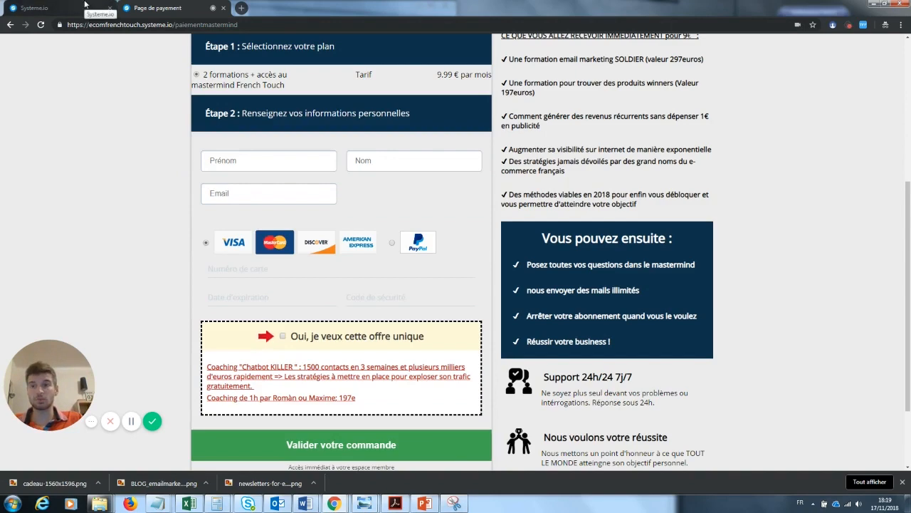
{"action": "left_click", "coordinate": [84, 6]}
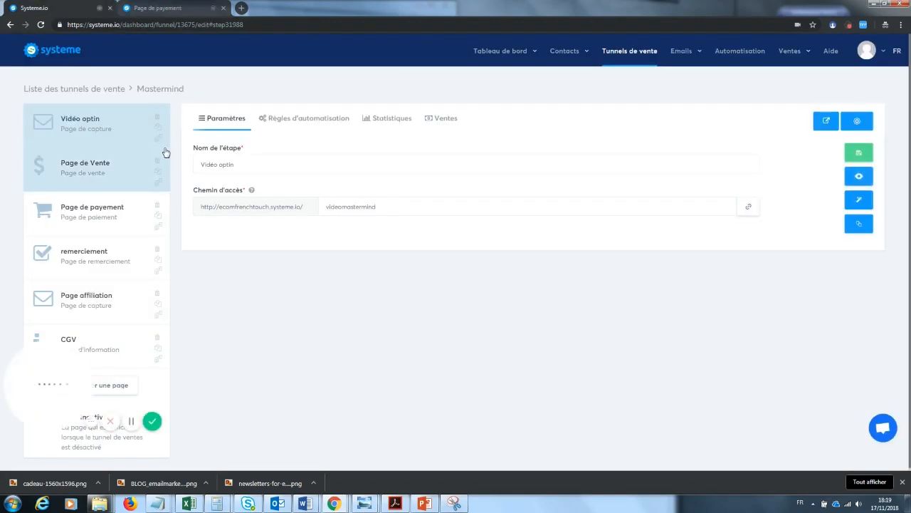
{"action": "left_click_drag", "start_coordinate": [47, 415], "coordinate": [299, 385]}
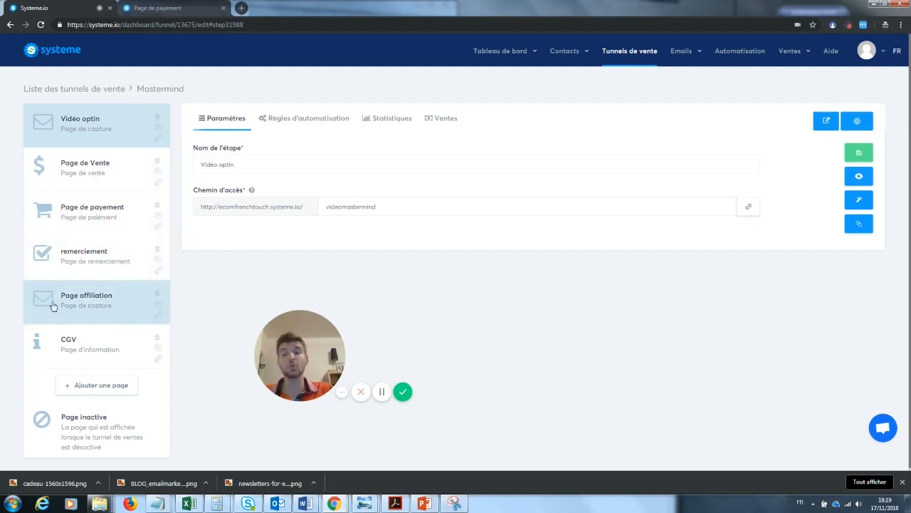
{"action": "left_click_drag", "start_coordinate": [298, 350], "coordinate": [243, 356]}
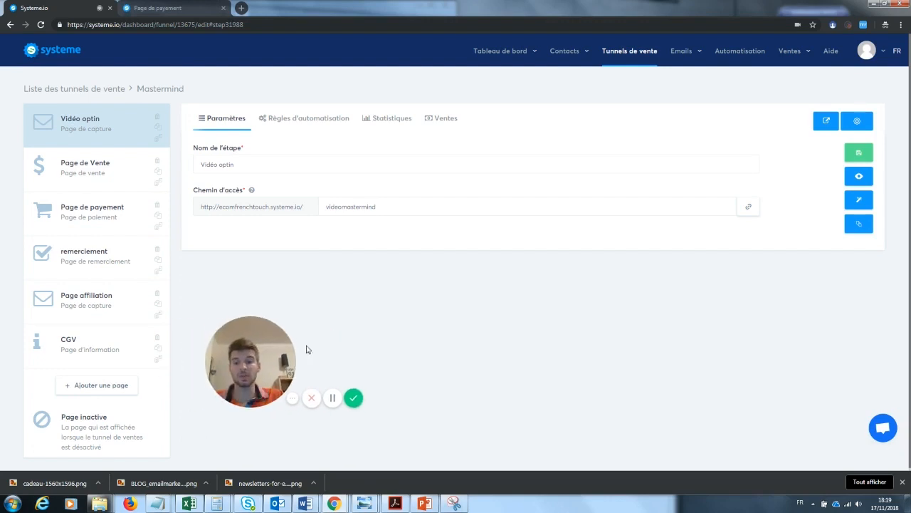
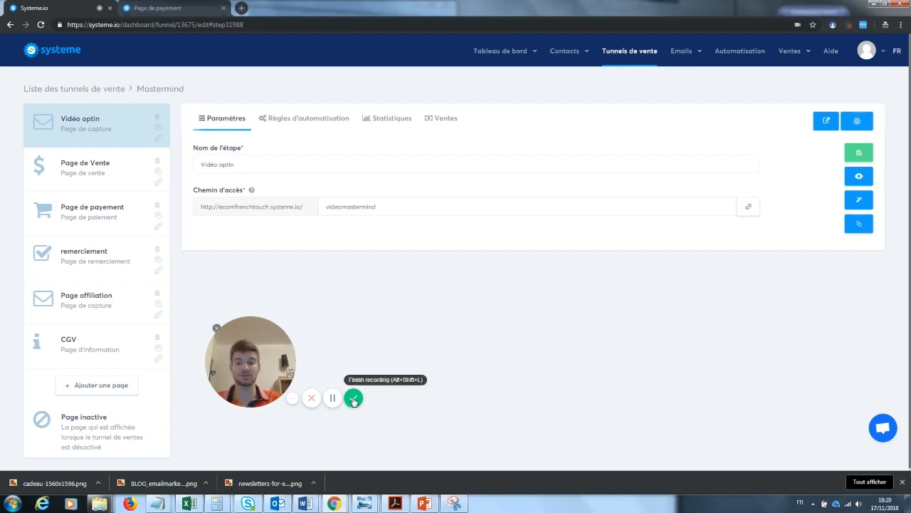
Leave the Mastermind funnel page to head for the Produits list
{"action": "left_click", "coordinate": [354, 397]}
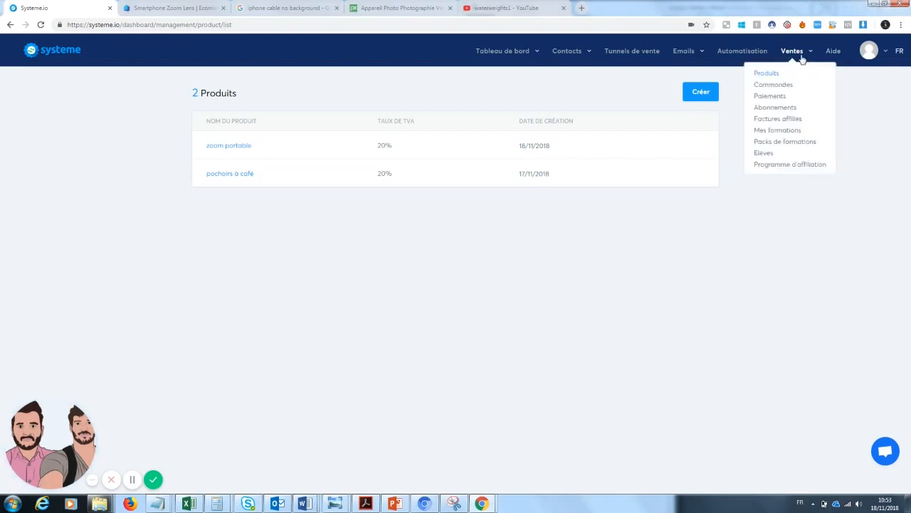
From Ventes > Produits, create and save a new product named Zoom téléphone
{"action": "mouse_move", "coordinate": [793, 57]}
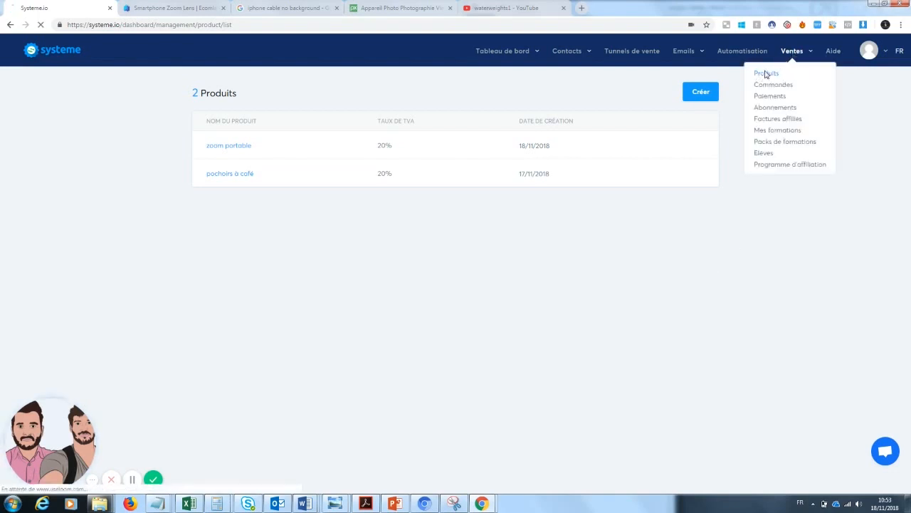
{"action": "left_click", "coordinate": [765, 76]}
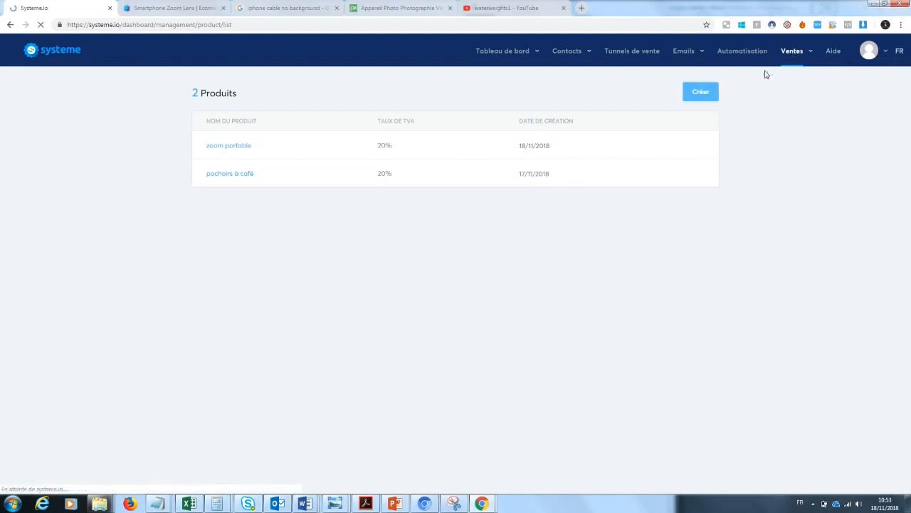
{"action": "left_click", "coordinate": [702, 96]}
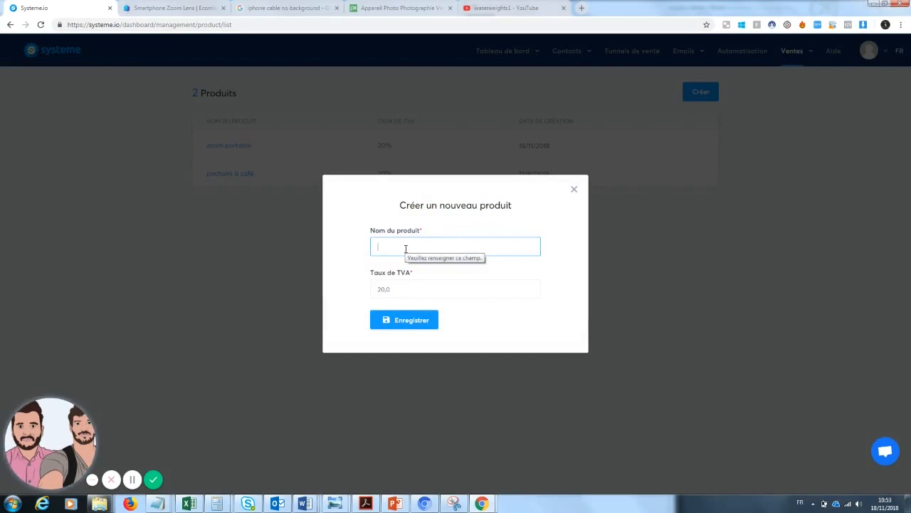
{"action": "type", "text": "zoom"}
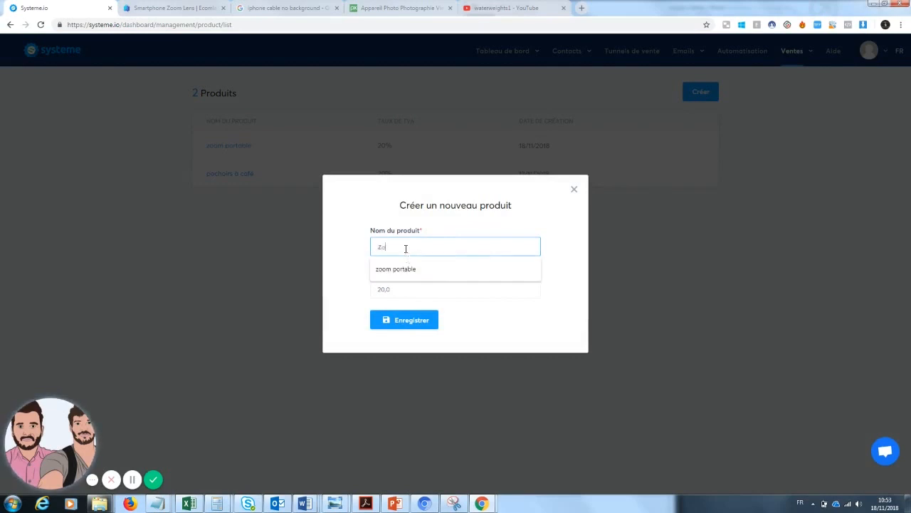
{"action": "type", "text": " l"}
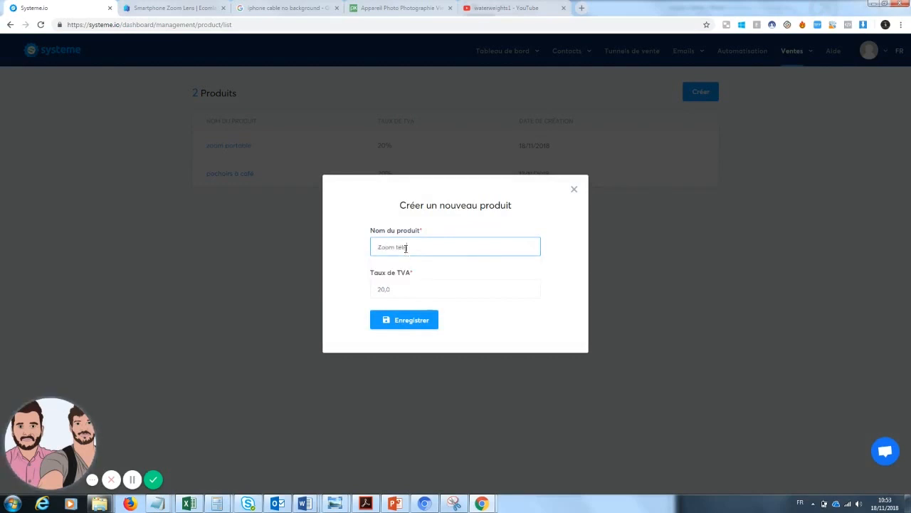
{"action": "left_click", "coordinate": [410, 320]}
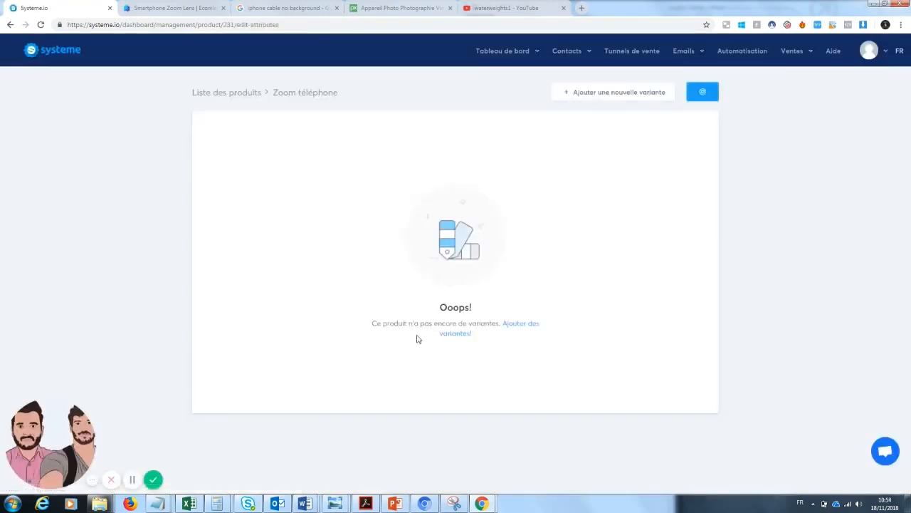
Add noir and blanc variants to Zoom téléphone, then return to the product list
{"action": "left_click", "coordinate": [461, 334]}
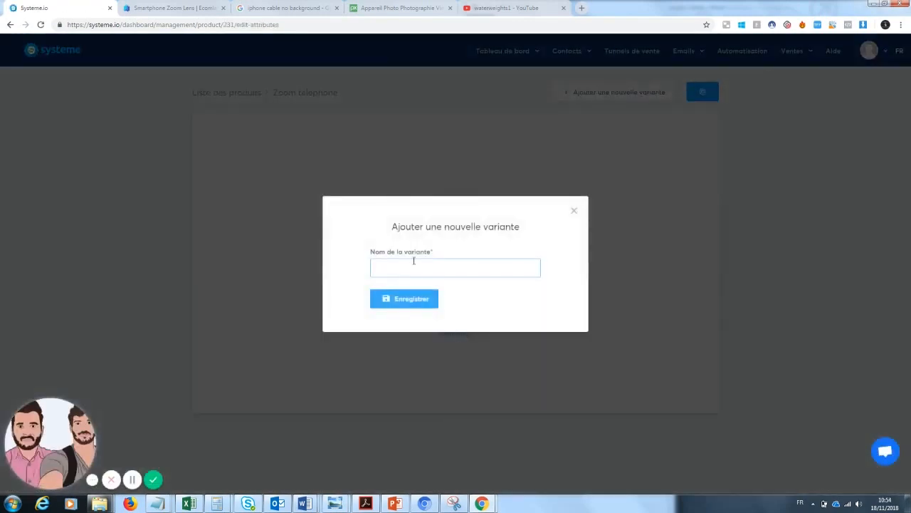
{"action": "type", "text": "Noir"}
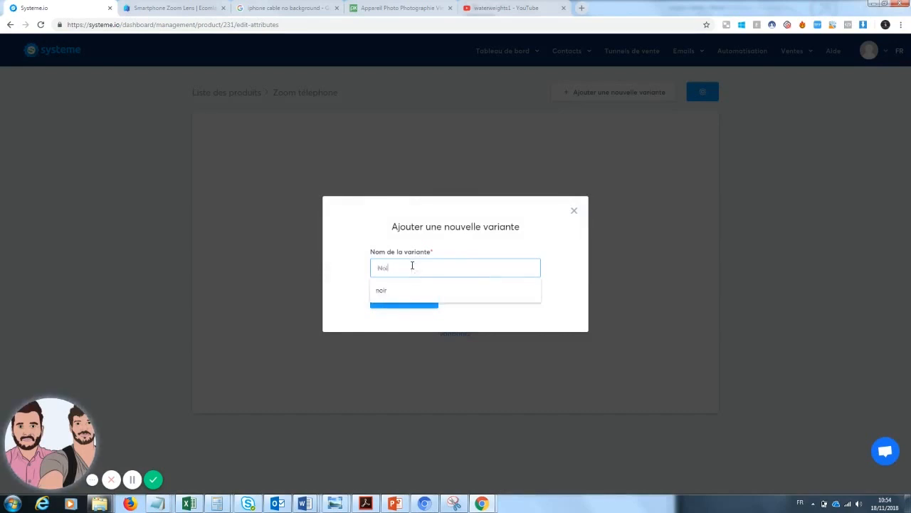
{"action": "left_click", "coordinate": [399, 290]}
{"action": "left_click", "coordinate": [403, 300]}
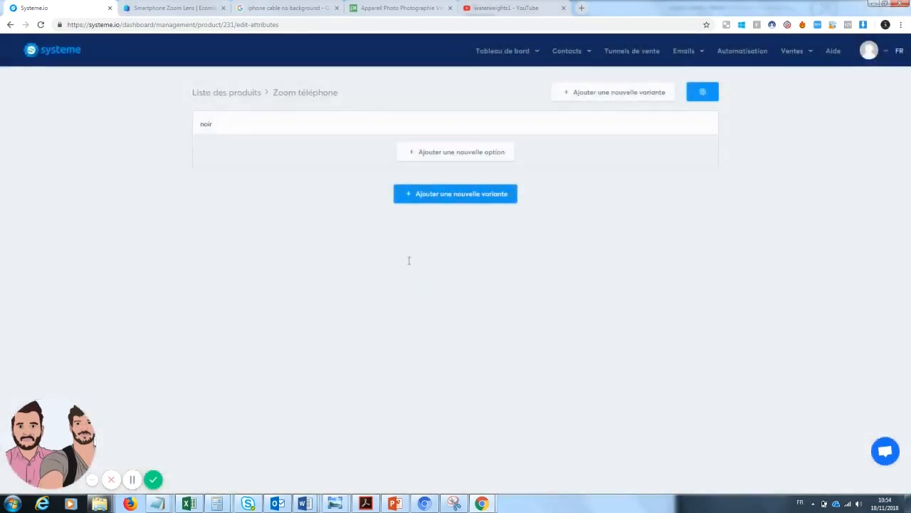
{"action": "left_click", "coordinate": [447, 199]}
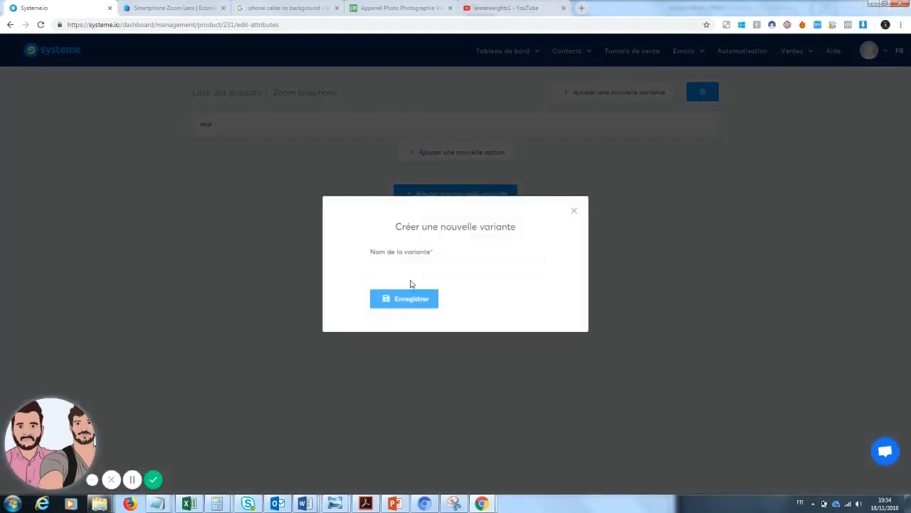
{"action": "type", "text": "blanc"}
{"action": "left_click", "coordinate": [417, 291]}
{"action": "left_click", "coordinate": [403, 304]}
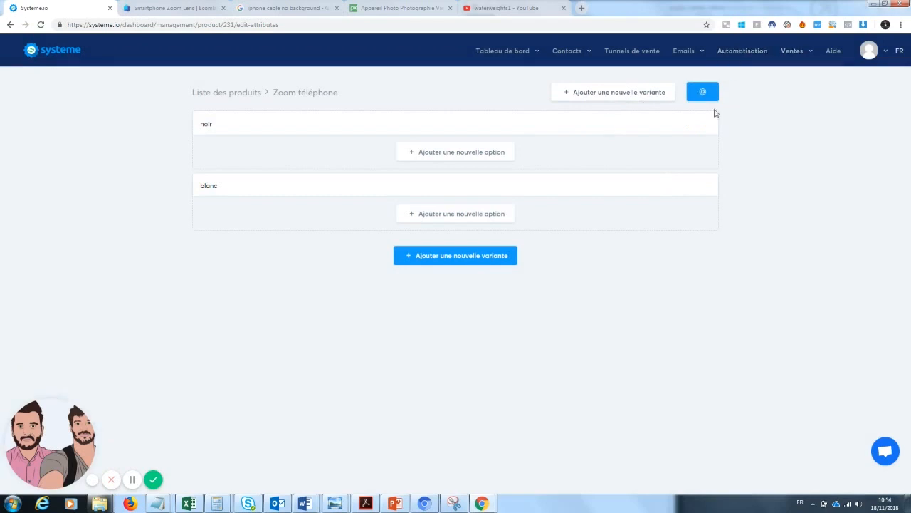
{"action": "left_click", "coordinate": [215, 93]}
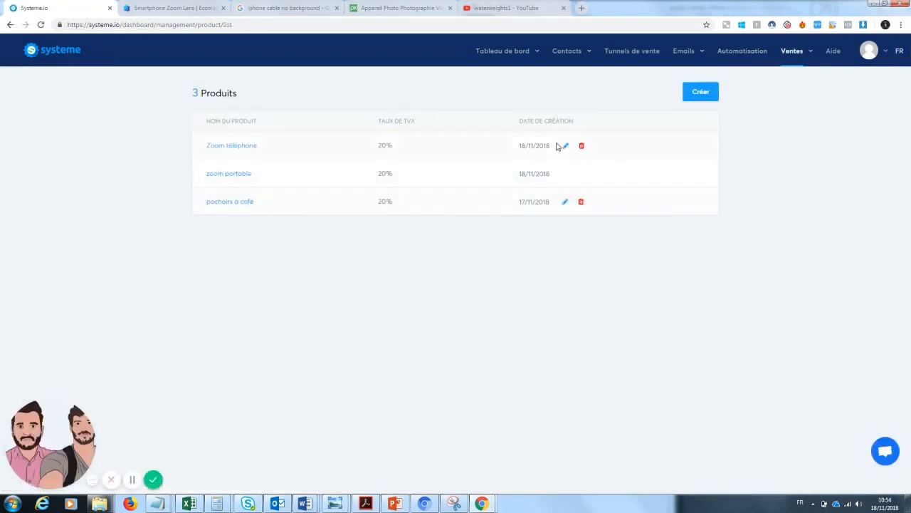
Delete the zoom portable and pochoirs a café products, then go to Tunnels de vente
{"action": "left_click", "coordinate": [581, 174]}
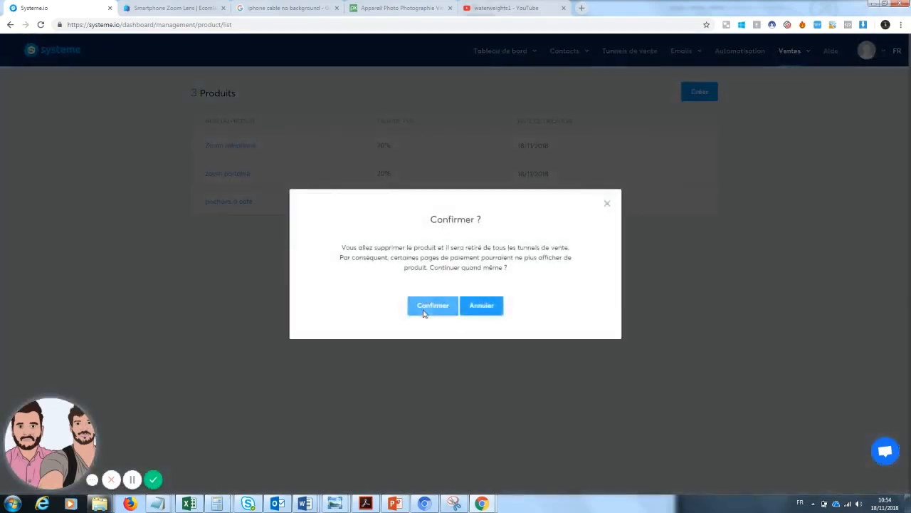
{"action": "left_click", "coordinate": [424, 311]}
{"action": "left_click", "coordinate": [580, 174]}
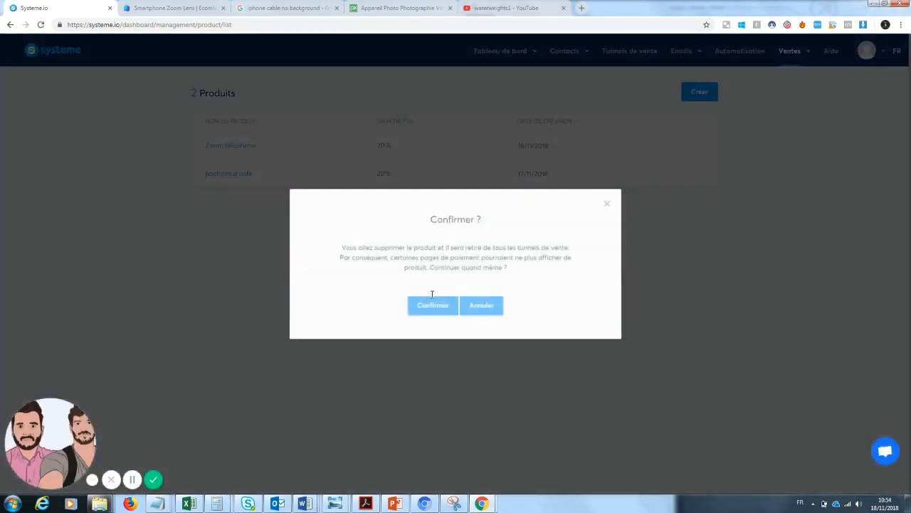
{"action": "left_click", "coordinate": [430, 305]}
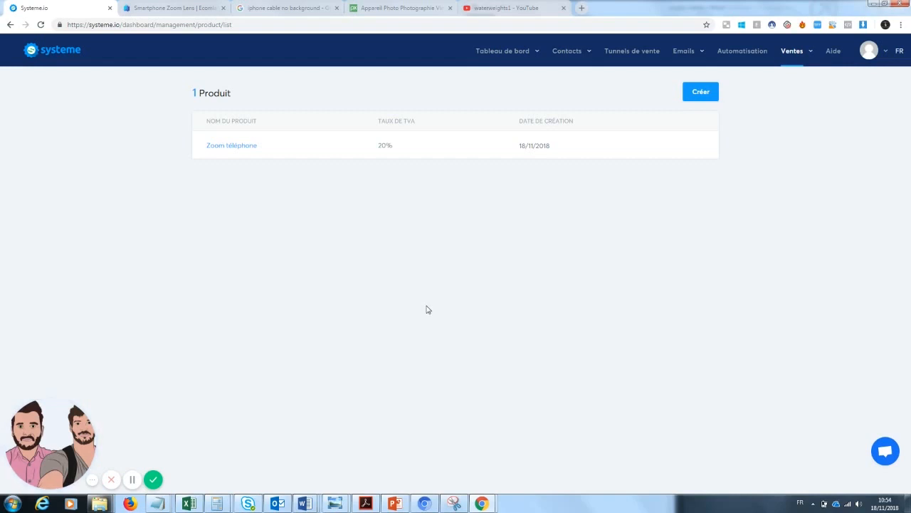
{"action": "left_click", "coordinate": [633, 54]}
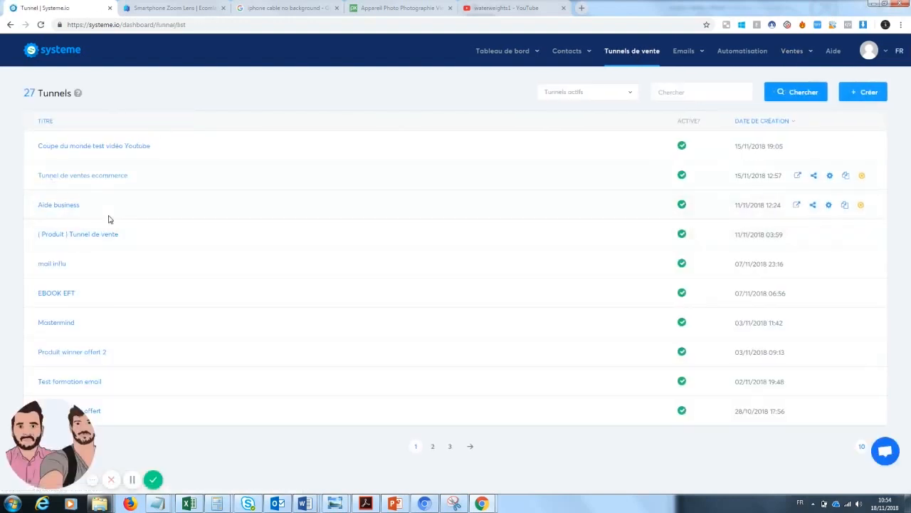
Review each step of Tunnel de ventes ecommerce, then open its page de vente template in the editor
{"action": "left_click", "coordinate": [89, 177]}
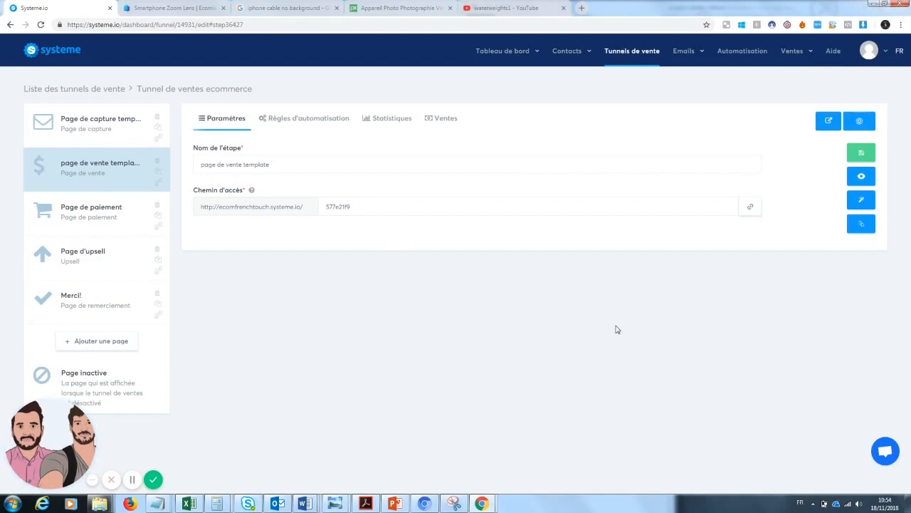
{"action": "left_click", "coordinate": [89, 141]}
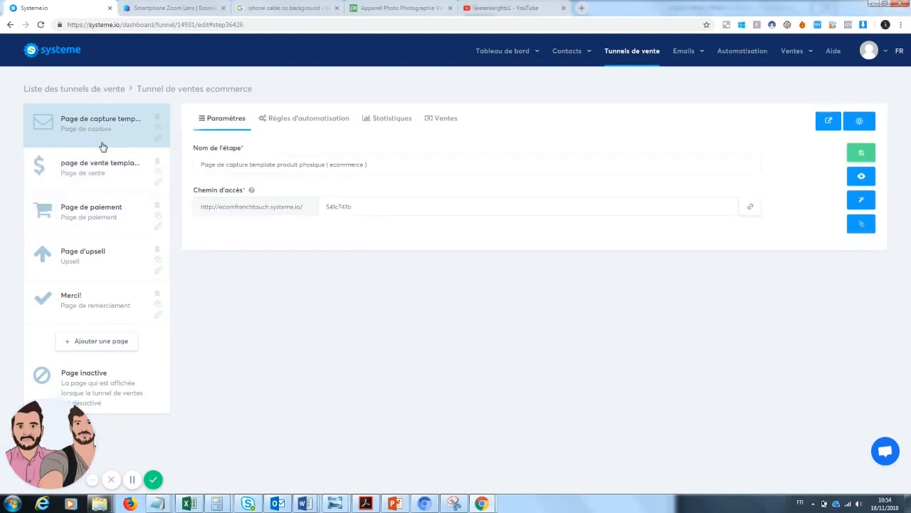
{"action": "left_click", "coordinate": [70, 184]}
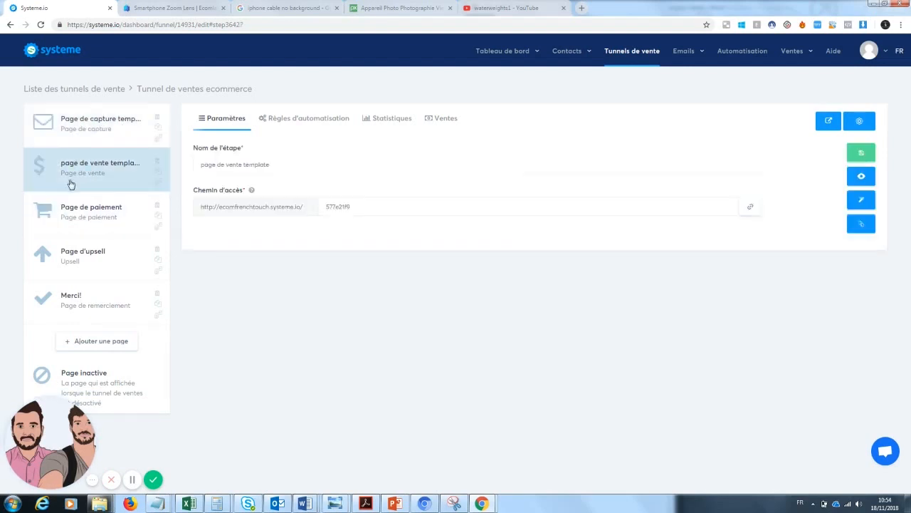
{"action": "left_click", "coordinate": [83, 232]}
{"action": "left_click", "coordinate": [89, 269]}
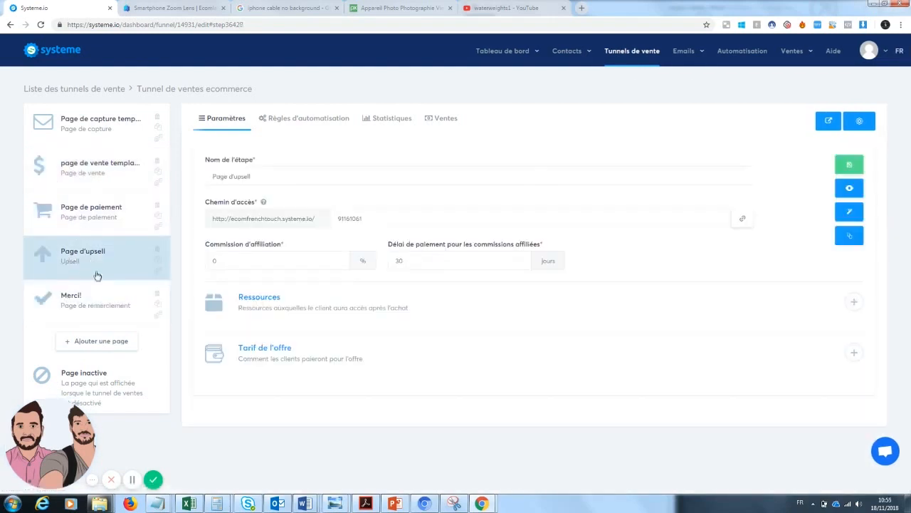
{"action": "left_click", "coordinate": [65, 316]}
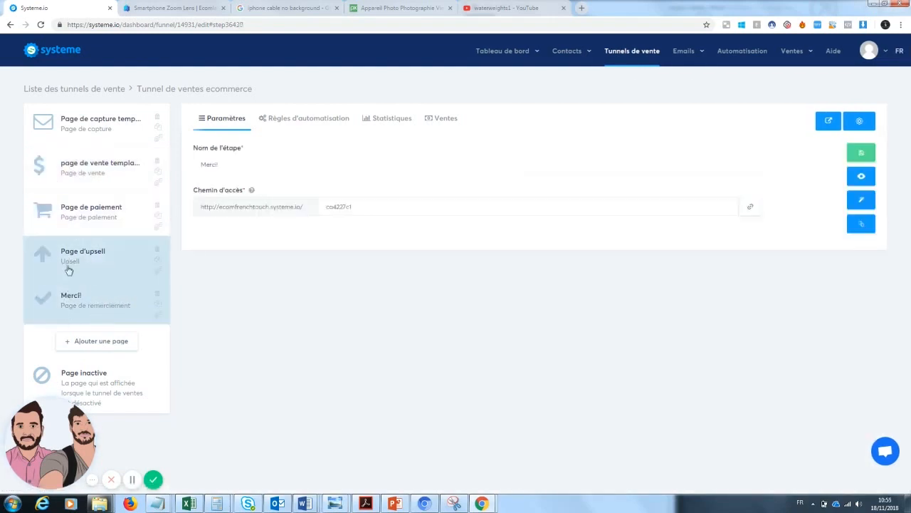
{"action": "left_click", "coordinate": [121, 190]}
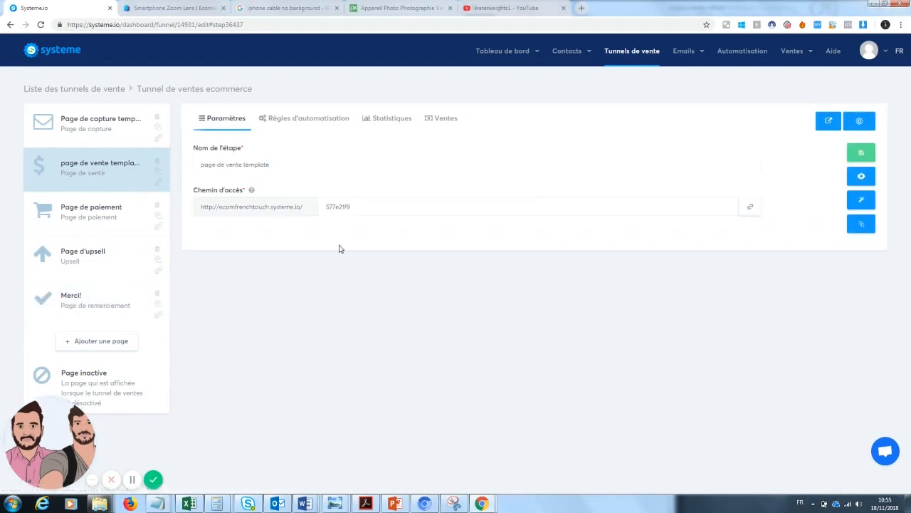
{"action": "left_click", "coordinate": [865, 202]}
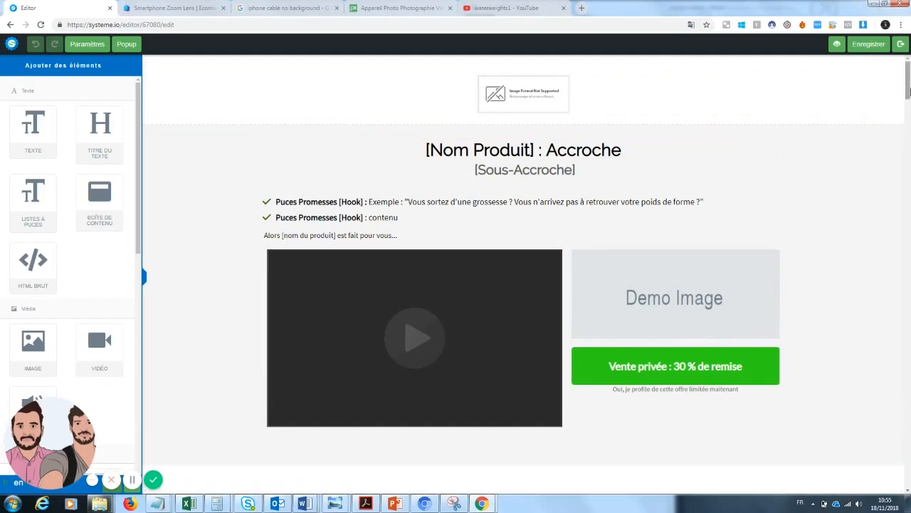
Scroll through the sales page template to review its placeholder sections
{"action": "scroll", "coordinate": [908, 92], "scroll_direction": "down", "scroll_amount": 1}
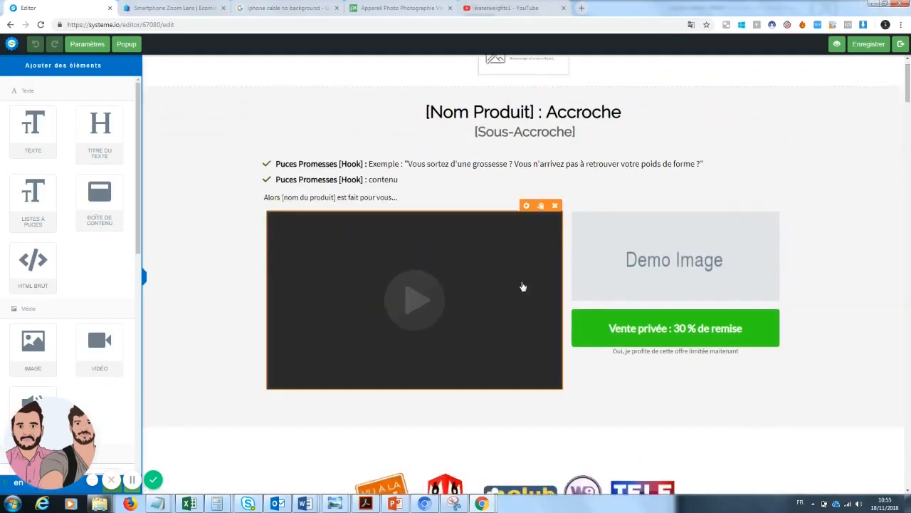
{"action": "scroll", "coordinate": [908, 182], "scroll_direction": "down", "scroll_amount": 7}
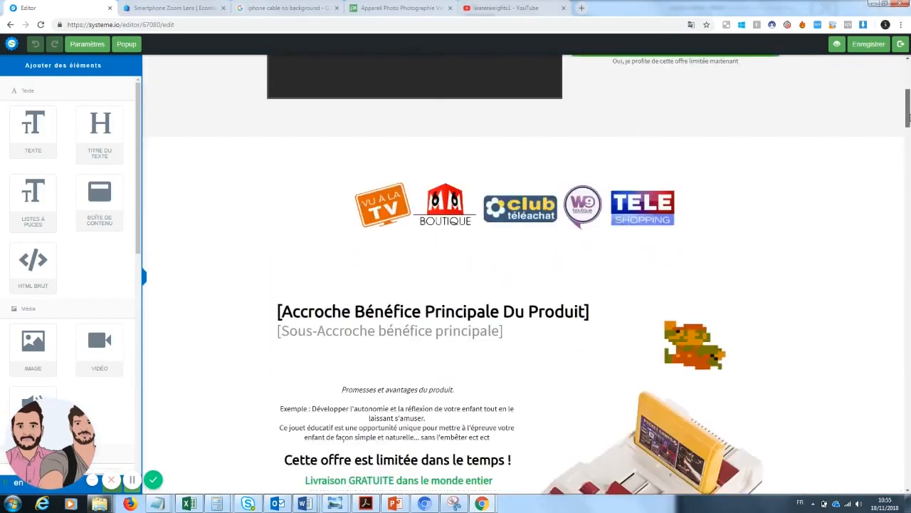
{"action": "left_click_drag", "start_coordinate": [908, 135], "coordinate": [908, 68]}
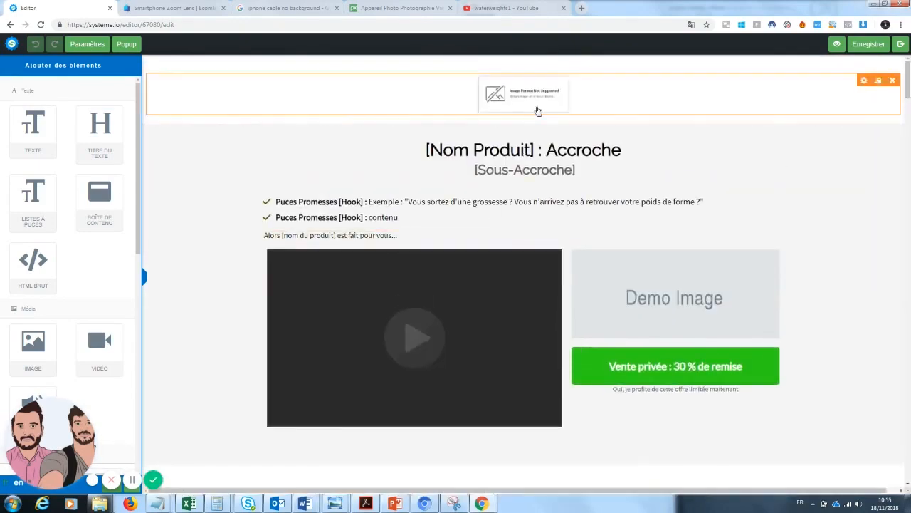
Change the headline to 'Zoom Téléphone : La photographie de qualité accessible à tous'
{"action": "left_click", "coordinate": [514, 157]}
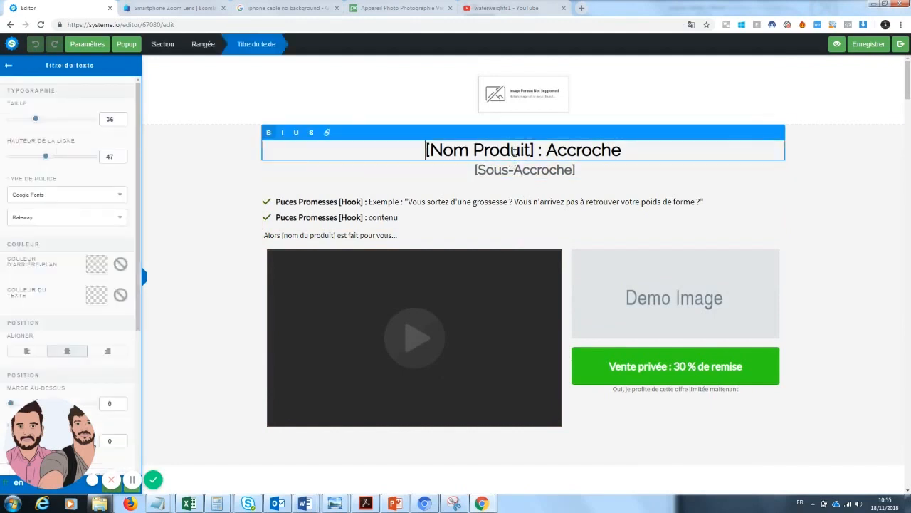
{"action": "left_click_drag", "start_coordinate": [534, 150], "coordinate": [403, 148]}
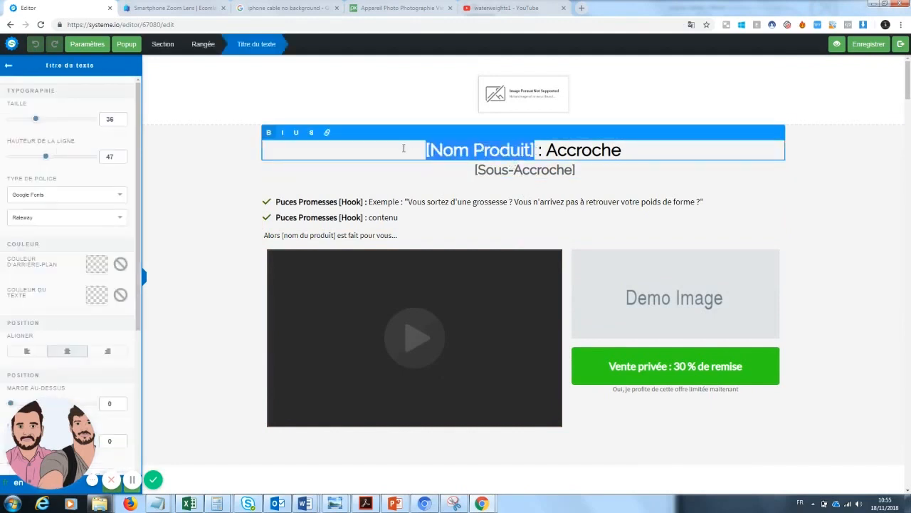
{"action": "type", "text": "Zoom "}
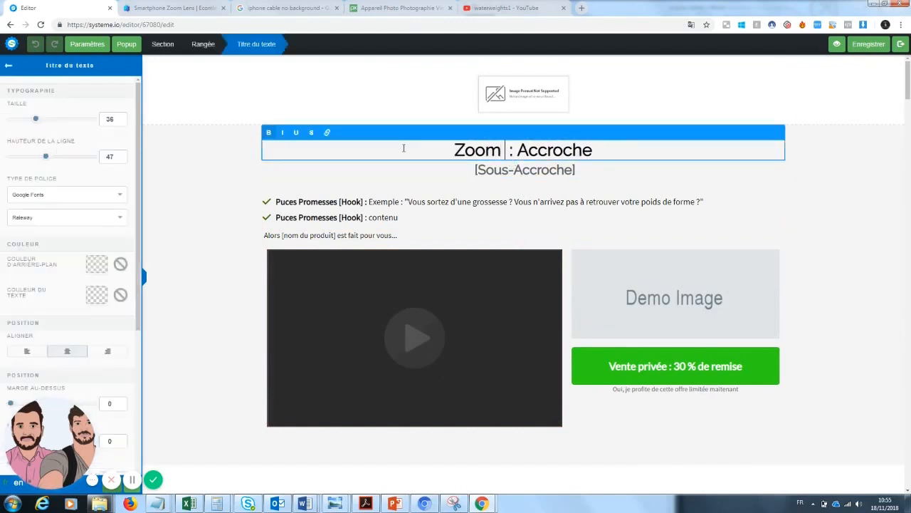
{"action": "type", "text": "Téléphone"}
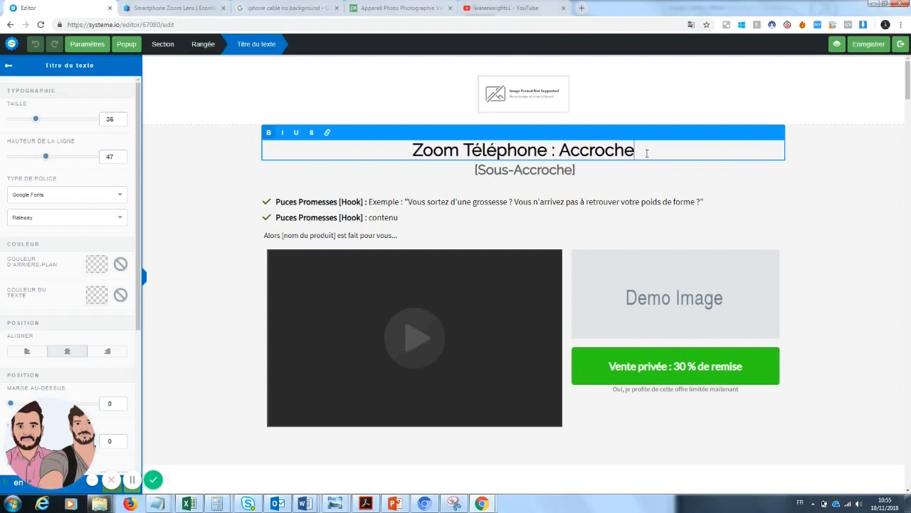
{"action": "left_click_drag", "start_coordinate": [646, 153], "coordinate": [580, 150]}
{"action": "type", "text": "La ph"}
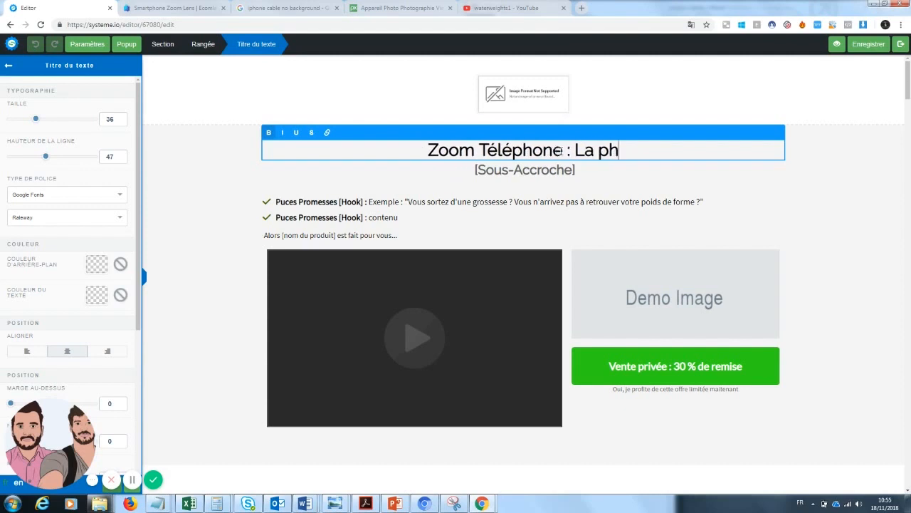
{"action": "type", "text": "otograp"}
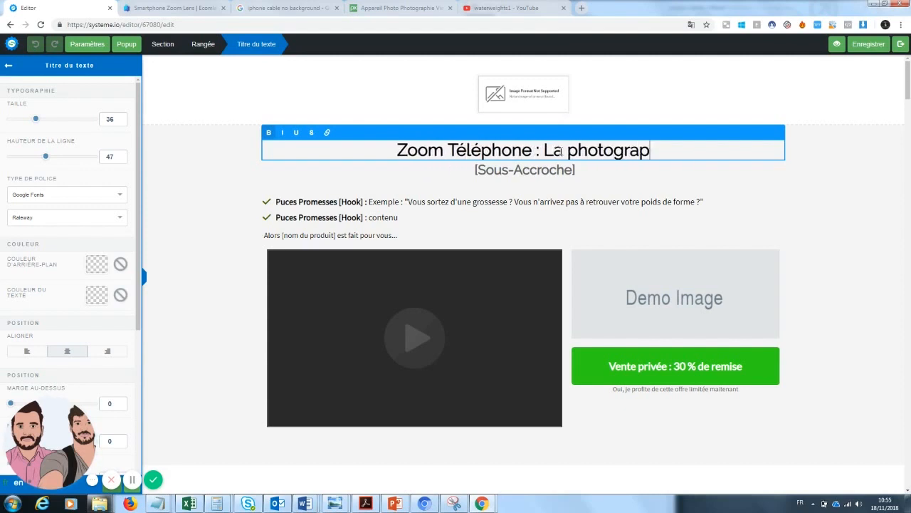
{"action": "type", "text": "hie de "}
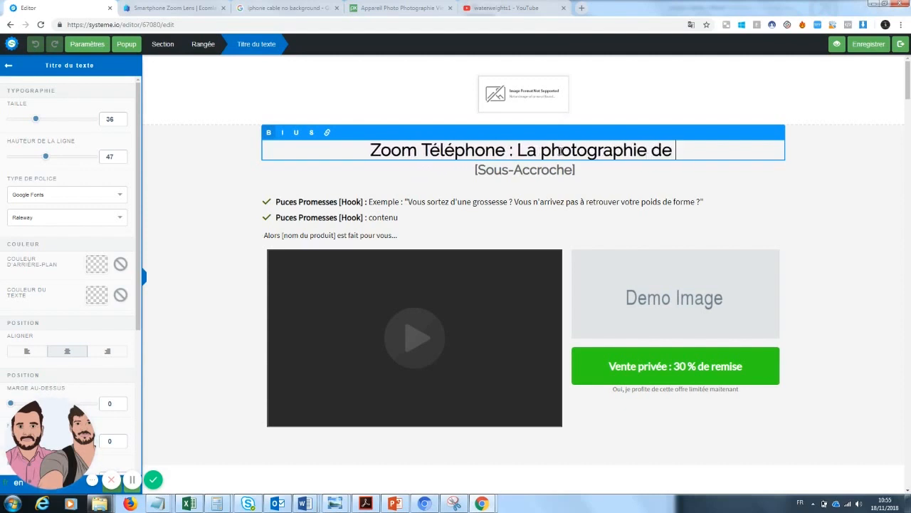
{"action": "type", "text": "qualité acces"}
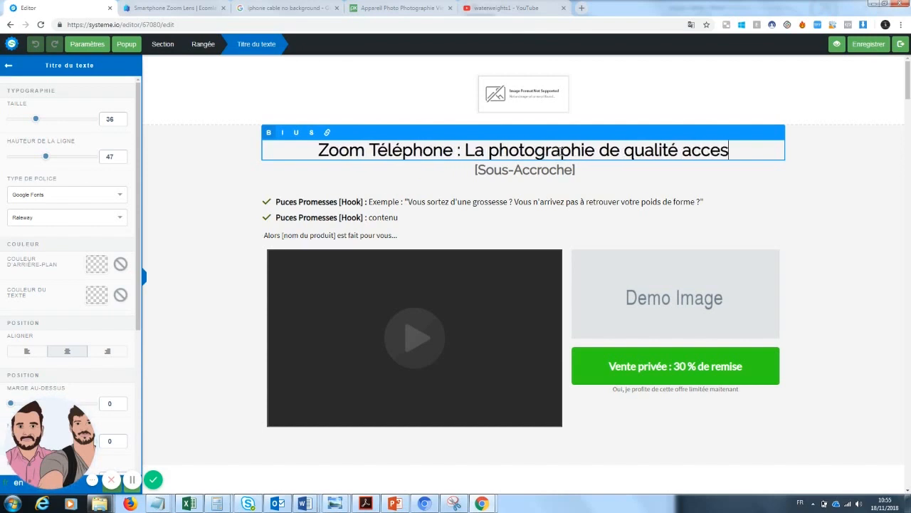
{"action": "type", "text": "sible à tu"}
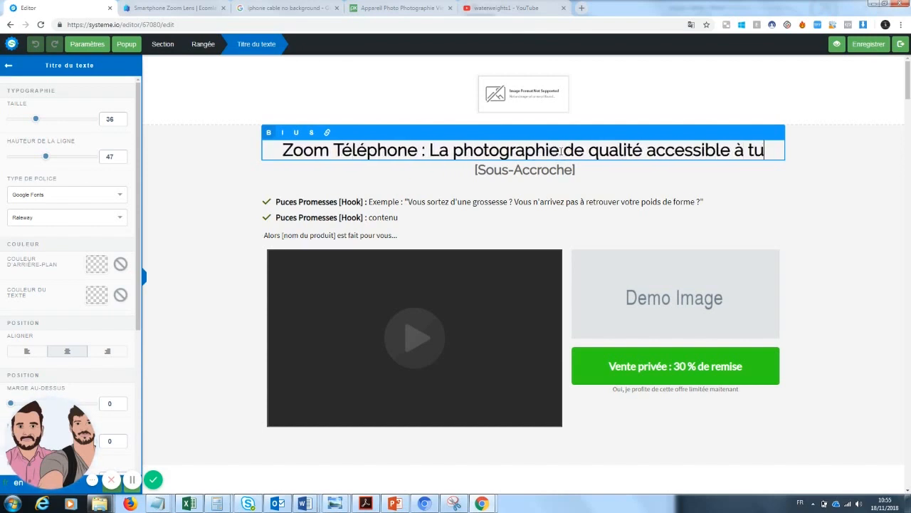
{"action": "key", "text": "BackSpace"}
{"action": "type", "text": "ous"}
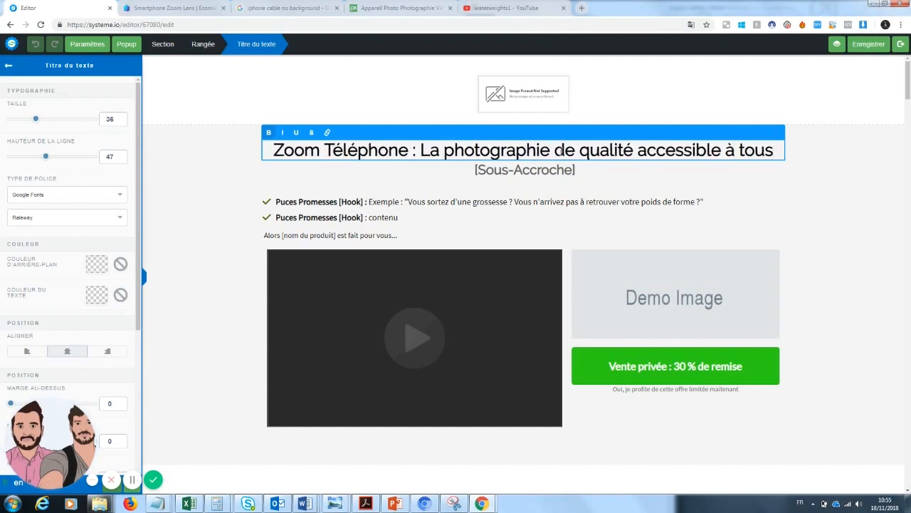
{"action": "left_click", "coordinate": [209, 217]}
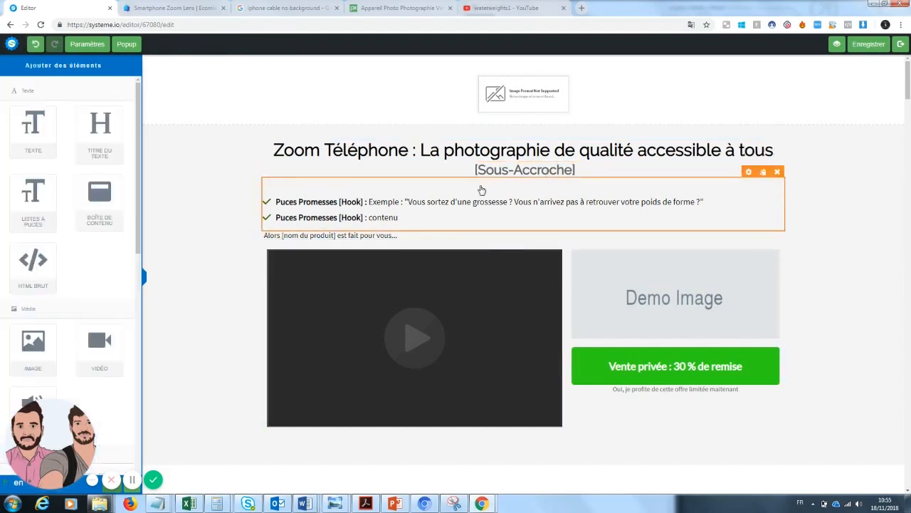
Replace the sub-headline with 'Devenez un photographe sans grosses dépenses'
{"action": "left_click", "coordinate": [512, 176]}
{"action": "left_click_drag", "start_coordinate": [576, 171], "coordinate": [450, 166]}
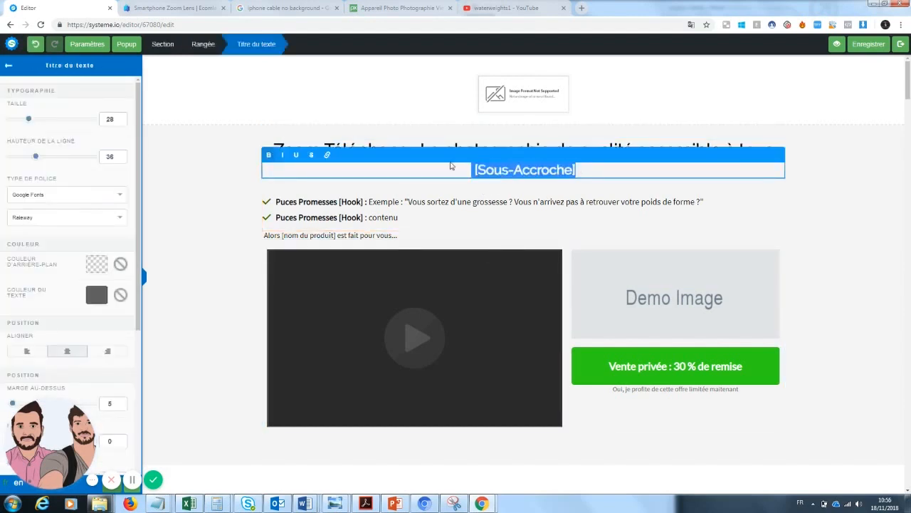
{"action": "type", "text": "D"}
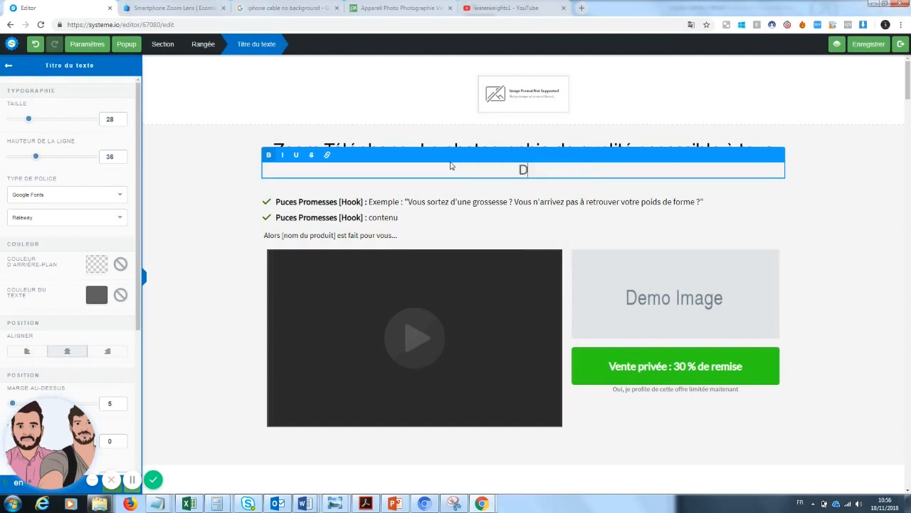
{"action": "type", "text": "evenez un "}
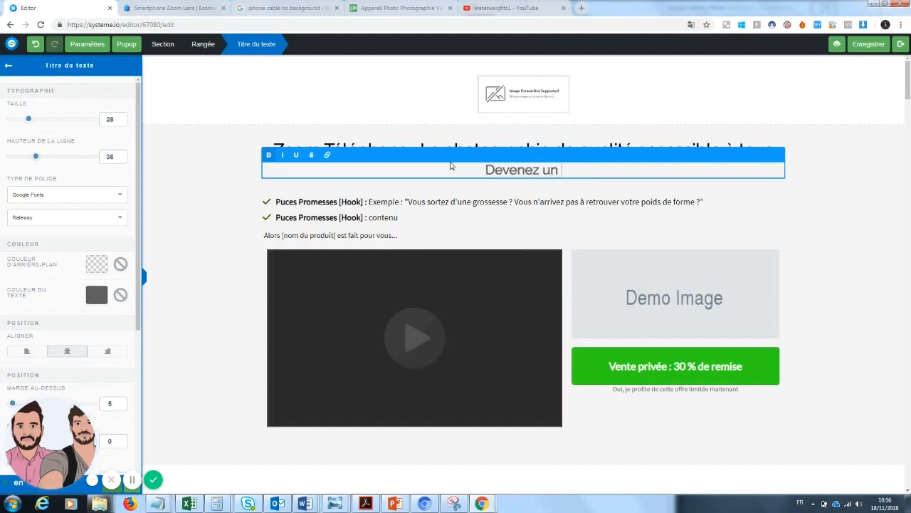
{"action": "type", "text": "photogra"}
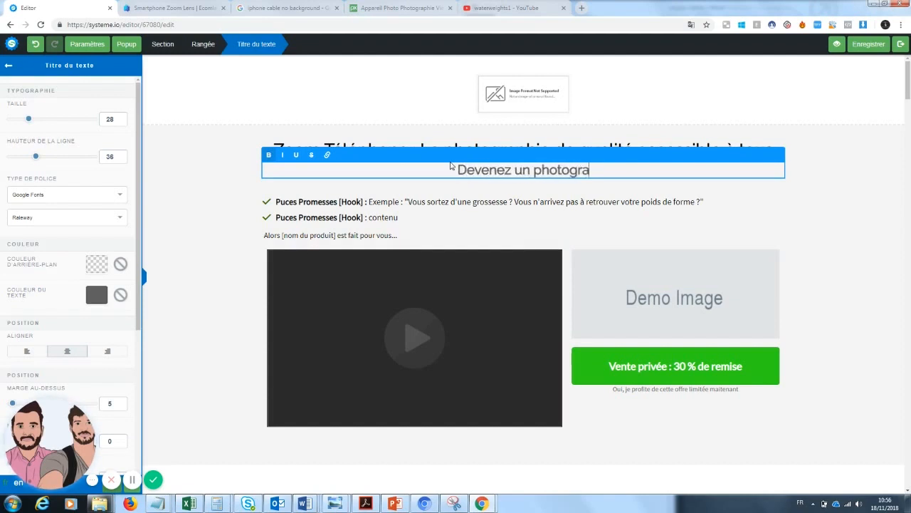
{"action": "type", "text": "phe sans"}
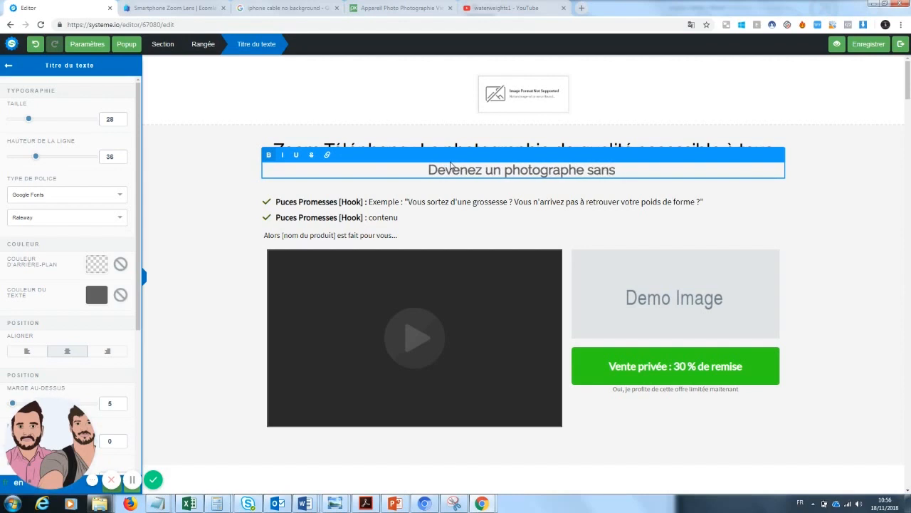
{"action": "type", "text": " grosses dépenses"}
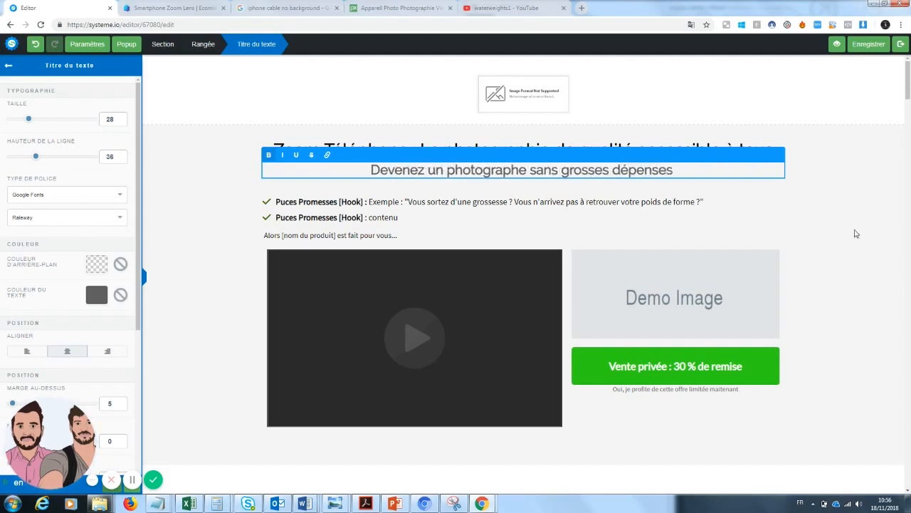
{"action": "left_click", "coordinate": [884, 243]}
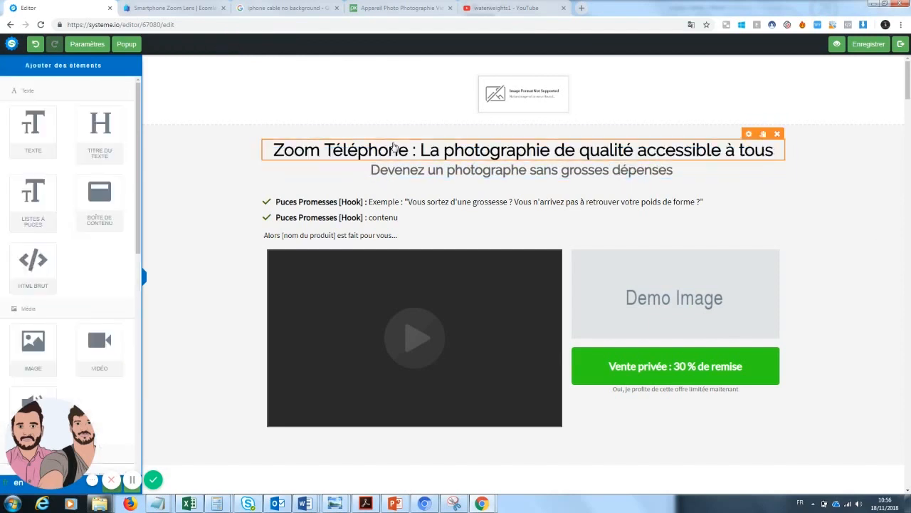
Underline 'Zoom Téléphone' in the headline
{"action": "left_click", "coordinate": [407, 150]}
{"action": "left_click_drag", "start_coordinate": [408, 150], "coordinate": [271, 150]}
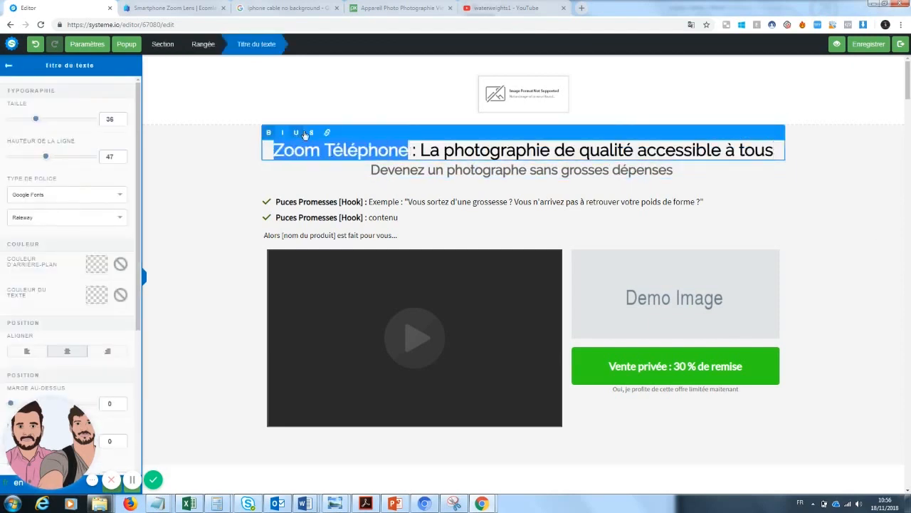
{"action": "left_click", "coordinate": [297, 134]}
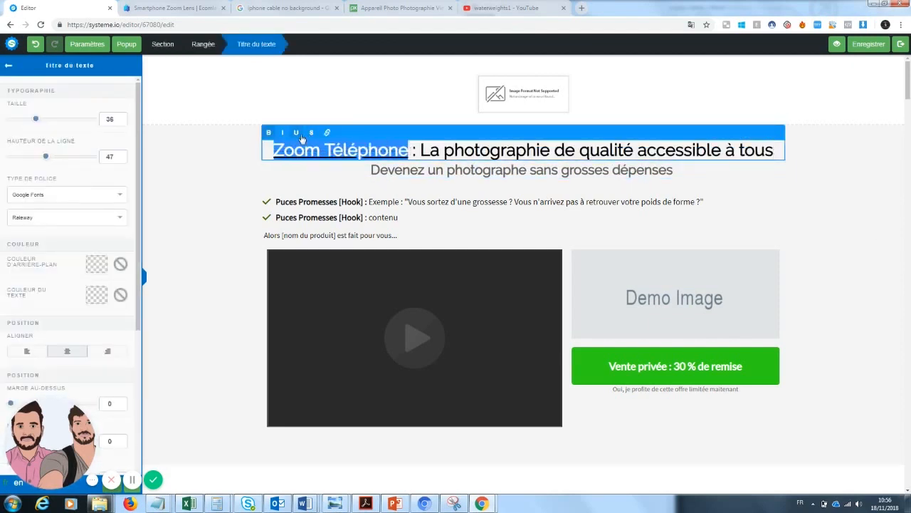
{"action": "left_click", "coordinate": [248, 195]}
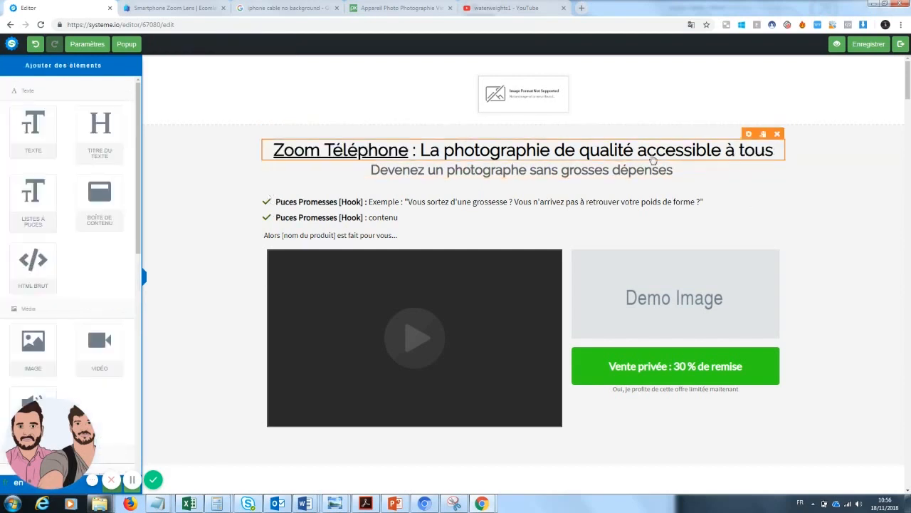
Colour the word 'qualité' in the headline blue
{"action": "left_click", "coordinate": [633, 151]}
{"action": "left_click_drag", "start_coordinate": [634, 150], "coordinate": [576, 150]}
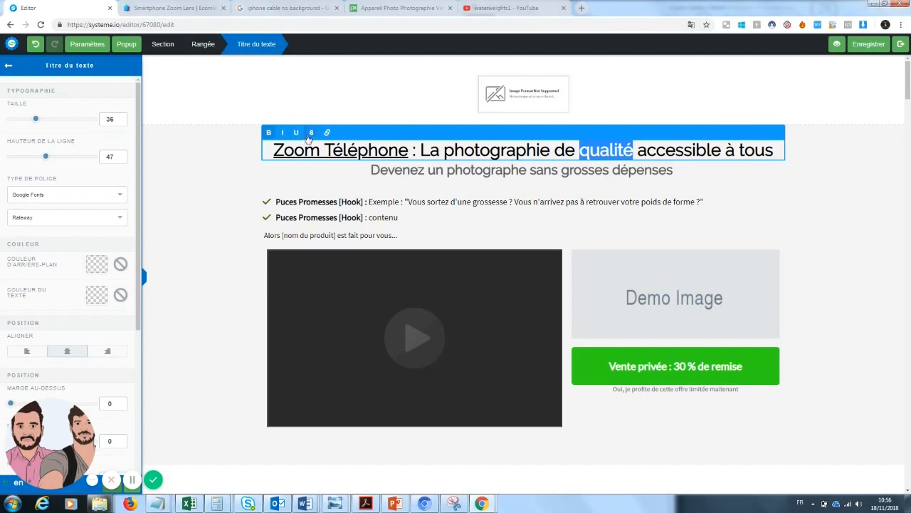
{"action": "left_click", "coordinate": [98, 296]}
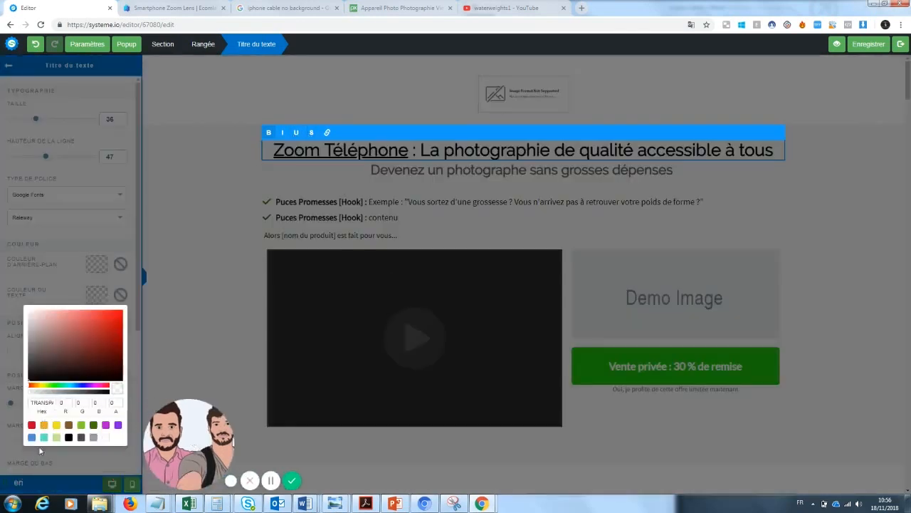
{"action": "left_click", "coordinate": [32, 437]}
{"action": "left_click", "coordinate": [812, 181]}
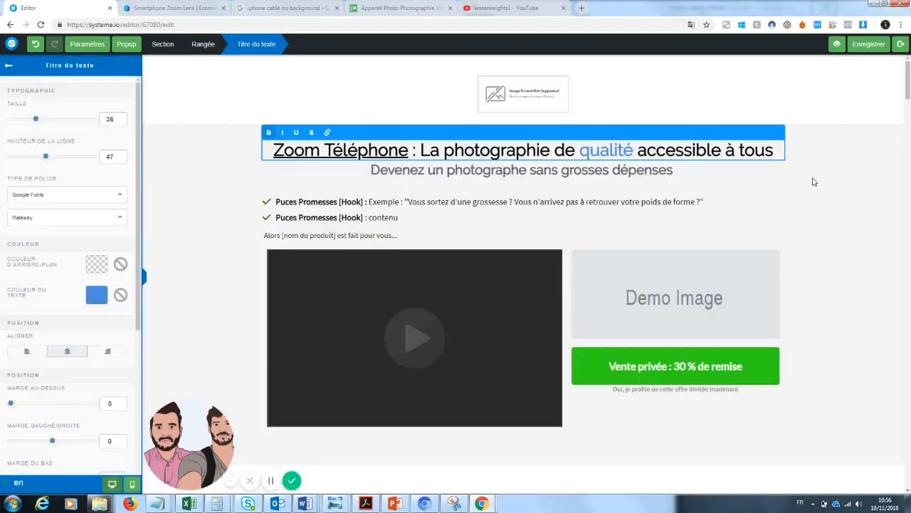
{"action": "left_click", "coordinate": [837, 209]}
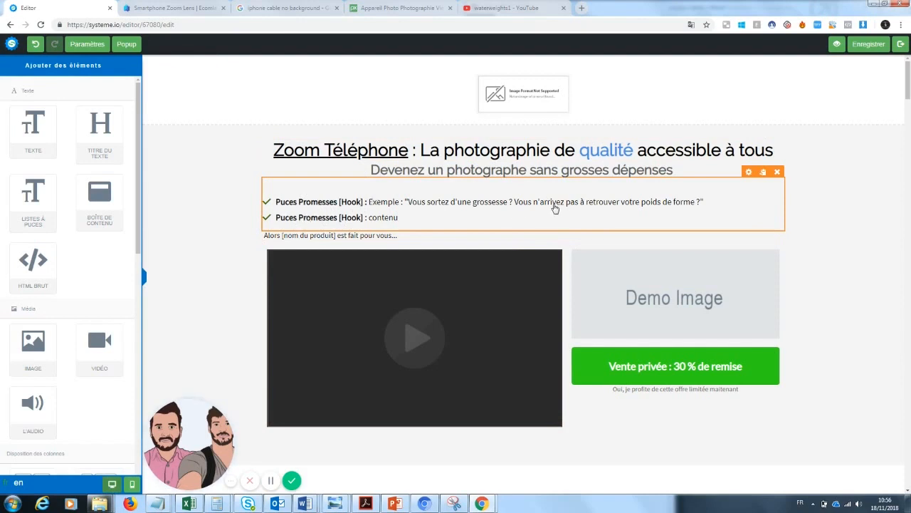
Relabel the first bullet 'Petit prix' and replace its example text with a French description about photography
{"action": "left_click", "coordinate": [701, 204]}
{"action": "left_click_drag", "start_coordinate": [703, 202], "coordinate": [382, 201]}
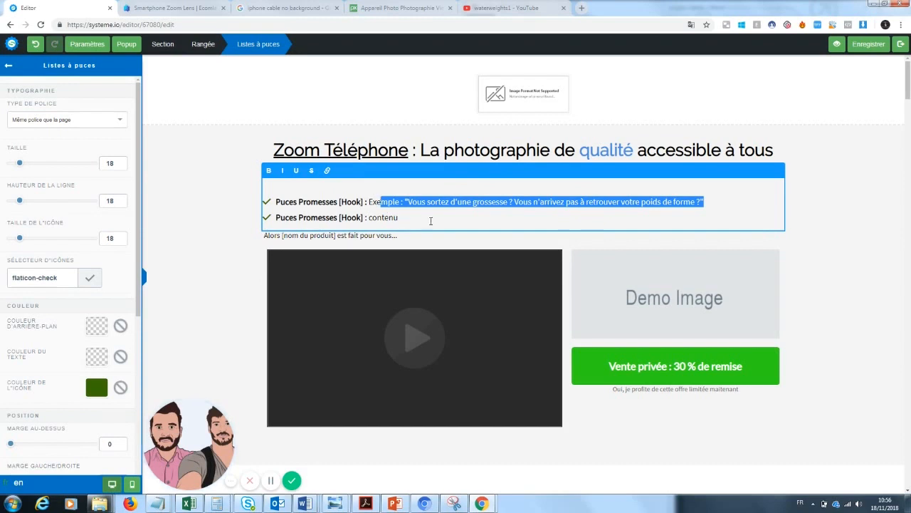
{"action": "left_click", "coordinate": [432, 222]}
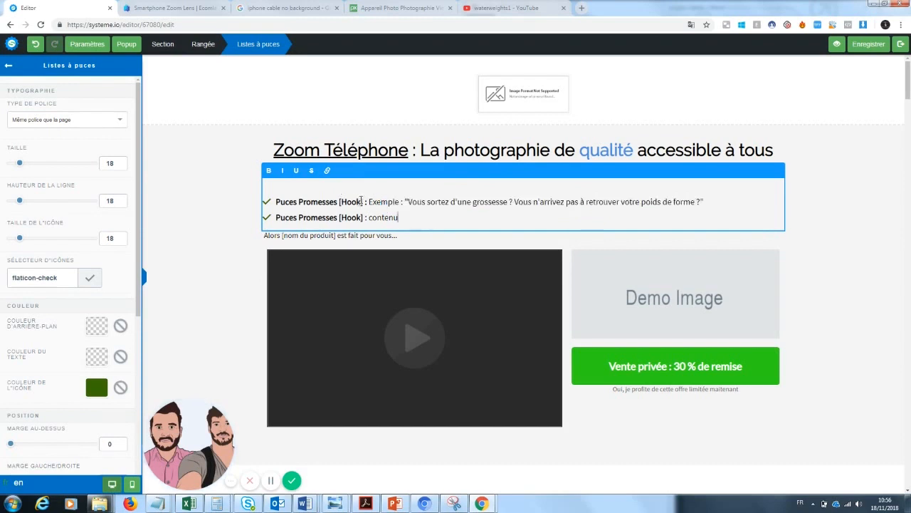
{"action": "left_click_drag", "start_coordinate": [363, 201], "coordinate": [280, 201]}
{"action": "type", "text": "etit prix"}
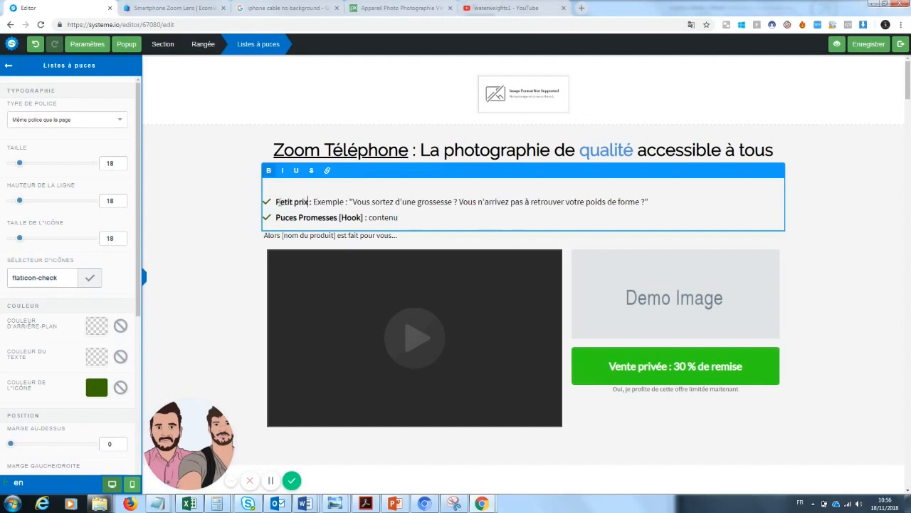
{"action": "left_click_drag", "start_coordinate": [650, 199], "coordinate": [314, 201]}
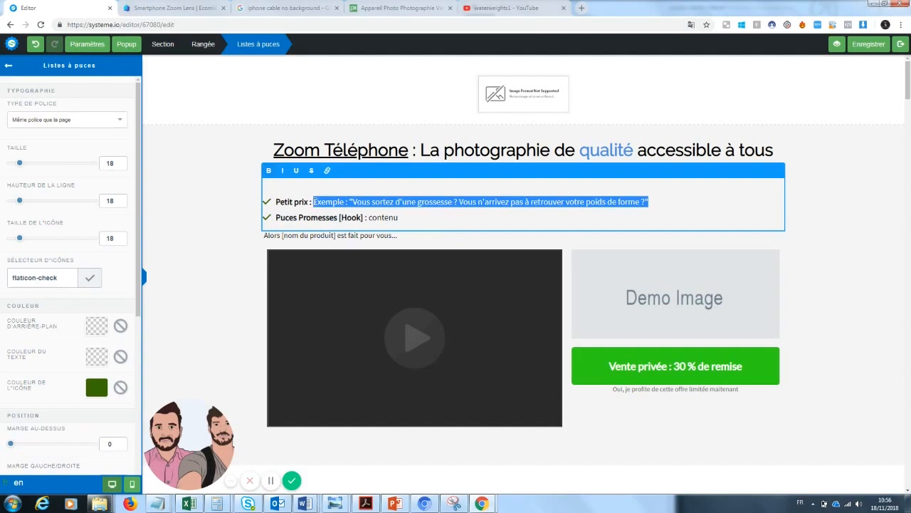
{"action": "key", "text": "BackSpace"}
{"action": "type", "text": "Zo"}
{"action": "type", "text": "us pensez que"}
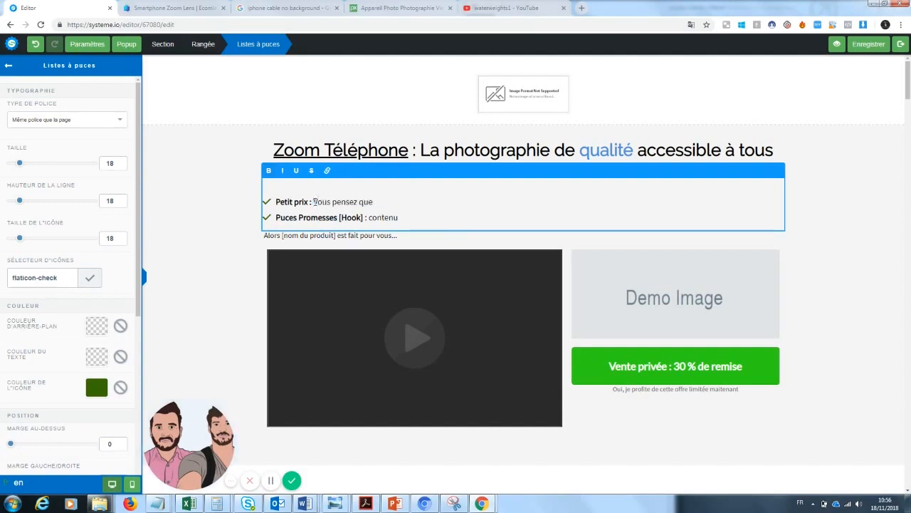
{"action": "type", "text": " la photagraphe"}
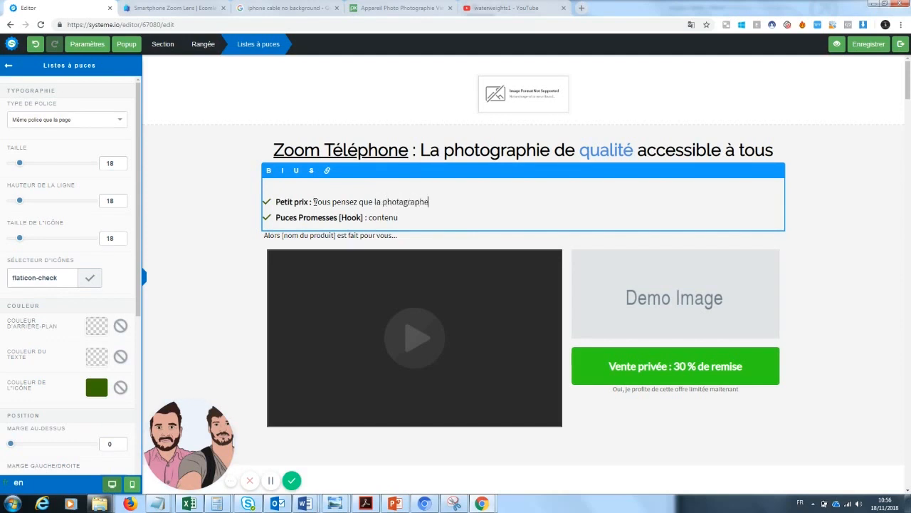
{"action": "type", "text": "e est innac"}
{"action": "key", "text": "BackSpace"}
{"action": "key", "text": "BackSpace"}
{"action": "key", "text": "BackSpace"}
{"action": "type", "text": "trop chère pour vous ?"}
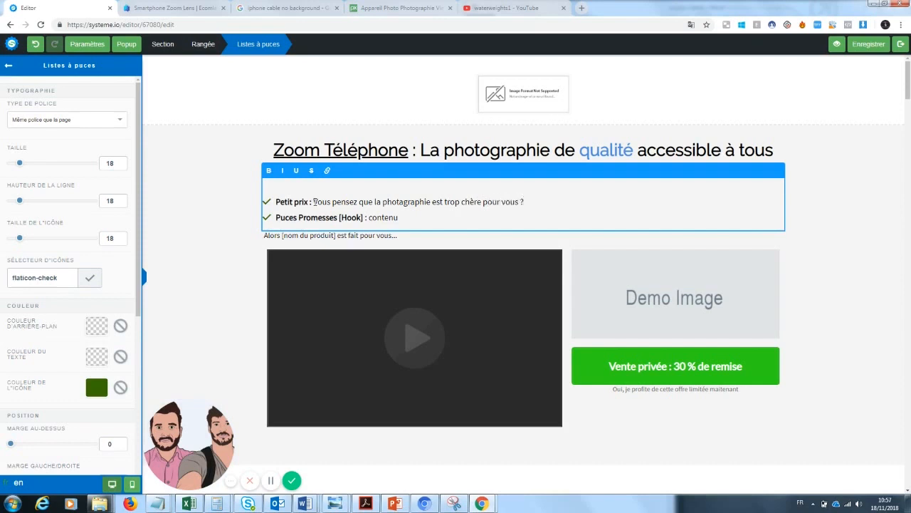
Rewrite the second bullet as 'Qualité : Enfin un produit qui va durer des années'
{"action": "left_click_drag", "start_coordinate": [338, 218], "coordinate": [277, 218]}
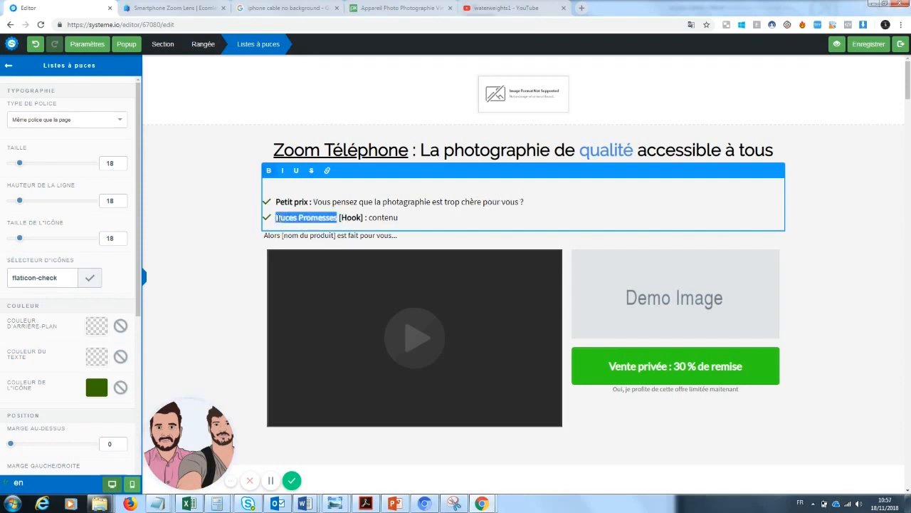
{"action": "type", "text": "Qualité"}
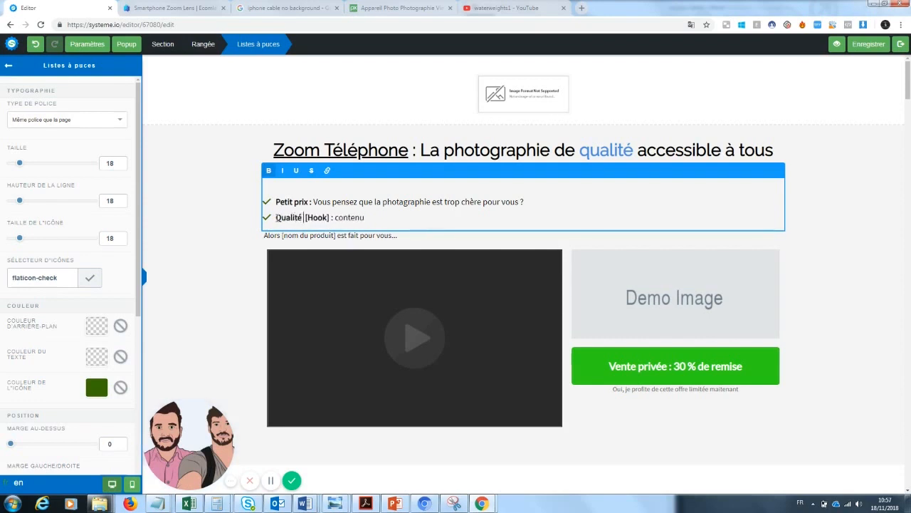
{"action": "left_click_drag", "start_coordinate": [364, 217], "coordinate": [307, 218]}
{"action": "key", "text": "BackSpace"}
{"action": "type", "text": ": Enfin un produit qui va durer des années"}
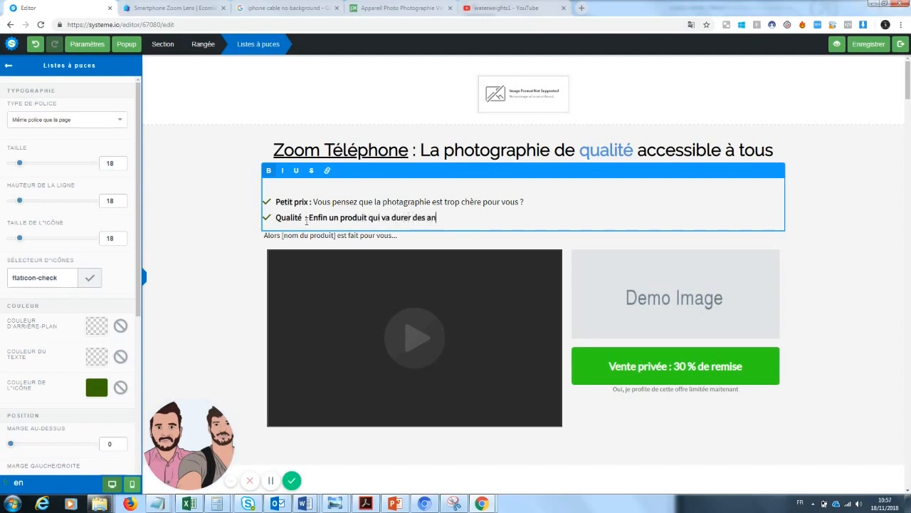
{"action": "left_click", "coordinate": [195, 336]}
Change the line below the bullets to 'Alors ce zoom de téléphone est fait pour vous'
{"action": "left_click", "coordinate": [372, 239]}
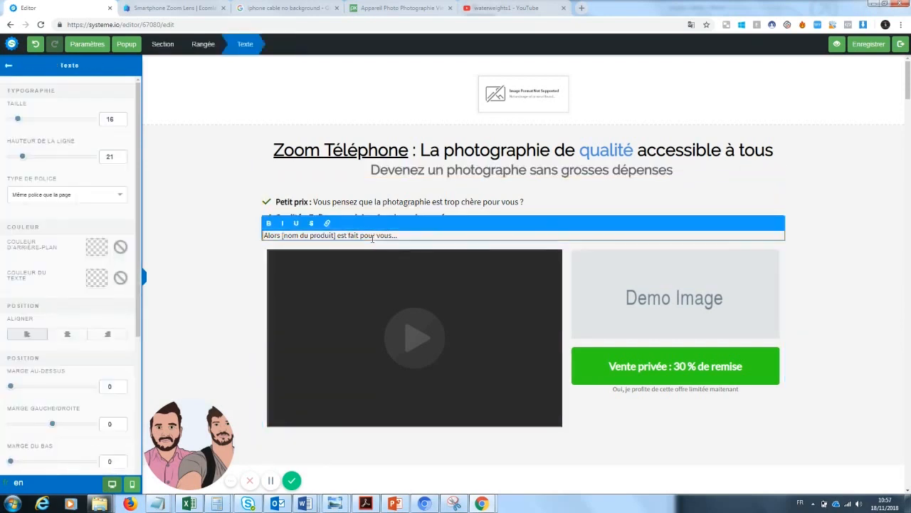
{"action": "left_click", "coordinate": [460, 188]}
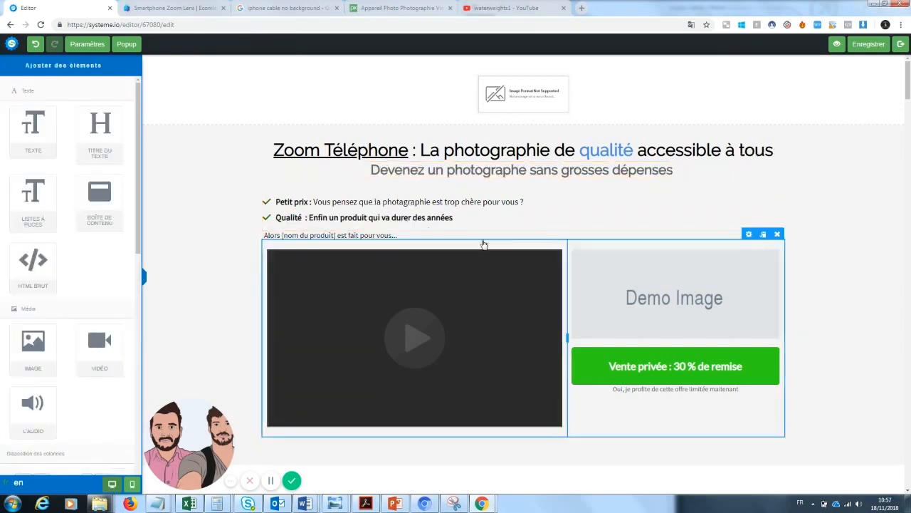
{"action": "left_click", "coordinate": [454, 217]}
{"action": "left_click_drag", "start_coordinate": [454, 217], "coordinate": [306, 217]}
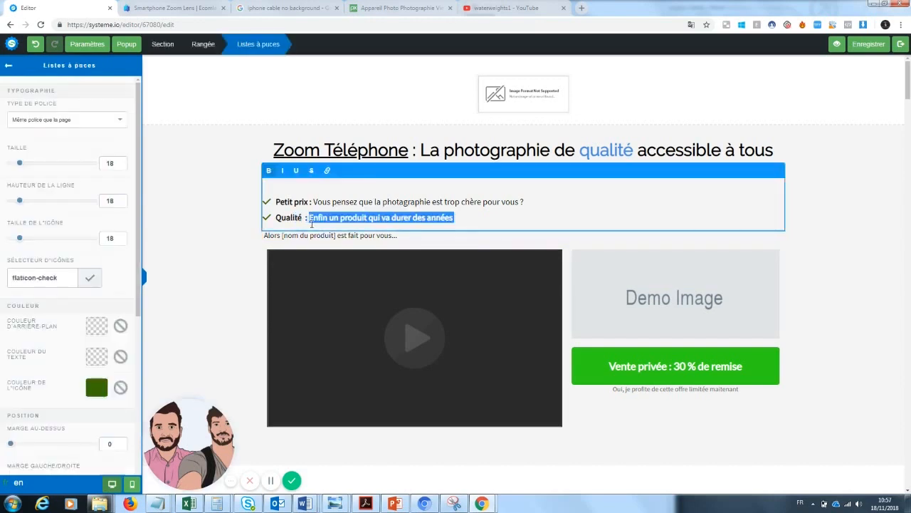
{"action": "left_click", "coordinate": [318, 244]}
{"action": "left_click", "coordinate": [335, 238]}
{"action": "left_click_drag", "start_coordinate": [401, 235], "coordinate": [284, 244]}
{"action": "key", "text": "BackSpace"}
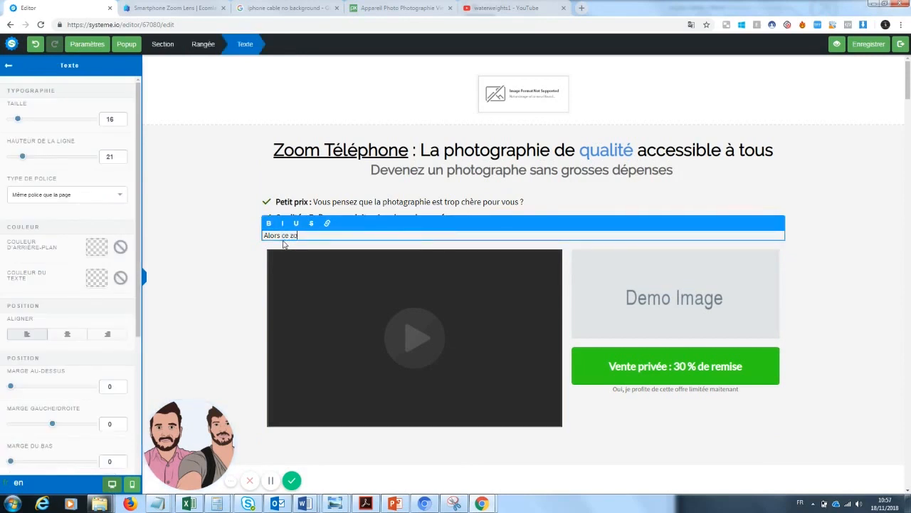
{"action": "type", "text": "ce zoom de téléphone est fait pour vous"}
Rewrite the Qualité bullet as a question about a long-sought cheap, reliable product
{"action": "left_click", "coordinate": [217, 297]}
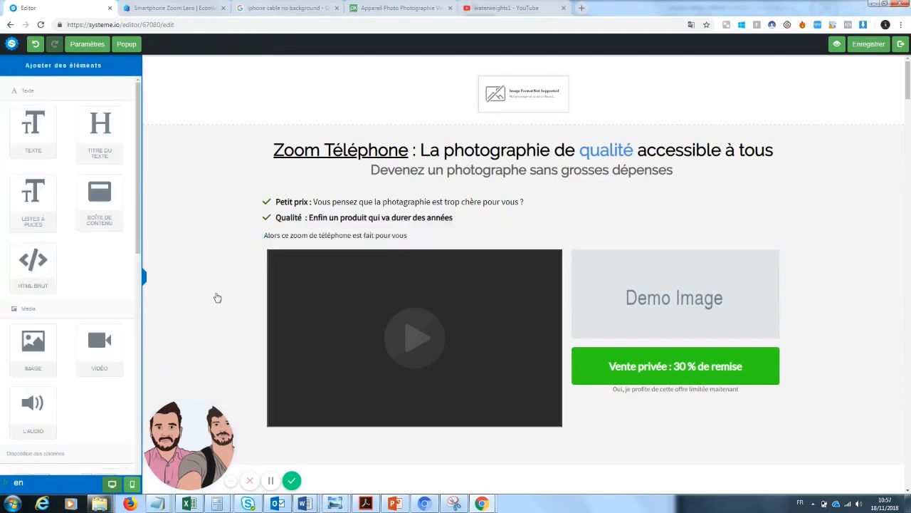
{"action": "triple_click", "coordinate": [373, 220]}
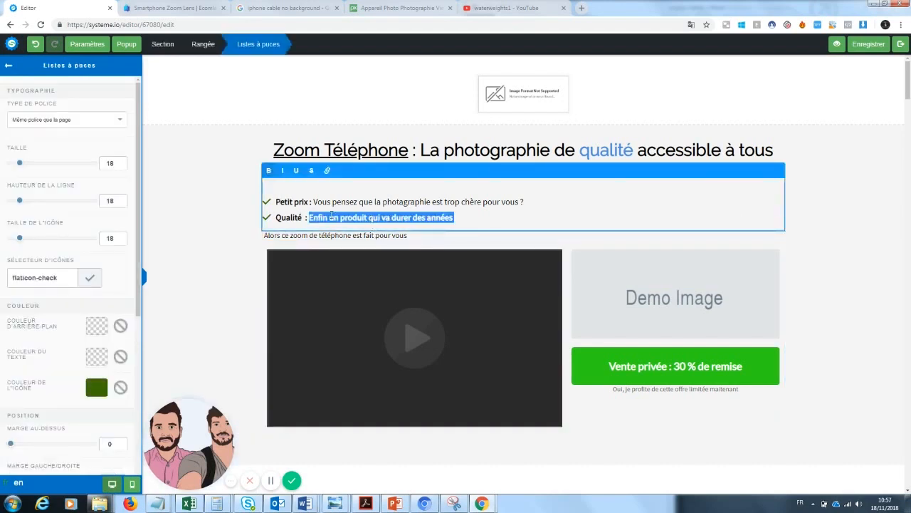
{"action": "left_click_drag", "start_coordinate": [304, 217], "coordinate": [280, 221]}
{"action": "left_click", "coordinate": [391, 218]}
{"action": "left_click_drag", "start_coordinate": [458, 222], "coordinate": [310, 219]}
{"action": "type", "text": "Vous cherch"}
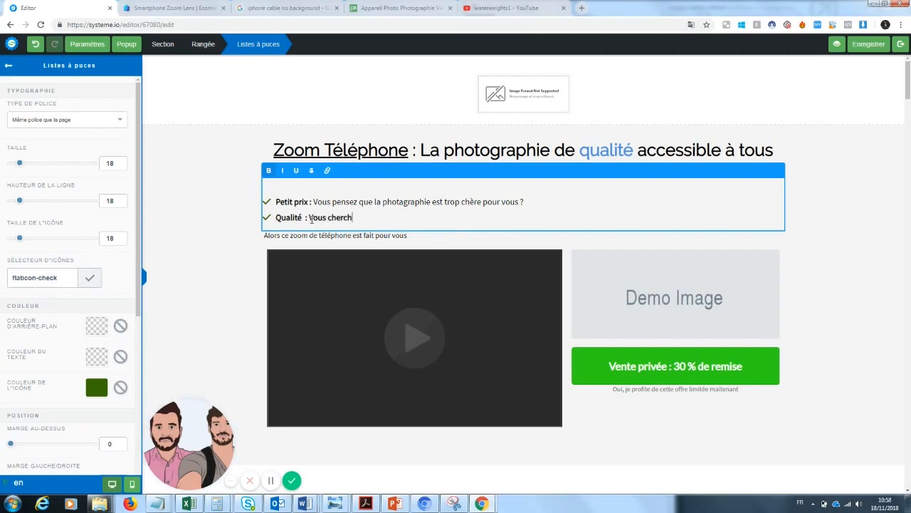
{"action": "type", "text": "ez depuis toujours "}
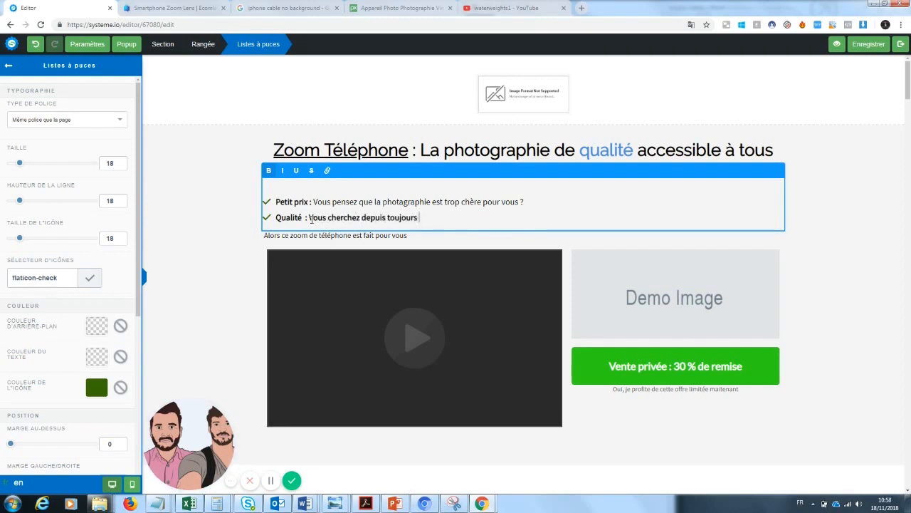
{"action": "type", "text": "un produit peu cher et fiable ?"}
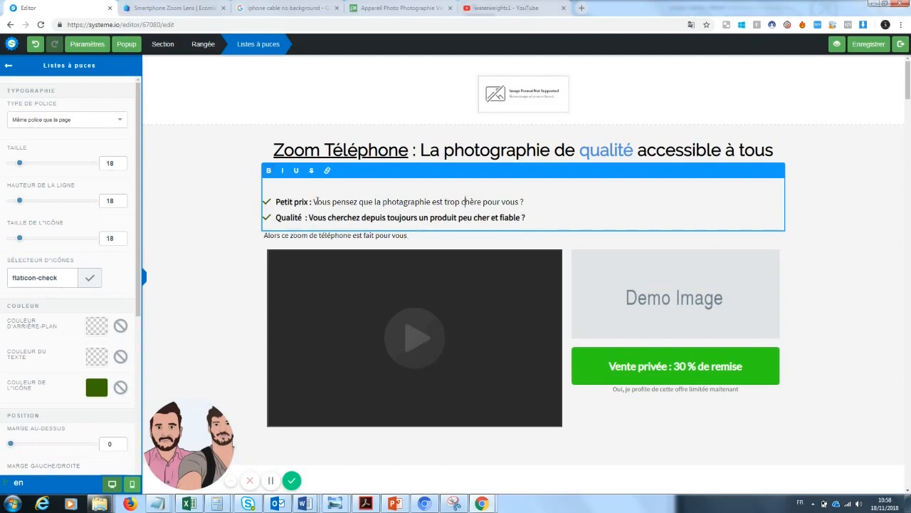
Rewrite the Petit prix bullet to ask whether you're looking for a product for taking photos
{"action": "left_click_drag", "start_coordinate": [314, 202], "coordinate": [521, 201]}
{"action": "left_click", "coordinate": [365, 201]}
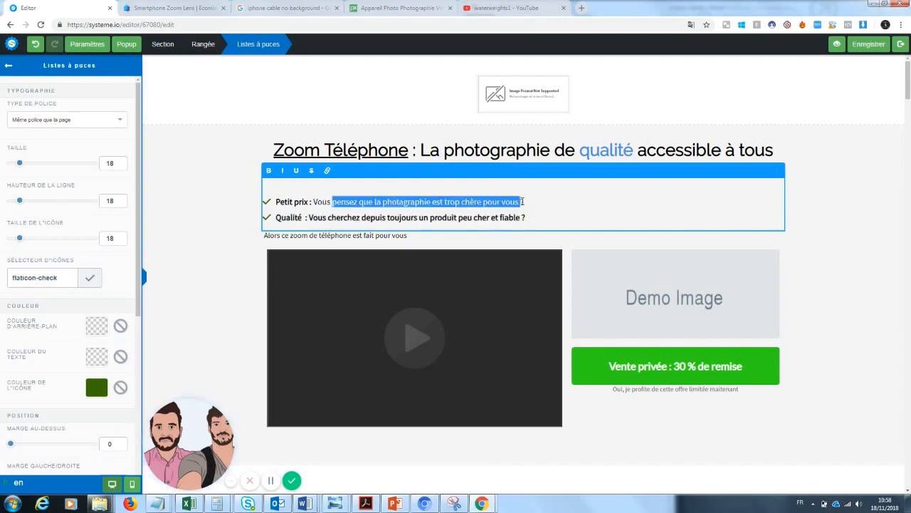
{"action": "key", "text": "BackSpace"}
{"action": "type", "text": "êtes à la r"}
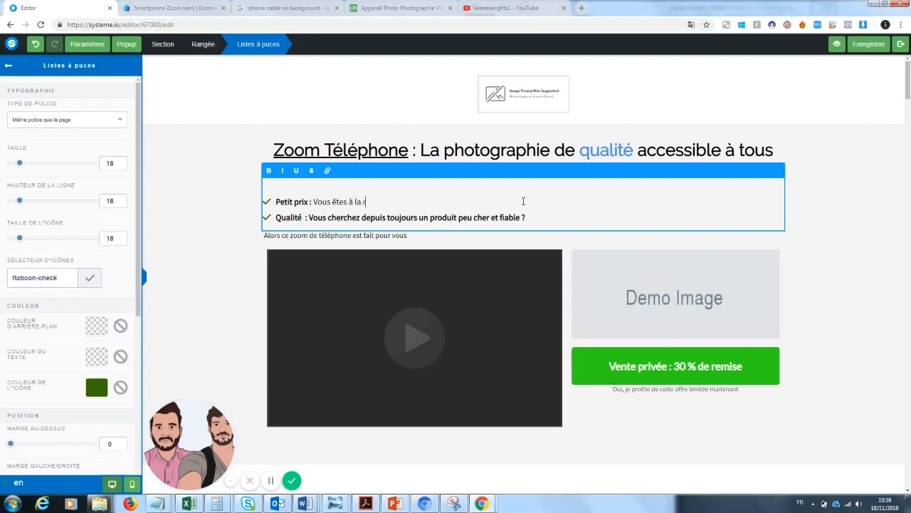
{"action": "type", "text": "echerche d'un produit pour f"}
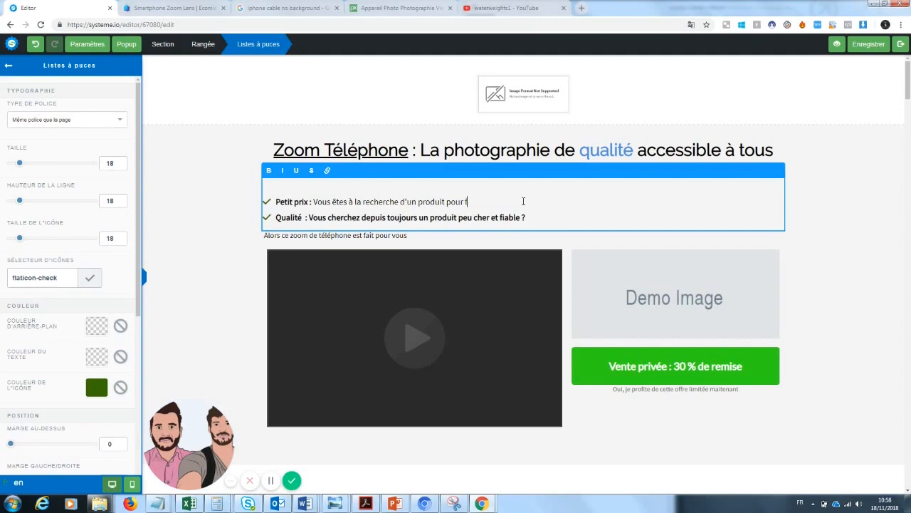
{"action": "key", "text": "BackSpace"}
{"action": "type", "text": "tos ?"}
{"action": "left_click", "coordinate": [857, 212]}
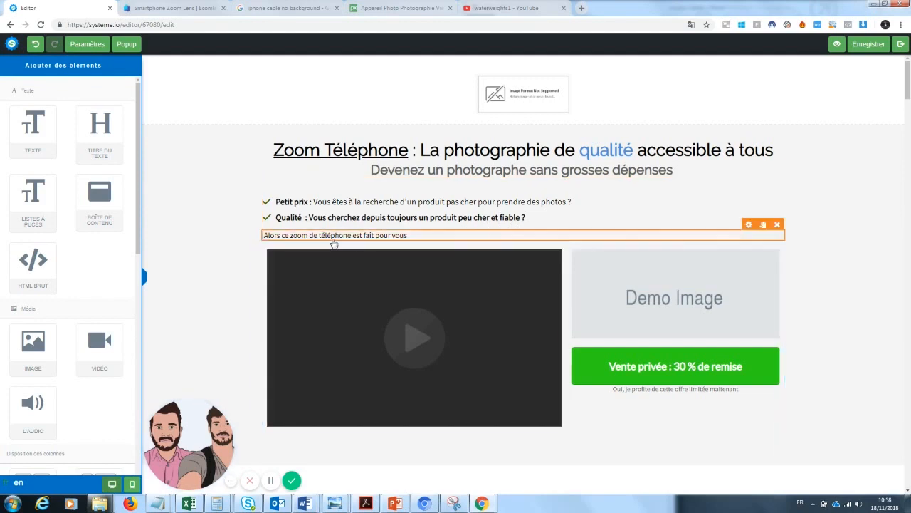
Make 'est fait pour vous' bold in the Alors line
{"action": "left_click", "coordinate": [316, 238]}
{"action": "left_click_drag", "start_coordinate": [408, 235], "coordinate": [354, 238]}
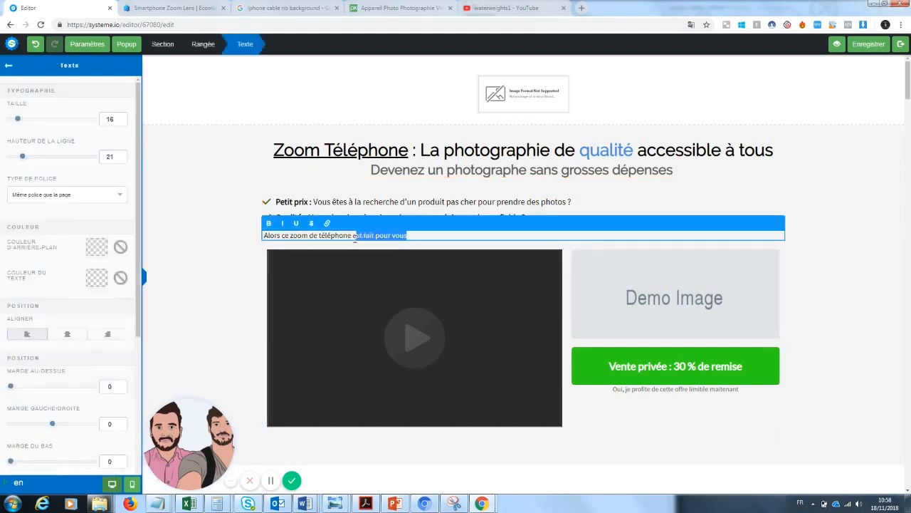
{"action": "left_click", "coordinate": [268, 223]}
{"action": "left_click", "coordinate": [240, 287]}
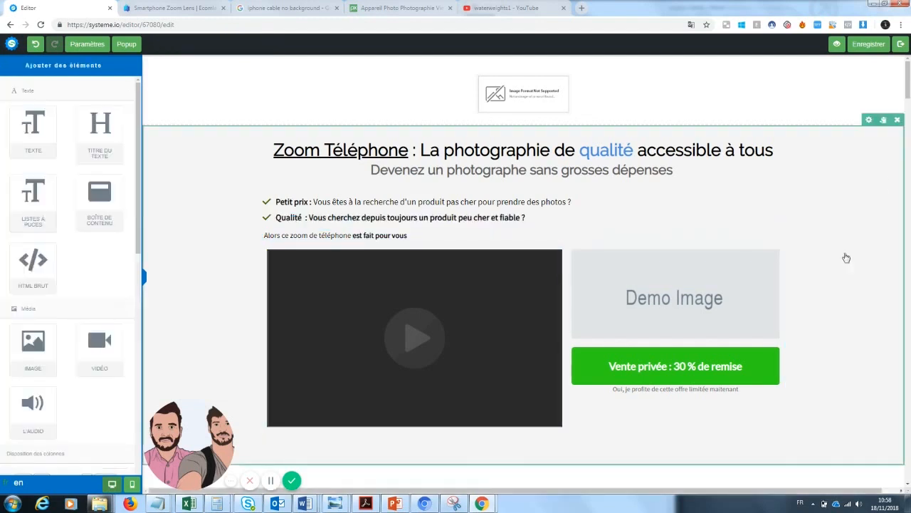
Delete the top image section and add an empty two-column row at the top of the page
{"action": "left_click_drag", "start_coordinate": [908, 79], "coordinate": [908, 77]}
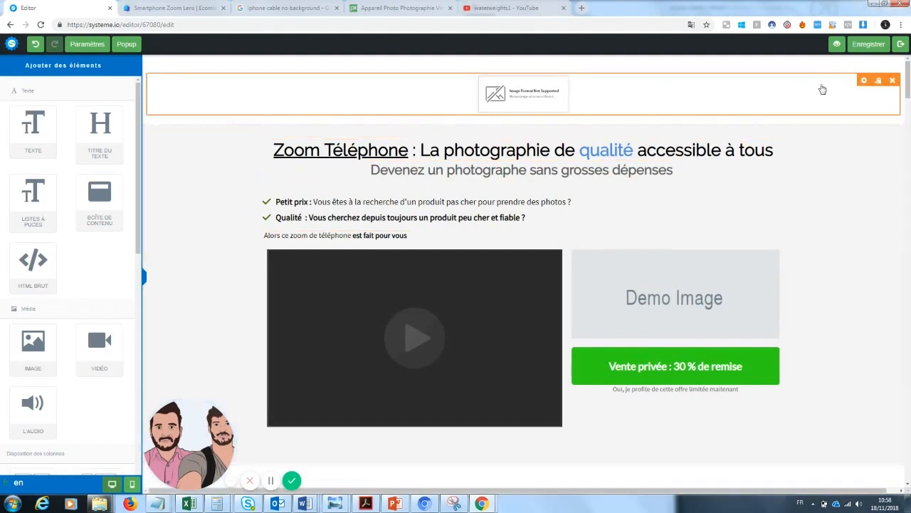
{"action": "left_click", "coordinate": [897, 62]}
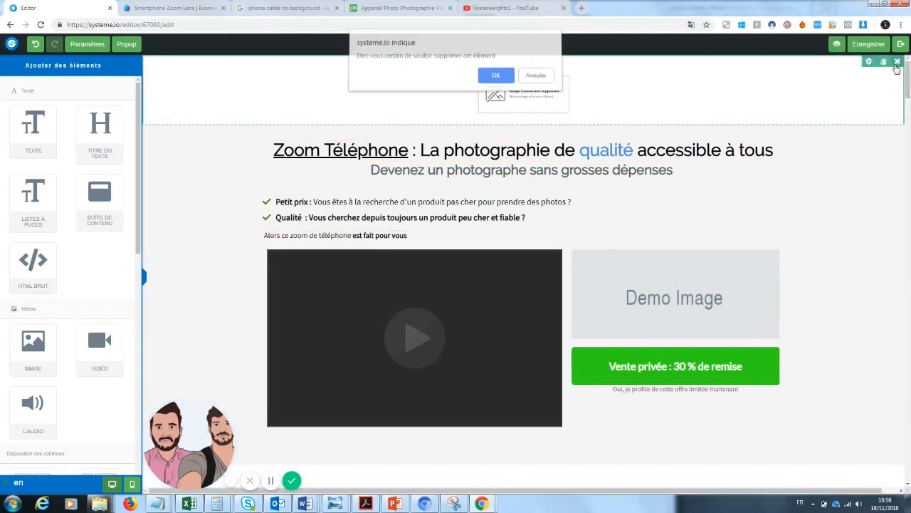
{"action": "left_click", "coordinate": [496, 76]}
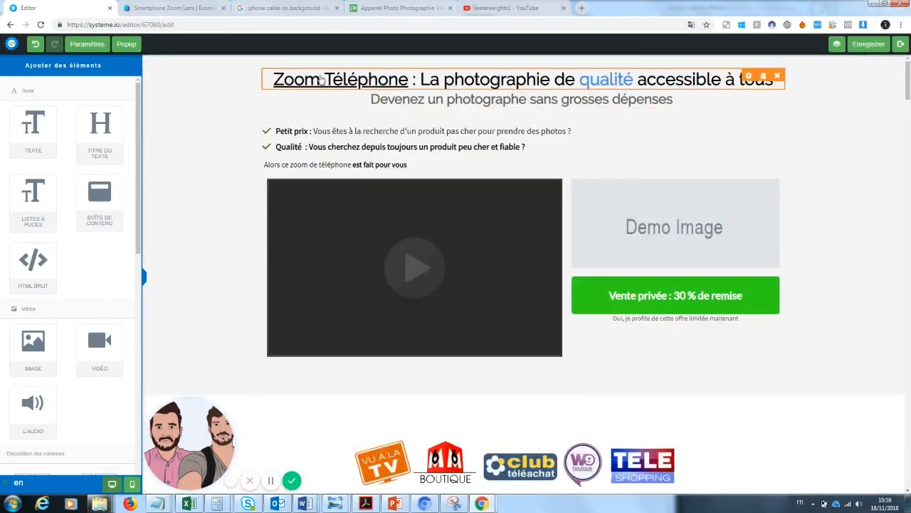
{"action": "scroll", "coordinate": [130, 347], "scroll_direction": "down", "scroll_amount": 3}
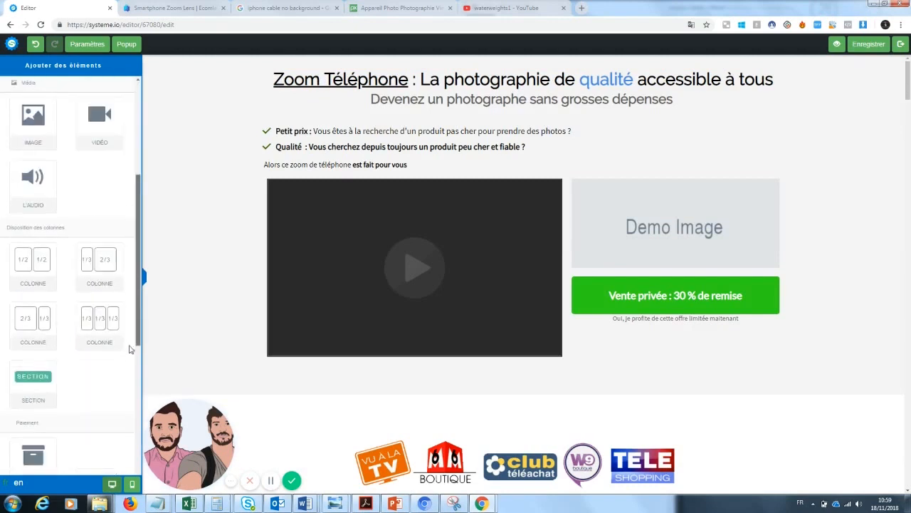
{"action": "left_click_drag", "start_coordinate": [32, 263], "coordinate": [305, 61]}
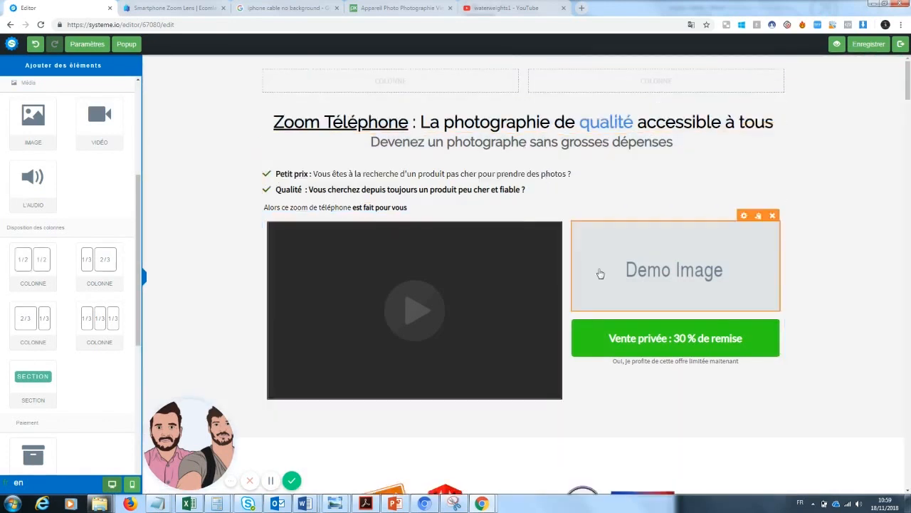
{"action": "left_click", "coordinate": [663, 154]}
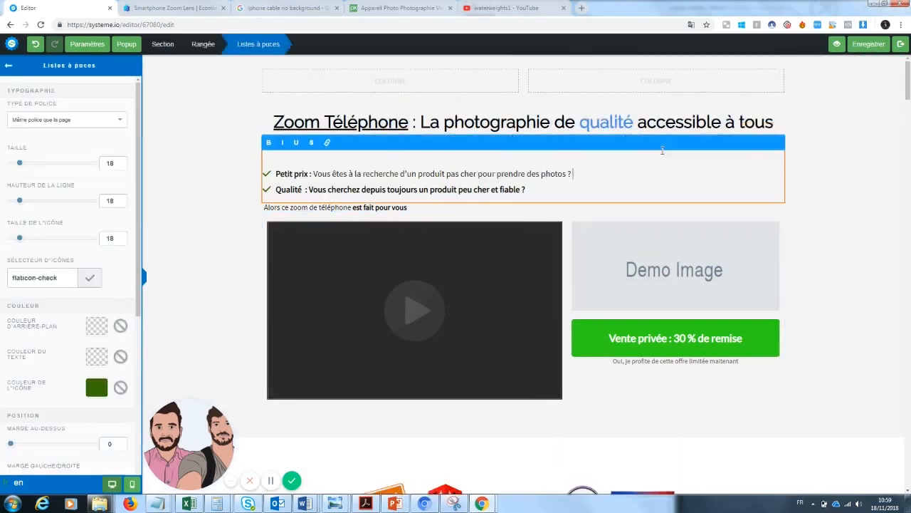
{"action": "left_click", "coordinate": [842, 158]}
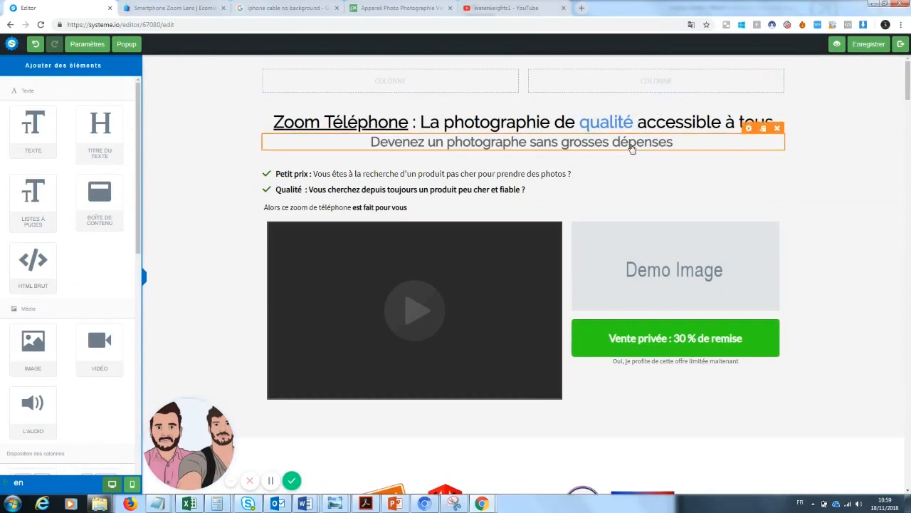
Increase the tagline's top margin so it sits lower under the headline
{"action": "left_click", "coordinate": [631, 142]}
{"action": "left_click_drag", "start_coordinate": [23, 407], "coordinate": [36, 408]}
{"action": "left_click", "coordinate": [189, 362]}
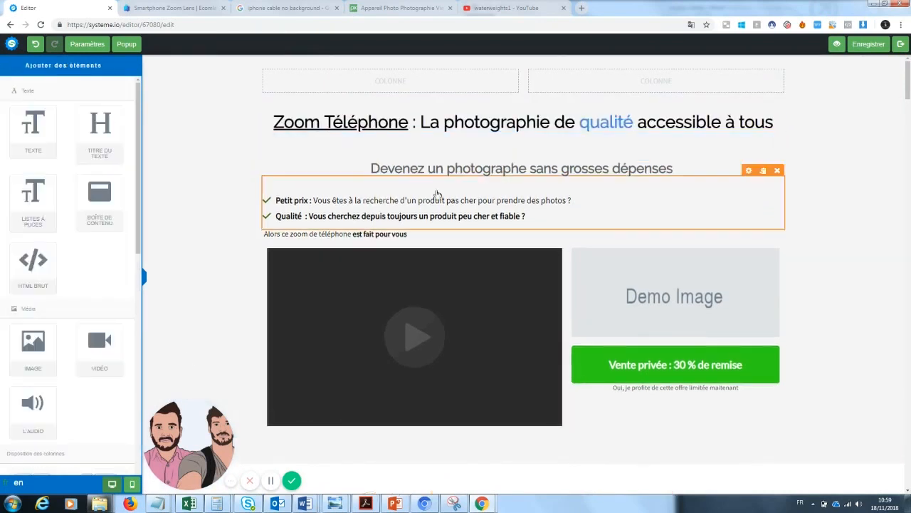
{"action": "scroll", "coordinate": [616, 321], "scroll_direction": "down", "scroll_amount": 2}
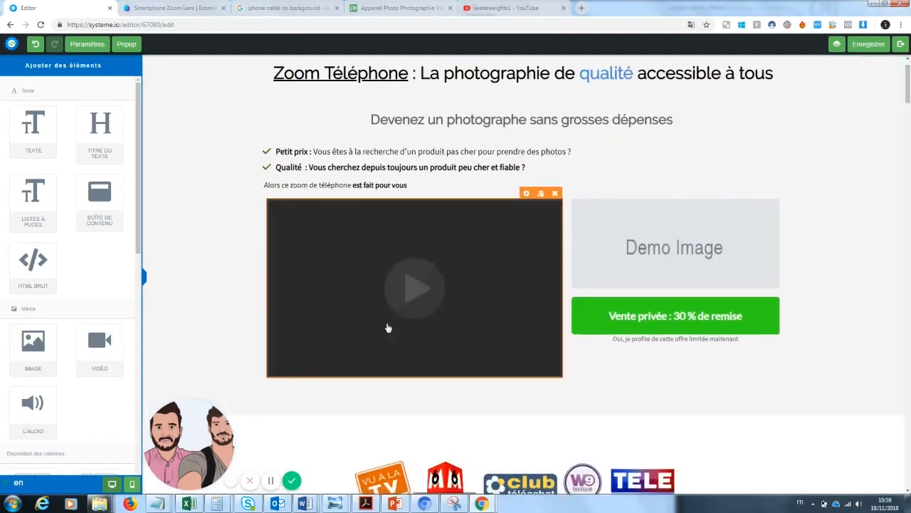
{"action": "left_click", "coordinate": [174, 8]}
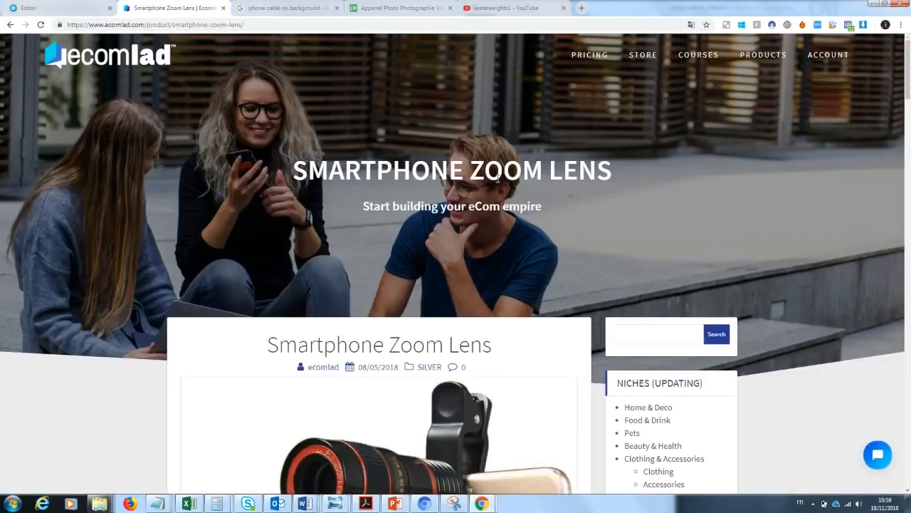
Copy the zoomlens2 ad video's YouTube address from the Zoom Lens page and return to the editor
{"action": "scroll", "coordinate": [188, 401], "scroll_direction": "down", "scroll_amount": 2}
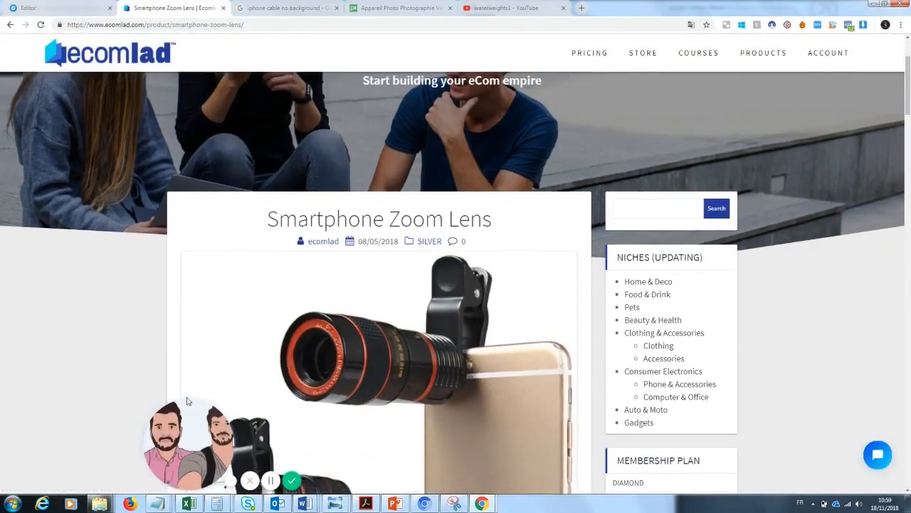
{"action": "left_click_drag", "start_coordinate": [188, 401], "coordinate": [51, 395]}
{"action": "left_click_drag", "start_coordinate": [909, 79], "coordinate": [909, 238]}
{"action": "left_click", "coordinate": [438, 336]}
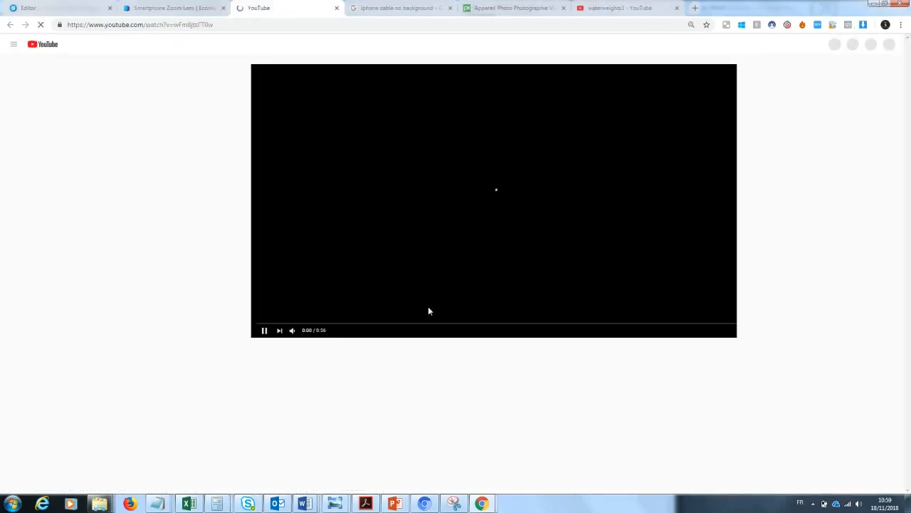
{"action": "left_click", "coordinate": [222, 23]}
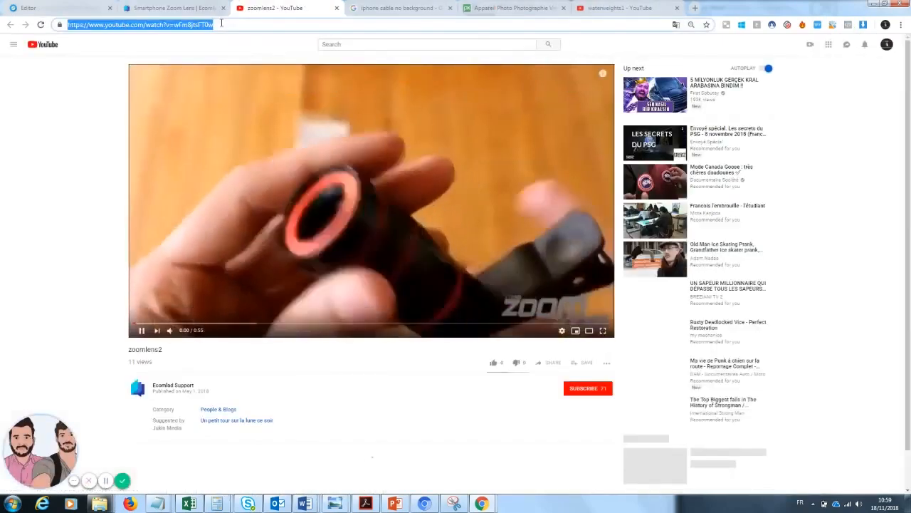
{"action": "key", "text": "ctrl+w"}
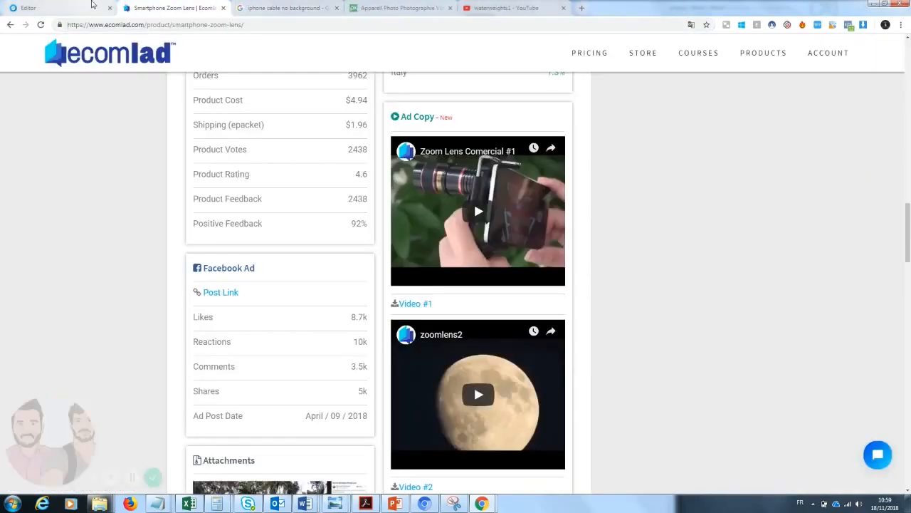
{"action": "left_click", "coordinate": [96, 6]}
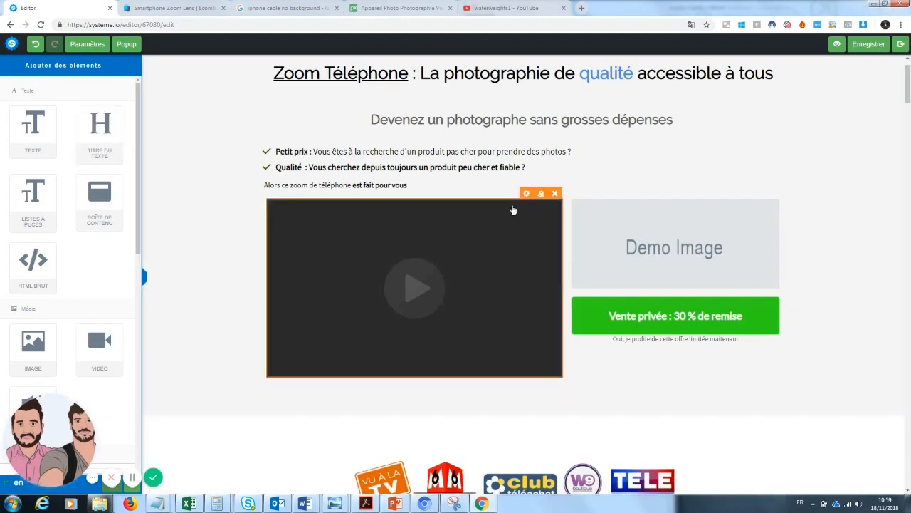
Point the video block at the YouTube video watch?v=wFm8jtsFT0w and save the page
{"action": "left_click", "coordinate": [526, 194]}
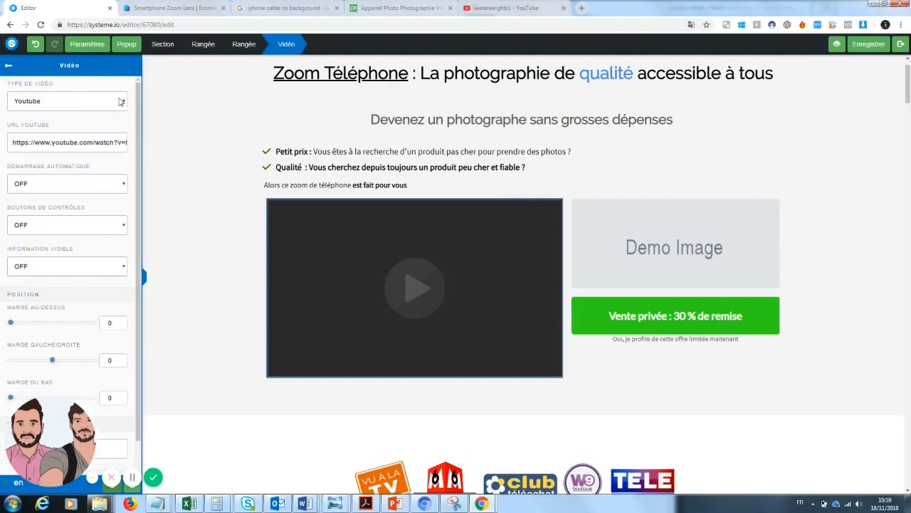
{"action": "triple_click", "coordinate": [82, 137]}
{"action": "key", "text": "ctrl+v"}
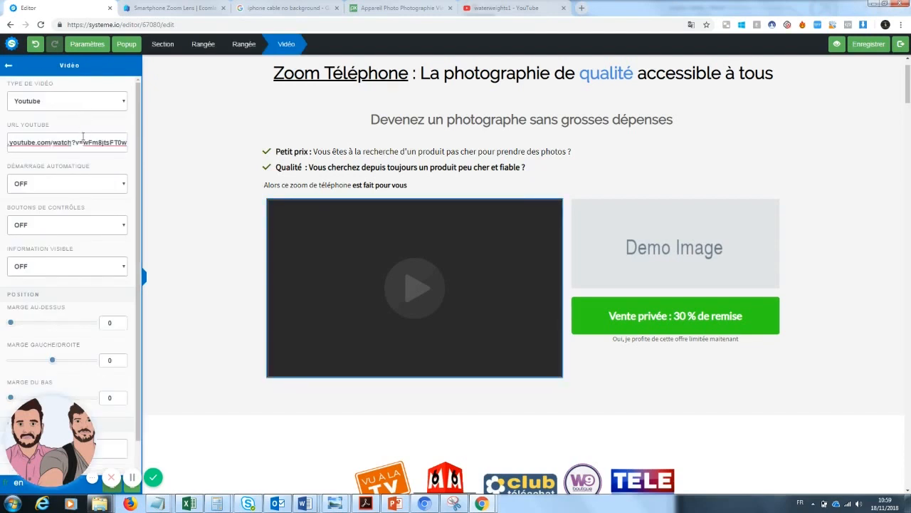
{"action": "left_click", "coordinate": [871, 50]}
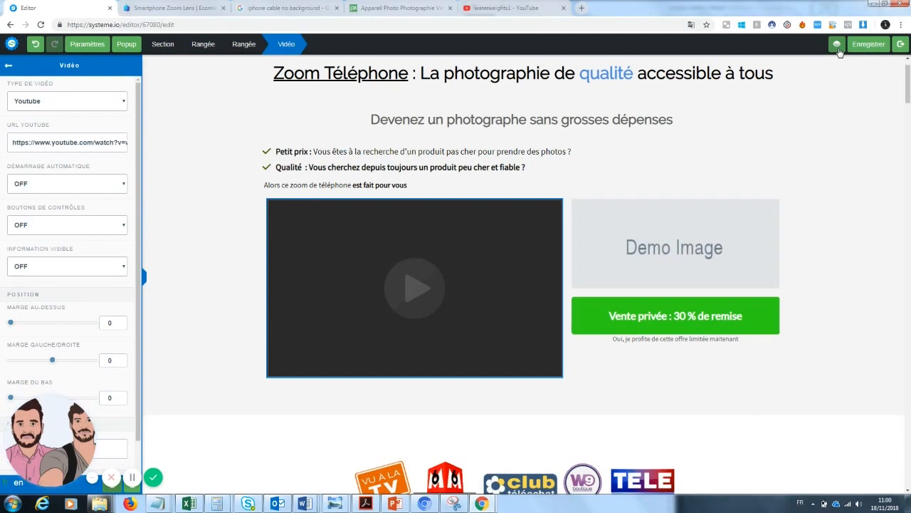
{"action": "left_click", "coordinate": [641, 24]}
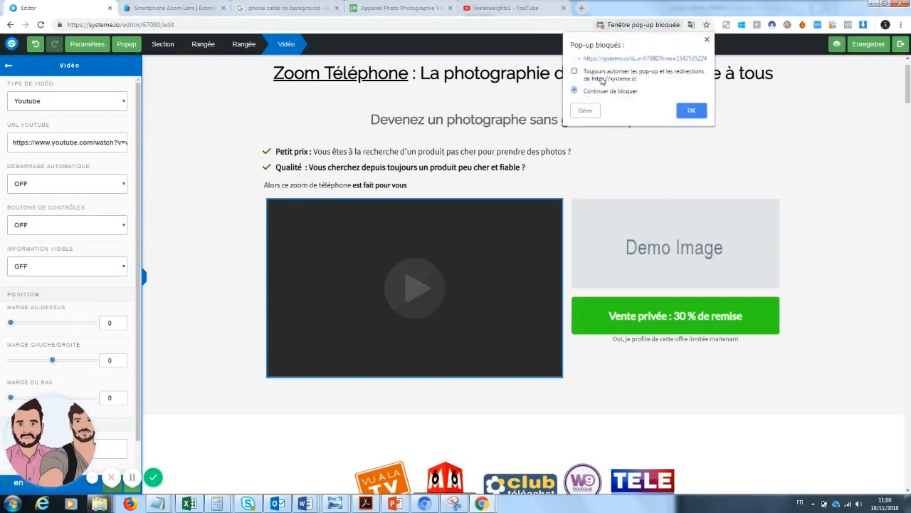
{"action": "left_click", "coordinate": [691, 110]}
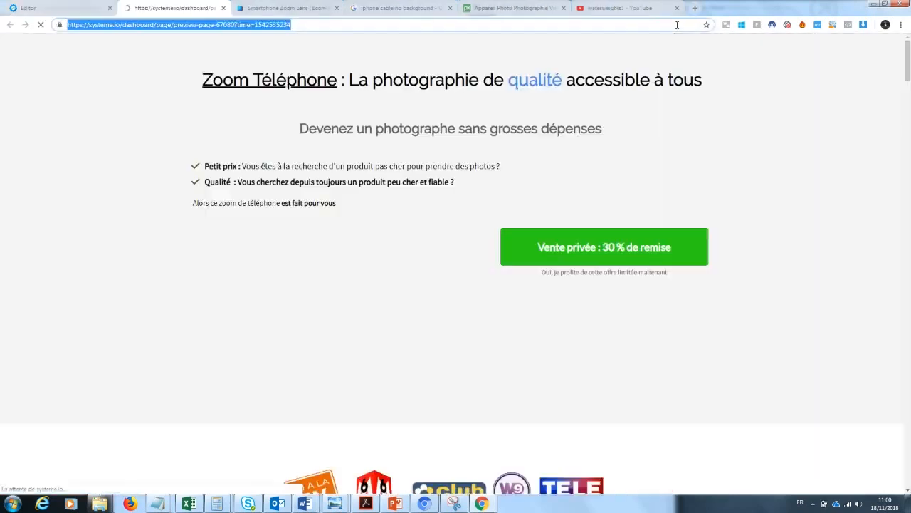
{"action": "left_click", "coordinate": [375, 225]}
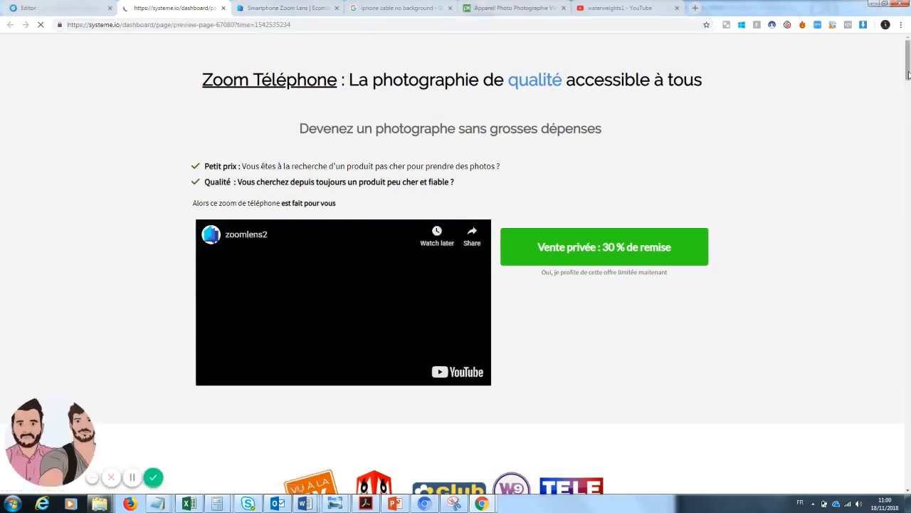
{"action": "left_click_drag", "start_coordinate": [908, 64], "coordinate": [909, 68]}
{"action": "left_click", "coordinate": [597, 161]}
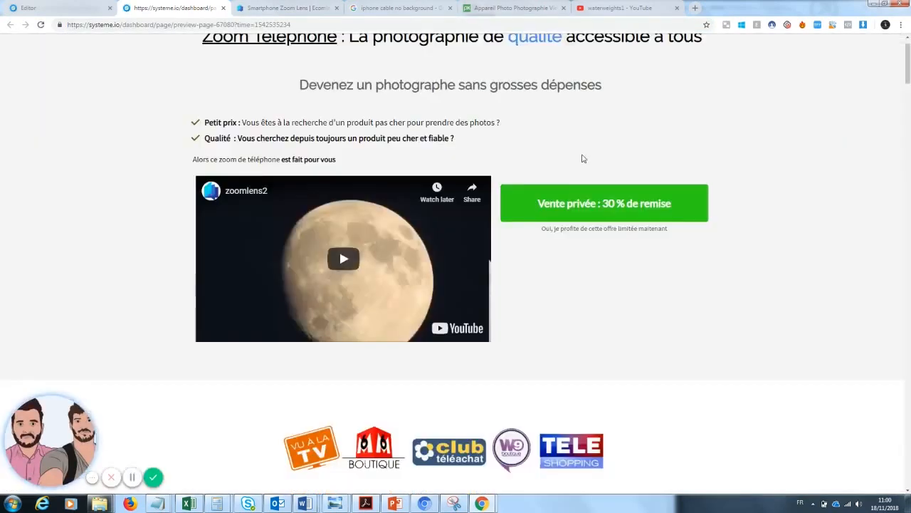
{"action": "scroll", "coordinate": [902, 99], "scroll_direction": "up", "scroll_amount": 1}
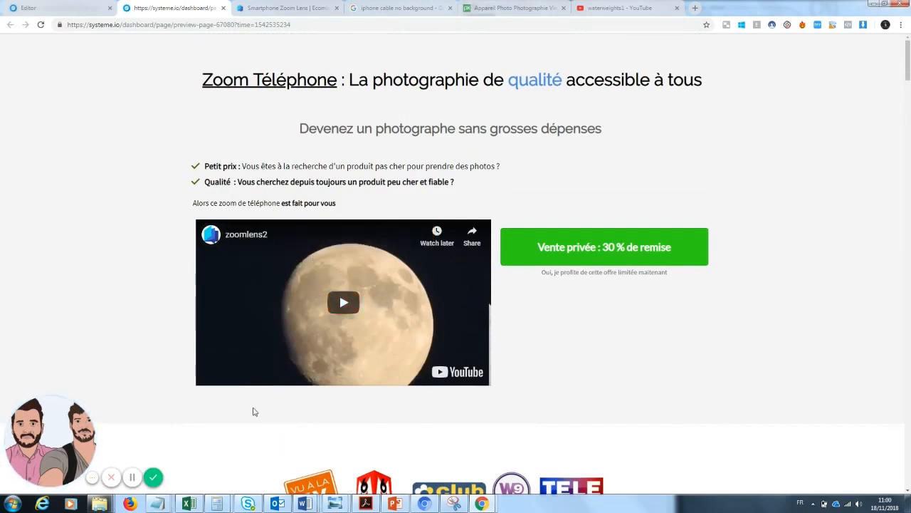
{"action": "left_click", "coordinate": [82, 5]}
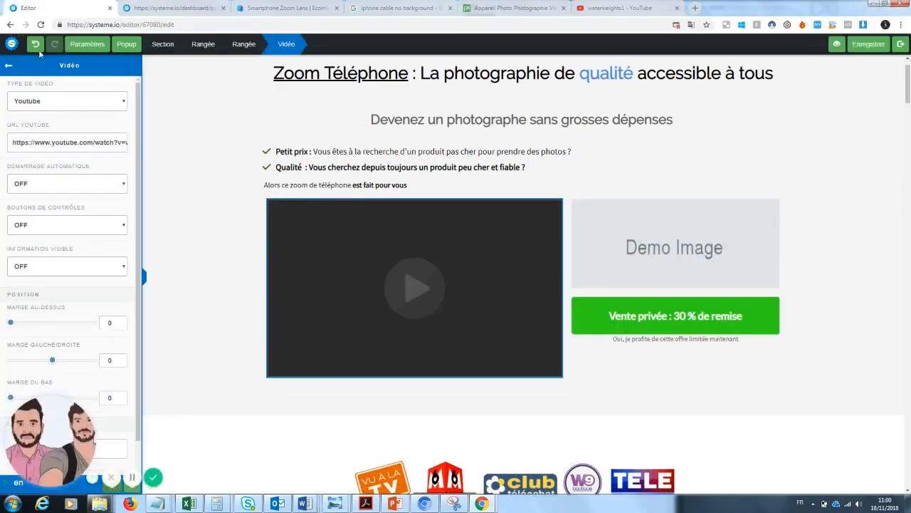
Add a text block below the video reading 'VU sur YOUTUBE !!'
{"action": "left_click", "coordinate": [10, 68]}
{"action": "left_click_drag", "start_coordinate": [43, 129], "coordinate": [408, 393]}
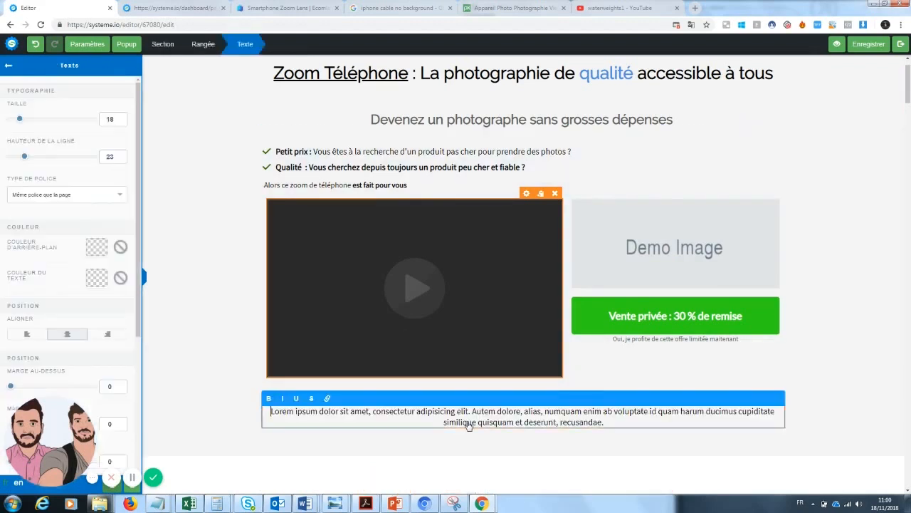
{"action": "left_click_drag", "start_coordinate": [620, 423], "coordinate": [265, 410]}
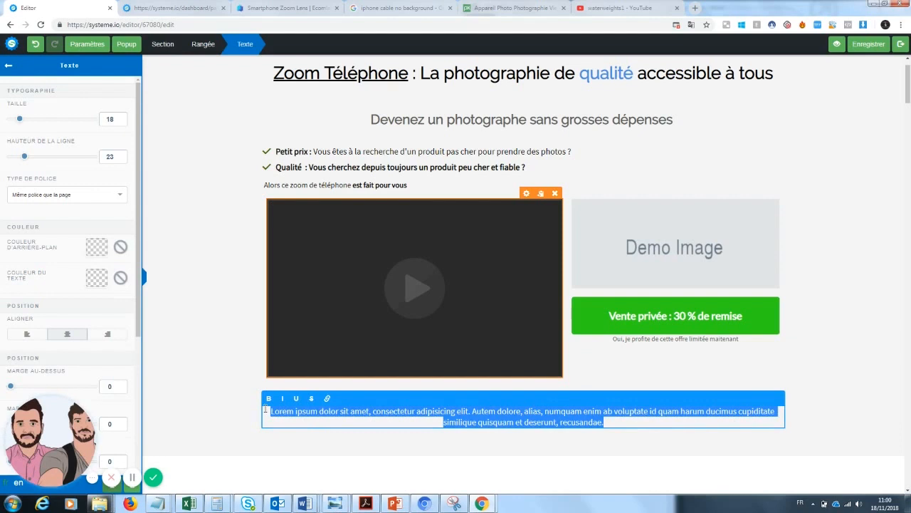
{"action": "type", "text": "VU sur Y"}
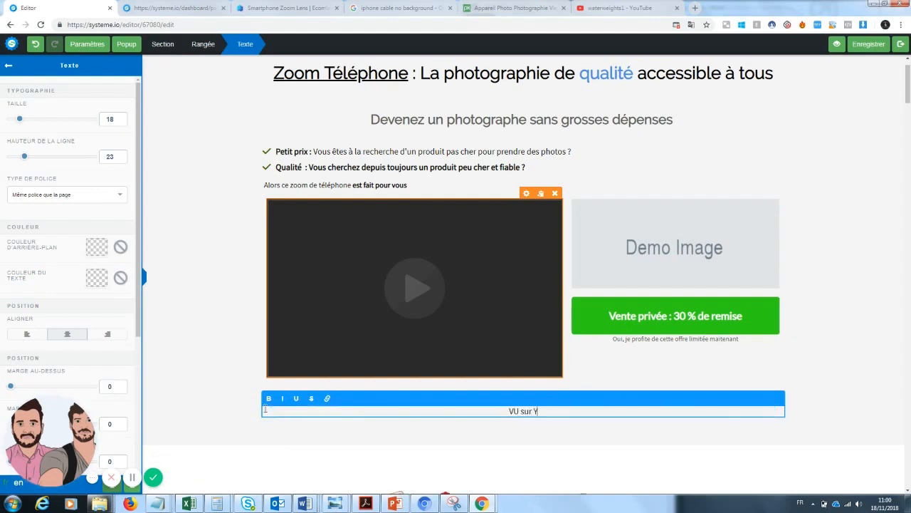
{"action": "type", "text": "OUTUBE !!"}
{"action": "left_click_drag", "start_coordinate": [908, 86], "coordinate": [907, 99]}
Select the row holding the new text, then view the page-wide settings
{"action": "left_click", "coordinate": [548, 267]}
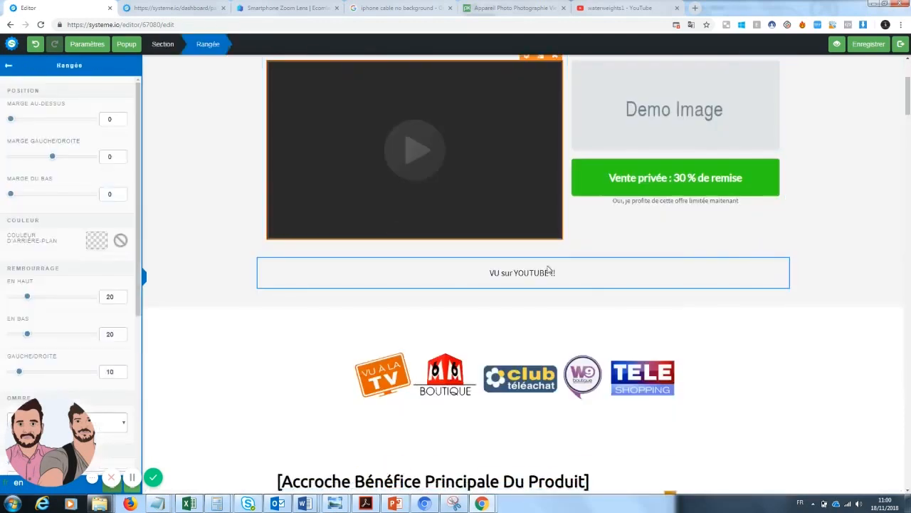
{"action": "scroll", "coordinate": [121, 320], "scroll_direction": "down", "scroll_amount": 5}
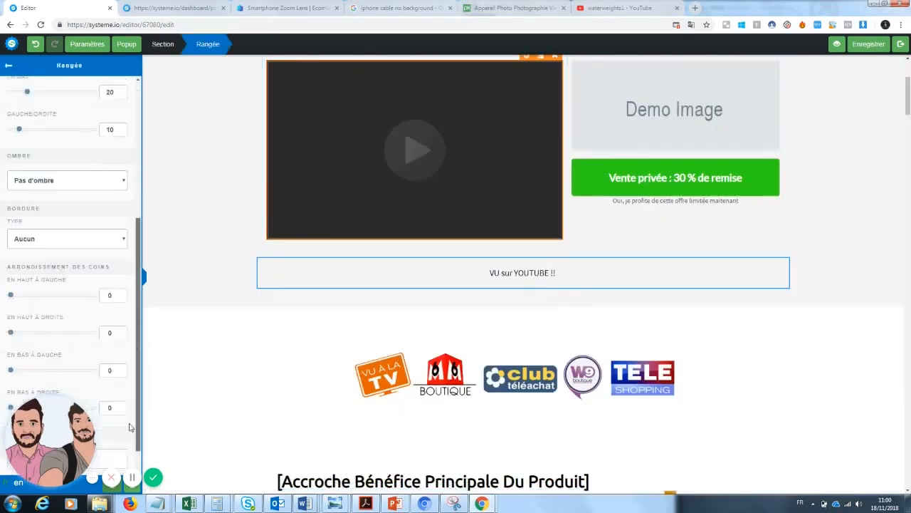
{"action": "left_click", "coordinate": [86, 43]}
{"action": "scroll", "coordinate": [123, 459], "scroll_direction": "down", "scroll_amount": 5}
{"action": "scroll", "coordinate": [122, 459], "scroll_direction": "up", "scroll_amount": 6}
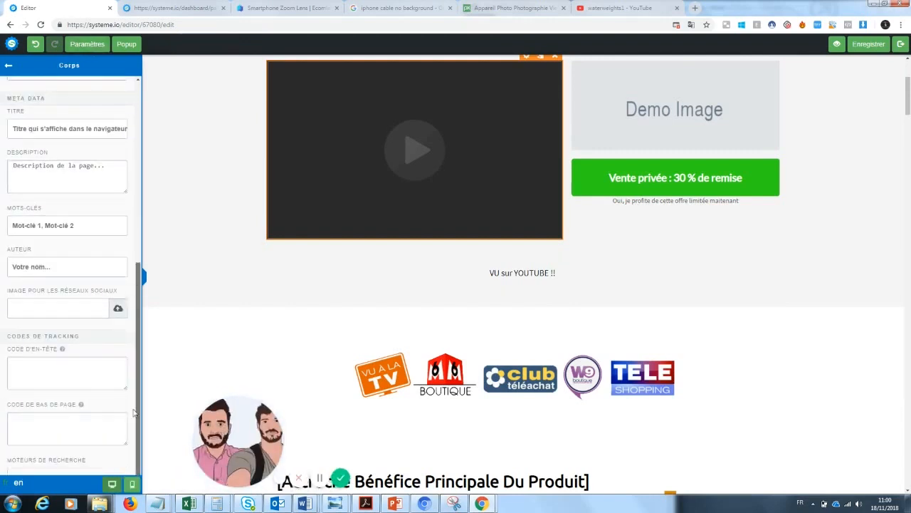
Add a new row with a text block reading 'VU sur Youtube !!'
{"action": "left_click", "coordinate": [89, 44]}
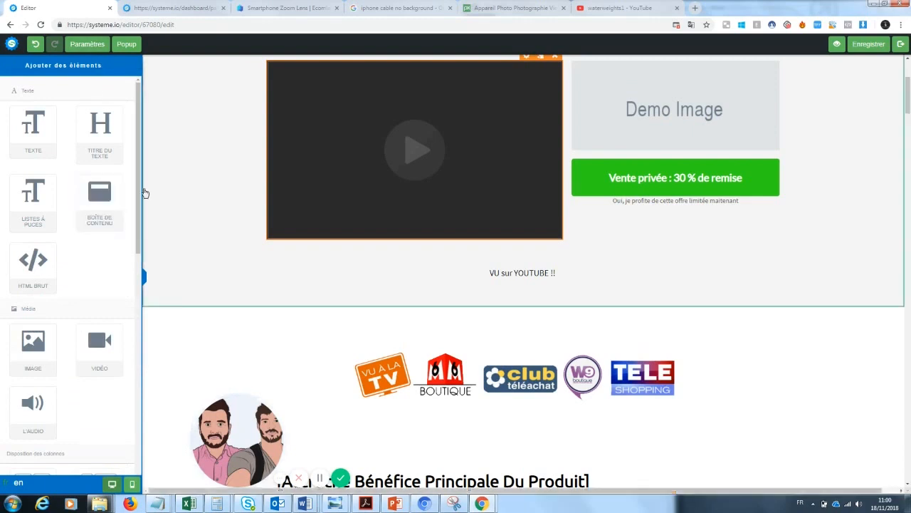
{"action": "scroll", "coordinate": [100, 285], "scroll_direction": "down", "scroll_amount": 3}
{"action": "left_click_drag", "start_coordinate": [99, 314], "coordinate": [485, 249]}
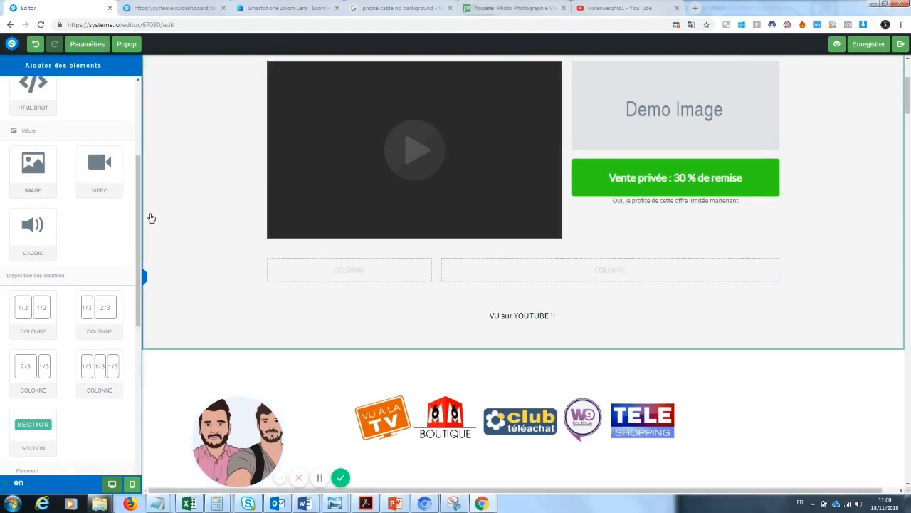
{"action": "scroll", "coordinate": [140, 259], "scroll_direction": "down", "scroll_amount": 1}
{"action": "scroll", "coordinate": [94, 89], "scroll_direction": "down", "scroll_amount": 2}
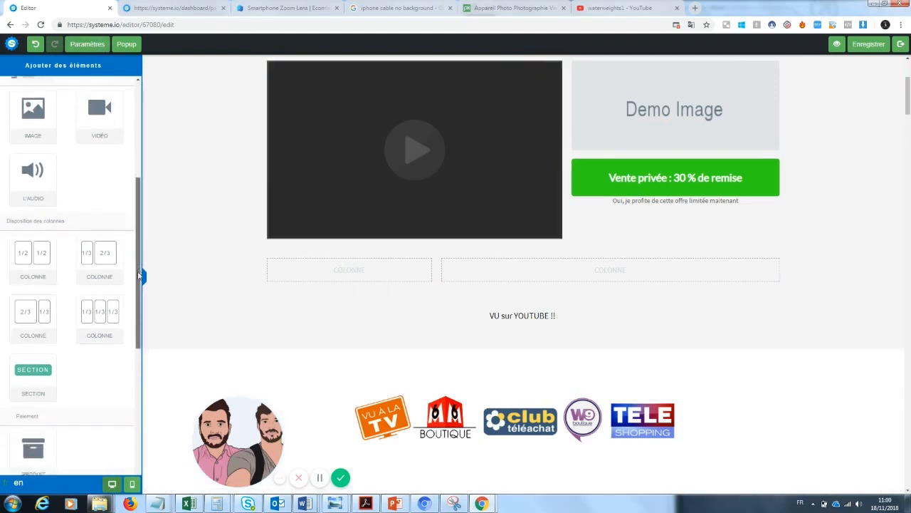
{"action": "scroll", "coordinate": [94, 89], "scroll_direction": "up", "scroll_amount": 5}
{"action": "left_click_drag", "start_coordinate": [33, 131], "coordinate": [363, 268]}
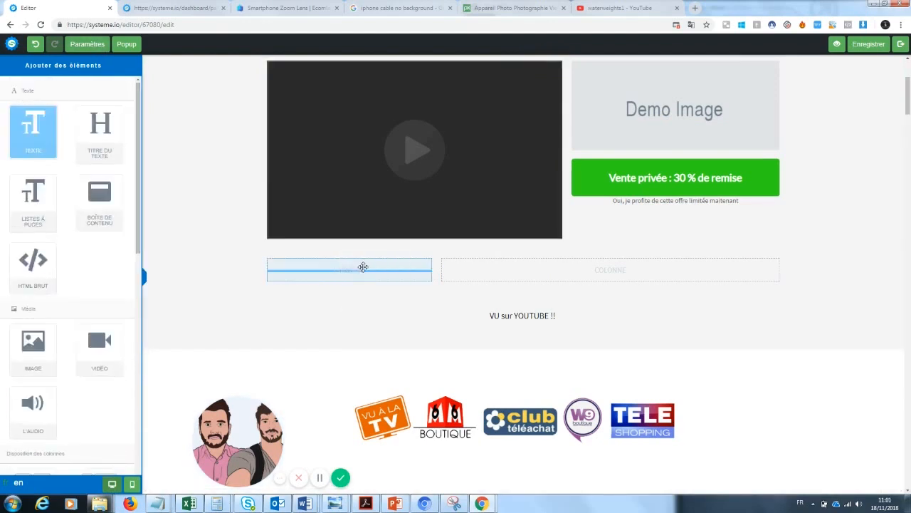
{"action": "triple_click", "coordinate": [420, 299]}
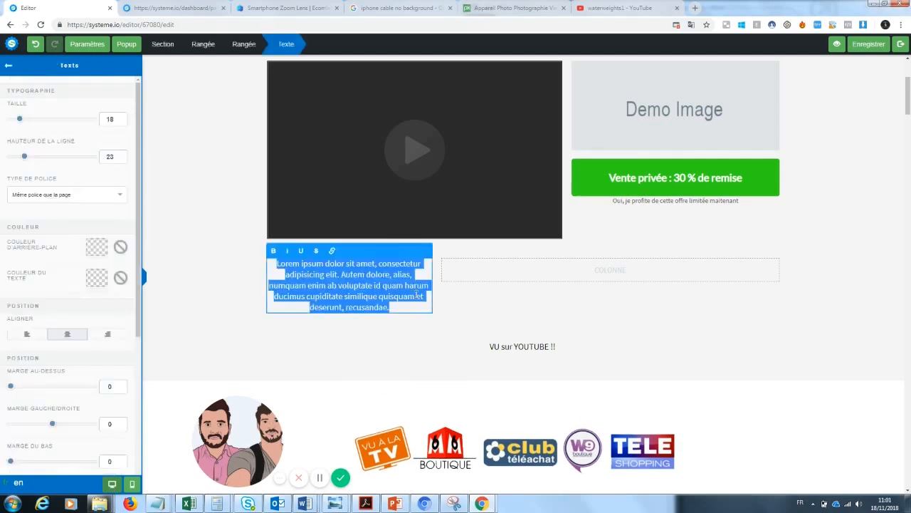
{"action": "key", "text": "BackSpace"}
{"action": "type", "text": "VU sur Yo"}
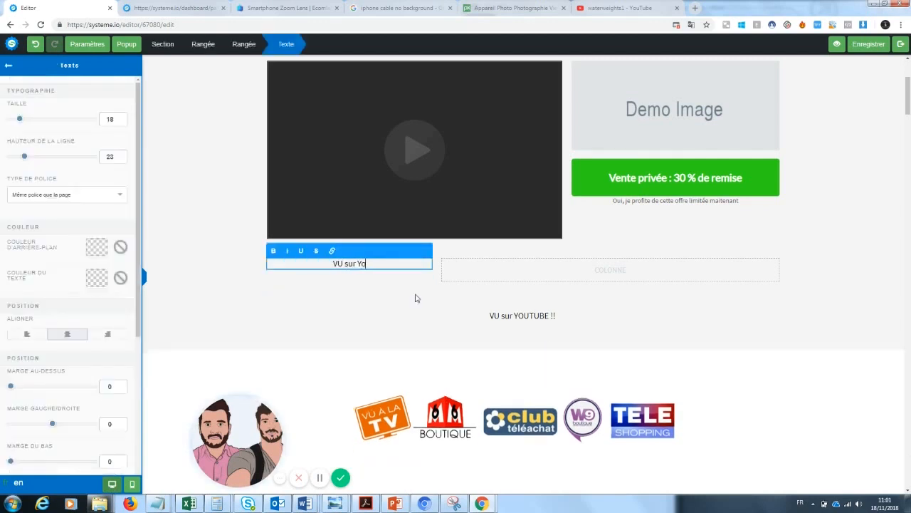
{"action": "type", "text": "utube !"}
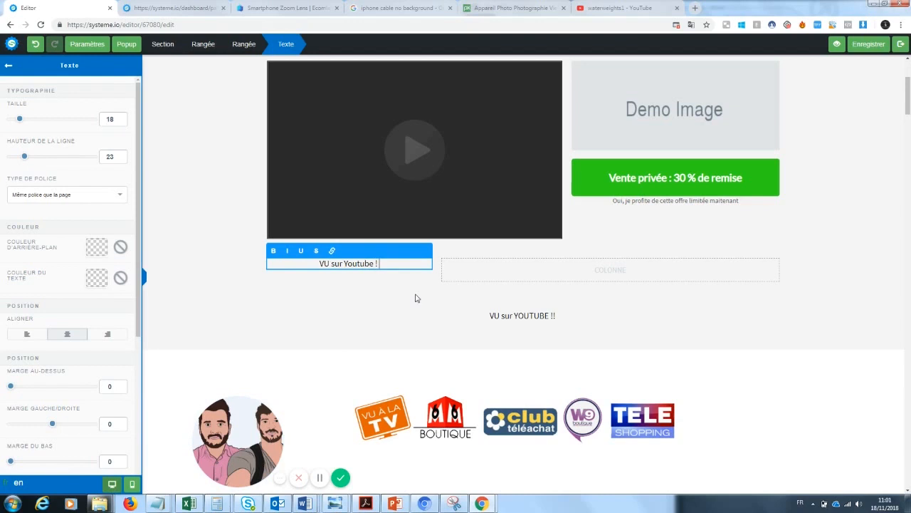
{"action": "type", "text": "!"}
{"action": "left_click", "coordinate": [432, 325]}
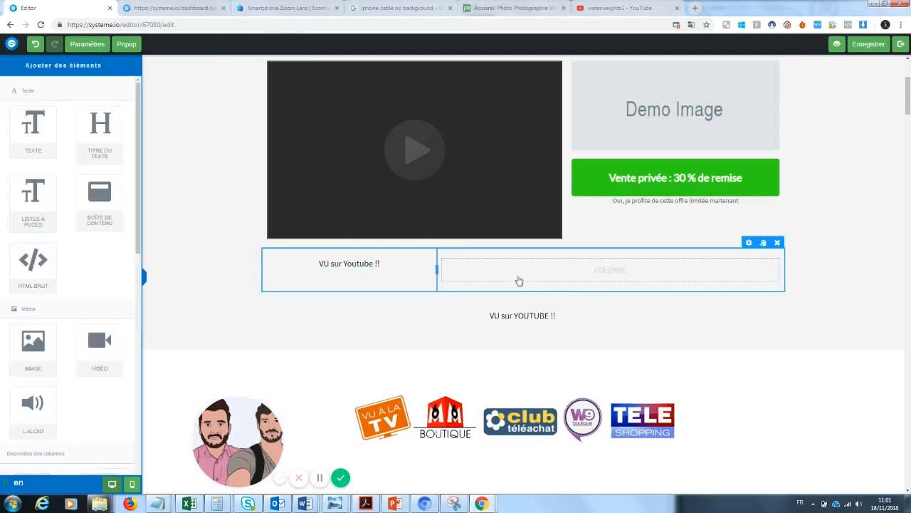
Add a text block in the right column reading 'Des milliers de clients déjàn satisfaits !'
{"action": "left_click_drag", "start_coordinate": [34, 128], "coordinate": [600, 263]}
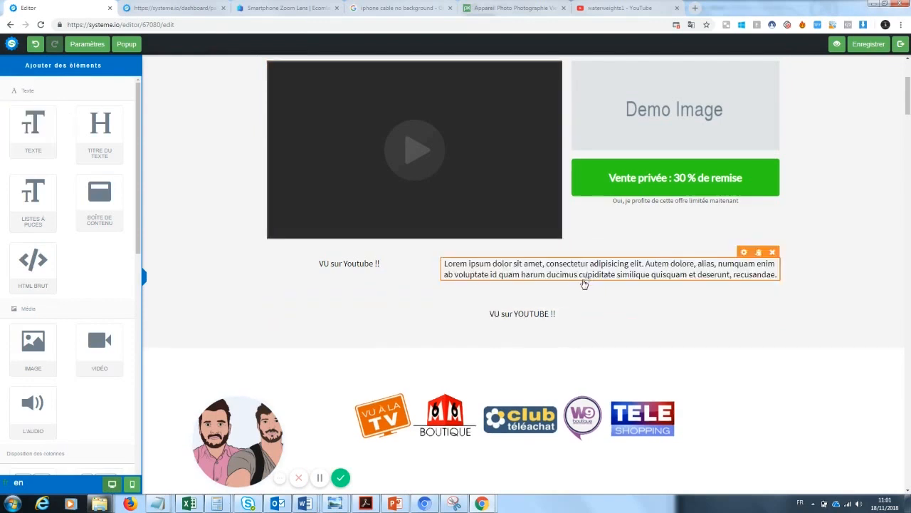
{"action": "triple_click", "coordinate": [585, 279]}
{"action": "key", "text": "BackSpace"}
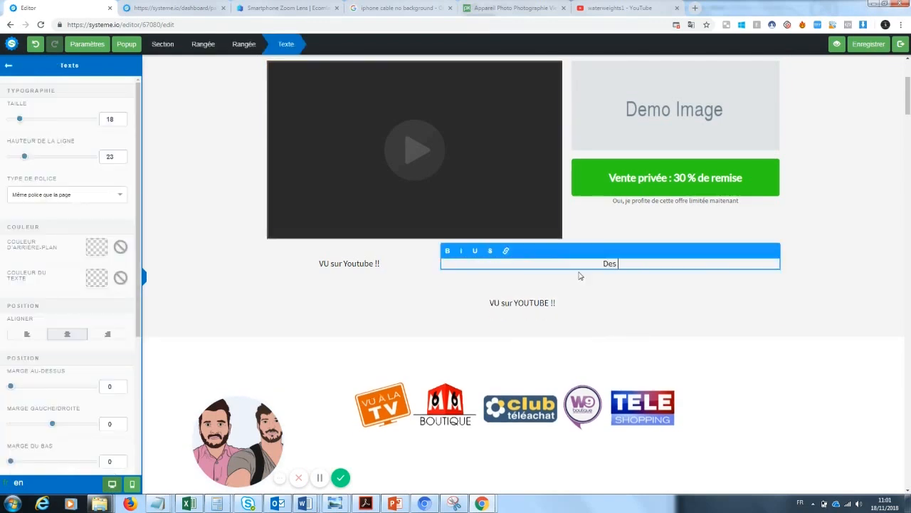
{"action": "type", "text": "Des milliers de clients déjàn satisfaits !"}
{"action": "left_click", "coordinate": [530, 321]}
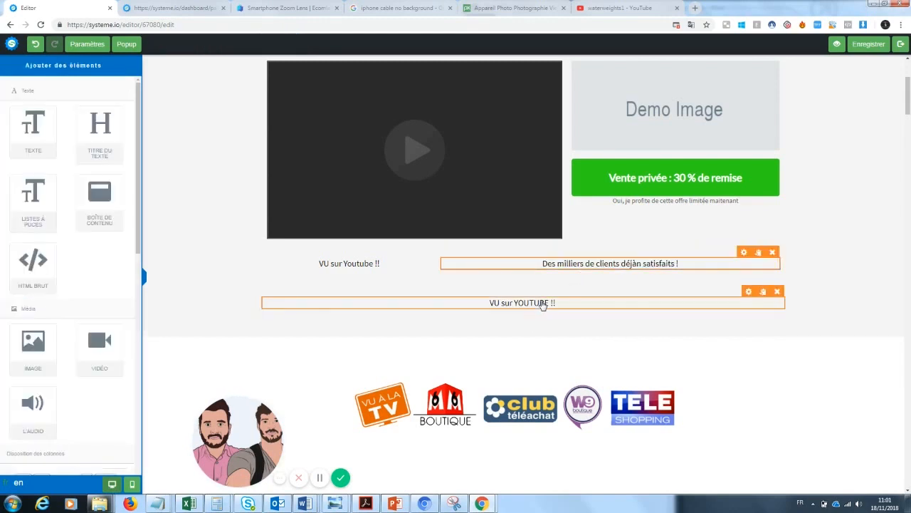
Delete the lower 'VU sur YOUTUBE' line and select the 'VU sur Youtube !!' text
{"action": "left_click", "coordinate": [782, 282]}
{"action": "left_click", "coordinate": [497, 78]}
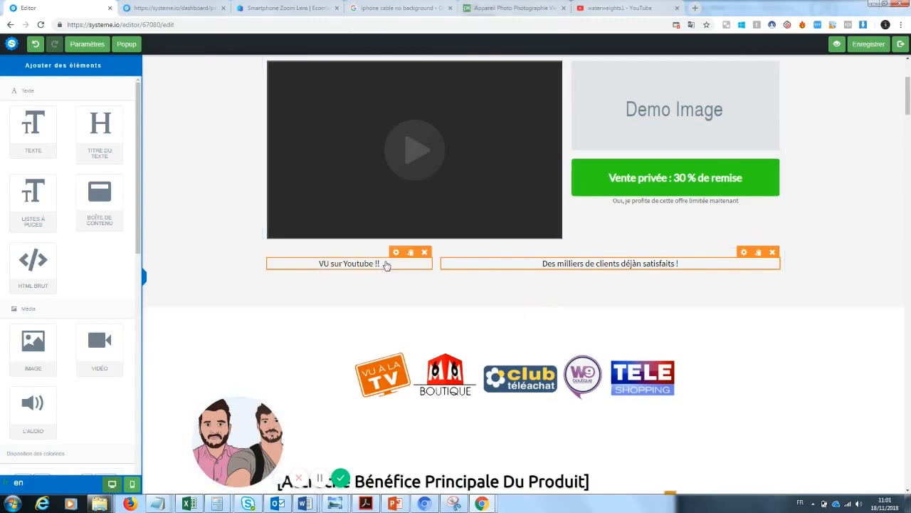
{"action": "left_click", "coordinate": [384, 264]}
{"action": "left_click_drag", "start_coordinate": [384, 264], "coordinate": [307, 265]}
Enlarge the 'VU sur Youtube !!' text to size 32 and colour it red
{"action": "left_click_drag", "start_coordinate": [19, 119], "coordinate": [35, 123]}
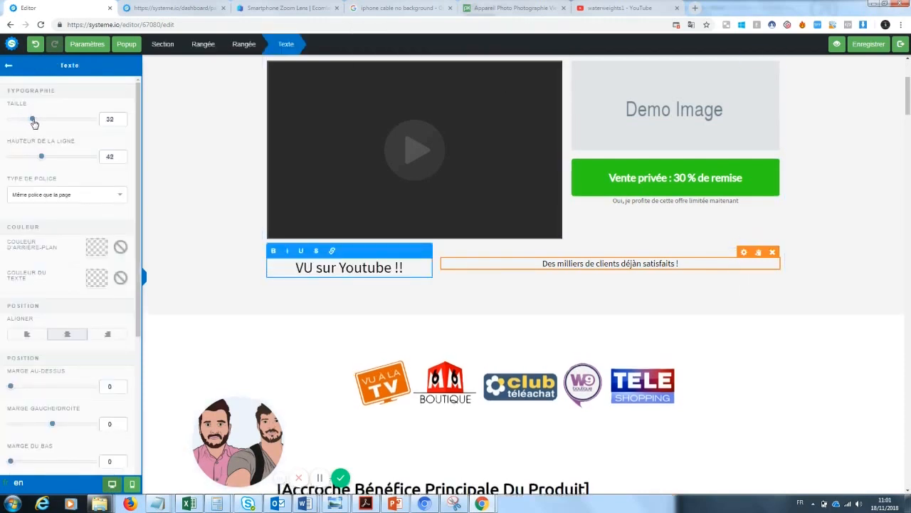
{"action": "left_click", "coordinate": [97, 278]}
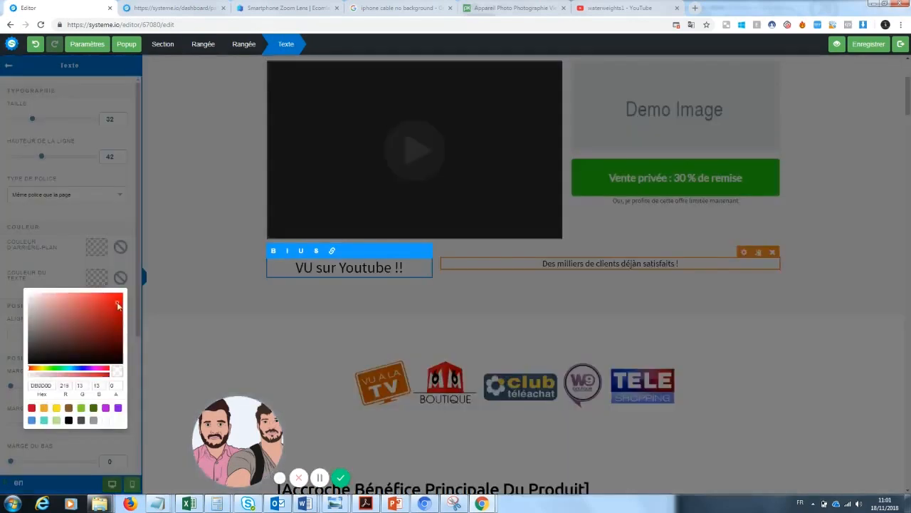
{"action": "left_click", "coordinate": [117, 303]}
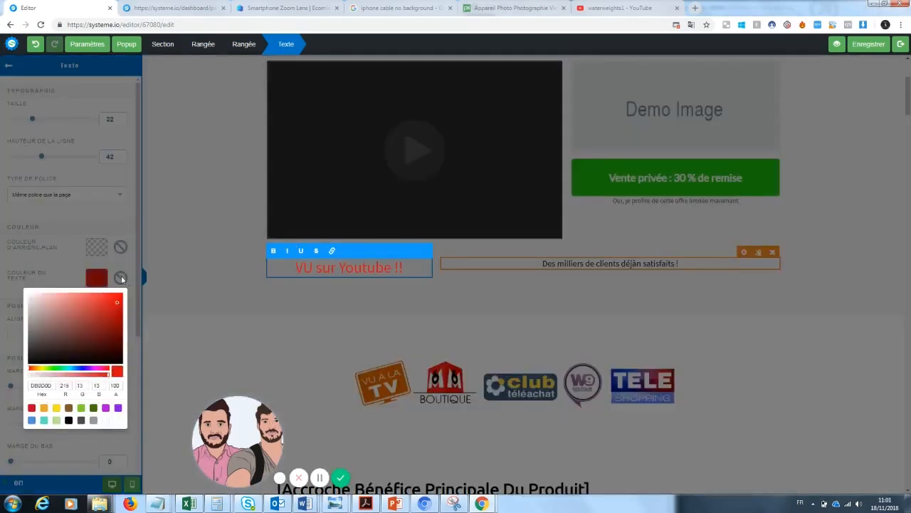
{"action": "left_click", "coordinate": [315, 270]}
Recolour the words 'VU sur' dark grey, leaving 'Youtube !!' red
{"action": "left_click_drag", "start_coordinate": [339, 267], "coordinate": [296, 268]}
{"action": "double_click", "coordinate": [377, 266]}
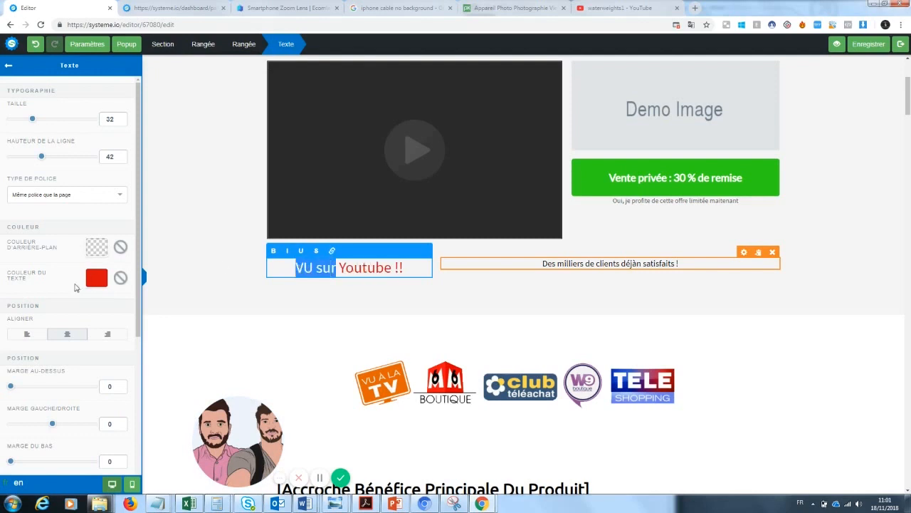
{"action": "left_click", "coordinate": [97, 279]}
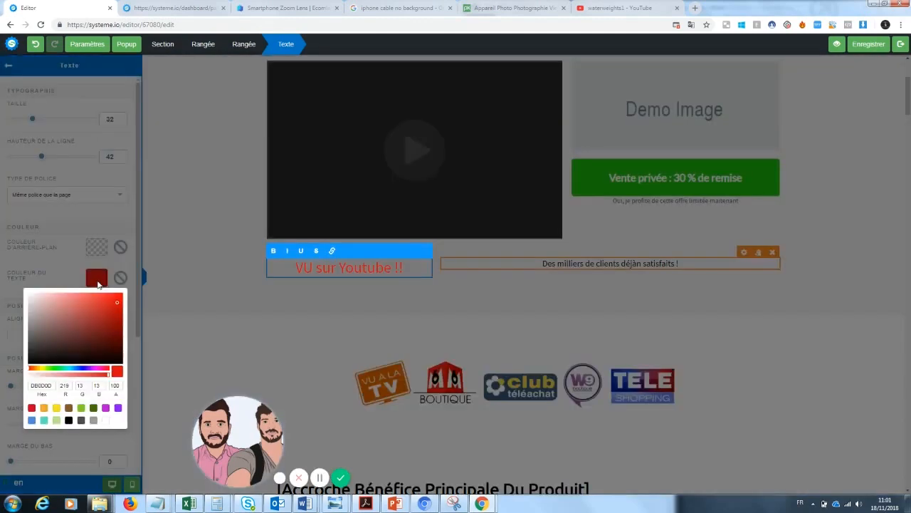
{"action": "left_click", "coordinate": [37, 349]}
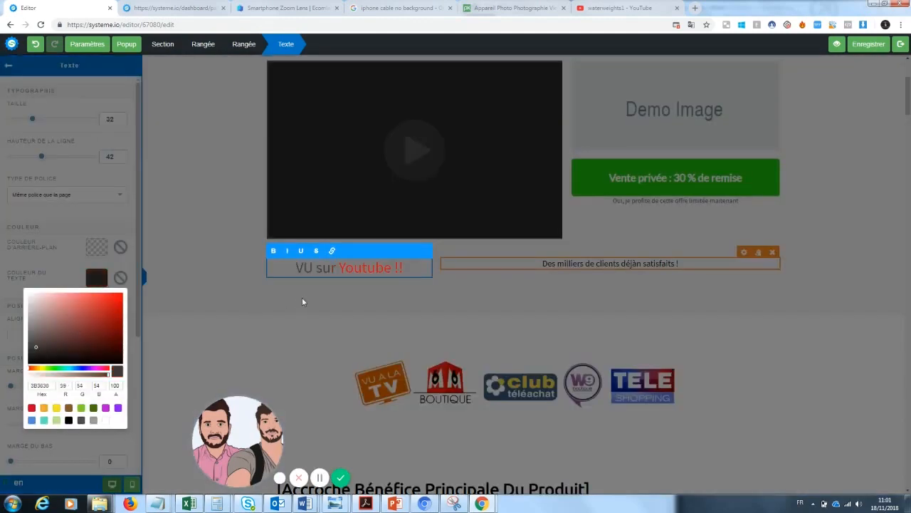
{"action": "left_click", "coordinate": [301, 297]}
{"action": "left_click", "coordinate": [521, 295]}
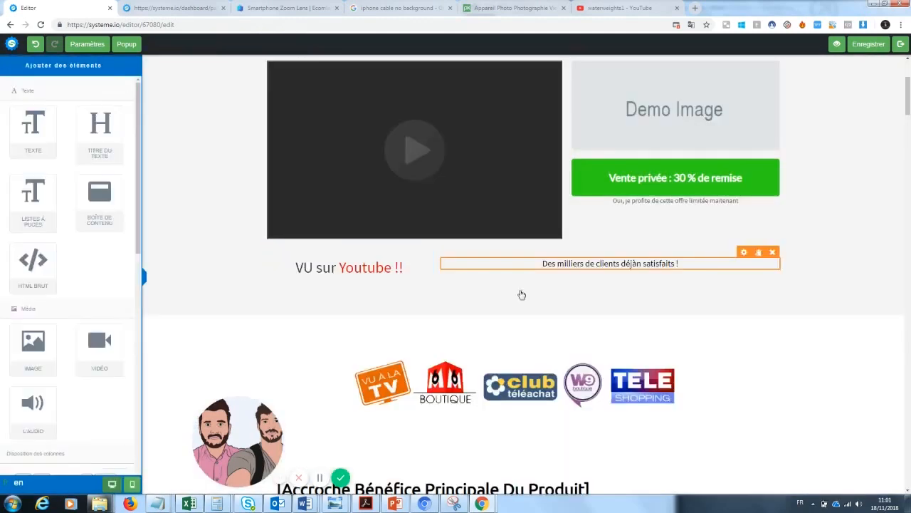
{"action": "left_click", "coordinate": [551, 260]}
{"action": "left_click", "coordinate": [737, 331]}
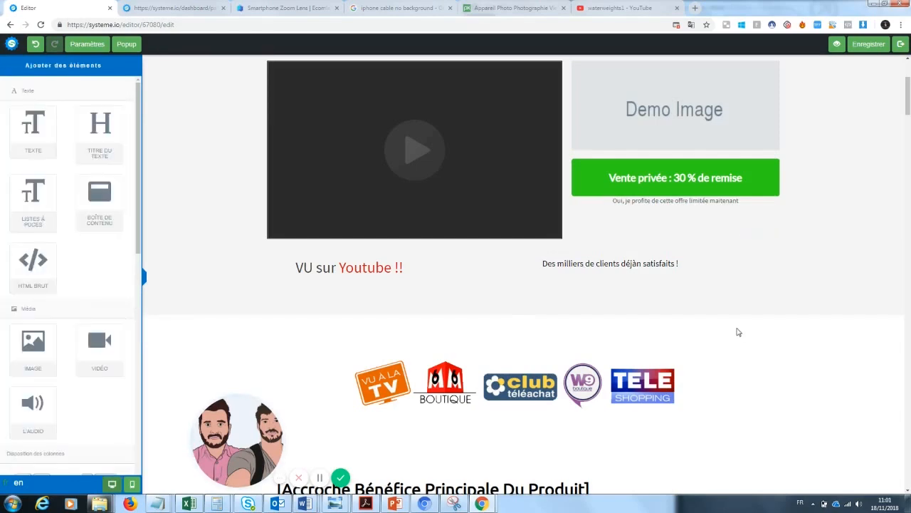
{"action": "left_click_drag", "start_coordinate": [905, 135], "coordinate": [908, 87]}
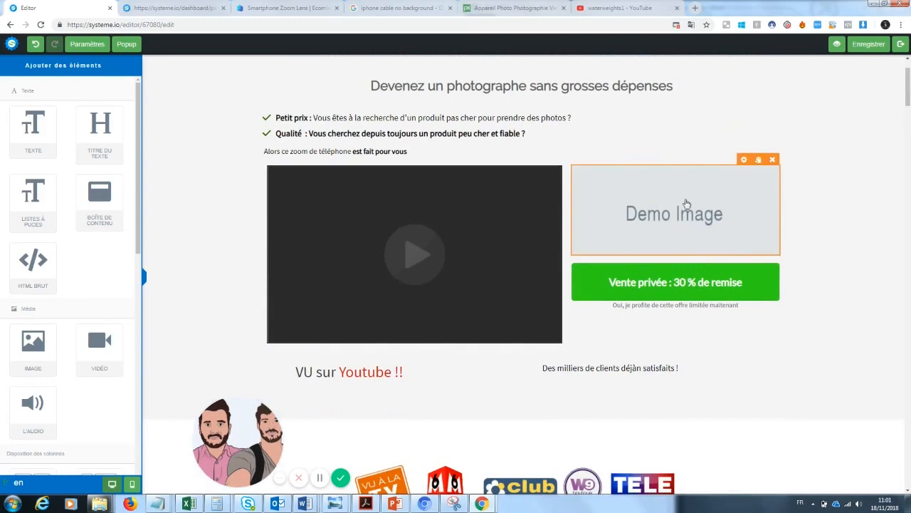
Replace the Demo Image placeholder with the uploaded zoomlenspic2-1024x1024.jpg lens photo
{"action": "left_click", "coordinate": [703, 215]}
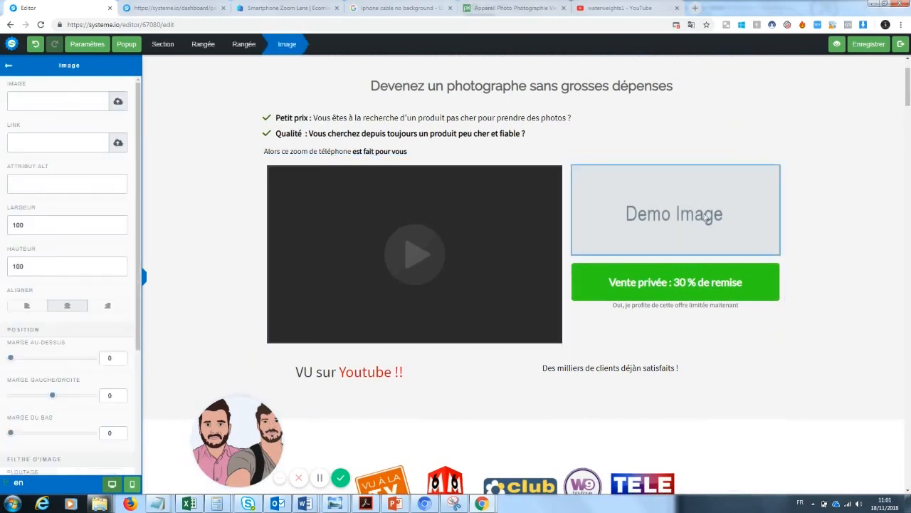
{"action": "left_click", "coordinate": [117, 101]}
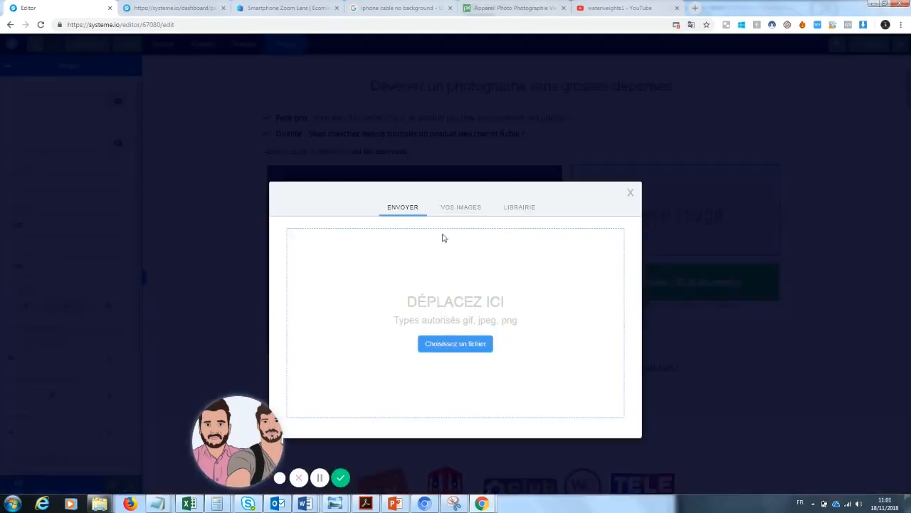
{"action": "left_click", "coordinate": [453, 209]}
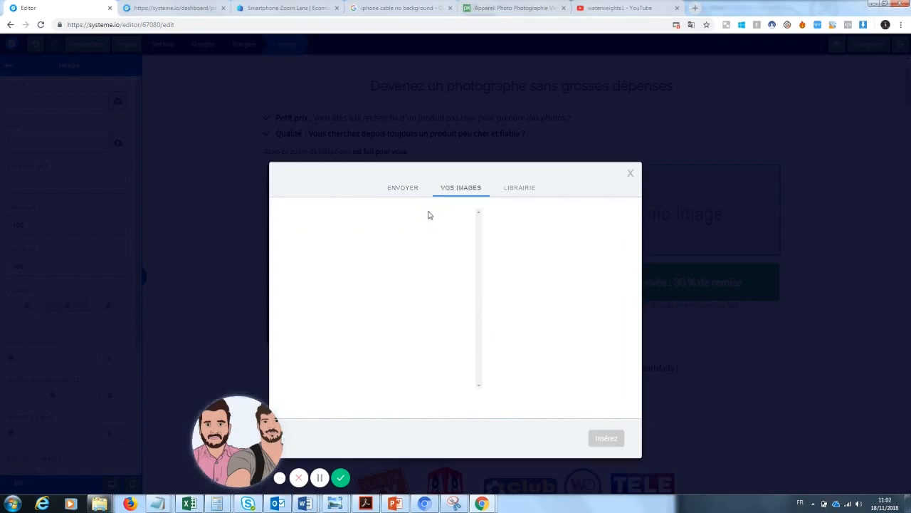
{"action": "left_click_drag", "start_coordinate": [242, 435], "coordinate": [89, 431]}
{"action": "left_click_drag", "start_coordinate": [479, 249], "coordinate": [481, 264]}
{"action": "left_click", "coordinate": [378, 291]}
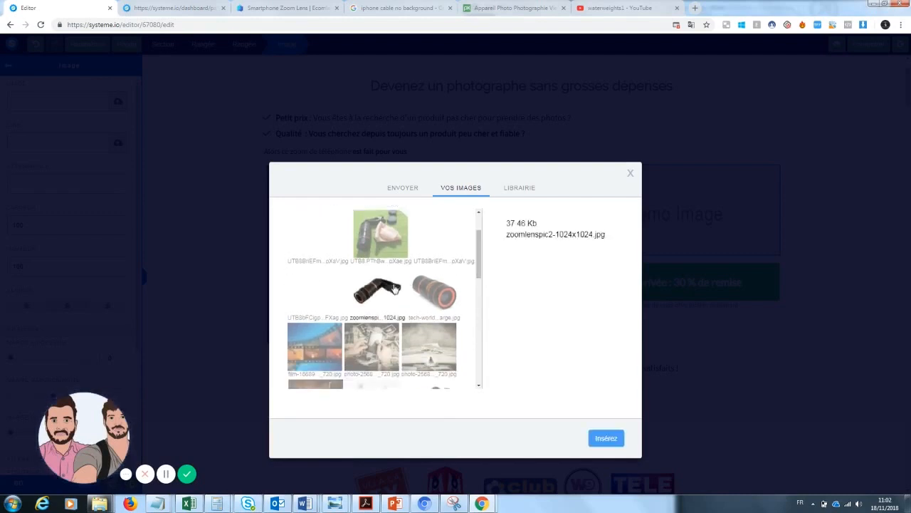
{"action": "left_click", "coordinate": [602, 442]}
{"action": "left_click", "coordinate": [853, 251]}
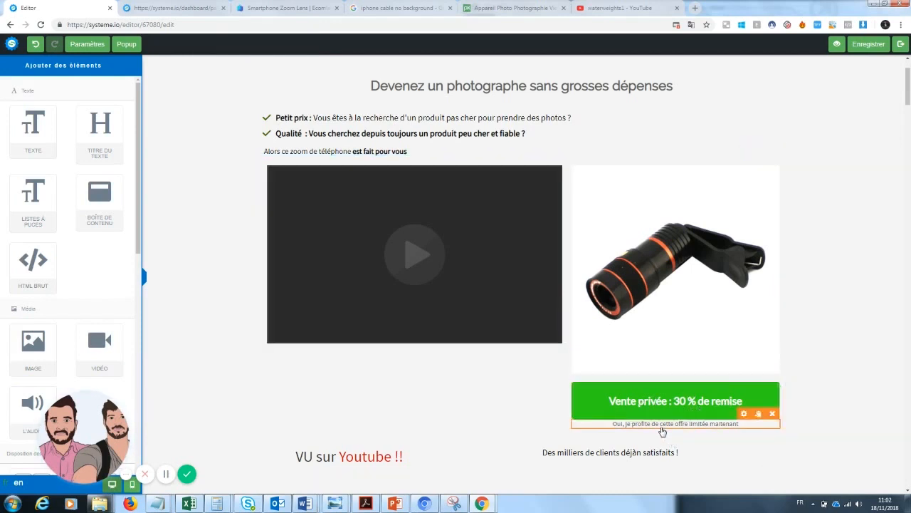
Add a three-column row and correct 'déjàn' to 'déjà' in the customer line
{"action": "left_click_drag", "start_coordinate": [907, 88], "coordinate": [908, 108]}
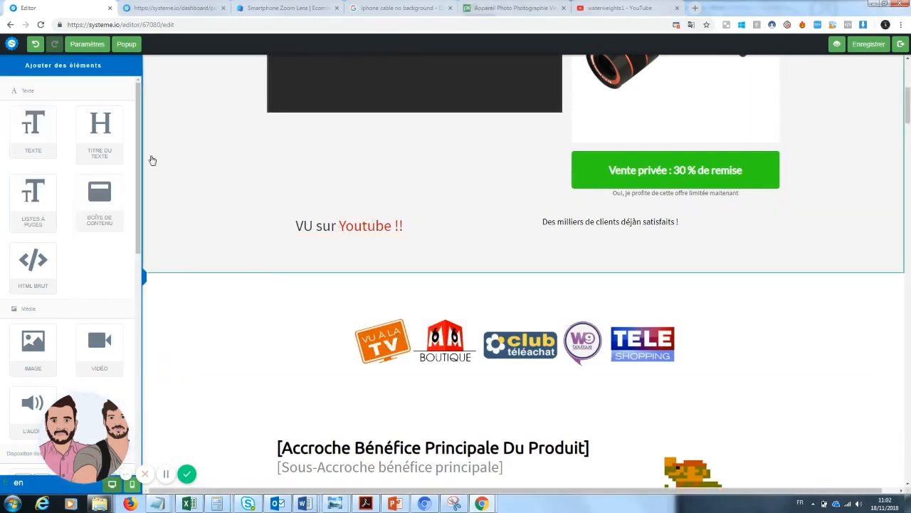
{"action": "scroll", "coordinate": [140, 162], "scroll_direction": "down", "scroll_amount": 5}
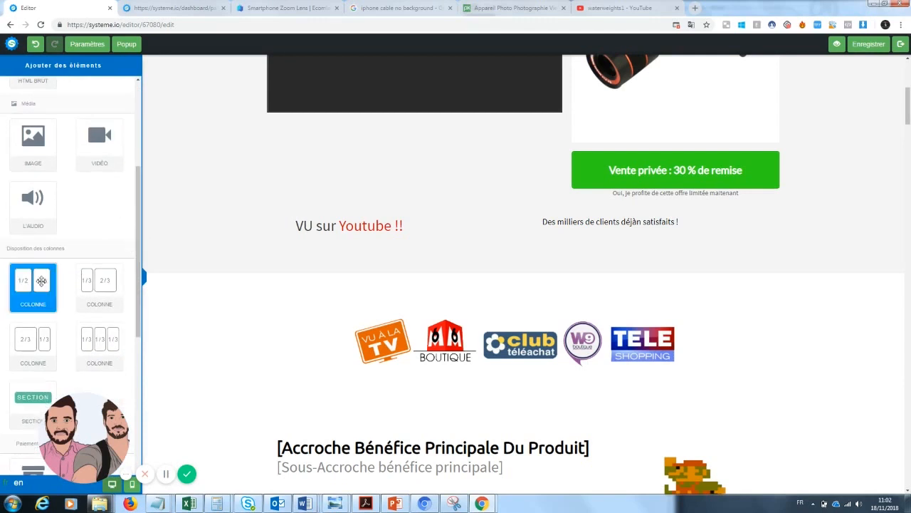
{"action": "left_click_drag", "start_coordinate": [99, 339], "coordinate": [399, 252]}
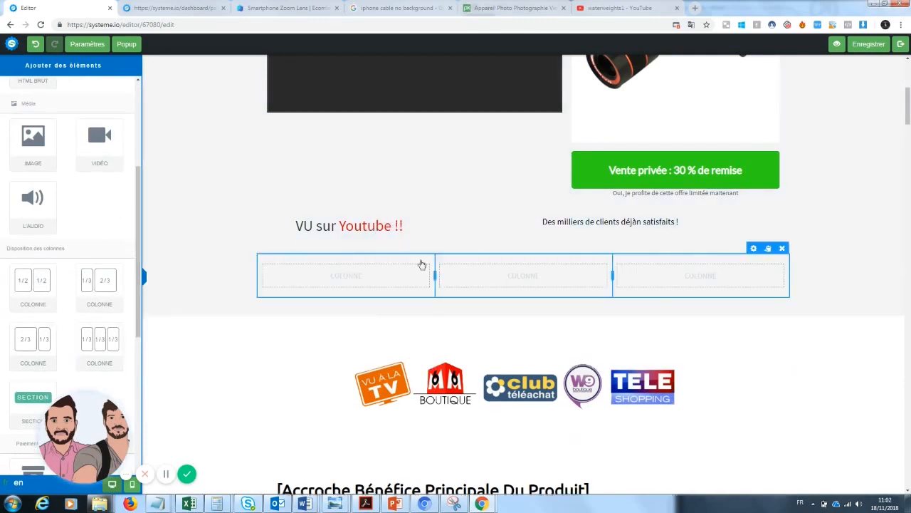
{"action": "left_click", "coordinate": [640, 222]}
{"action": "key", "text": "BackSpace"}
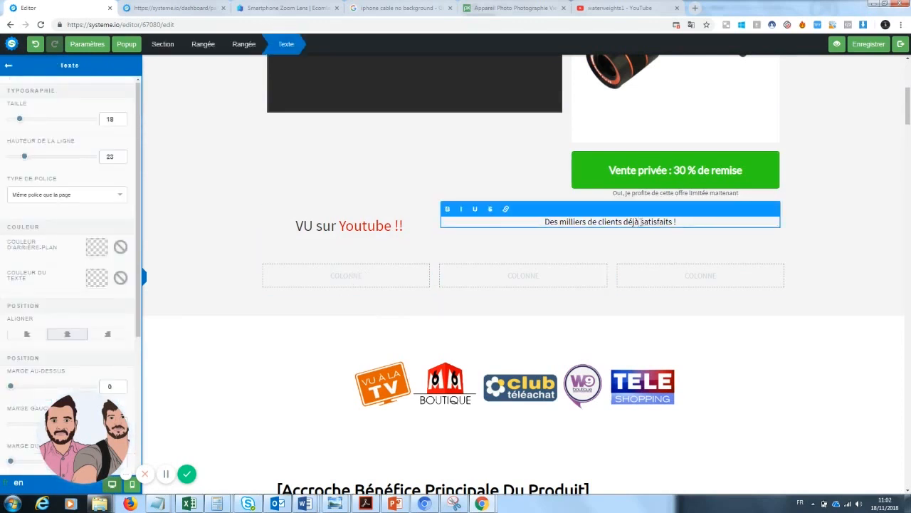
{"action": "left_click", "coordinate": [420, 315]}
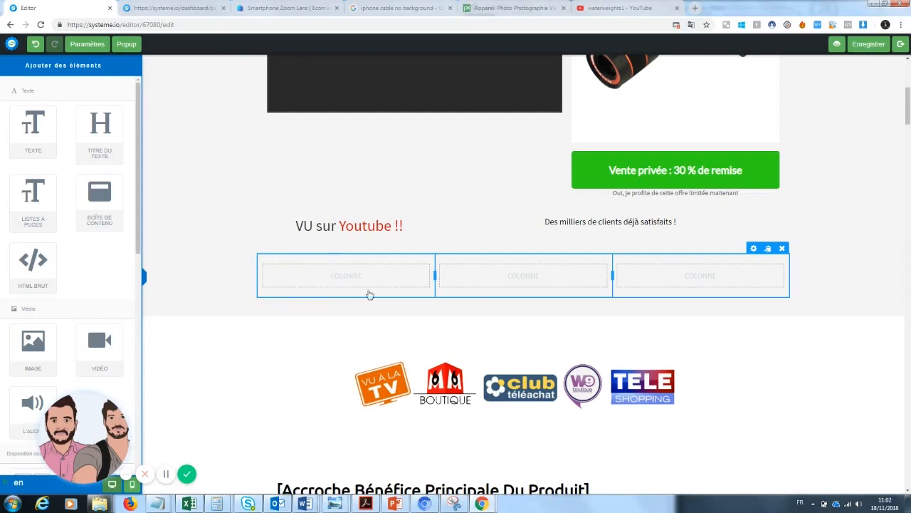
Delete the empty three-column row and select the pixel-art image beside the headline
{"action": "left_click", "coordinate": [782, 247]}
{"action": "left_click", "coordinate": [499, 79]}
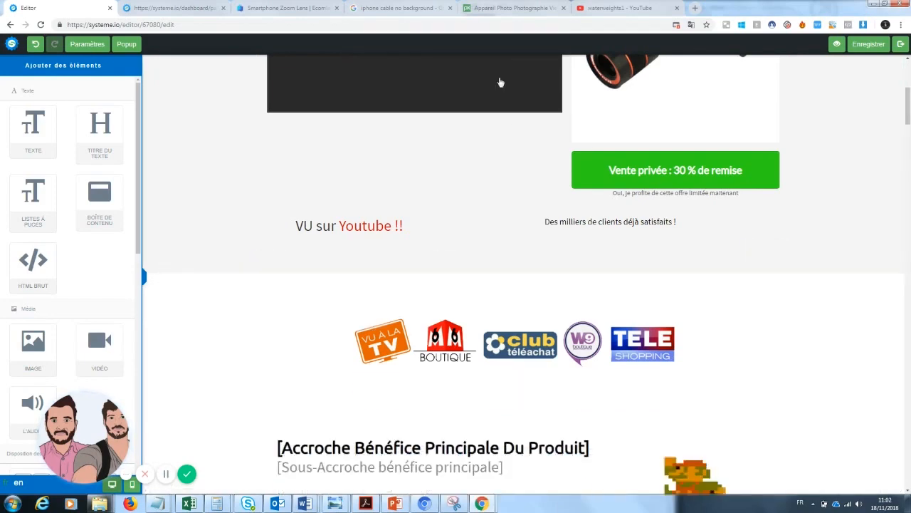
{"action": "left_click_drag", "start_coordinate": [909, 84], "coordinate": [906, 127]}
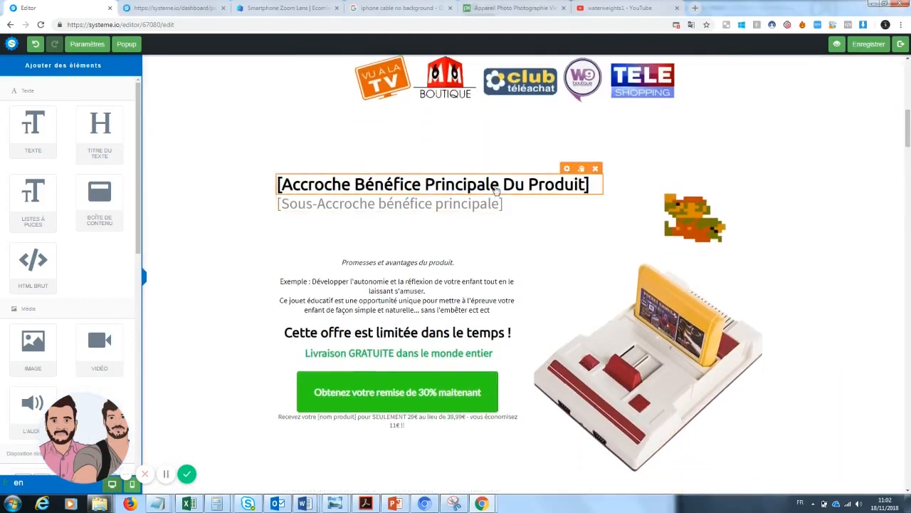
{"action": "left_click", "coordinate": [726, 210]}
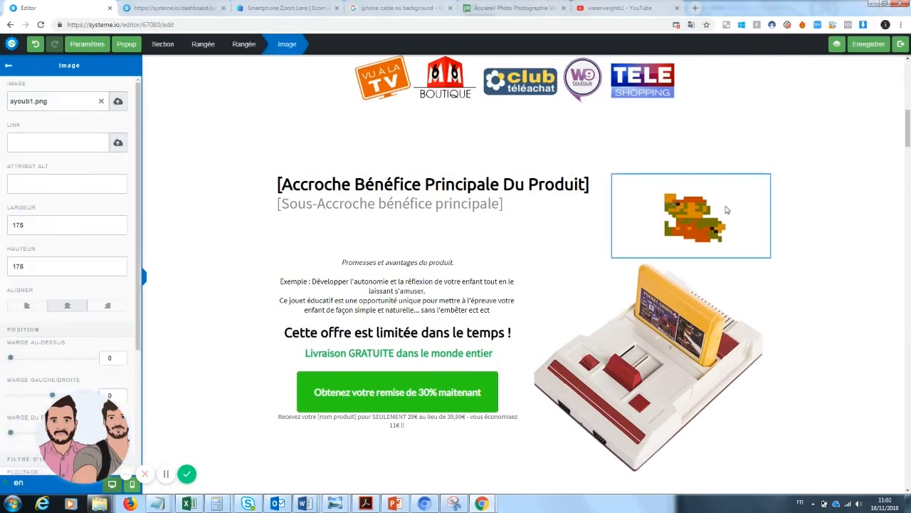
Replace the Mario pixel-art image beside the headline with an uploaded zoom lens photo
{"action": "left_click", "coordinate": [104, 107]}
{"action": "left_click", "coordinate": [118, 102]}
{"action": "left_click", "coordinate": [464, 212]}
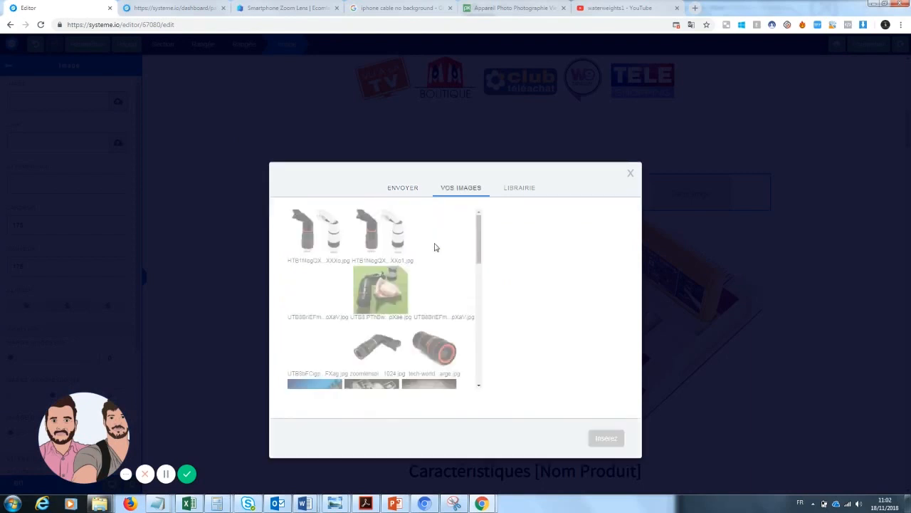
{"action": "left_click", "coordinate": [382, 352]}
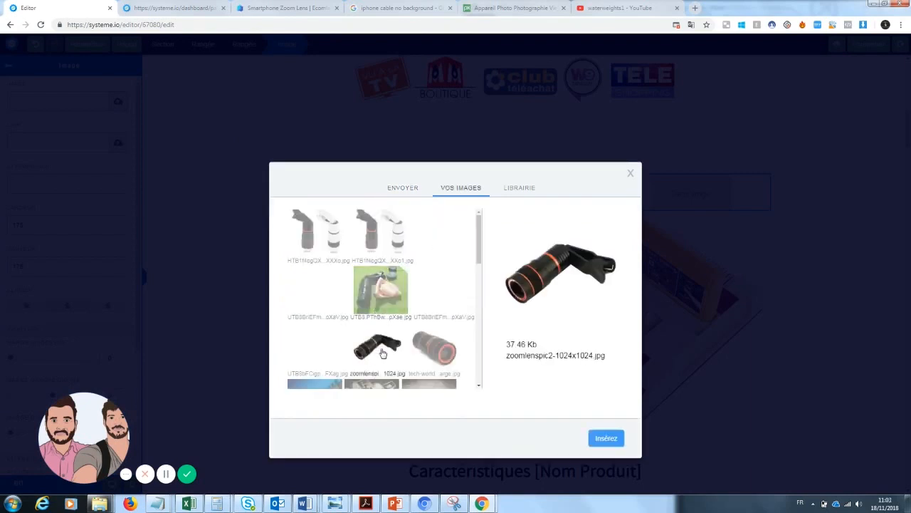
{"action": "left_click", "coordinate": [436, 350]}
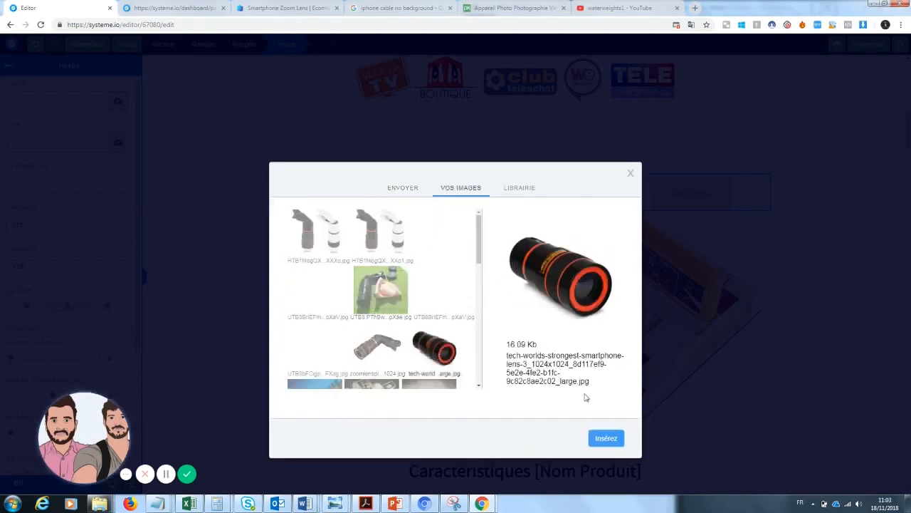
{"action": "left_click", "coordinate": [606, 438]}
{"action": "left_click", "coordinate": [785, 329]}
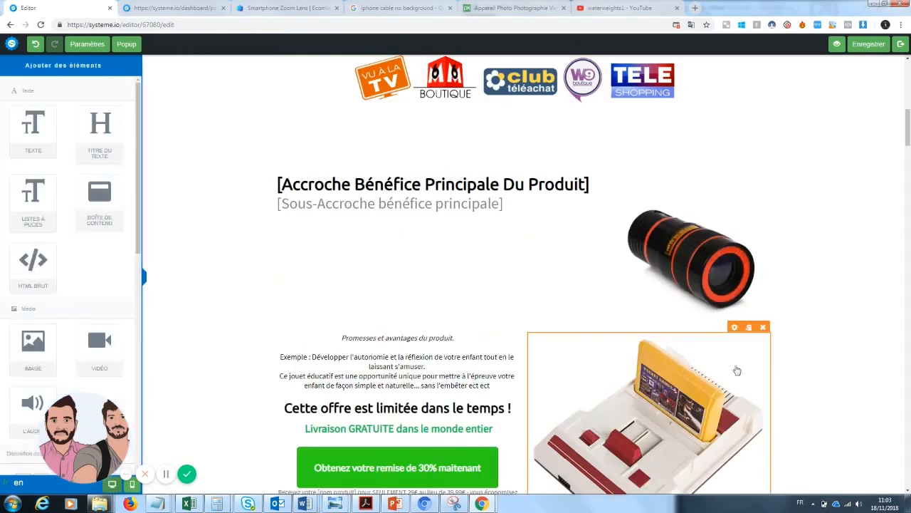
Replace the game console photo with the black and white clip-on lens picture
{"action": "left_click", "coordinate": [673, 417]}
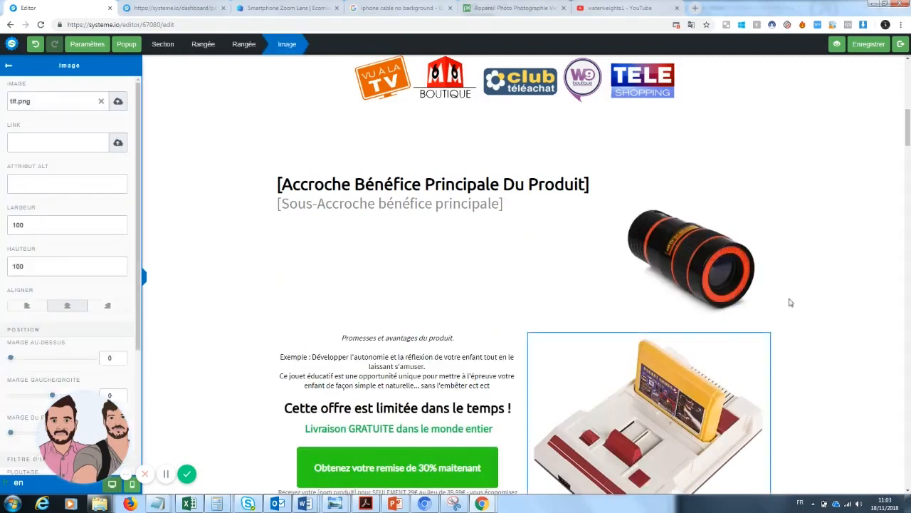
{"action": "left_click", "coordinate": [117, 101]}
{"action": "left_click", "coordinate": [466, 214]}
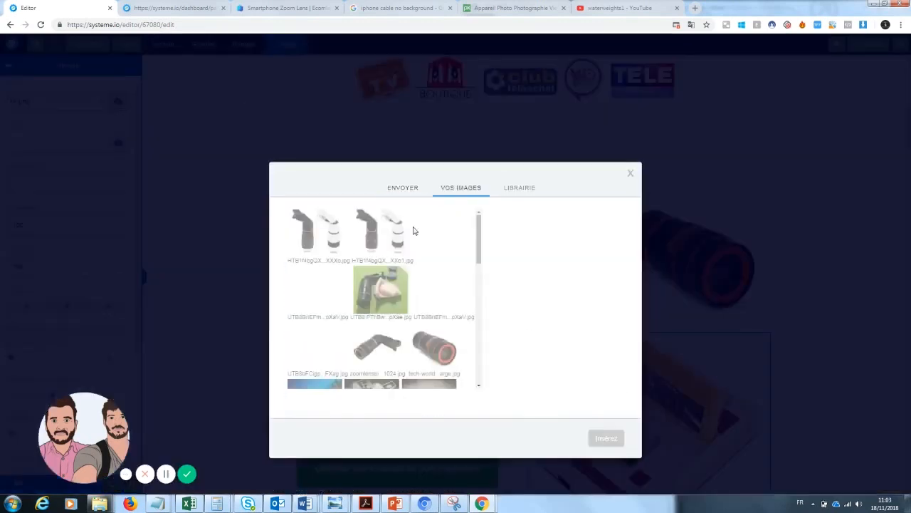
{"action": "mouse_move", "coordinate": [476, 248]}
{"action": "left_mouse_down"}
{"action": "mouse_move", "coordinate": [482, 325]}
{"action": "mouse_move", "coordinate": [488, 244]}
{"action": "left_mouse_up"}
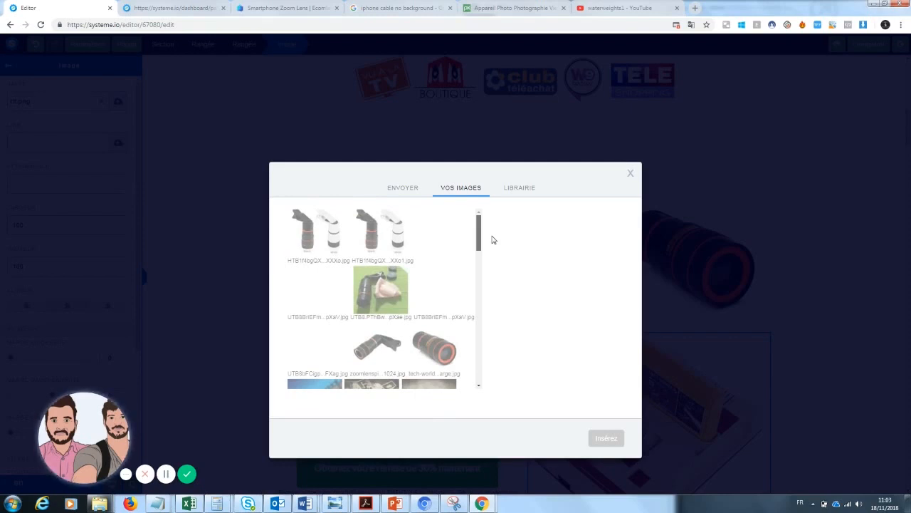
{"action": "left_click_drag", "start_coordinate": [489, 261], "coordinate": [492, 218]}
{"action": "left_click", "coordinate": [316, 228]}
{"action": "left_click", "coordinate": [316, 290]}
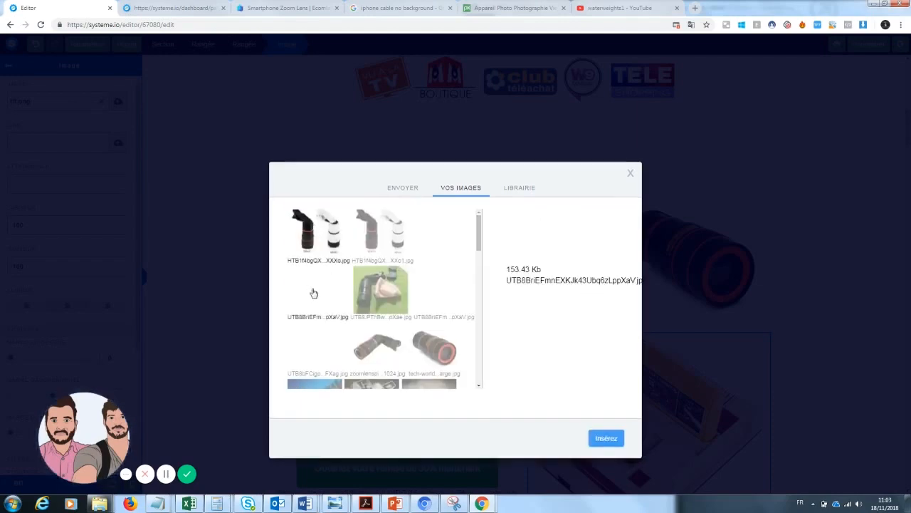
{"action": "left_click", "coordinate": [315, 253]}
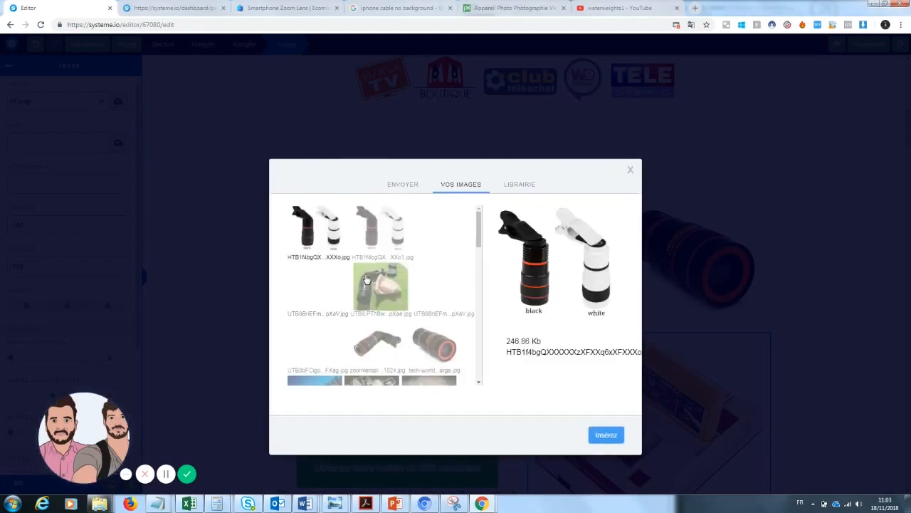
{"action": "left_click", "coordinate": [613, 436]}
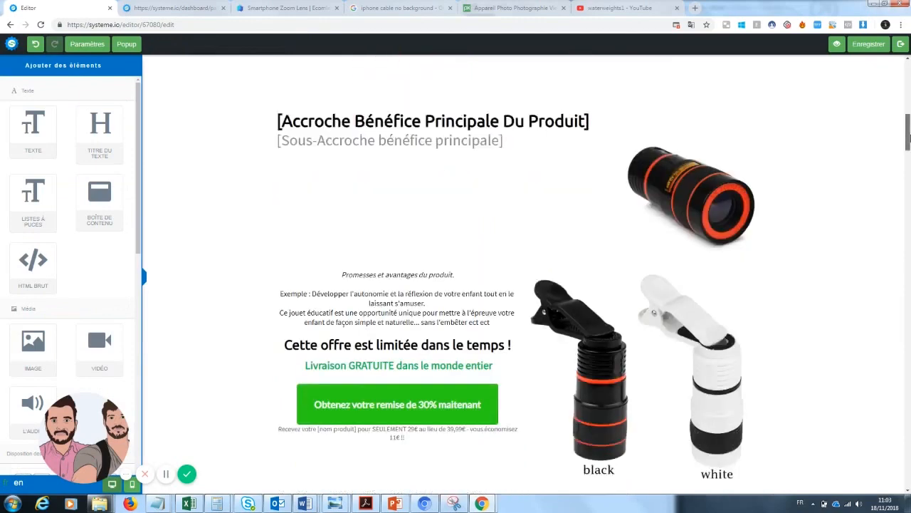
{"action": "scroll", "coordinate": [819, 285], "scroll_direction": "down", "scroll_amount": 2}
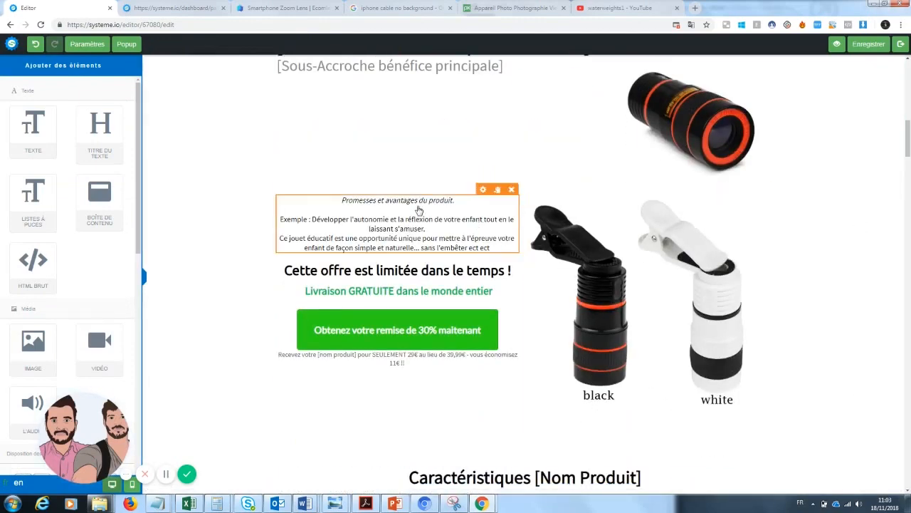
Change the headline placeholder to 'Prendre des photos sans dépenser une fortune'
{"action": "scroll", "coordinate": [895, 189], "scroll_direction": "up", "scroll_amount": 3}
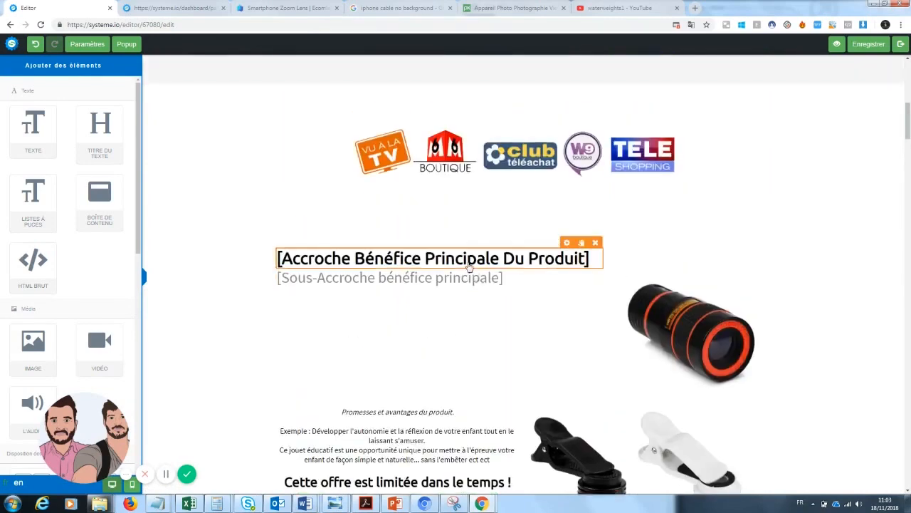
{"action": "left_click", "coordinate": [470, 266]}
{"action": "left_click_drag", "start_coordinate": [590, 259], "coordinate": [275, 258]}
{"action": "left_click", "coordinate": [595, 256]}
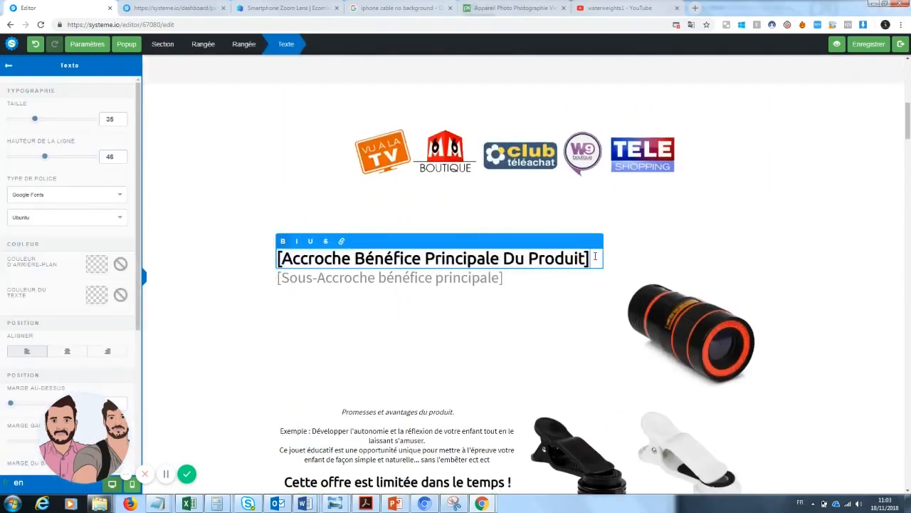
{"action": "left_click_drag", "start_coordinate": [595, 256], "coordinate": [280, 253]}
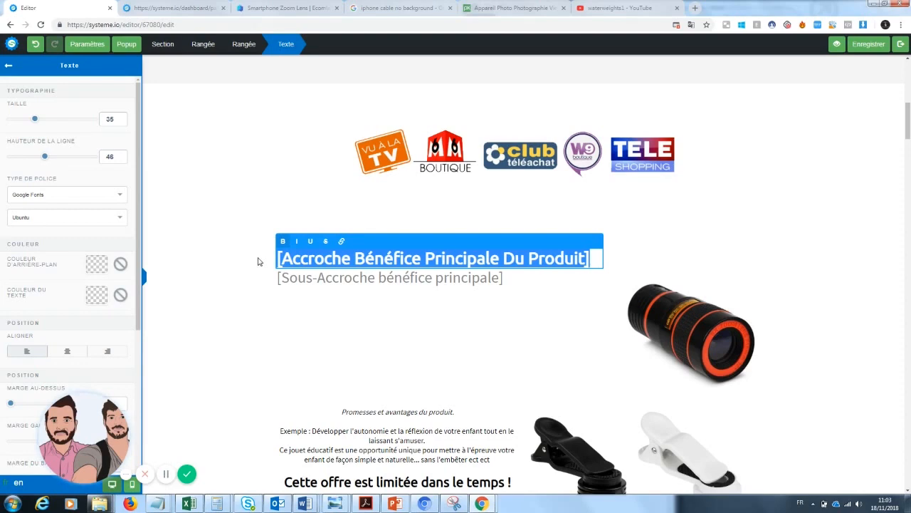
{"action": "mouse_move", "coordinate": [910, 122]}
{"action": "left_mouse_down"}
{"action": "mouse_move", "coordinate": [909, 84]}
{"action": "mouse_move", "coordinate": [909, 129]}
{"action": "left_mouse_up"}
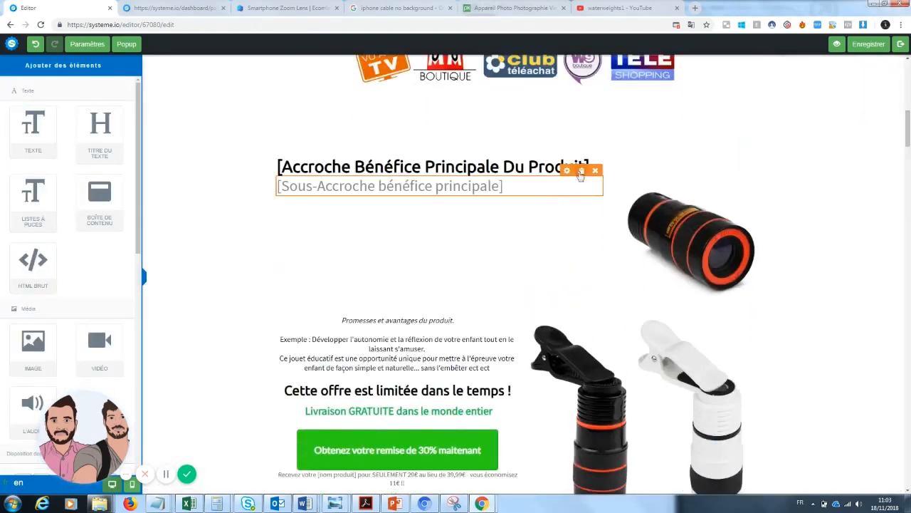
{"action": "left_click", "coordinate": [510, 166]}
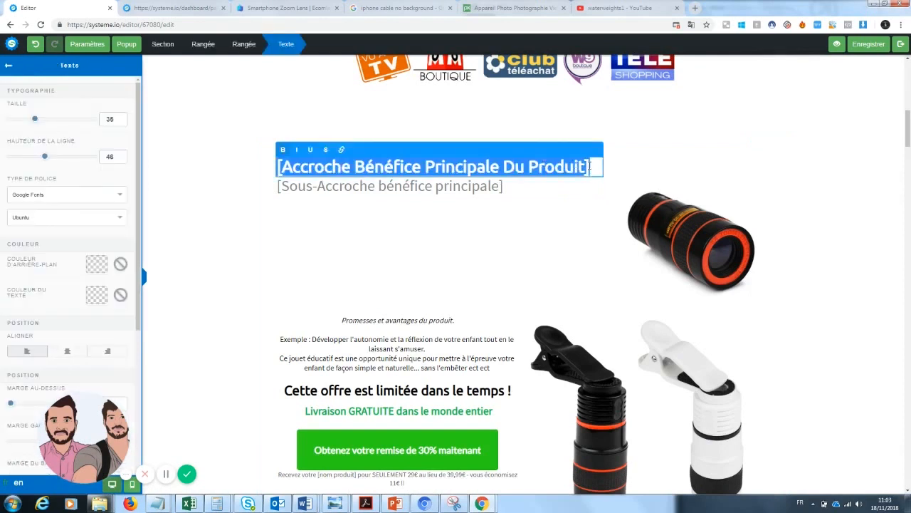
{"action": "type", "text": "Prend"}
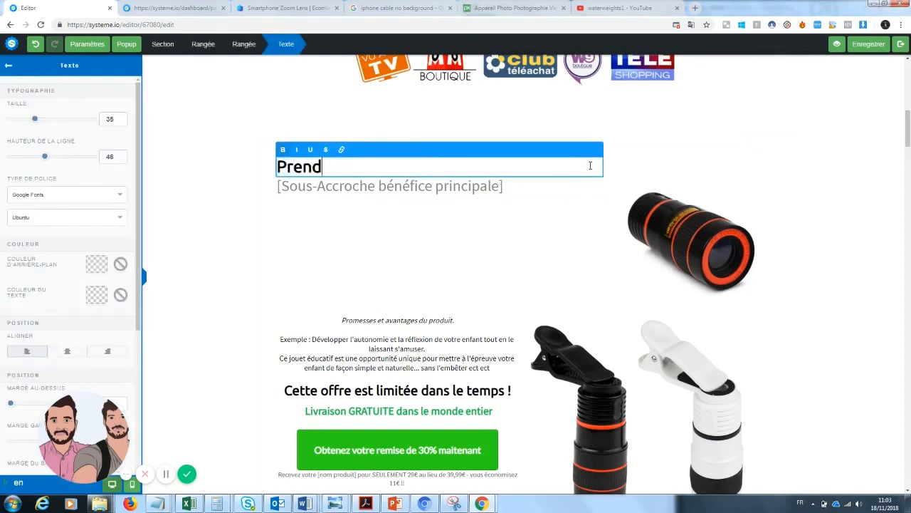
{"action": "type", "text": "re des photos sans aucun "}
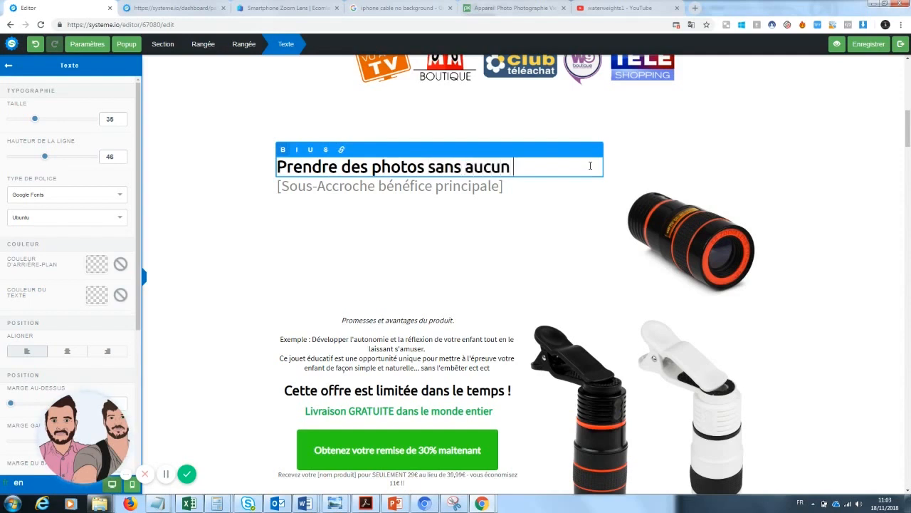
{"action": "type", "text": "maté"}
{"action": "key", "text": "BackSpace"}
{"action": "key", "text": "BackSpace"}
{"action": "key", "text": "BackSpace"}
{"action": "key", "text": "BackSpace"}
{"action": "key", "text": "BackSpace"}
{"action": "key", "text": "BackSpace"}
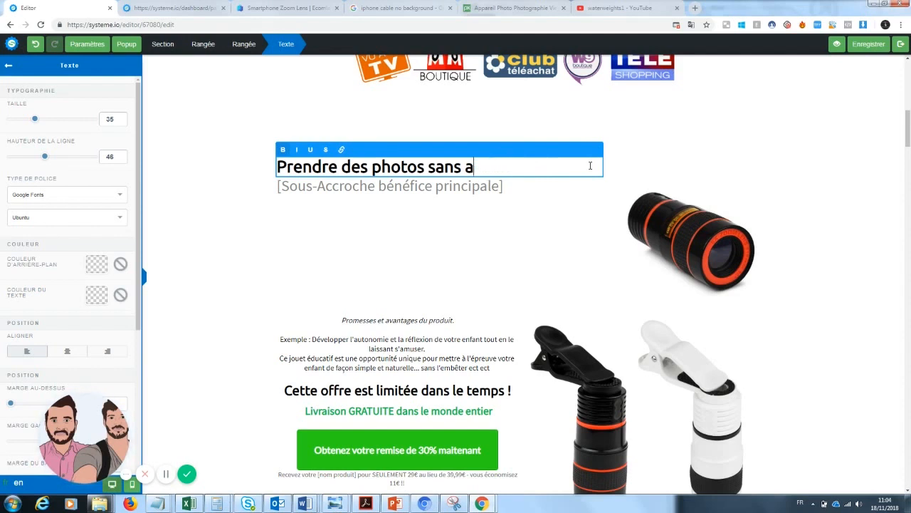
{"action": "type", "text": "dépens"}
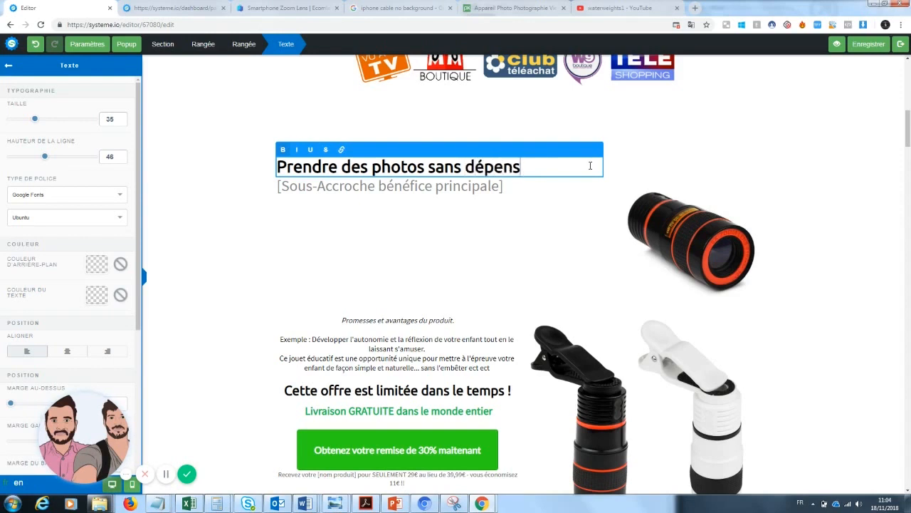
{"action": "type", "text": "er une"}
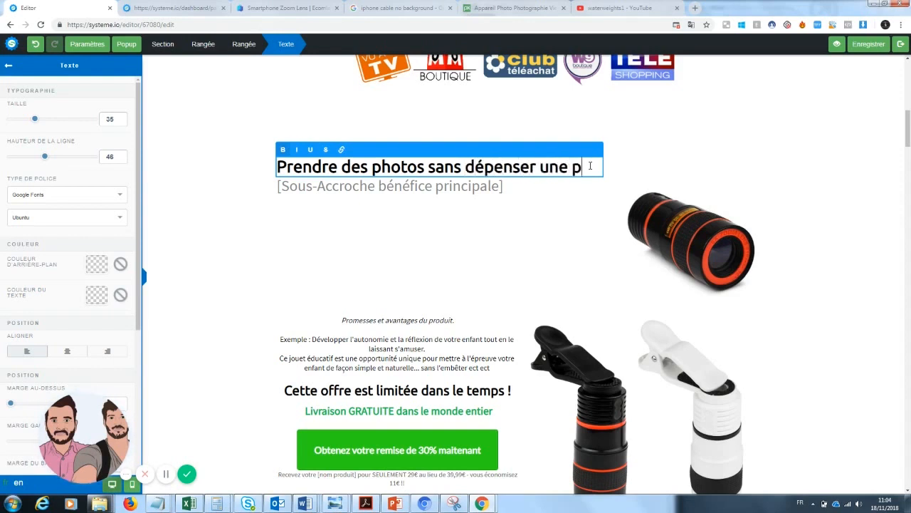
{"action": "type", "text": " fortu"}
{"action": "key", "text": "BackSpace"}
{"action": "key", "text": "BackSpace"}
{"action": "type", "text": "rtune"}
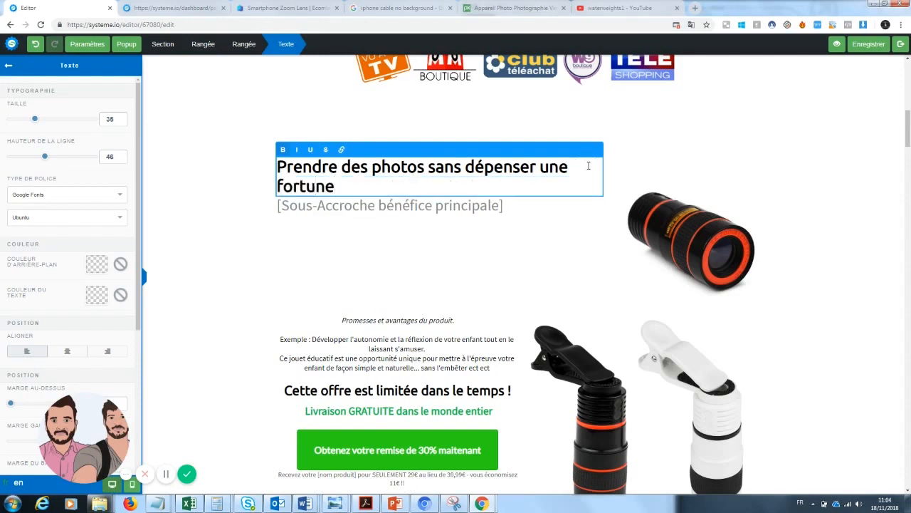
{"action": "left_click", "coordinate": [571, 224]}
Underline the word 'fortune' in the headline
{"action": "left_click", "coordinate": [540, 192]}
{"action": "left_click_drag", "start_coordinate": [332, 188], "coordinate": [271, 193]}
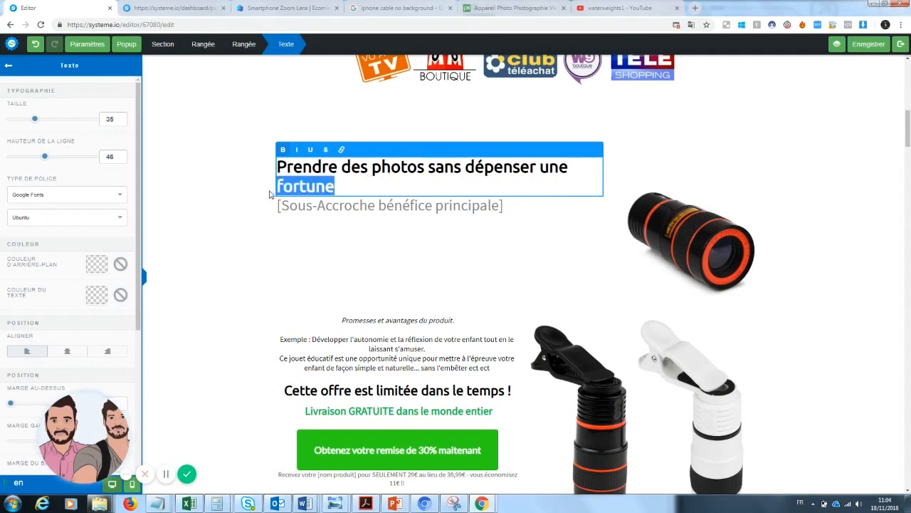
{"action": "left_click", "coordinate": [423, 279]}
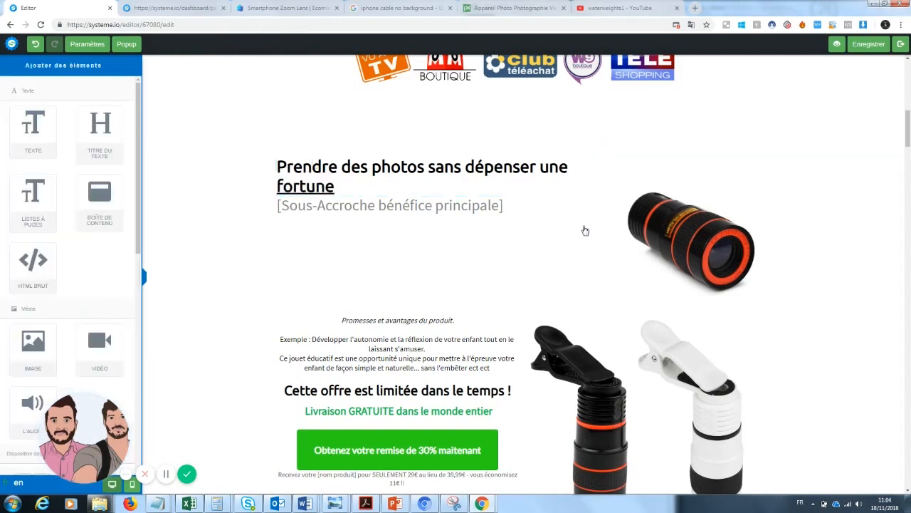
Replace the sub-headline placeholder with 'Enfin des photos qualité pro à prix accessible'
{"action": "left_click", "coordinate": [443, 206]}
{"action": "left_click_drag", "start_coordinate": [515, 206], "coordinate": [239, 214]}
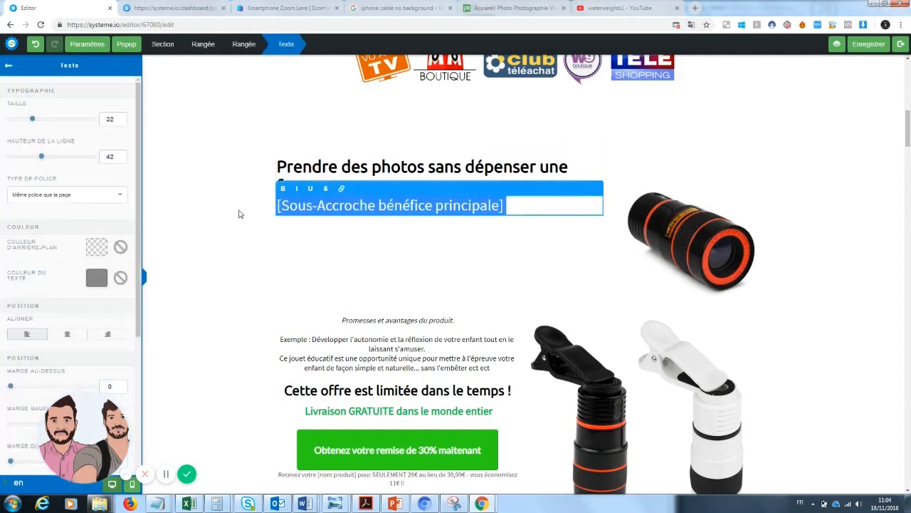
{"action": "type", "text": "Enfin des photos qu"}
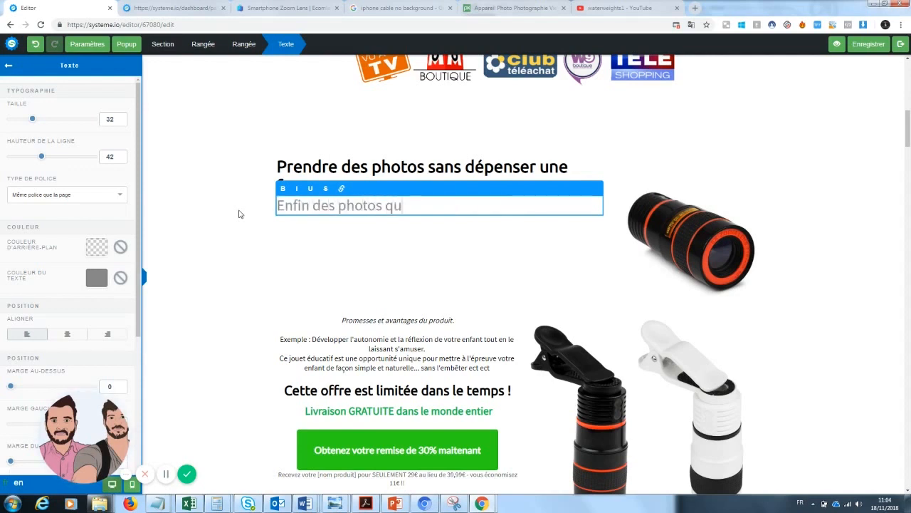
{"action": "type", "text": "alité pro à prix accessible"}
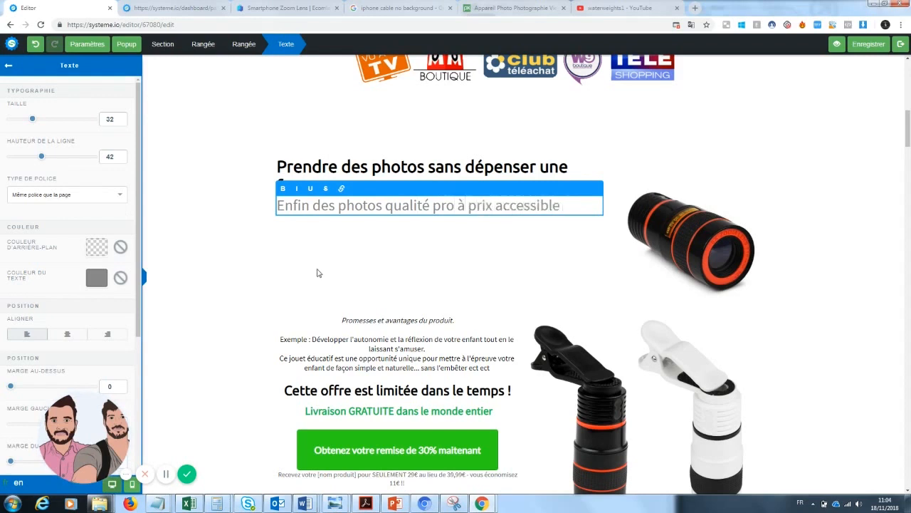
{"action": "left_click", "coordinate": [319, 272]}
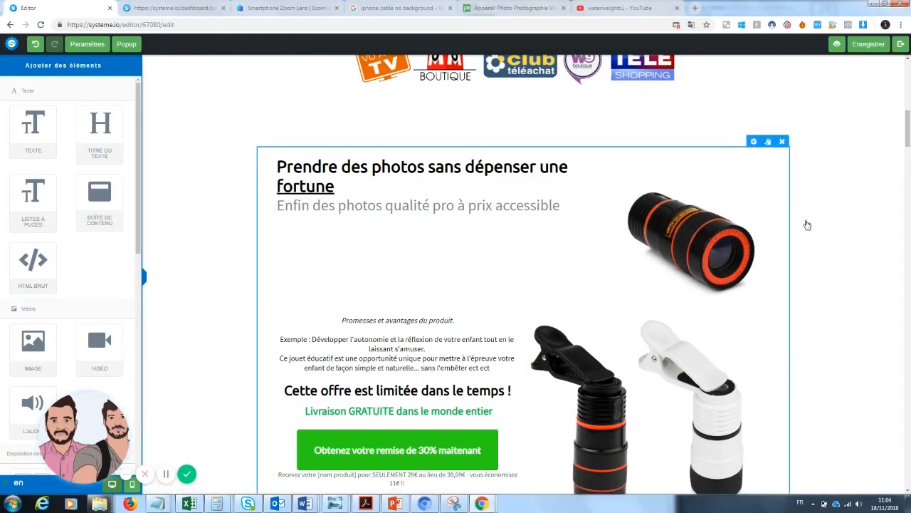
{"action": "scroll", "coordinate": [764, 274], "scroll_direction": "down", "scroll_amount": 2}
{"action": "scroll", "coordinate": [516, 274], "scroll_direction": "up", "scroll_amount": 2}
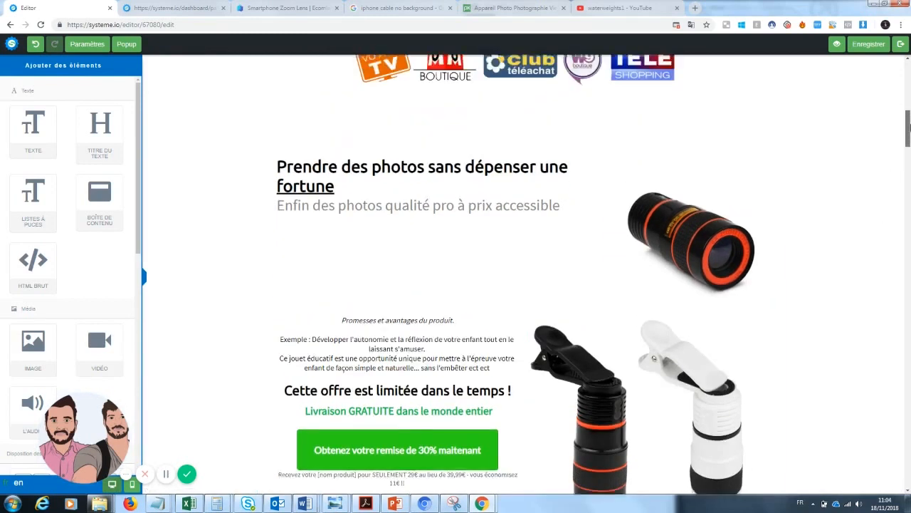
{"action": "scroll", "coordinate": [427, 260], "scroll_direction": "down", "scroll_amount": 1}
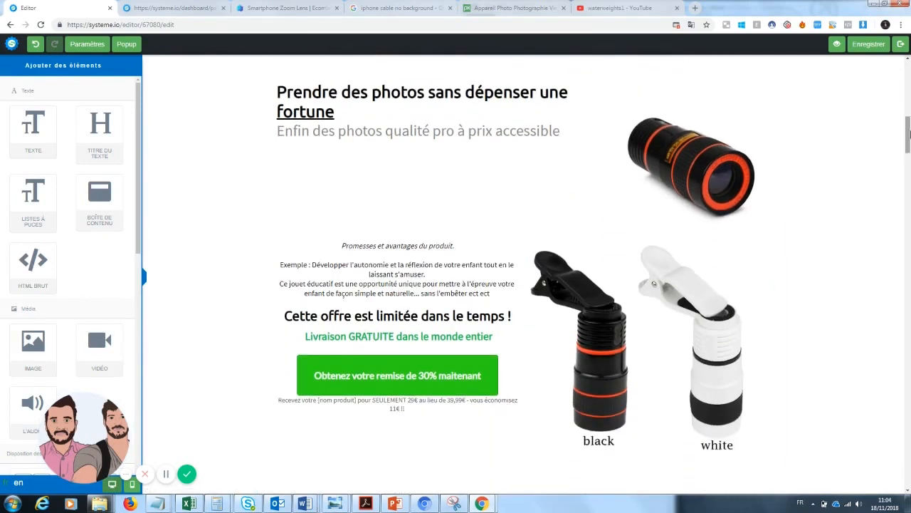
Erase the placeholder product description paragraph text
{"action": "left_click", "coordinate": [427, 262]}
{"action": "left_click_drag", "start_coordinate": [507, 296], "coordinate": [299, 243]}
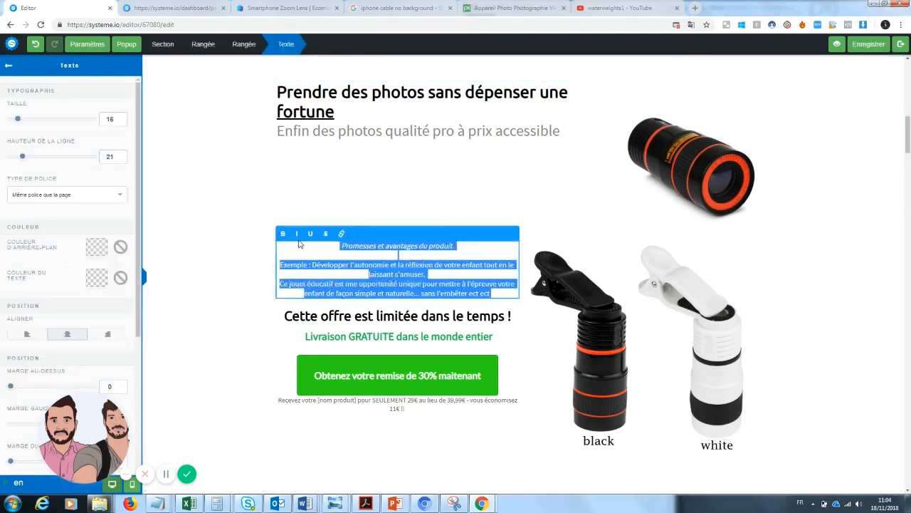
{"action": "key", "text": "BackSpace"}
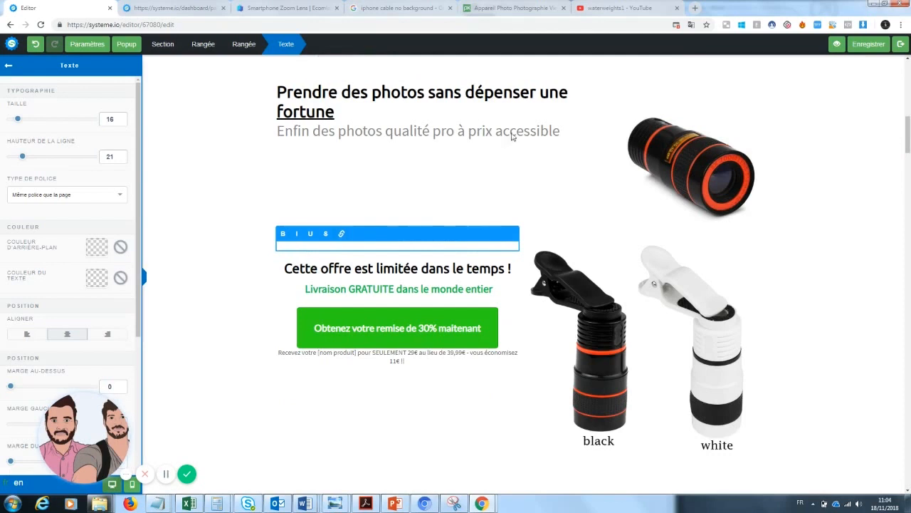
{"action": "left_click", "coordinate": [664, 318]}
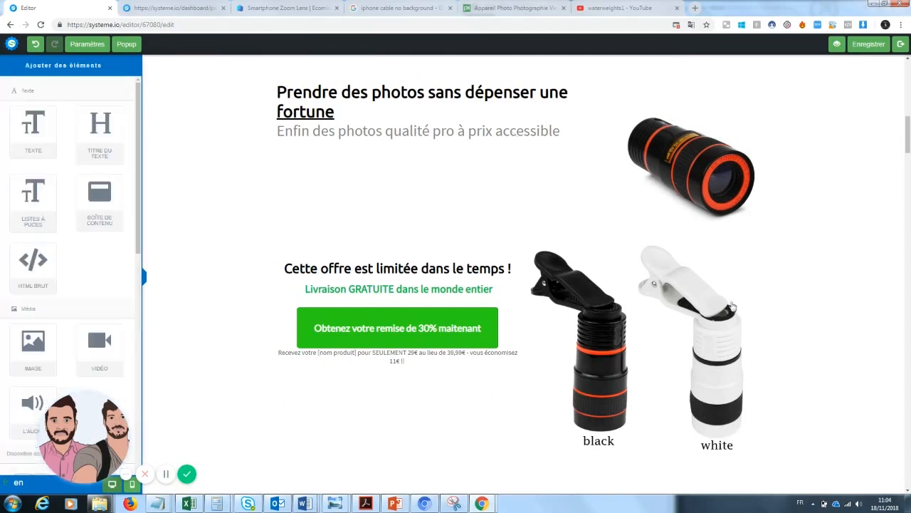
Delete the black and white lens image and add a new text block below the headline
{"action": "left_click", "coordinate": [762, 235]}
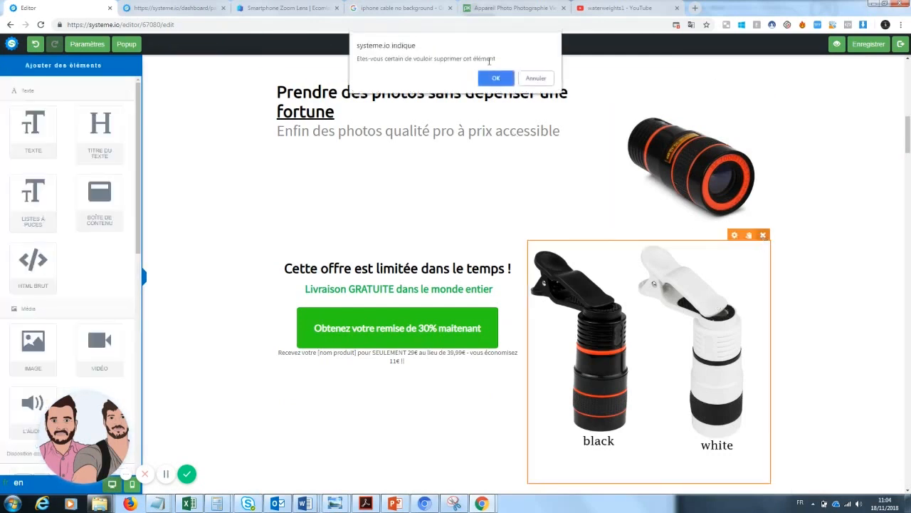
{"action": "left_click", "coordinate": [498, 78]}
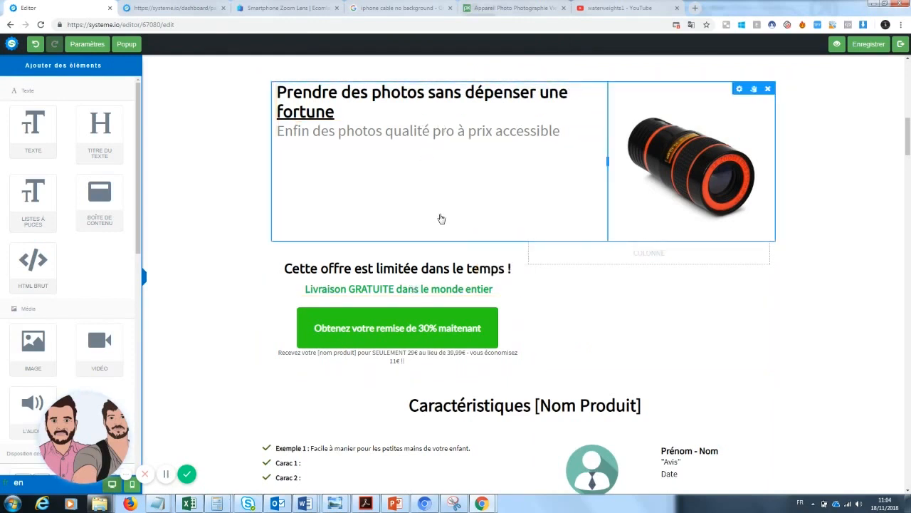
{"action": "left_click_drag", "start_coordinate": [33, 132], "coordinate": [401, 199]}
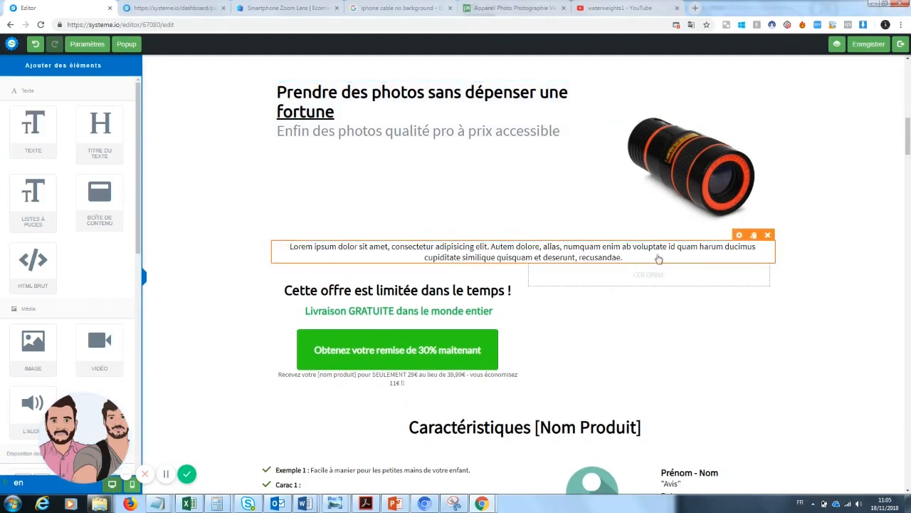
Replace the placeholder paragraph under the headline with 'Le produit que les fans de photographie attendaient est enfin arrivé...'
{"action": "left_click", "coordinate": [635, 258]}
{"action": "left_click_drag", "start_coordinate": [625, 257], "coordinate": [279, 250]}
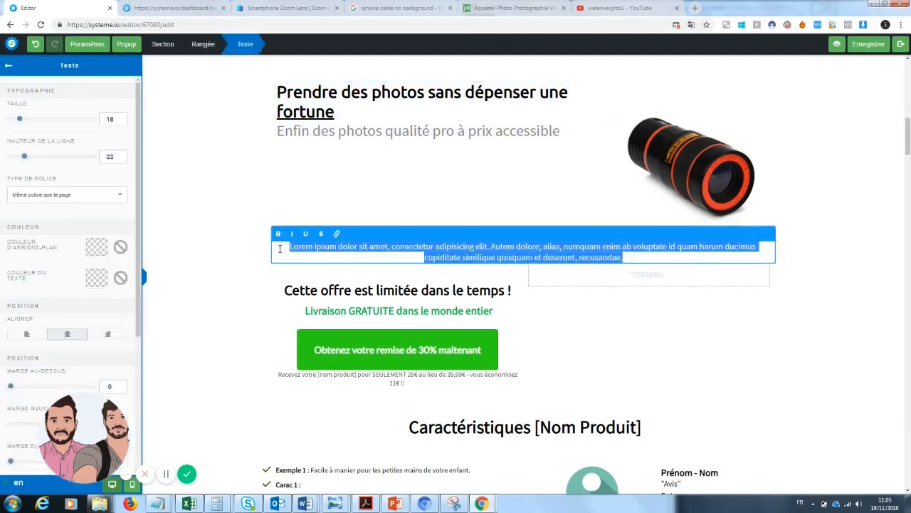
{"action": "key", "text": "BackSpace"}
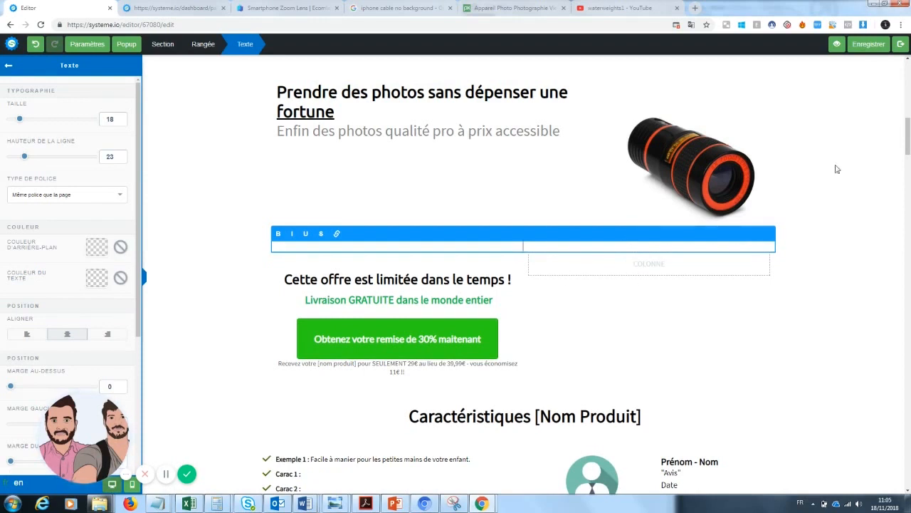
{"action": "left_click", "coordinate": [909, 154]}
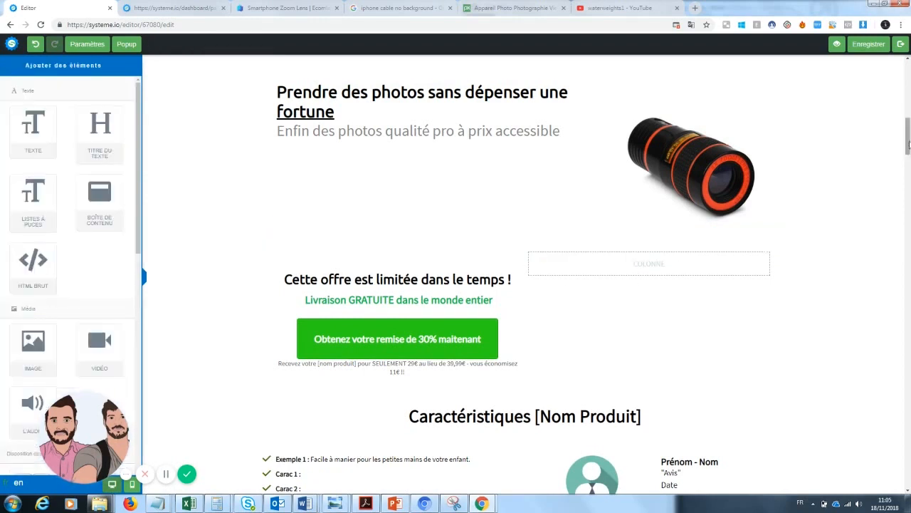
{"action": "left_click", "coordinate": [561, 251]}
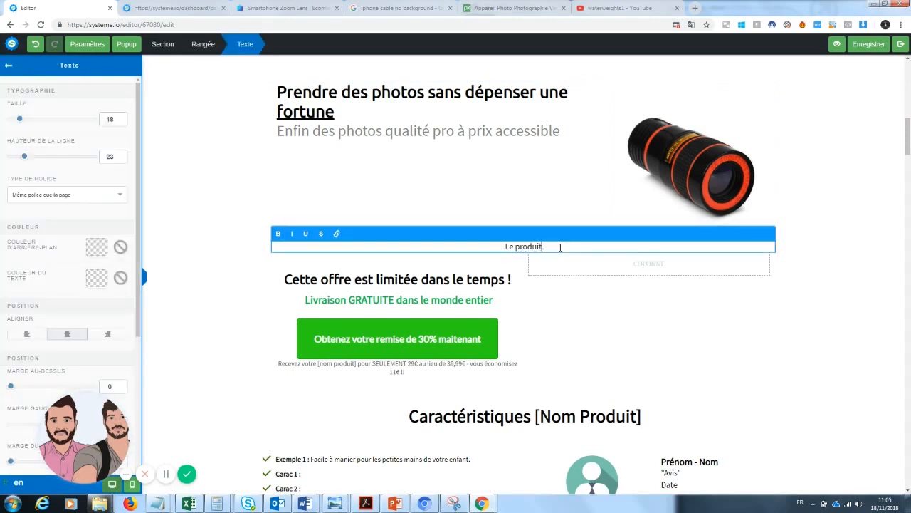
{"action": "type", "text": "Le produit que les fans de photo"}
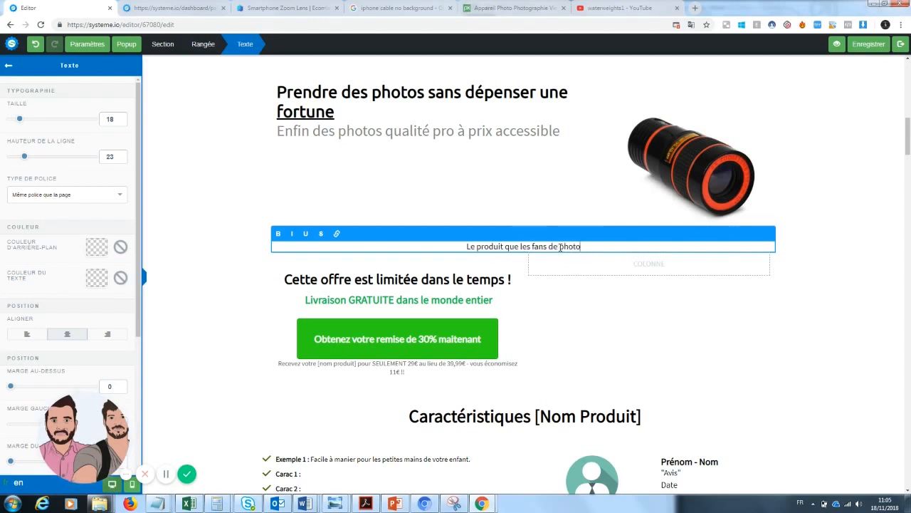
{"action": "type", "text": "graphie"}
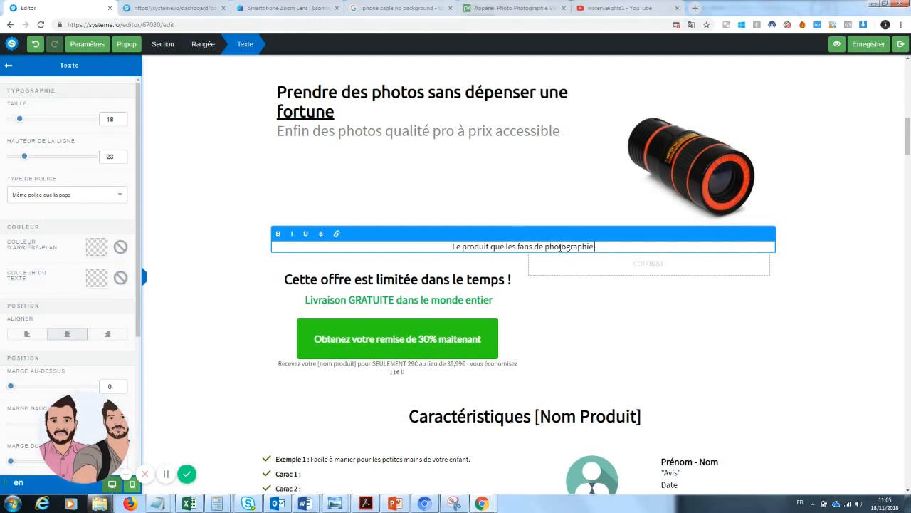
{"action": "type", "text": " attendaient e"}
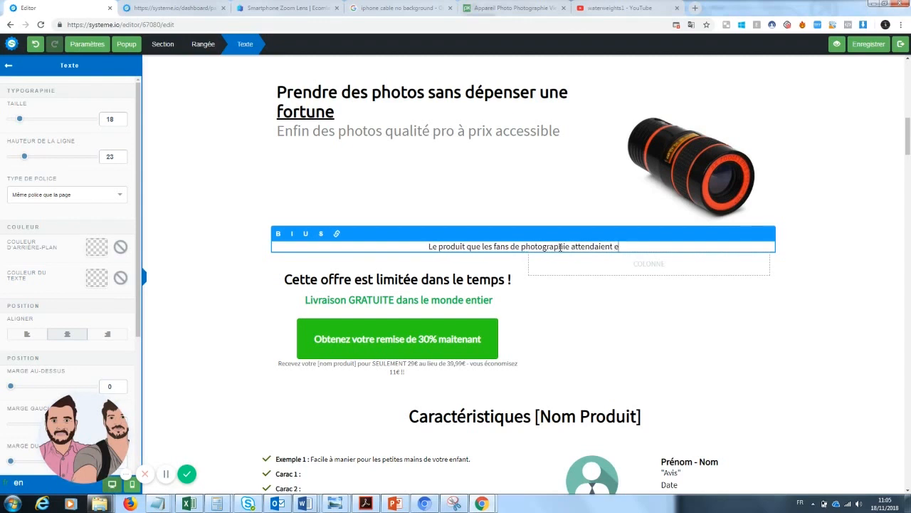
{"action": "type", "text": "st enfin arrivé"}
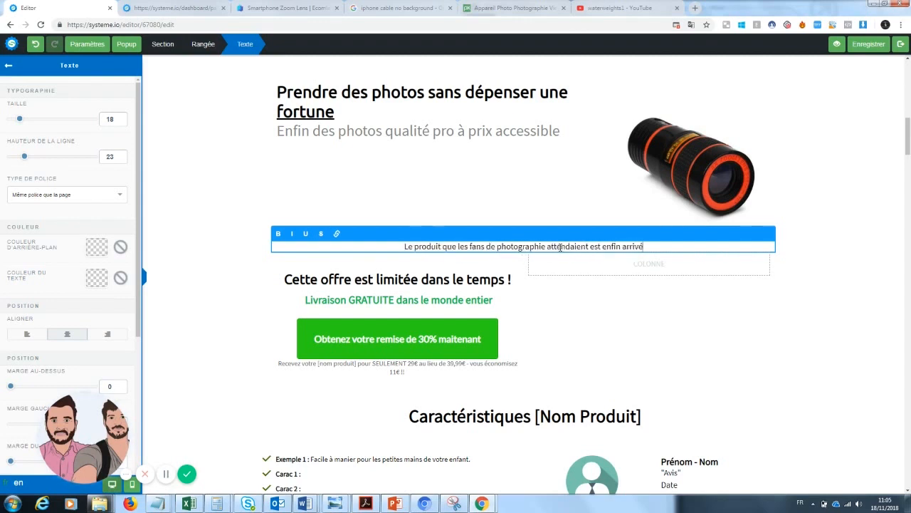
{"action": "type", "text": "..."}
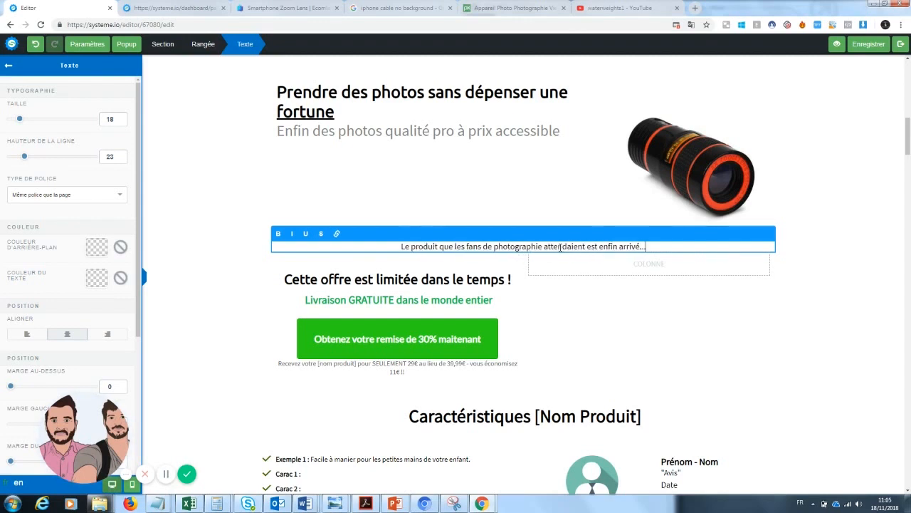
{"action": "left_click", "coordinate": [566, 297]}
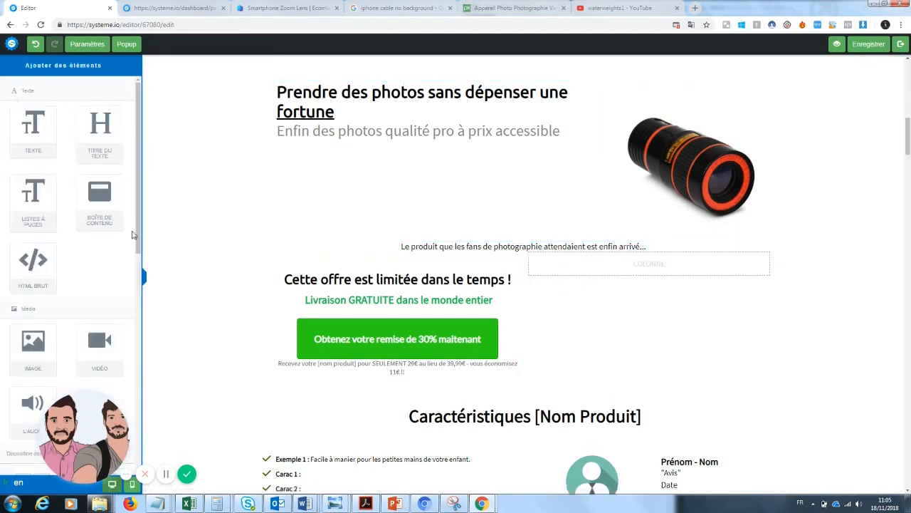
{"action": "scroll", "coordinate": [107, 342], "scroll_direction": "down", "scroll_amount": 4}
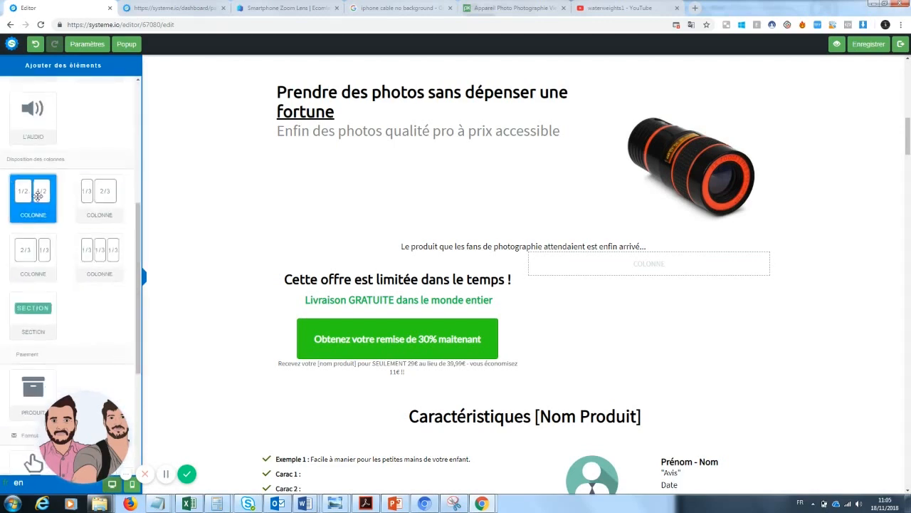
Add two 2/3-1/3 column rows below the tagline, with an emptied text block in the lower-left column
{"action": "left_click_drag", "start_coordinate": [32, 257], "coordinate": [466, 271]}
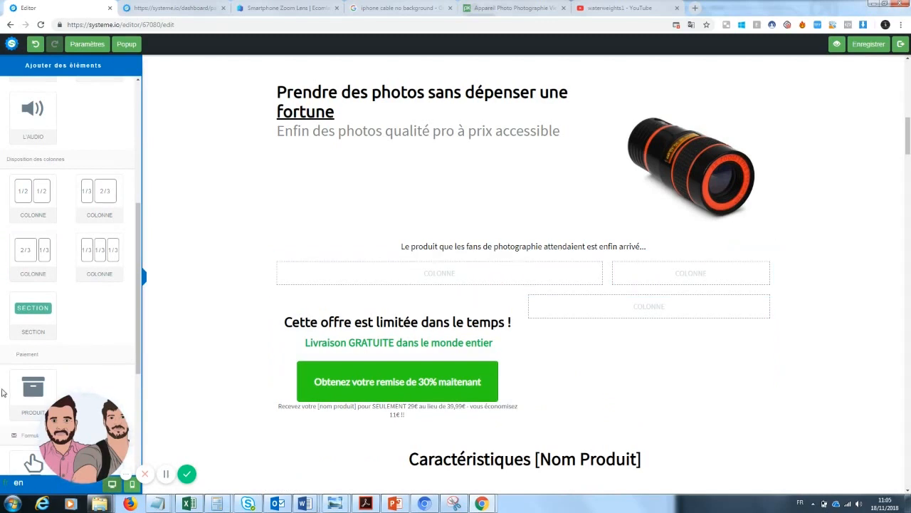
{"action": "left_click_drag", "start_coordinate": [26, 249], "coordinate": [428, 291]}
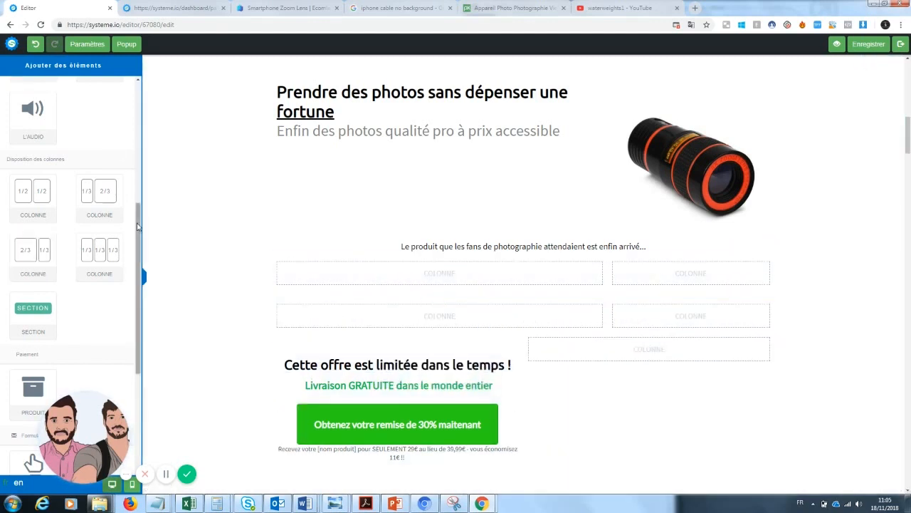
{"action": "left_click_drag", "start_coordinate": [354, 289], "coordinate": [405, 320]}
{"action": "left_click", "coordinate": [511, 326]}
{"action": "left_click_drag", "start_coordinate": [467, 332], "coordinate": [278, 311]}
{"action": "key", "text": "BackSpace"}
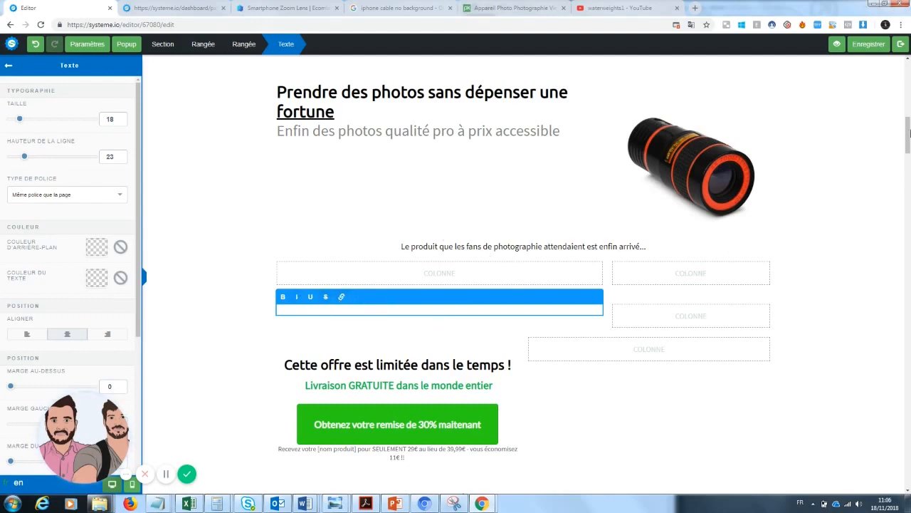
Select and then deselect the Carac 2 line in the feature bullet list
{"action": "left_click_drag", "start_coordinate": [909, 122], "coordinate": [909, 153]}
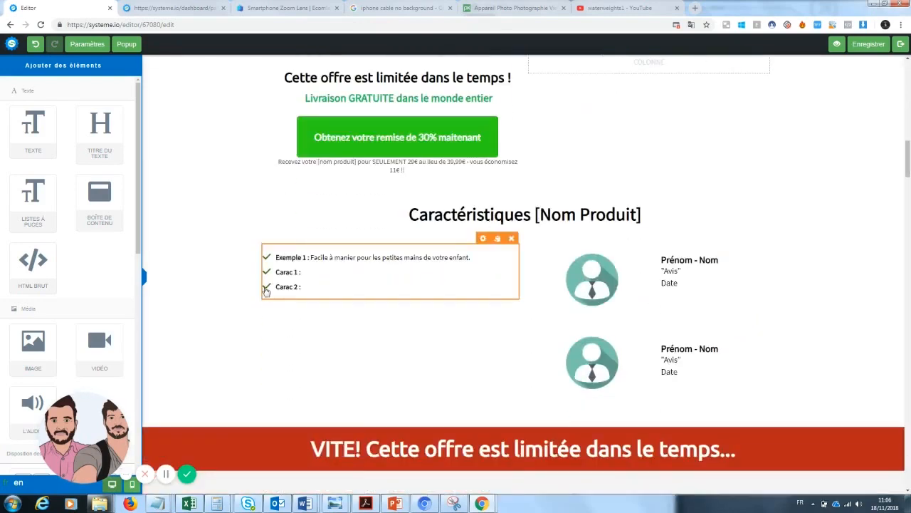
{"action": "left_click", "coordinate": [266, 291]}
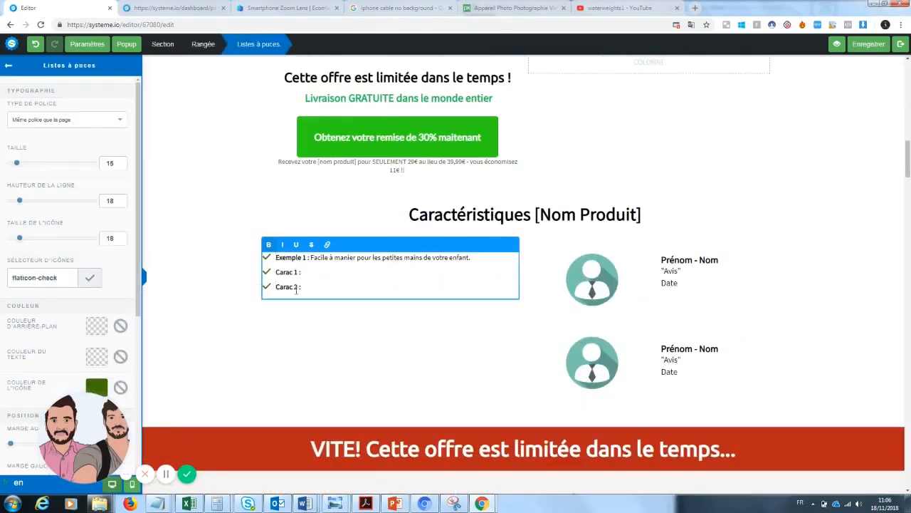
{"action": "left_click_drag", "start_coordinate": [300, 287], "coordinate": [259, 287]}
{"action": "left_click", "coordinate": [275, 285]}
{"action": "mouse_move", "coordinate": [907, 158]}
{"action": "left_mouse_down"}
{"action": "mouse_move", "coordinate": [907, 265]}
{"action": "mouse_move", "coordinate": [908, 80]}
{"action": "mouse_move", "coordinate": [905, 157]}
{"action": "mouse_move", "coordinate": [907, 126]}
{"action": "mouse_move", "coordinate": [909, 141]}
{"action": "left_mouse_up"}
Delete both empty column rows and the limited-time offer row, confirming each deletion with OK
{"action": "mouse_move", "coordinate": [795, 248]}
{"action": "left_click", "coordinate": [769, 238]}
{"action": "left_click", "coordinate": [496, 77]}
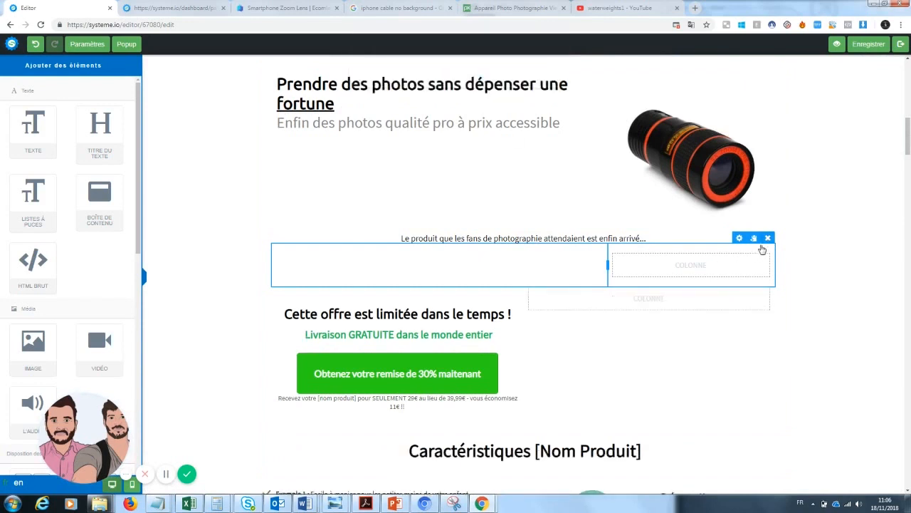
{"action": "left_click", "coordinate": [767, 238]}
{"action": "left_click", "coordinate": [498, 76]}
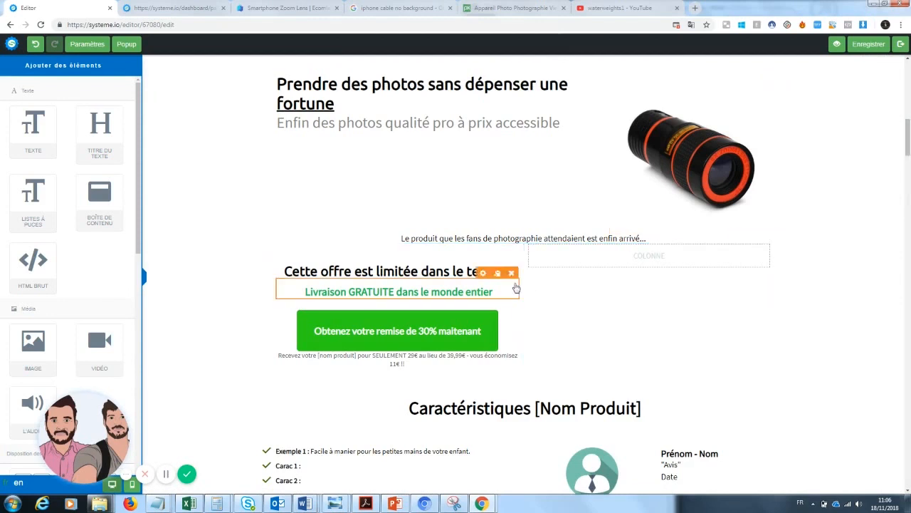
{"action": "left_click", "coordinate": [767, 238]}
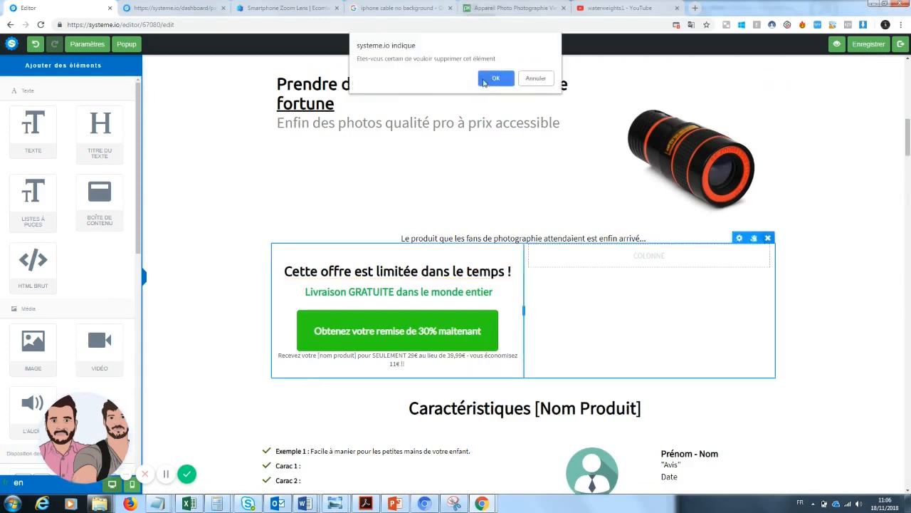
{"action": "left_click", "coordinate": [493, 76]}
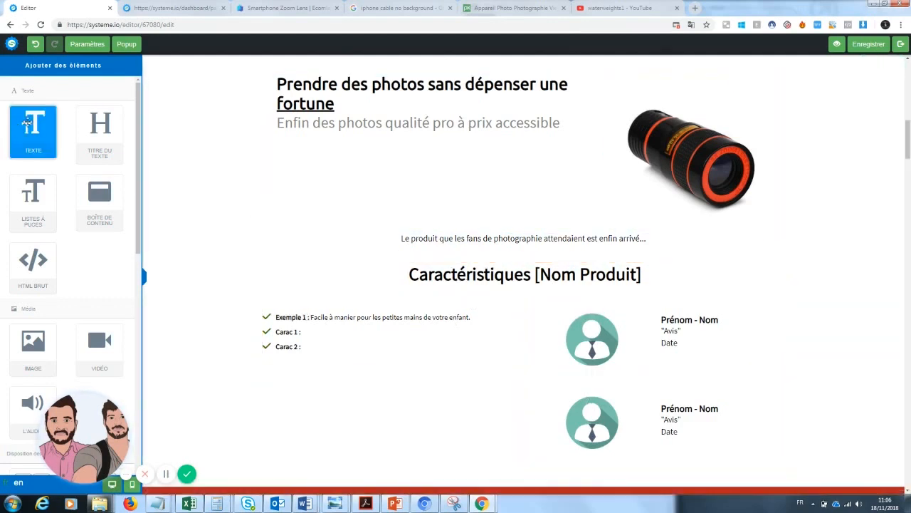
Add a 'Copywritting' text line above Caractéristiques, then go back to the Ecomlad Smartphone Zoom Lens page
{"action": "left_click_drag", "start_coordinate": [400, 294], "coordinate": [474, 255]}
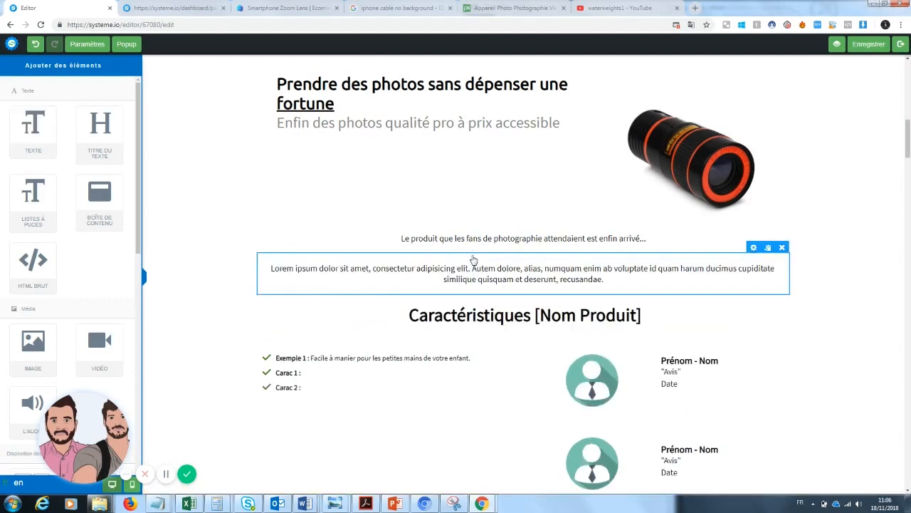
{"action": "triple_click", "coordinate": [510, 278]}
{"action": "type", "text": "Cop"}
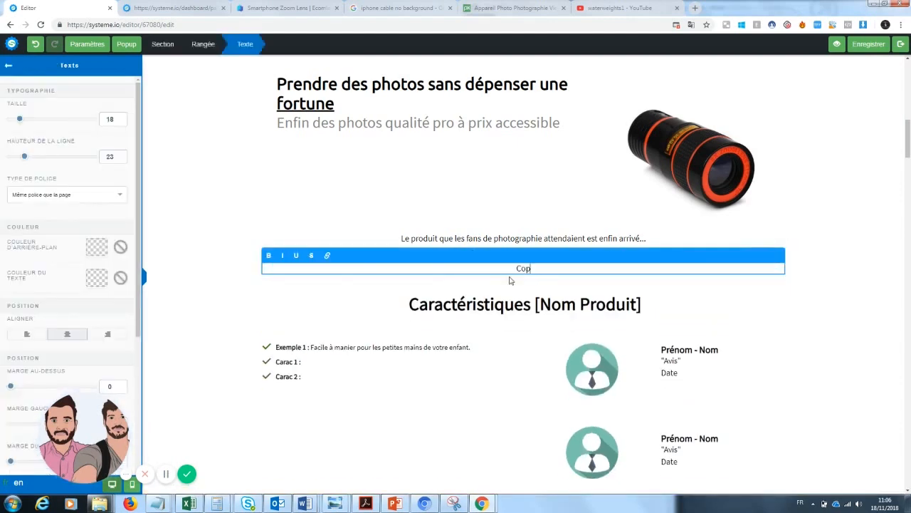
{"action": "type", "text": "ywritting"}
{"action": "left_click", "coordinate": [877, 324]}
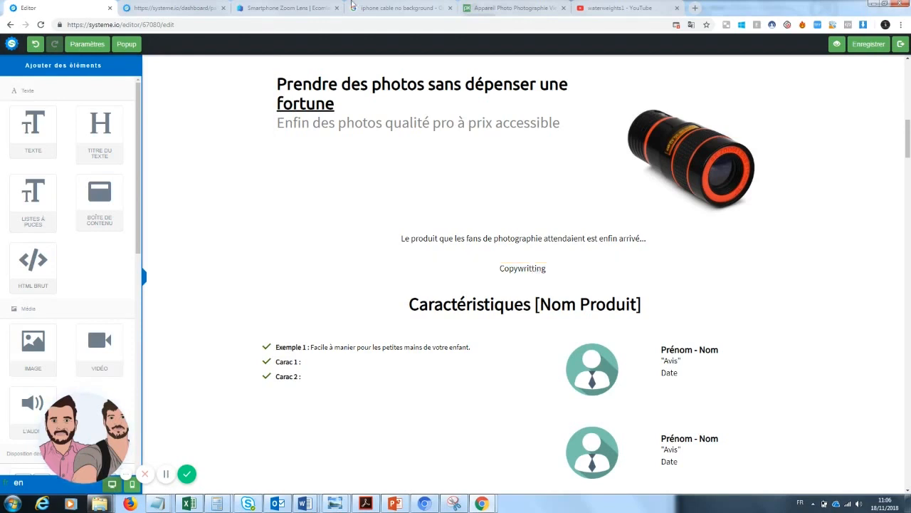
{"action": "left_click_drag", "start_coordinate": [303, 5], "coordinate": [189, 6]}
{"action": "left_click_drag", "start_coordinate": [909, 236], "coordinate": [909, 169]}
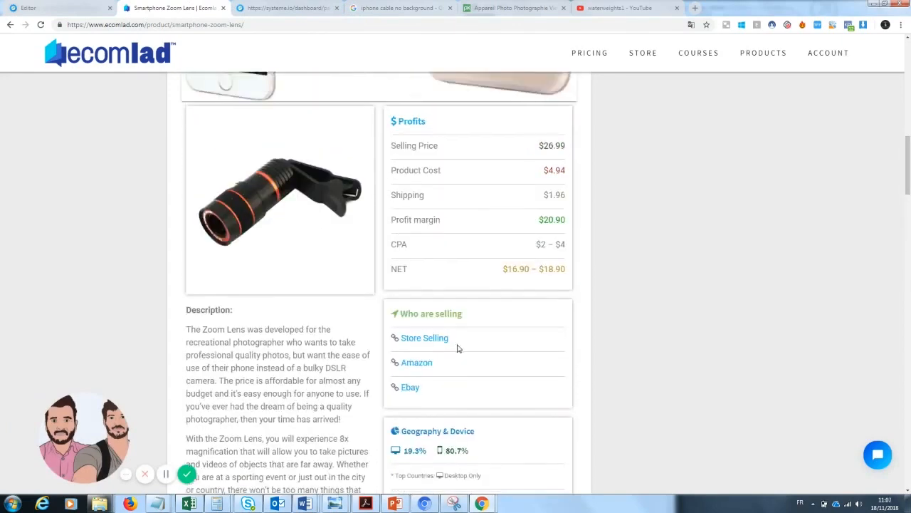
Open GiftBite's Nano Zoom product page and select both English description paragraphs
{"action": "left_click", "coordinate": [419, 344]}
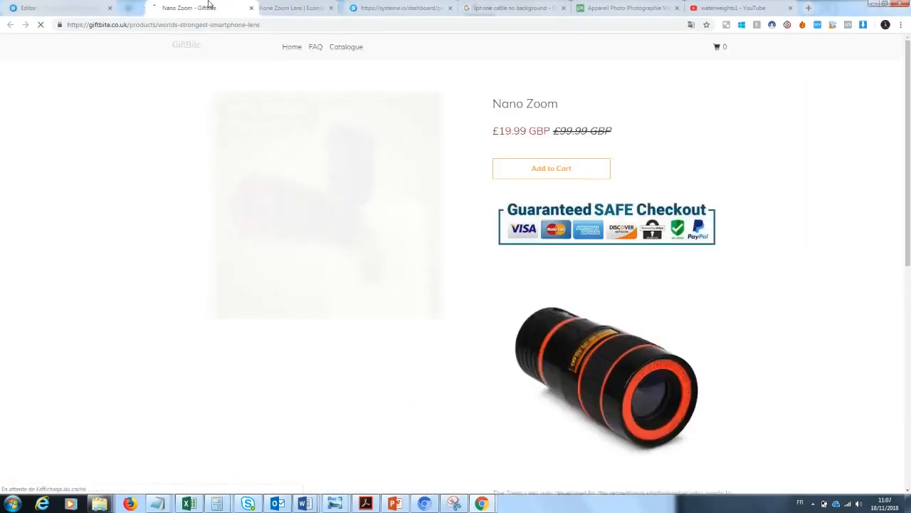
{"action": "left_click_drag", "start_coordinate": [909, 87], "coordinate": [909, 141]}
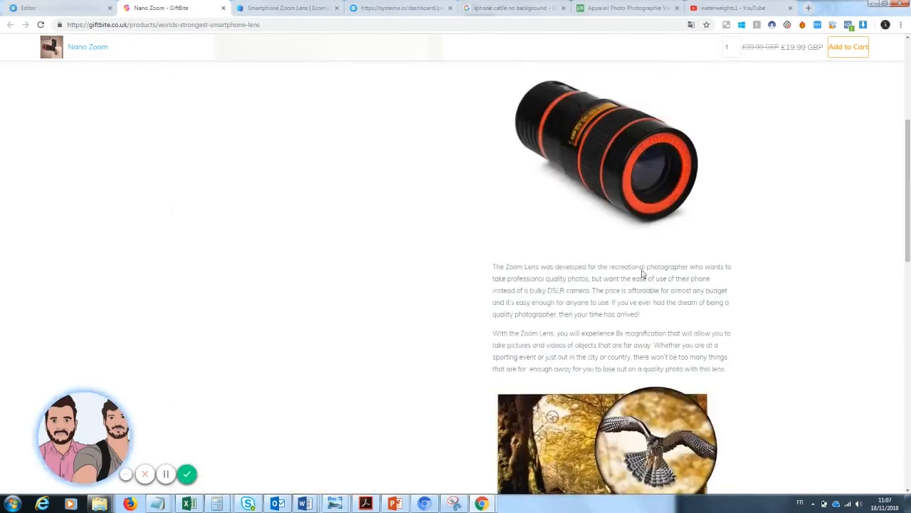
{"action": "left_click_drag", "start_coordinate": [492, 266], "coordinate": [716, 371]}
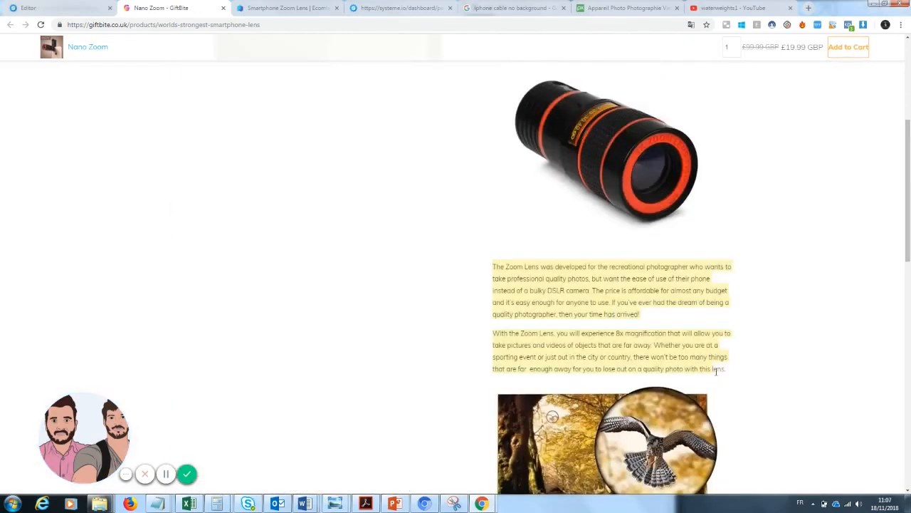
{"action": "left_click", "coordinate": [218, 26]}
Translate the pasted Zoom Lens description into French on DeepL and select the French result
{"action": "type", "text": "deepl.com/en/translator"}
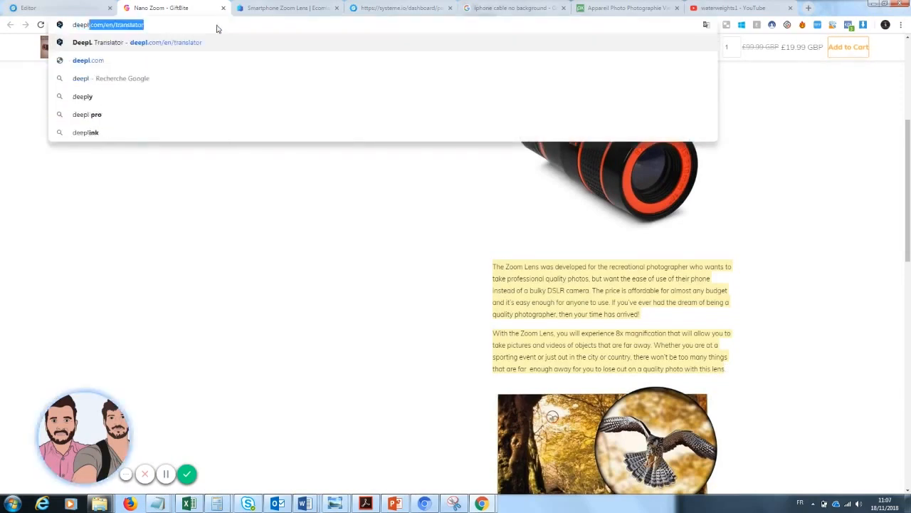
{"action": "key", "text": "Return"}
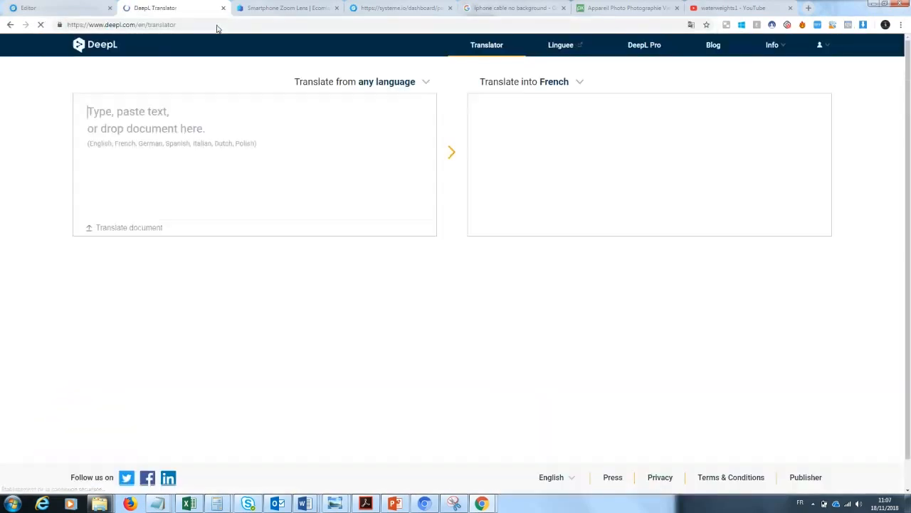
{"action": "type", "text": "The Zoom Lens was developed for the recreational photographer who wants to take professional quality photos, but want the ease of use of their phone instead of a bulky DSLR camera. The price is affordable for almost any budget and it's easy enough for anyone to use. If you've ever had the dream of being a quality photographer, then your time has arrived!  With the Zoom Lens, you will experience 8x magnification that will allow you to take pictures and videos of objects that are far away. Whether you are at a sporting event or just out in the city or country, there won't be too many things that are far  enough away for you to lose out on a quality photo with this lens"}
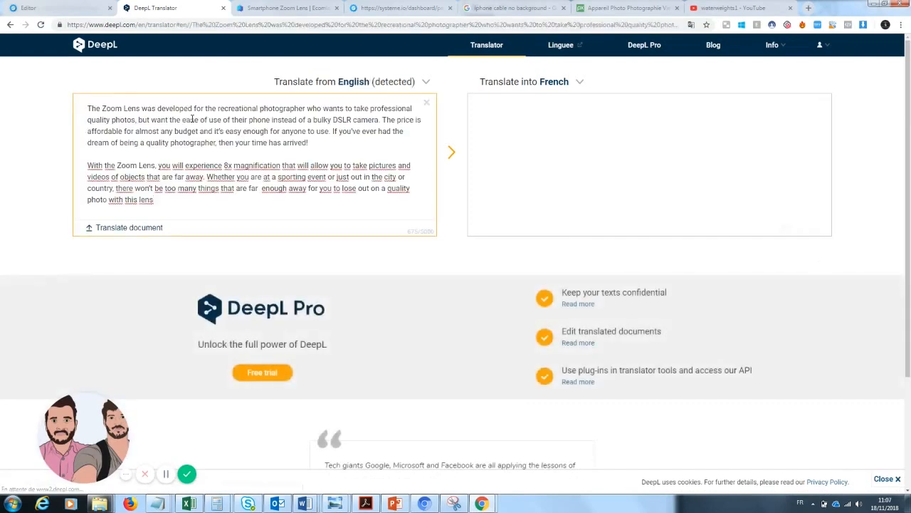
{"action": "left_click", "coordinate": [644, 166]}
{"action": "key", "text": "ctrl+a"}
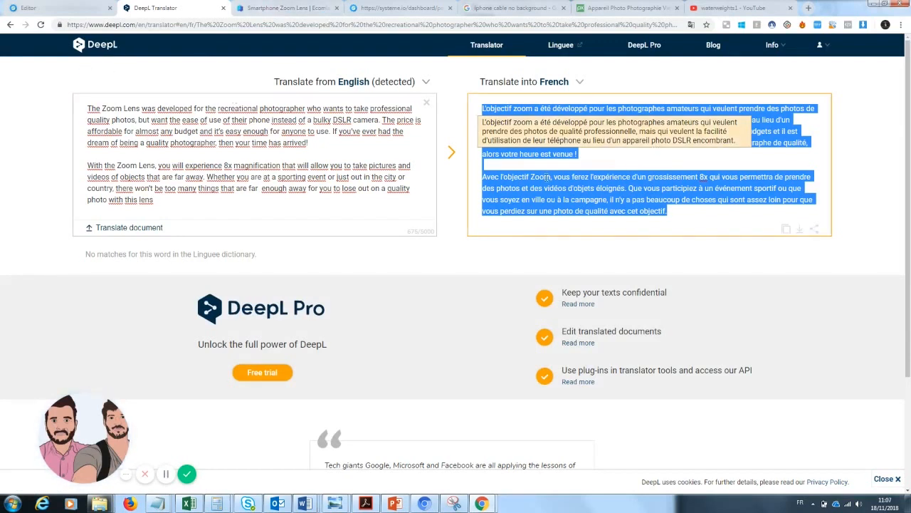
{"action": "left_click", "coordinate": [28, 8]}
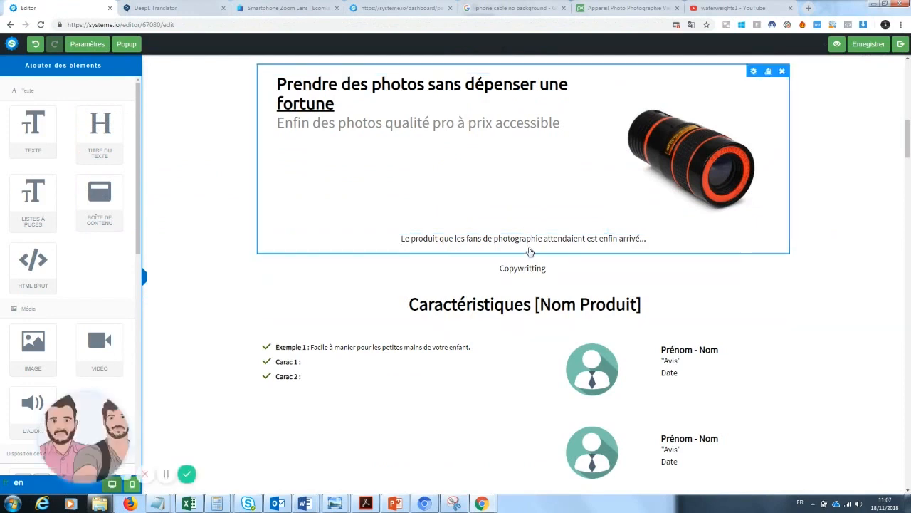
Replace the Copywritting placeholder with the pasted French description
{"action": "left_click", "coordinate": [530, 268]}
{"action": "left_click_drag", "start_coordinate": [556, 269], "coordinate": [392, 270]}
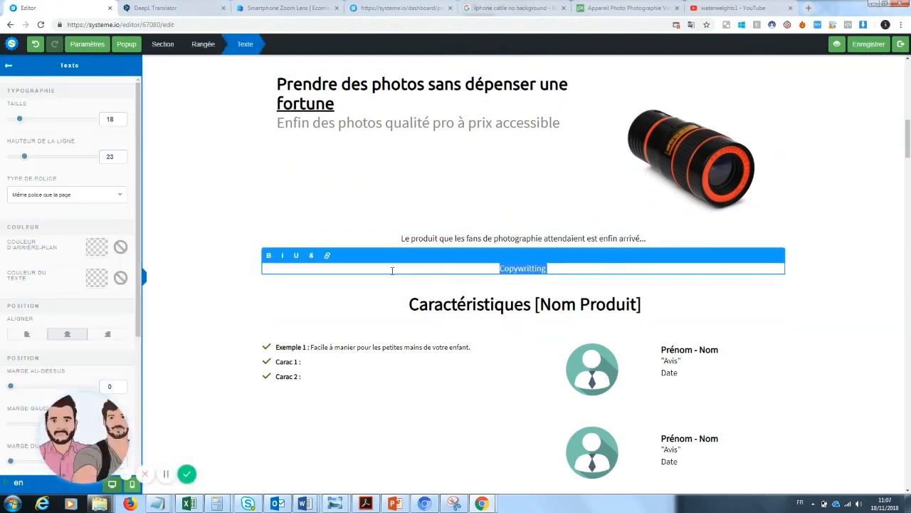
{"action": "key", "text": "BackSpace"}
{"action": "type", "text": "L'objectif zoom a été développé pour les photographes amateurs qui veulent prendre des photos de qualité professionnelle, mais qui veulent la facilité d'utilisation de leur téléphone au lieu d'un appareil photo DSLR encombrant. Le prix est abordable pour presque tous les budgets et il est assez facile à utiliser pour tout le monde. Si vous avez déjà rêvé d'être un photographe de qualité, alors votre heure est venue !  Avec l'objectif Zoom, vous ferez l'expérience d'un grossissement 8x qui vous permettra de prendre des photos et des vidéos d'objets éloignés. Que vous participiez à un événement sportif ou que vous soyez en ville ou à la campagne, il n'y a pas beaucoup de choses qui sont assez loin pour que vous perdiez sur une photo de qualité avec cet objectif.  Traduit avec www.DeepL.com/Translator"}
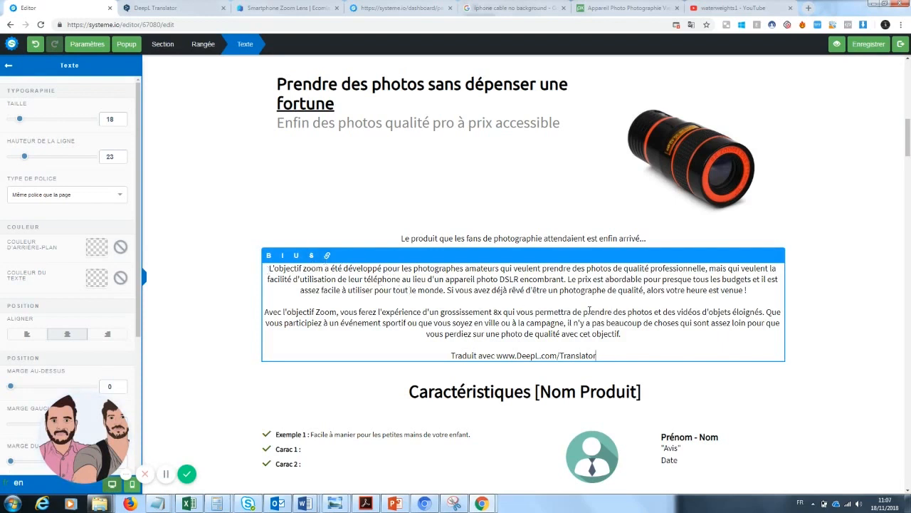
{"action": "left_click", "coordinate": [507, 236]}
Adjust the subtitle line's margins to add space above and below it
{"action": "left_click", "coordinate": [504, 239]}
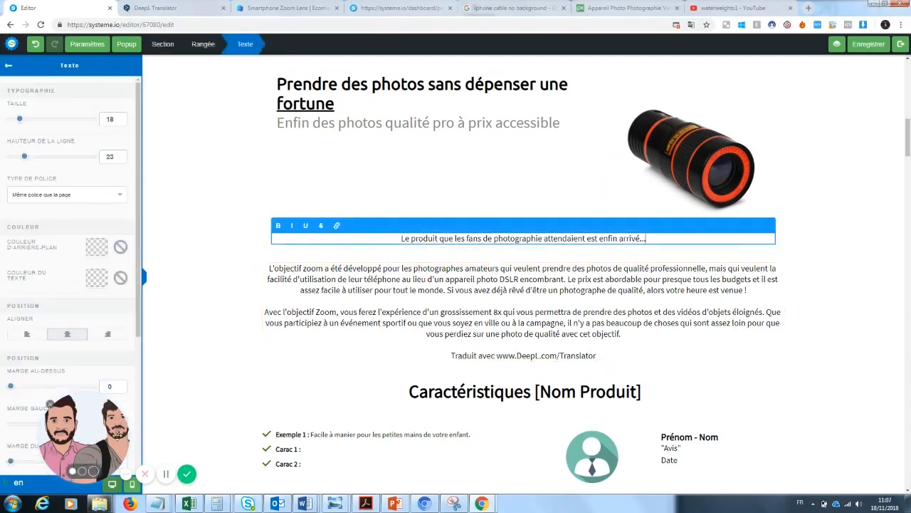
{"action": "mouse_move", "coordinate": [10, 390]}
{"action": "left_mouse_down"}
{"action": "mouse_move", "coordinate": [20, 390]}
{"action": "mouse_move", "coordinate": [12, 396]}
{"action": "left_mouse_up"}
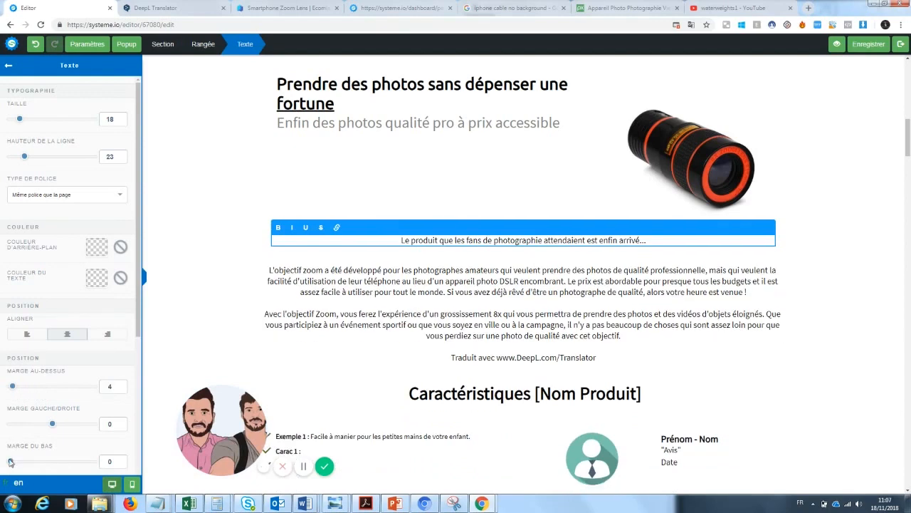
{"action": "left_click_drag", "start_coordinate": [12, 462], "coordinate": [32, 464]}
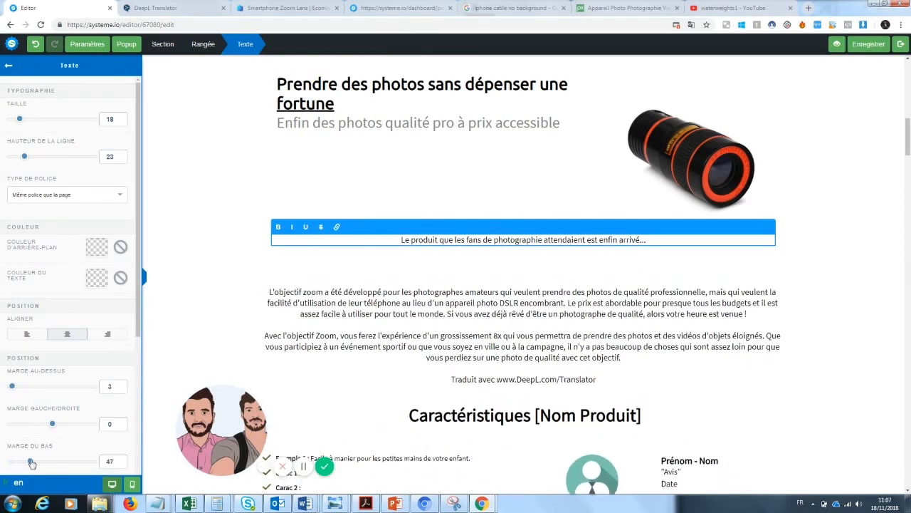
{"action": "left_click", "coordinate": [537, 383]}
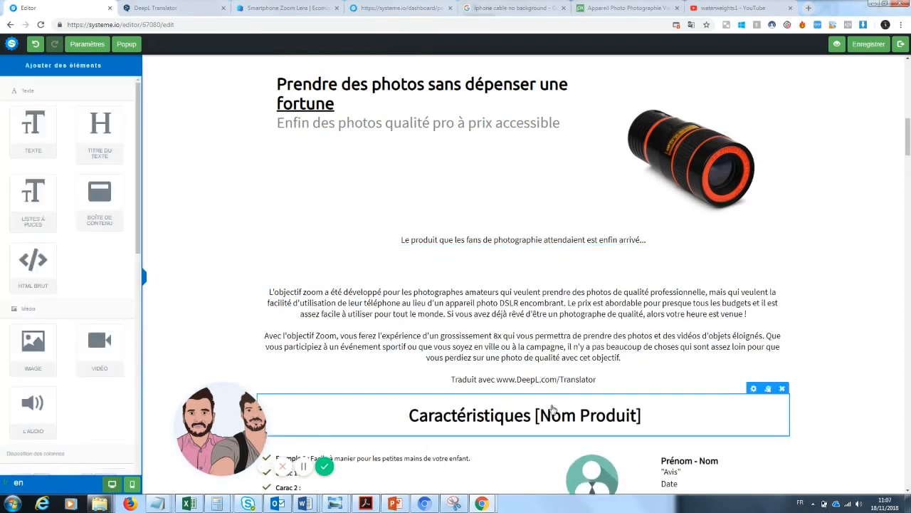
Delete the 'Traduit avec' DeepL credit line and add space below the description block
{"action": "left_click", "coordinate": [556, 377]}
{"action": "left_click_drag", "start_coordinate": [598, 379], "coordinate": [383, 394]}
{"action": "key", "text": "Delete"}
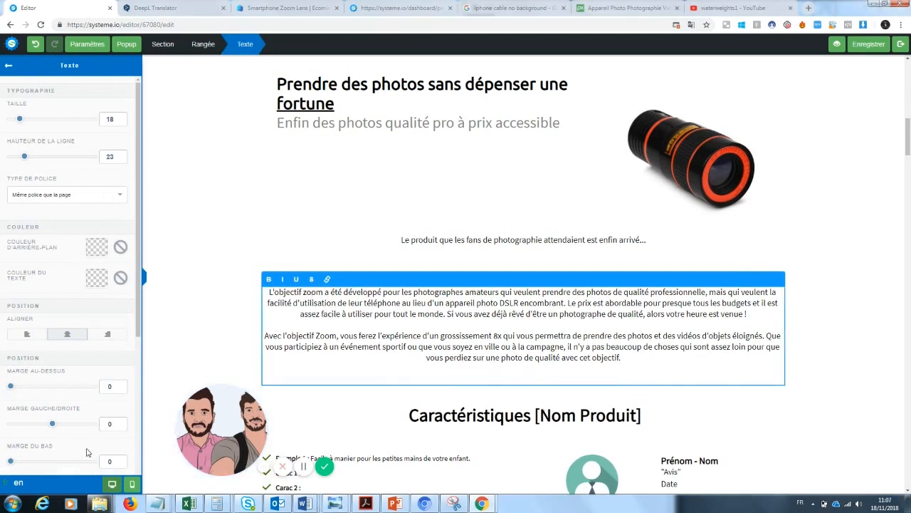
{"action": "left_click_drag", "start_coordinate": [11, 460], "coordinate": [25, 461]}
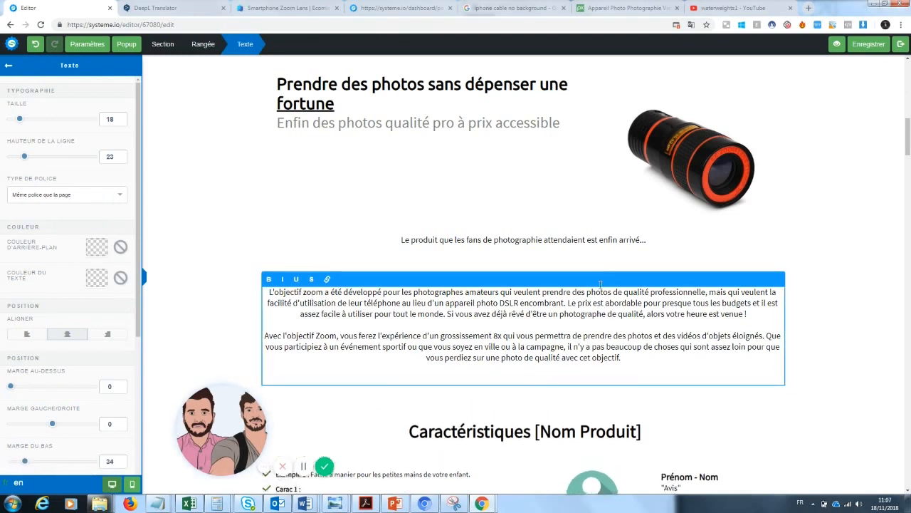
{"action": "left_click", "coordinate": [897, 274]}
Left-align the French description paragraphs and enlarge their text
{"action": "left_click", "coordinate": [532, 340]}
{"action": "left_click", "coordinate": [23, 339]}
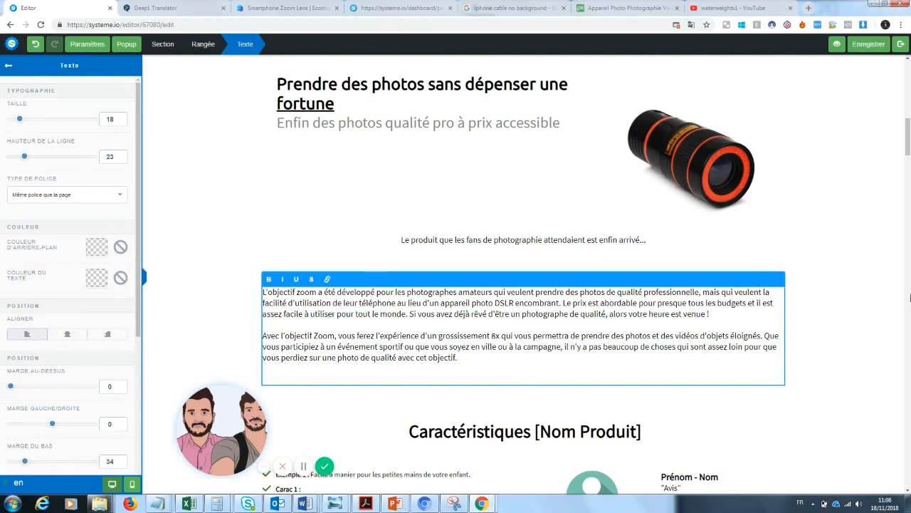
{"action": "left_click", "coordinate": [798, 295]}
{"action": "left_click", "coordinate": [635, 313]}
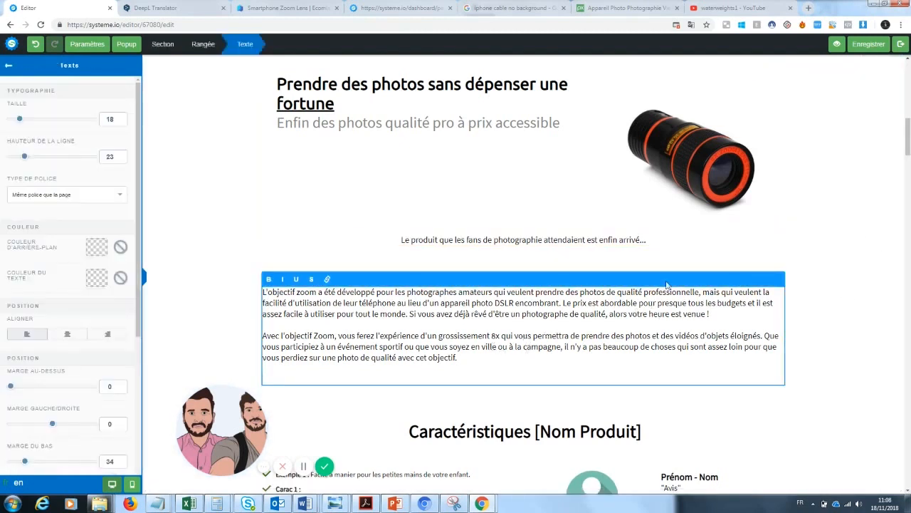
{"action": "left_click_drag", "start_coordinate": [498, 370], "coordinate": [26, 126]}
{"action": "left_click", "coordinate": [826, 248]}
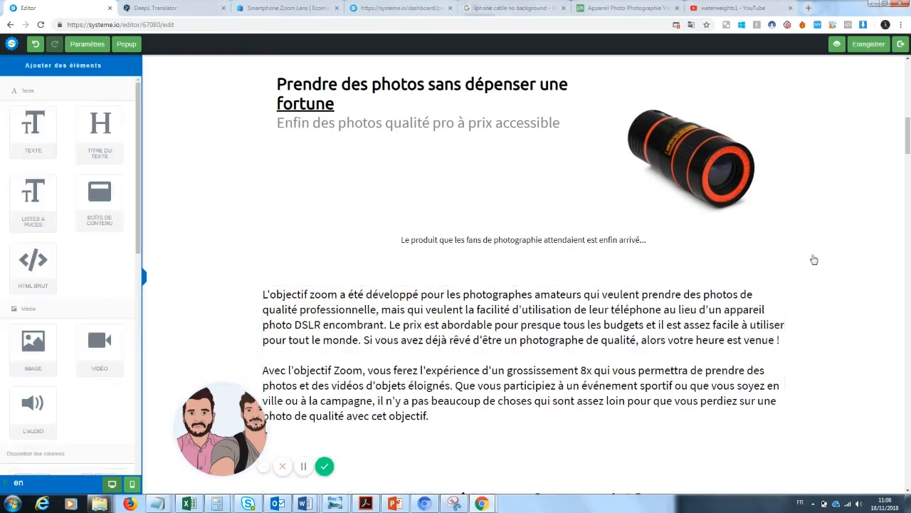
Change the first bullet to 'Photos de grandes qualités : une qualité pro pour un équipement mini'
{"action": "left_click_drag", "start_coordinate": [902, 147], "coordinate": [905, 168]}
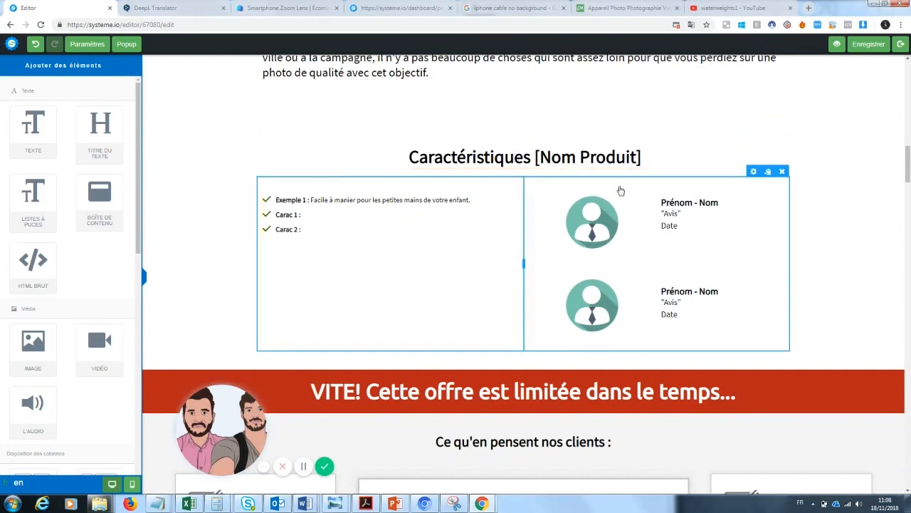
{"action": "left_click", "coordinate": [338, 202]}
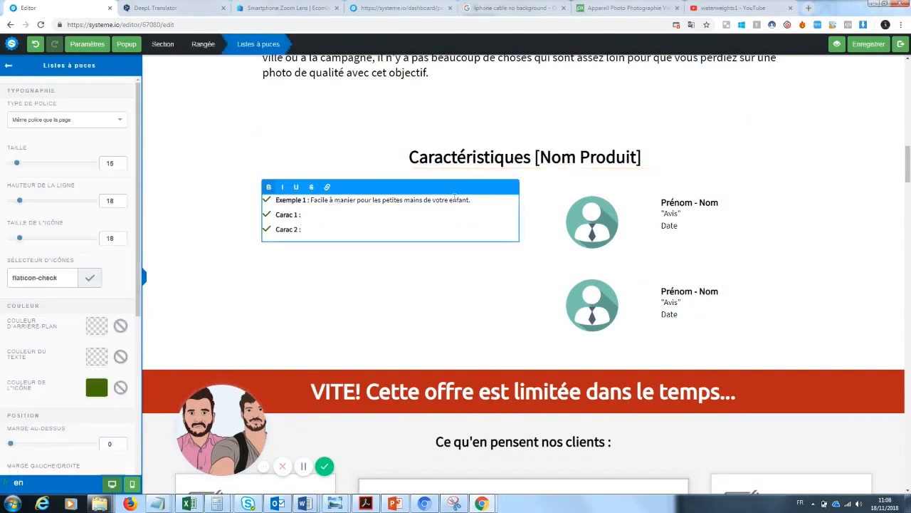
{"action": "left_click_drag", "start_coordinate": [472, 200], "coordinate": [279, 203]}
{"action": "key", "text": "BackSpace"}
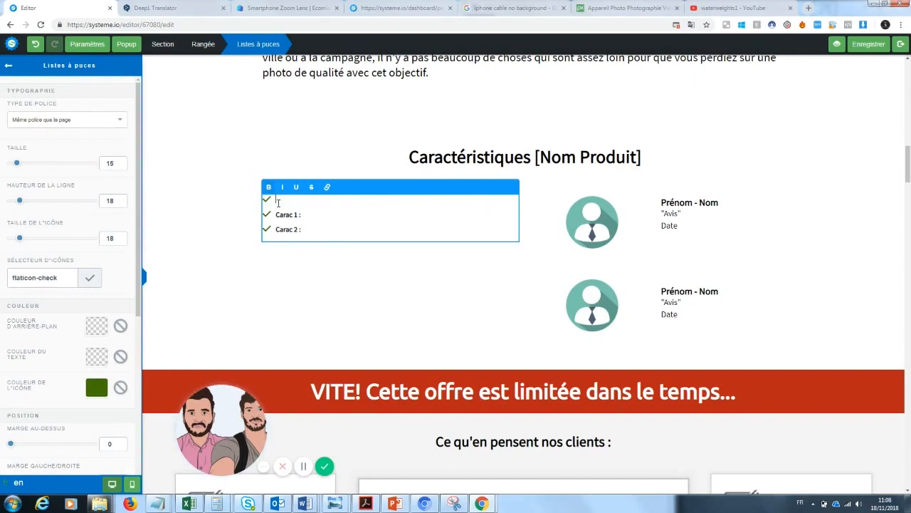
{"action": "type", "text": "Photos de grandes qualités"}
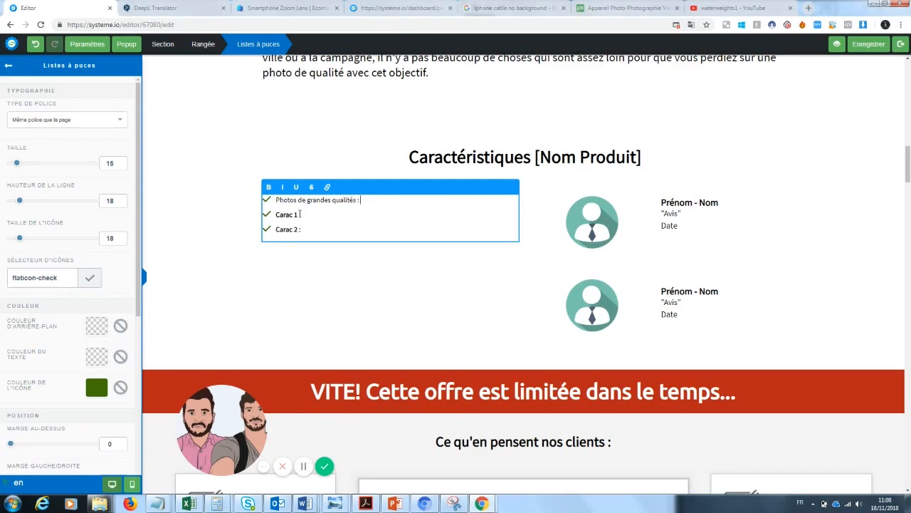
{"action": "type", "text": " : une qualité pro p"}
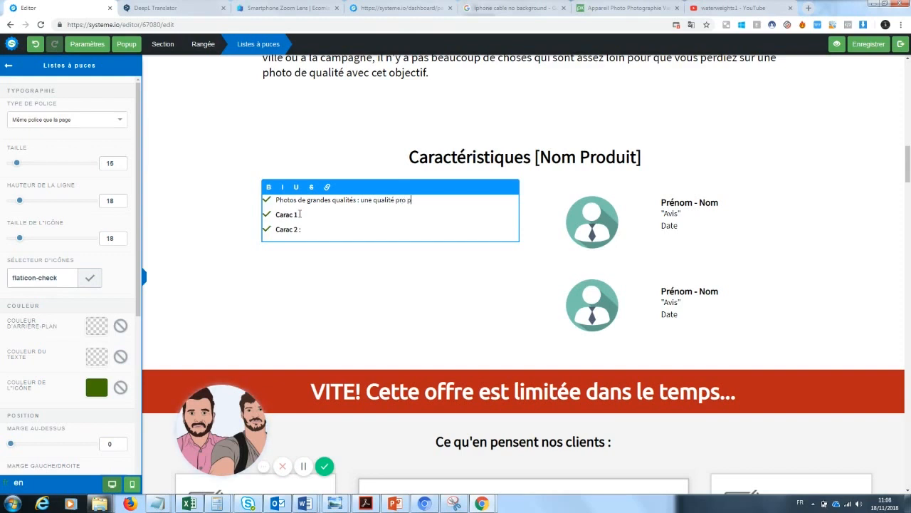
{"action": "type", "text": "our un équipeme"}
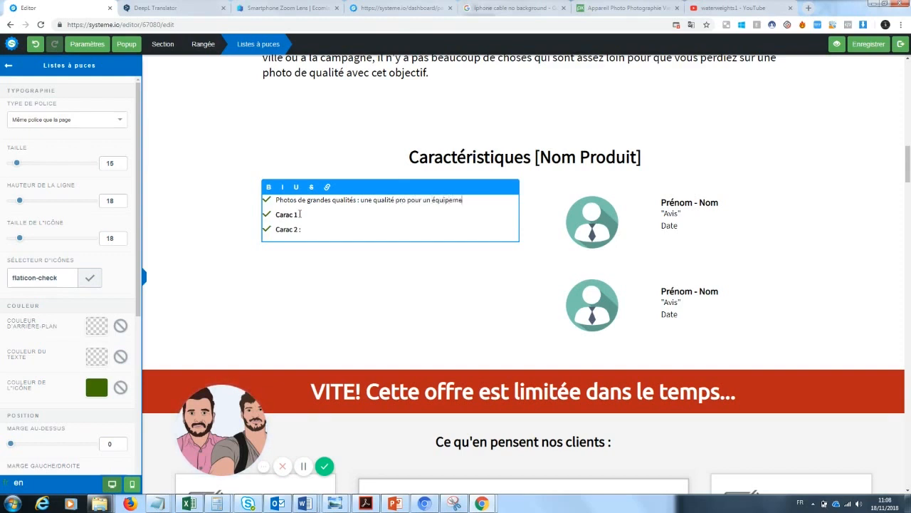
{"action": "type", "text": "nt mini"}
Replace the Carac 1 label and bold the 'Photos de grandes qualités' lead-in
{"action": "left_click_drag", "start_coordinate": [299, 214], "coordinate": [275, 214]}
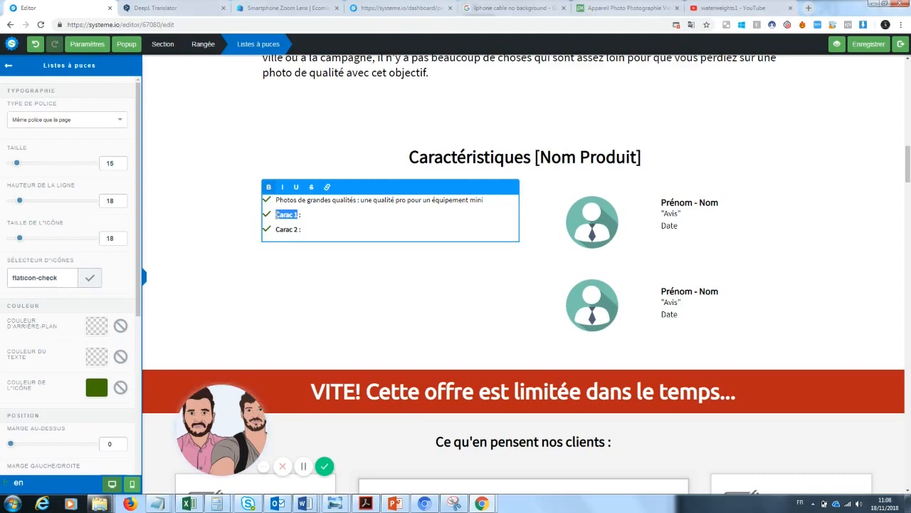
{"action": "type", "text": "Z"}
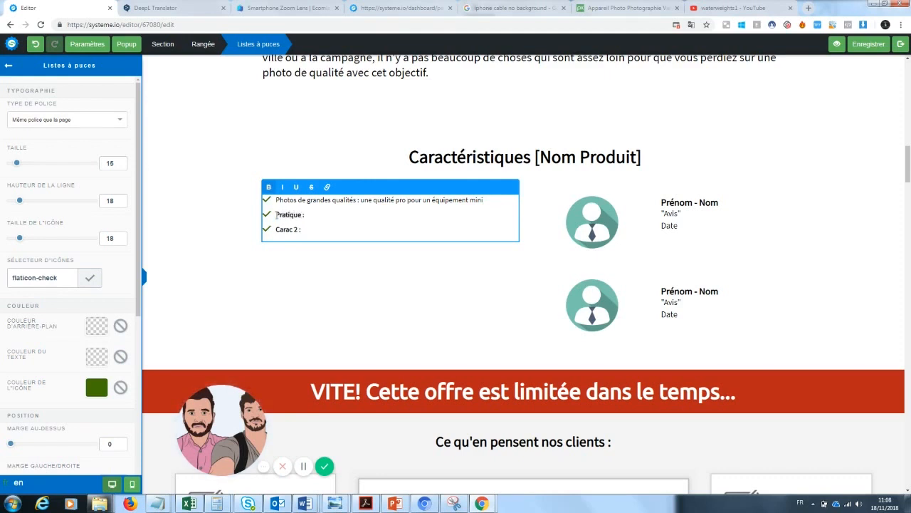
{"action": "left_click_drag", "start_coordinate": [356, 200], "coordinate": [271, 197]}
{"action": "left_click", "coordinate": [269, 187]}
Write the Pratique bullet's description, starting 'se met dans la poche…', correcting its ending
{"action": "left_click", "coordinate": [317, 214]}
{"action": "type", "text": "se"}
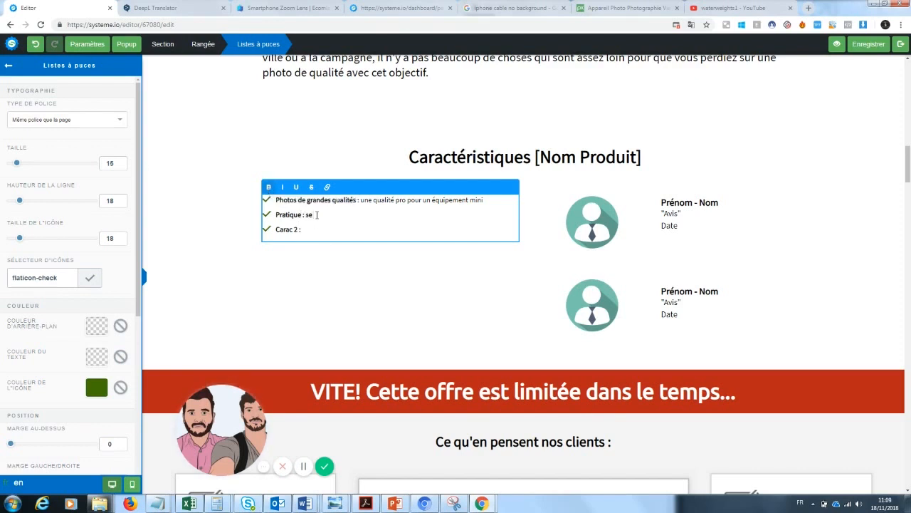
{"action": "type", "text": " met dans la poche sans aucun"}
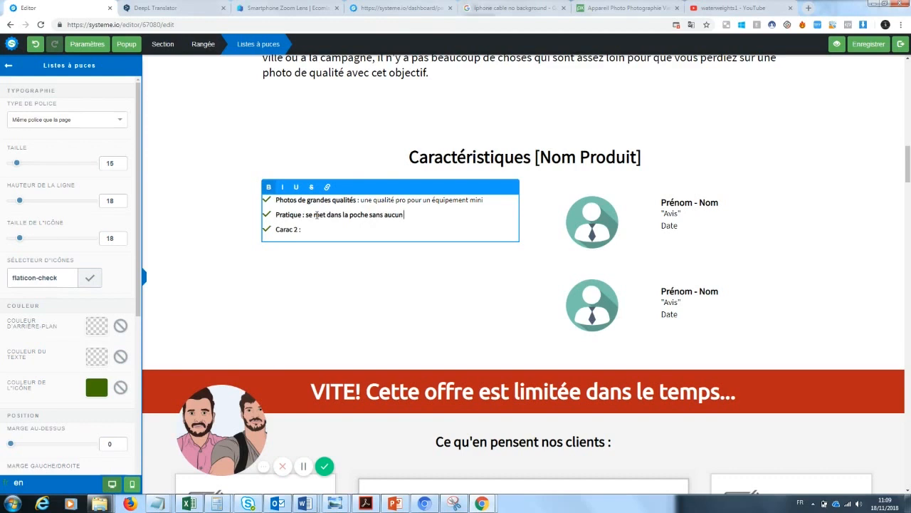
{"action": "type", "text": "pour une grande"}
{"action": "key", "text": "BackSpace"}
{"action": "key", "text": "BackSpace"}
{"action": "key", "text": "BackSpace"}
{"action": "key", "text": "BackSpace"}
{"action": "key", "text": "BackSpace"}
{"action": "key", "text": "BackSpace"}
{"action": "key", "text": "BackSpace"}
{"action": "key", "text": "BackSpace"}
{"action": "key", "text": "BackSpace"}
{"action": "key", "text": "BackSpace"}
{"action": "key", "text": "BackSpace"}
{"action": "type", "text": "e"}
{"action": "key", "text": "BackSpace"}
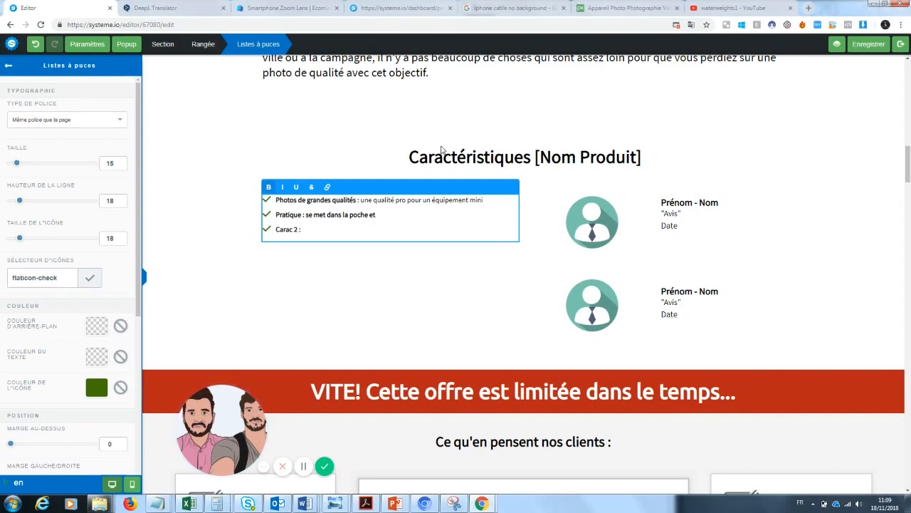
End the second bullet with 'facile à emporter' and replace 'Carac 2 :' with 'Fiabilité :'
{"action": "type", "text": "facile à emporter"}
{"action": "left_click_drag", "start_coordinate": [299, 228], "coordinate": [280, 231]}
{"action": "key", "text": "BackSpace"}
{"action": "type", "text": "fiabilité"}
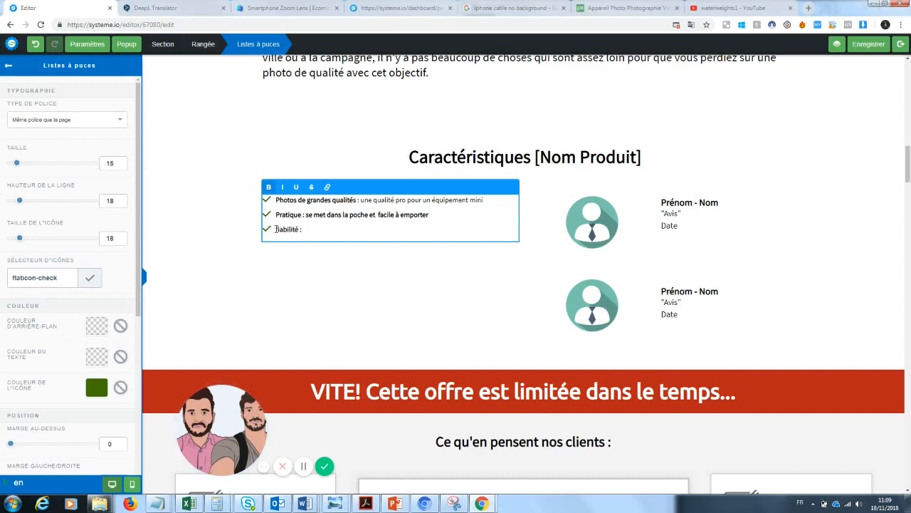
{"action": "key", "text": "BackSpace"}
{"action": "type", "text": "Fiabilité : Une durée de vie plus grande que n'importe quel autre"}
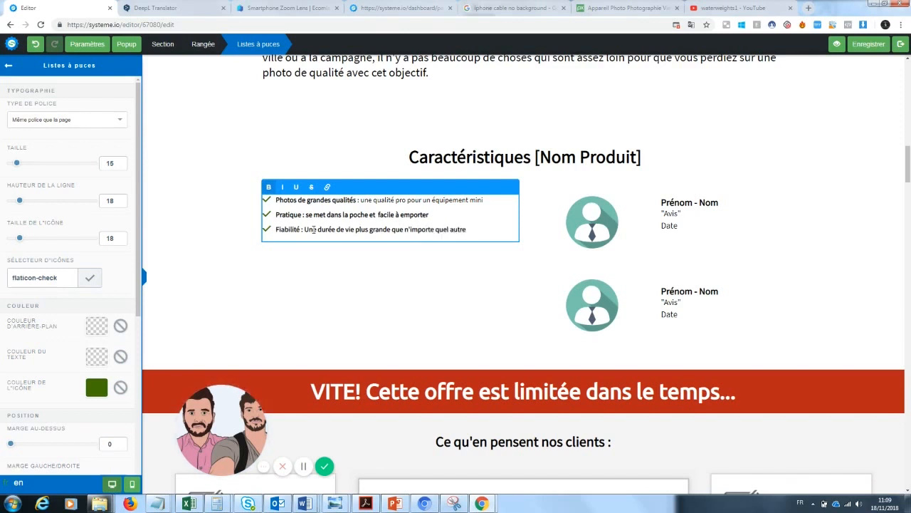
{"action": "type", "text": " produit pho"}
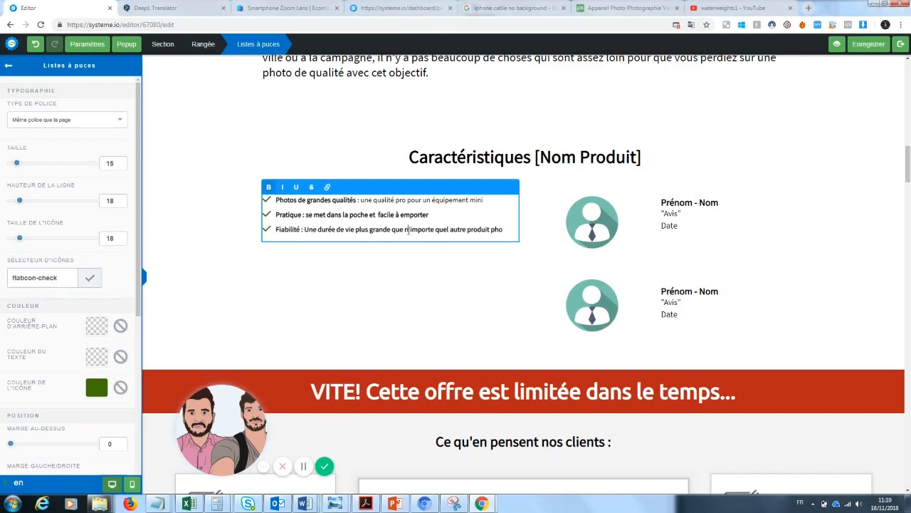
Make the Fiabilité description 'Une garantie certifiée de la qualité de nos produits' and restyle the bullet texts
{"action": "left_click_drag", "start_coordinate": [503, 229], "coordinate": [305, 232]}
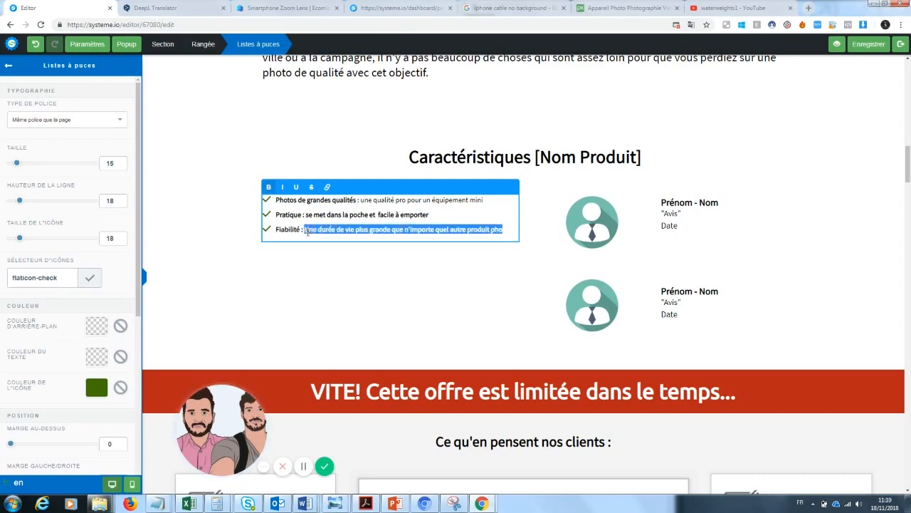
{"action": "type", "text": "Une garantie "}
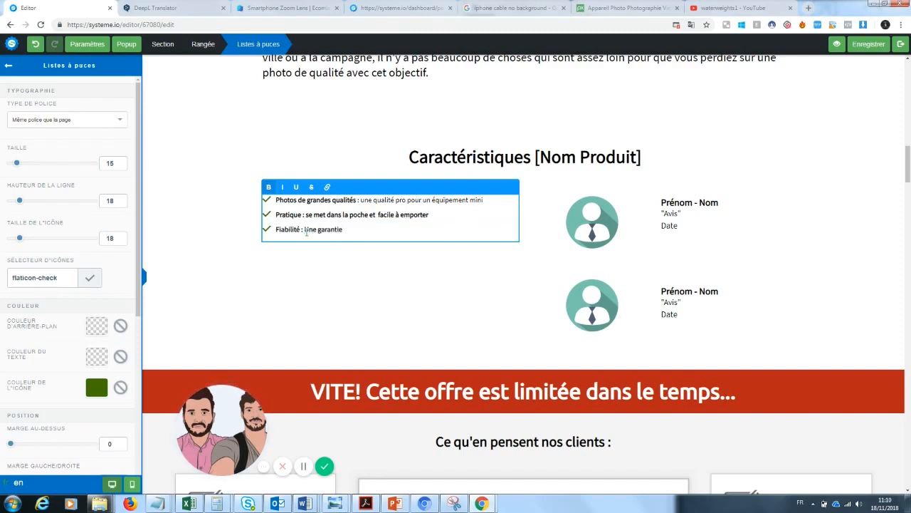
{"action": "type", "text": "certifiée de la qualité de nos produits"}
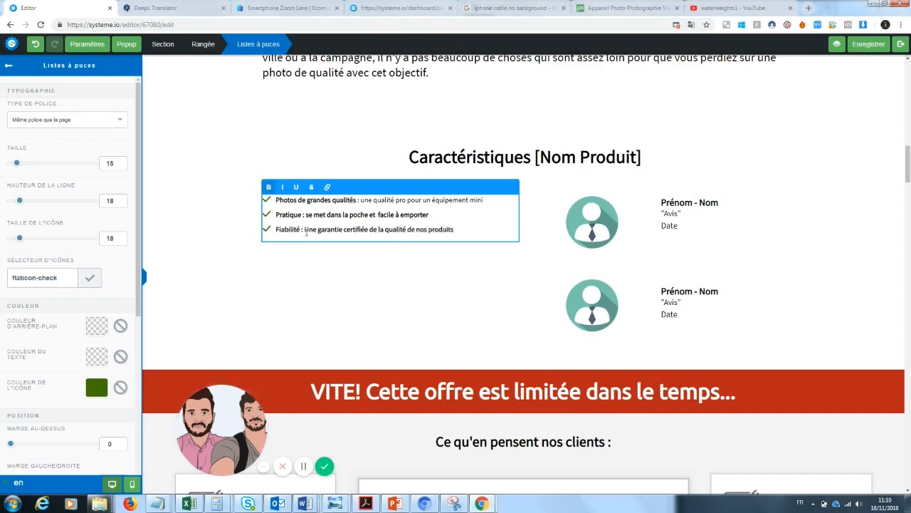
{"action": "left_click_drag", "start_coordinate": [304, 228], "coordinate": [451, 238]}
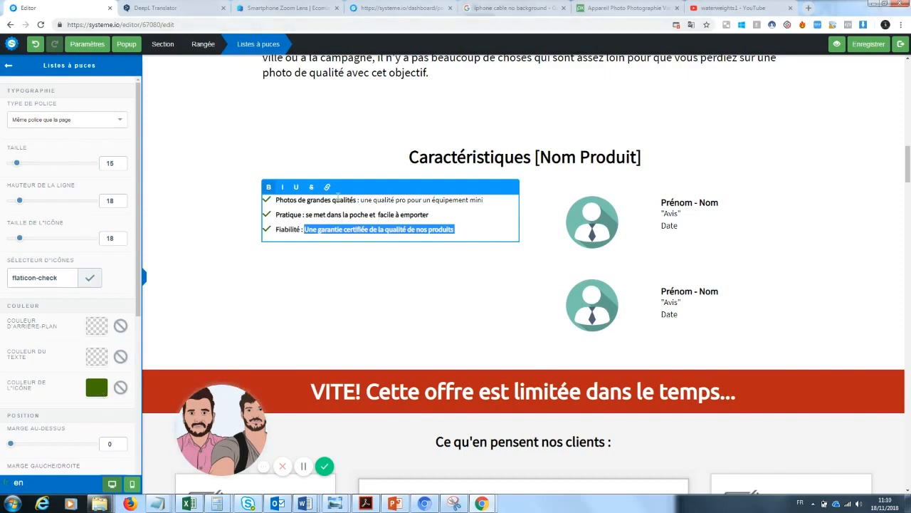
{"action": "left_click", "coordinate": [283, 186]}
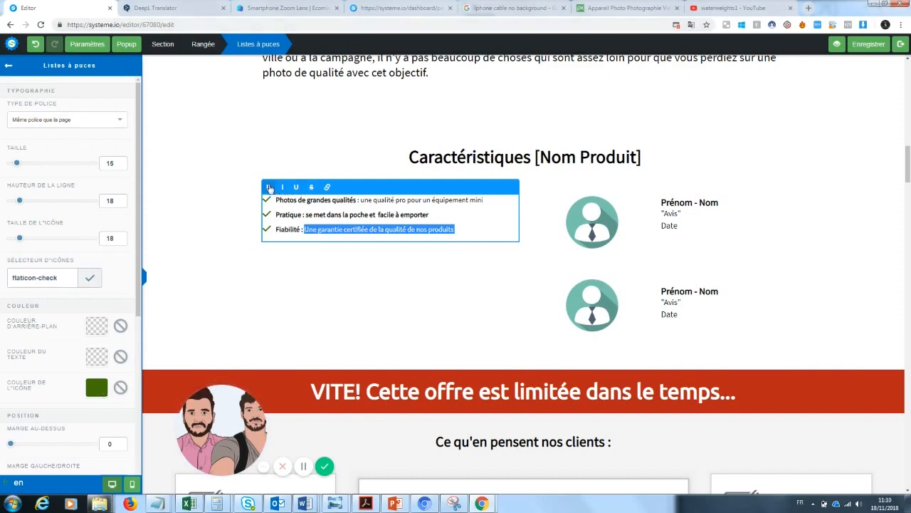
{"action": "left_click_drag", "start_coordinate": [440, 214], "coordinate": [305, 215]}
{"action": "left_click", "coordinate": [270, 188]}
{"action": "left_click", "coordinate": [397, 285]}
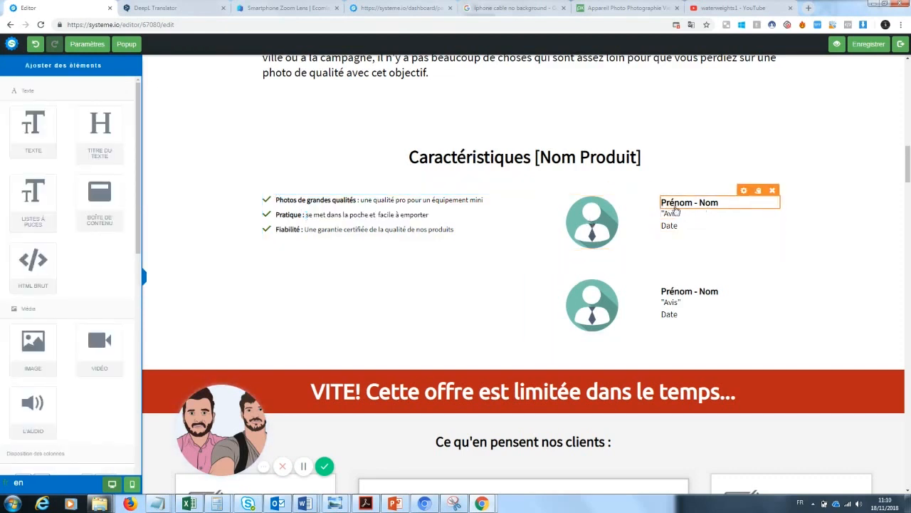
Replace the upper testimonial avatar with the lens-kit-on-wood photo from Vos images
{"action": "left_click", "coordinate": [556, 152]}
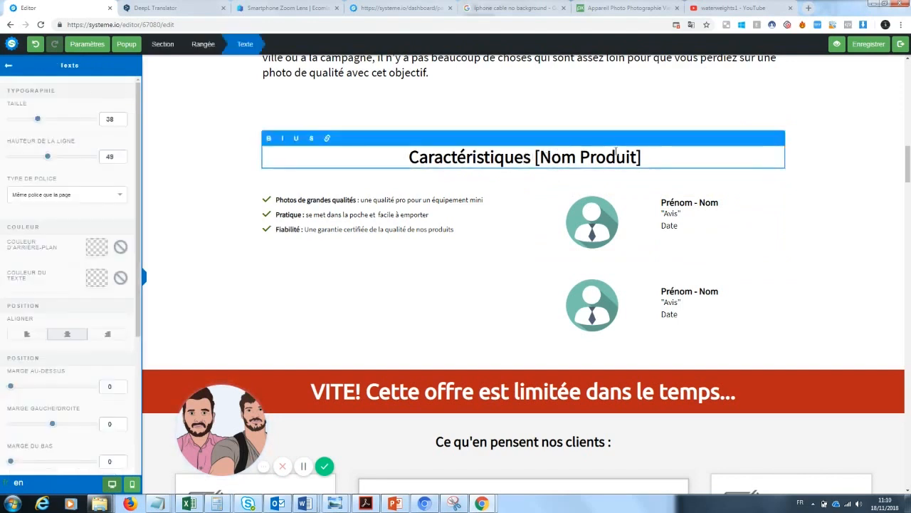
{"action": "left_click", "coordinate": [655, 259]}
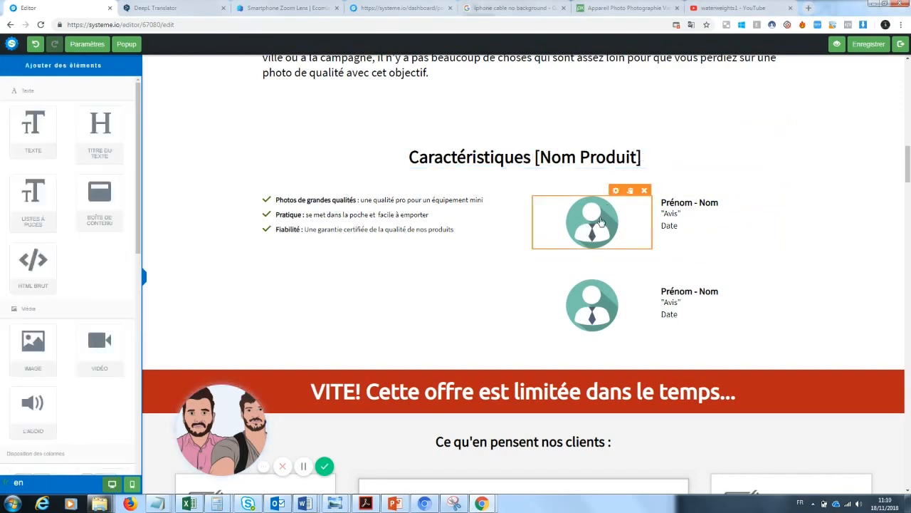
{"action": "left_click", "coordinate": [600, 221]}
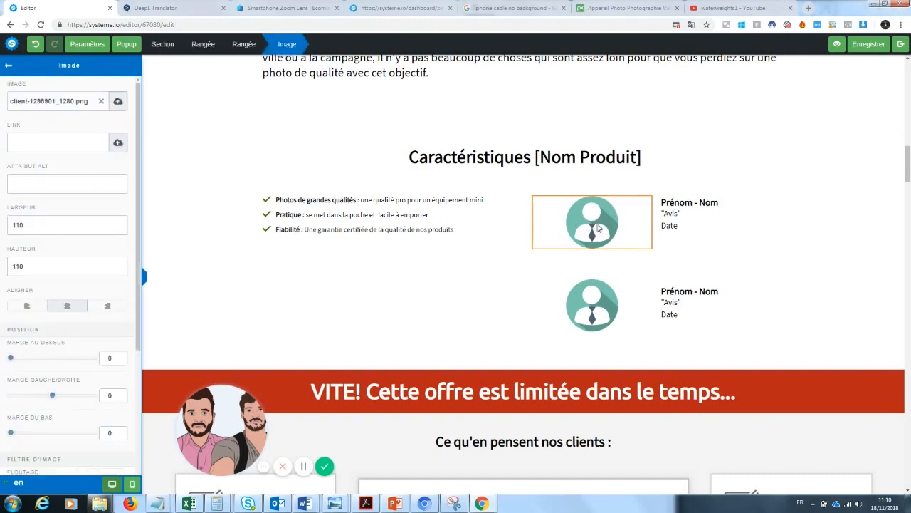
{"action": "left_click", "coordinate": [101, 101]}
{"action": "left_click", "coordinate": [117, 101]}
{"action": "left_click_drag", "start_coordinate": [458, 188], "coordinate": [463, 214]}
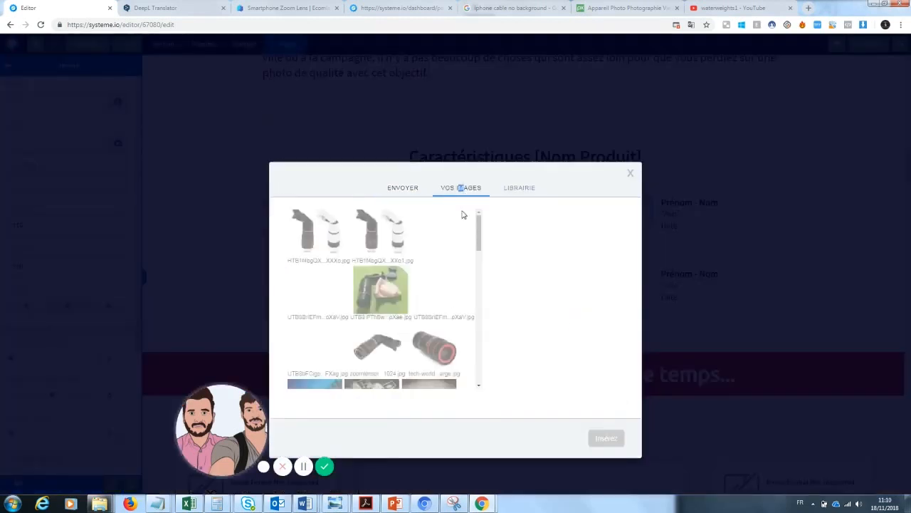
{"action": "left_click", "coordinate": [315, 295]}
{"action": "left_click", "coordinate": [619, 442]}
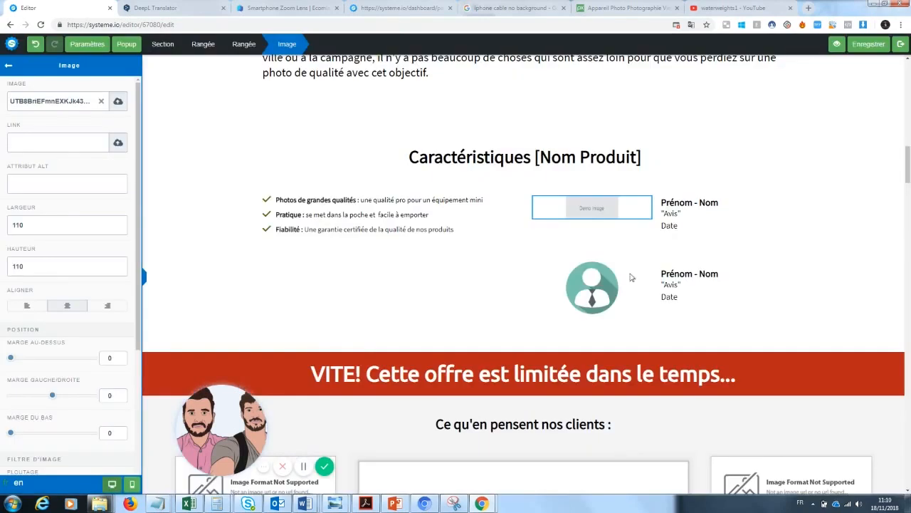
Resize the inserted lens photo to width 200 and height 300
{"action": "left_click", "coordinate": [598, 283]}
{"action": "left_click", "coordinate": [598, 284]}
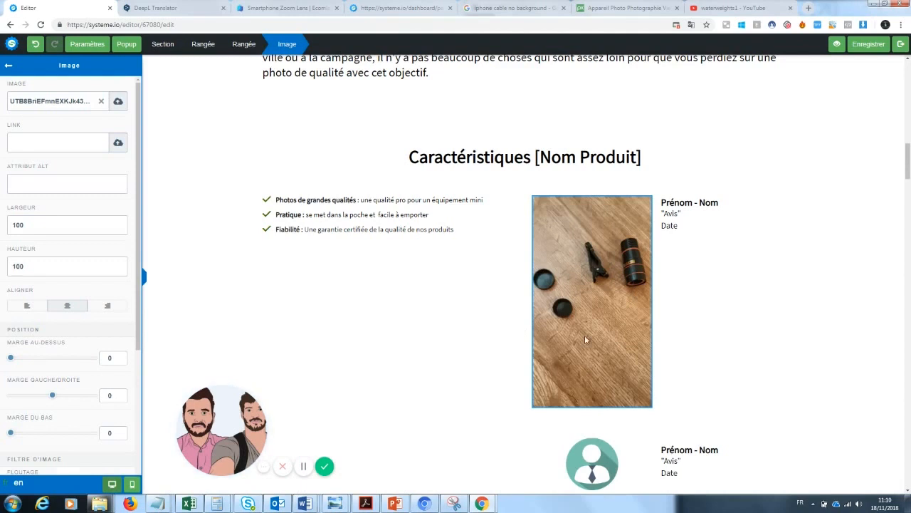
{"action": "left_click_drag", "start_coordinate": [48, 229], "coordinate": [1, 239]}
{"action": "type", "text": "200"}
{"action": "left_click_drag", "start_coordinate": [43, 267], "coordinate": [1, 270]}
{"action": "type", "text": "200"}
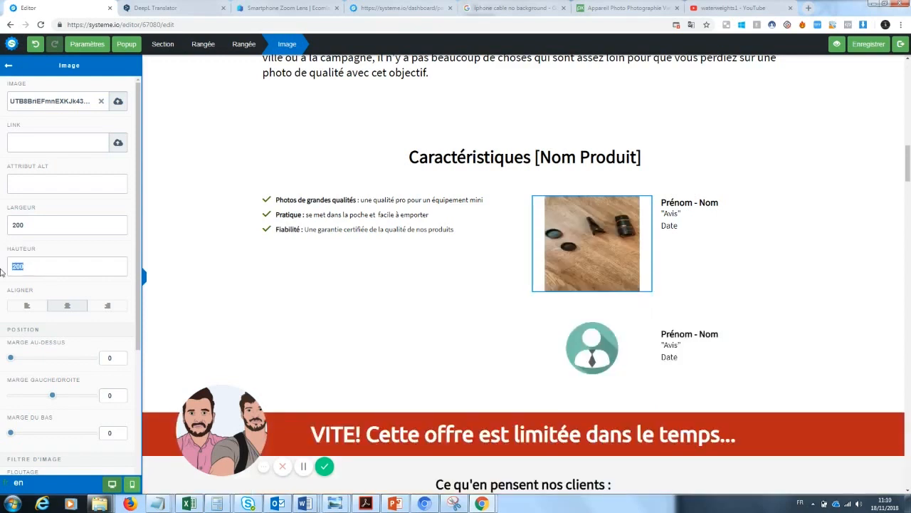
{"action": "type", "text": "300"}
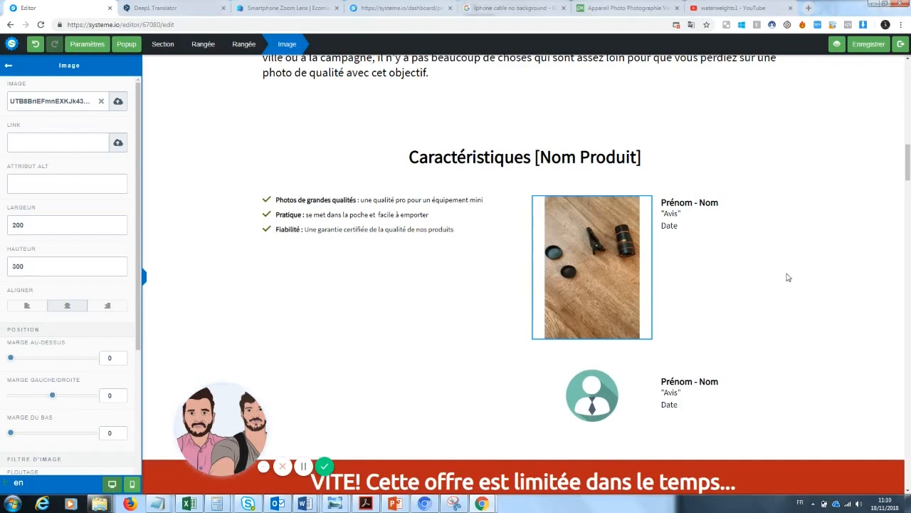
{"action": "left_click", "coordinate": [788, 277]}
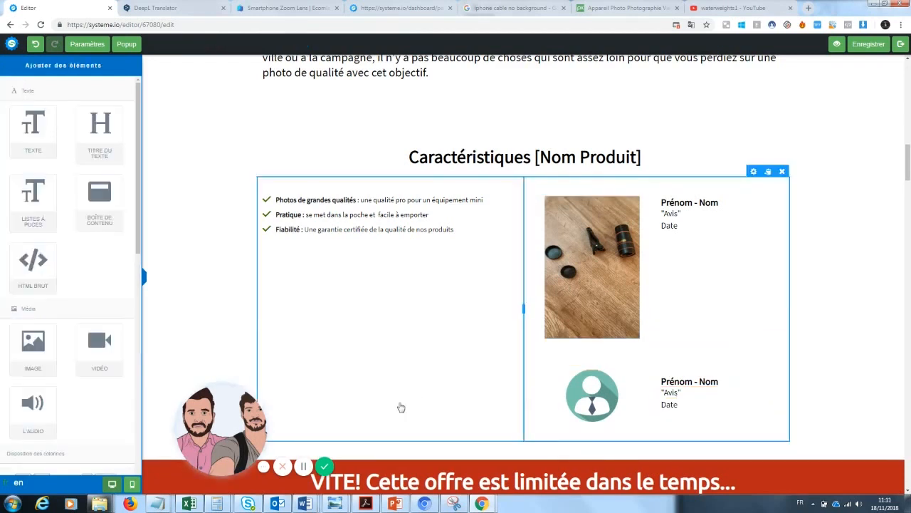
Delete the lower testimonial row and add a 1/3-2/3 column row above the red banner
{"action": "left_click", "coordinate": [363, 279]}
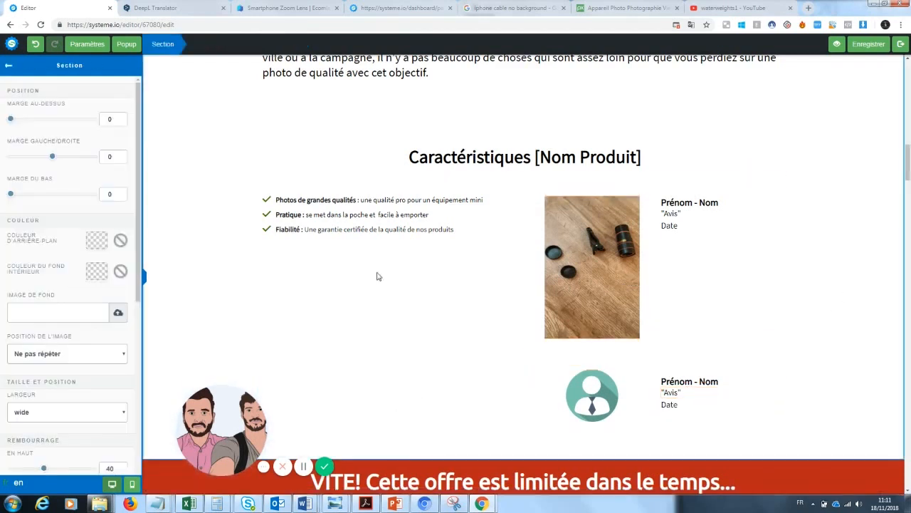
{"action": "left_click", "coordinate": [8, 67]}
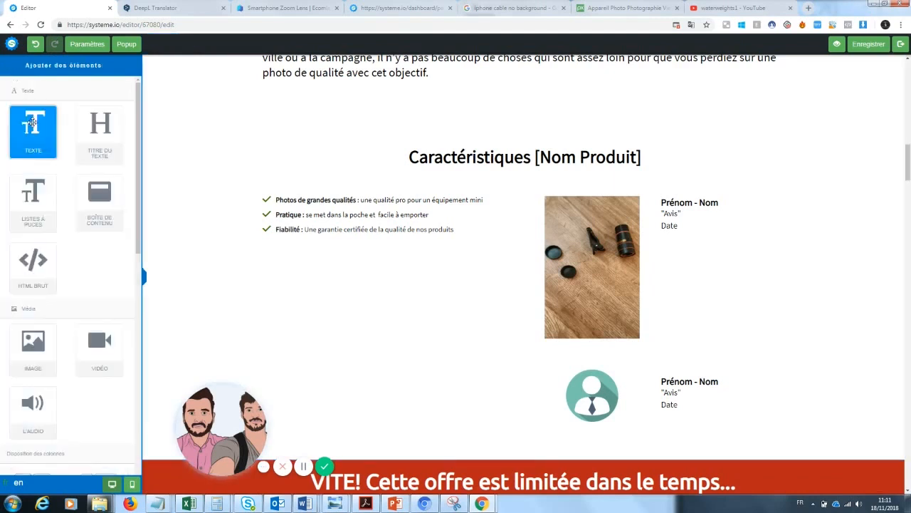
{"action": "mouse_move", "coordinate": [33, 343]}
{"action": "left_mouse_down"}
{"action": "mouse_move", "coordinate": [425, 385]}
{"action": "mouse_move", "coordinate": [387, 392]}
{"action": "mouse_move", "coordinate": [27, 335]}
{"action": "left_mouse_up"}
{"action": "left_click_drag", "start_coordinate": [137, 216], "coordinate": [136, 301]}
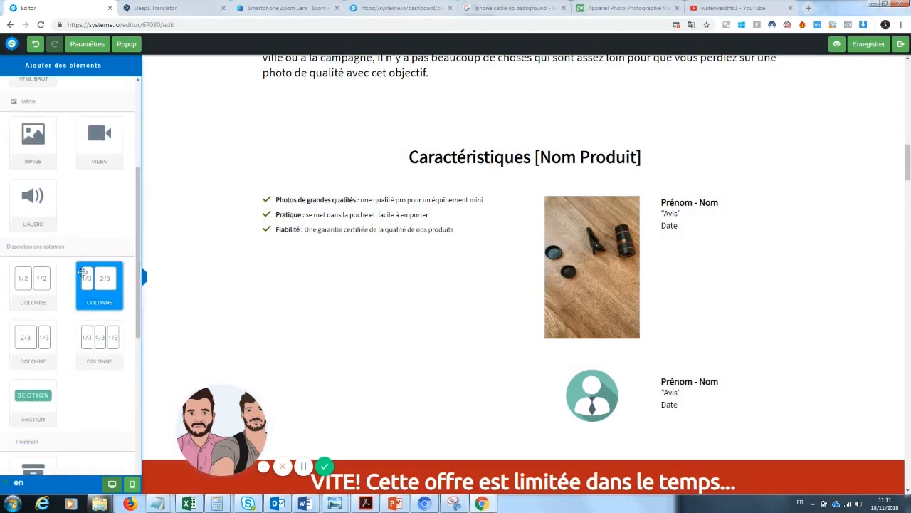
{"action": "left_click_drag", "start_coordinate": [81, 283], "coordinate": [370, 338]}
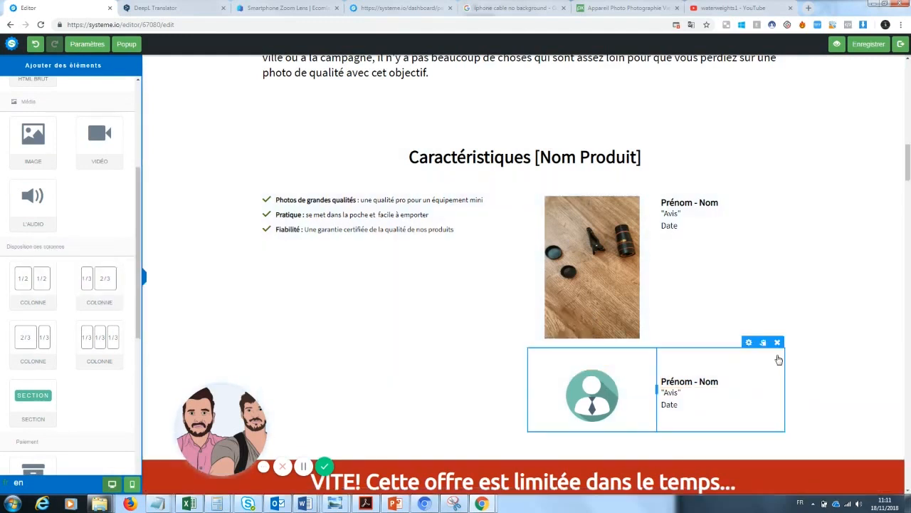
{"action": "left_click", "coordinate": [777, 342]}
{"action": "left_click", "coordinate": [501, 77]}
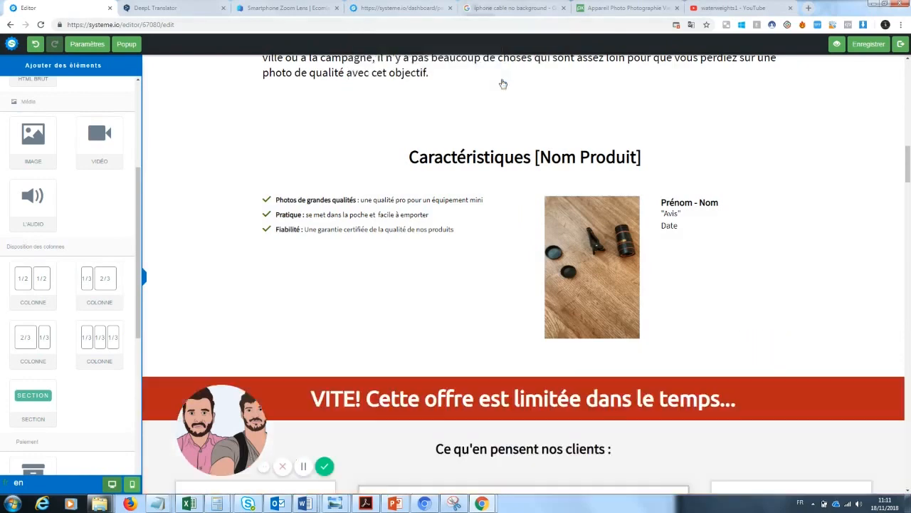
{"action": "left_click_drag", "start_coordinate": [909, 160], "coordinate": [909, 171]}
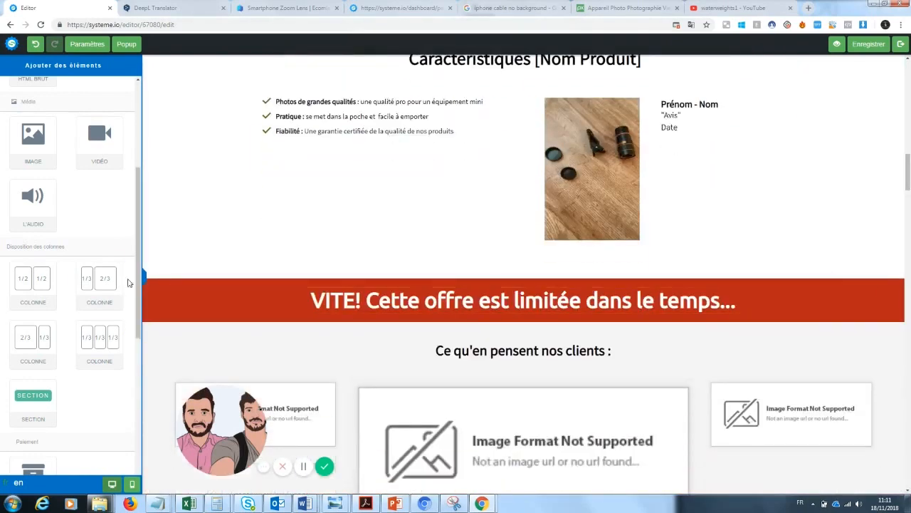
{"action": "left_click_drag", "start_coordinate": [100, 284], "coordinate": [431, 257]}
Put an image block in the new row's left column with the lens kit photo
{"action": "left_click_drag", "start_coordinate": [33, 138], "coordinate": [349, 277]}
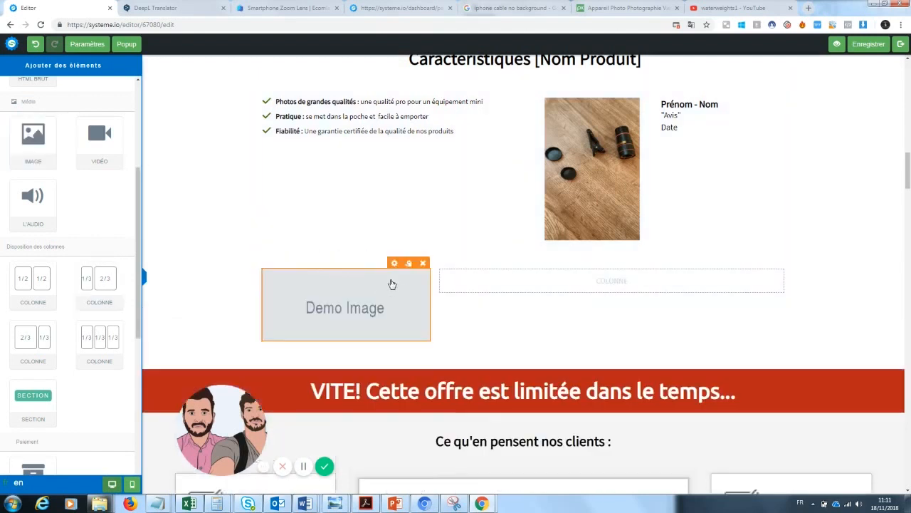
{"action": "left_click", "coordinate": [380, 307]}
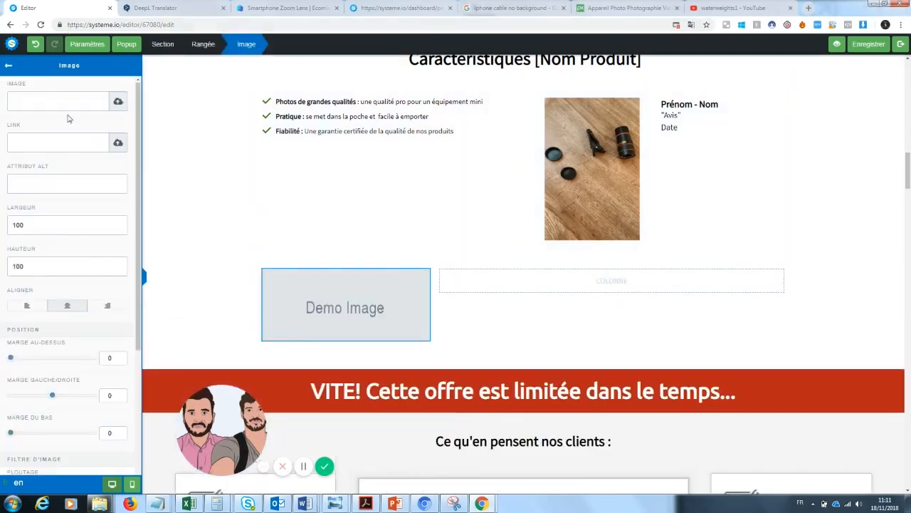
{"action": "left_click", "coordinate": [118, 101]}
{"action": "left_click", "coordinate": [464, 212]}
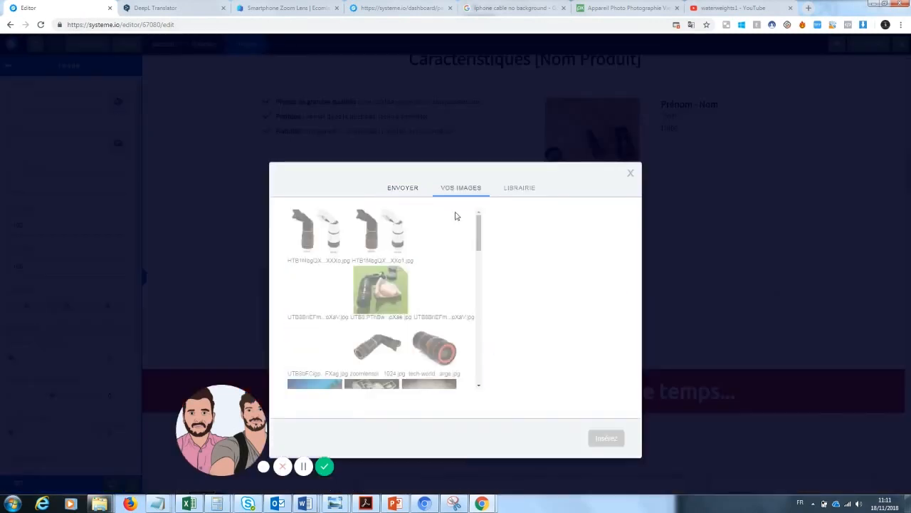
{"action": "left_click", "coordinate": [434, 283]}
{"action": "left_click", "coordinate": [596, 435]}
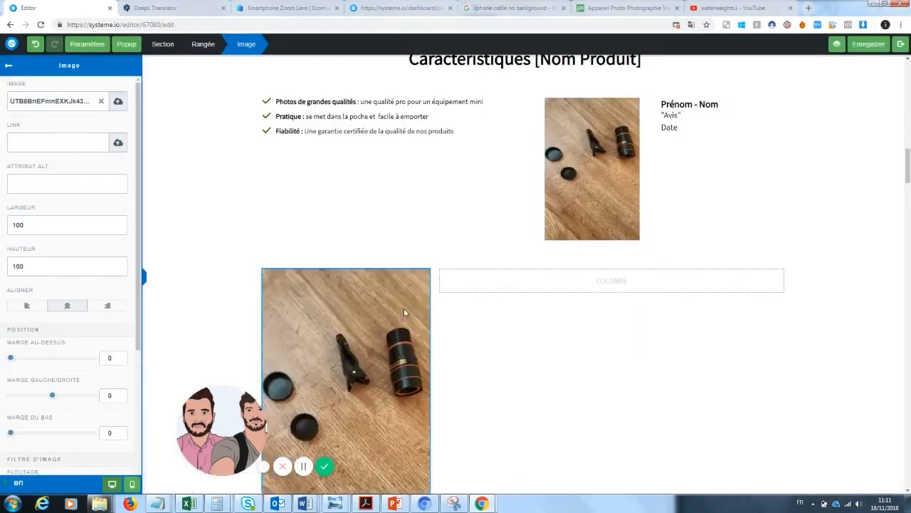
{"action": "left_click", "coordinate": [298, 278]}
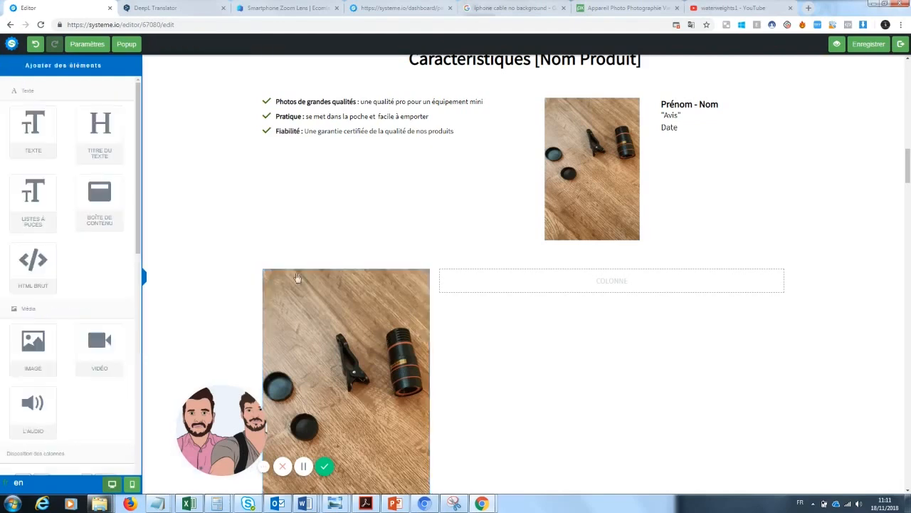
Swap in the green-mat lens photo and add a Texte block to the empty column
{"action": "left_click", "coordinate": [361, 328]}
{"action": "left_click", "coordinate": [102, 104]}
{"action": "left_click", "coordinate": [118, 101]}
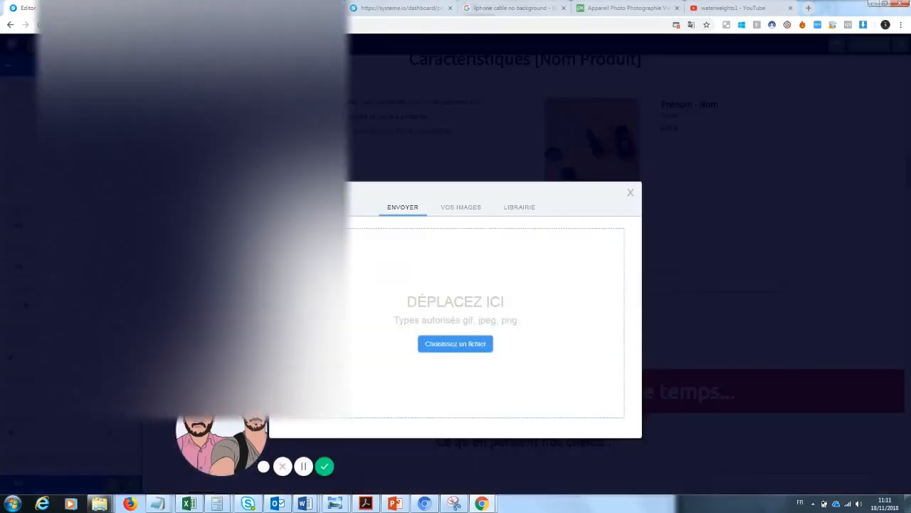
{"action": "left_click", "coordinate": [478, 345]}
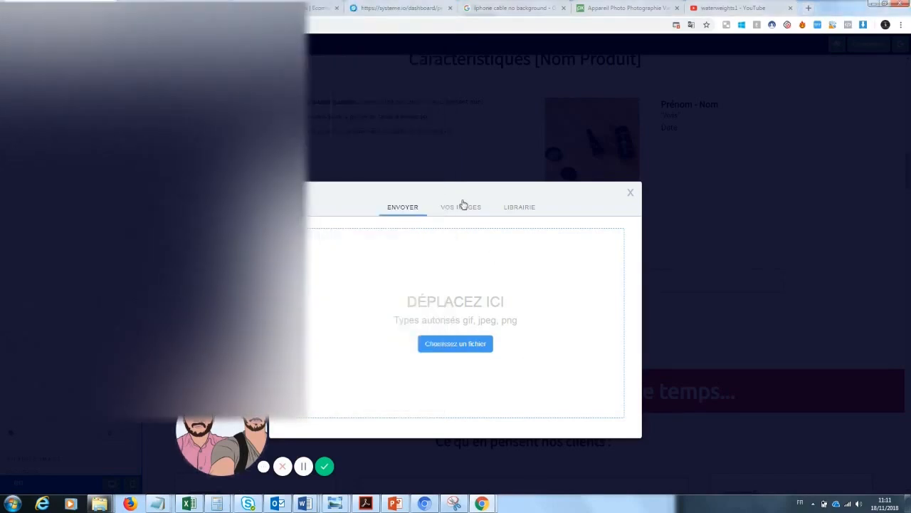
{"action": "left_click", "coordinate": [463, 206]}
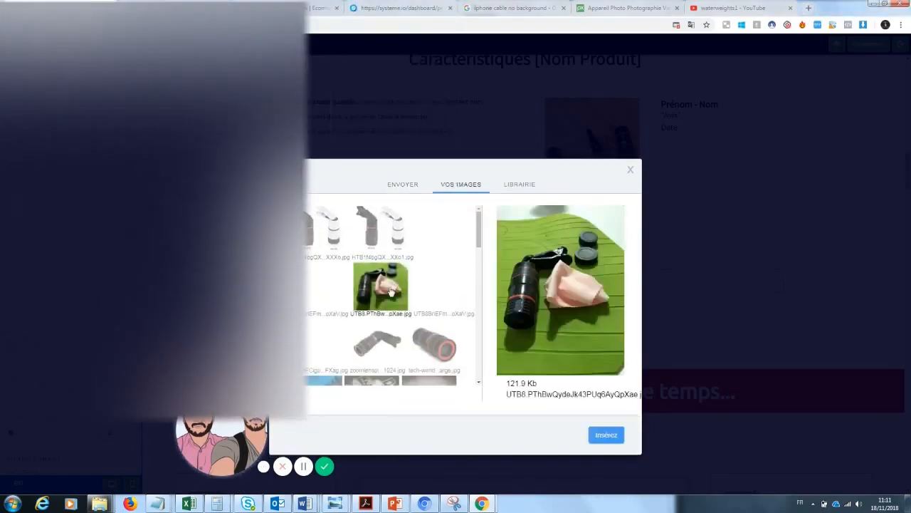
{"action": "left_click", "coordinate": [602, 434]}
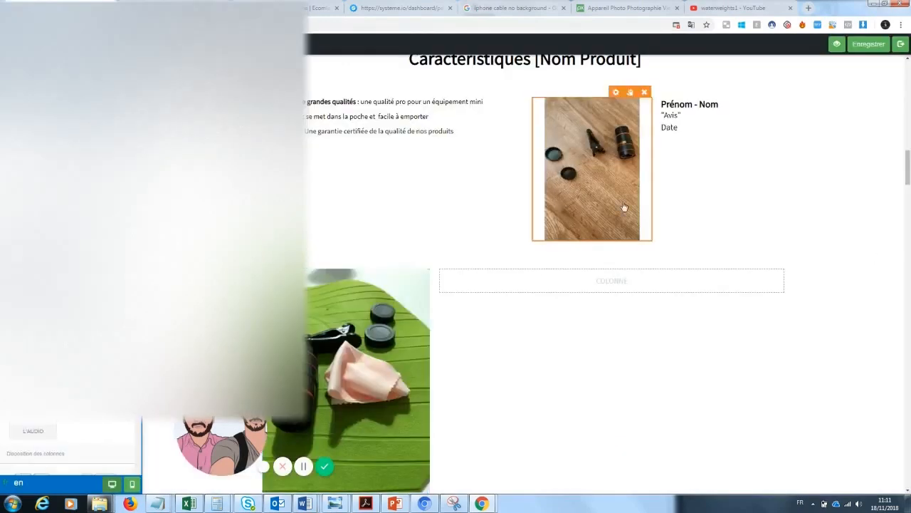
{"action": "left_click", "coordinate": [590, 289]}
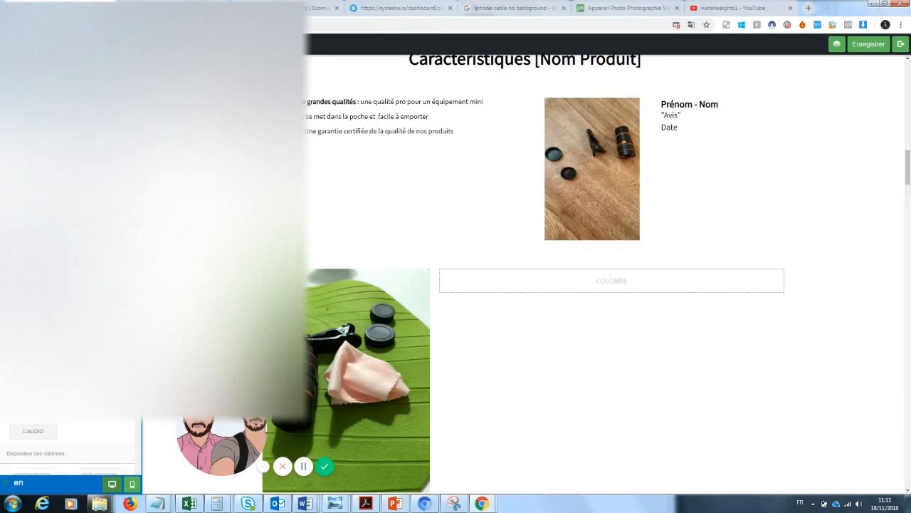
{"action": "left_click_drag", "start_coordinate": [50, 143], "coordinate": [586, 284]}
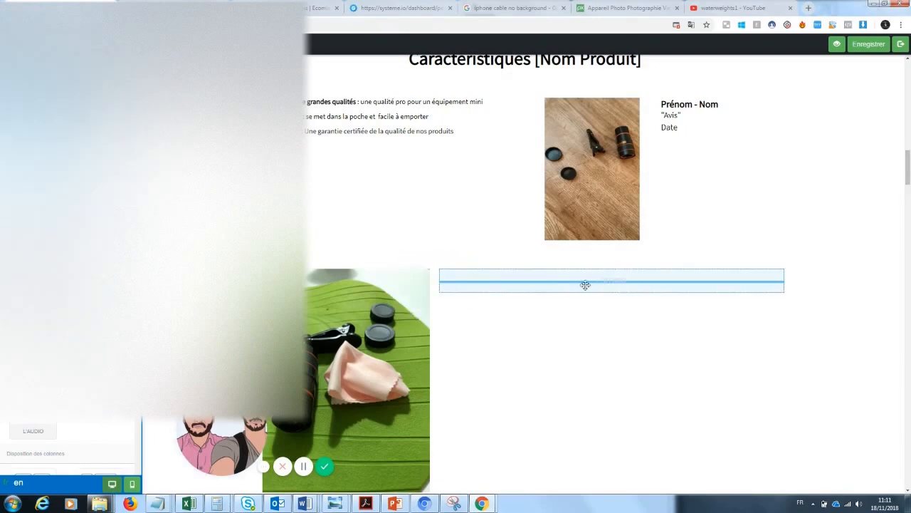
Replace the Prénom - Nom placeholder with the reviewer's name
{"action": "left_click", "coordinate": [690, 118]}
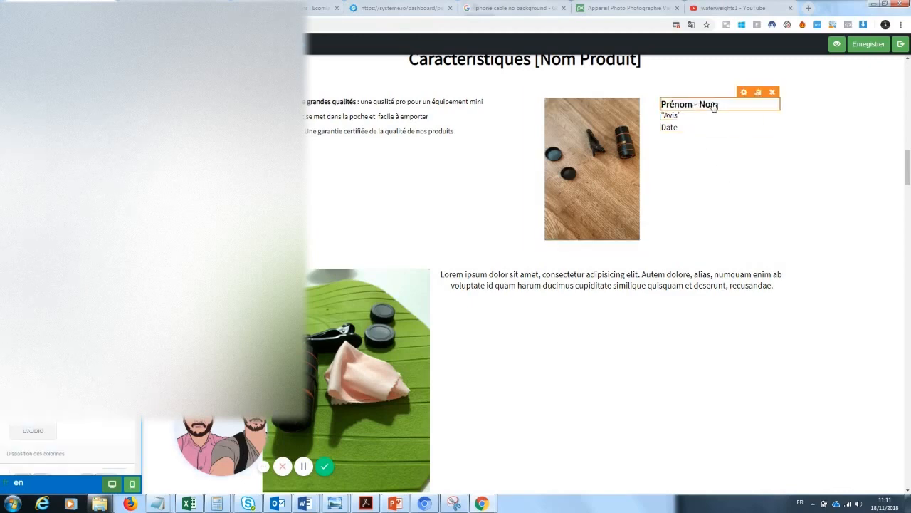
{"action": "left_click", "coordinate": [694, 104]}
{"action": "key", "text": "ctrl+a"}
{"action": "type", "text": "Ja"}
{"action": "key", "text": "BackSpace"}
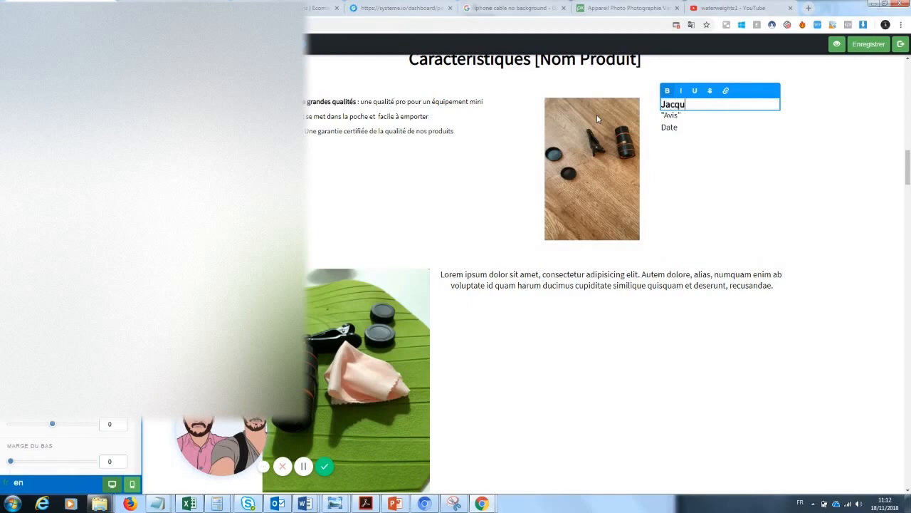
{"action": "left_click", "coordinate": [680, 121]}
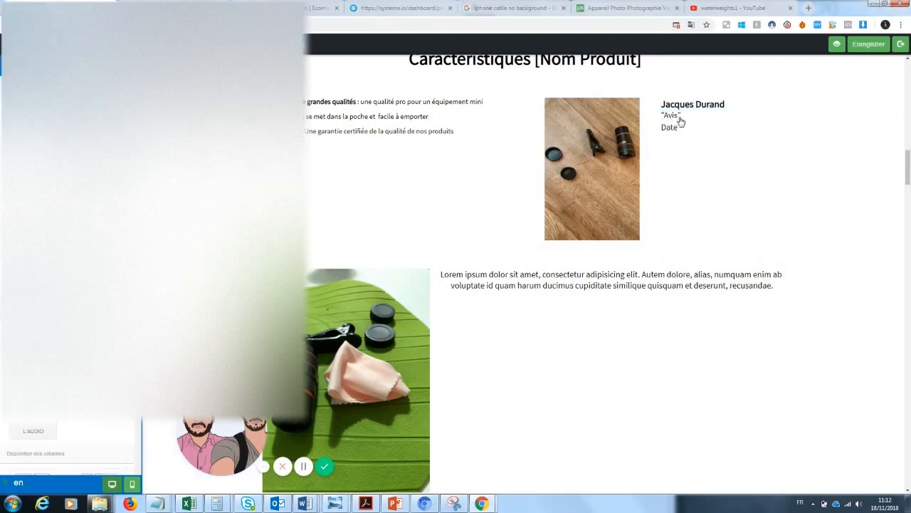
Change the review to 'Produit arrivé sans emcombre, je suis très satisfait.' with bottom margin 35
{"action": "left_click", "coordinate": [683, 121]}
{"action": "left_click_drag", "start_coordinate": [682, 116], "coordinate": [662, 116]}
{"action": "type", "text": "Produit arrivé sans e"}
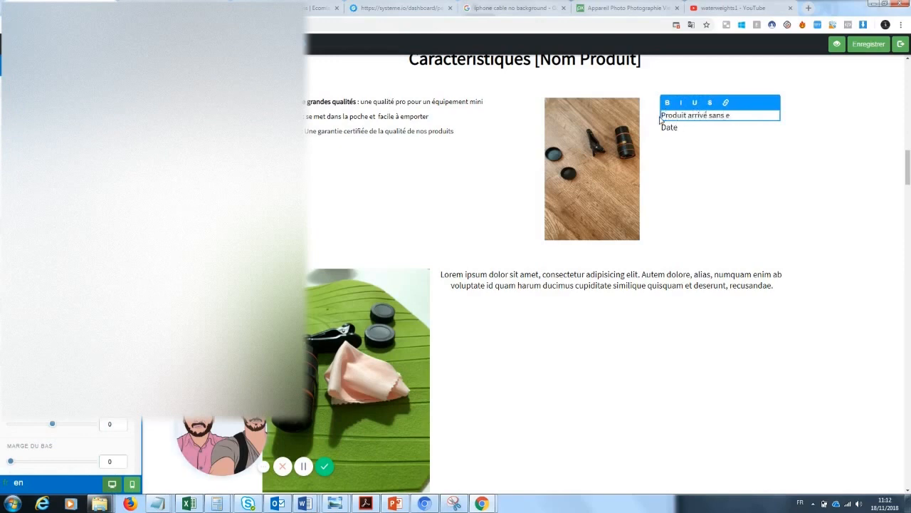
{"action": "type", "text": "mcombre, je suis très satisfait."}
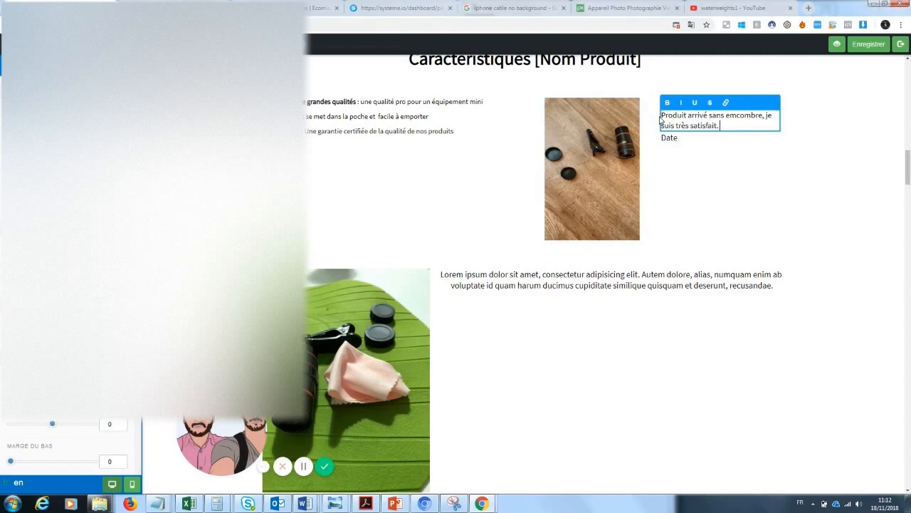
{"action": "left_click", "coordinate": [683, 160]}
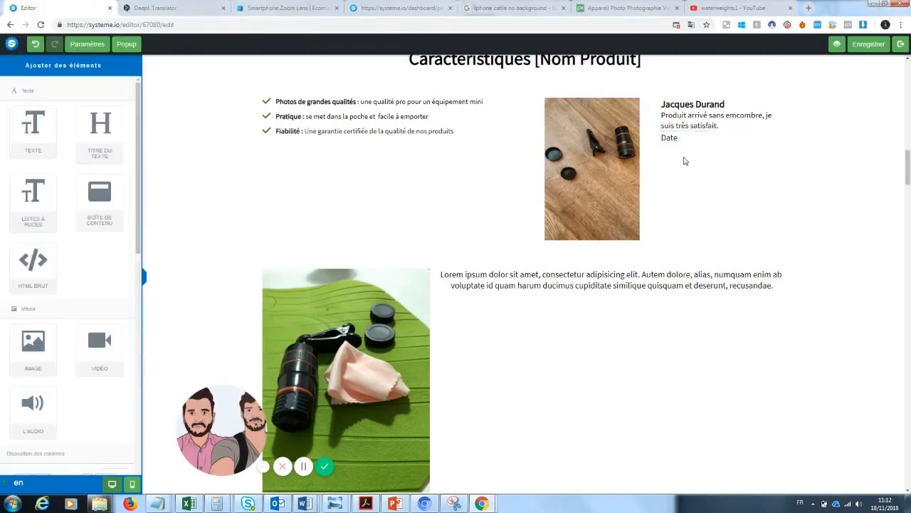
{"action": "left_click", "coordinate": [710, 124]}
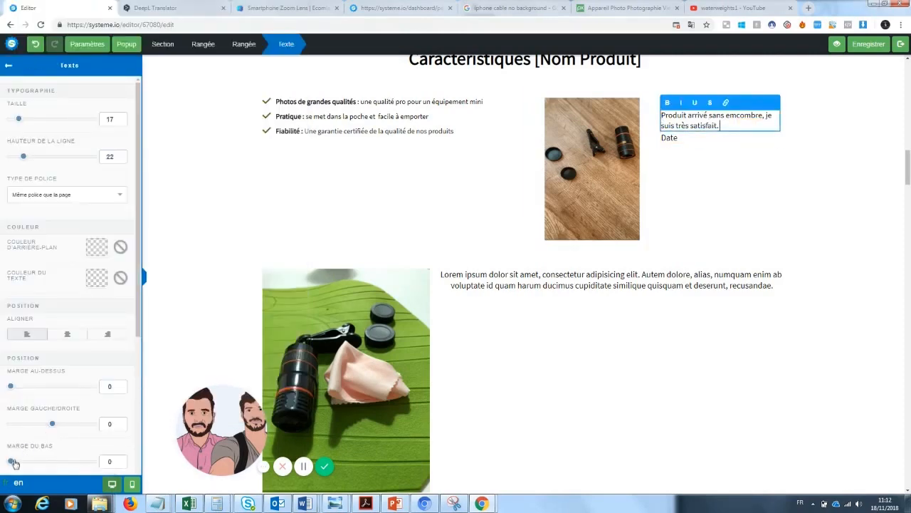
{"action": "left_click_drag", "start_coordinate": [21, 462], "coordinate": [25, 461]}
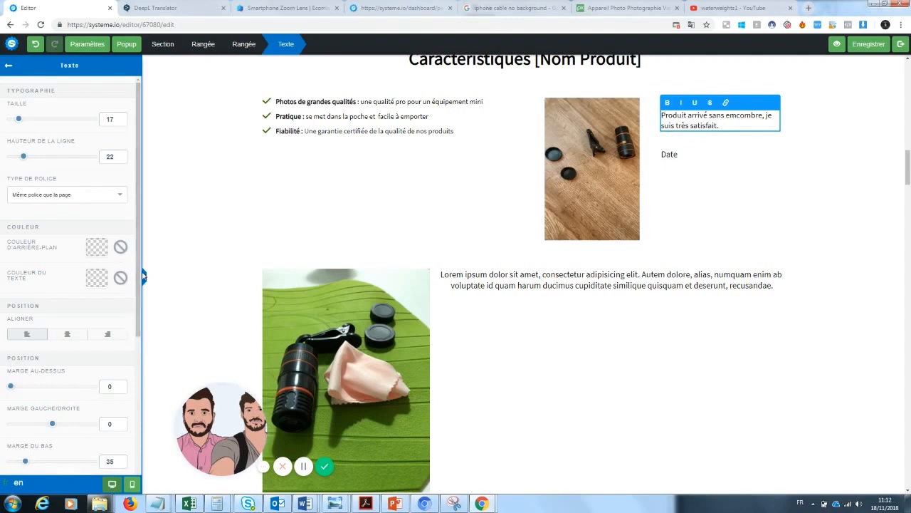
{"action": "scroll", "coordinate": [138, 310], "scroll_direction": "down", "scroll_amount": 1}
{"action": "scroll", "coordinate": [137, 310], "scroll_direction": "down", "scroll_amount": 1}
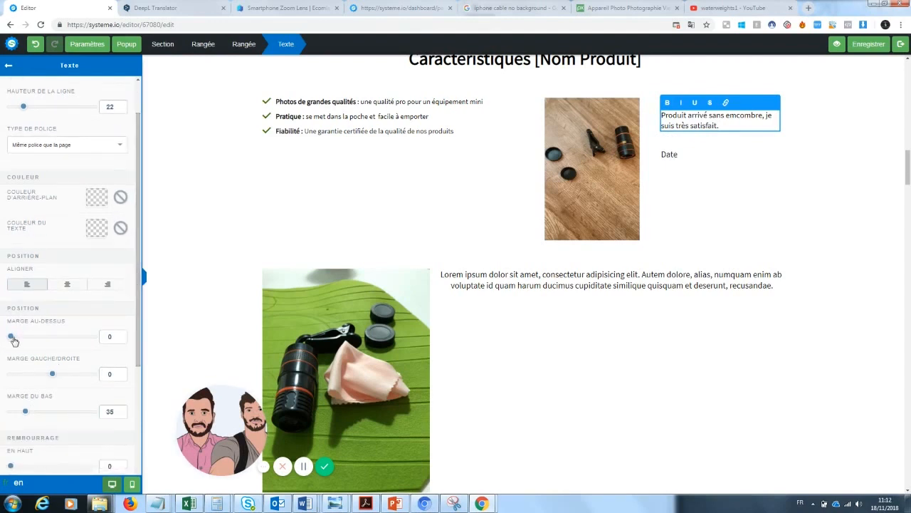
{"action": "left_click", "coordinate": [777, 183]}
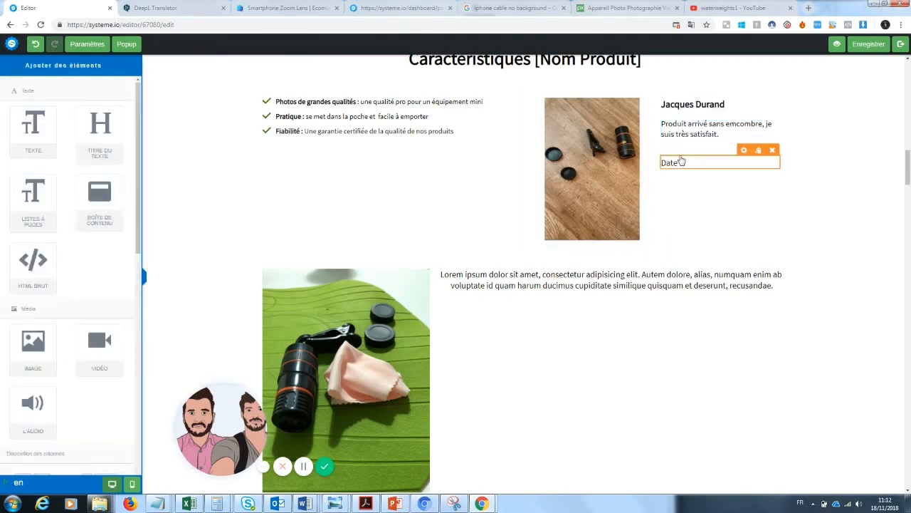
Replace the Date placeholder with '12 juin 2018'
{"action": "left_click", "coordinate": [682, 164]}
{"action": "left_click_drag", "start_coordinate": [681, 164], "coordinate": [651, 169]}
{"action": "key", "text": "BackSpace"}
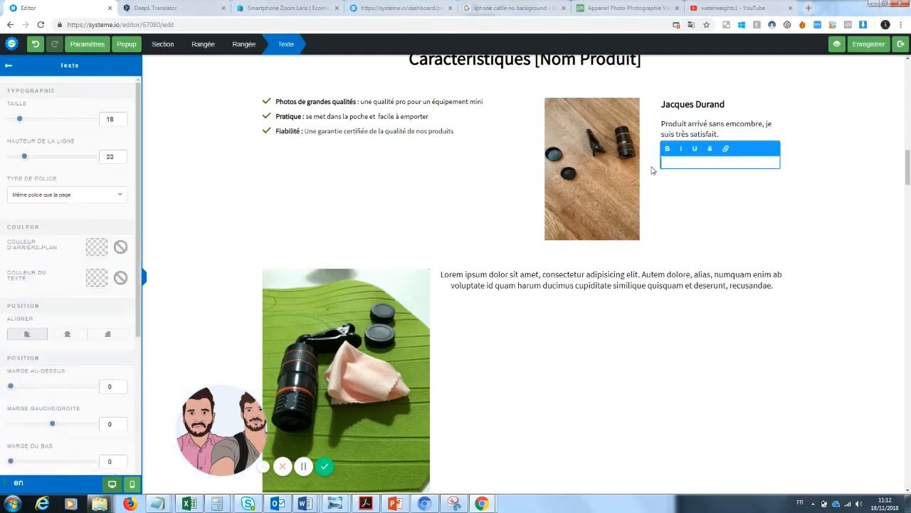
{"action": "left_click", "coordinate": [707, 193]}
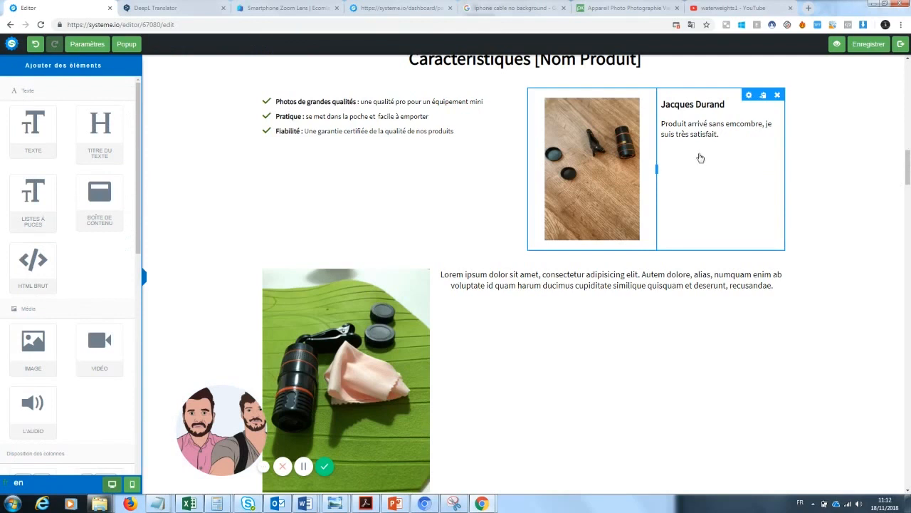
{"action": "left_click", "coordinate": [694, 167]}
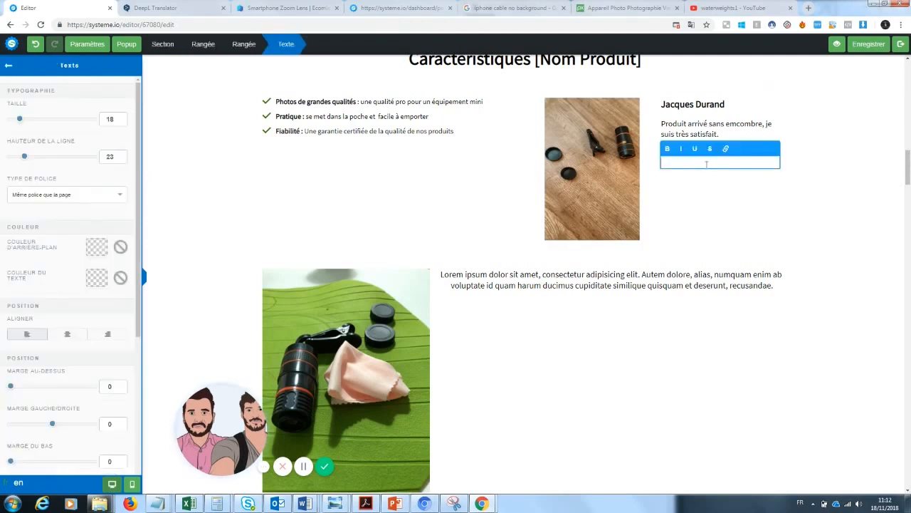
{"action": "type", "text": "12 juin 208"}
{"action": "left_click", "coordinate": [709, 192]}
{"action": "scroll", "coordinate": [875, 185], "scroll_direction": "up", "scroll_amount": 3}
{"action": "scroll", "coordinate": [524, 234], "scroll_direction": "down", "scroll_amount": 1}
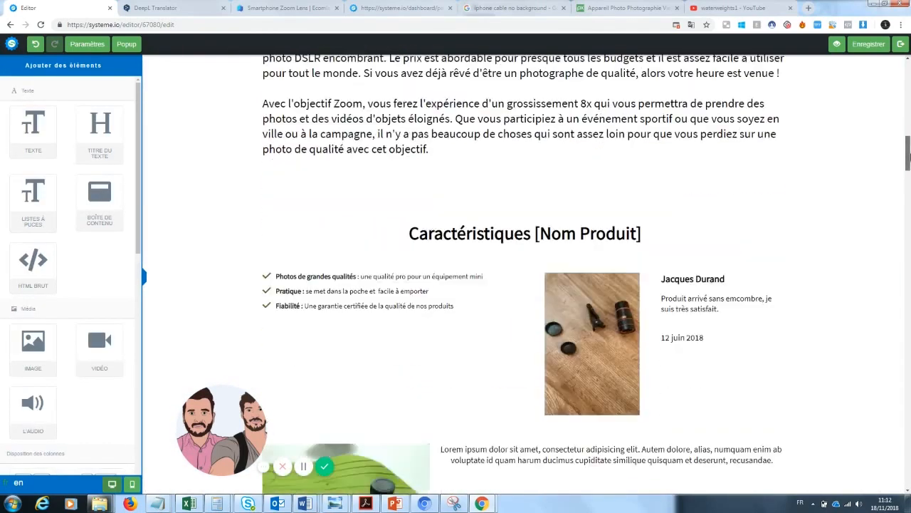
Rewrite the heading as 'Pourquoi notre zoom Photo va changer votre manière de prendre des photos ?'
{"action": "left_click", "coordinate": [527, 234]}
{"action": "left_click_drag", "start_coordinate": [642, 234], "coordinate": [396, 227]}
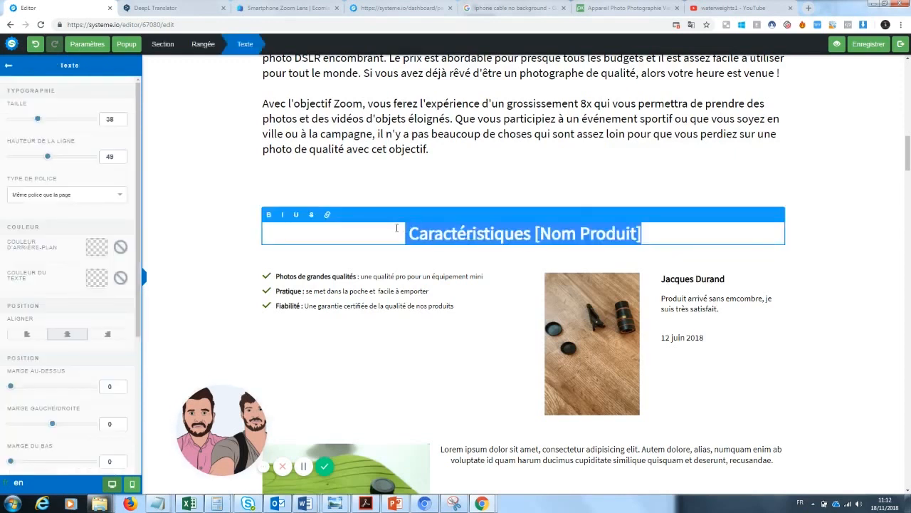
{"action": "type", "text": "Pourquoi le"}
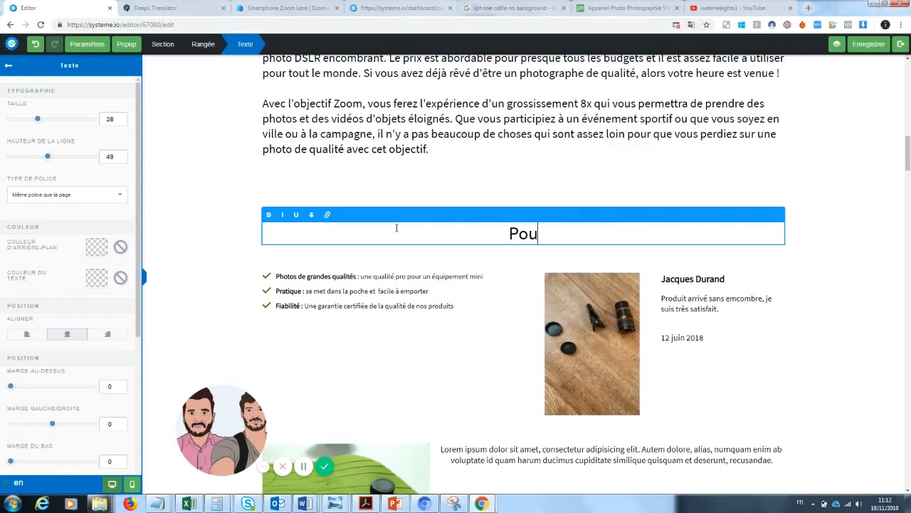
{"action": "key", "text": "BackSpace"}
{"action": "key", "text": "BackSpace"}
{"action": "type", "text": "e zoom"}
{"action": "key", "text": "BackSpace"}
{"action": "key", "text": "BackSpace"}
{"action": "key", "text": "BackSpace"}
{"action": "key", "text": "BackSpace"}
{"action": "key", "text": "BackSpace"}
{"action": "key", "text": "BackSpace"}
{"action": "key", "text": "BackSpace"}
{"action": "type", "text": "notre zoom Photo va "}
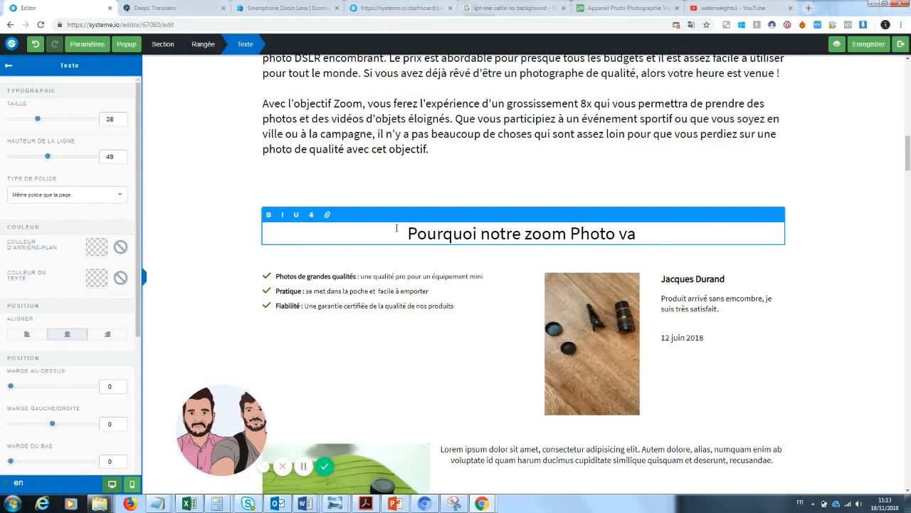
{"action": "type", "text": "cha"}
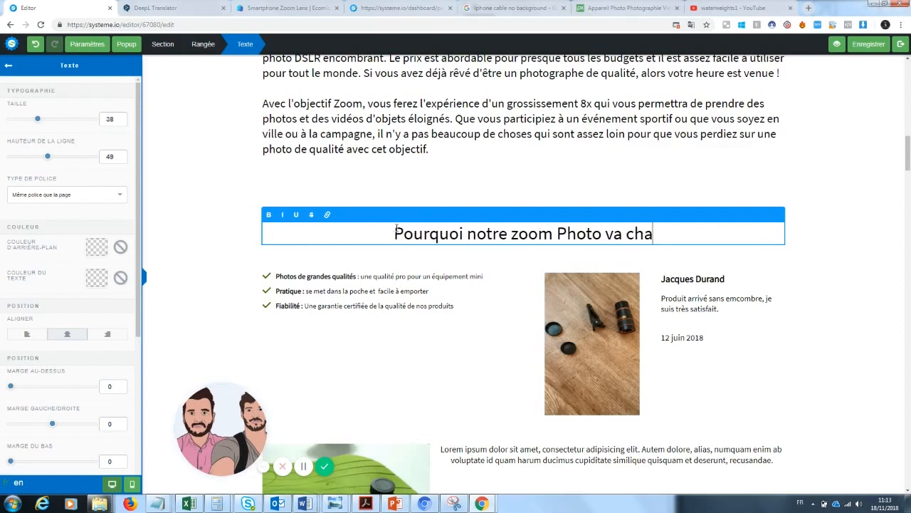
{"action": "type", "text": "nger votre man"}
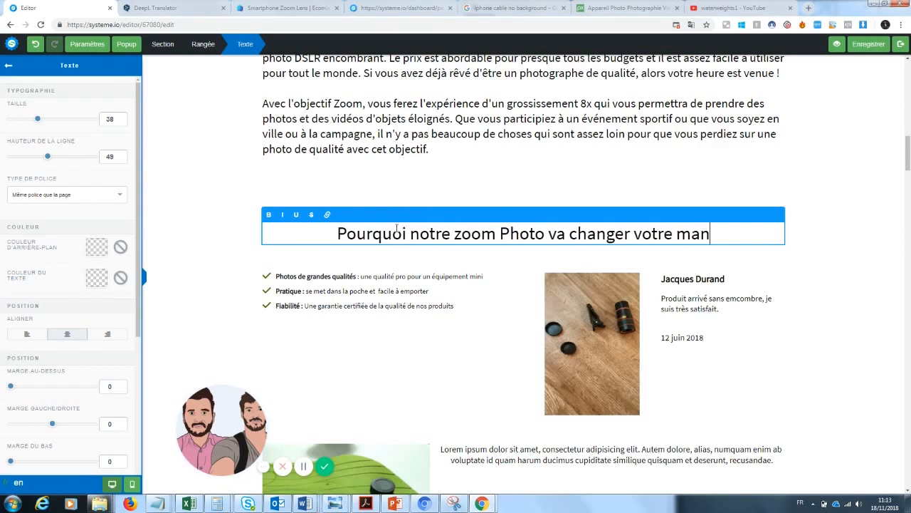
{"action": "type", "text": "ière de prendre"}
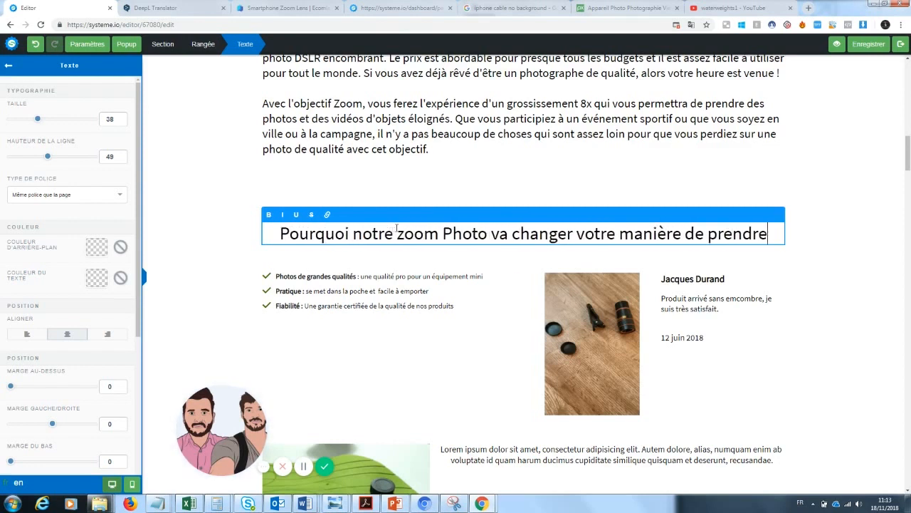
{"action": "type", "text": " de sphotos ?"}
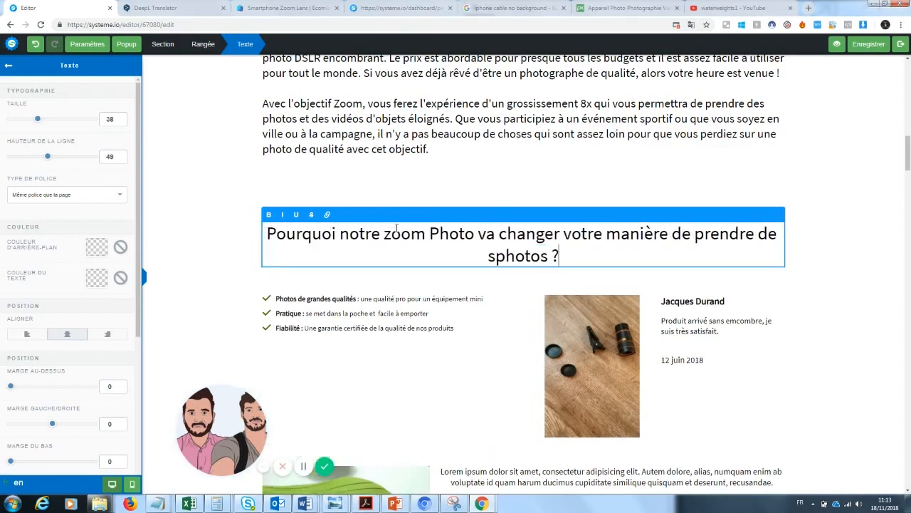
{"action": "left_click", "coordinate": [494, 258]}
{"action": "key", "text": "BackSpace"}
{"action": "key", "text": "BackSpace"}
{"action": "type", "text": "s"}
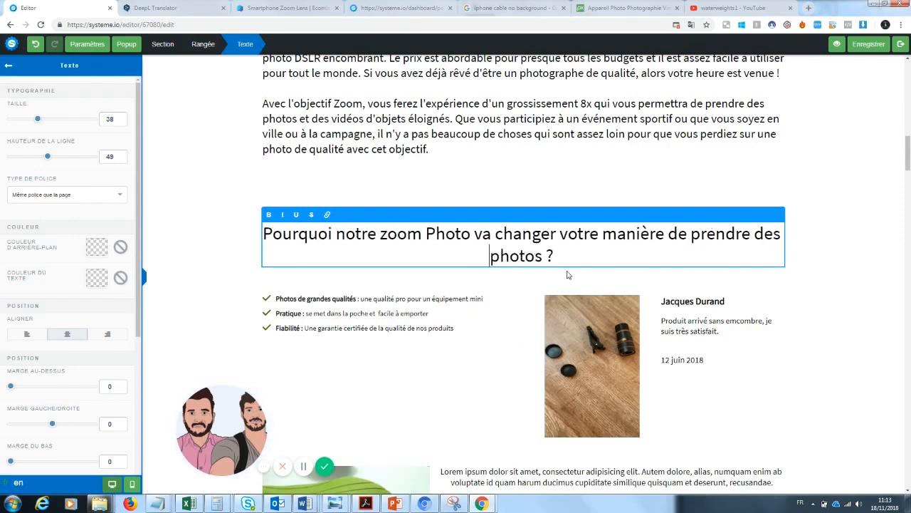
Remove the line break before 'votre' so the heading flows, and underline 'changer'
{"action": "left_click_drag", "start_coordinate": [573, 259], "coordinate": [252, 249]}
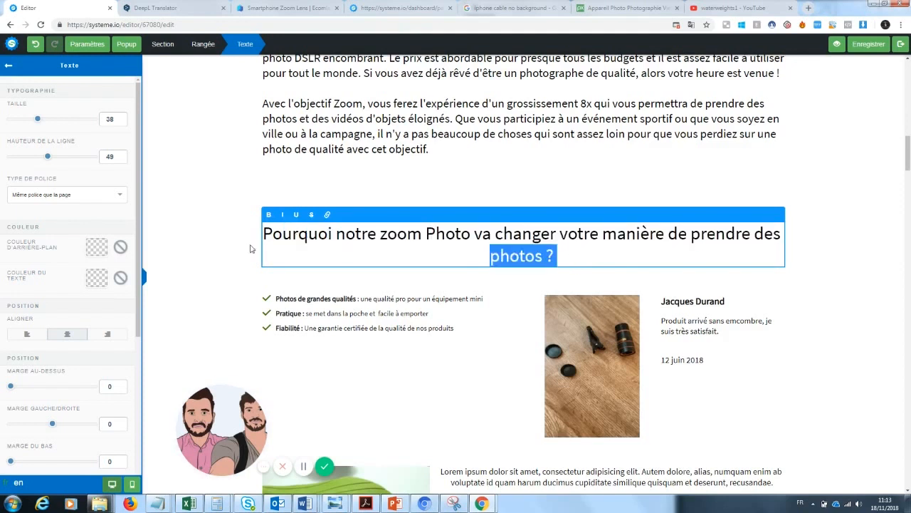
{"action": "left_click", "coordinate": [564, 258]}
{"action": "left_click", "coordinate": [562, 256]}
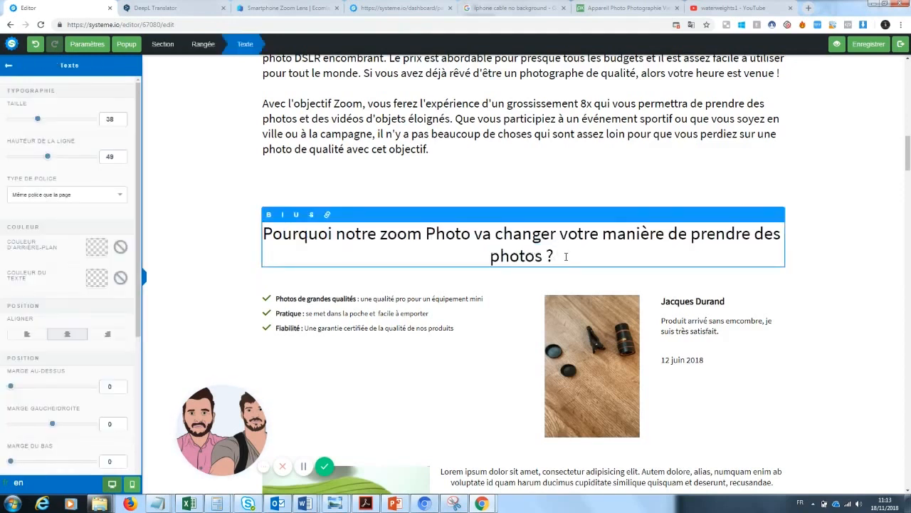
{"action": "key", "text": "Return"}
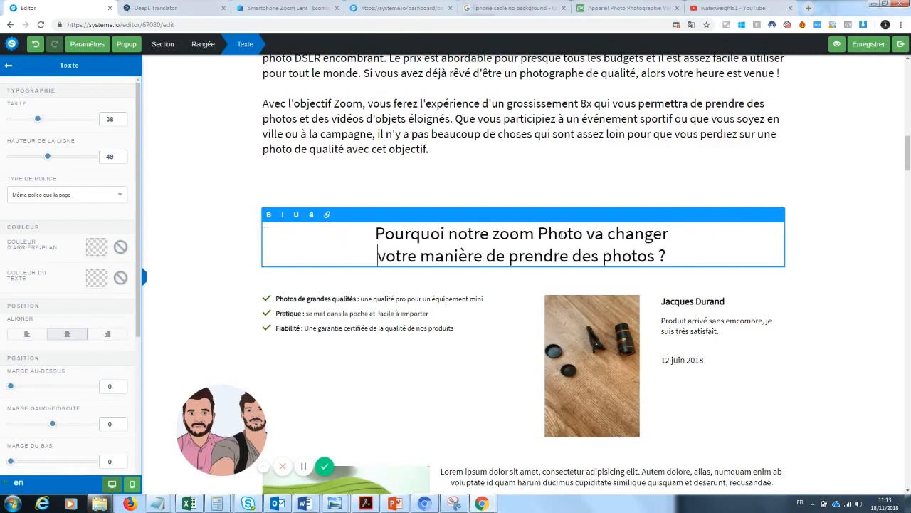
{"action": "left_click", "coordinate": [798, 262]}
{"action": "left_click", "coordinate": [669, 254]}
{"action": "left_click_drag", "start_coordinate": [671, 255], "coordinate": [361, 235]}
{"action": "left_click", "coordinate": [381, 256]}
{"action": "key", "text": "BackSpace"}
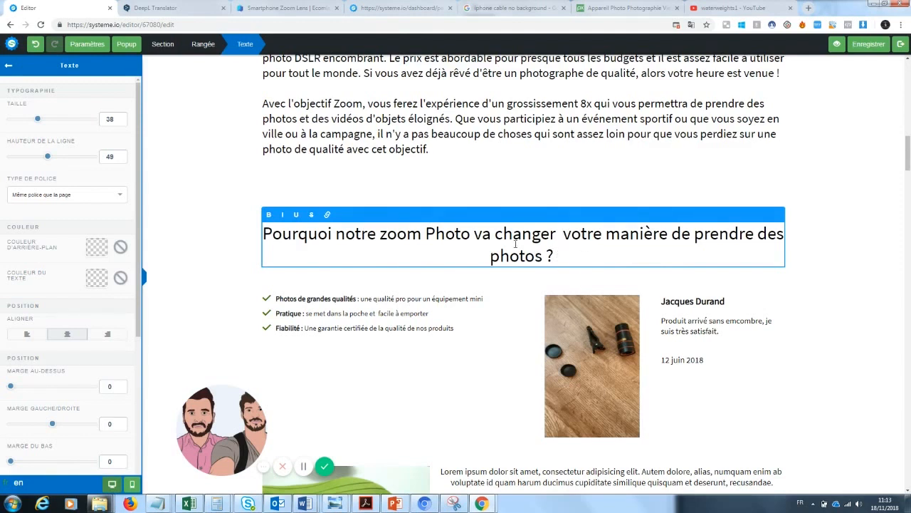
{"action": "left_click_drag", "start_coordinate": [554, 233], "coordinate": [470, 234]}
{"action": "left_click_drag", "start_coordinate": [557, 233], "coordinate": [497, 240]}
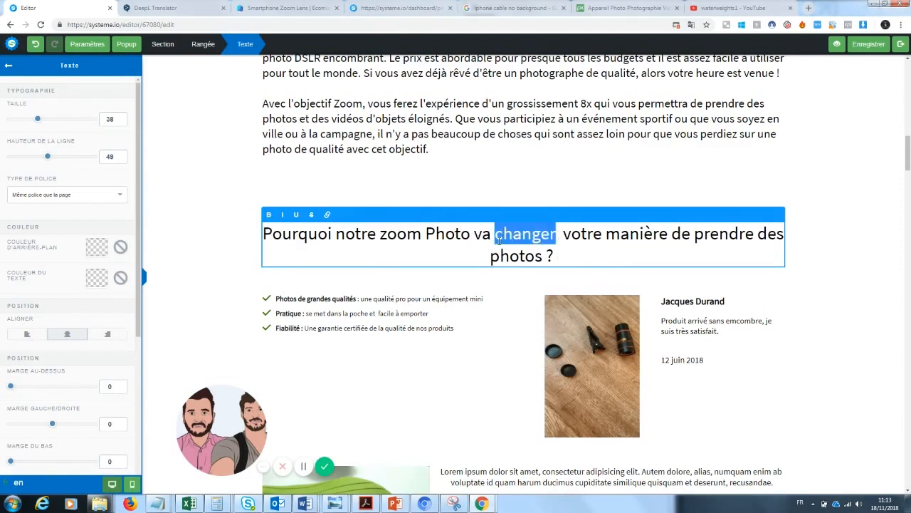
{"action": "left_click", "coordinate": [296, 215]}
Exit the heading and scroll down to the 'Ce qu'en pensent nos clients' reviews section
{"action": "left_click", "coordinate": [805, 136]}
{"action": "scroll", "coordinate": [805, 136], "scroll_direction": "down", "scroll_amount": 5}
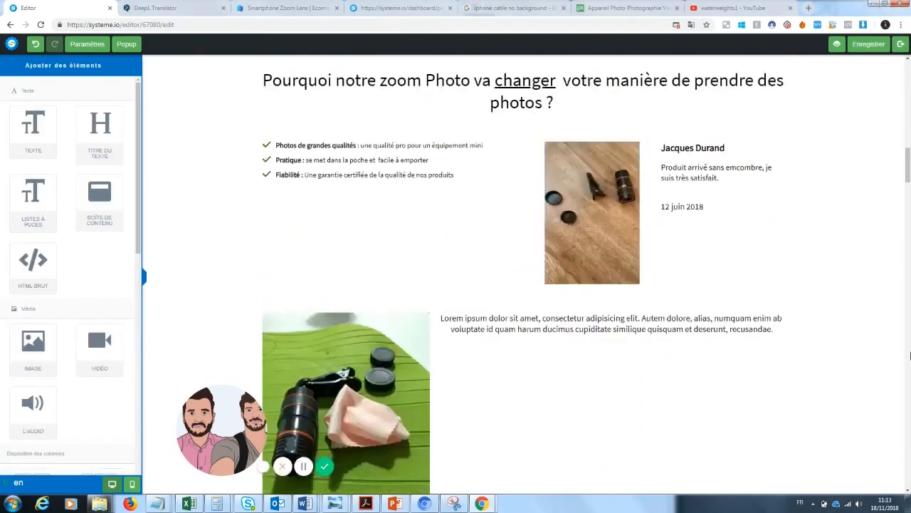
{"action": "mouse_move", "coordinate": [909, 170]}
{"action": "left_mouse_down"}
{"action": "mouse_move", "coordinate": [910, 66]}
{"action": "mouse_move", "coordinate": [906, 163]}
{"action": "left_mouse_up"}
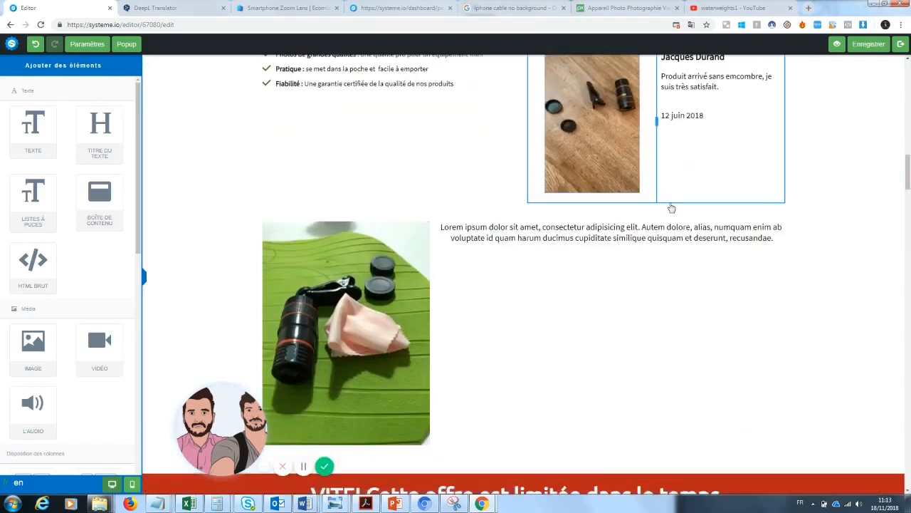
{"action": "left_click_drag", "start_coordinate": [907, 173], "coordinate": [907, 206]}
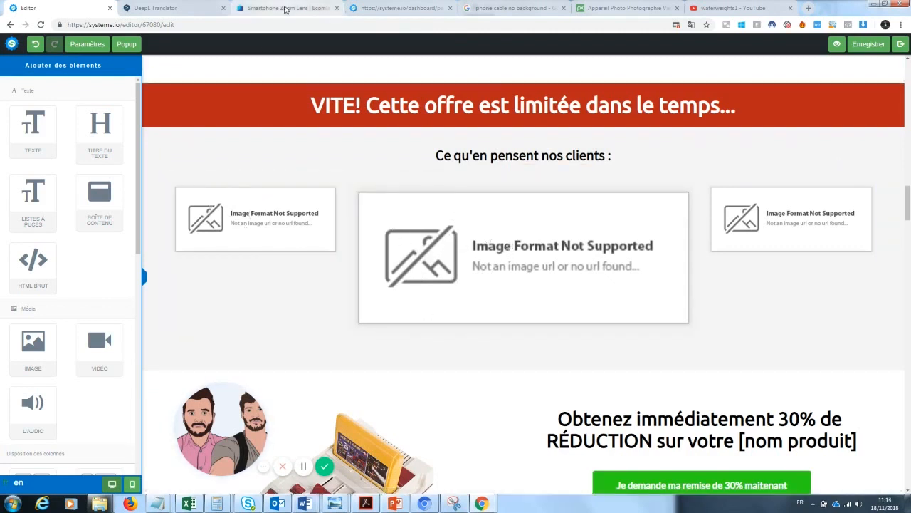
Open the lens's store page (GiftBite Nano Zoom) from the Ecomlad tab, browse its reviews, then return to the editor
{"action": "left_click", "coordinate": [292, 7]}
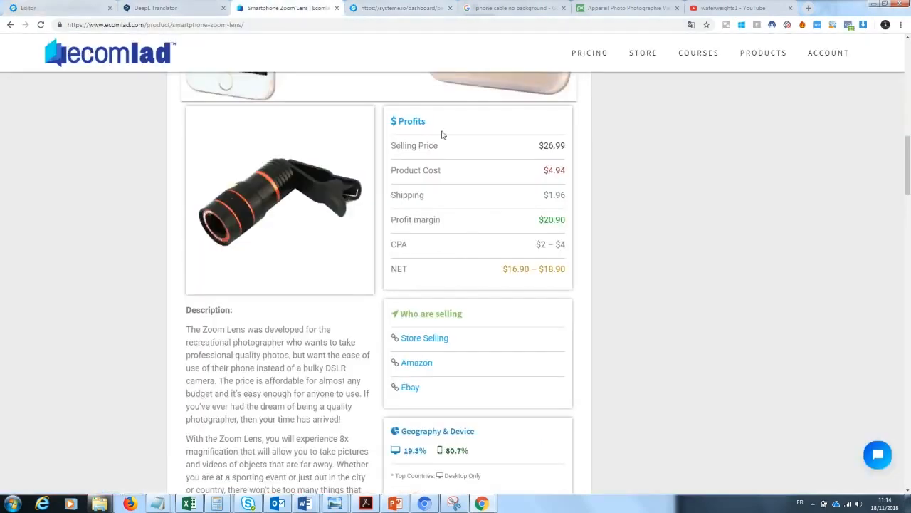
{"action": "left_click", "coordinate": [430, 340]}
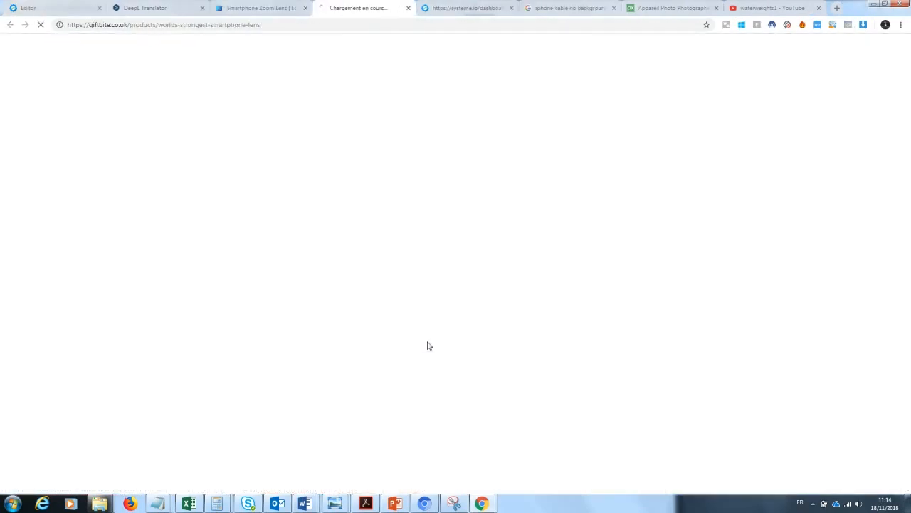
{"action": "left_click", "coordinate": [306, 8]}
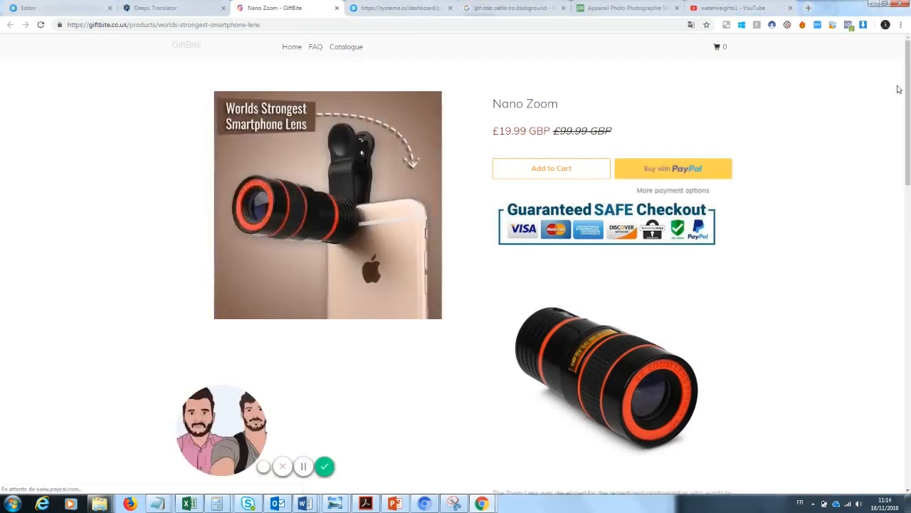
{"action": "scroll", "coordinate": [909, 299], "scroll_direction": "down", "scroll_amount": 10}
{"action": "left_click_drag", "start_coordinate": [910, 299], "coordinate": [910, 307]}
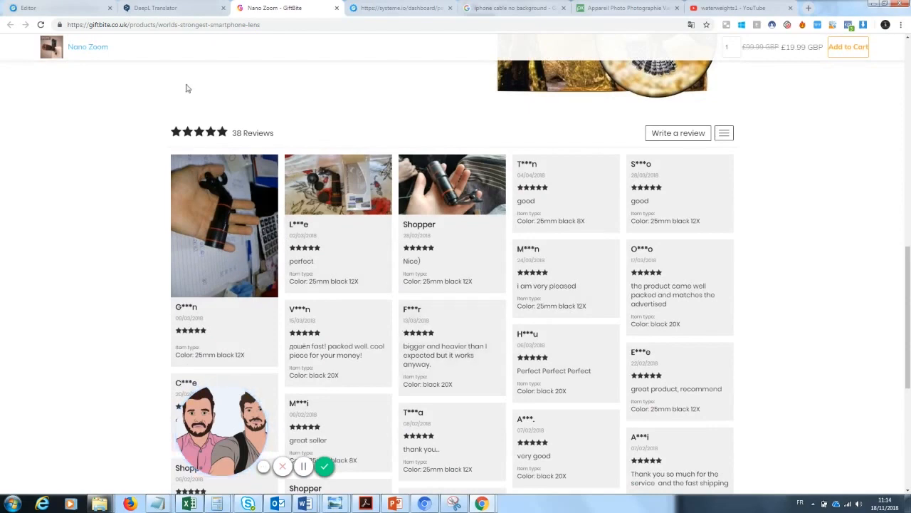
{"action": "left_click", "coordinate": [91, 5]}
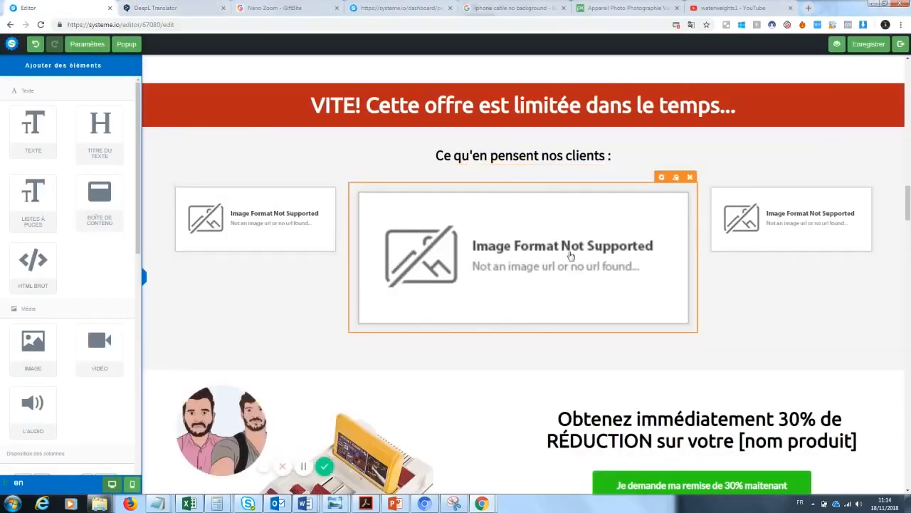
Replace [nom produit] with 'Zoom' in the 'Recevez votre' offer line
{"action": "left_click_drag", "start_coordinate": [908, 200], "coordinate": [909, 218]}
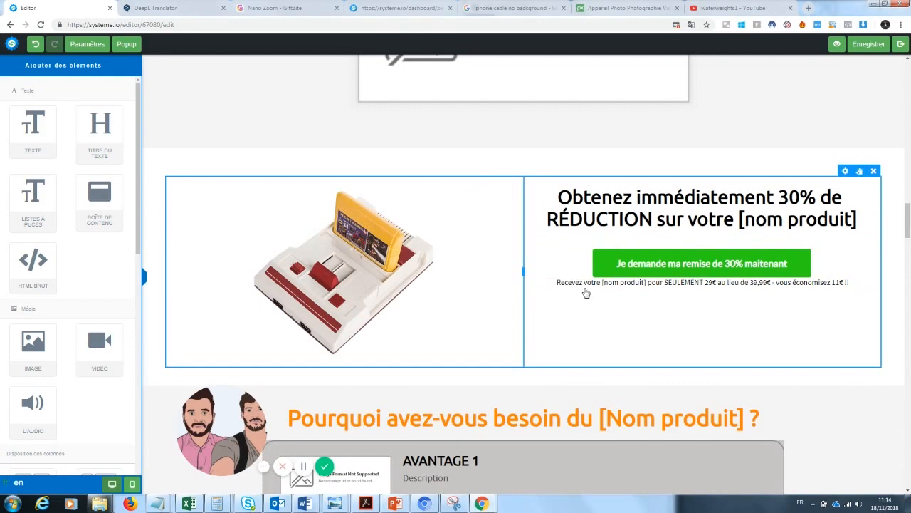
{"action": "left_click", "coordinate": [602, 283]}
{"action": "left_click_drag", "start_coordinate": [645, 283], "coordinate": [602, 283]}
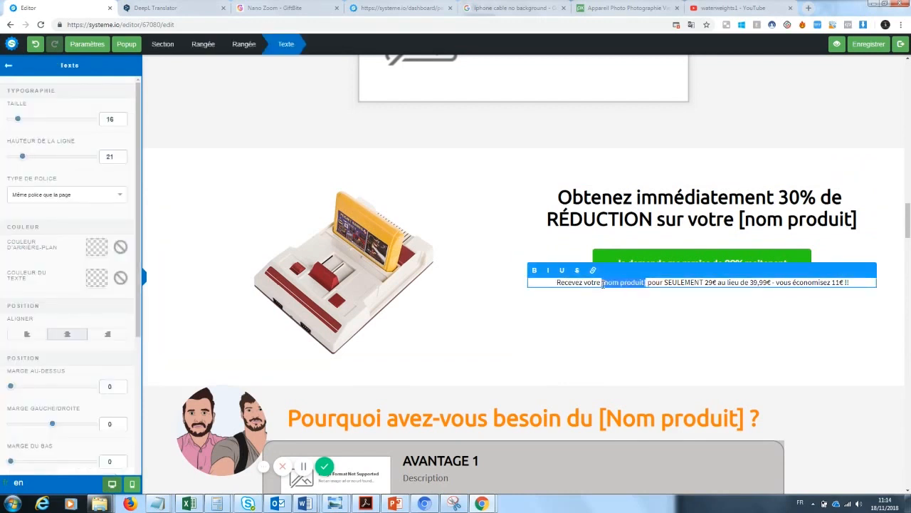
{"action": "type", "text": "Zoom"}
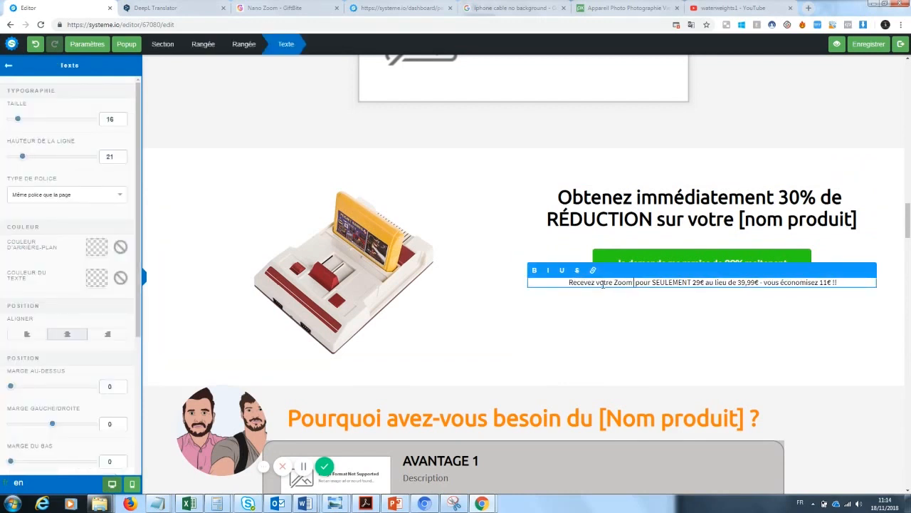
{"action": "left_click", "coordinate": [692, 304]}
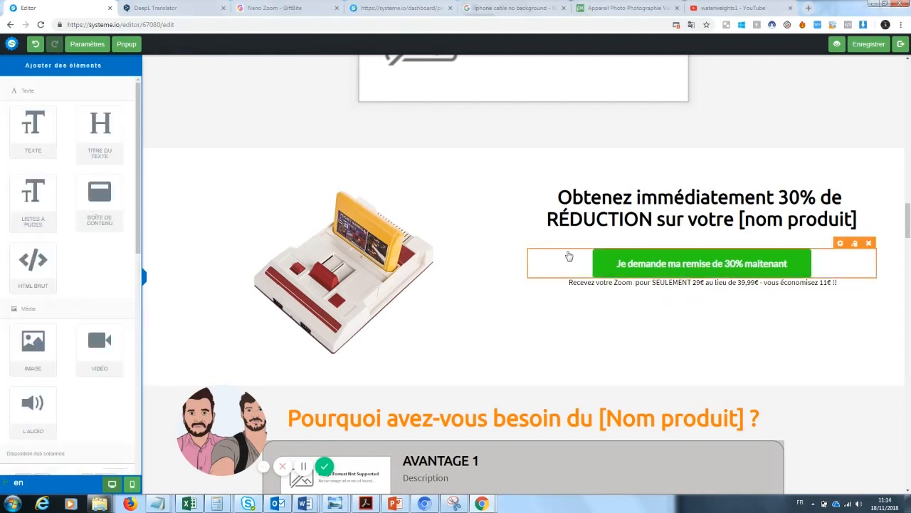
Change the price from 29€ to 20€ and the saving from 11€ to 19€
{"action": "left_click", "coordinate": [701, 283]}
{"action": "left_click", "coordinate": [701, 283]}
{"action": "key", "text": "BackSpace"}
{"action": "type", "text": "0"}
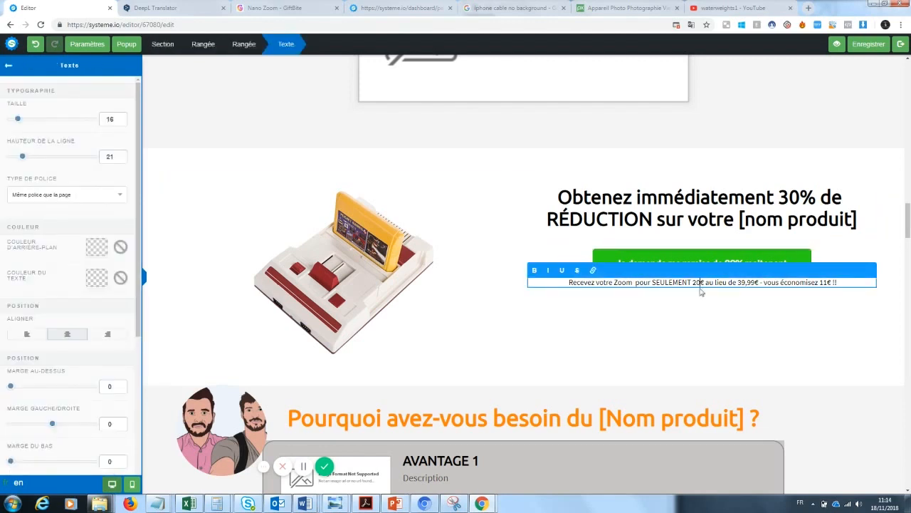
{"action": "left_click", "coordinate": [745, 294]}
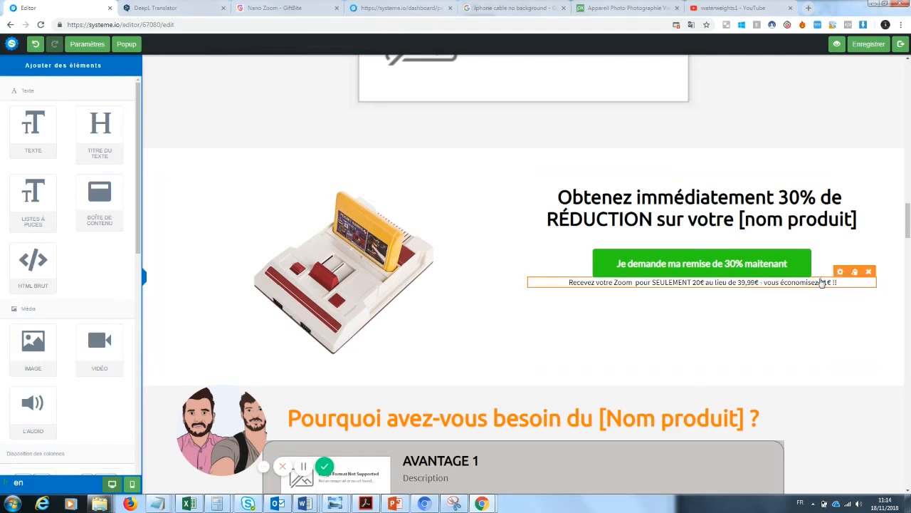
{"action": "left_click", "coordinate": [825, 282]}
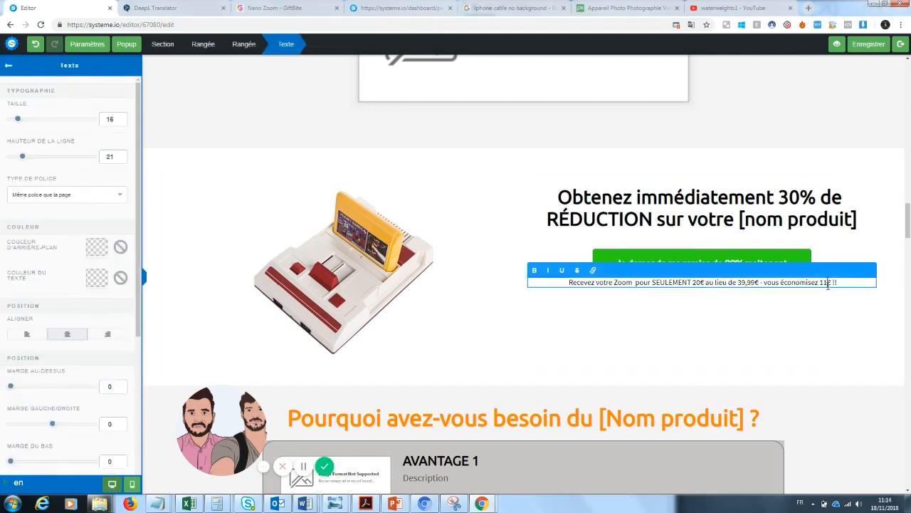
{"action": "key", "text": "BackSpace"}
{"action": "type", "text": "9"}
{"action": "left_click", "coordinate": [489, 242]}
Replace the console picture (tif.png) in the discount block with the black-and-orange lens photo
{"action": "left_click", "coordinate": [484, 183]}
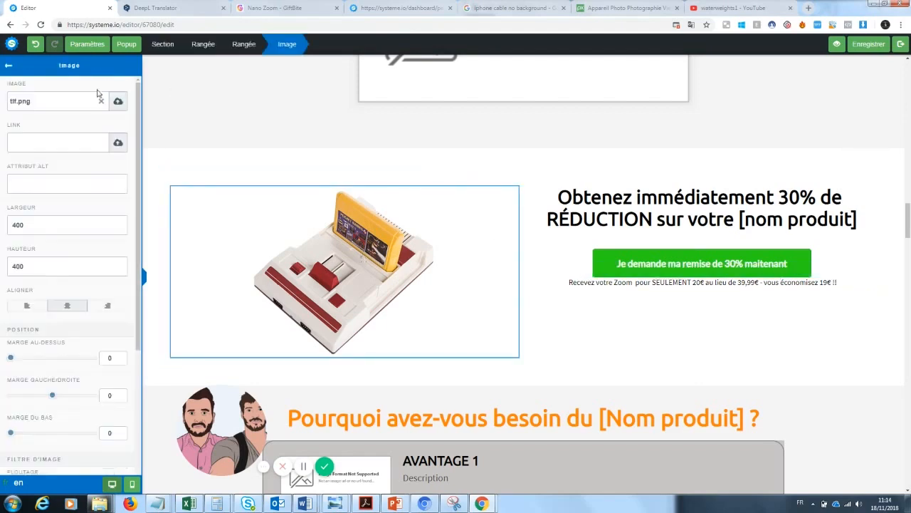
{"action": "left_click", "coordinate": [102, 102]}
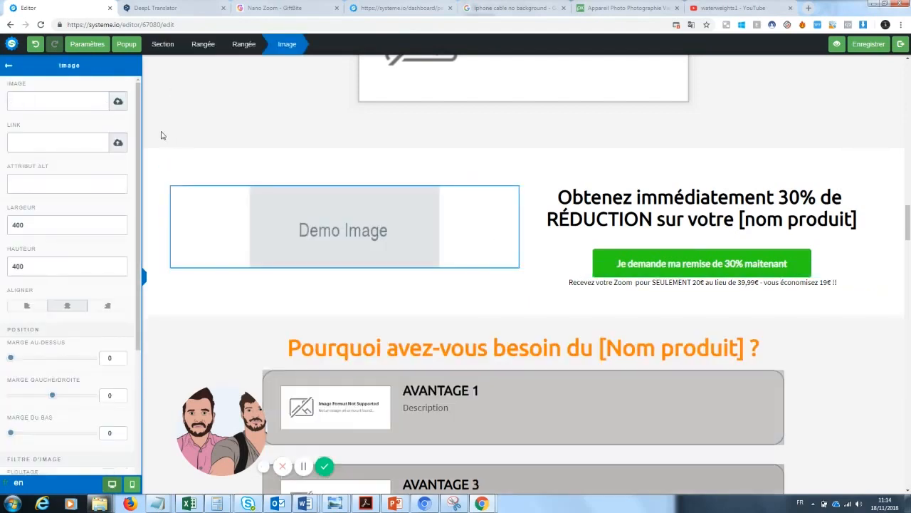
{"action": "left_click", "coordinate": [119, 101]}
{"action": "left_click", "coordinate": [461, 208]}
{"action": "left_click", "coordinate": [434, 347]}
{"action": "left_click", "coordinate": [605, 438]}
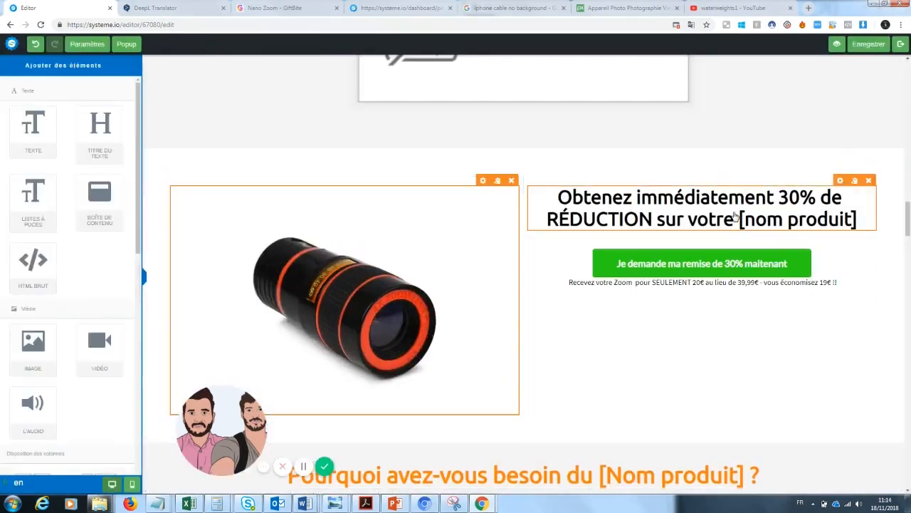
Replace [nom produit] in the 'Obtenez 30% de RÉDUCTION' heading with 'Zoom Téléphone'
{"action": "left_click", "coordinate": [846, 217]}
{"action": "left_click_drag", "start_coordinate": [857, 221], "coordinate": [740, 222]}
{"action": "type", "text": "Zoom "}
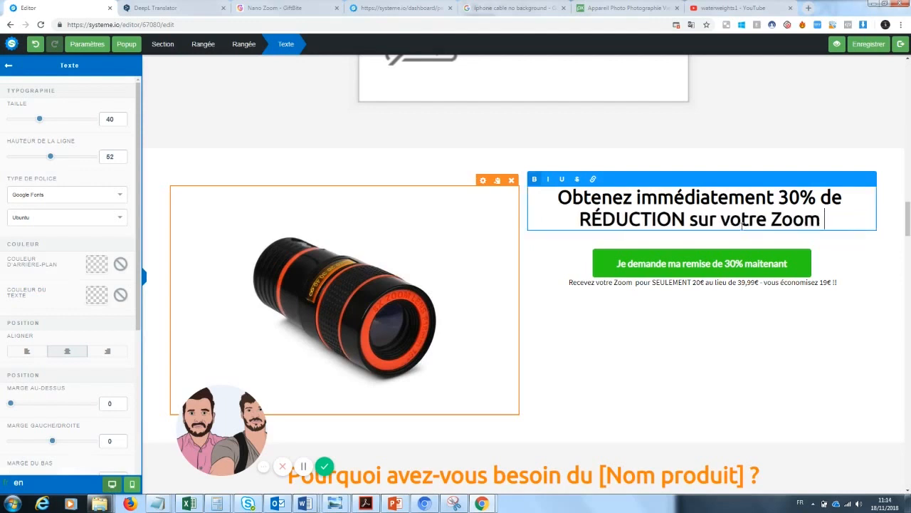
{"action": "type", "text": "Photo"}
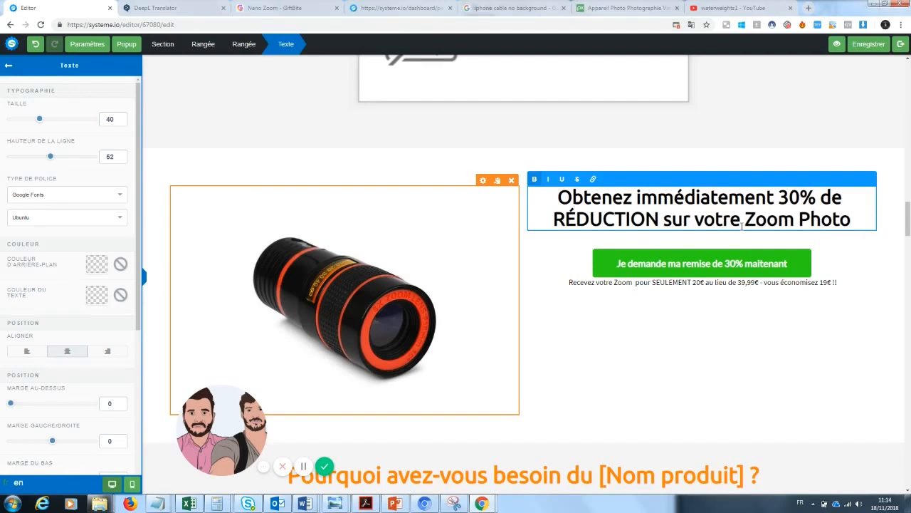
{"action": "mouse_move", "coordinate": [907, 210]}
{"action": "left_mouse_down"}
{"action": "mouse_move", "coordinate": [908, 67]}
{"action": "mouse_move", "coordinate": [908, 213]}
{"action": "left_mouse_up"}
{"action": "left_click_drag", "start_coordinate": [820, 247], "coordinate": [800, 247]}
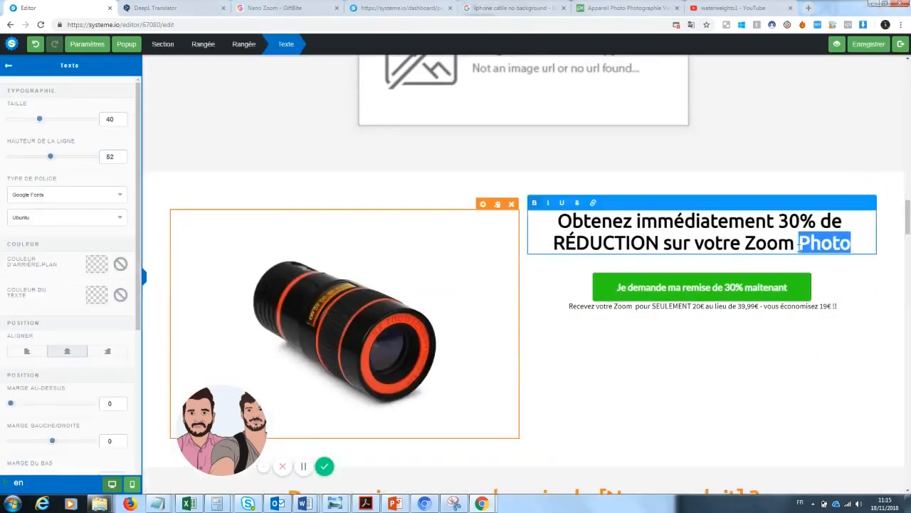
{"action": "type", "text": "Téléphone"}
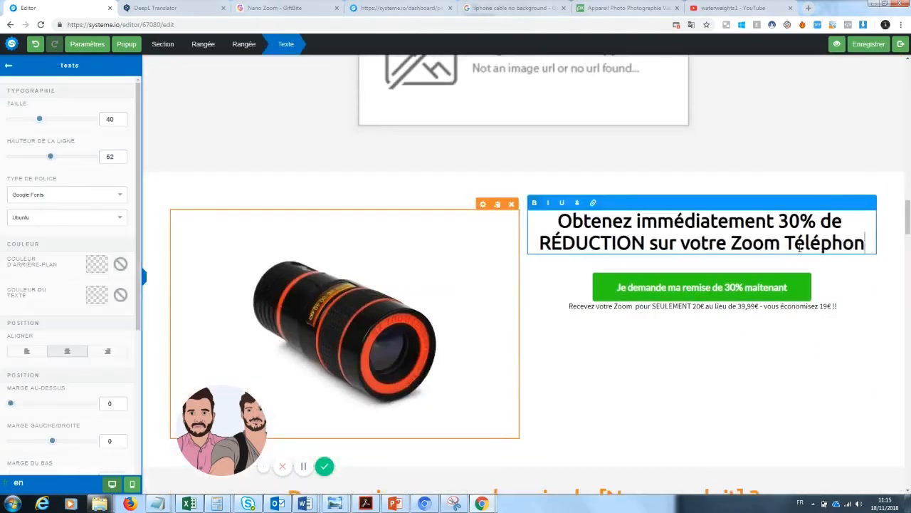
{"action": "left_click", "coordinate": [838, 173]}
{"action": "left_click_drag", "start_coordinate": [908, 217], "coordinate": [910, 75]}
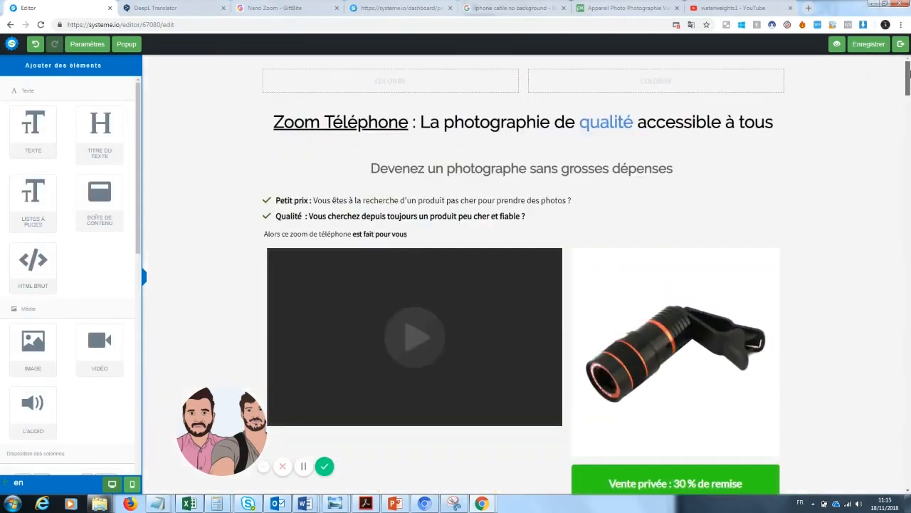
Change the top heading to 'Zoom' Pro : La photographie de qualité accessible à tous' by replacing 'Téléphone'
{"action": "left_click", "coordinate": [409, 123]}
{"action": "left_click_drag", "start_coordinate": [409, 123], "coordinate": [327, 122]}
{"action": "key", "text": "BackSpace"}
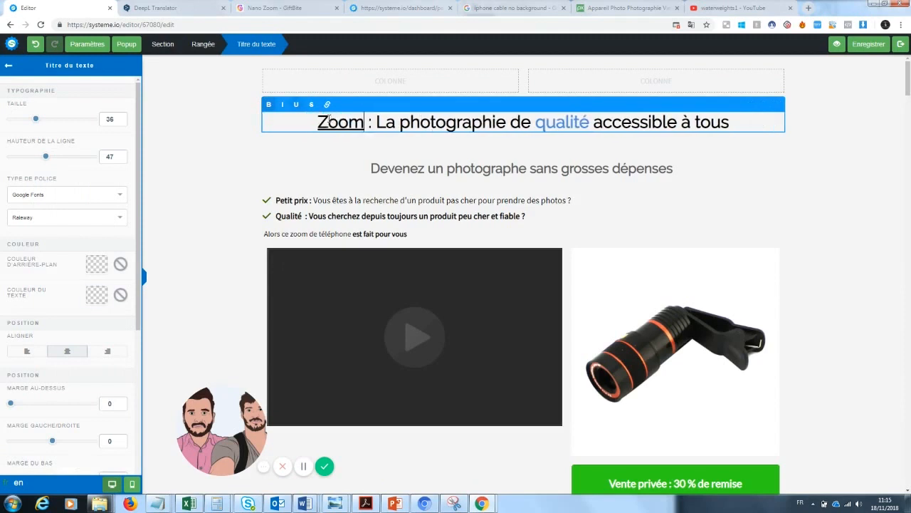
{"action": "type", "text": "' Pro"}
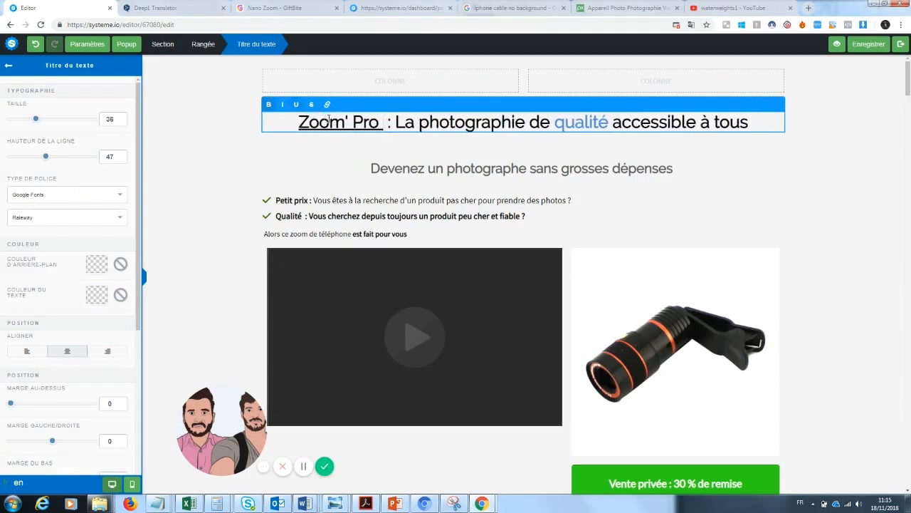
{"action": "left_click", "coordinate": [776, 212]}
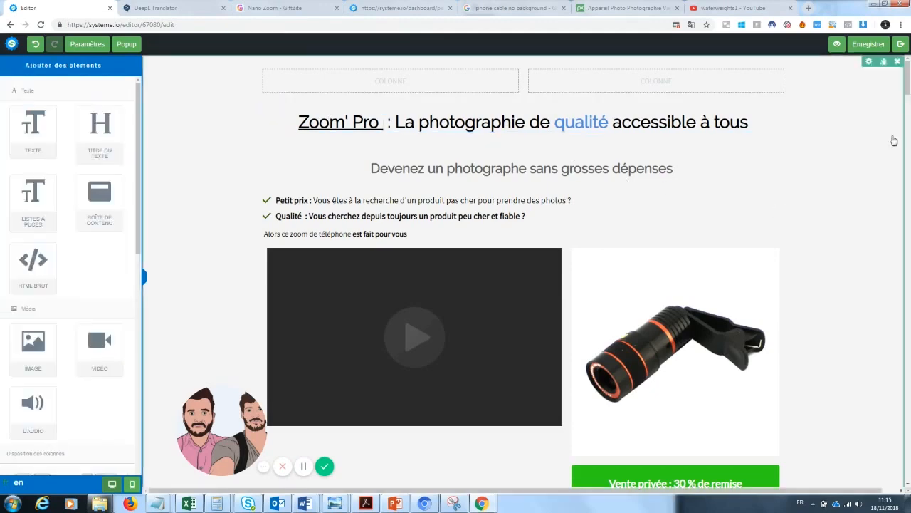
{"action": "scroll", "coordinate": [907, 84], "scroll_direction": "down", "scroll_amount": 1}
{"action": "left_click_drag", "start_coordinate": [907, 84], "coordinate": [909, 221]}
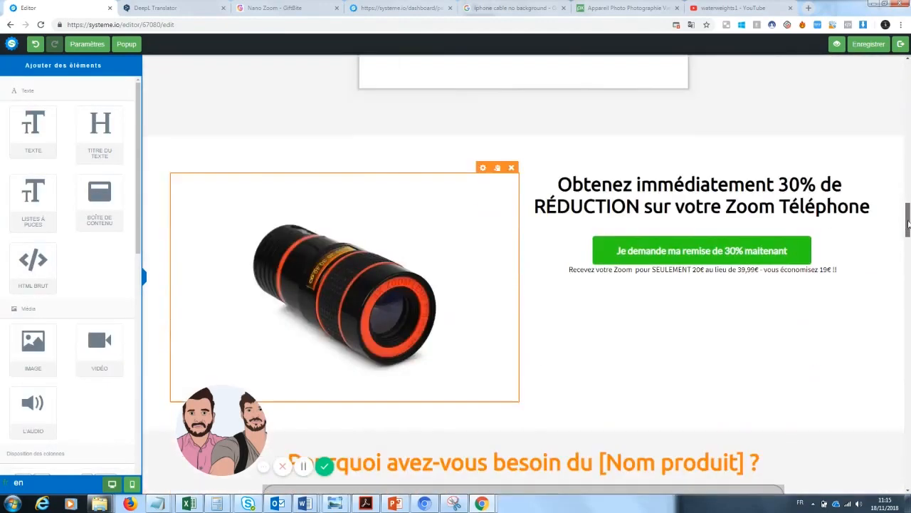
Replace 'Téléphone' at the end of the Obtenez 30% heading so it ends with 'Zoom'pro'
{"action": "left_click", "coordinate": [766, 207]}
{"action": "left_click_drag", "start_coordinate": [869, 208], "coordinate": [776, 207]}
{"action": "key", "text": "BackSpace"}
{"action": "type", "text": "'pro"}
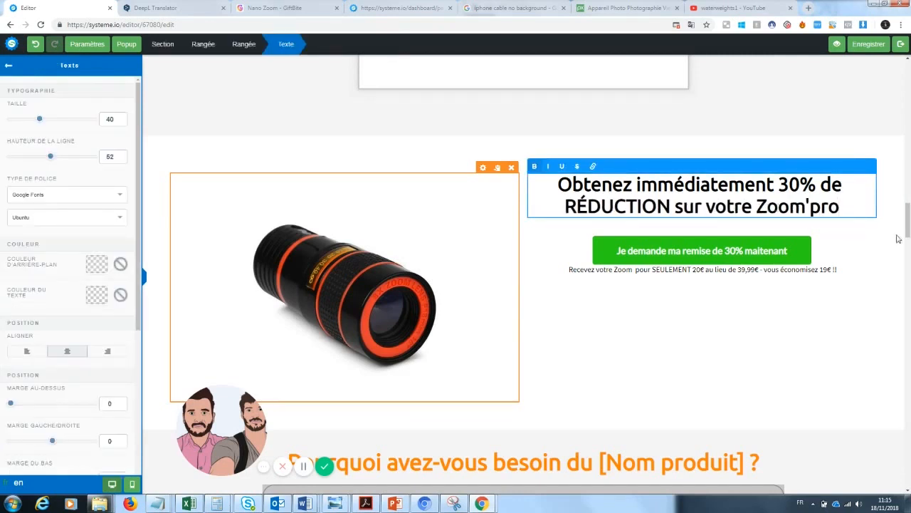
{"action": "left_click_drag", "start_coordinate": [907, 229], "coordinate": [908, 206]}
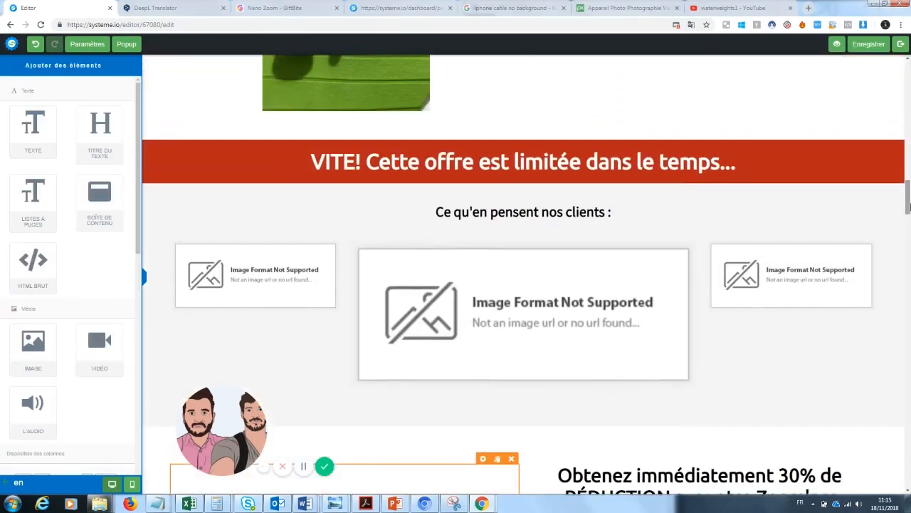
Delete the customer testimonials section, then undo to restore it
{"action": "left_click", "coordinate": [897, 178]}
{"action": "left_click", "coordinate": [497, 78]}
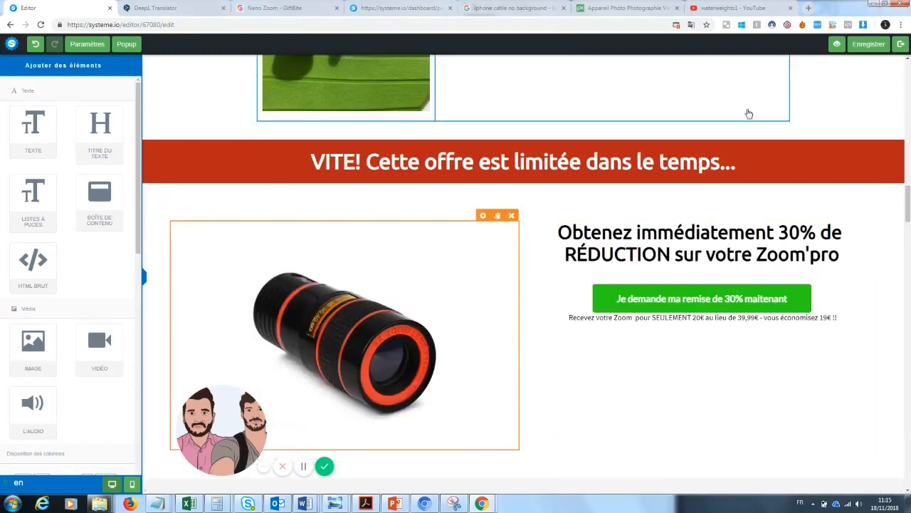
{"action": "left_click_drag", "start_coordinate": [908, 206], "coordinate": [909, 166]}
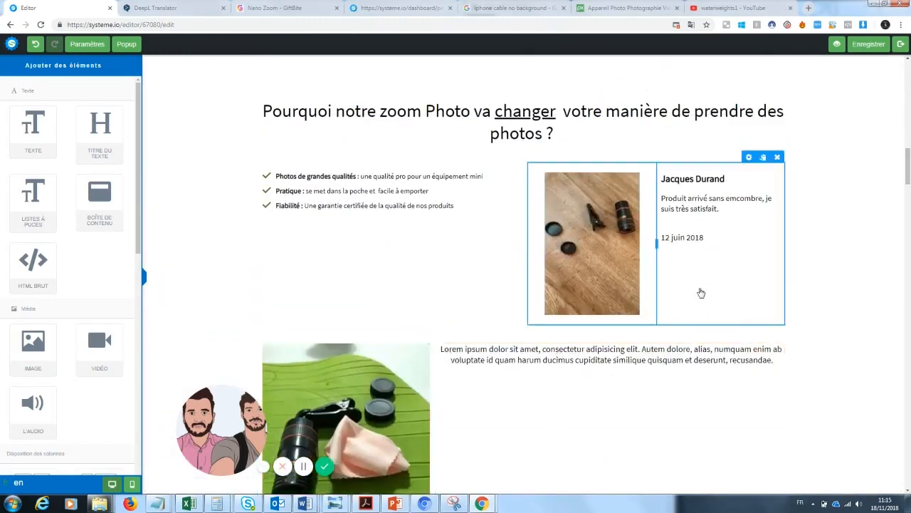
{"action": "left_click_drag", "start_coordinate": [908, 167], "coordinate": [908, 207]}
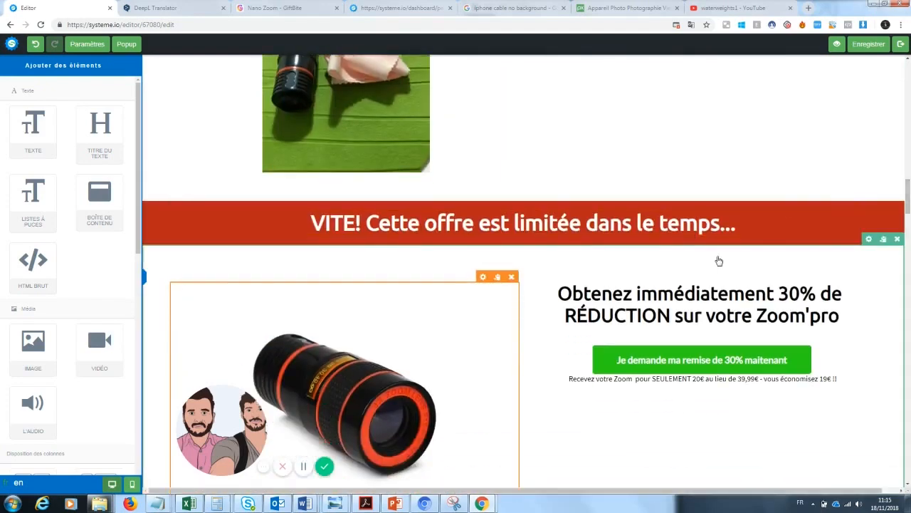
{"action": "left_click", "coordinate": [39, 45]}
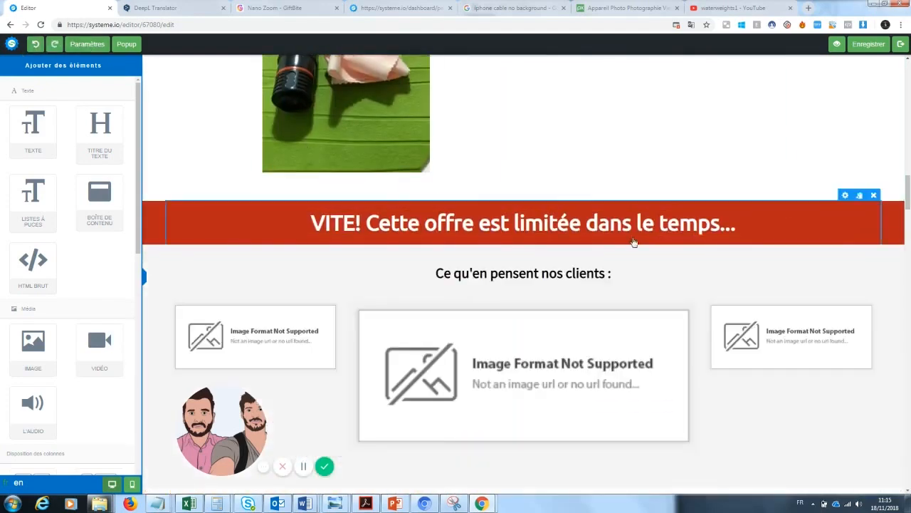
{"action": "left_click_drag", "start_coordinate": [909, 201], "coordinate": [909, 215]}
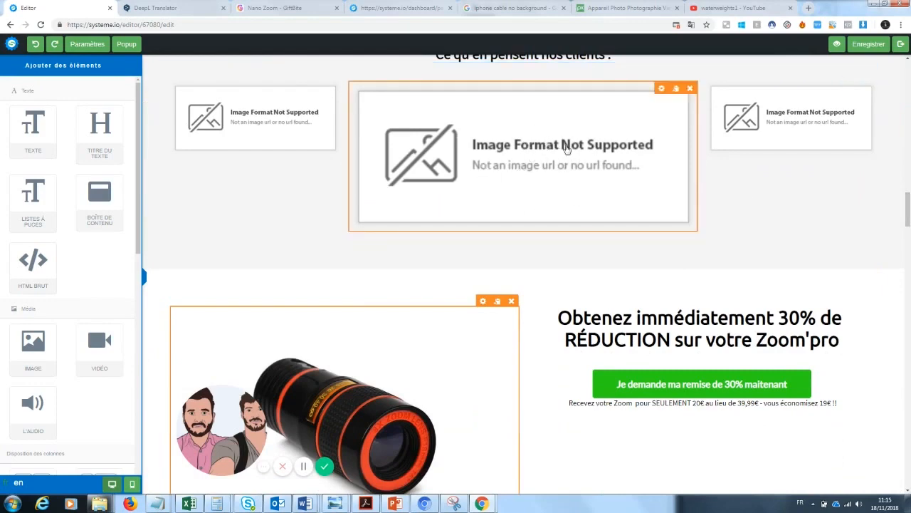
{"action": "left_click_drag", "start_coordinate": [909, 213], "coordinate": [909, 250]}
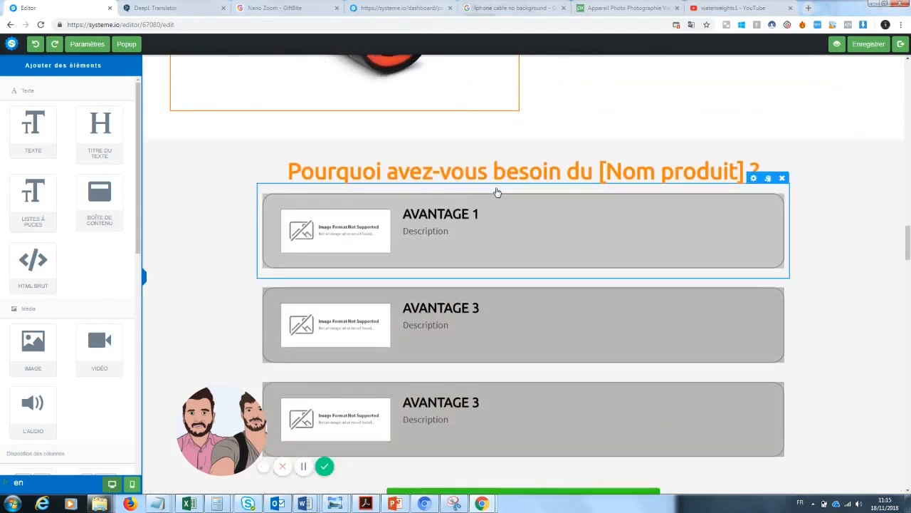
{"action": "left_click", "coordinate": [746, 175]}
Replace [Nom produit] so the heading reads 'Pourquoi avez-vous besoin du Zoom Pro ?'
{"action": "left_click_drag", "start_coordinate": [746, 174], "coordinate": [600, 176]}
{"action": "type", "text": "Zoom"}
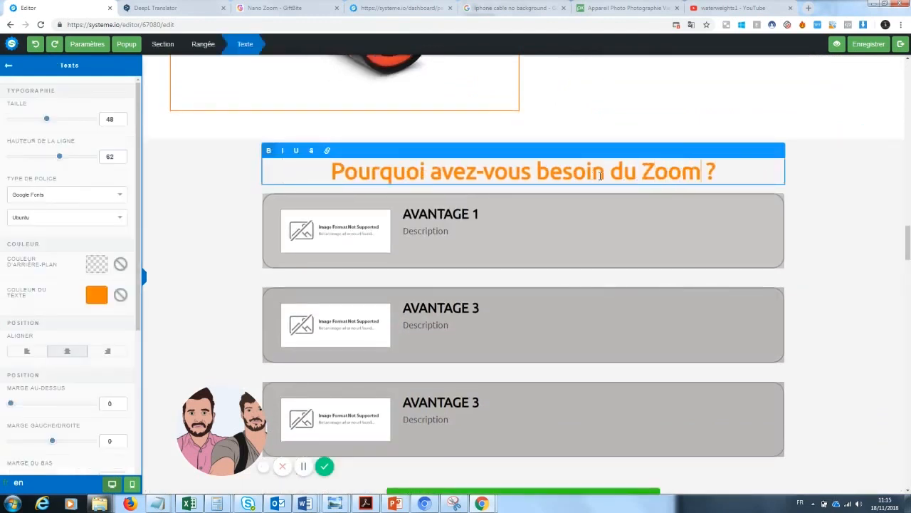
{"action": "type", "text": " Pro"}
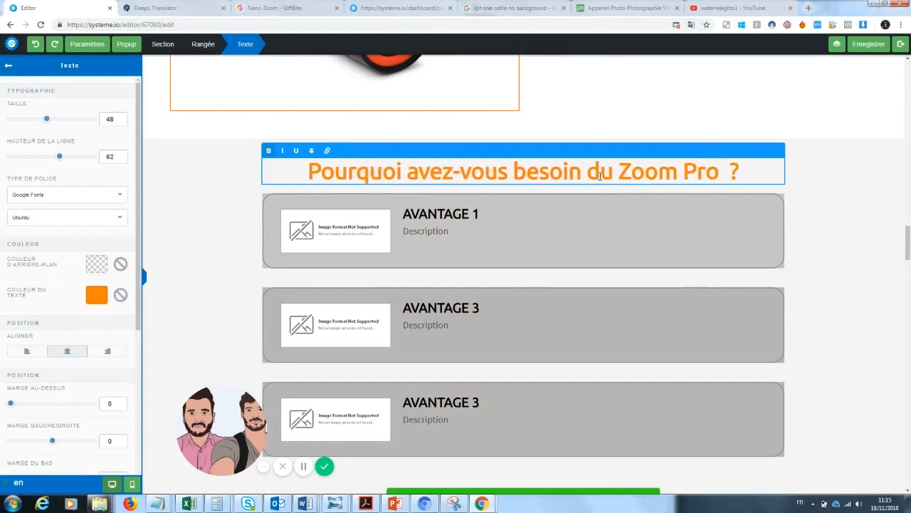
{"action": "left_click", "coordinate": [350, 235]}
Swap the AVANTAGE 1 image for the film strip photo from uploaded images
{"action": "left_click", "coordinate": [340, 241]}
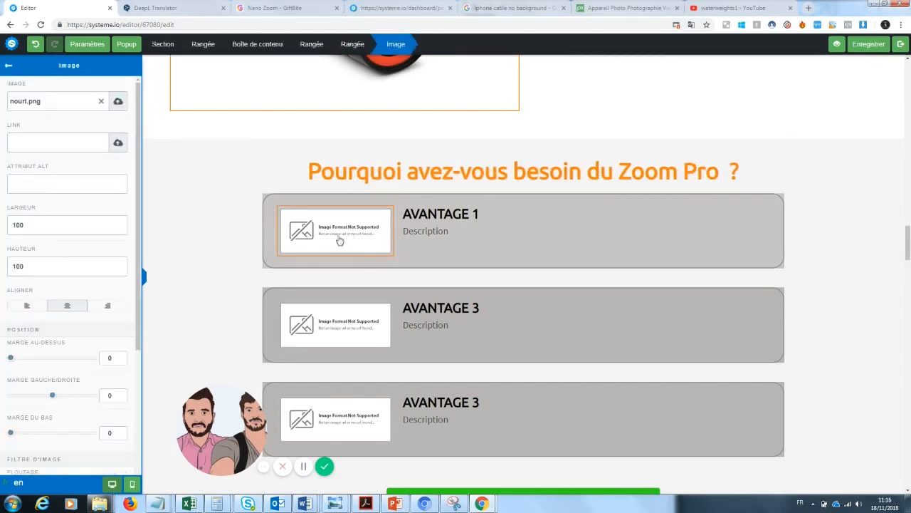
{"action": "left_click", "coordinate": [101, 102]}
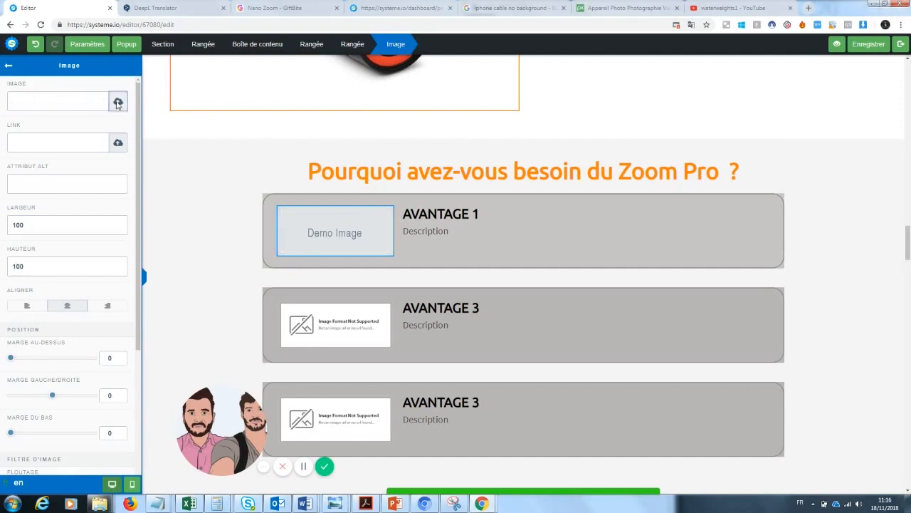
{"action": "left_click", "coordinate": [118, 101]}
{"action": "left_click", "coordinate": [463, 206]}
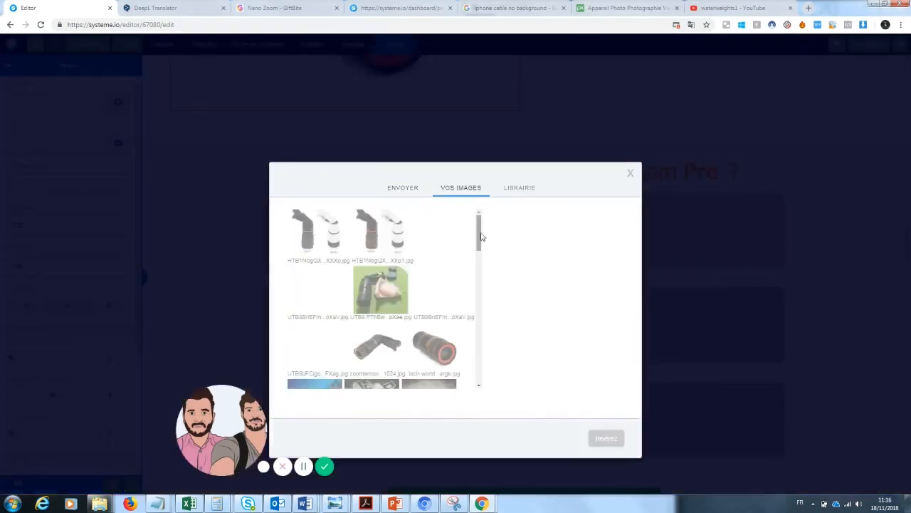
{"action": "scroll", "coordinate": [482, 235], "scroll_direction": "down", "scroll_amount": 2}
{"action": "left_click", "coordinate": [327, 318]}
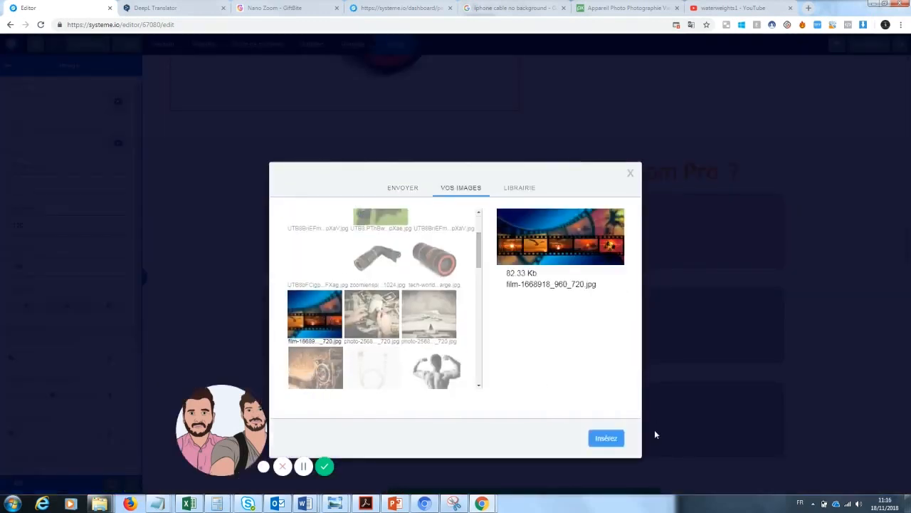
{"action": "left_click", "coordinate": [606, 438]}
Swap the second advantage image for the photo of hands holding old pictures
{"action": "left_click", "coordinate": [380, 283]}
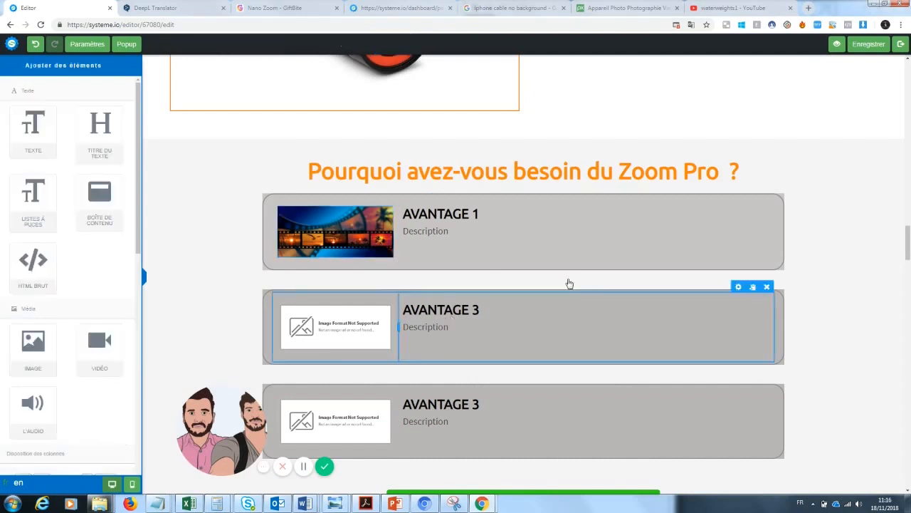
{"action": "left_click", "coordinate": [308, 324]}
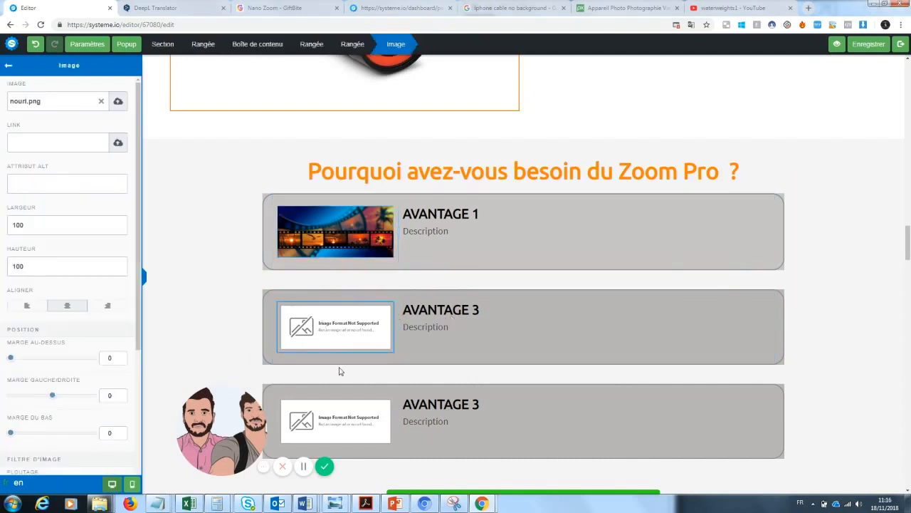
{"action": "left_click", "coordinate": [341, 368]}
{"action": "left_click", "coordinate": [358, 296]}
{"action": "left_click", "coordinate": [101, 101]}
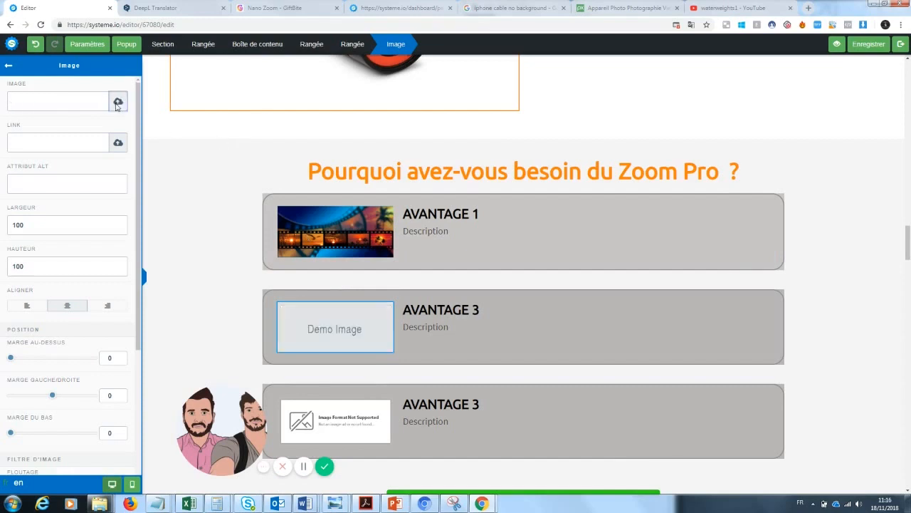
{"action": "left_click", "coordinate": [118, 100]}
{"action": "left_click", "coordinate": [470, 208]}
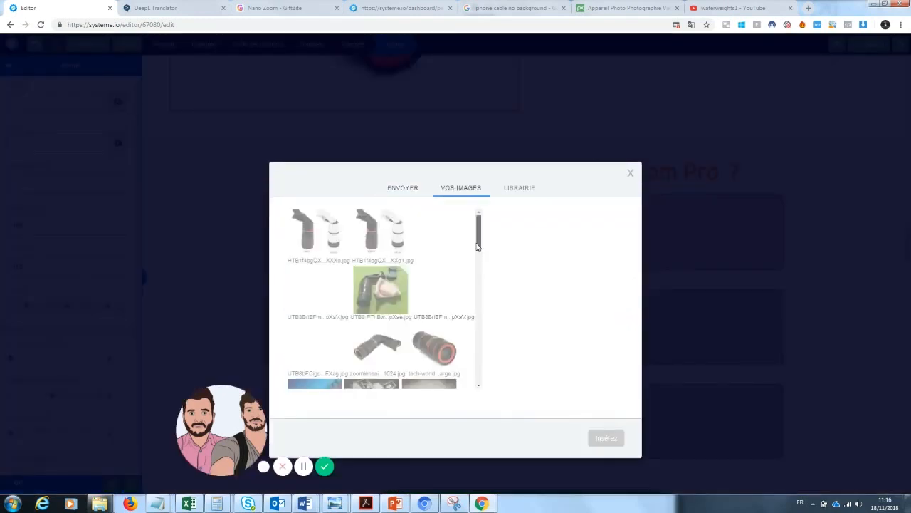
{"action": "left_click_drag", "start_coordinate": [479, 219], "coordinate": [477, 276]}
{"action": "left_click", "coordinate": [372, 251]}
{"action": "left_click", "coordinate": [604, 438]}
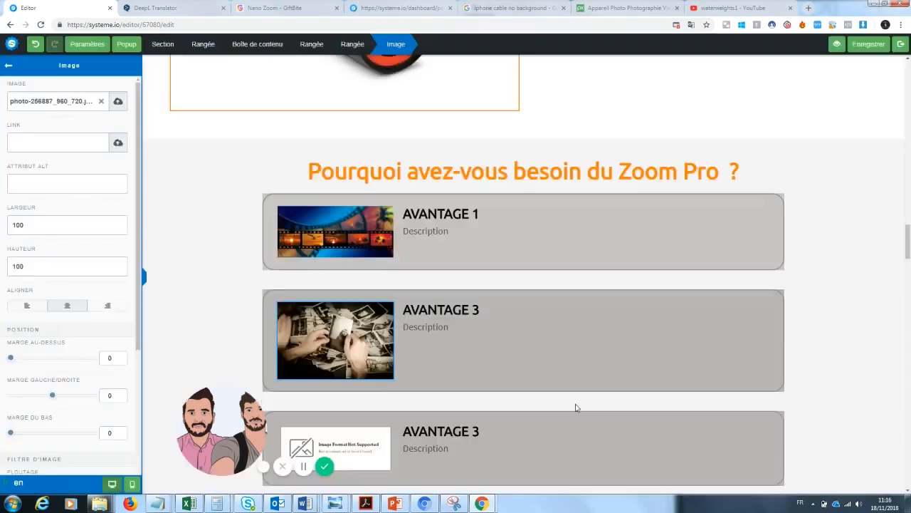
Swap the third advantage image for the vintage camera photo from uploaded images
{"action": "left_click", "coordinate": [890, 238]}
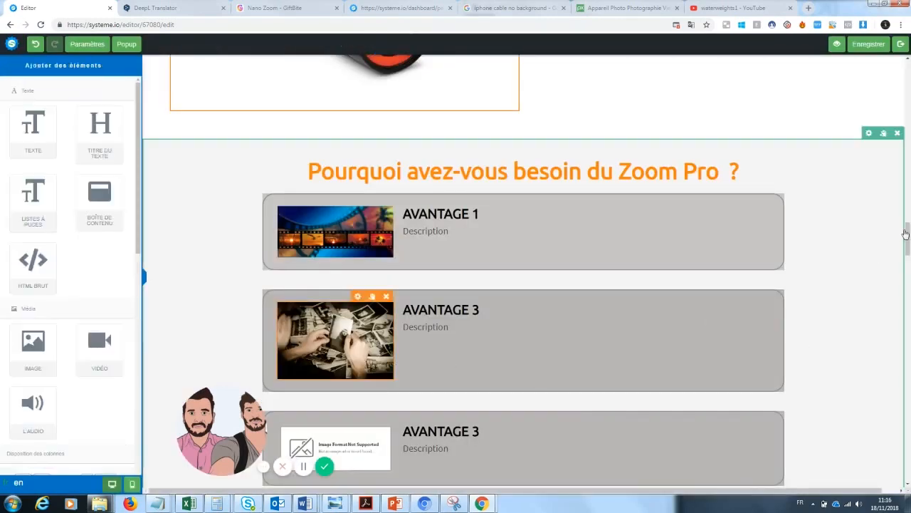
{"action": "scroll", "coordinate": [890, 238], "scroll_direction": "down", "scroll_amount": 2}
{"action": "left_click", "coordinate": [381, 294]}
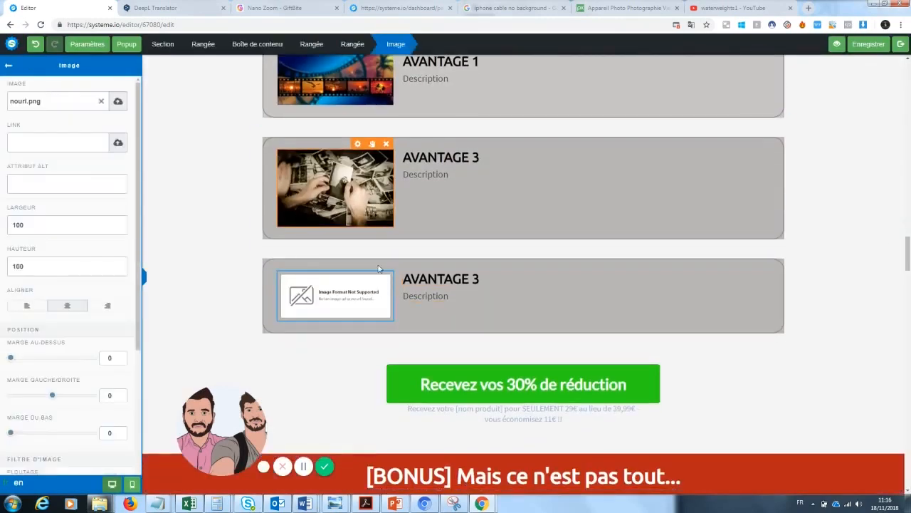
{"action": "left_click", "coordinate": [358, 384]}
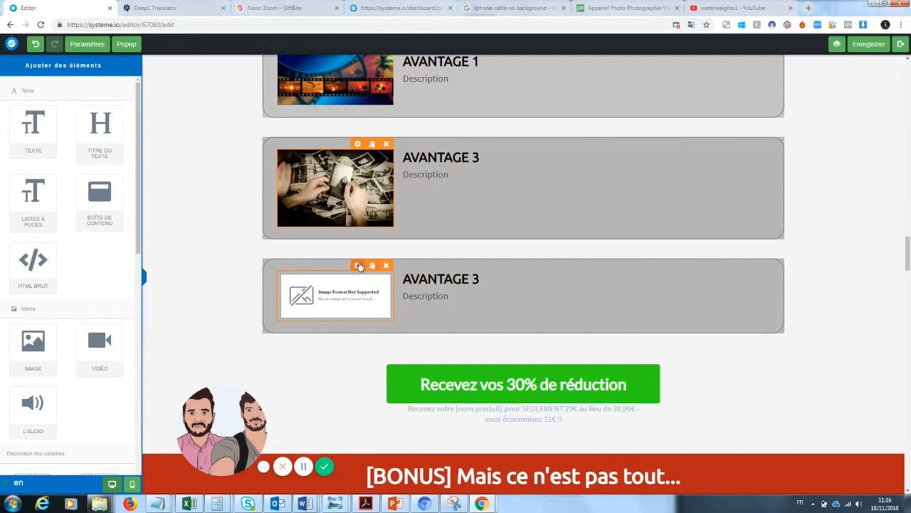
{"action": "left_click", "coordinate": [363, 306]}
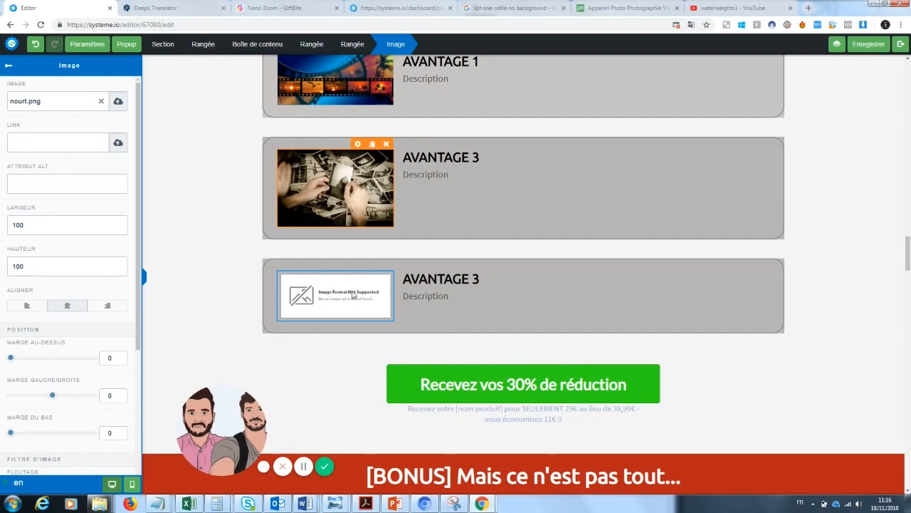
{"action": "left_click", "coordinate": [330, 361]}
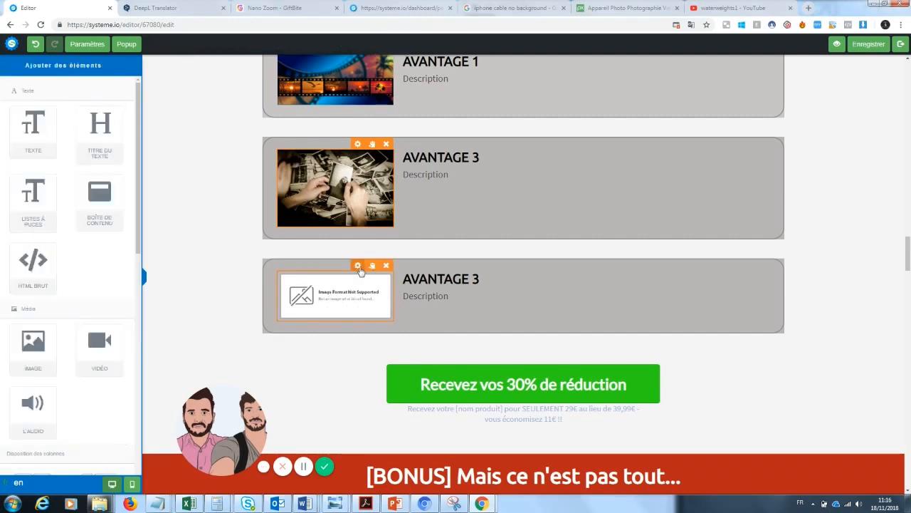
{"action": "left_click", "coordinate": [358, 264]}
{"action": "left_click", "coordinate": [99, 101]}
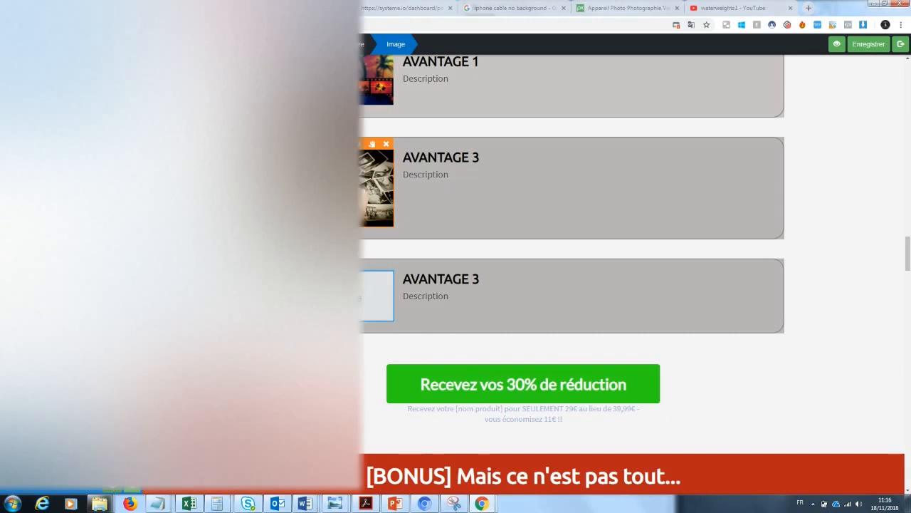
{"action": "left_click", "coordinate": [460, 350]}
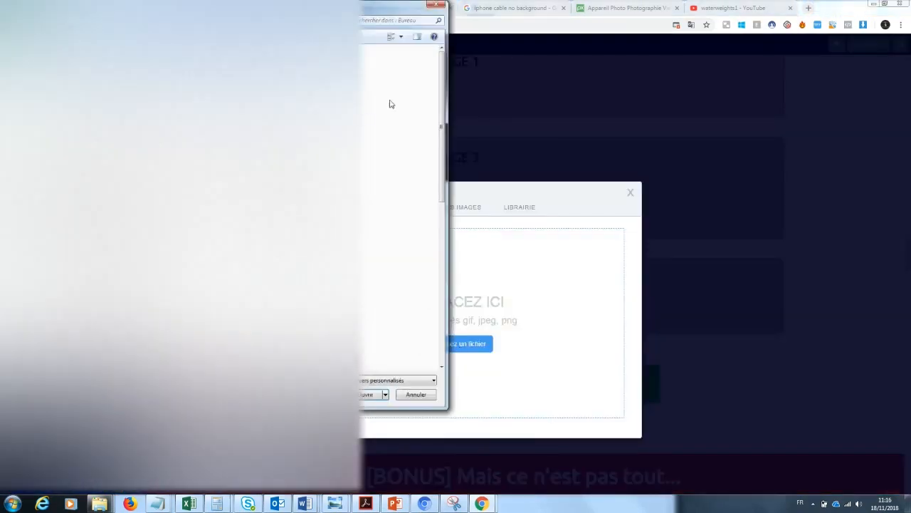
{"action": "left_click", "coordinate": [438, 4]}
{"action": "left_click", "coordinate": [467, 207]}
{"action": "scroll", "coordinate": [478, 237], "scroll_direction": "down", "scroll_amount": 3}
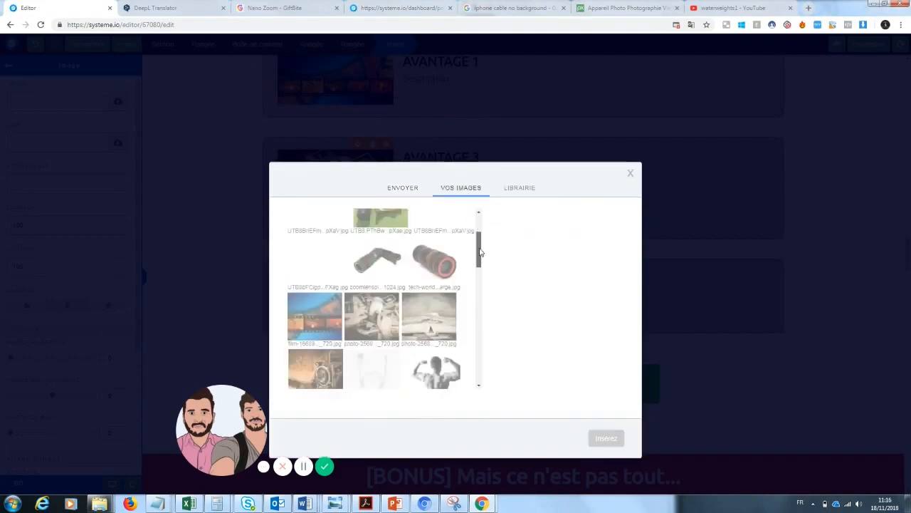
{"action": "left_click", "coordinate": [314, 340]}
{"action": "left_click", "coordinate": [605, 439]}
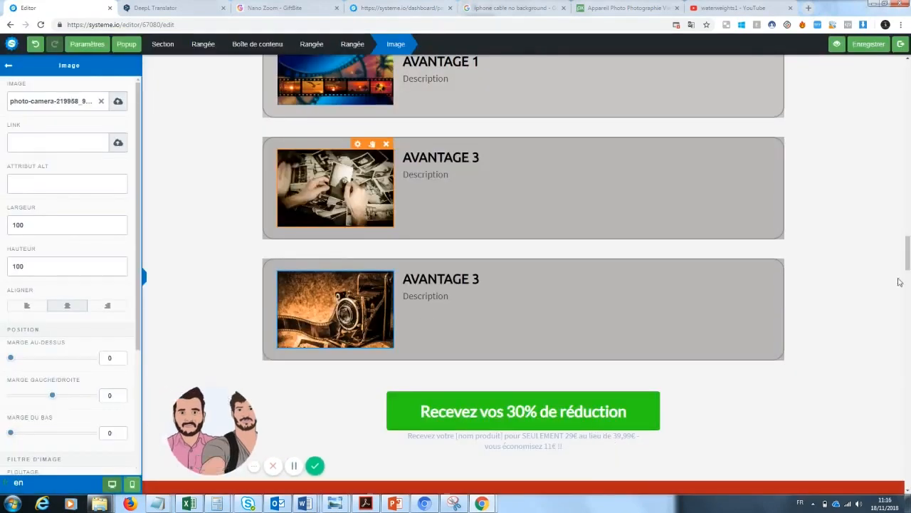
{"action": "left_click_drag", "start_coordinate": [909, 252], "coordinate": [909, 246]}
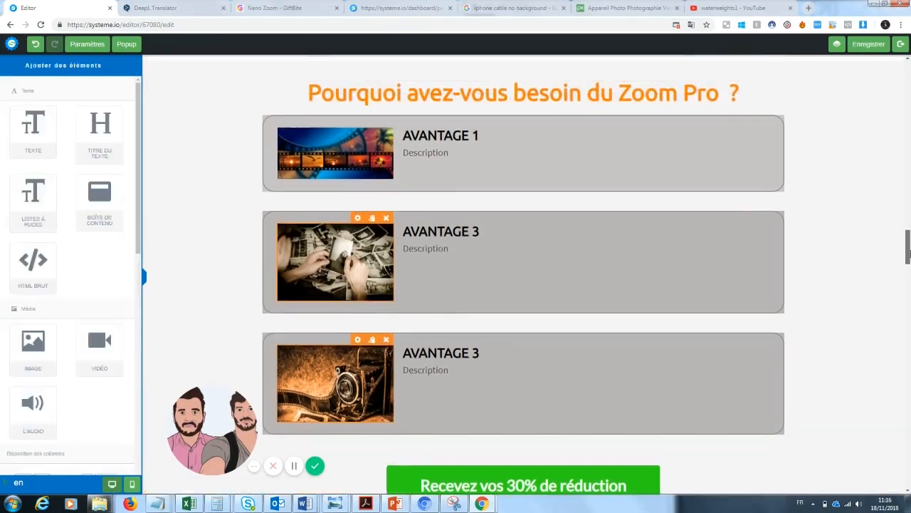
Retitle the AVANTAGE 1 block 'Pratique'
{"action": "left_click", "coordinate": [484, 140]}
{"action": "left_click_drag", "start_coordinate": [481, 135], "coordinate": [399, 134]}
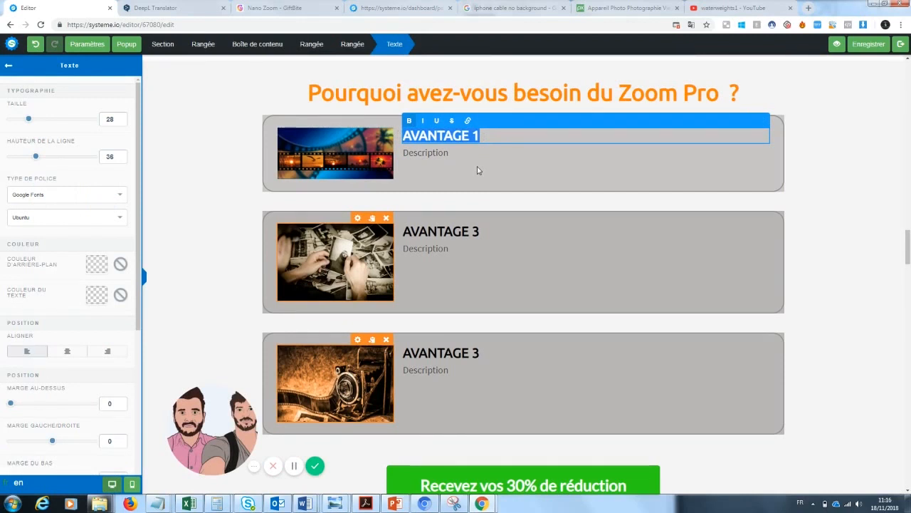
{"action": "type", "text": "Pratique"}
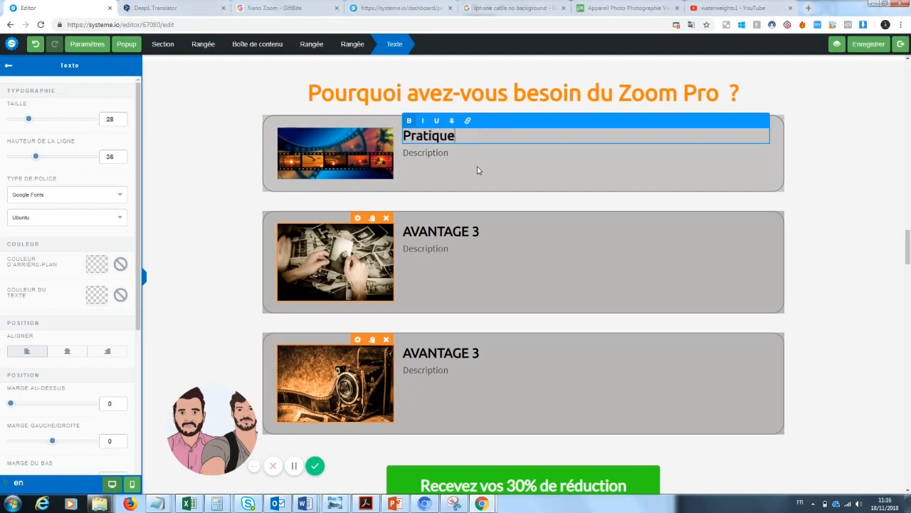
{"action": "left_click", "coordinate": [440, 158]}
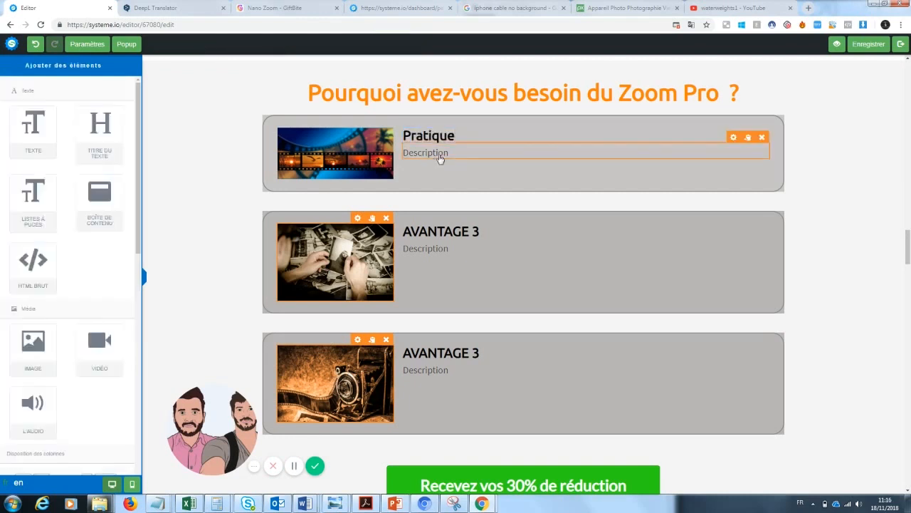
Set the Pratique description to 'adaptable samsung, apple' / 'on a toujours notre téléphone sur nous', then start retitling the next block AVANTAGE 2
{"action": "left_click", "coordinate": [440, 156]}
{"action": "left_click_drag", "start_coordinate": [454, 153], "coordinate": [397, 157]}
{"action": "key", "text": "BackSpace"}
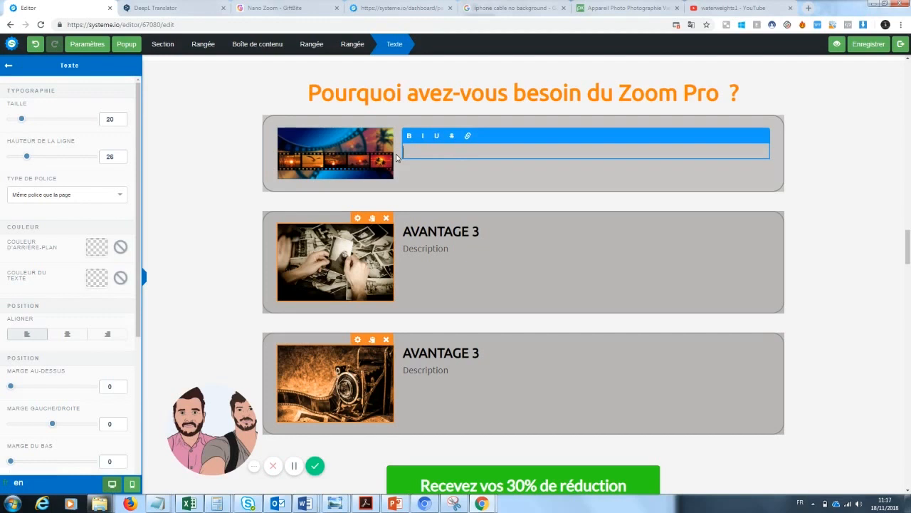
{"action": "type", "text": "adaptable samsung, apple"}
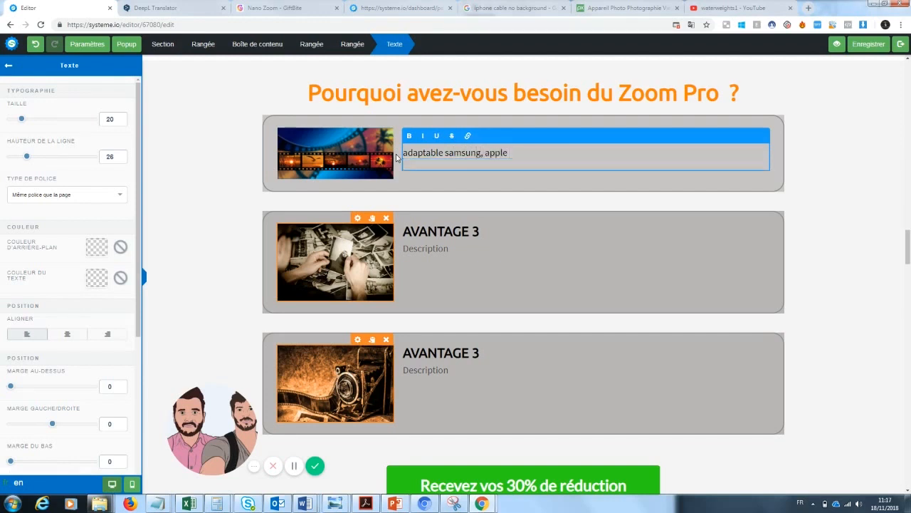
{"action": "key", "text": "Return"}
{"action": "type", "text": "on a toujours notre téléphone sur nous"}
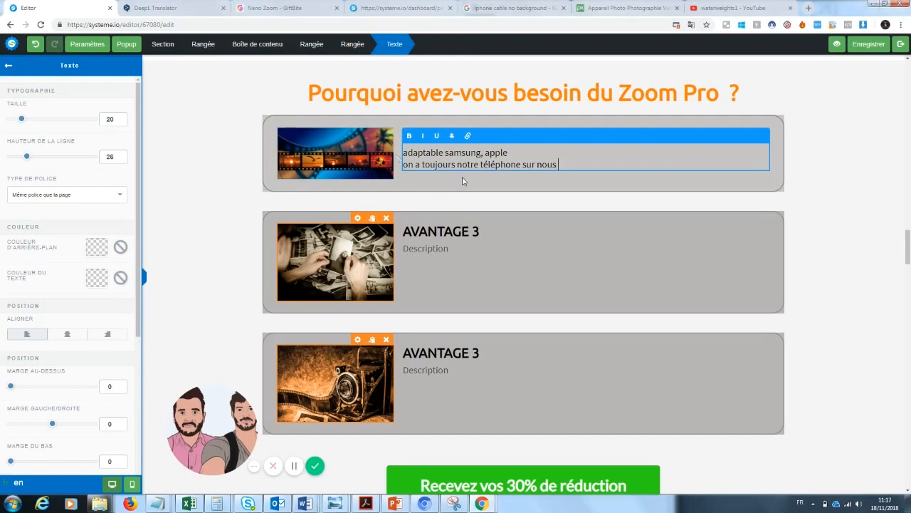
{"action": "left_click", "coordinate": [479, 197]}
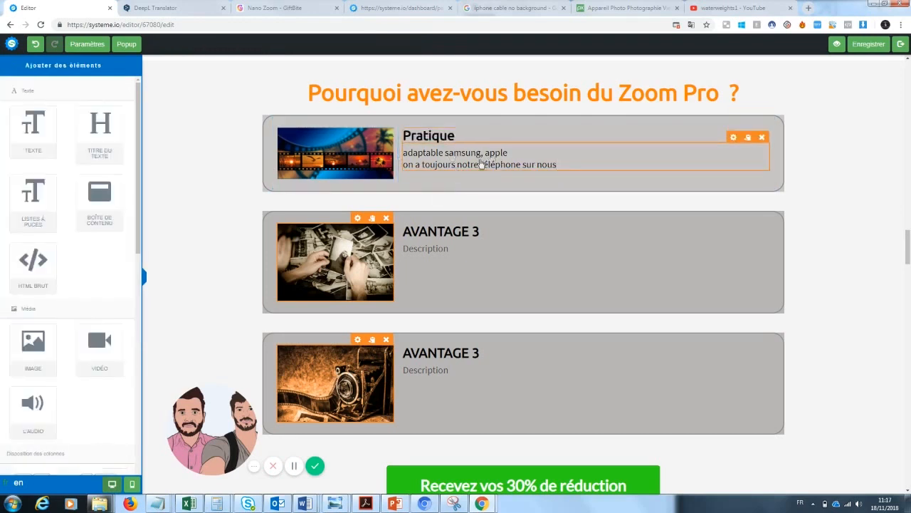
{"action": "left_click", "coordinate": [482, 231]}
{"action": "key", "text": "BackSpace"}
Finish the AVANTAGE 2 title and write its two-line description about photos as memories and Zoom Pro
{"action": "type", "text": "2"}
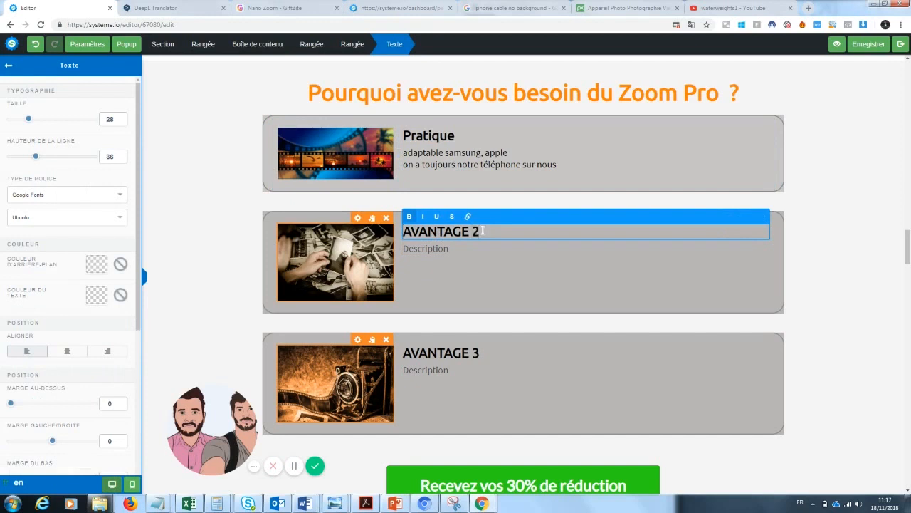
{"action": "left_click", "coordinate": [440, 279]}
{"action": "left_click", "coordinate": [441, 251]}
{"action": "left_click_drag", "start_coordinate": [449, 249], "coordinate": [388, 254]}
{"action": "key", "text": "BackSpace"}
{"action": "type", "text": "Les photos sont un moyens de"}
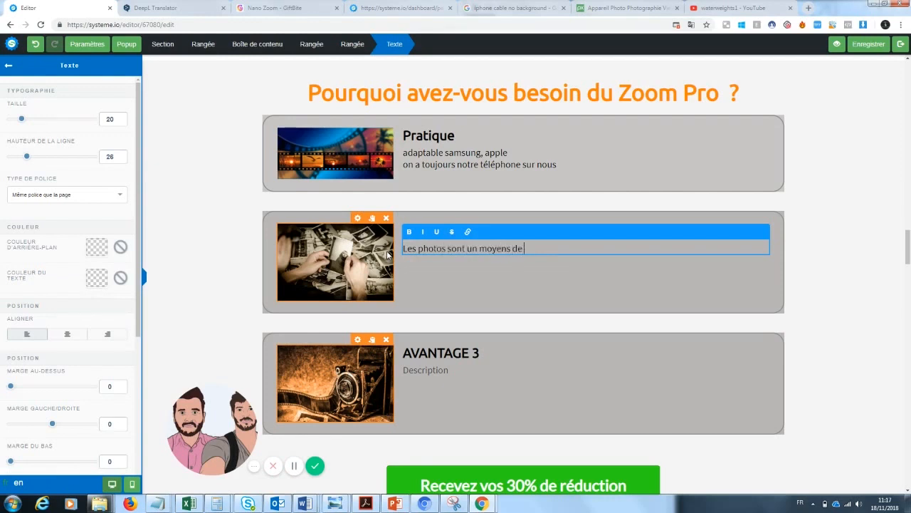
{"action": "type", "text": " garder un souvenir du passé..."}
{"action": "key", "text": "Return"}
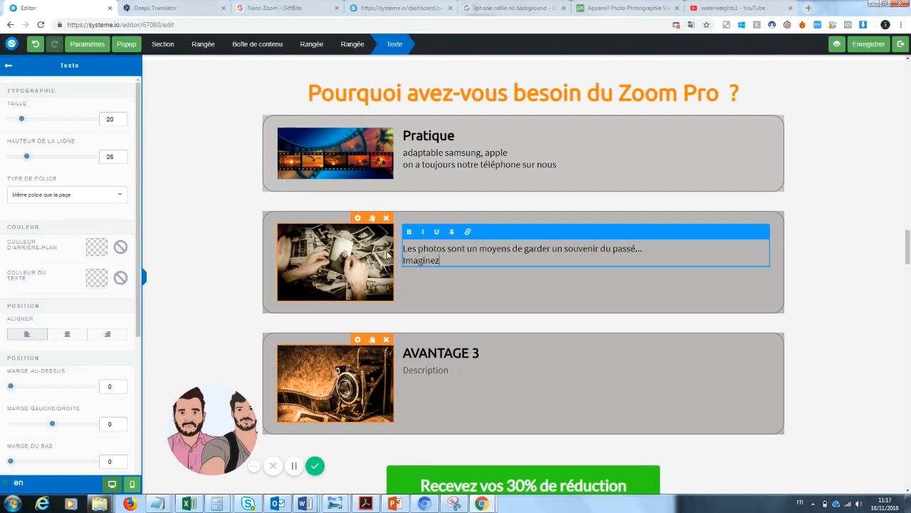
{"action": "type", "text": "Imaginez... vous êtes devant un paysa"}
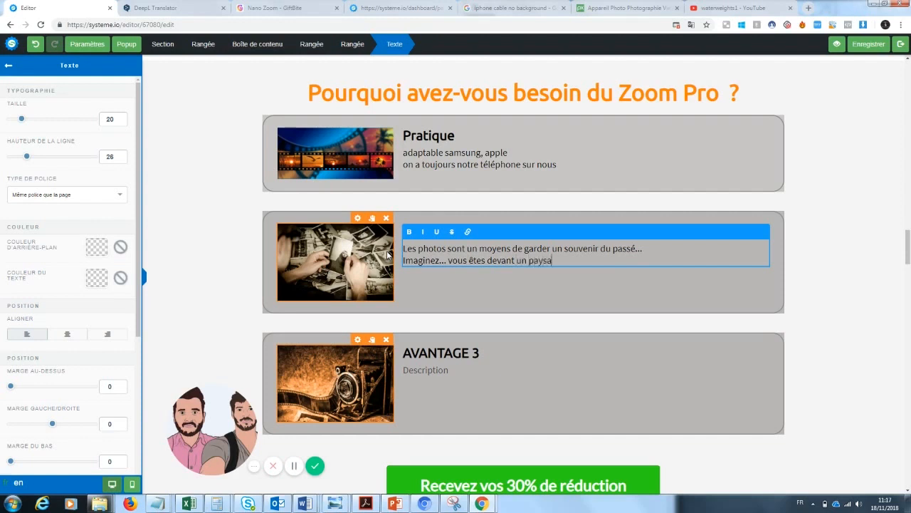
{"action": "type", "text": "ge magnifique mais votre téléphone ne vous permet pas de prend"}
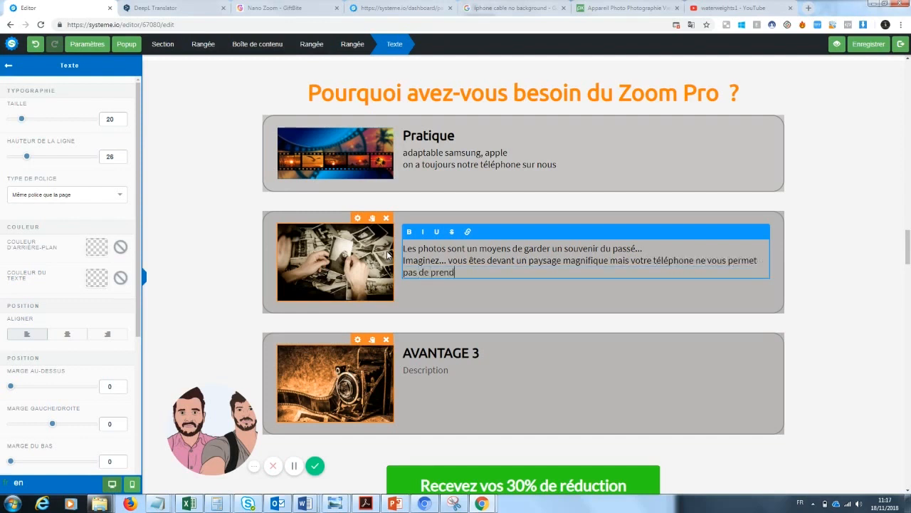
{"action": "type", "text": "re une belle photo. Ceci ne se reproduit"}
{"action": "type", "text": "plus jamais avec Zoom Pro. En effet ..."}
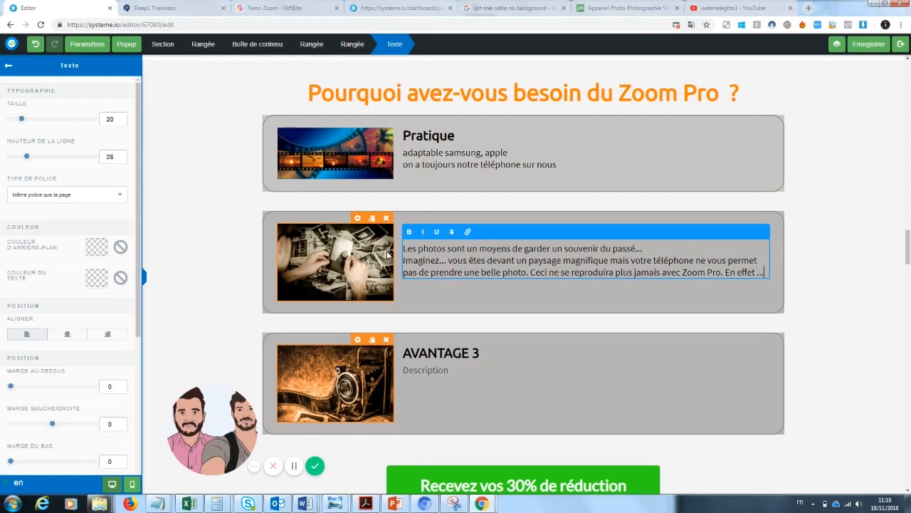
{"action": "left_click", "coordinate": [827, 267]}
{"action": "scroll", "coordinate": [827, 267], "scroll_direction": "down", "scroll_amount": 1}
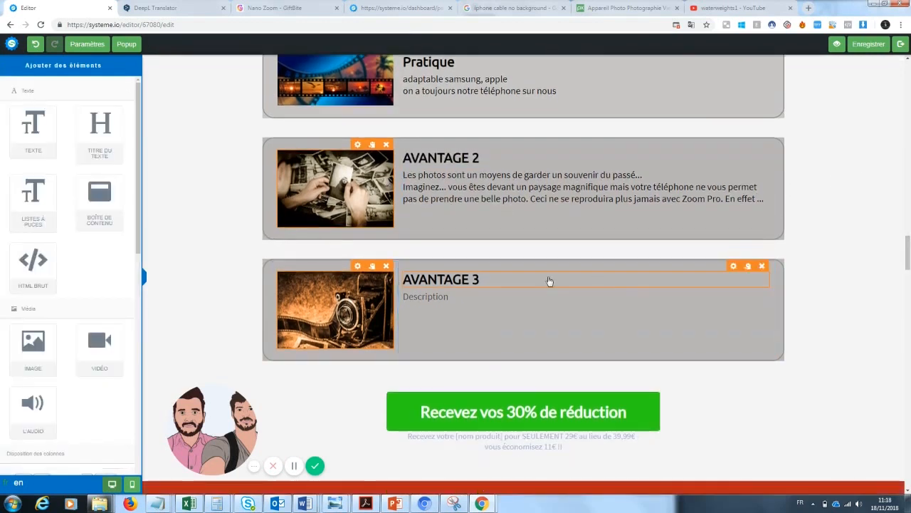
Retitle the AVANTAGE 2 block 'Un souvenir du passé'
{"action": "left_click", "coordinate": [489, 279]}
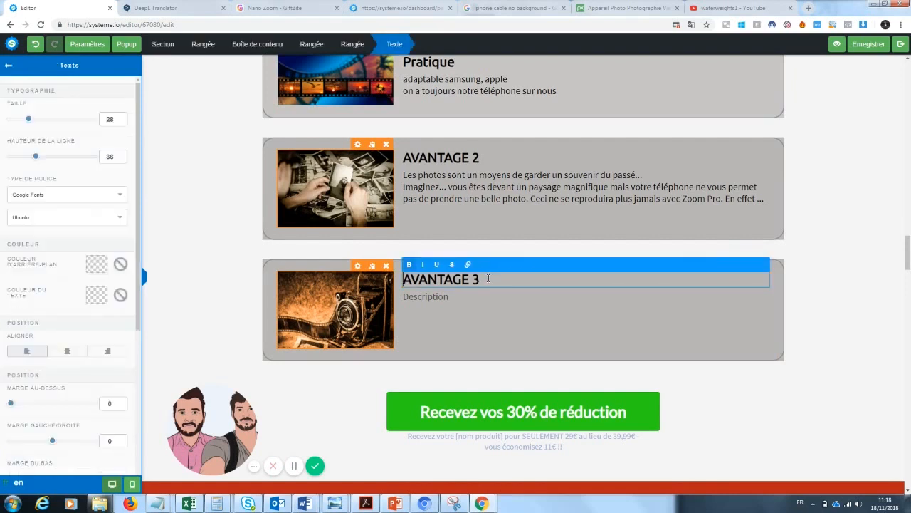
{"action": "left_click", "coordinate": [479, 166]}
{"action": "left_click", "coordinate": [464, 161]}
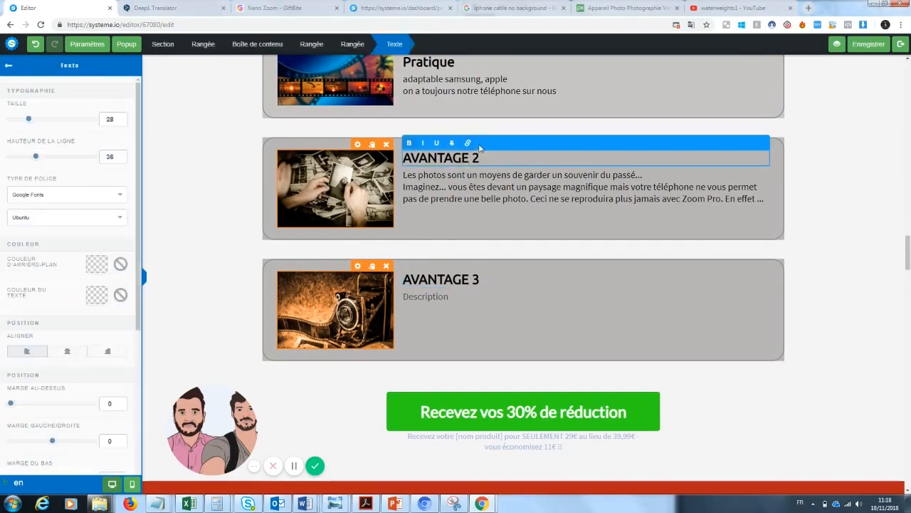
{"action": "left_click_drag", "start_coordinate": [486, 158], "coordinate": [368, 155]}
{"action": "type", "text": "n "}
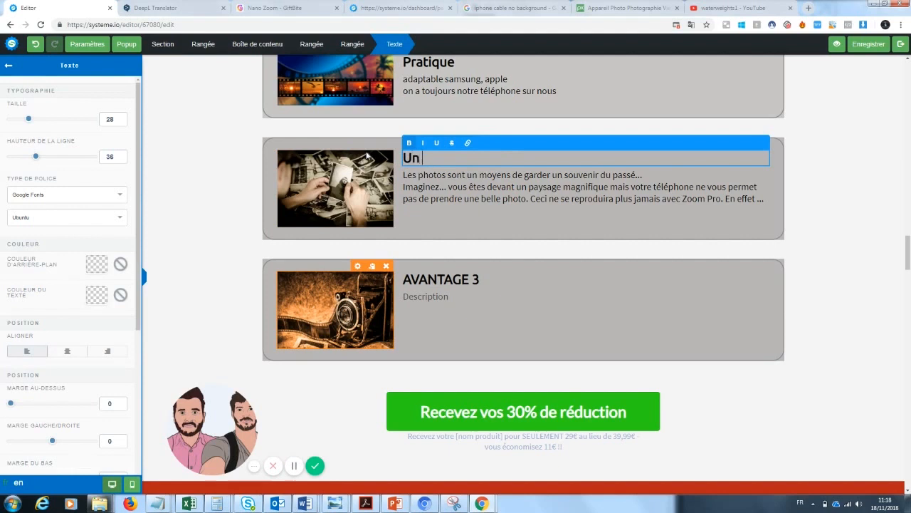
{"action": "type", "text": "souvenir du passé"}
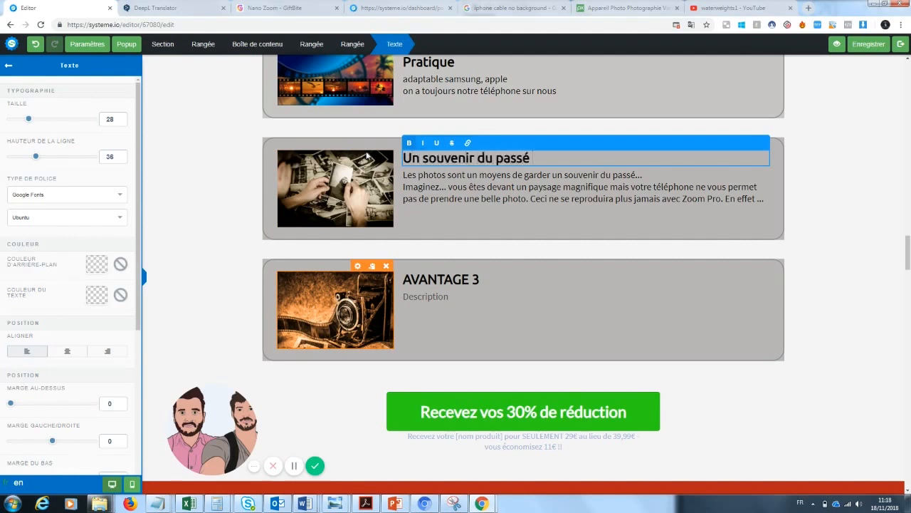
{"action": "left_click_drag", "start_coordinate": [908, 256], "coordinate": [908, 242]}
{"action": "scroll", "coordinate": [908, 242], "scroll_direction": "down", "scroll_amount": 3}
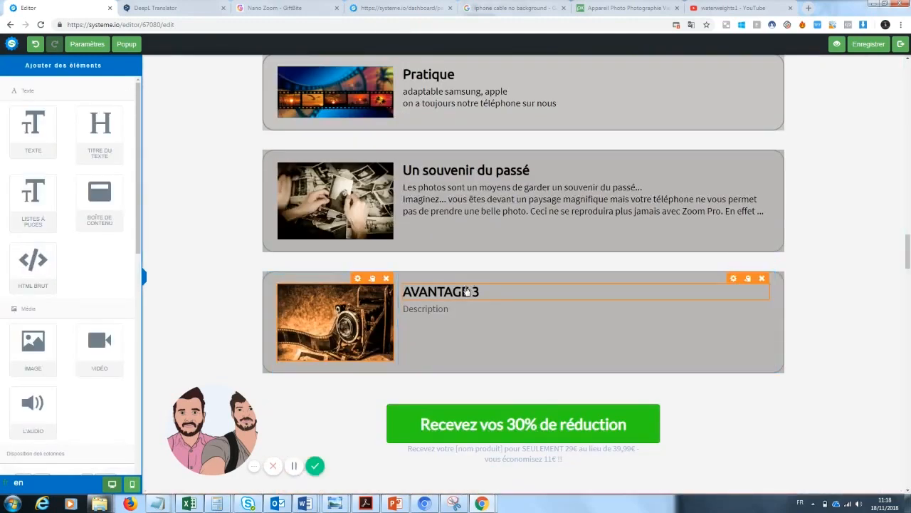
Retitle the AVANTAGE 3 block 'Une manière de se démarquer des autres...'
{"action": "left_click", "coordinate": [486, 289]}
{"action": "left_click_drag", "start_coordinate": [486, 289], "coordinate": [388, 299]}
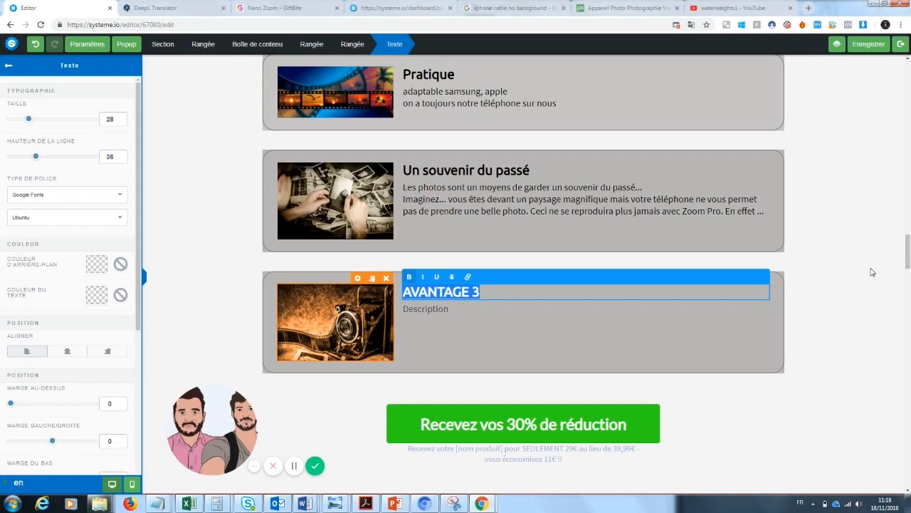
{"action": "type", "text": "Une maniè"}
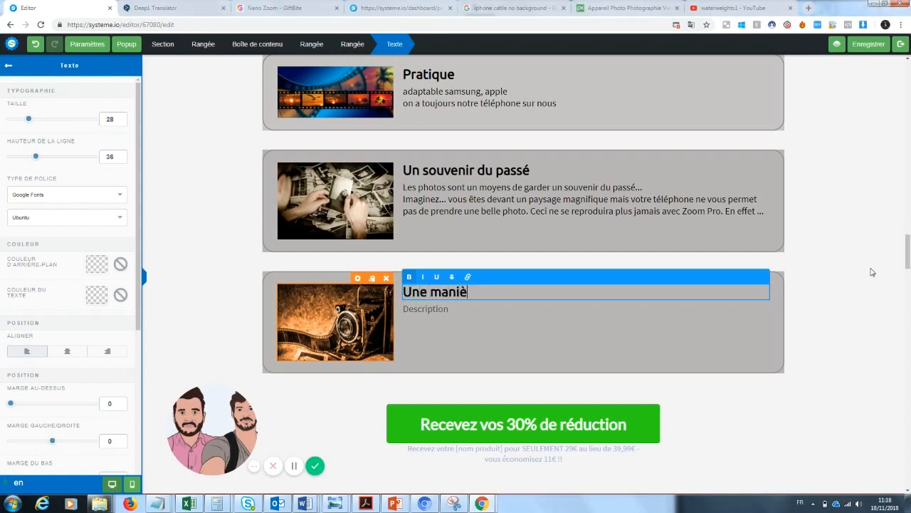
{"action": "type", "text": "re de se démar"}
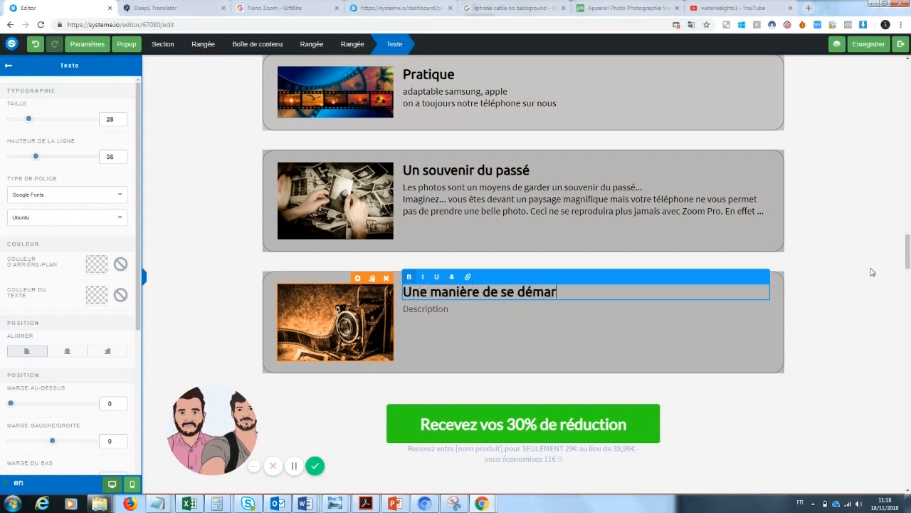
{"action": "type", "text": "quer des au"}
{"action": "key", "text": "BackSpace"}
{"action": "key", "text": "BackSpace"}
{"action": "key", "text": "BackSpace"}
{"action": "type", "text": "s autres..."}
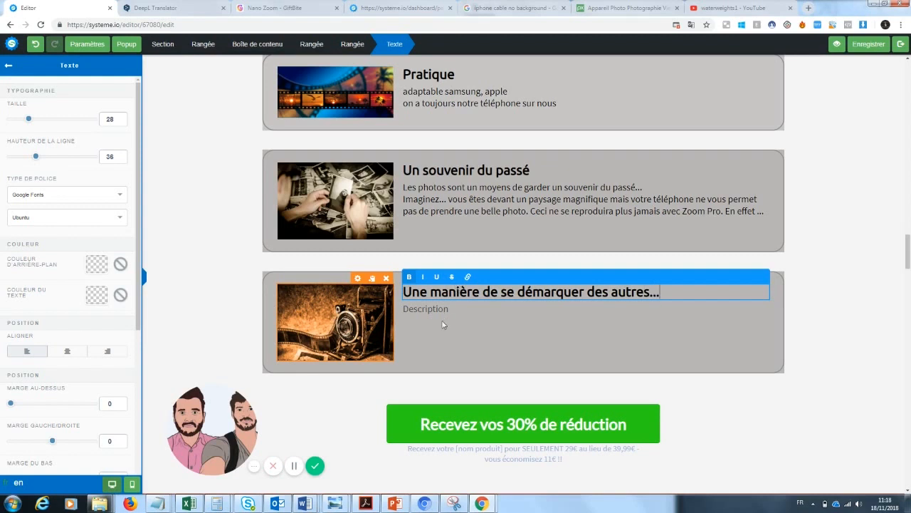
{"action": "left_click", "coordinate": [442, 324]}
Replace the third block's description with text about standing out on social networks thanks to Zoom Pro
{"action": "double_click", "coordinate": [443, 309]}
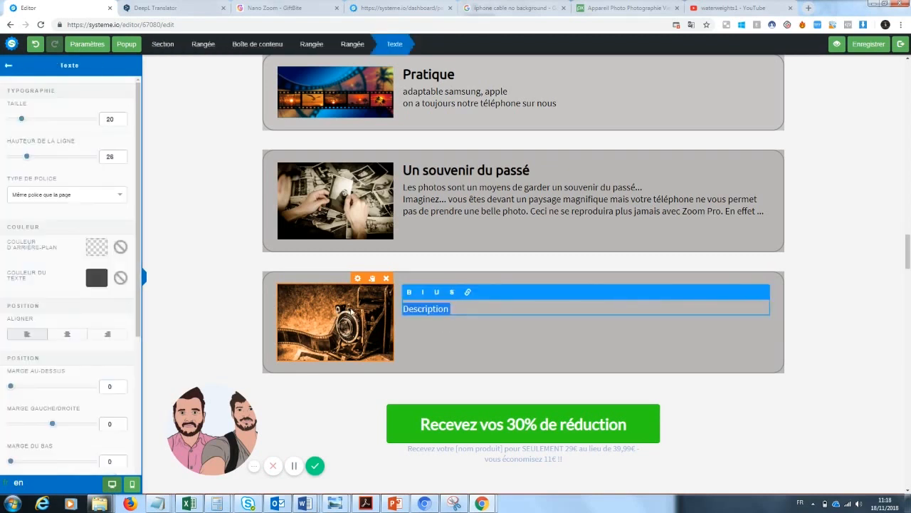
{"action": "type", "text": "Tout le monde"}
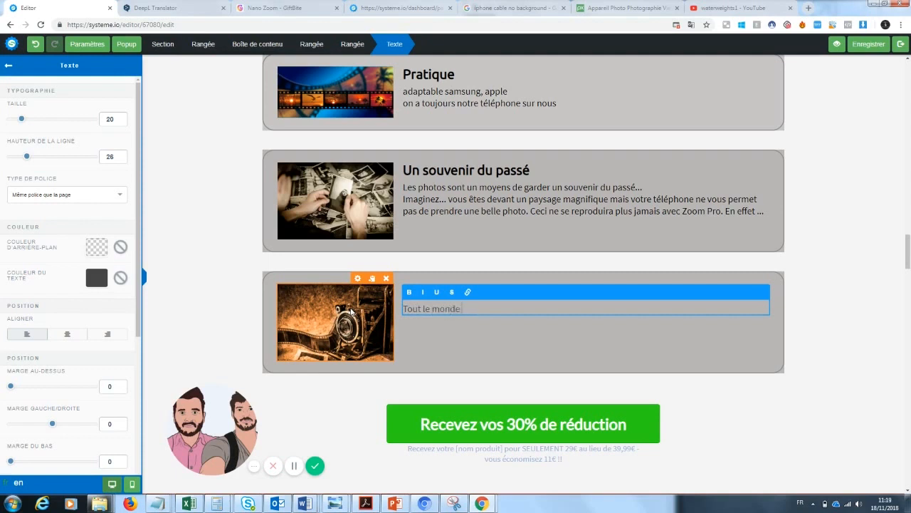
{"action": "type", "text": " poste les mêmes photos sur le"}
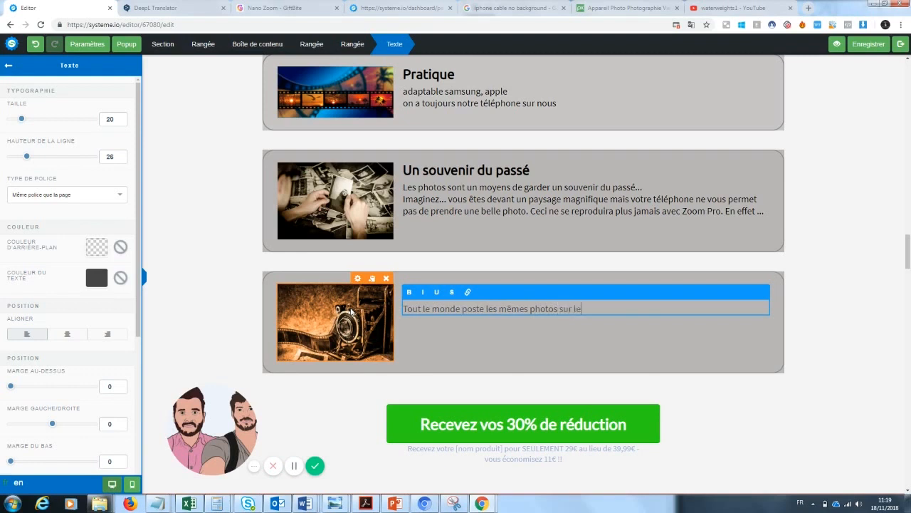
{"action": "type", "text": "s réseaux..."}
{"action": "key", "text": "Return"}
{"action": "type", "text": "Grace à zoom pro, vous"}
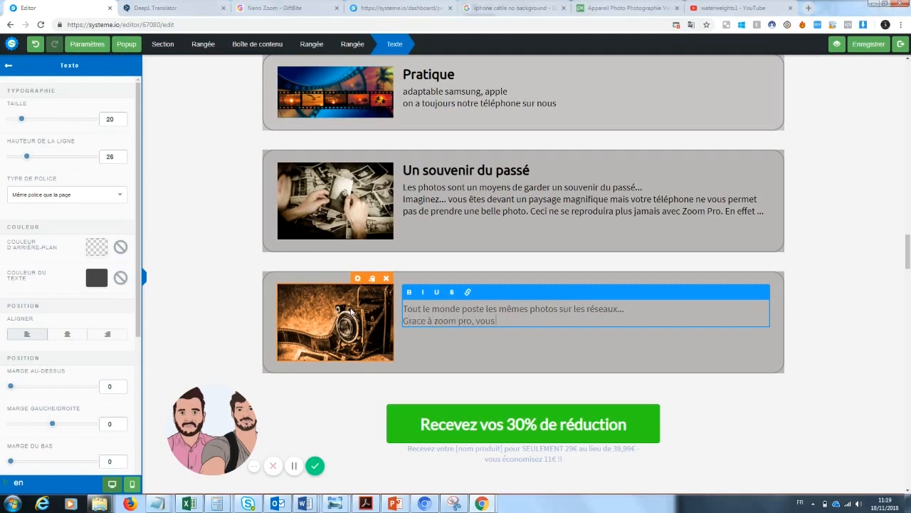
{"action": "type", "text": "vous démarquerez enfin de la masse pour un rendu exc"}
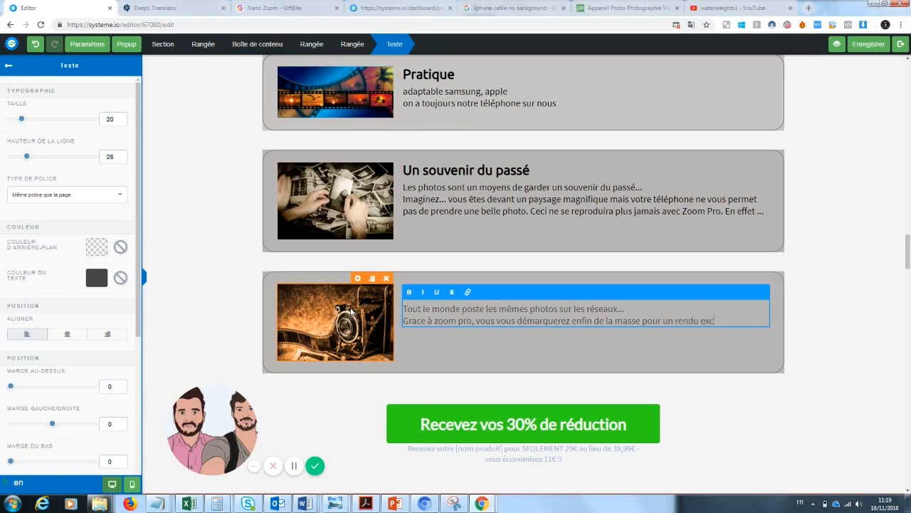
{"action": "type", "text": "vos photos"}
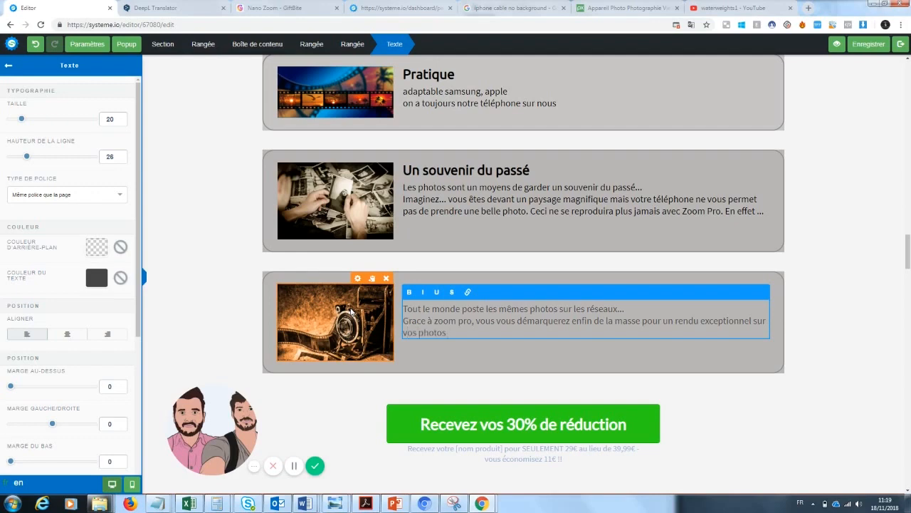
{"action": "key", "text": "Escape"}
Remove [BONUS] so the red banner reads 'Mais ce n'est pas tout...'
{"action": "scroll", "coordinate": [908, 256], "scroll_direction": "up", "scroll_amount": 2}
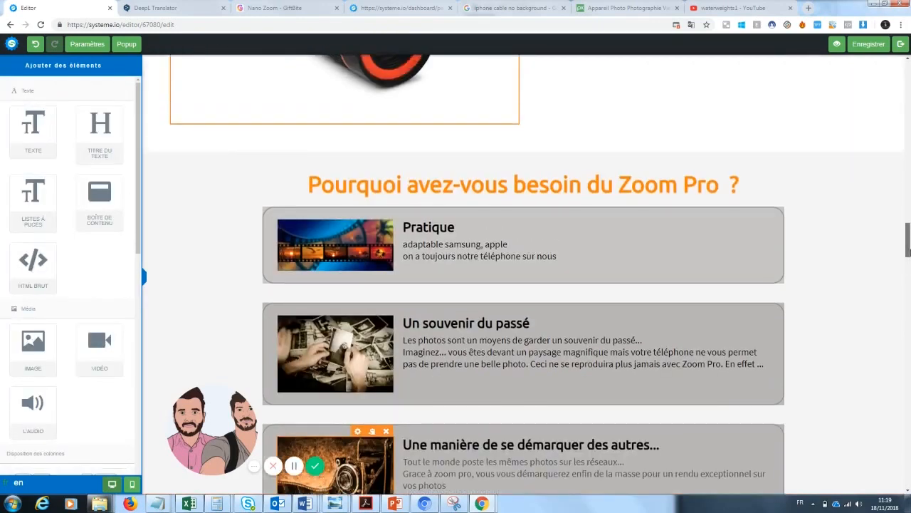
{"action": "scroll", "coordinate": [908, 245], "scroll_direction": "down", "scroll_amount": 2}
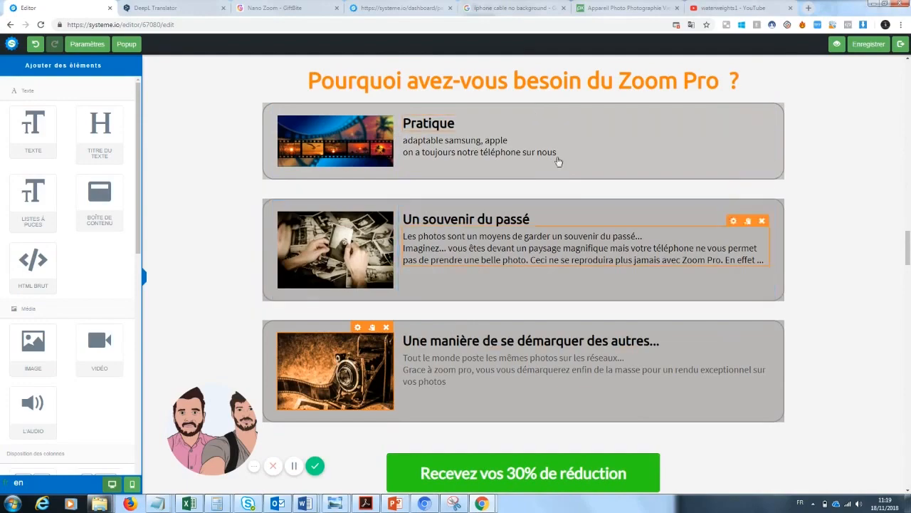
{"action": "left_click_drag", "start_coordinate": [908, 247], "coordinate": [898, 271]}
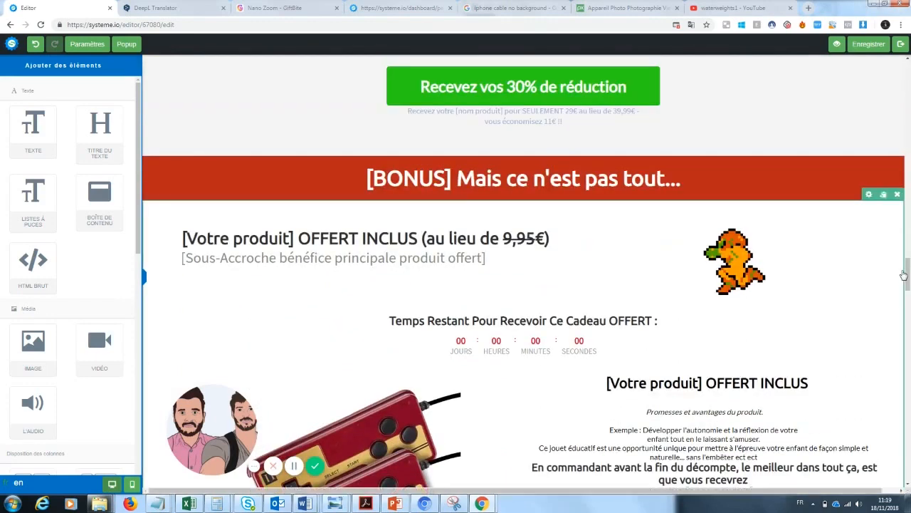
{"action": "left_click", "coordinate": [451, 179]}
{"action": "left_click_drag", "start_coordinate": [453, 178], "coordinate": [344, 172]}
{"action": "key", "text": "BackSpace"}
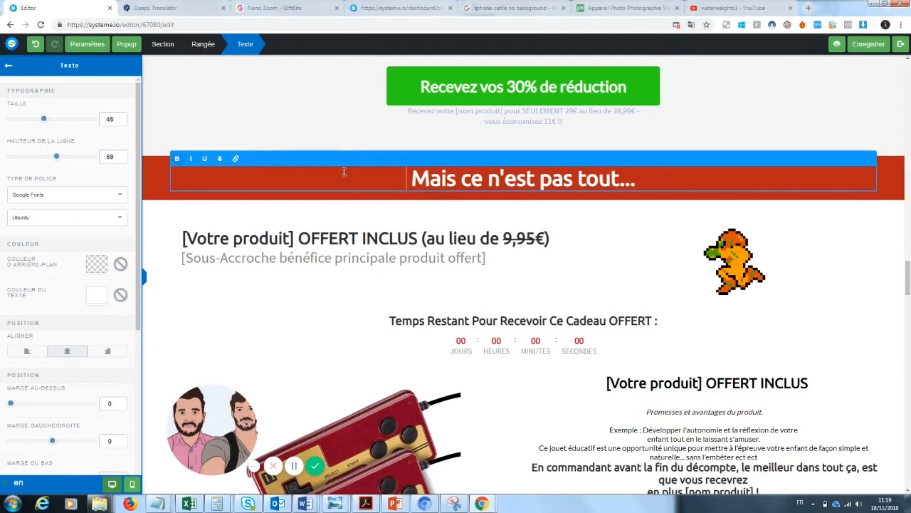
{"action": "left_click", "coordinate": [332, 271]}
Rename the gift title to 'Cable téléphone OFFERT INCLUS (au lieu de 9,95€)'
{"action": "left_click", "coordinate": [294, 238]}
{"action": "left_click_drag", "start_coordinate": [294, 238], "coordinate": [178, 238]}
{"action": "left_click", "coordinate": [183, 238]}
{"action": "key", "text": "BackSpace"}
{"action": "type", "text": "Cable téléphone"}
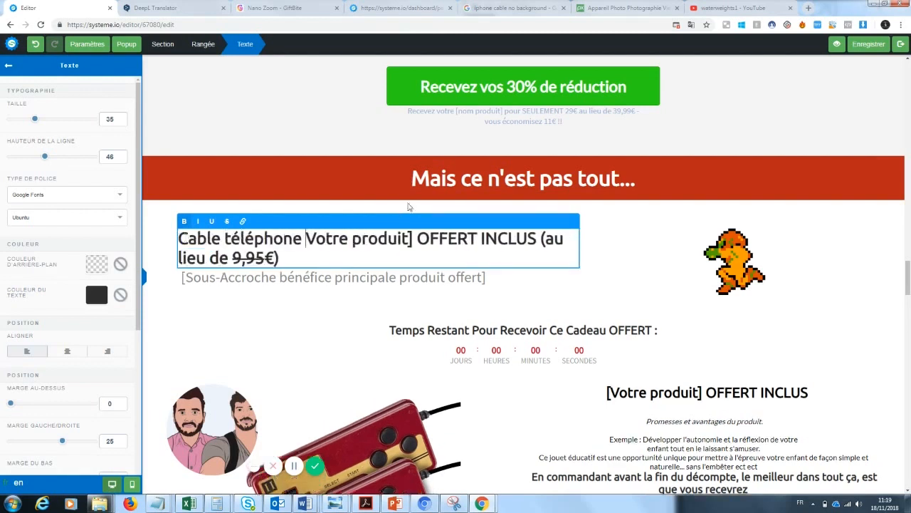
{"action": "left_click_drag", "start_coordinate": [417, 237], "coordinate": [309, 244]}
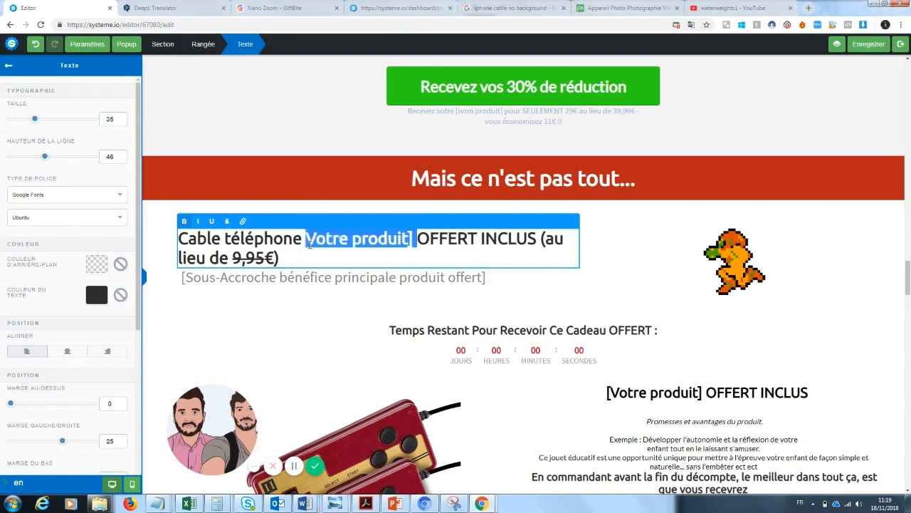
{"action": "key", "text": "BackSpace"}
{"action": "left_click_drag", "start_coordinate": [428, 238], "coordinate": [564, 239]}
{"action": "left_click", "coordinate": [680, 289]}
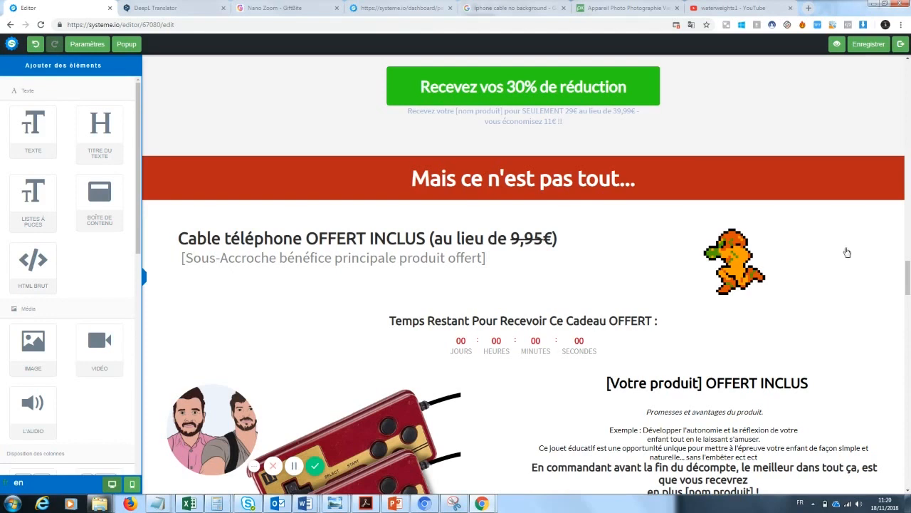
Replace the game controller image with the white phone charging cable photo from uploaded images
{"action": "scroll", "coordinate": [902, 265], "scroll_direction": "down", "scroll_amount": 2}
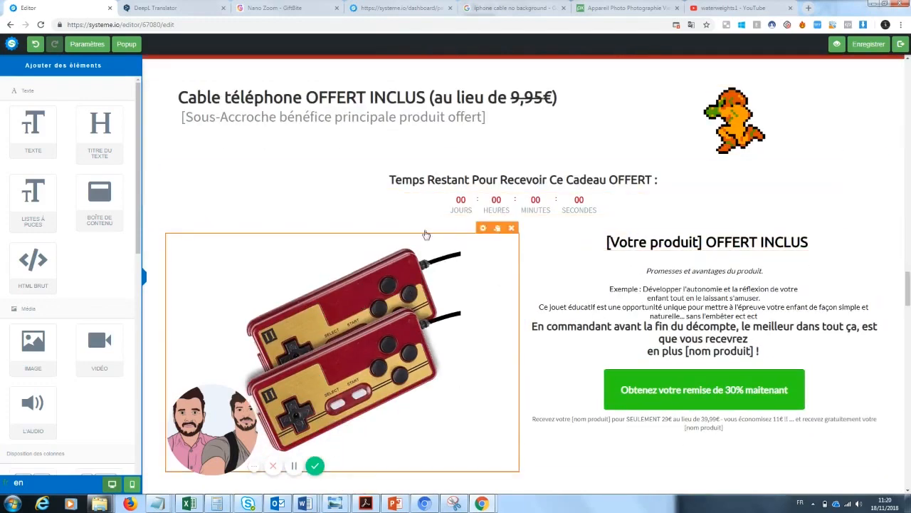
{"action": "left_click", "coordinate": [484, 236]}
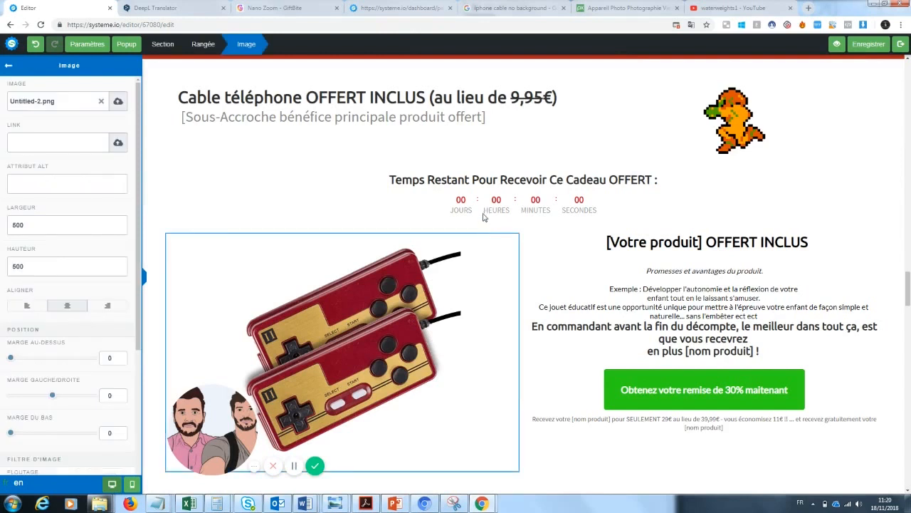
{"action": "left_click_drag", "start_coordinate": [225, 420], "coordinate": [114, 435]}
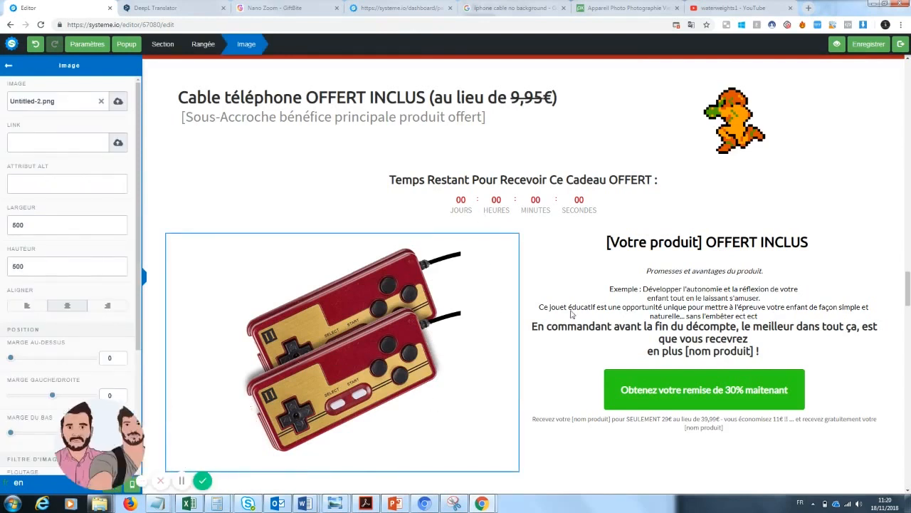
{"action": "left_click", "coordinate": [101, 105]}
{"action": "left_click", "coordinate": [113, 102]}
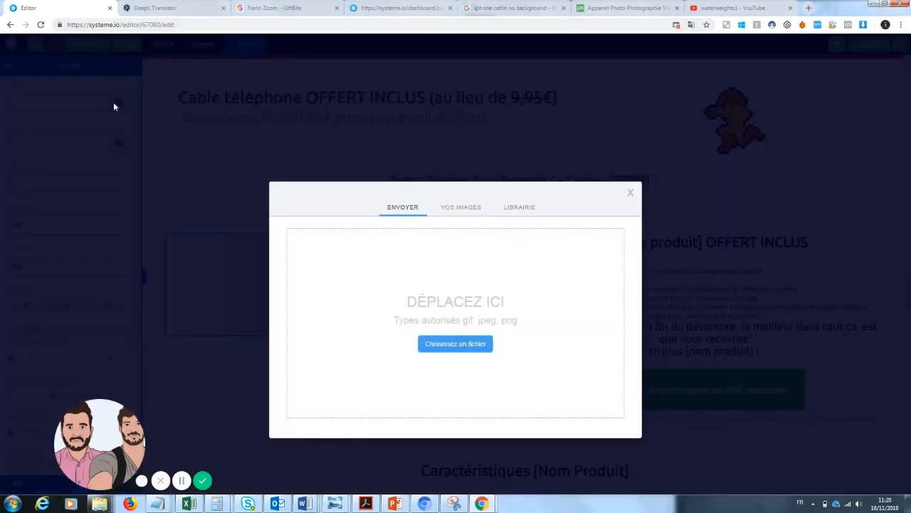
{"action": "left_click", "coordinate": [469, 208]}
{"action": "left_click_drag", "start_coordinate": [479, 233], "coordinate": [479, 266]}
{"action": "left_click", "coordinate": [372, 281]}
{"action": "left_click", "coordinate": [605, 434]}
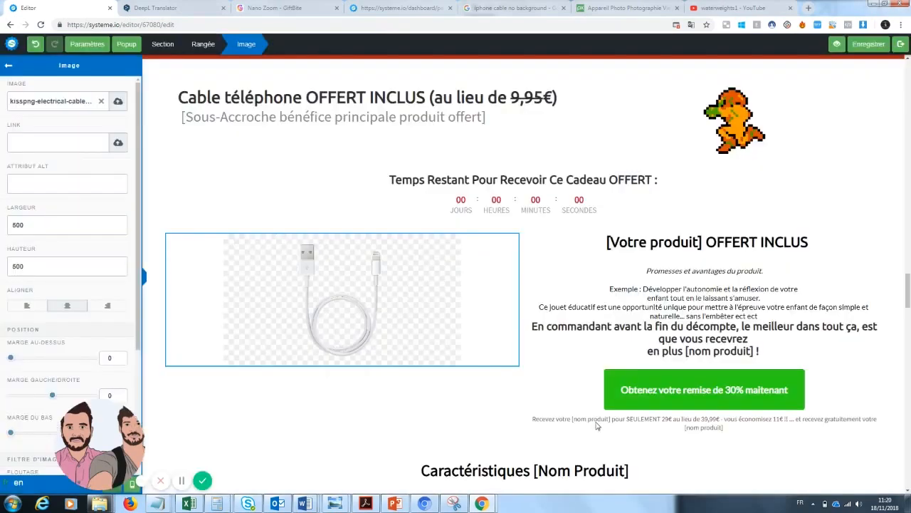
{"action": "left_click", "coordinate": [572, 227]}
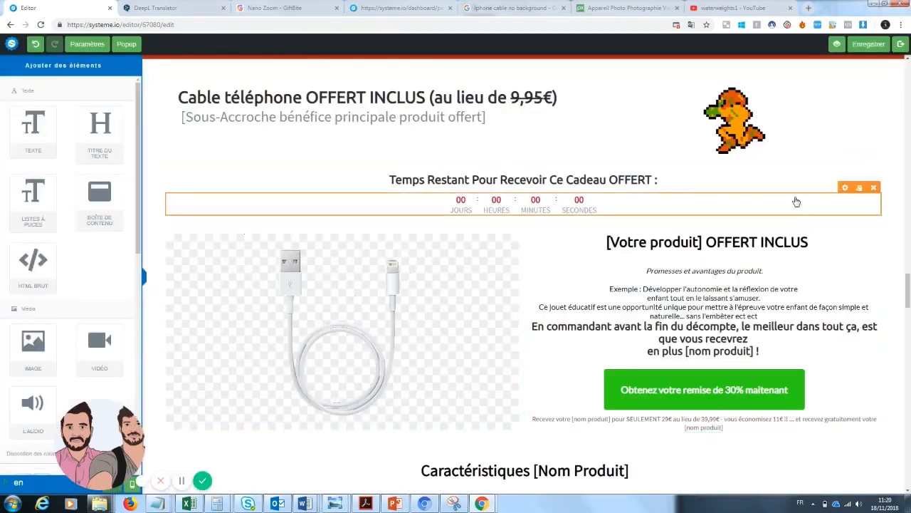
Change the bonus heading to 'Votre cable téléphone OFFERT INCLUS'
{"action": "left_click", "coordinate": [677, 245]}
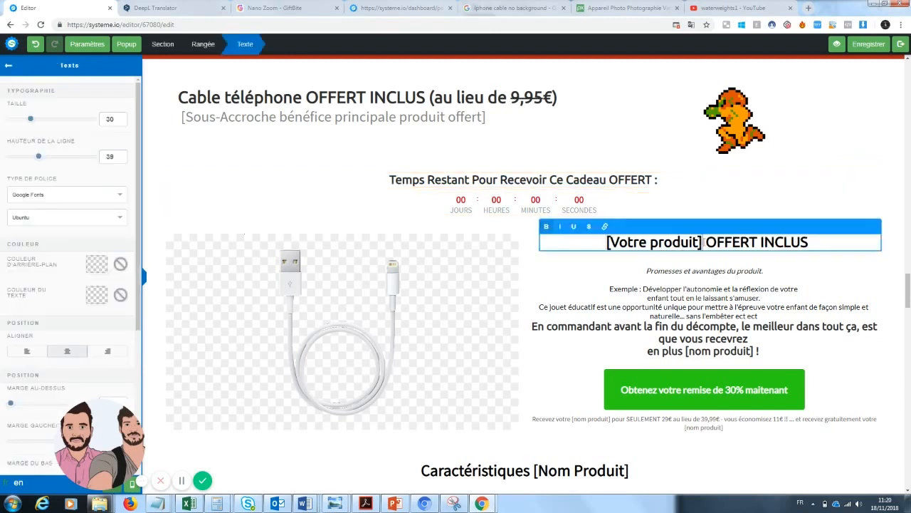
{"action": "left_click_drag", "start_coordinate": [702, 242], "coordinate": [603, 246]}
{"action": "type", "text": "Votre cable"}
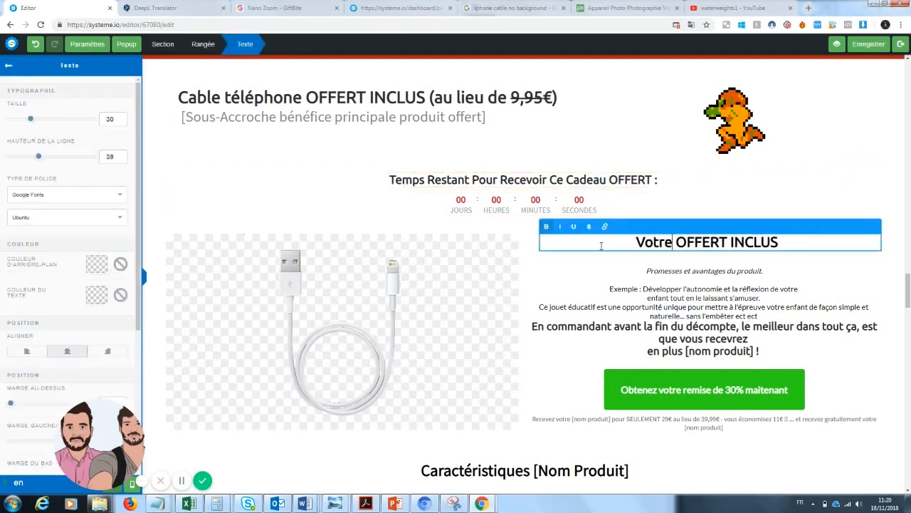
{"action": "type", "text": " téléphone"}
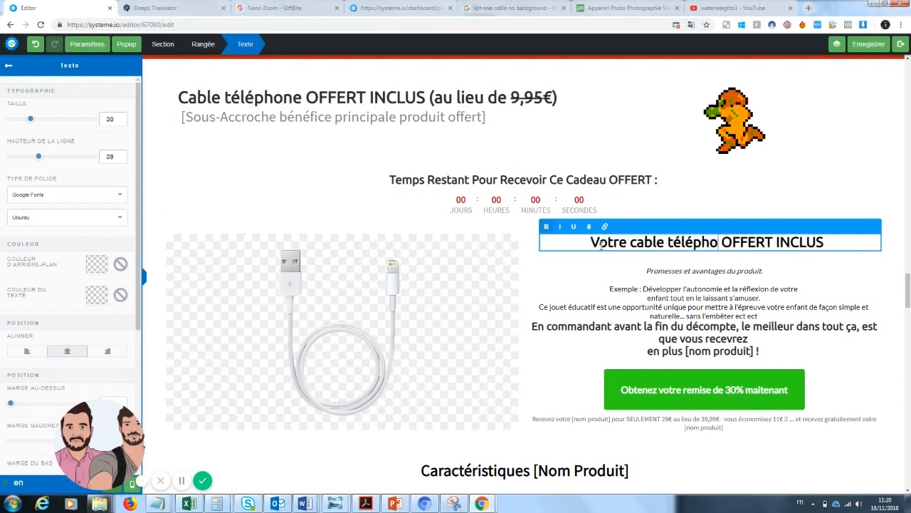
{"action": "left_click", "coordinate": [751, 277]}
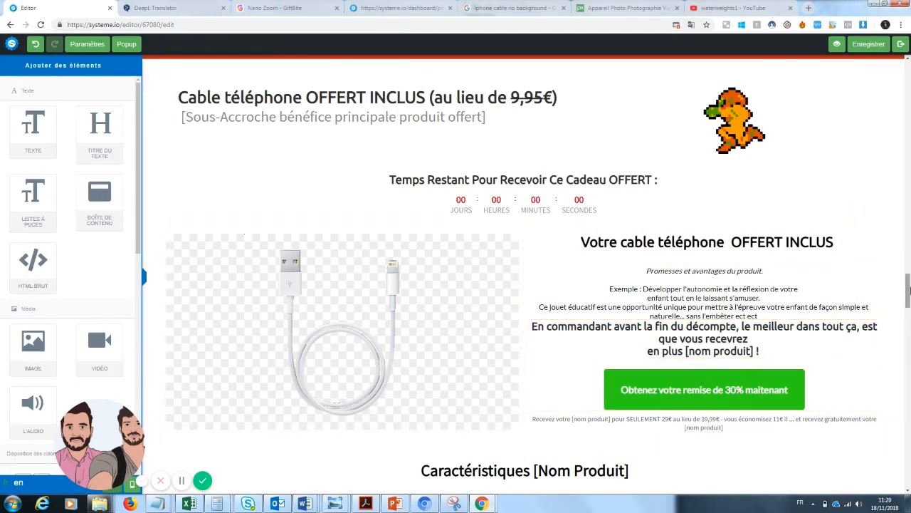
Change the features title to 'Caractéristiques Cable téléphone'
{"action": "scroll", "coordinate": [909, 287], "scroll_direction": "down", "scroll_amount": 3}
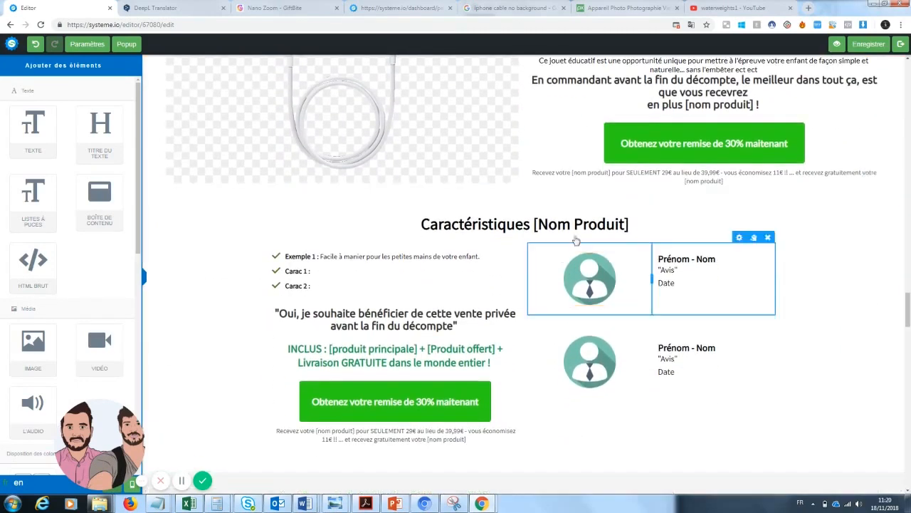
{"action": "left_click", "coordinate": [626, 224]}
{"action": "left_click_drag", "start_coordinate": [628, 224], "coordinate": [533, 224]}
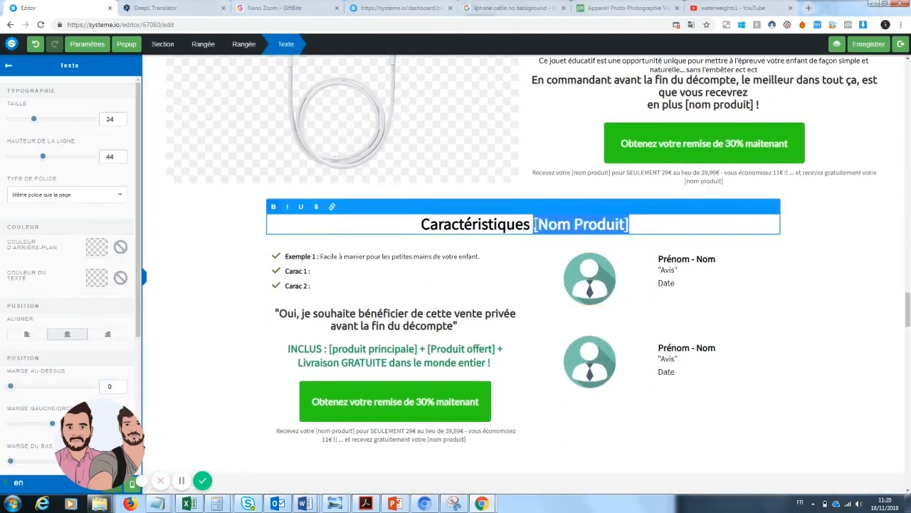
{"action": "type", "text": "Cable téléphone"}
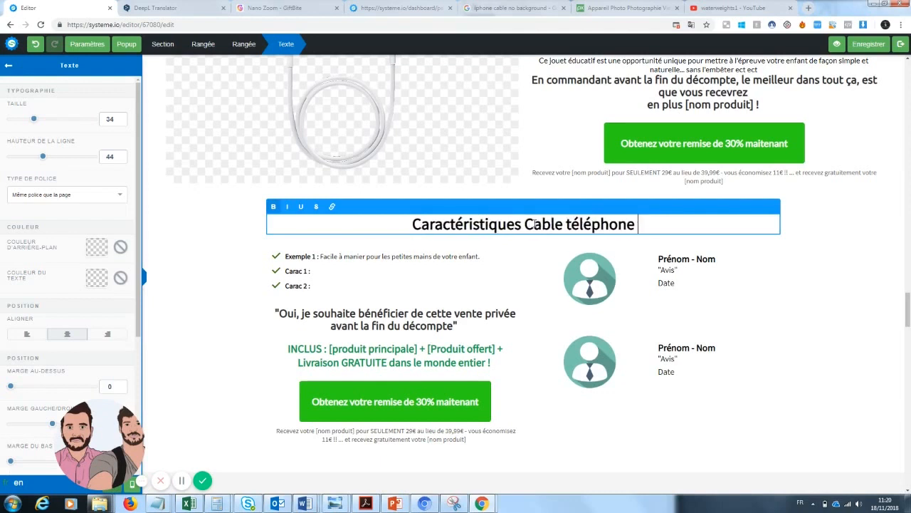
{"action": "left_click", "coordinate": [409, 269]}
{"action": "left_click", "coordinate": [356, 259]}
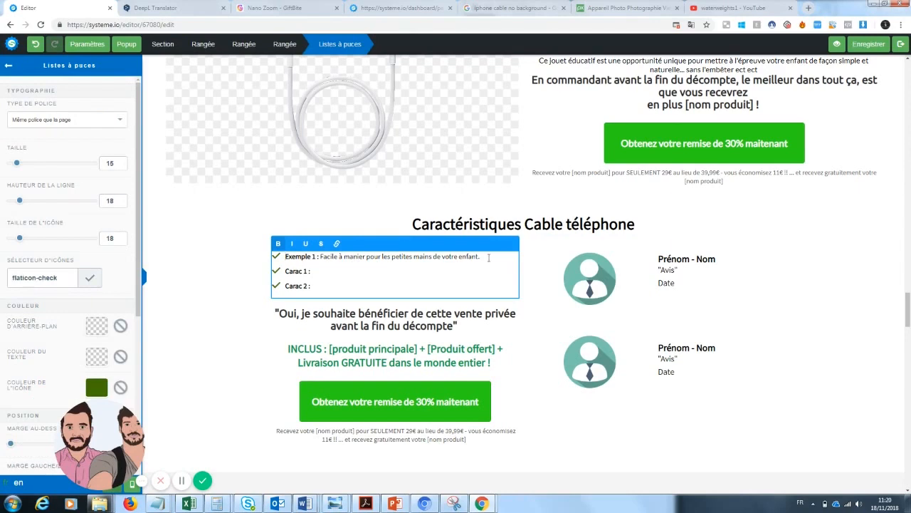
Replace the Famicom console picture with the black smartphone lens image from Vos images
{"action": "scroll", "coordinate": [906, 330], "scroll_direction": "down", "scroll_amount": 4}
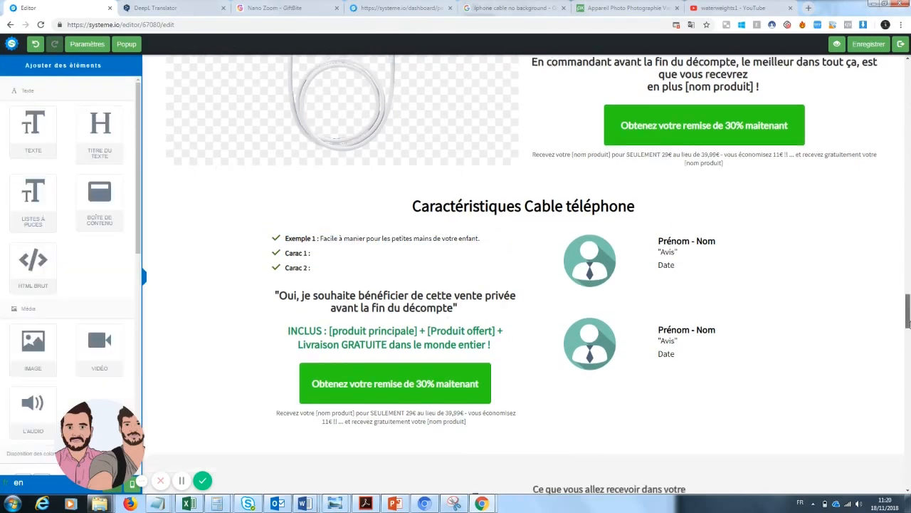
{"action": "mouse_move", "coordinate": [301, 240]}
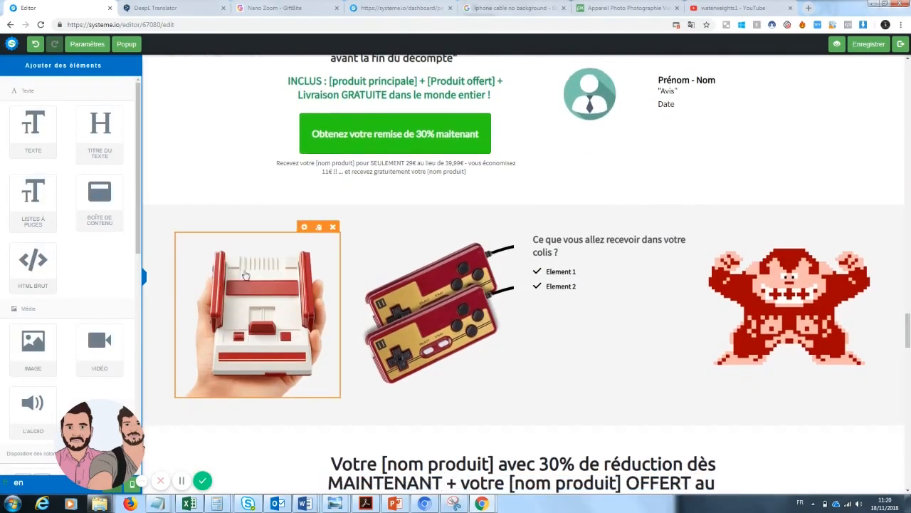
{"action": "left_click", "coordinate": [333, 226]}
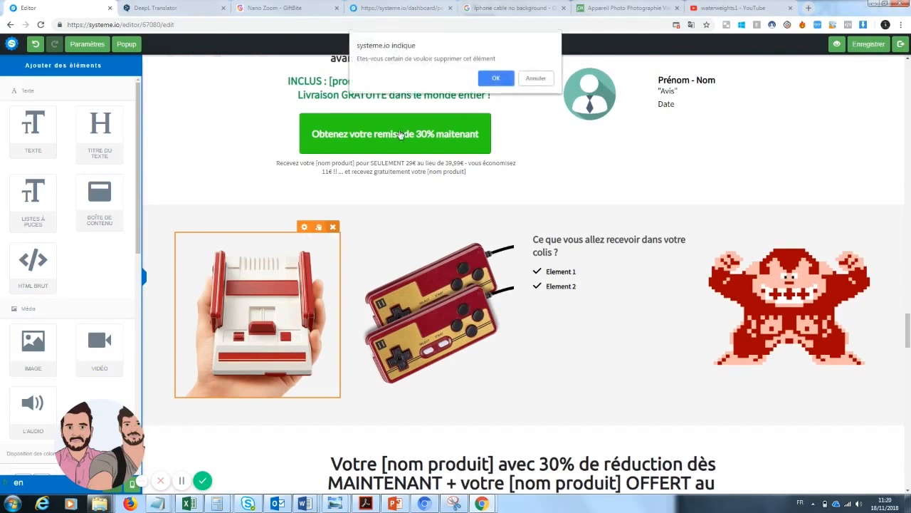
{"action": "left_click", "coordinate": [497, 78]}
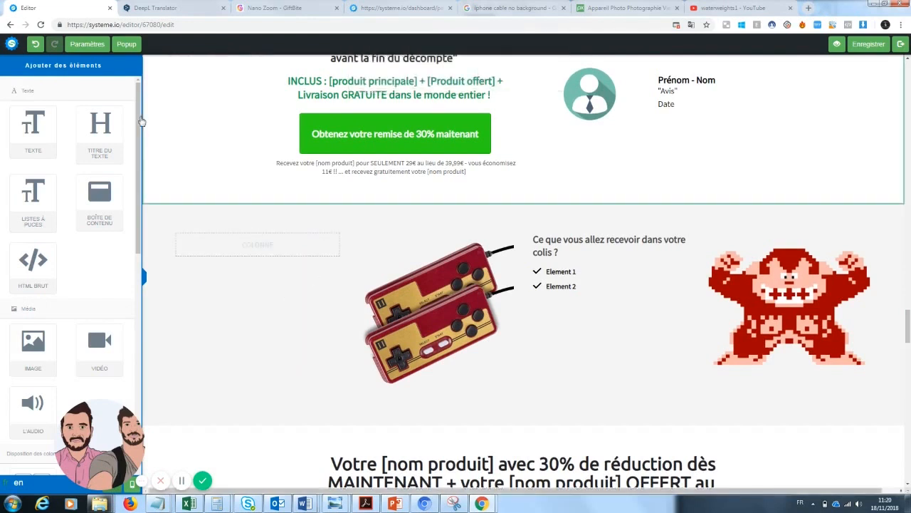
{"action": "left_click", "coordinate": [35, 43]}
{"action": "left_click", "coordinate": [321, 247]}
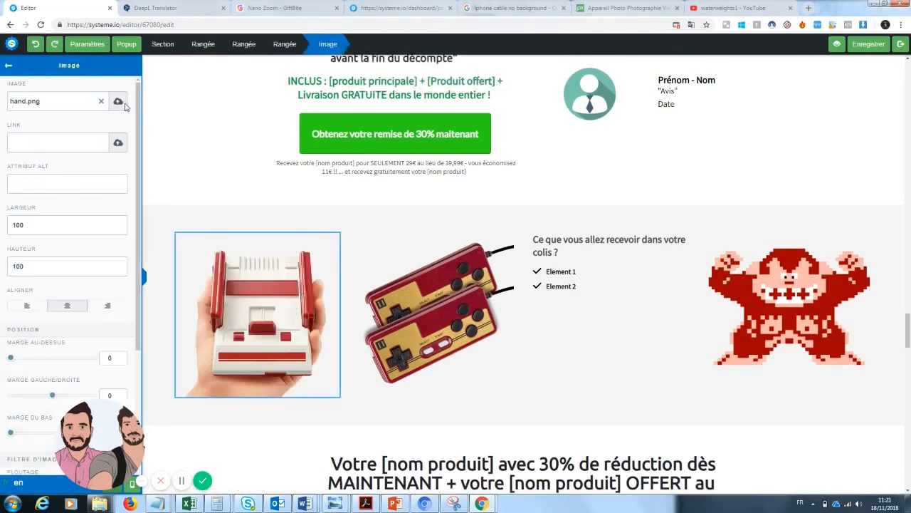
{"action": "left_click", "coordinate": [101, 102]}
{"action": "left_click", "coordinate": [116, 103]}
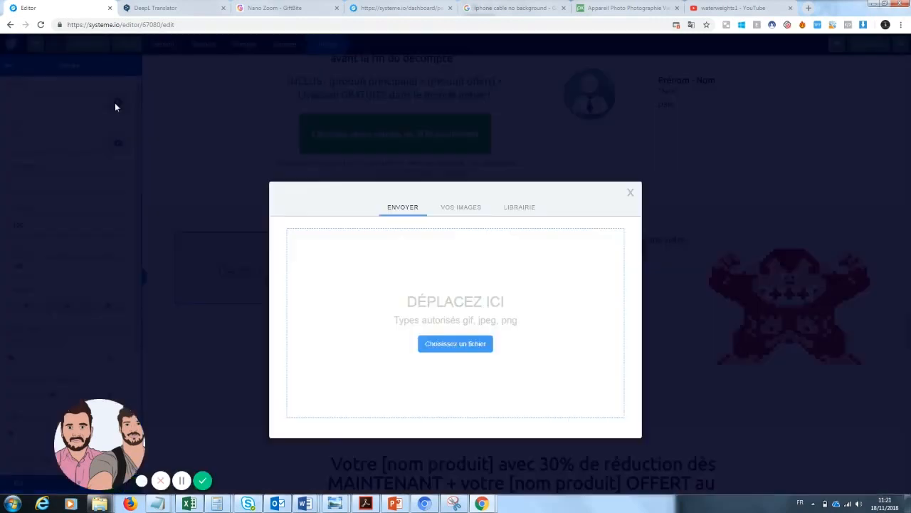
{"action": "left_click", "coordinate": [461, 207]}
{"action": "left_click", "coordinate": [434, 348]}
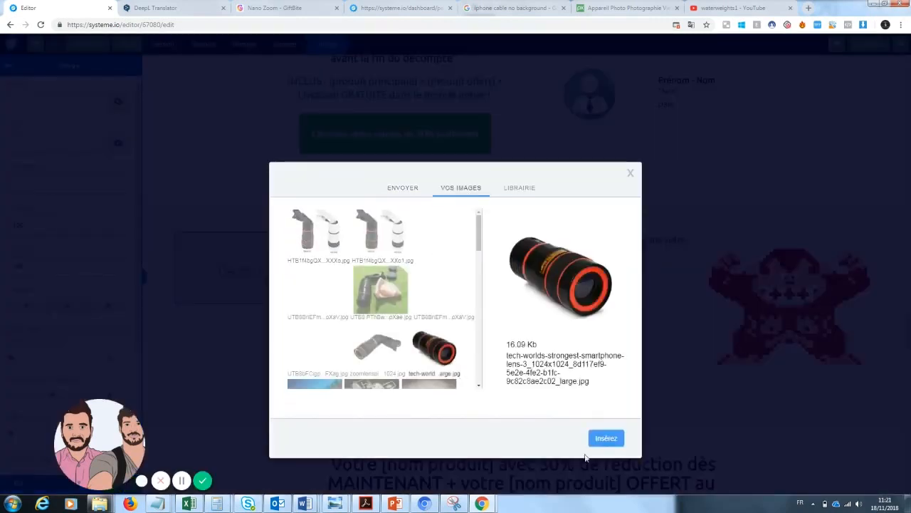
{"action": "left_click", "coordinate": [604, 438]}
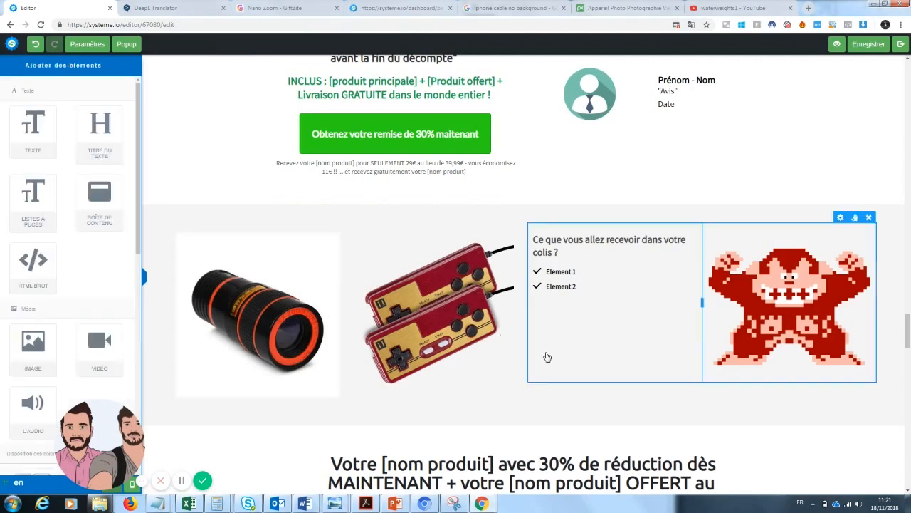
Select the red game controllers image in the package row and open its settings
{"action": "left_click", "coordinate": [483, 232]}
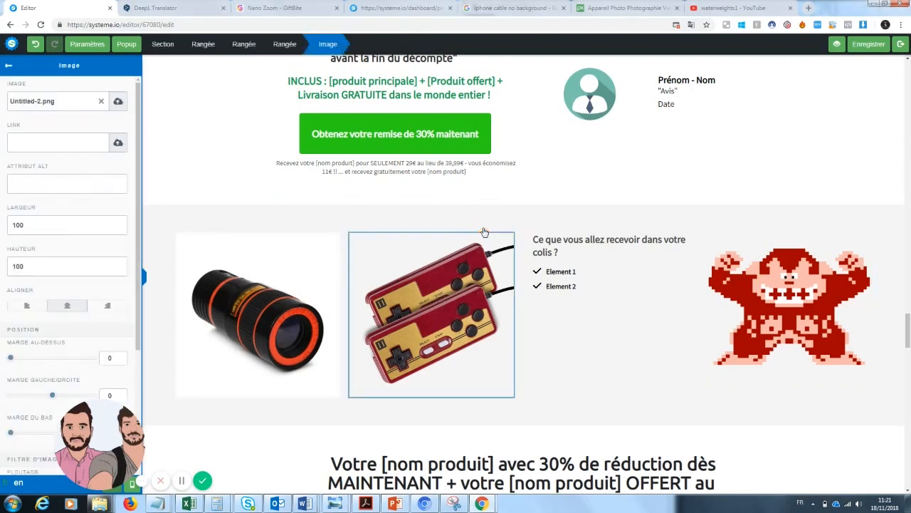
{"action": "left_click", "coordinate": [468, 281]}
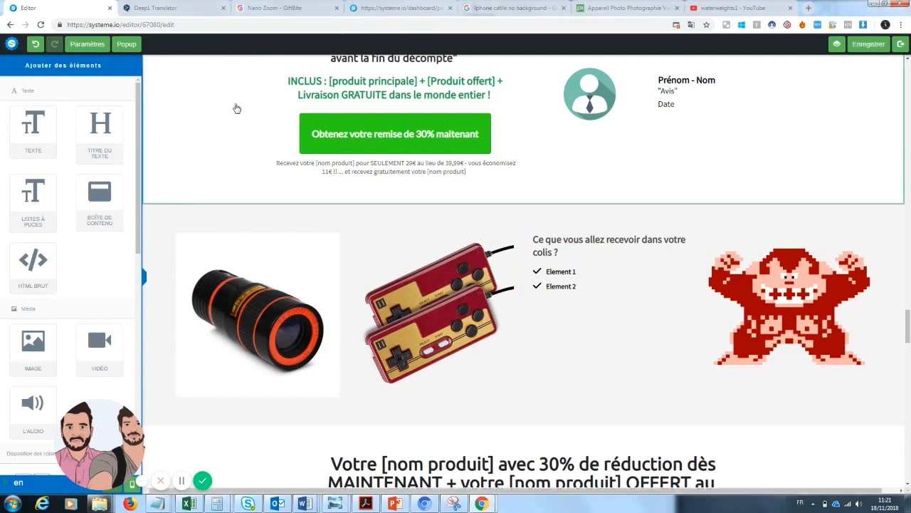
{"action": "left_click", "coordinate": [479, 231]}
{"action": "left_click", "coordinate": [469, 271]}
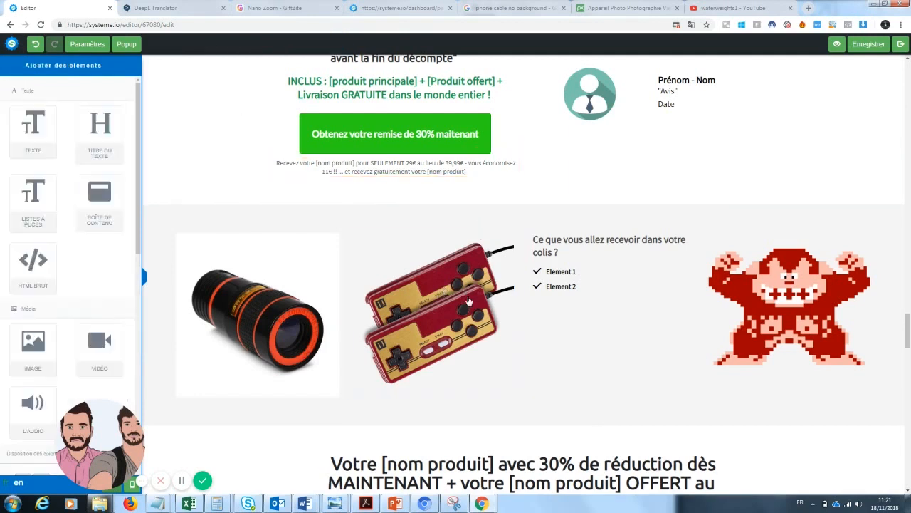
{"action": "left_click", "coordinate": [473, 312]}
{"action": "left_click", "coordinate": [468, 280]}
{"action": "left_click", "coordinate": [464, 257]}
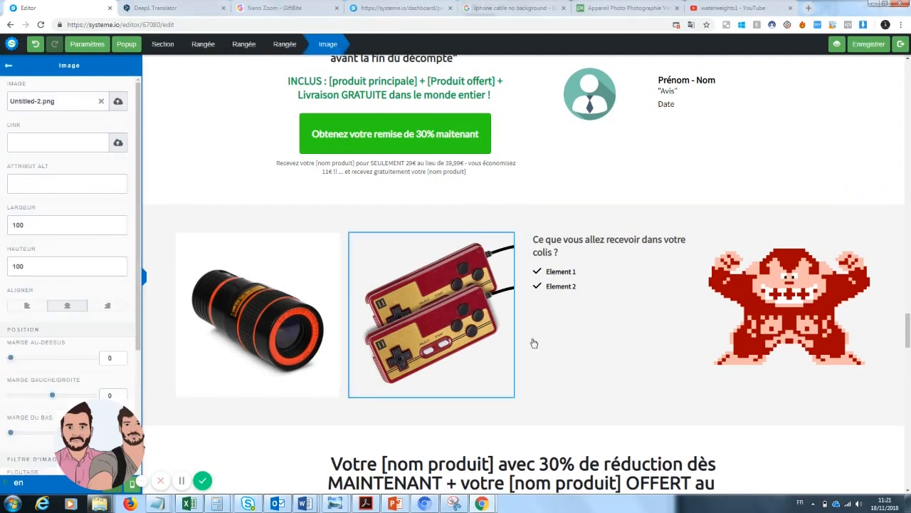
{"action": "left_click", "coordinate": [533, 339]}
{"action": "left_click", "coordinate": [479, 227]}
Swap the controller picture for the white kisspng phone cable image from Vos images
{"action": "left_click", "coordinate": [101, 103]}
{"action": "left_click", "coordinate": [118, 103]}
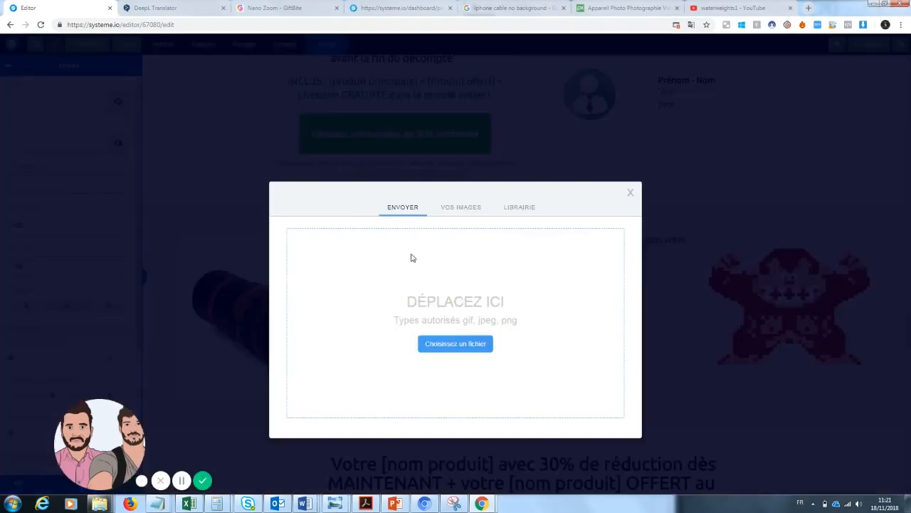
{"action": "left_click", "coordinate": [449, 208]}
{"action": "left_click_drag", "start_coordinate": [480, 235], "coordinate": [480, 258]}
{"action": "left_click", "coordinate": [372, 345]}
{"action": "left_click", "coordinate": [607, 434]}
{"action": "left_click", "coordinate": [399, 272]}
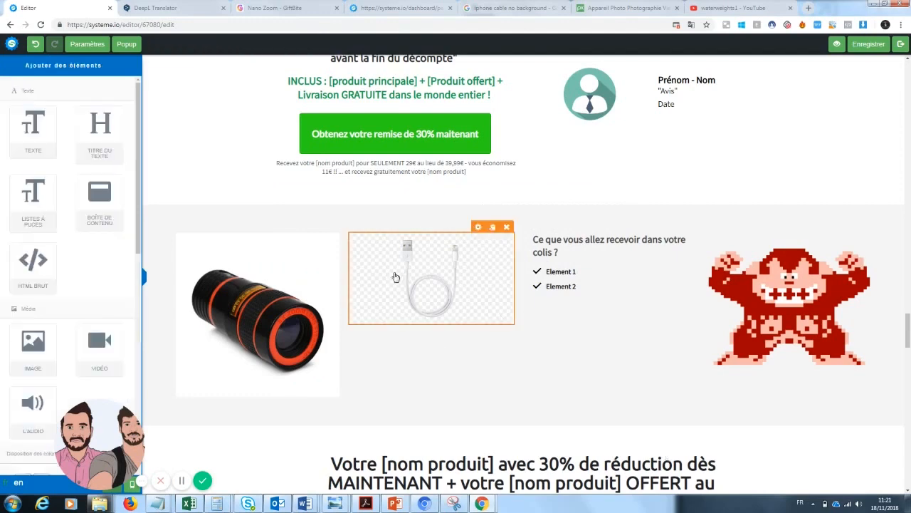
{"action": "left_click", "coordinate": [900, 180]}
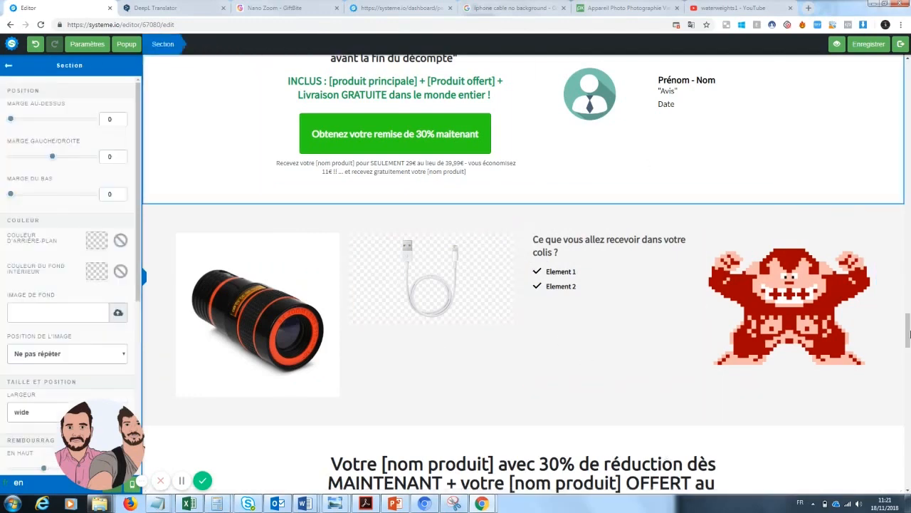
Rename the checklist items Element 1 and Element 2 to 'Zoom pro x1' and 'Cable téléphone'
{"action": "left_click", "coordinate": [910, 338]}
{"action": "mouse_move", "coordinate": [909, 334]}
{"action": "left_mouse_down"}
{"action": "mouse_move", "coordinate": [908, 283]}
{"action": "mouse_move", "coordinate": [908, 327]}
{"action": "left_mouse_up"}
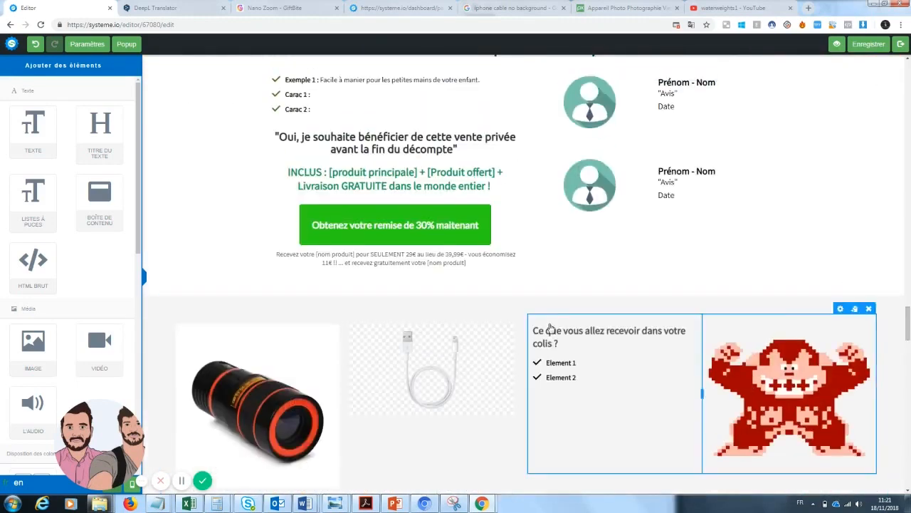
{"action": "left_click", "coordinate": [575, 363]}
{"action": "left_click_drag", "start_coordinate": [577, 363], "coordinate": [548, 364]}
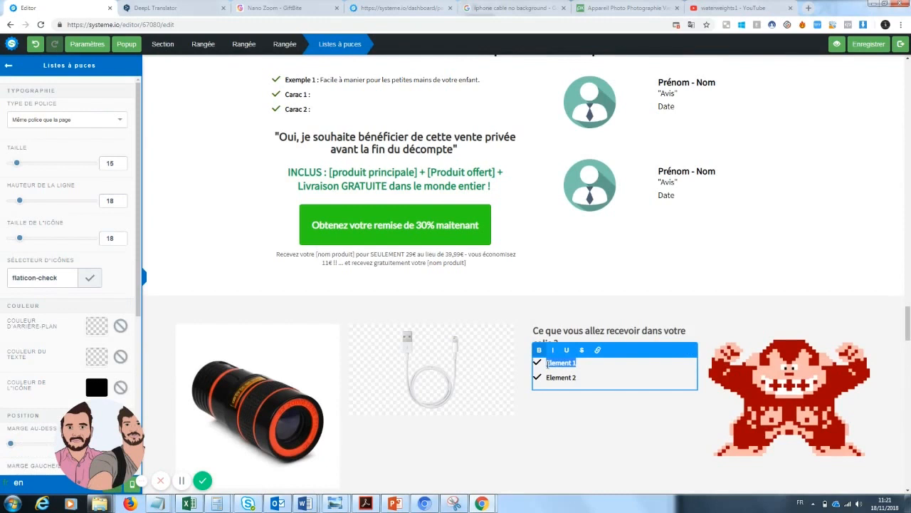
{"action": "type", "text": "Co"}
{"action": "type", "text": "om pro"}
{"action": "left_click", "coordinate": [567, 417]}
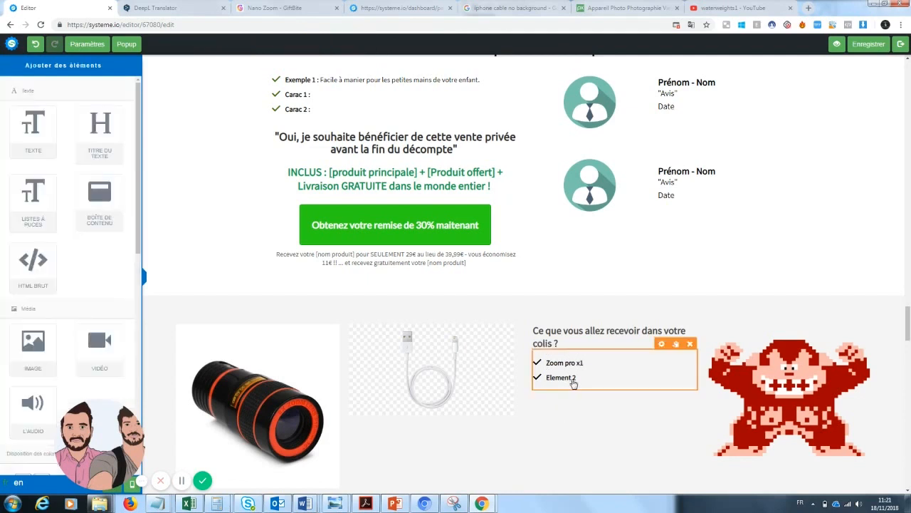
{"action": "left_click", "coordinate": [575, 376]}
{"action": "left_click_drag", "start_coordinate": [577, 377], "coordinate": [550, 380]}
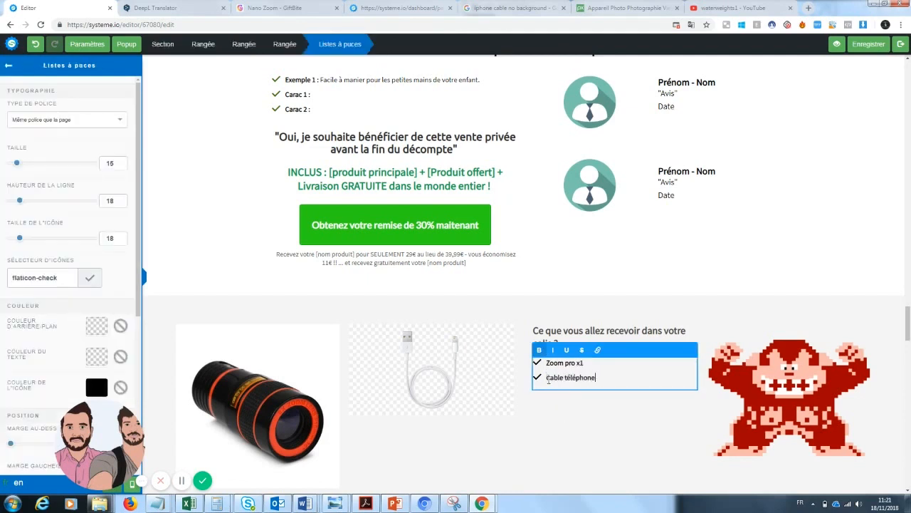
{"action": "left_click", "coordinate": [783, 353]}
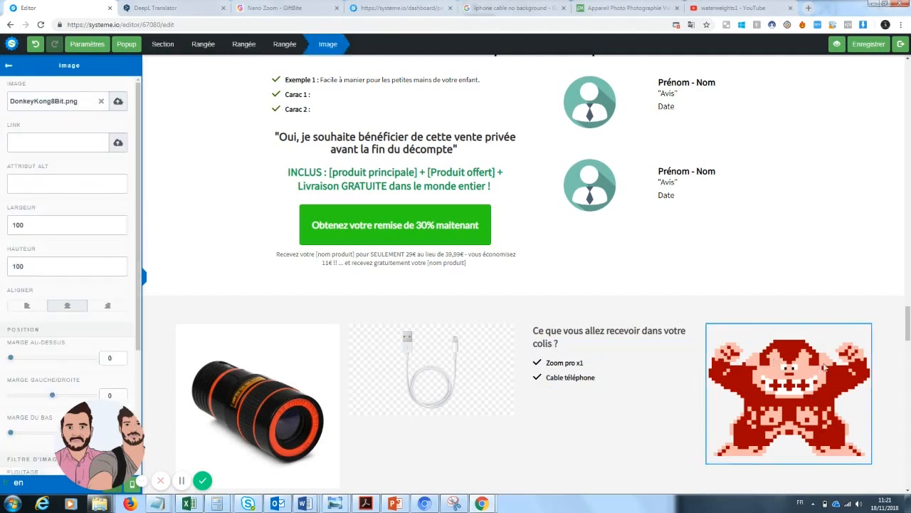
Replace the Donkey Kong pixel art with the sepia open book photo from Vos images
{"action": "left_click", "coordinate": [754, 372]}
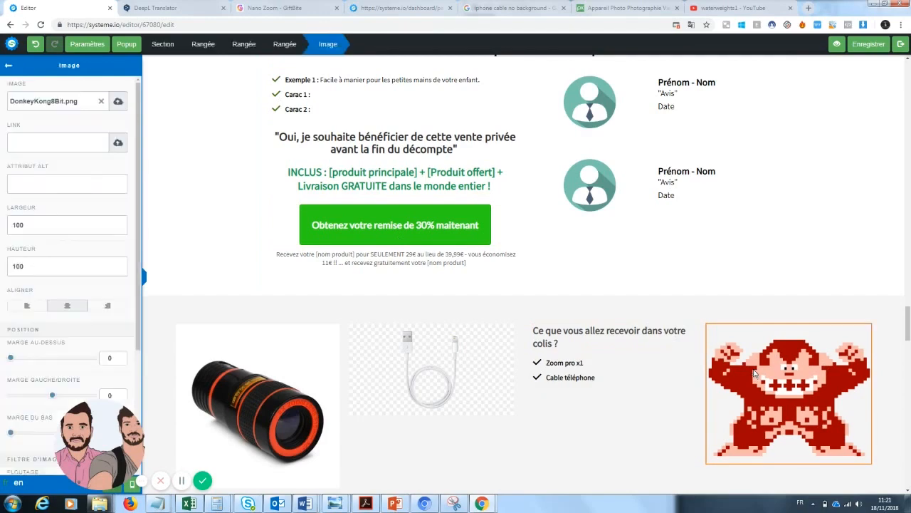
{"action": "left_click", "coordinate": [117, 101]}
{"action": "left_click", "coordinate": [461, 207]}
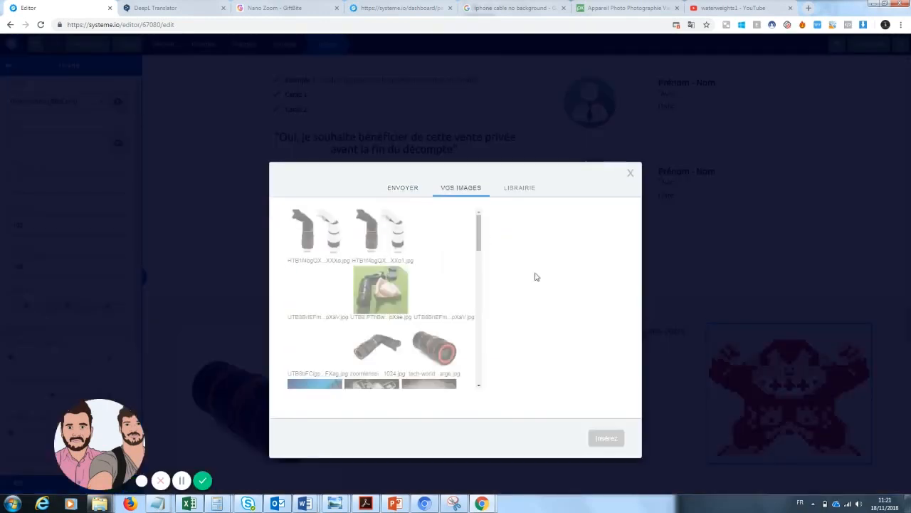
{"action": "left_click_drag", "start_coordinate": [478, 246], "coordinate": [478, 271]}
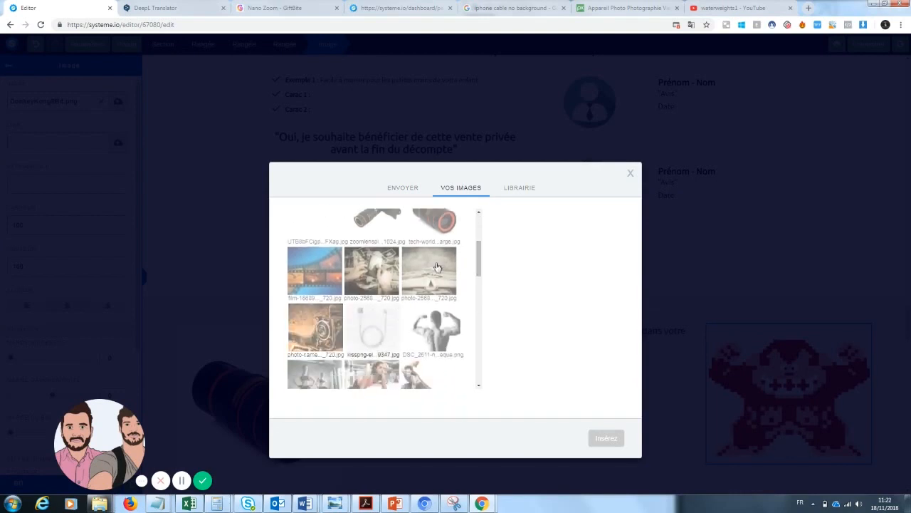
{"action": "left_click", "coordinate": [457, 267]}
{"action": "left_click", "coordinate": [606, 438]}
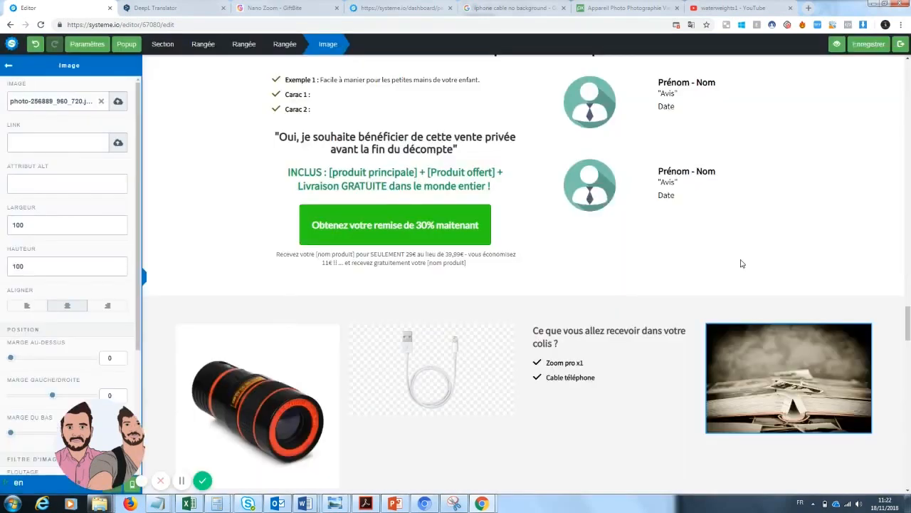
{"action": "left_click_drag", "start_coordinate": [908, 328], "coordinate": [908, 272]}
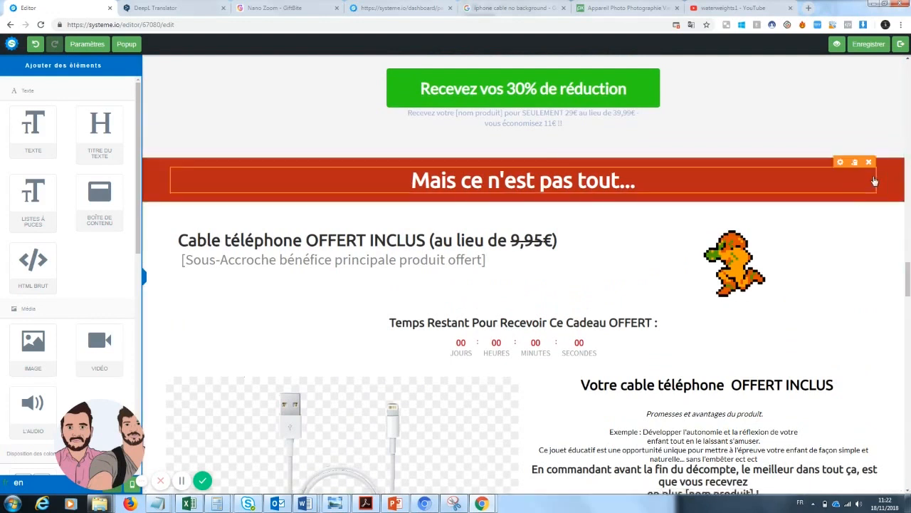
Delete the Mais ce n'est pas tout banner, cable bonus and Caractéristiques sections, and the cable image
{"action": "left_click", "coordinate": [897, 153]}
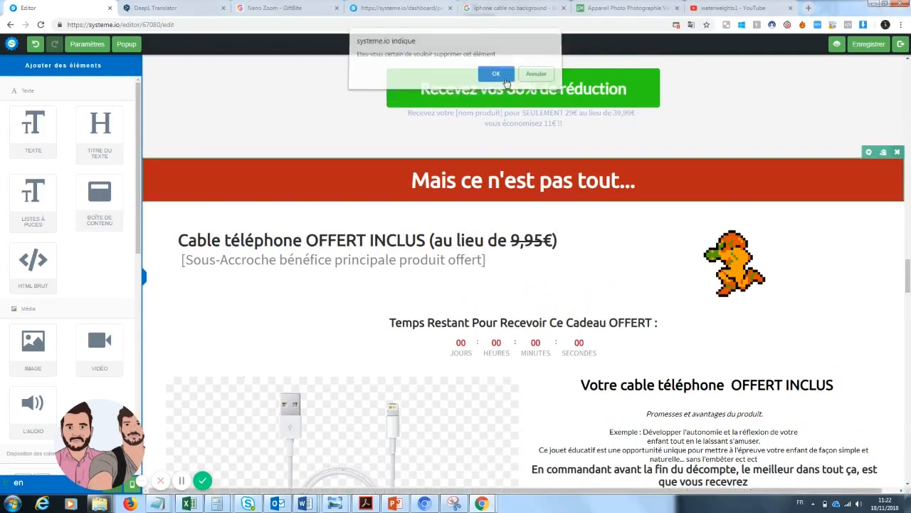
{"action": "left_click", "coordinate": [505, 79]}
{"action": "left_click", "coordinate": [897, 153]}
{"action": "left_click", "coordinate": [500, 79]}
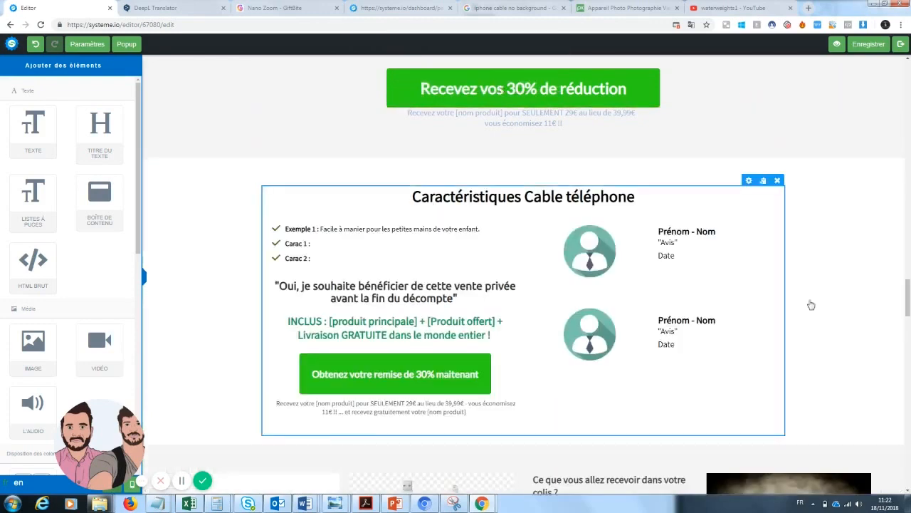
{"action": "left_click", "coordinate": [897, 153]}
{"action": "left_click", "coordinate": [507, 78]}
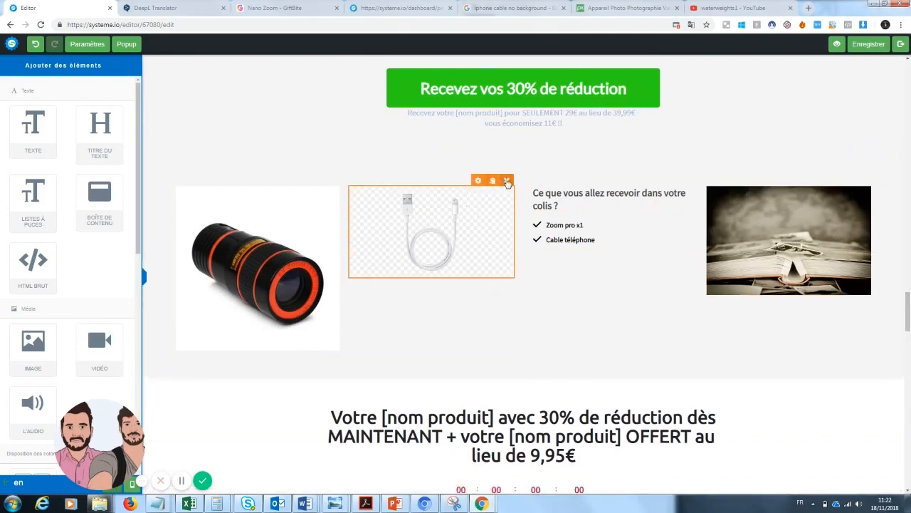
{"action": "left_click", "coordinate": [507, 181]}
{"action": "left_click", "coordinate": [496, 79]}
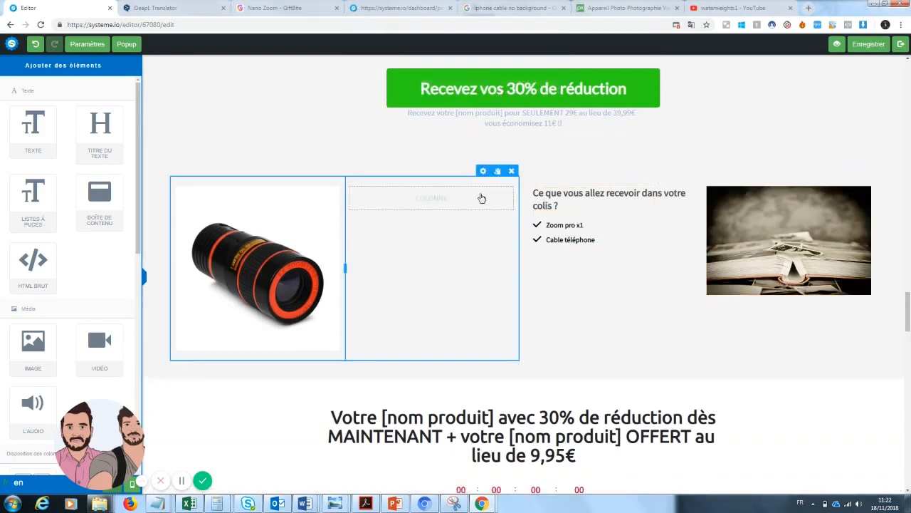
Change the second checklist item from 'Cable téléphone' to 'un adaptateur iphone et samsung'
{"action": "left_click", "coordinate": [599, 242]}
{"action": "left_click_drag", "start_coordinate": [606, 246], "coordinate": [531, 246]}
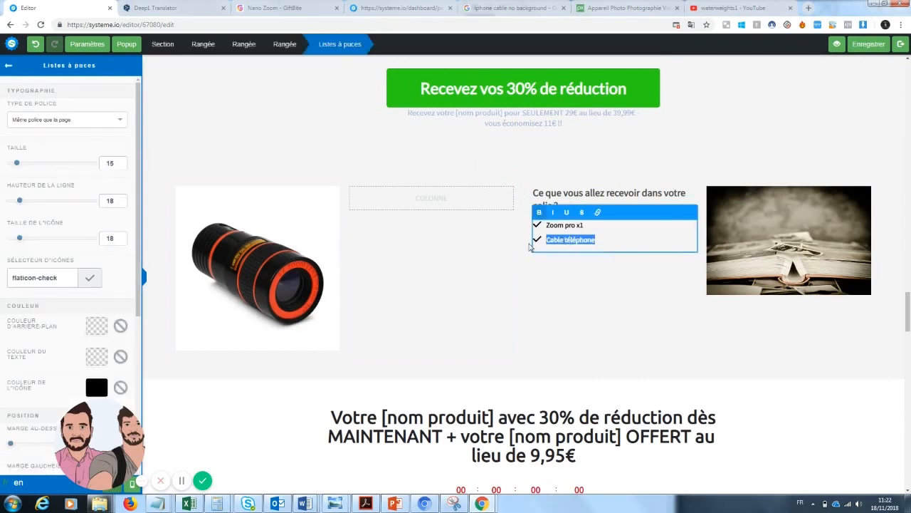
{"action": "key", "text": "BackSpace"}
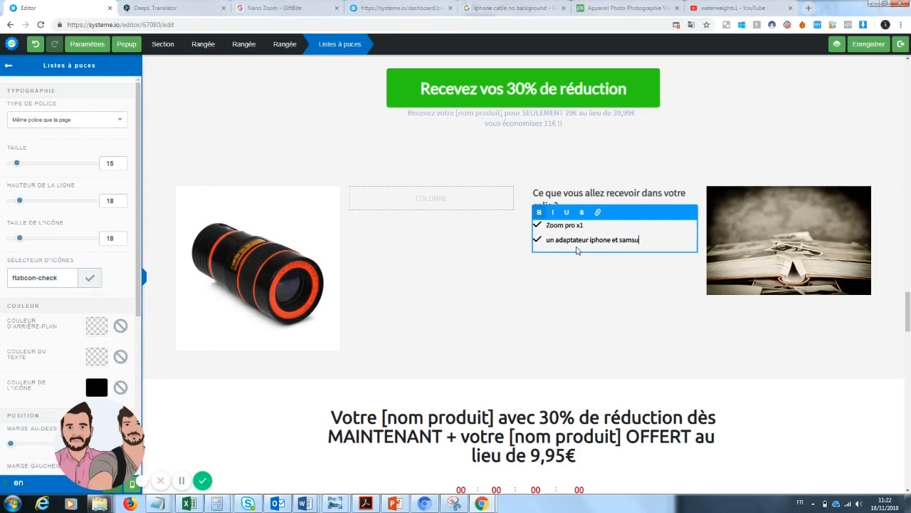
{"action": "left_click", "coordinate": [759, 358]}
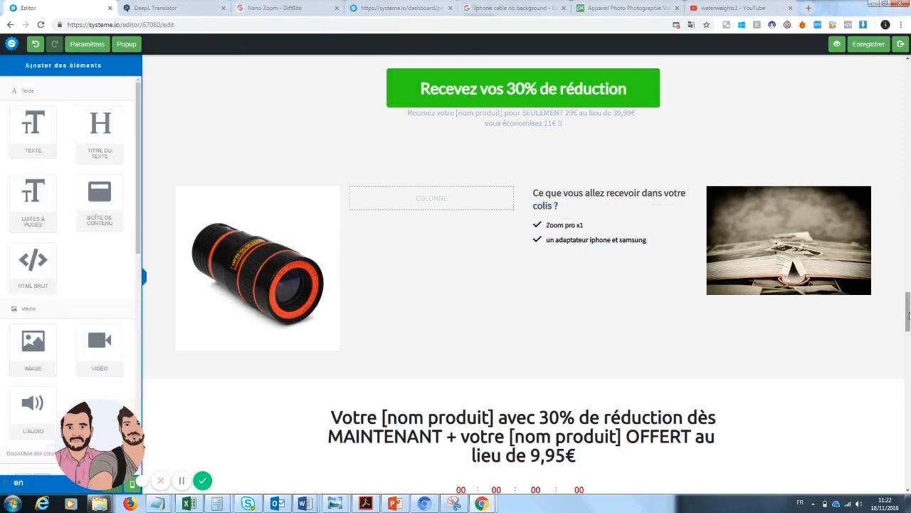
{"action": "scroll", "coordinate": [759, 358], "scroll_direction": "up", "scroll_amount": 15}
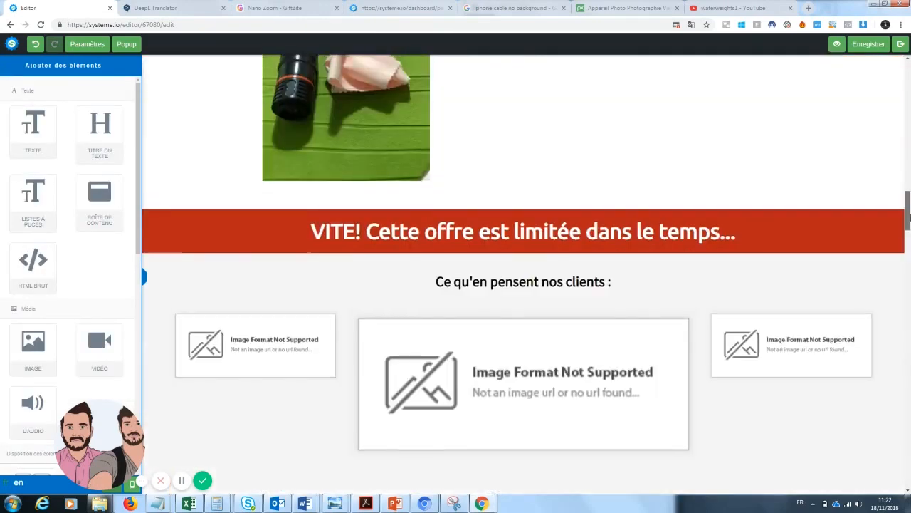
Remove the countdown offer and 'Plus de 1000+ clients déjà satisfaits!' sections, then save the page
{"action": "left_click_drag", "start_coordinate": [908, 212], "coordinate": [908, 337]}
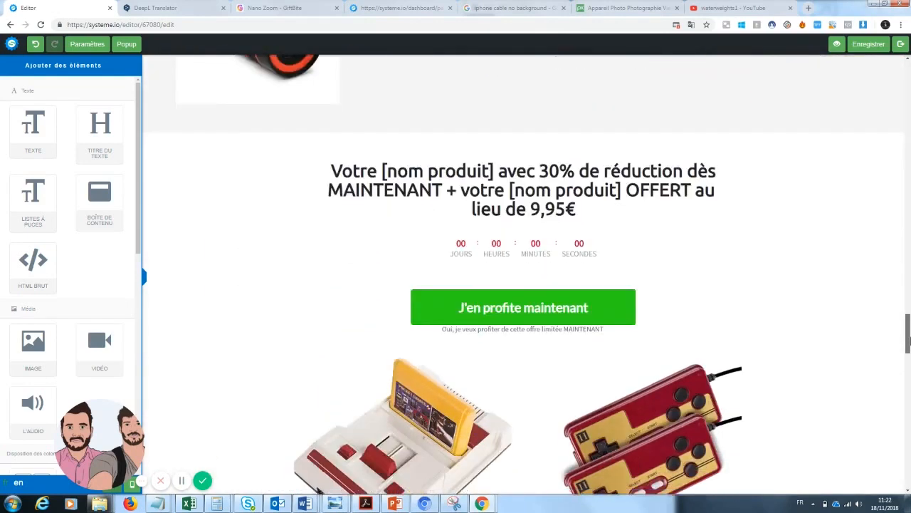
{"action": "left_click", "coordinate": [898, 127]}
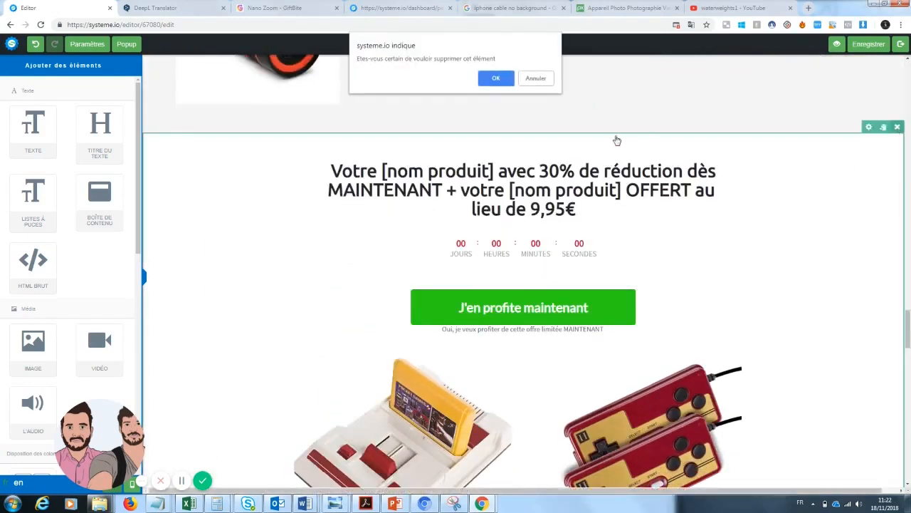
{"action": "left_click", "coordinate": [498, 79]}
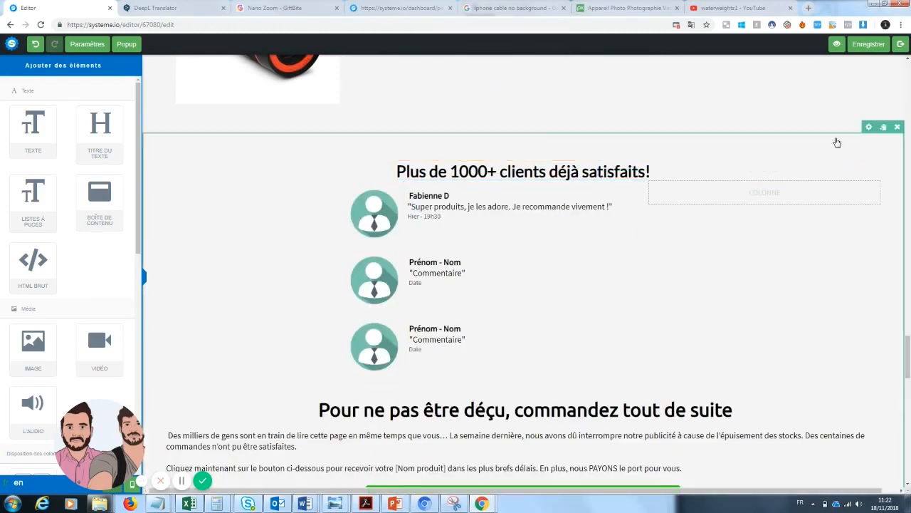
{"action": "left_click", "coordinate": [898, 127]}
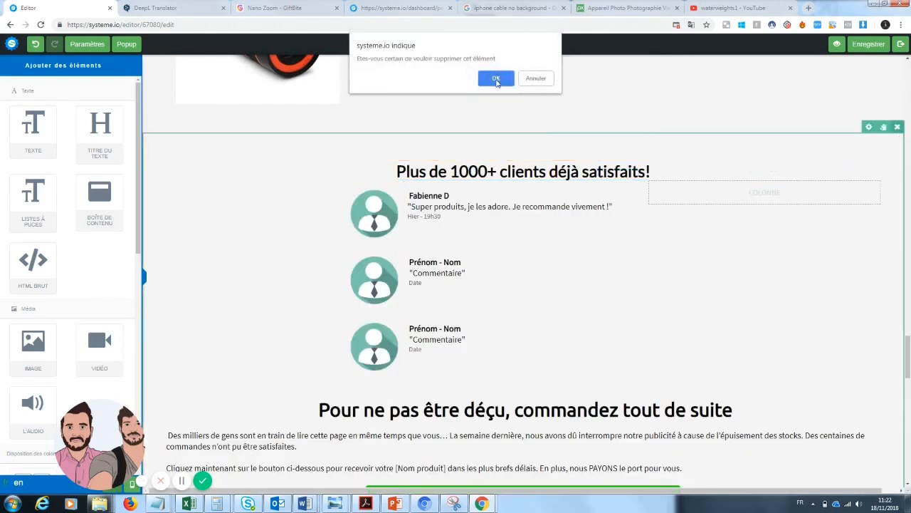
{"action": "left_click", "coordinate": [497, 78]}
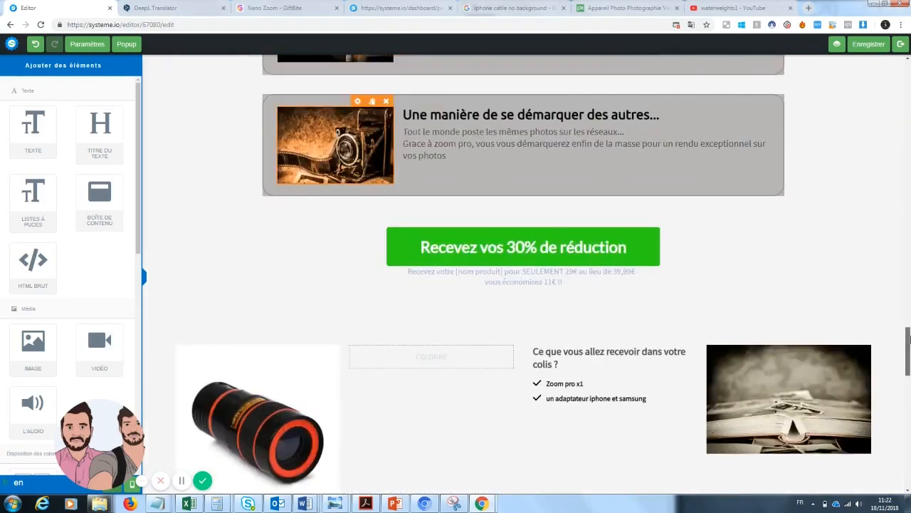
{"action": "scroll", "coordinate": [523, 275], "scroll_direction": "down", "scroll_amount": 10}
{"action": "left_click_drag", "start_coordinate": [908, 430], "coordinate": [909, 80]}
{"action": "left_click", "coordinate": [873, 43]}
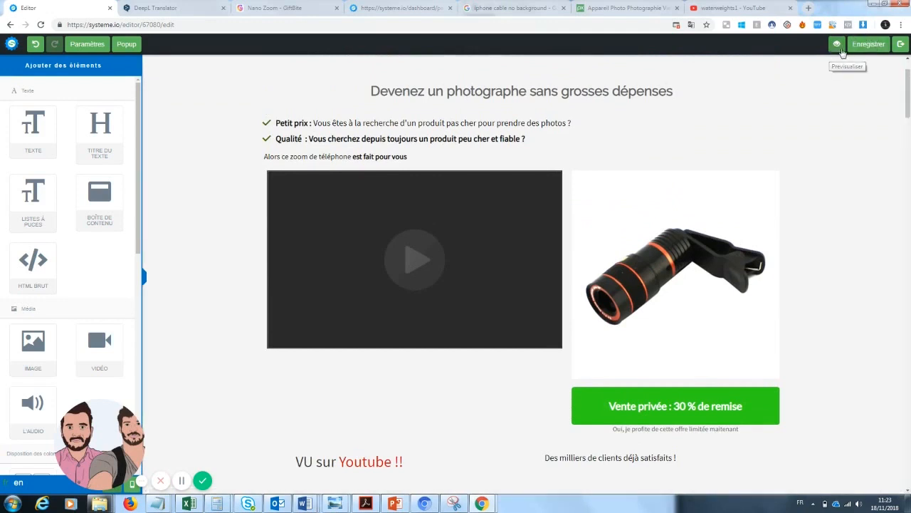
Preview the page and scroll from the 30% discount button through the FAQ to the final offer
{"action": "left_click", "coordinate": [838, 45]}
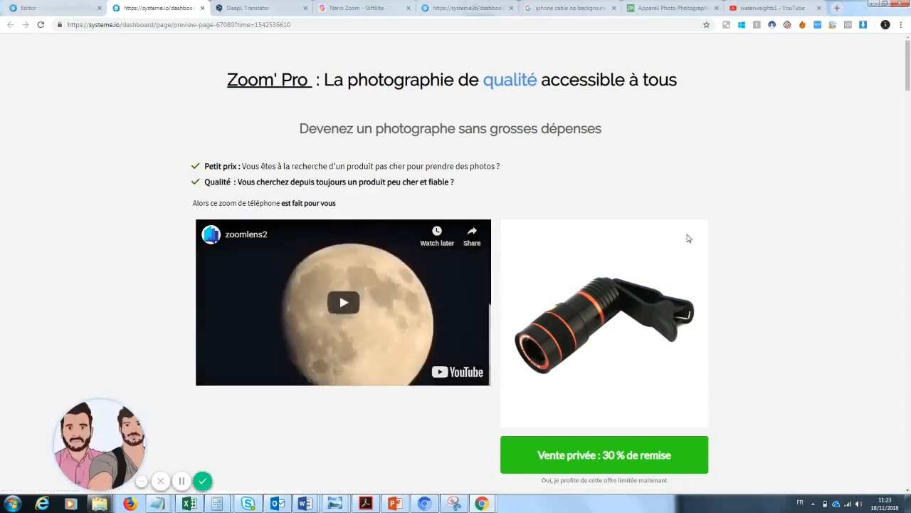
{"action": "left_click_drag", "start_coordinate": [908, 84], "coordinate": [908, 273]}
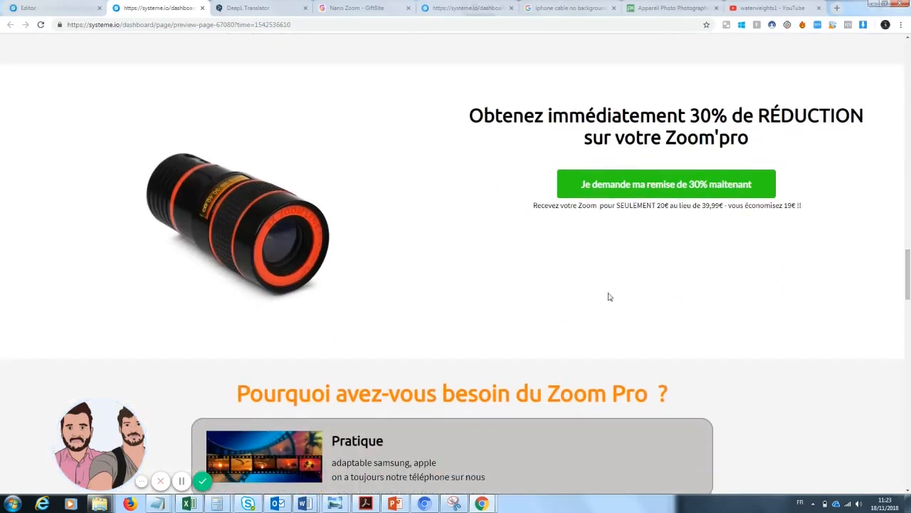
{"action": "left_click_drag", "start_coordinate": [909, 285], "coordinate": [908, 463]}
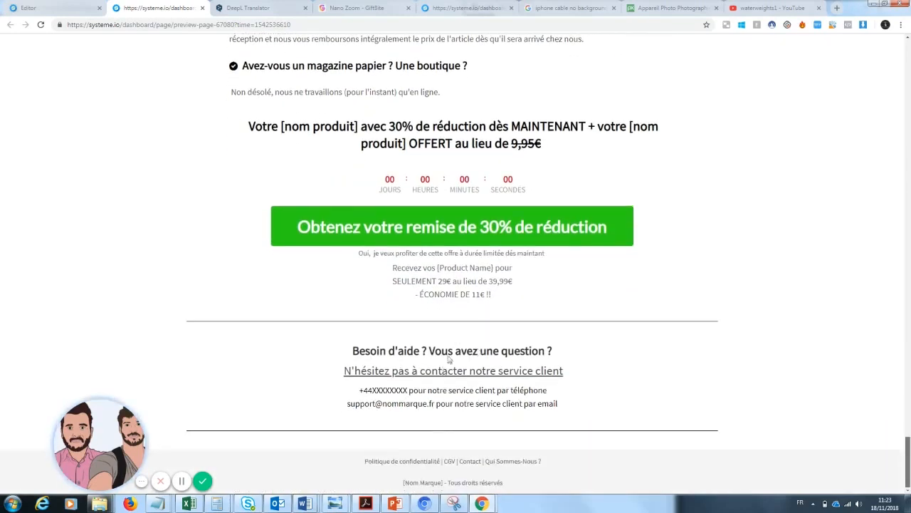
In the package row, add a trial text block to the empty left column, then delete it
{"action": "left_click", "coordinate": [54, 6]}
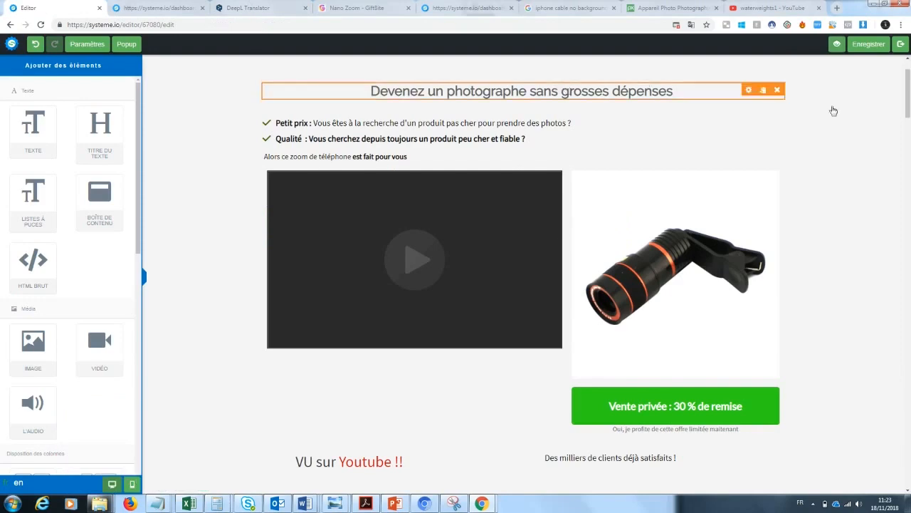
{"action": "left_click_drag", "start_coordinate": [908, 105], "coordinate": [909, 352]}
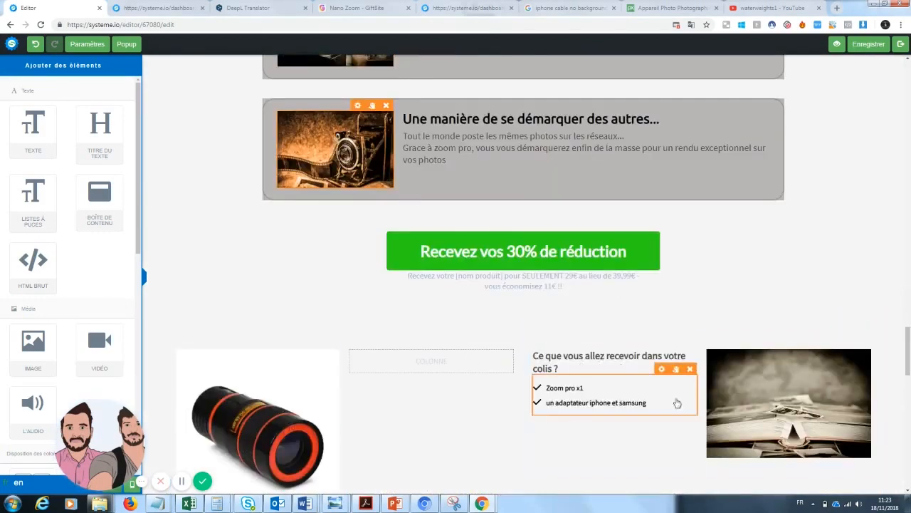
{"action": "scroll", "coordinate": [908, 329], "scroll_direction": "down", "scroll_amount": 2}
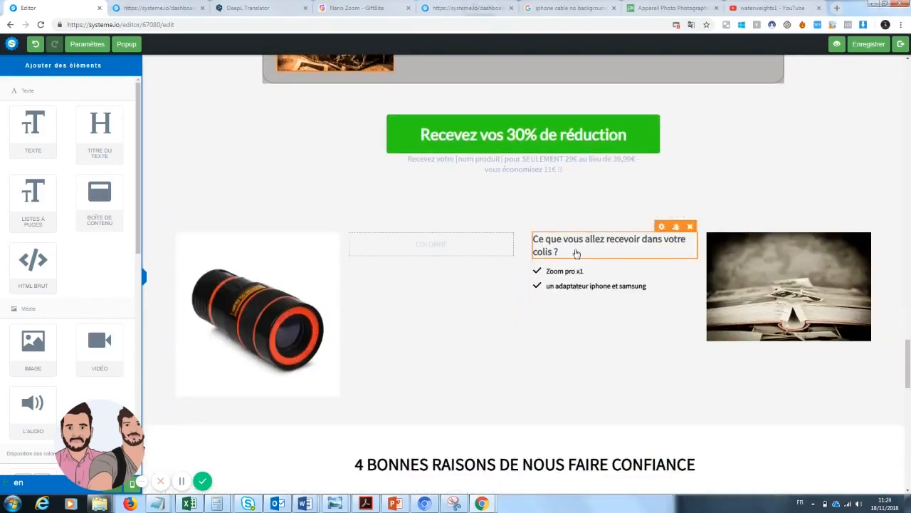
{"action": "left_click", "coordinate": [576, 253]}
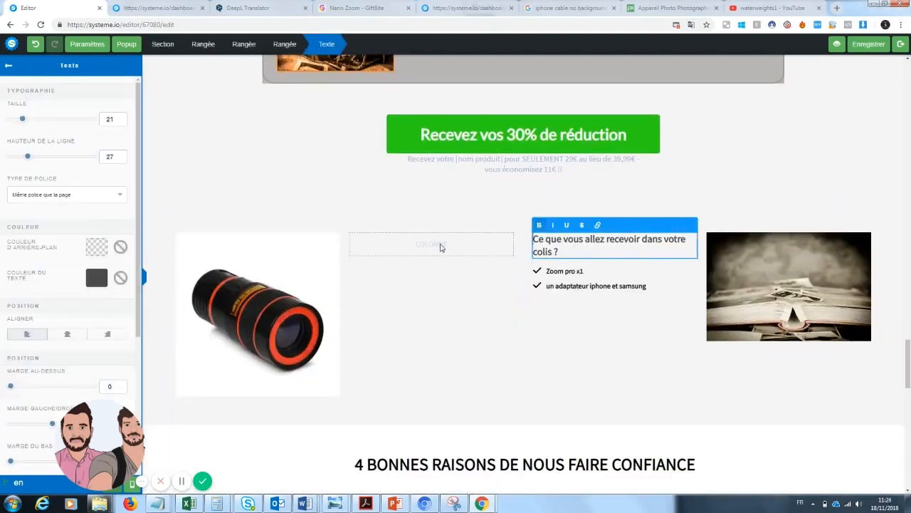
{"action": "left_click", "coordinate": [9, 67]}
{"action": "left_click_drag", "start_coordinate": [32, 135], "coordinate": [455, 257]}
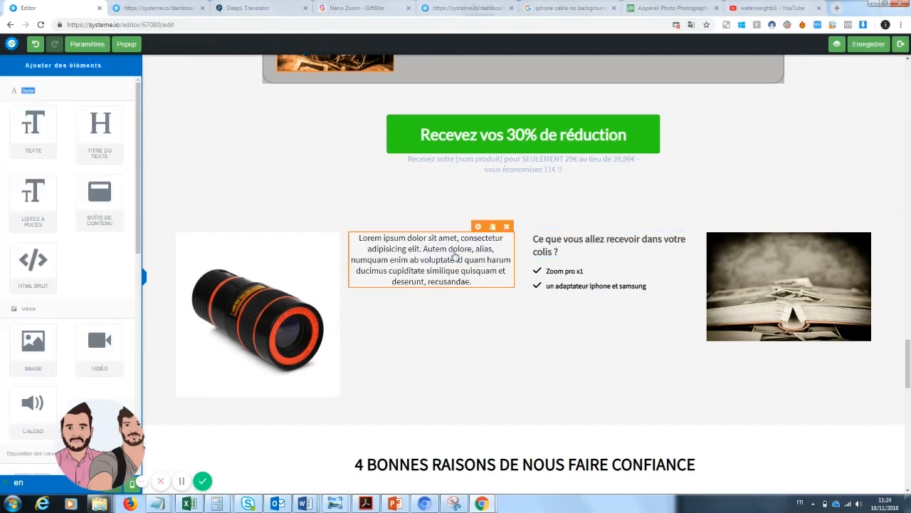
{"action": "left_click", "coordinate": [622, 278]}
{"action": "left_click_drag", "start_coordinate": [657, 285], "coordinate": [529, 274]}
{"action": "left_click", "coordinate": [438, 275]}
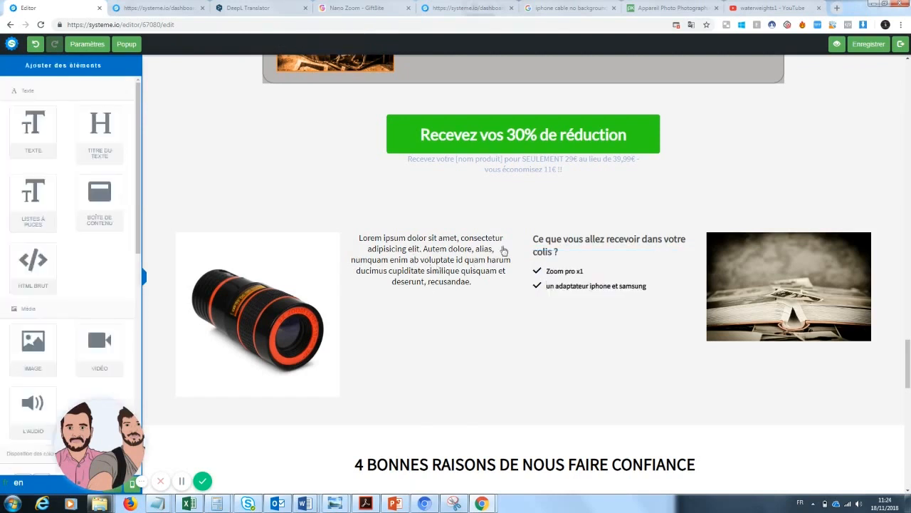
{"action": "left_click", "coordinate": [507, 227]}
{"action": "left_click", "coordinate": [493, 79]}
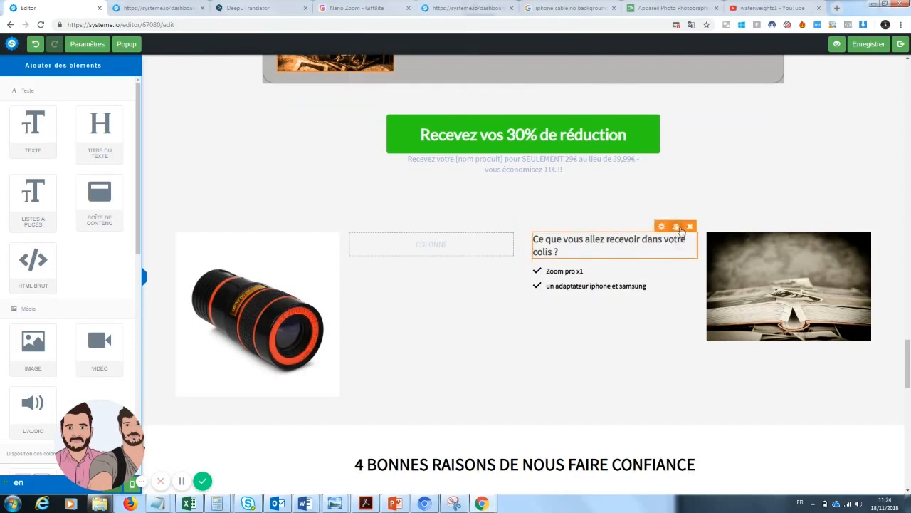
Duplicate the package heading and checklist and move the copies into the left column
{"action": "left_click", "coordinate": [678, 227]}
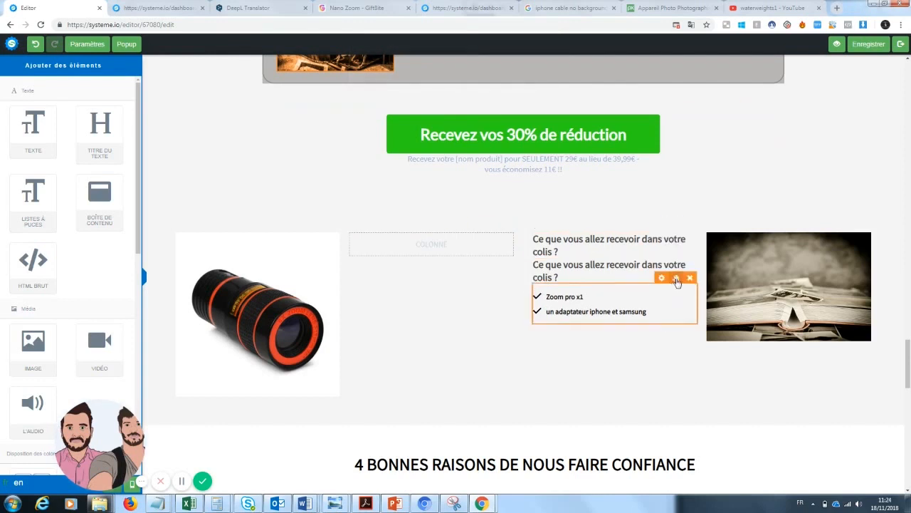
{"action": "left_click", "coordinate": [677, 277]}
{"action": "left_click_drag", "start_coordinate": [494, 284], "coordinate": [437, 246]}
{"action": "left_click_drag", "start_coordinate": [597, 273], "coordinate": [412, 245]}
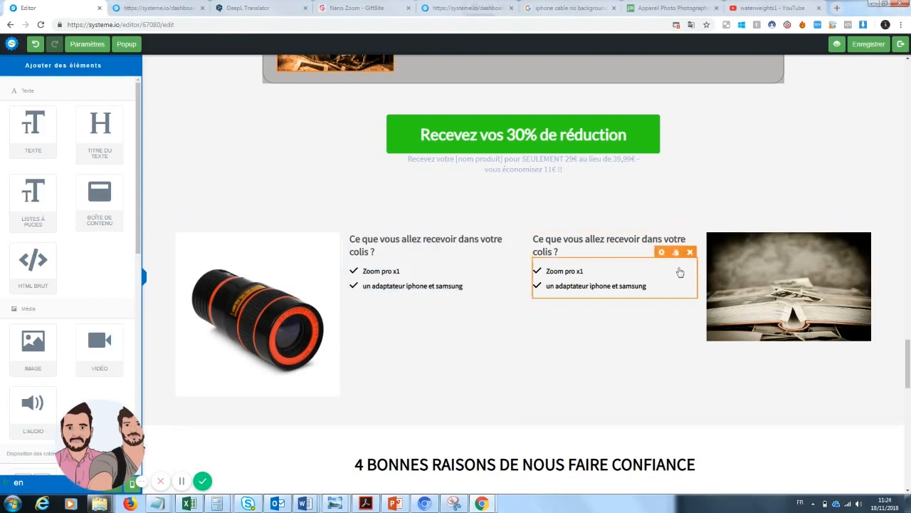
Delete the original heading and checklist, and add a new text block to the right column
{"action": "left_click", "coordinate": [690, 227]}
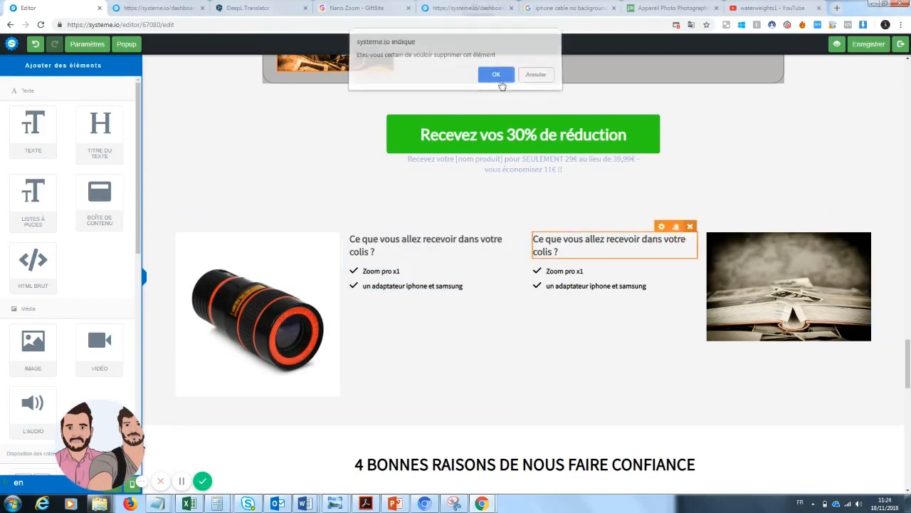
{"action": "key", "text": "Return"}
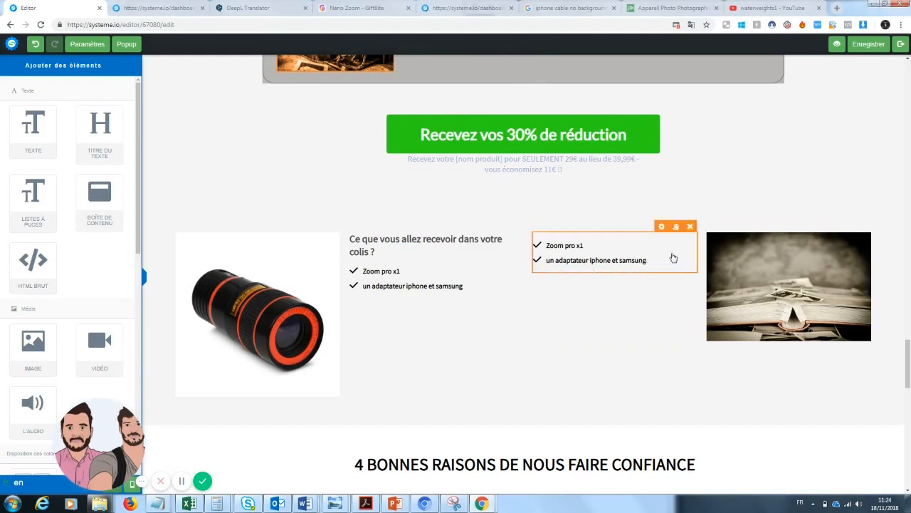
{"action": "left_click", "coordinate": [690, 226]}
{"action": "left_click", "coordinate": [484, 77]}
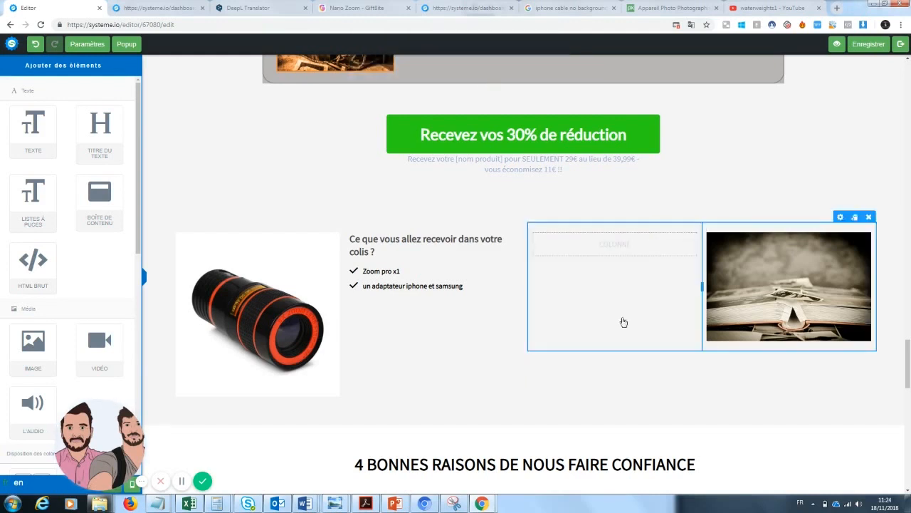
{"action": "left_click_drag", "start_coordinate": [20, 127], "coordinate": [601, 248]}
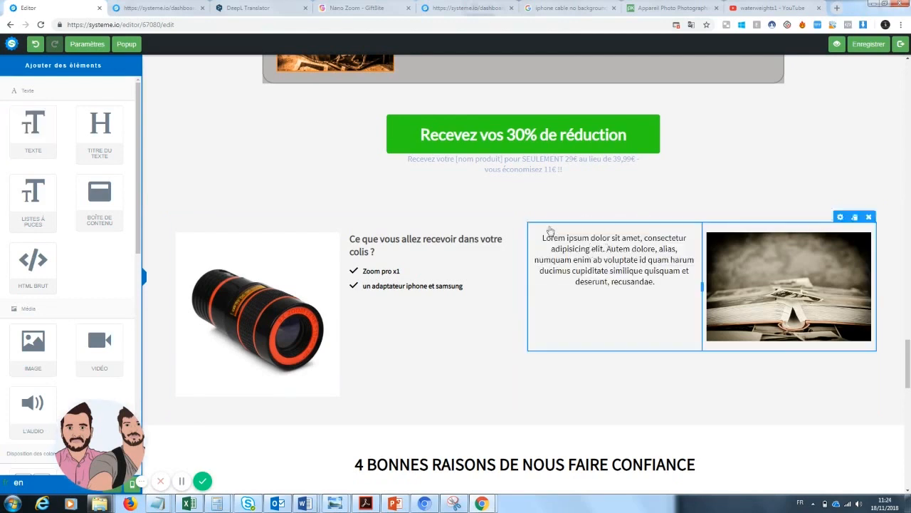
Replace the Lorem ipsum text with 'Une garantie de 30 jours est disponible…' guarantee sentence
{"action": "left_click", "coordinate": [660, 285]}
{"action": "left_click_drag", "start_coordinate": [659, 285], "coordinate": [543, 241]}
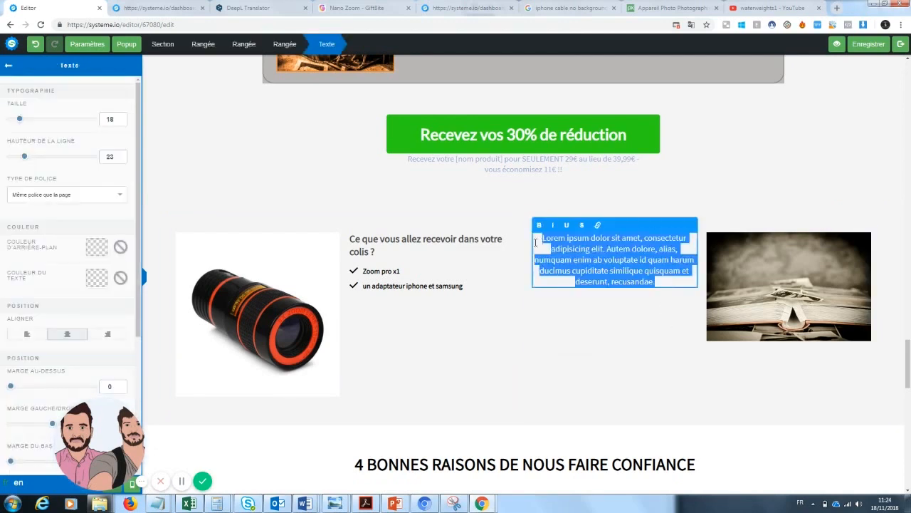
{"action": "key", "text": "BackSpace"}
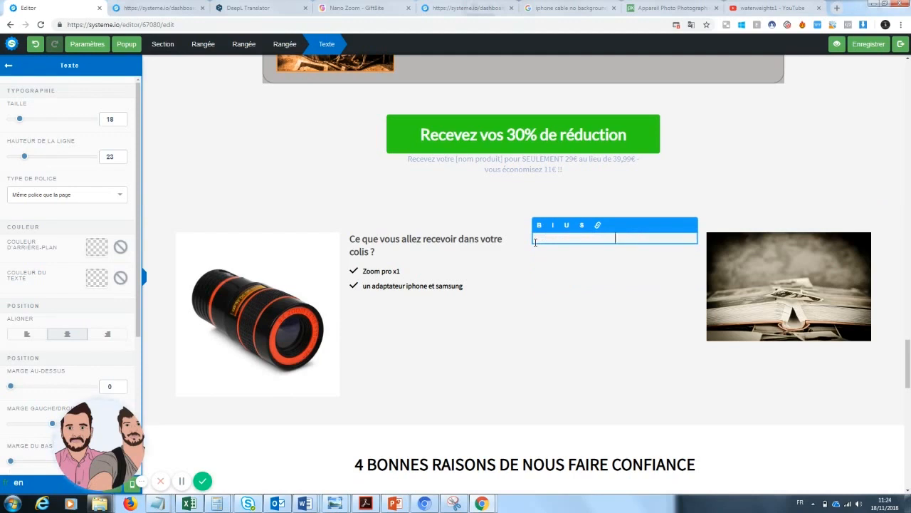
{"action": "type", "text": "Une garantie de 30 jours est di"}
{"action": "type", "text": "sponible"}
{"action": "type", "text": ","}
{"action": "type", "text": "ans"}
{"action": "key", "text": "BackSpace"}
{"action": "key", "text": "BackSpace"}
{"action": "key", "text": "BackSpace"}
{"action": "key", "text": "BackSpace"}
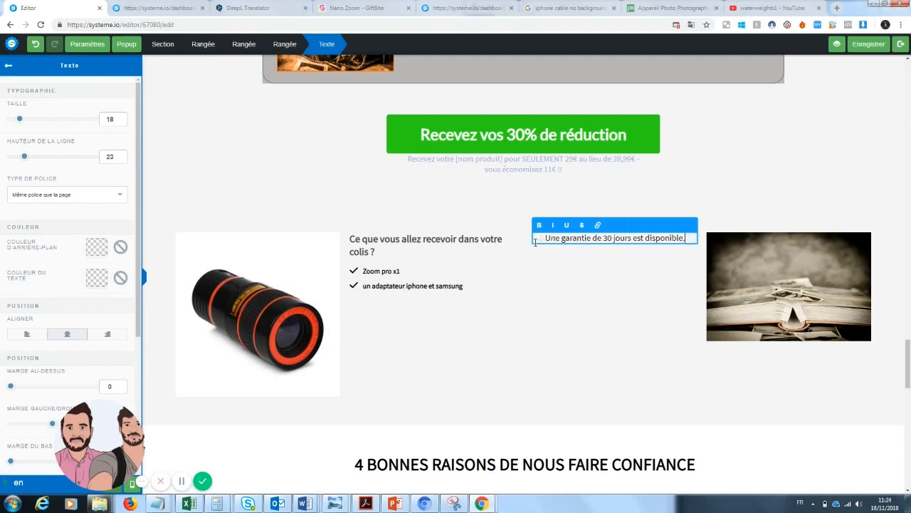
{"action": "type", "text": "vous ne risquez donc à changer vo"}
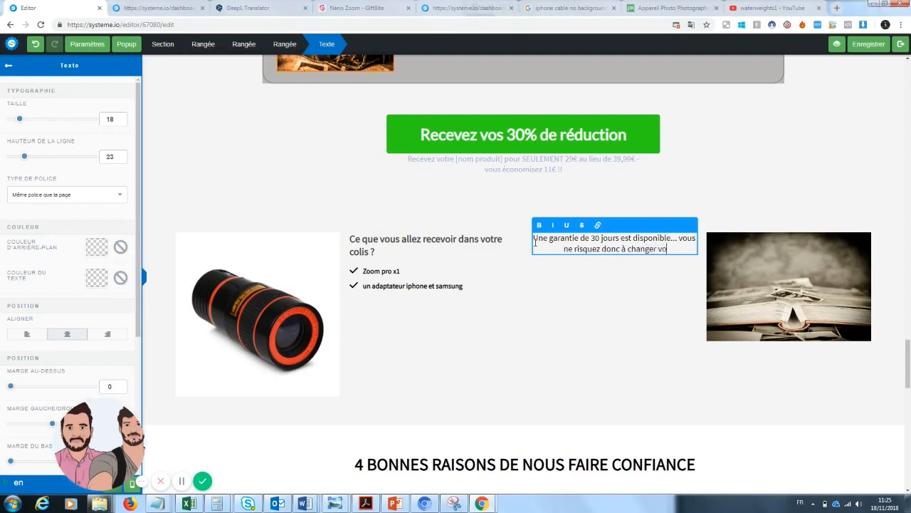
{"action": "type", "text": "tre maniè"}
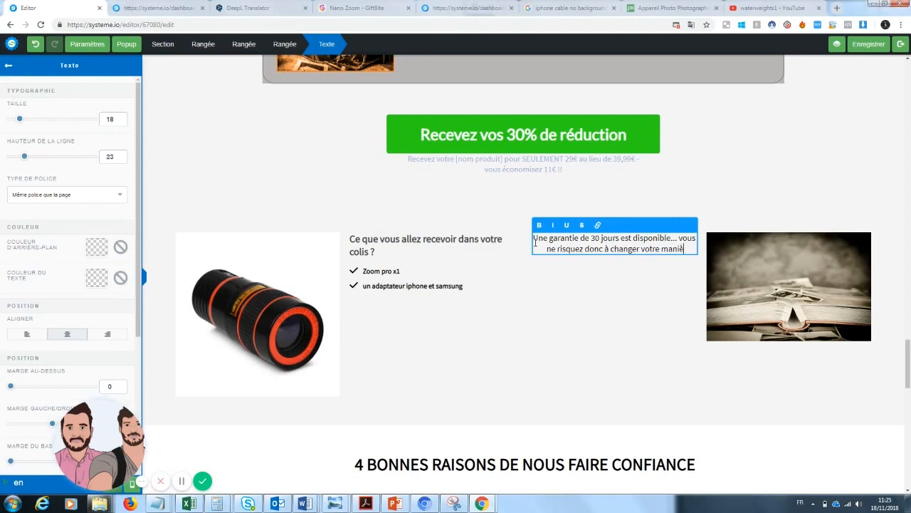
{"action": "type", "text": "re de prendre des photos."}
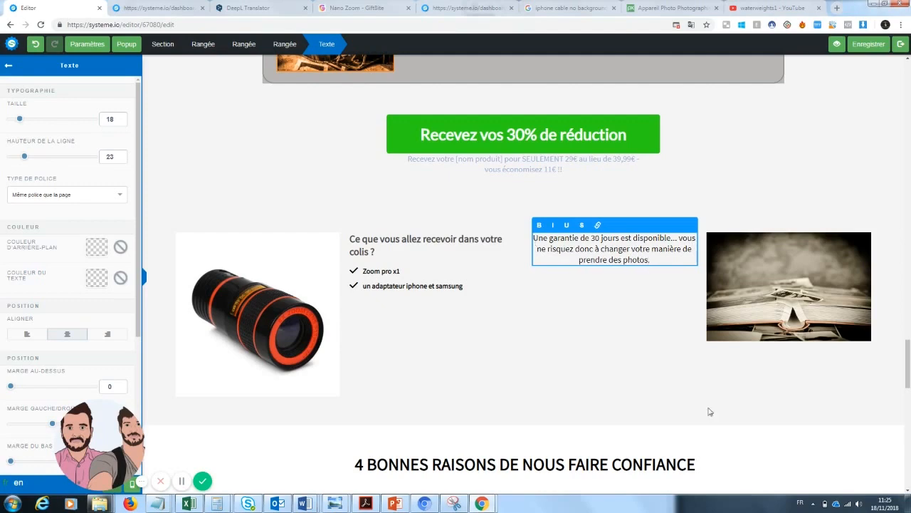
{"action": "left_click_drag", "start_coordinate": [909, 349], "coordinate": [905, 470]}
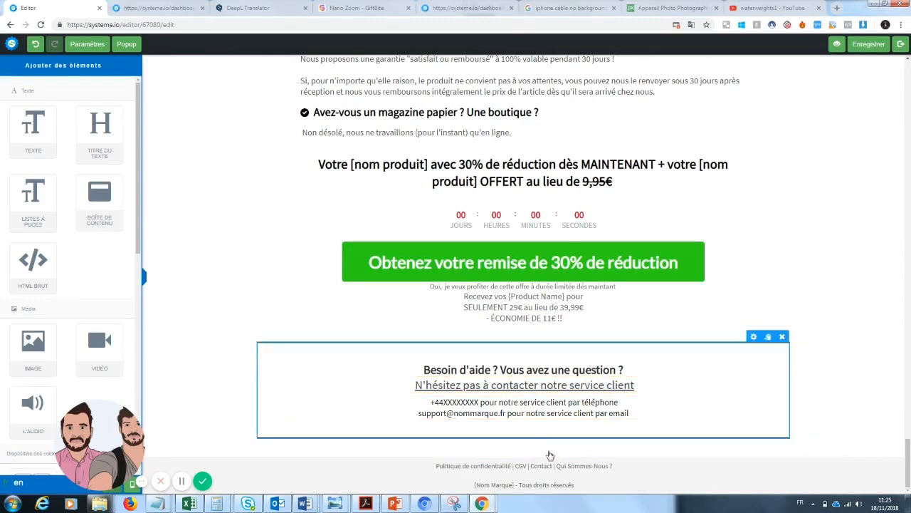
{"action": "left_click_drag", "start_coordinate": [909, 467], "coordinate": [908, 248]}
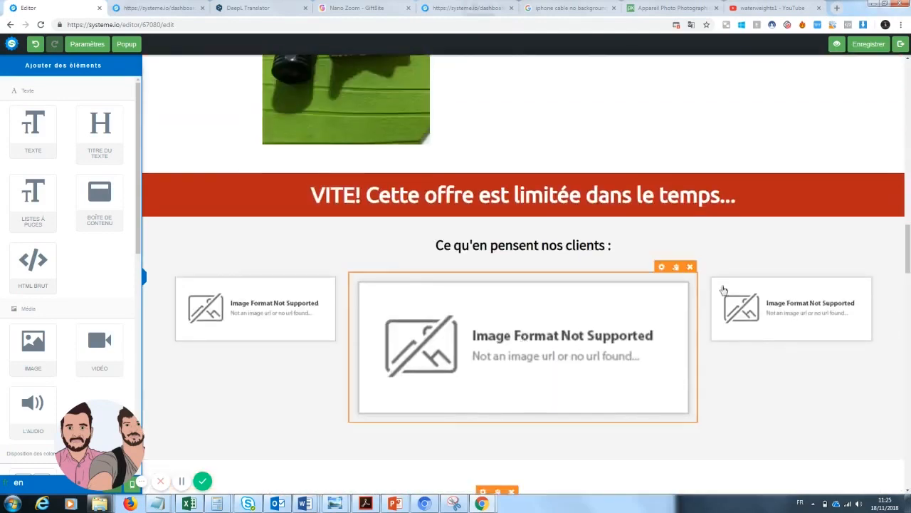
{"action": "left_click_drag", "start_coordinate": [908, 249], "coordinate": [909, 361]}
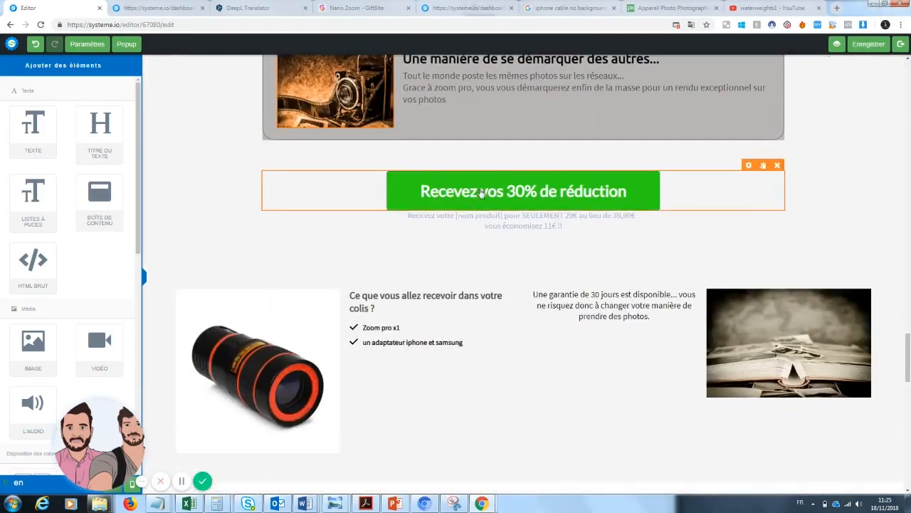
{"action": "left_click", "coordinate": [482, 192]}
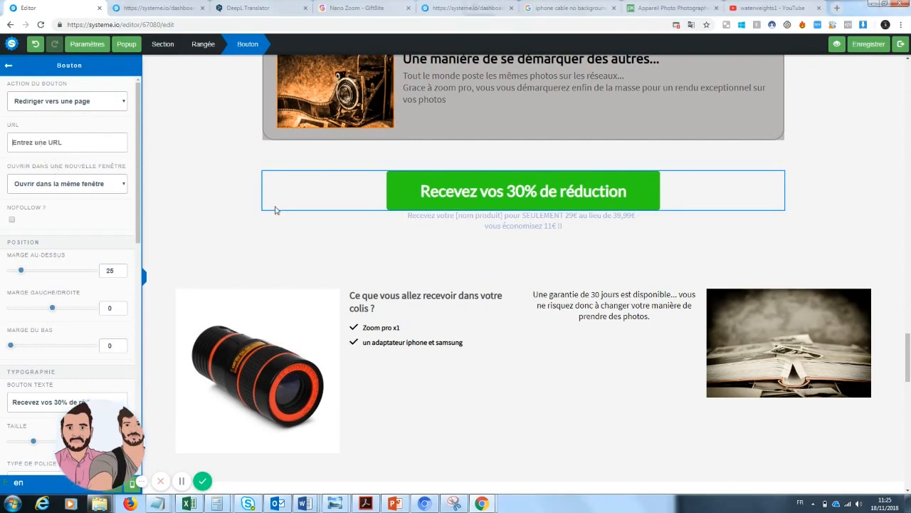
{"action": "left_click_drag", "start_coordinate": [907, 373], "coordinate": [908, 76]}
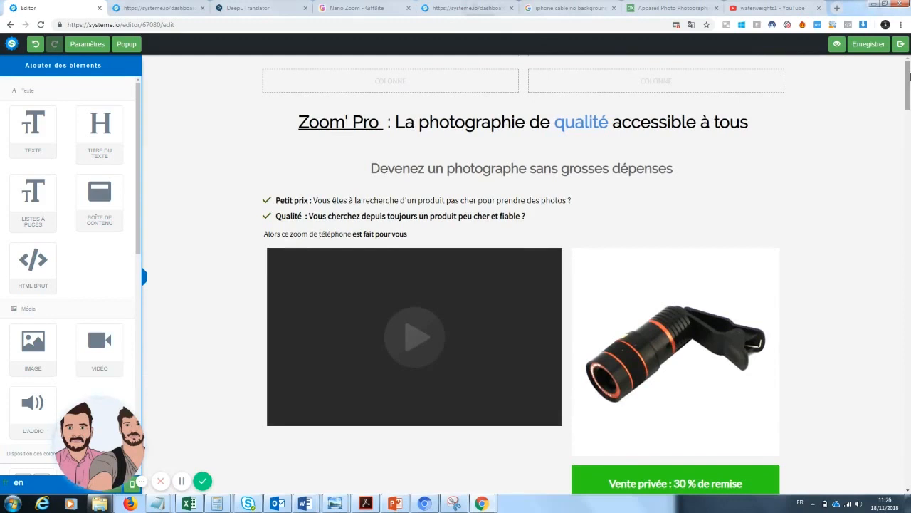
{"action": "left_click_drag", "start_coordinate": [909, 76], "coordinate": [904, 182]}
{"action": "left_click", "coordinate": [837, 45]}
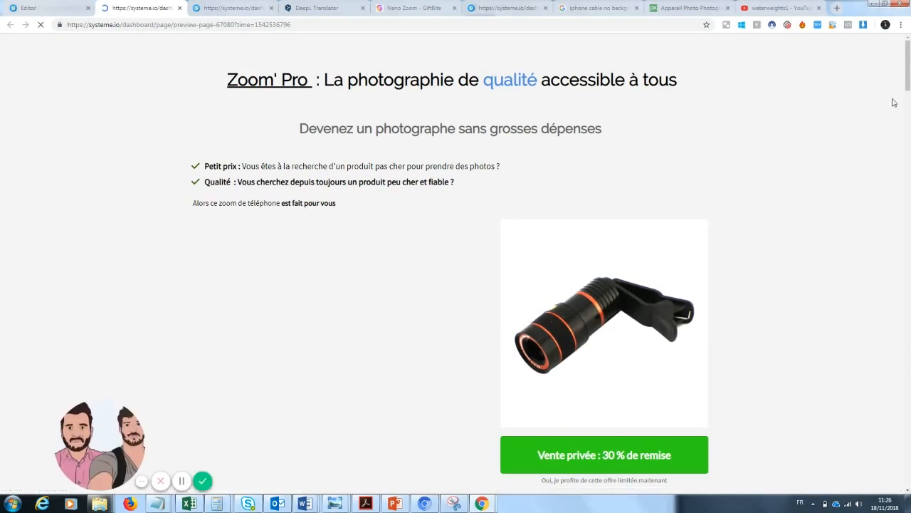
Scroll through the live preview from the title and video down to the final 30% offer and footer
{"action": "mouse_move", "coordinate": [906, 77]}
{"action": "left_mouse_down"}
{"action": "mouse_move", "coordinate": [906, 250]}
{"action": "mouse_move", "coordinate": [909, 72]}
{"action": "left_mouse_up"}
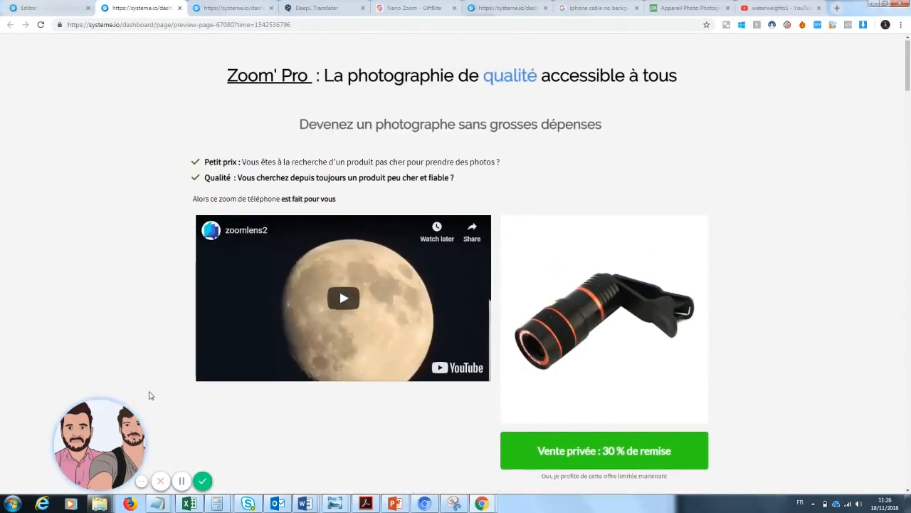
{"action": "left_click_drag", "start_coordinate": [97, 434], "coordinate": [56, 434]}
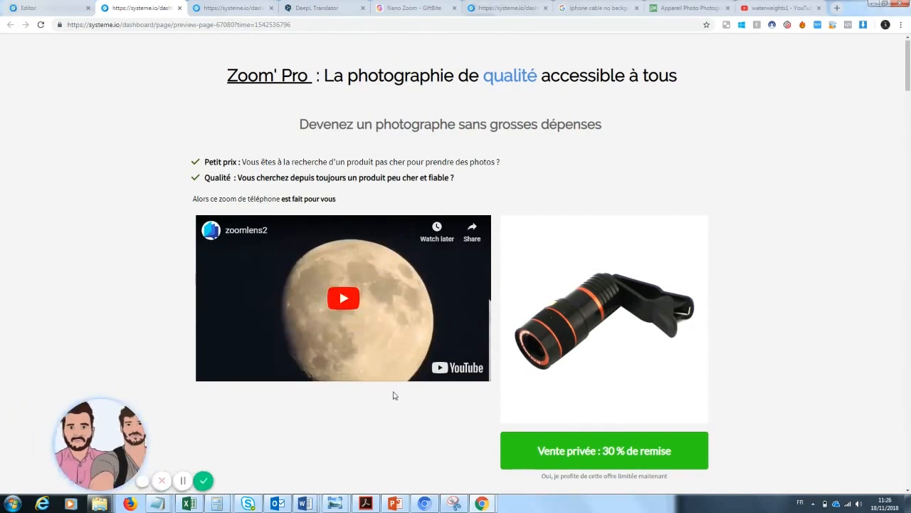
{"action": "scroll", "coordinate": [909, 89], "scroll_direction": "down", "scroll_amount": 1}
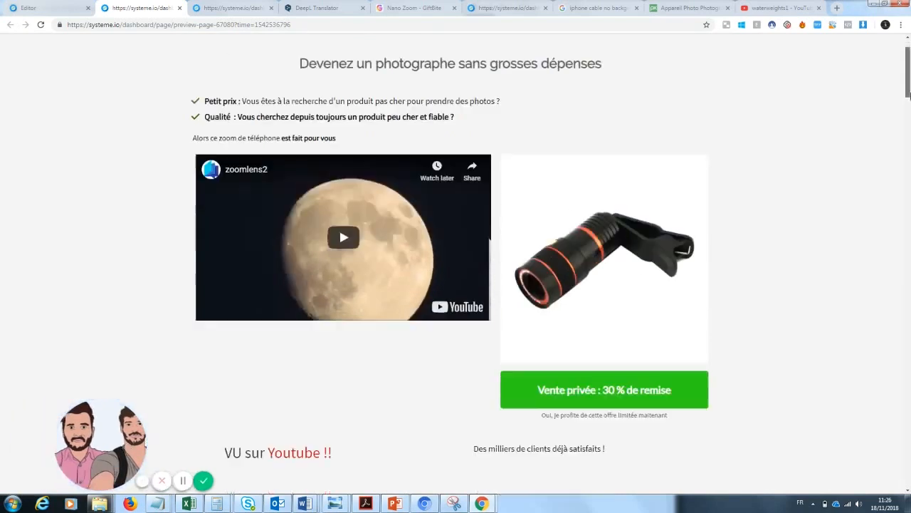
{"action": "left_click_drag", "start_coordinate": [908, 86], "coordinate": [908, 354]}
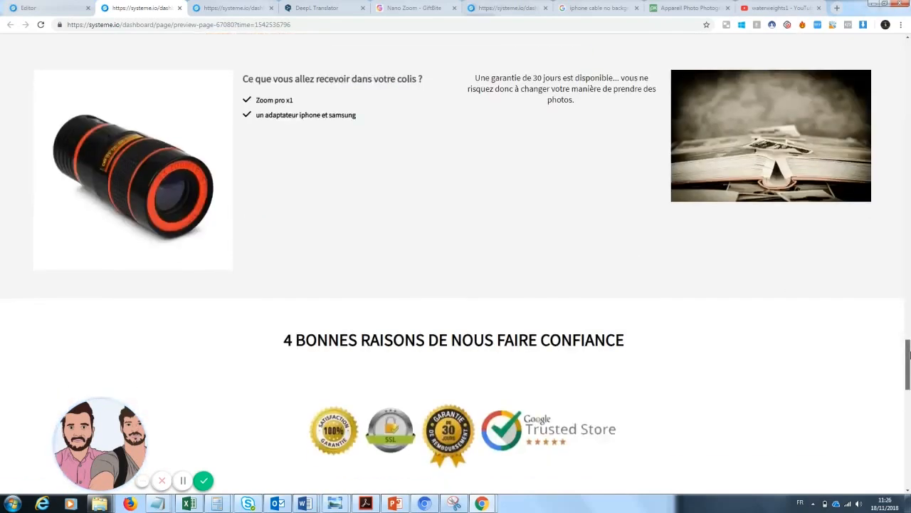
{"action": "left_click_drag", "start_coordinate": [908, 354], "coordinate": [909, 105]}
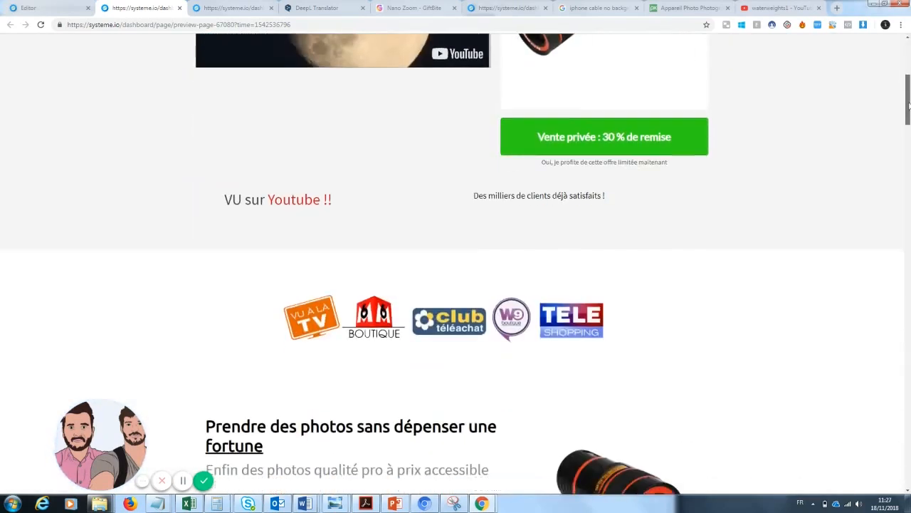
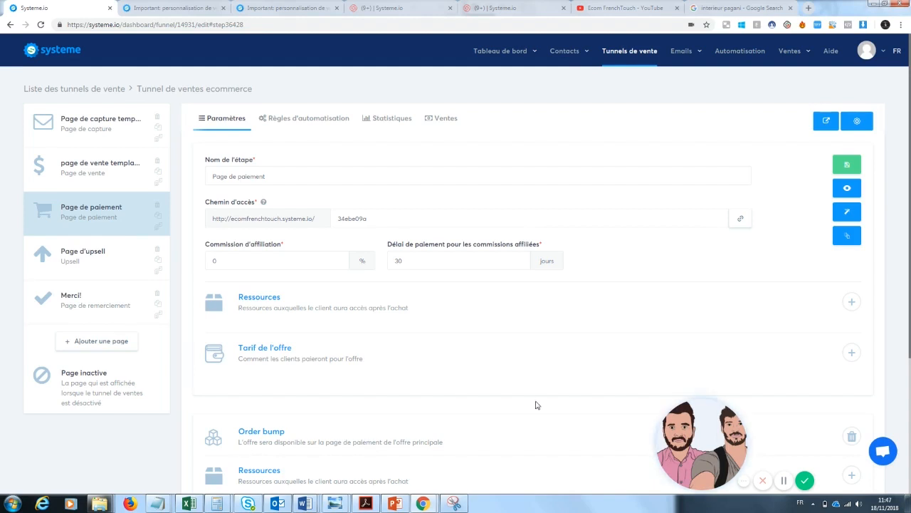
Select the Page d'upsell step and preview its upsell page in a new tab
{"action": "left_click", "coordinate": [129, 256]}
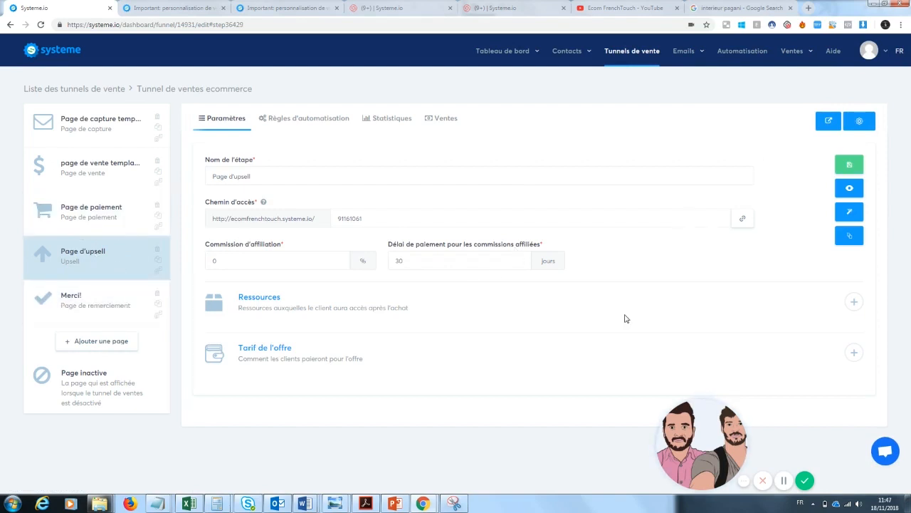
{"action": "left_click", "coordinate": [849, 188]}
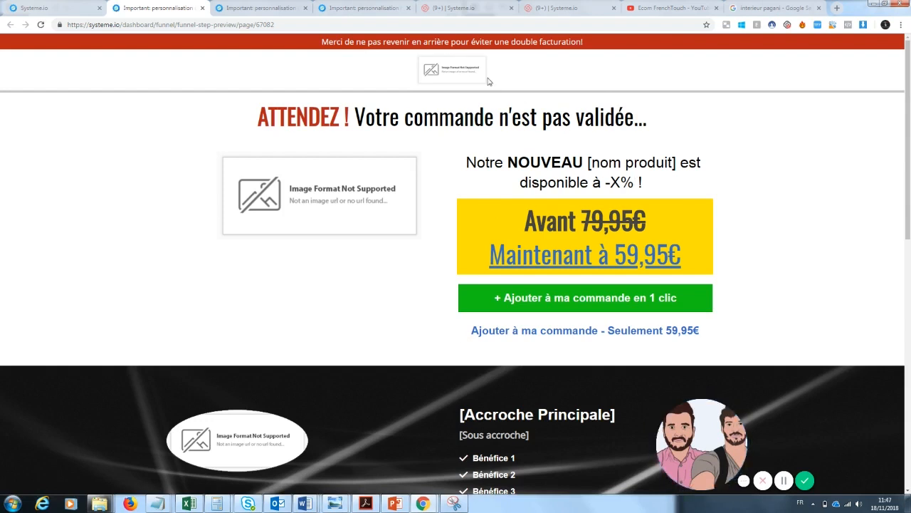
{"action": "left_click_drag", "start_coordinate": [343, 42], "coordinate": [596, 63]}
{"action": "left_click", "coordinate": [582, 68]}
Scroll through the upsell offer preview down and back up
{"action": "left_click_drag", "start_coordinate": [908, 90], "coordinate": [909, 205]}
{"action": "scroll", "coordinate": [833, 136], "scroll_direction": "up", "scroll_amount": 2}
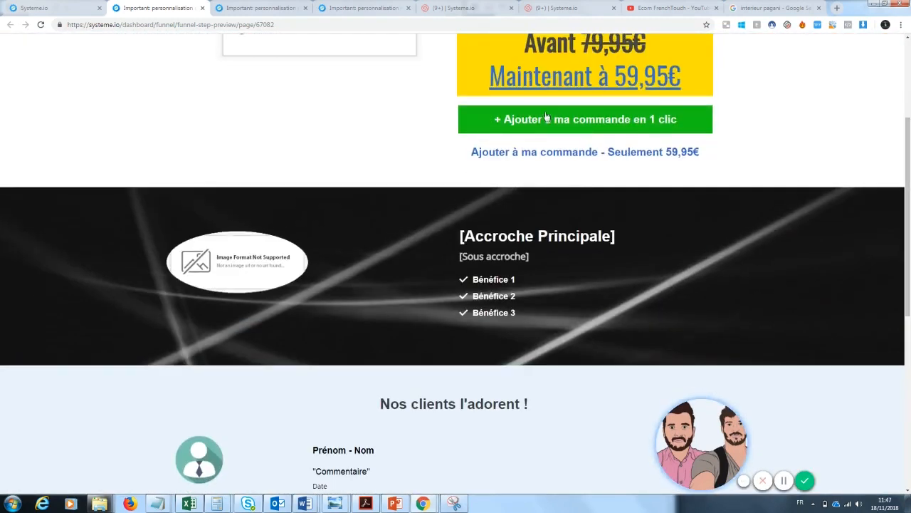
{"action": "left_click_drag", "start_coordinate": [908, 234], "coordinate": [908, 406]}
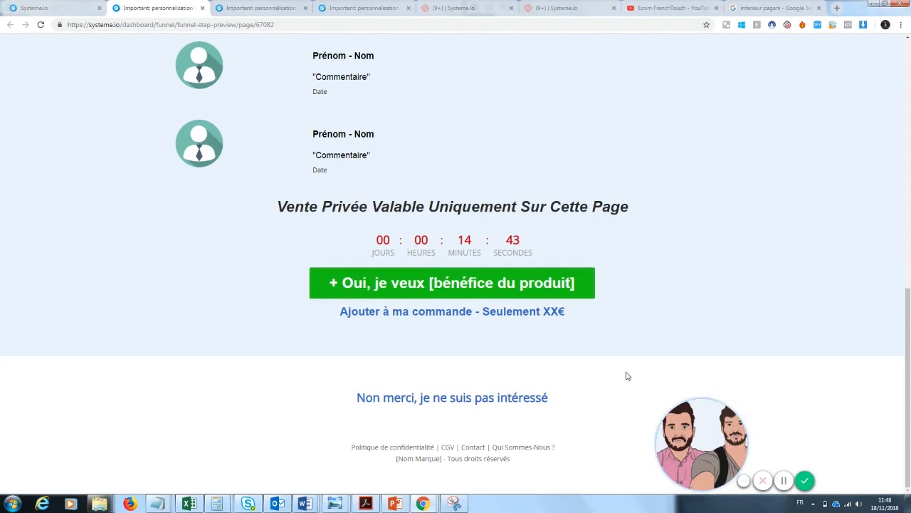
{"action": "mouse_move", "coordinate": [909, 374]}
{"action": "left_mouse_down"}
{"action": "mouse_move", "coordinate": [908, 318]}
{"action": "mouse_move", "coordinate": [908, 376]}
{"action": "left_mouse_up"}
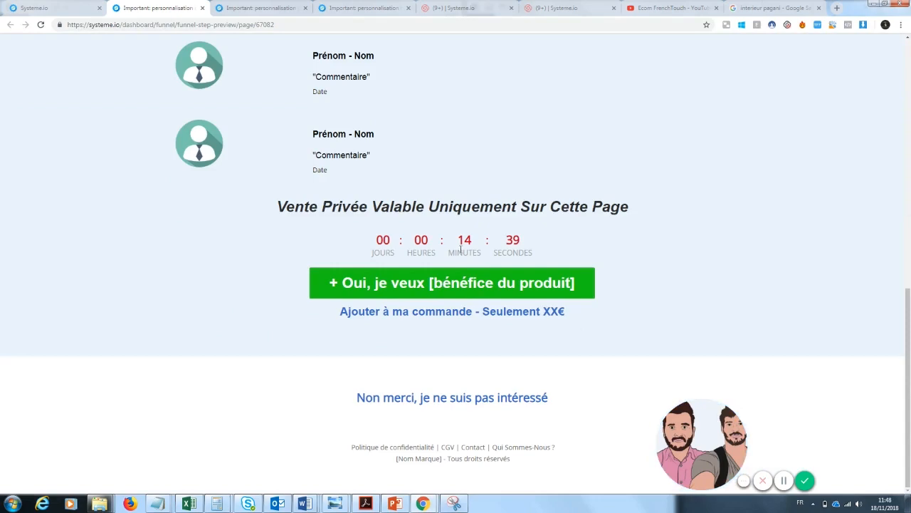
{"action": "left_click_drag", "start_coordinate": [910, 366], "coordinate": [910, 127]}
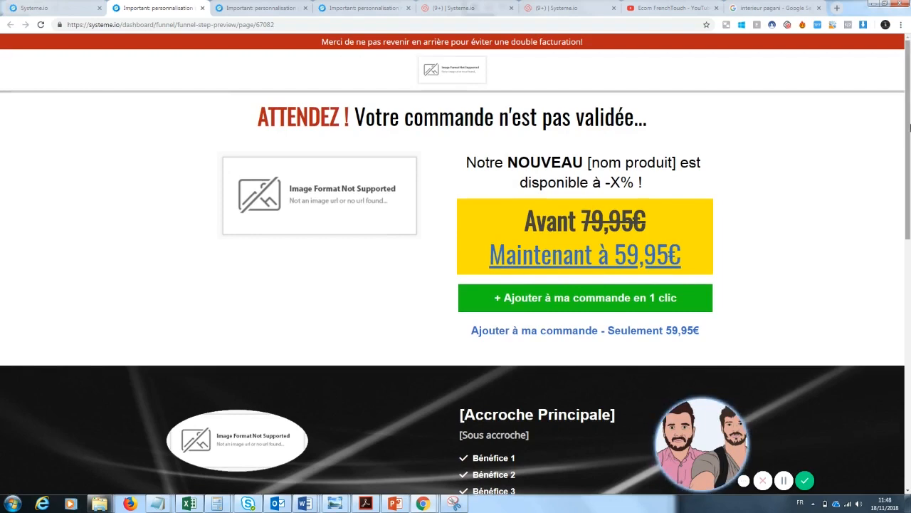
{"action": "left_click_drag", "start_coordinate": [909, 126], "coordinate": [909, 101]}
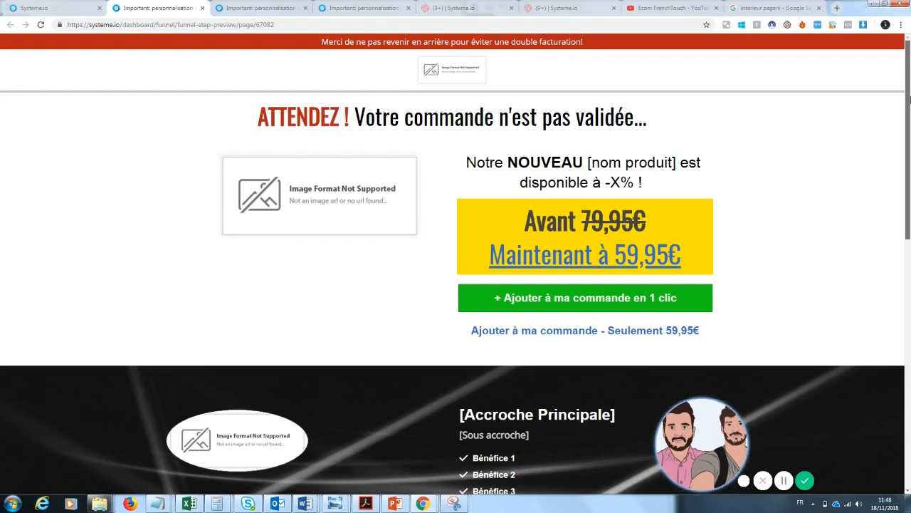
{"action": "mouse_move", "coordinate": [909, 114]}
{"action": "left_mouse_down"}
{"action": "mouse_move", "coordinate": [909, 207]}
{"action": "mouse_move", "coordinate": [909, 101]}
{"action": "left_mouse_up"}
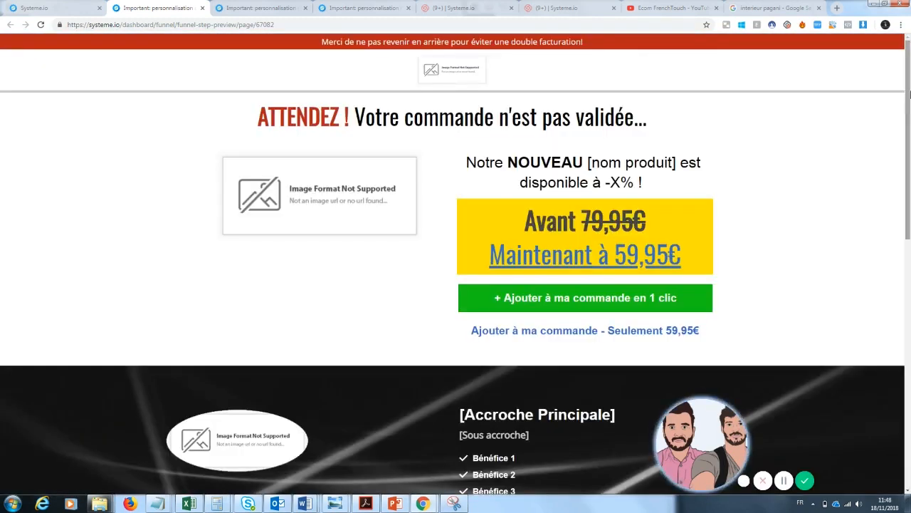
{"action": "left_click_drag", "start_coordinate": [909, 92], "coordinate": [909, 97]}
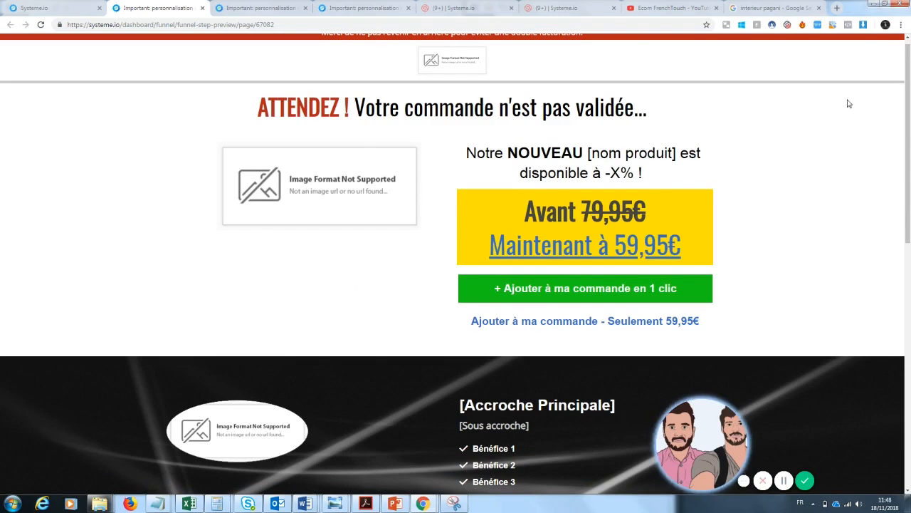
{"action": "scroll", "coordinate": [848, 104], "scroll_direction": "down", "scroll_amount": 2}
{"action": "scroll", "coordinate": [848, 104], "scroll_direction": "up", "scroll_amount": 3}
{"action": "left_click", "coordinate": [79, 8]}
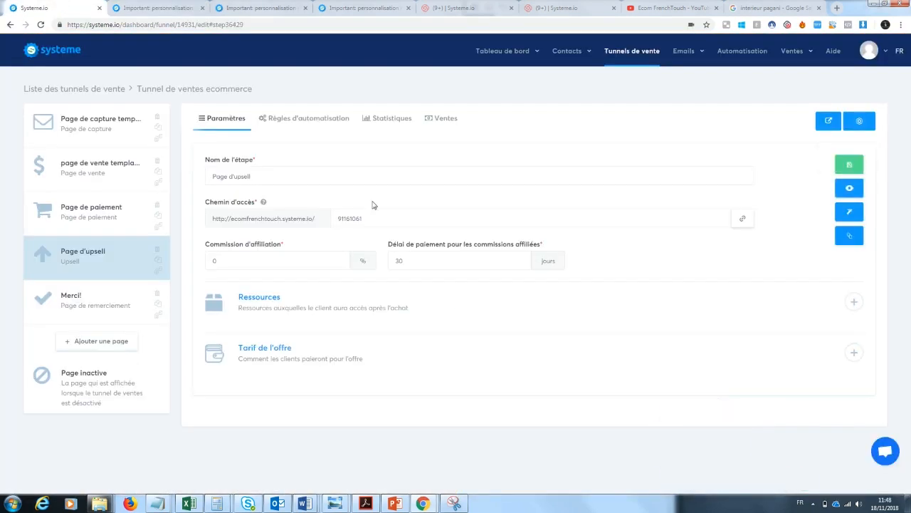
{"action": "left_click", "coordinate": [849, 211]}
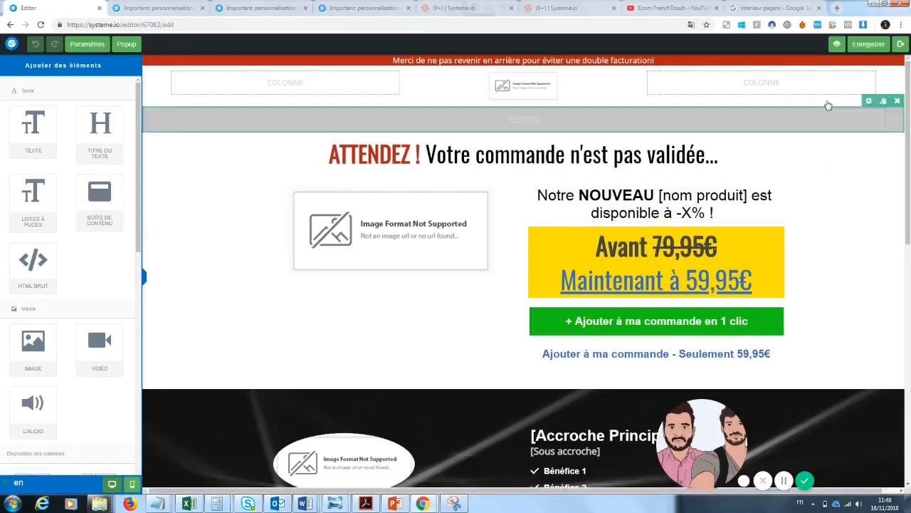
{"action": "left_click", "coordinate": [398, 238]}
{"action": "left_click", "coordinate": [654, 261]}
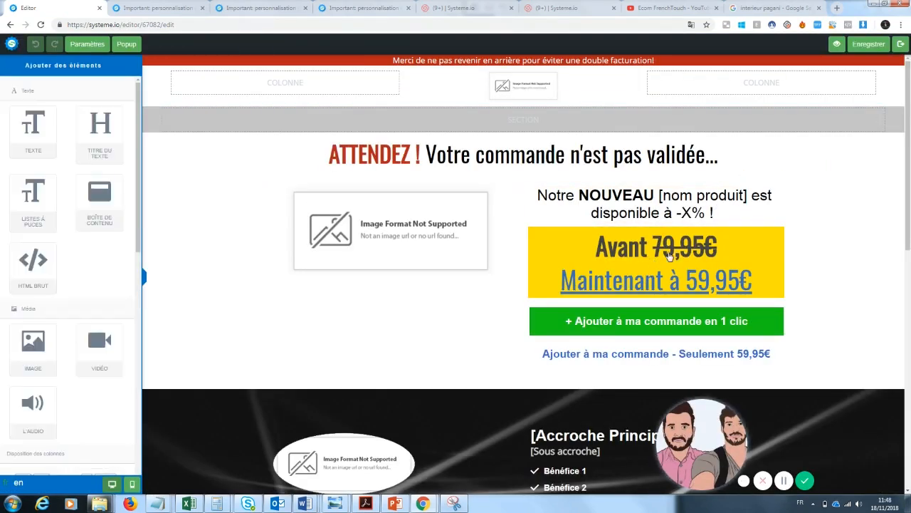
{"action": "left_click", "coordinate": [684, 249]}
{"action": "left_click_drag", "start_coordinate": [717, 246], "coordinate": [662, 246]}
{"action": "left_click", "coordinate": [756, 266]}
{"action": "left_click", "coordinate": [856, 246]}
{"action": "scroll", "coordinate": [909, 245], "scroll_direction": "down", "scroll_amount": 3}
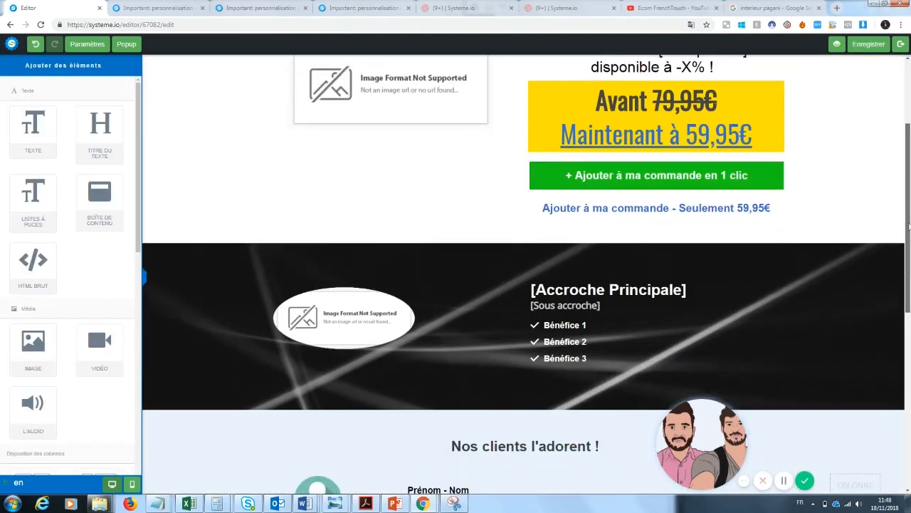
{"action": "scroll", "coordinate": [910, 244], "scroll_direction": "down", "scroll_amount": 5}
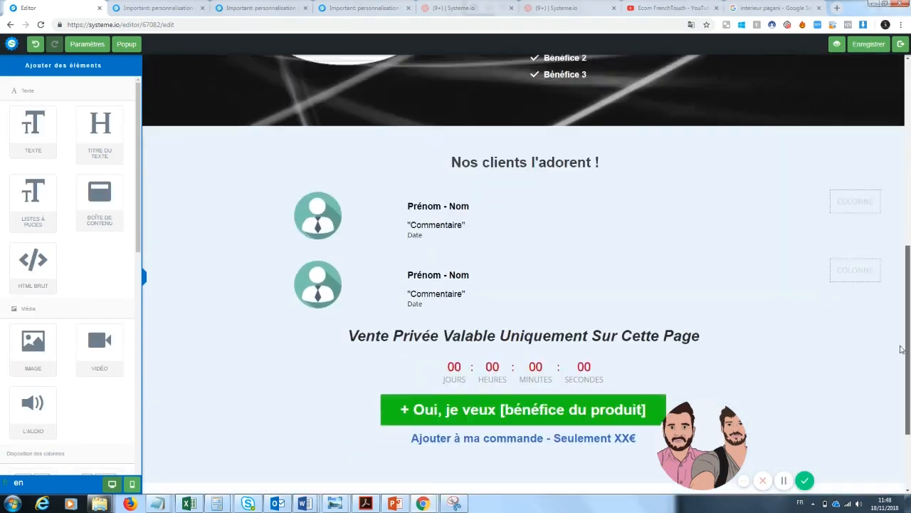
{"action": "scroll", "coordinate": [901, 434], "scroll_direction": "up", "scroll_amount": 12}
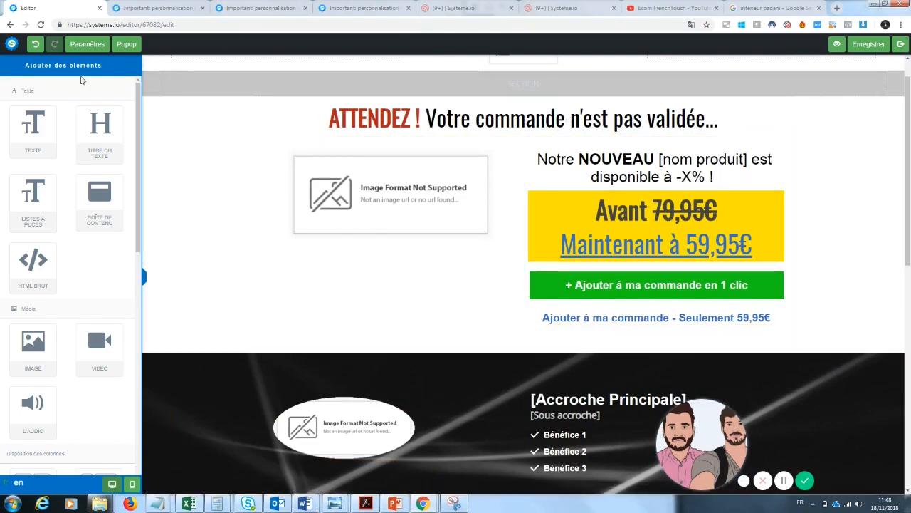
{"action": "left_click", "coordinate": [900, 44]}
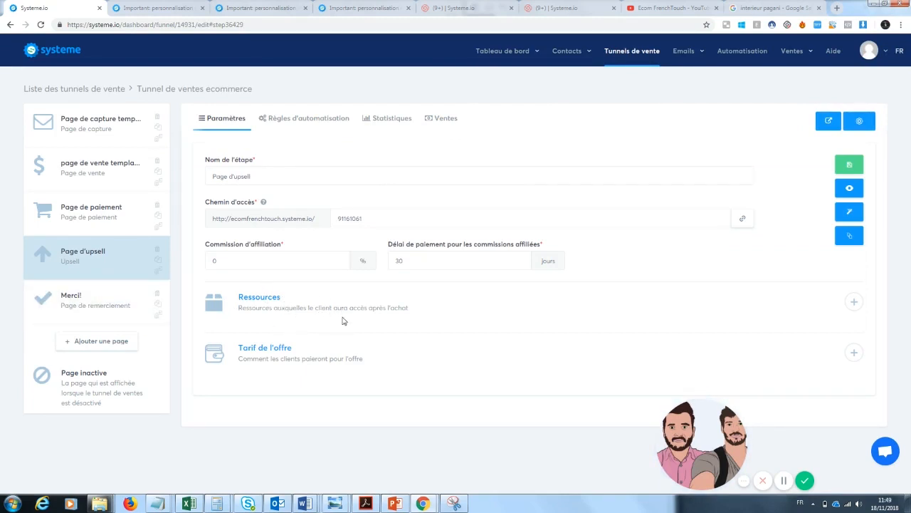
Add a funnel step named 'downsell' with Downsell as its page type
{"action": "left_click", "coordinate": [112, 343]}
{"action": "left_click", "coordinate": [429, 245]}
{"action": "type", "text": "downsell"}
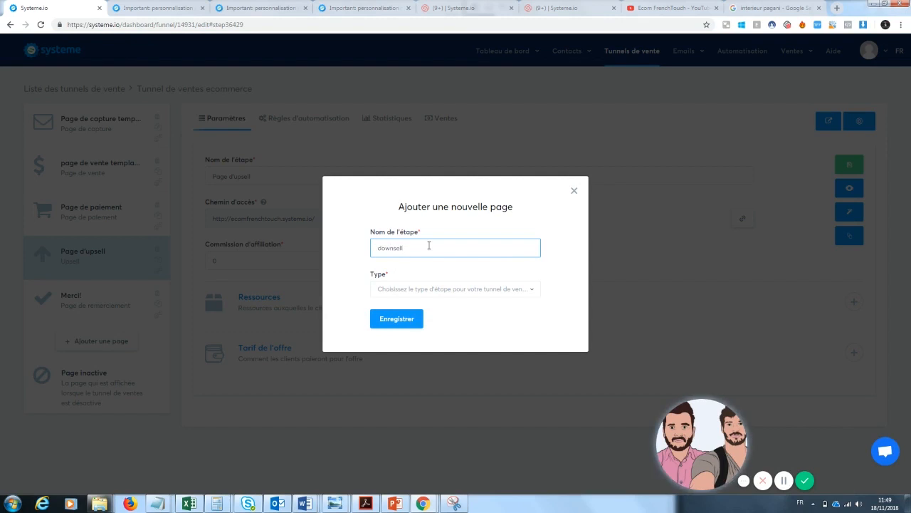
{"action": "left_click", "coordinate": [441, 291]}
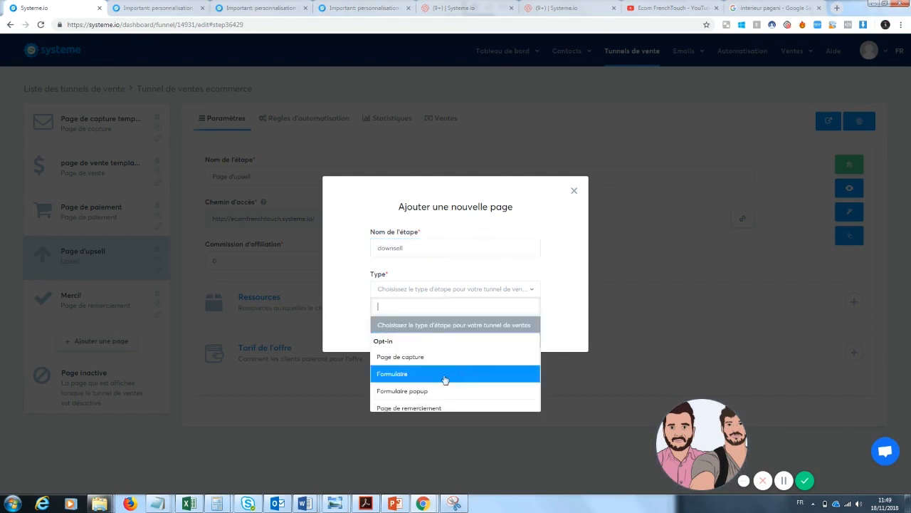
{"action": "key", "text": "Down"}
{"action": "key", "text": "Down"}
{"action": "key", "text": "Down"}
{"action": "key", "text": "Down"}
{"action": "key", "text": "Down"}
{"action": "key", "text": "Down"}
{"action": "key", "text": "Down"}
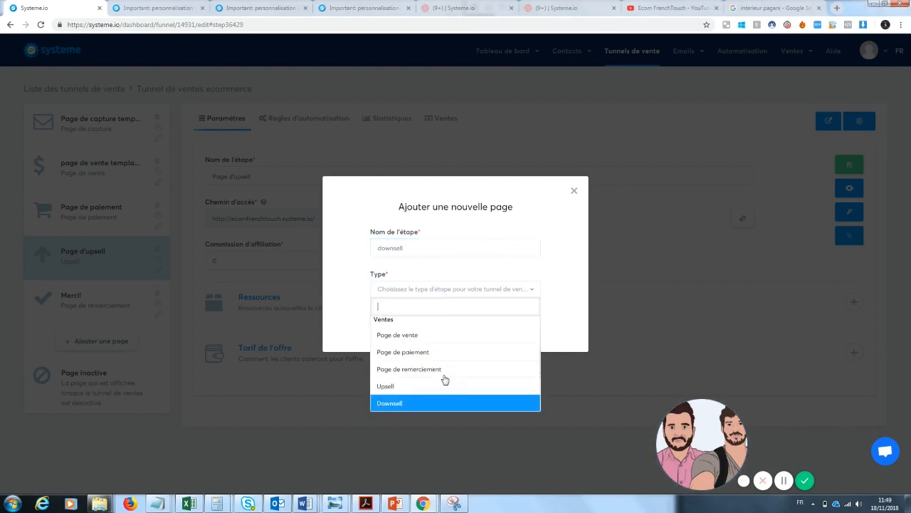
{"action": "left_click", "coordinate": [420, 405]}
{"action": "left_click", "coordinate": [392, 321]}
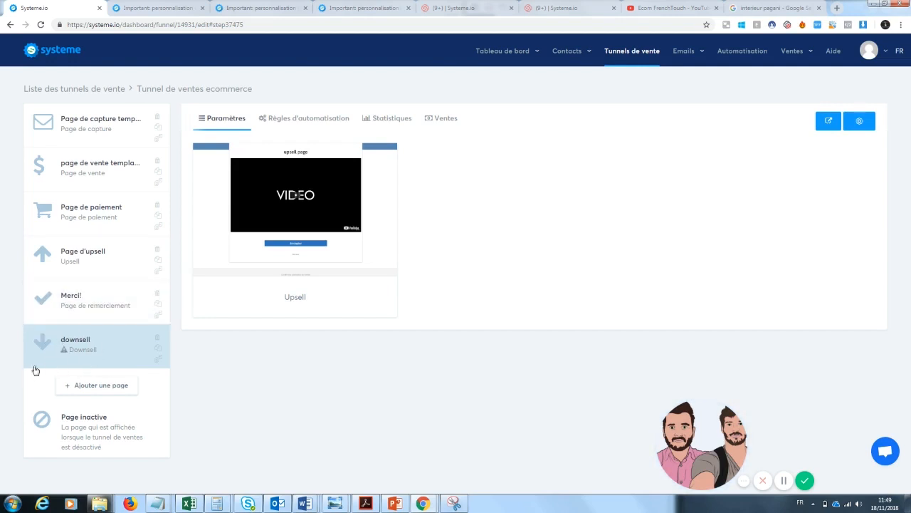
Preview the new downsell step's video page with Accepter/Refuser choices, then close the preview
{"action": "mouse_move", "coordinate": [285, 268]}
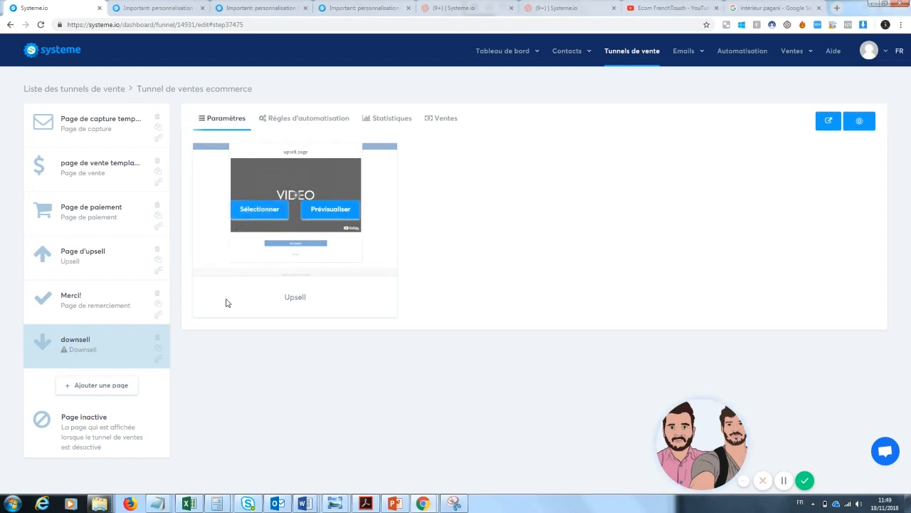
{"action": "left_click", "coordinate": [112, 270]}
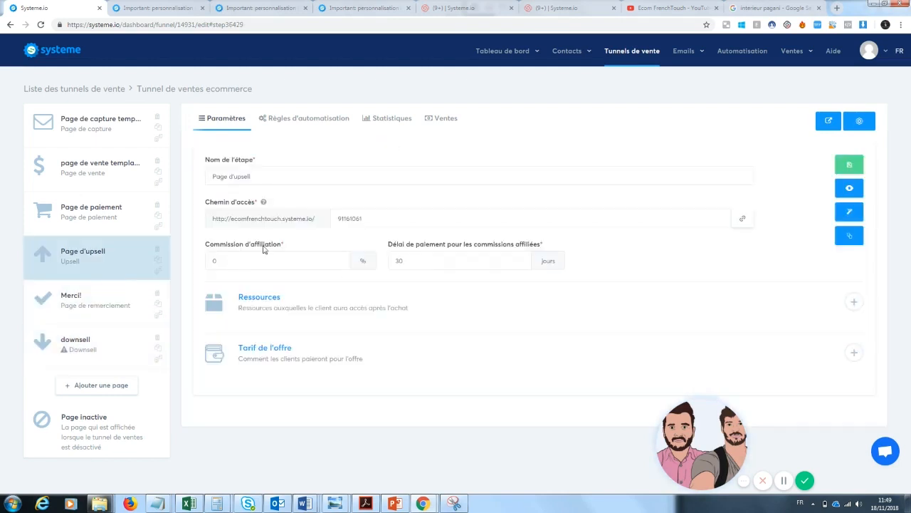
{"action": "left_click", "coordinate": [100, 345]}
{"action": "mouse_move", "coordinate": [265, 207]}
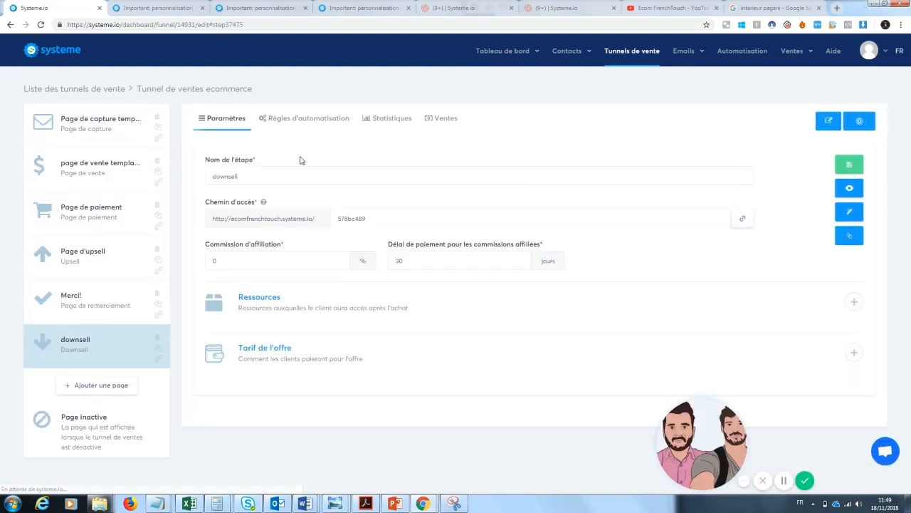
{"action": "left_click", "coordinate": [850, 189]}
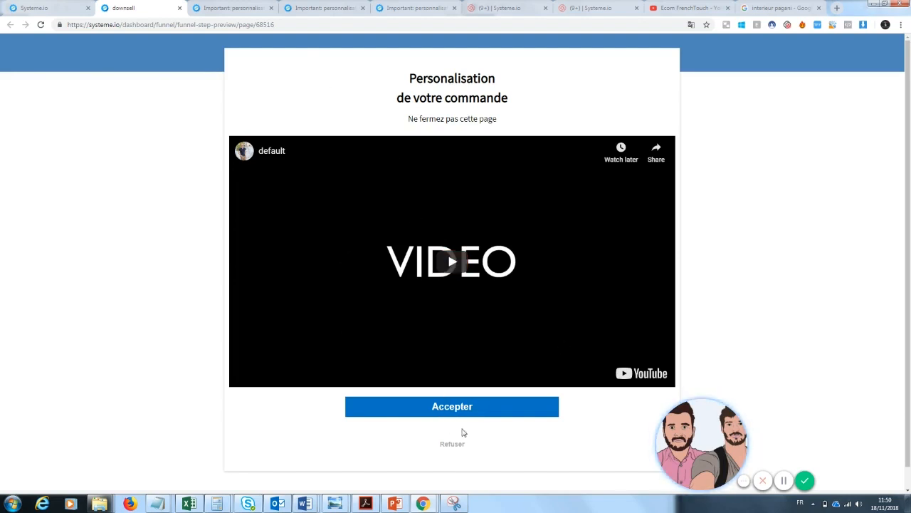
{"action": "mouse_move", "coordinate": [705, 435]}
{"action": "left_mouse_down"}
{"action": "mouse_move", "coordinate": [781, 412]}
{"action": "mouse_move", "coordinate": [700, 444]}
{"action": "left_mouse_up"}
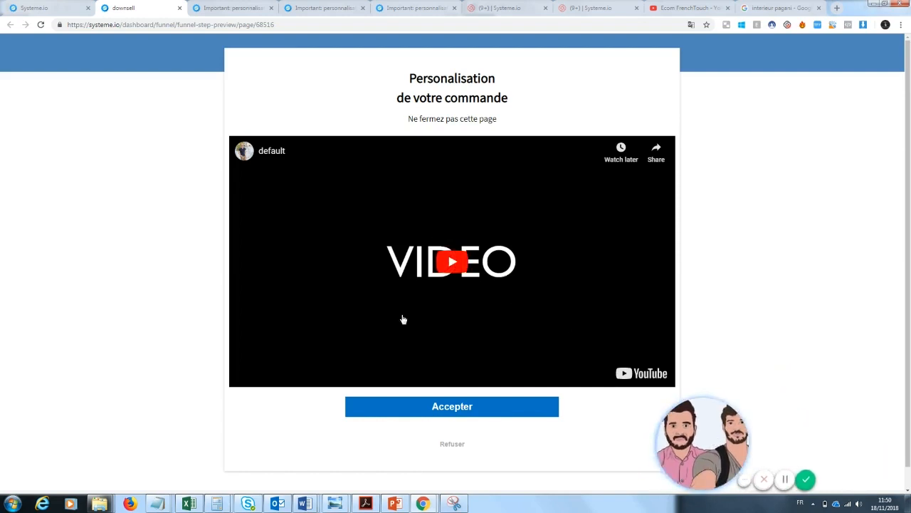
{"action": "left_click", "coordinate": [179, 8]}
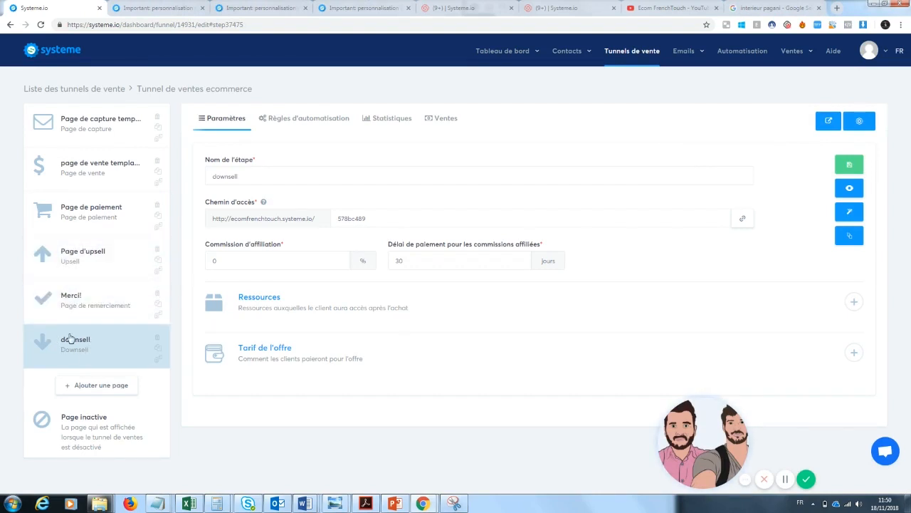
Preview the Merci! step's 'Merci pour votre Commande!' confirmation page, then close it
{"action": "left_click", "coordinate": [76, 301]}
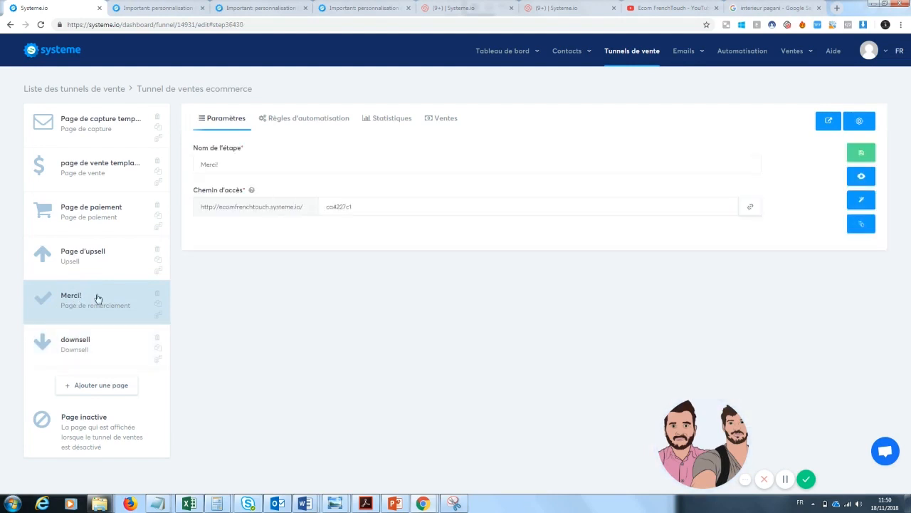
{"action": "left_click", "coordinate": [860, 177]}
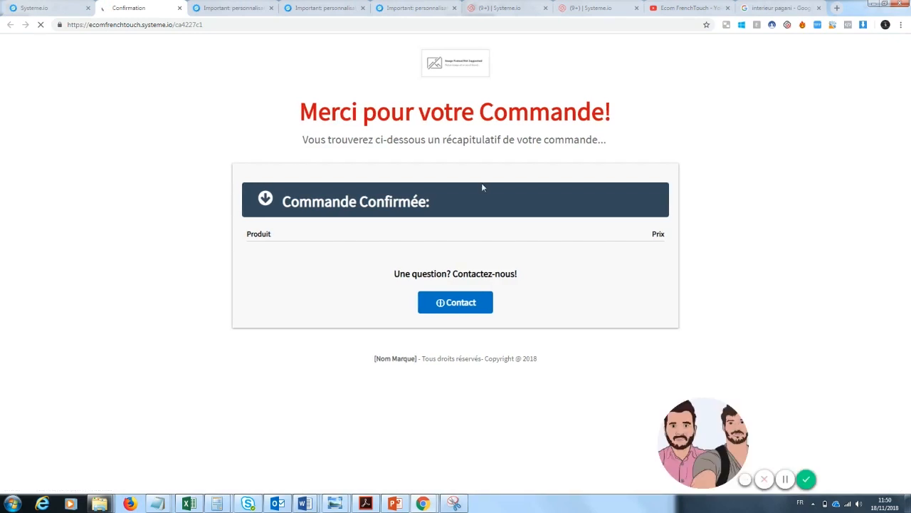
{"action": "left_click_drag", "start_coordinate": [431, 203], "coordinate": [338, 236]}
{"action": "left_click", "coordinate": [260, 229]}
{"action": "left_click", "coordinate": [627, 260]}
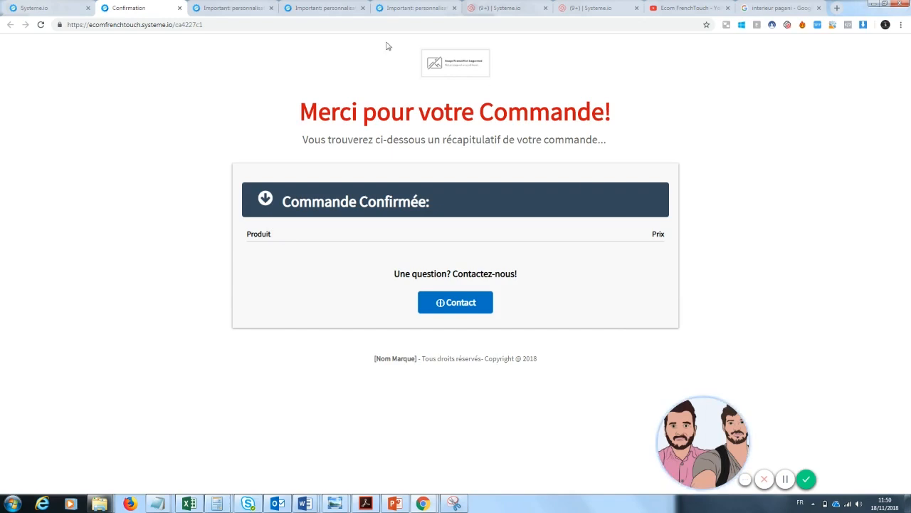
{"action": "left_click", "coordinate": [180, 7]}
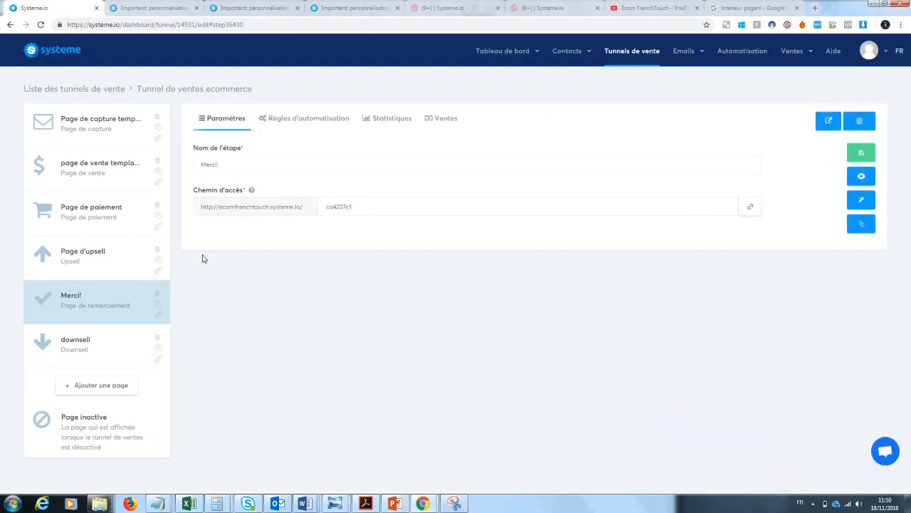
Select the 'page de vente template' step and preview its Zoom' Pro sales page
{"action": "left_click", "coordinate": [107, 119]}
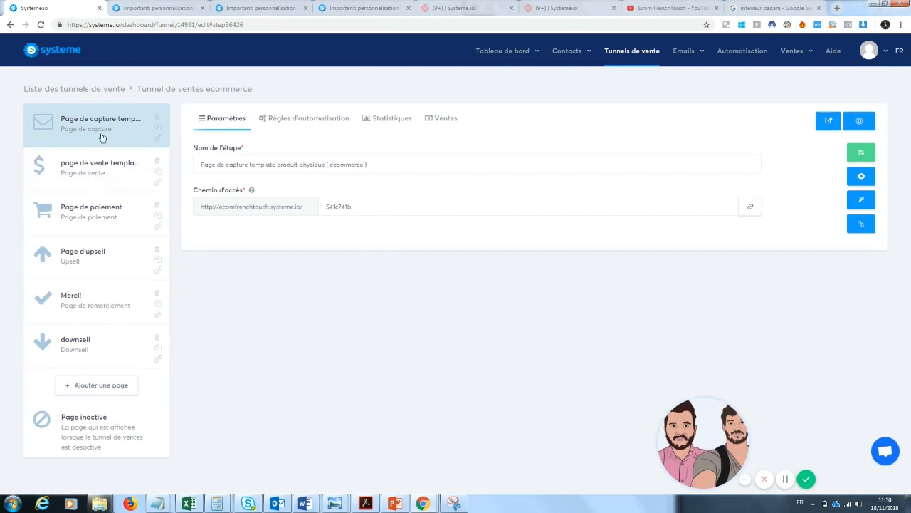
{"action": "left_click", "coordinate": [106, 174]}
{"action": "left_click", "coordinate": [72, 145]}
{"action": "left_click", "coordinate": [96, 158]}
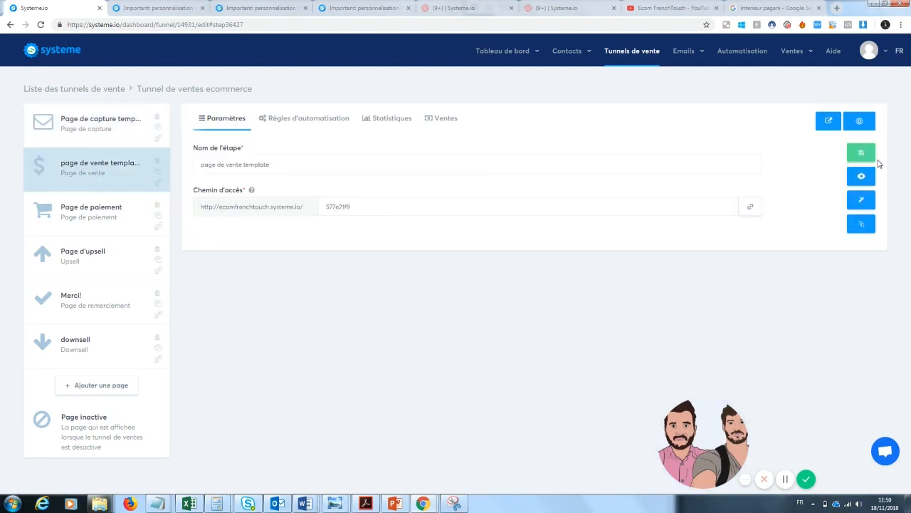
{"action": "left_click", "coordinate": [872, 175]}
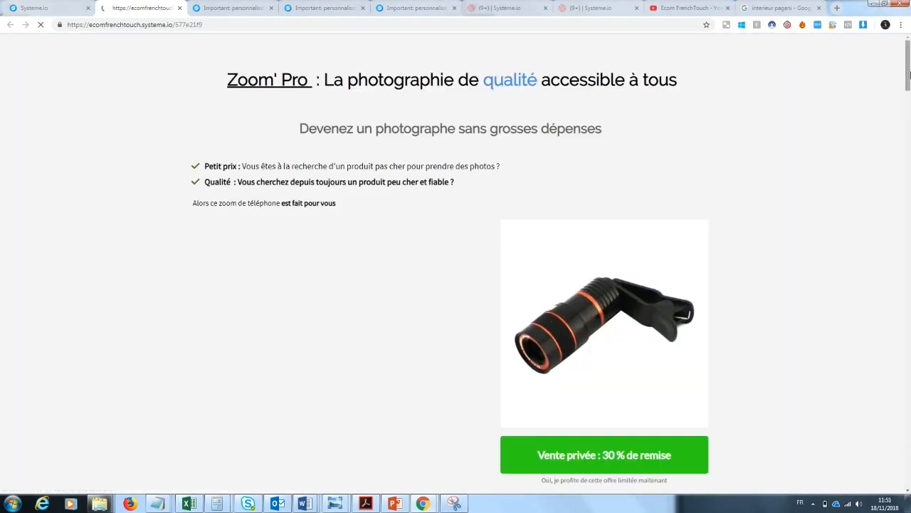
Dismiss the discount popup and follow the 'Vente privée' offer through to checkout
{"action": "left_click_drag", "start_coordinate": [909, 74], "coordinate": [910, 83]}
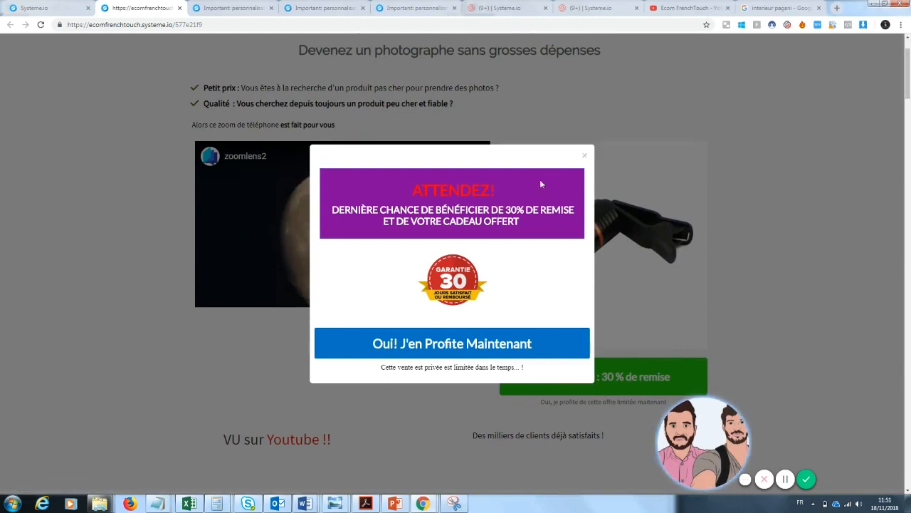
{"action": "left_click", "coordinate": [586, 157]}
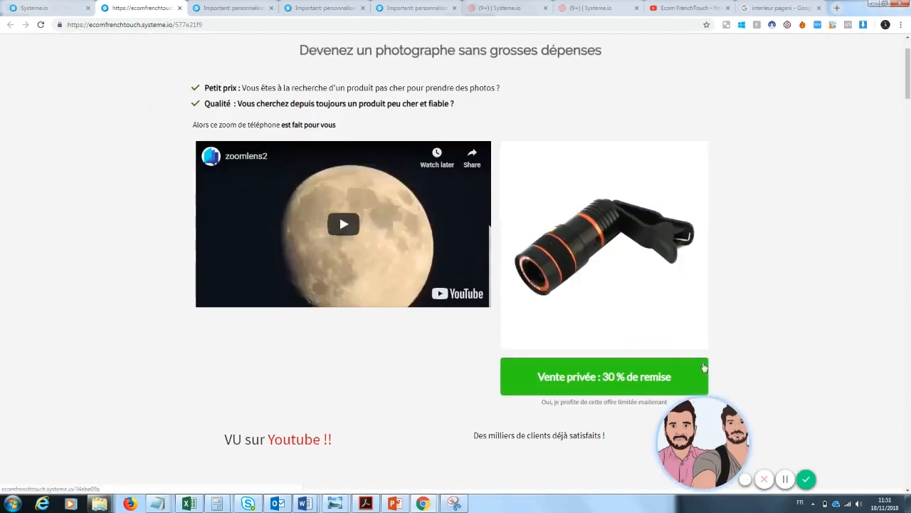
{"action": "scroll", "coordinate": [908, 147], "scroll_direction": "down", "scroll_amount": 5}
{"action": "left_click_drag", "start_coordinate": [908, 147], "coordinate": [908, 71]}
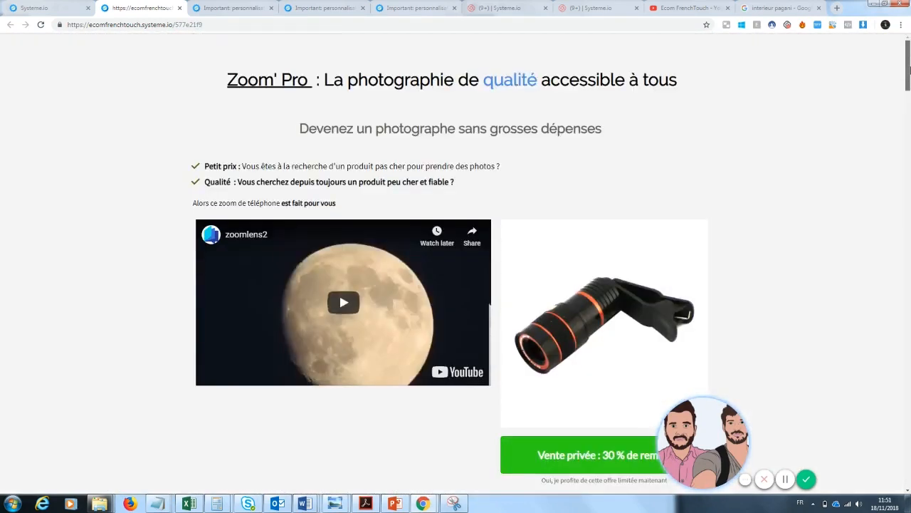
{"action": "scroll", "coordinate": [627, 185], "scroll_direction": "down", "scroll_amount": 4}
{"action": "left_click", "coordinate": [621, 200]}
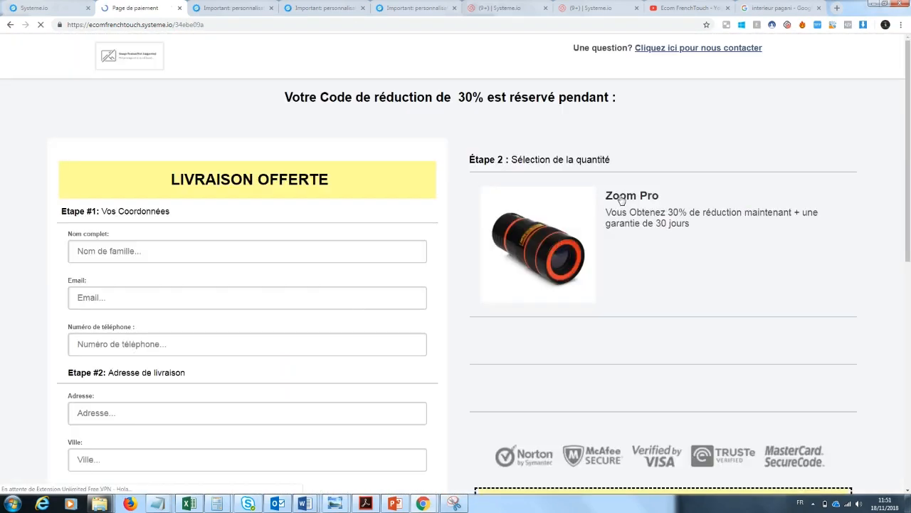
{"action": "scroll", "coordinate": [909, 133], "scroll_direction": "down", "scroll_amount": 3}
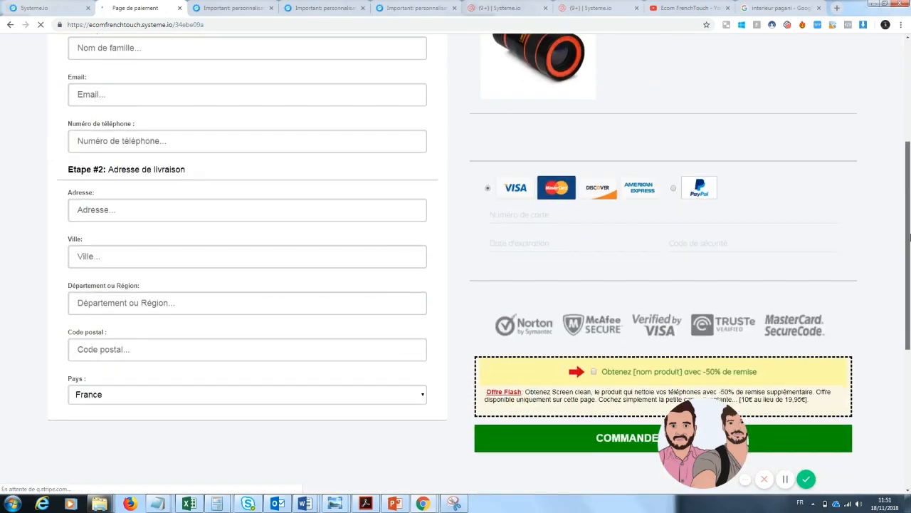
Preview the Page d'upsell step's 'ATTENDEZ !' 59,95€ offer with countdown timer
{"action": "left_click", "coordinate": [60, 7]}
{"action": "left_click", "coordinate": [165, 251]}
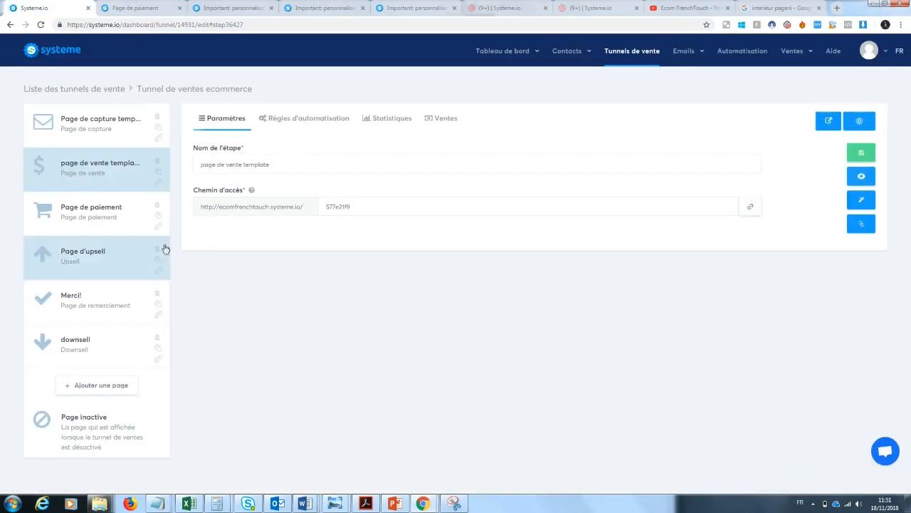
{"action": "left_click", "coordinate": [849, 189]}
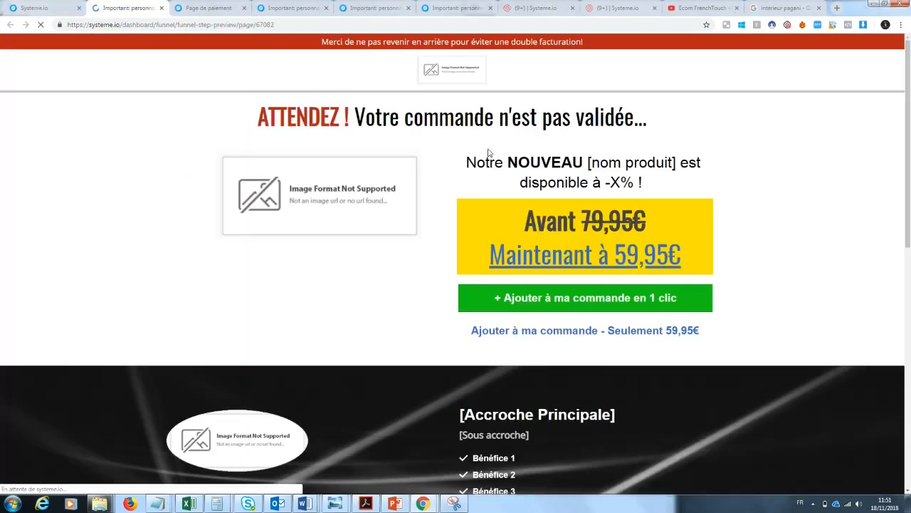
{"action": "scroll", "coordinate": [475, 416], "scroll_direction": "down", "scroll_amount": 10}
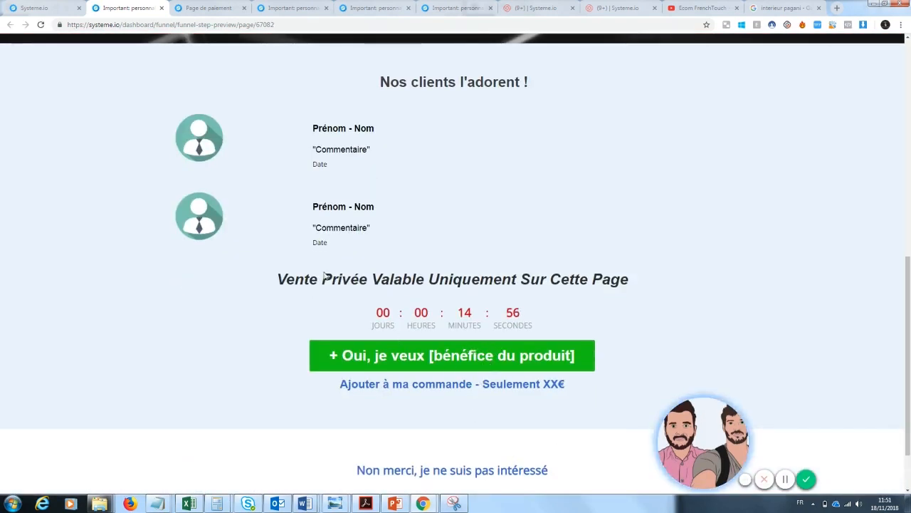
{"action": "left_click", "coordinate": [57, 8]}
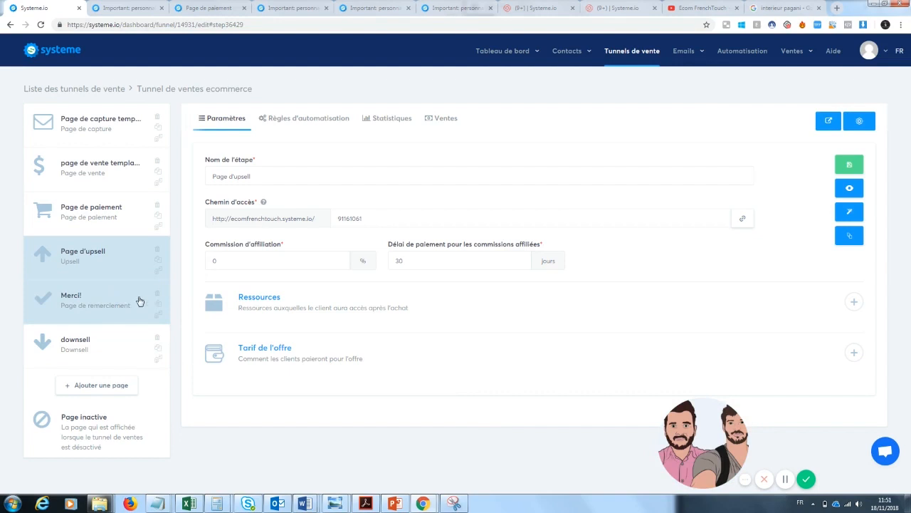
Check the Merci! step settings, then move on to the Tableau de bord dashboard
{"action": "left_click", "coordinate": [71, 301]}
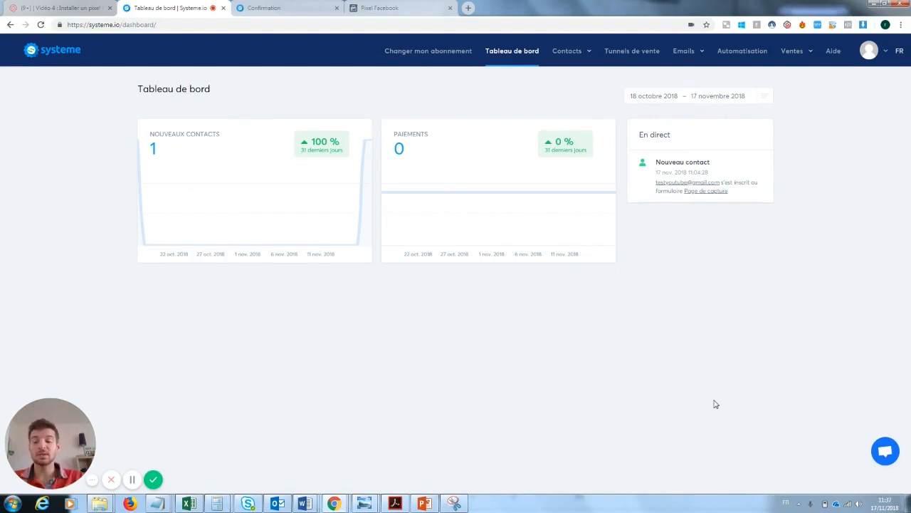
{"action": "mouse_move", "coordinate": [682, 53]}
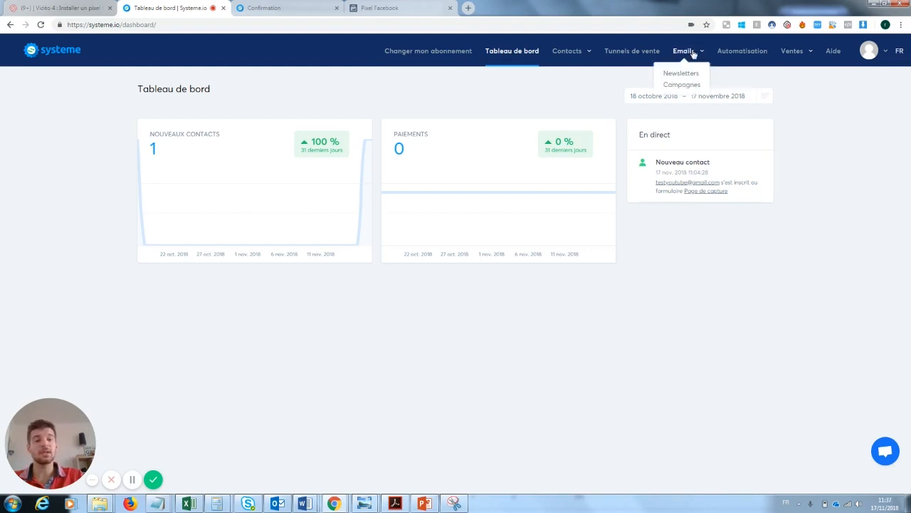
Look at the already-sent 'test' newsletter in the Newsletters list
{"action": "left_click", "coordinate": [683, 74]}
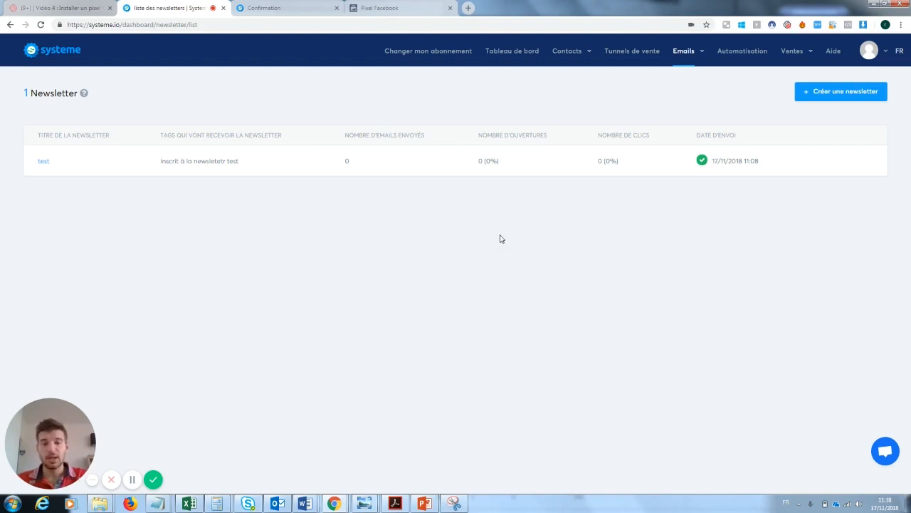
{"action": "left_click", "coordinate": [44, 163]}
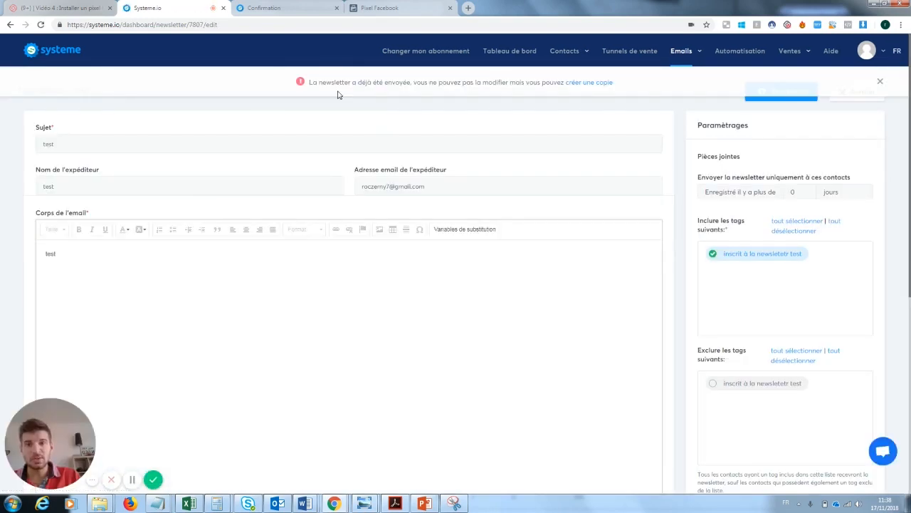
{"action": "left_click", "coordinate": [11, 26]}
Create a new newsletter with the subject 'Test numéro 2'
{"action": "left_click", "coordinate": [850, 103]}
{"action": "left_click", "coordinate": [78, 144]}
{"action": "type", "text": "Test numéro 2"}
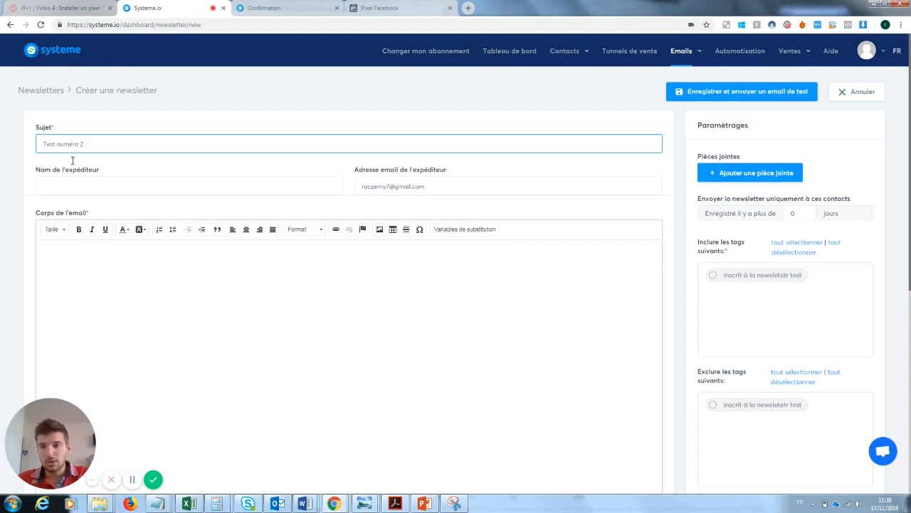
Set the sender to Ecom French Touch and link the copied page address in the body
{"action": "left_click", "coordinate": [65, 184]}
{"action": "left_click", "coordinate": [71, 208]}
{"action": "left_click", "coordinate": [146, 312]}
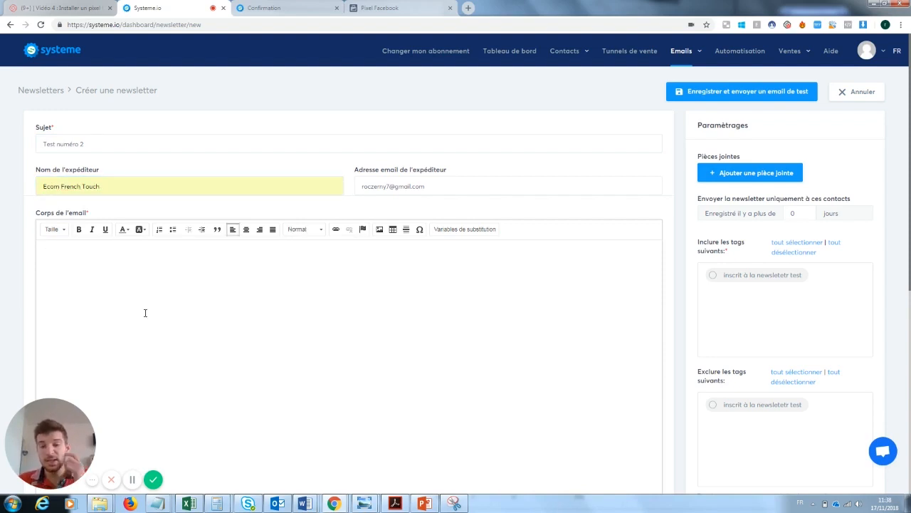
{"action": "left_click", "coordinate": [199, 27]}
{"action": "key", "text": "ctrl+c"}
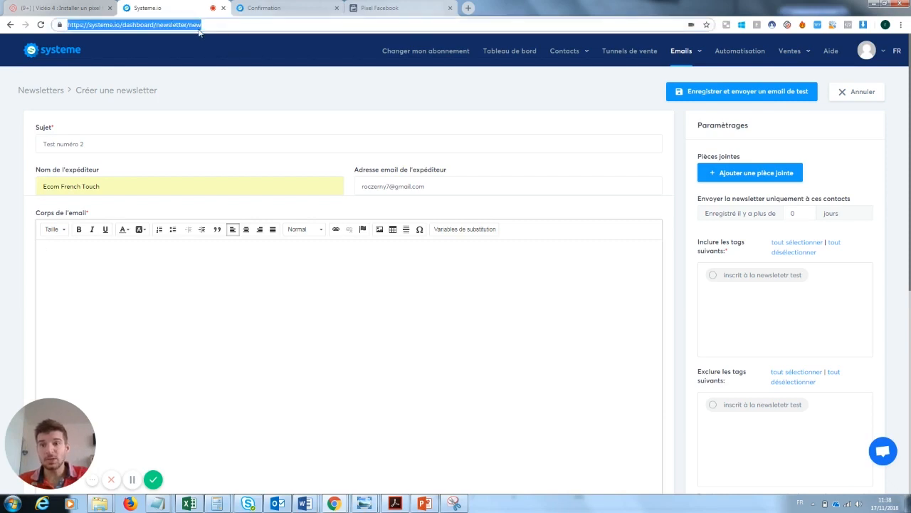
{"action": "left_click", "coordinate": [214, 320]}
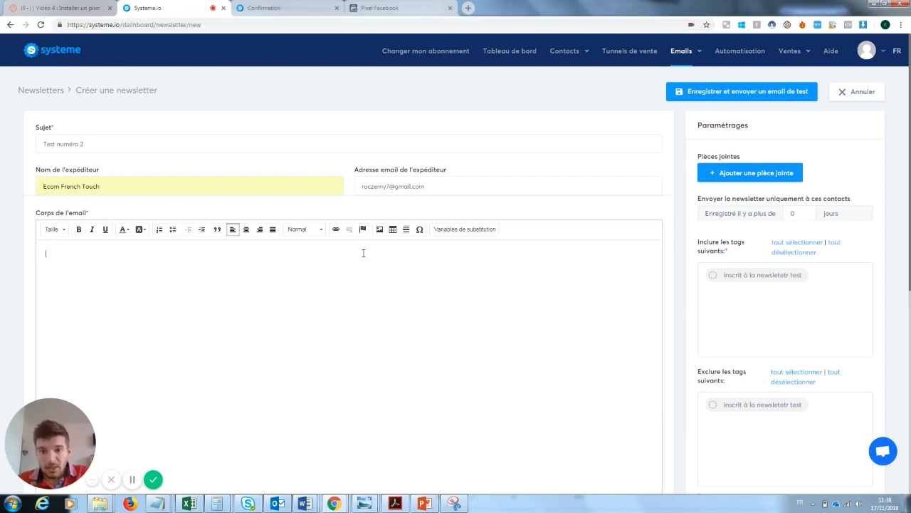
{"action": "left_click", "coordinate": [336, 229]}
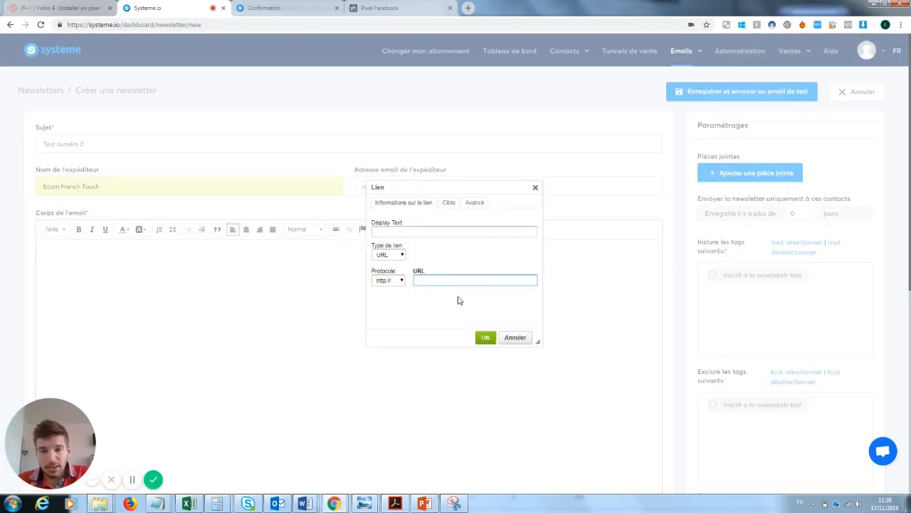
{"action": "key", "text": "ctrl+v"}
{"action": "left_click", "coordinate": [485, 337]}
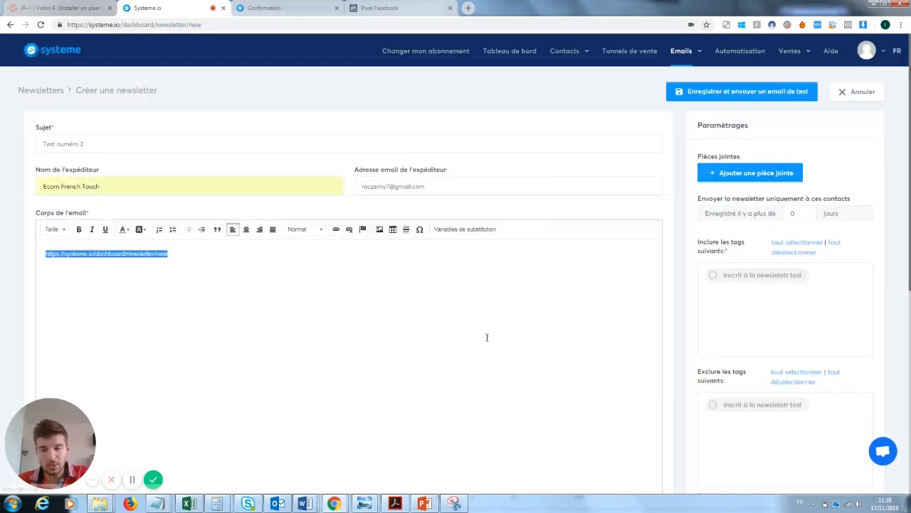
Type the greeting 'Salut ,' on its own line above the link
{"action": "left_click", "coordinate": [137, 246]}
{"action": "left_click", "coordinate": [44, 254]}
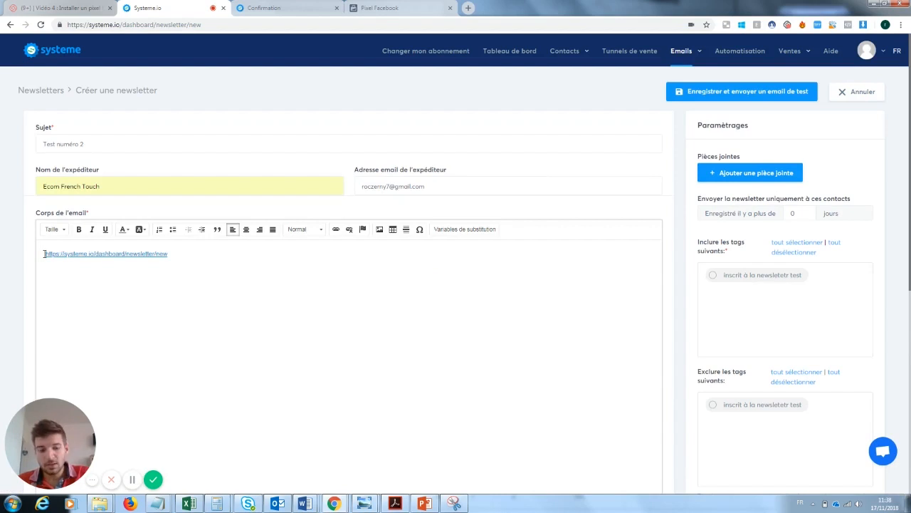
{"action": "key", "text": "Return"}
{"action": "key", "text": "Return"}
{"action": "key", "text": "Return"}
{"action": "key", "text": "Return"}
{"action": "key", "text": "Return"}
{"action": "left_click", "coordinate": [73, 261]}
{"action": "type", "text": "bejkdbc"}
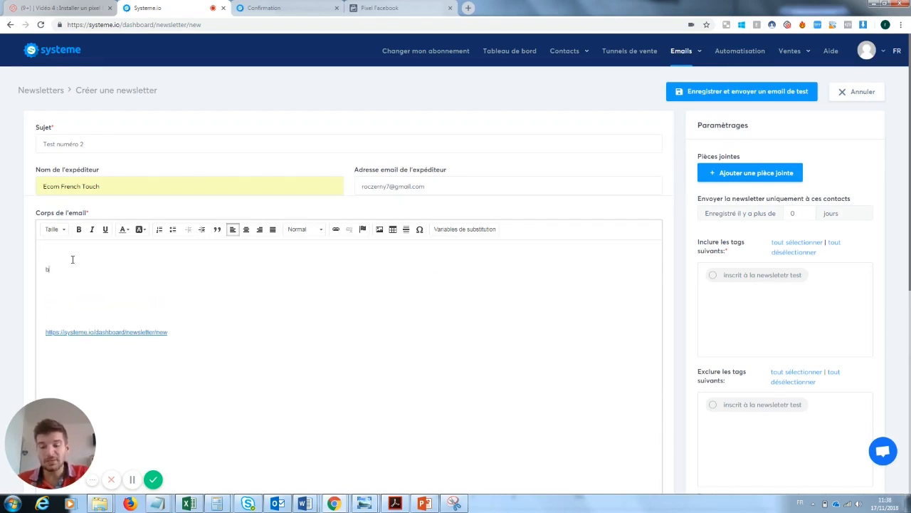
{"action": "key", "text": "BackSpace"}
{"action": "key", "text": "BackSpace"}
{"action": "key", "text": "BackSpace"}
{"action": "key", "text": "BackSpace"}
{"action": "key", "text": "BackSpace"}
{"action": "key", "text": "BackSpace"}
{"action": "key", "text": "BackSpace"}
{"action": "key", "text": "BackSpace"}
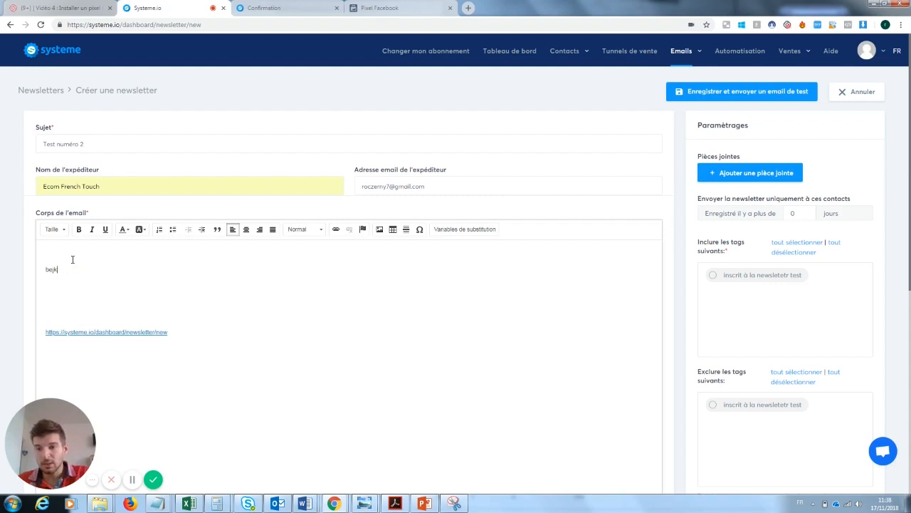
{"action": "type", "text": "Salut ,"}
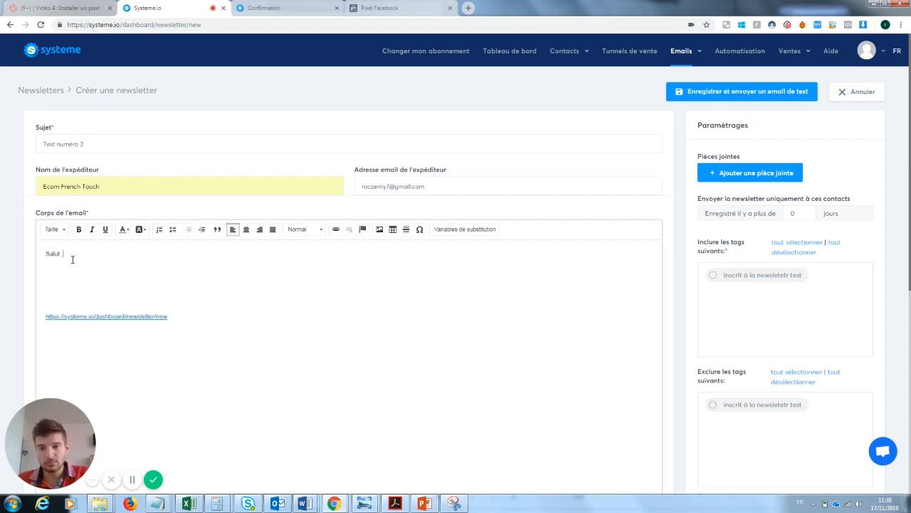
{"action": "key", "text": "Return"}
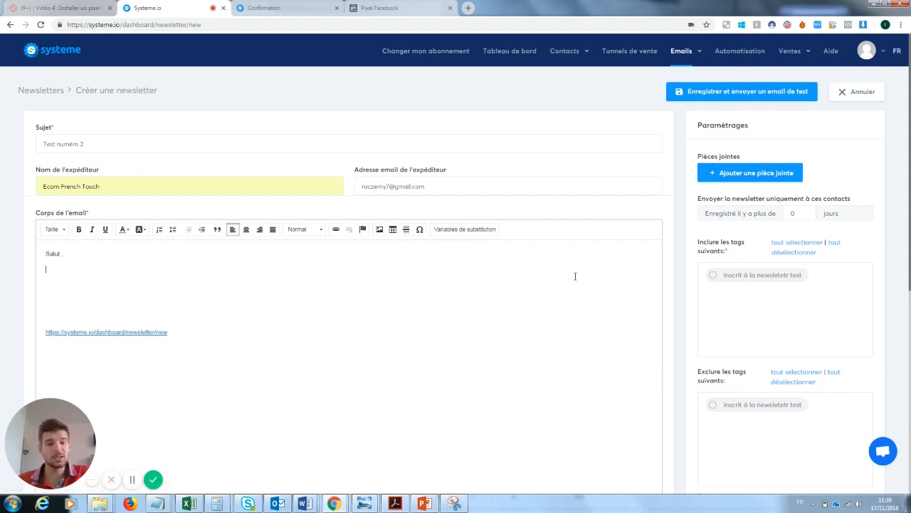
Insert the {first_name} variable and move it right after 'Salut' in the greeting
{"action": "left_click", "coordinate": [456, 230]}
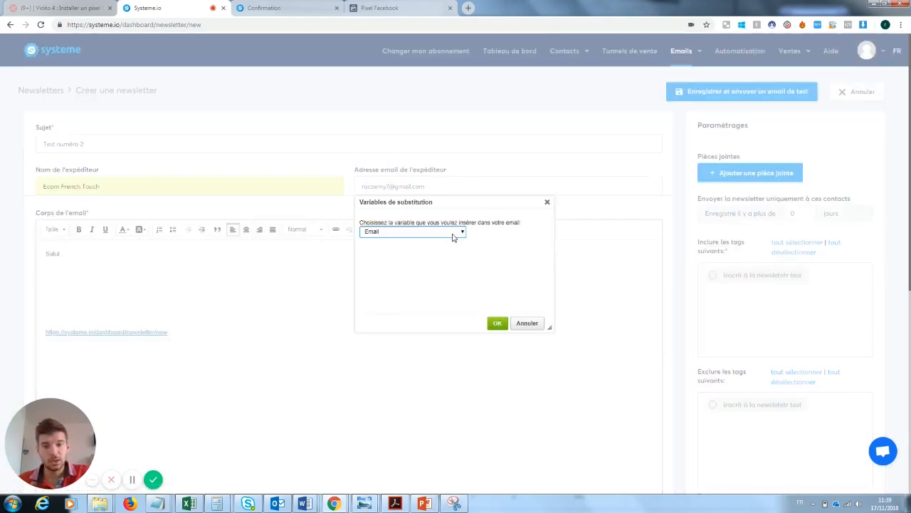
{"action": "left_click", "coordinate": [452, 233]}
{"action": "left_click", "coordinate": [409, 249]}
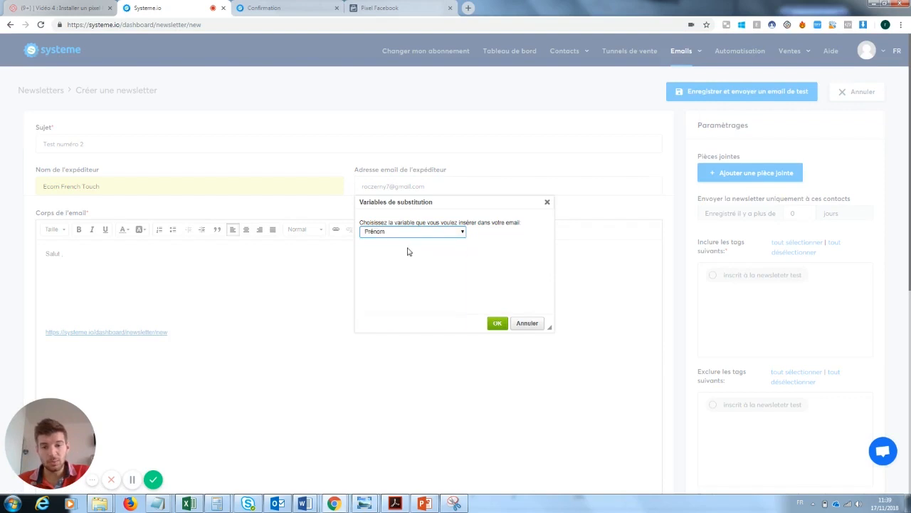
{"action": "left_click", "coordinate": [497, 322]}
{"action": "left_click_drag", "start_coordinate": [79, 270], "coordinate": [35, 275]}
{"action": "left_click", "coordinate": [161, 299]}
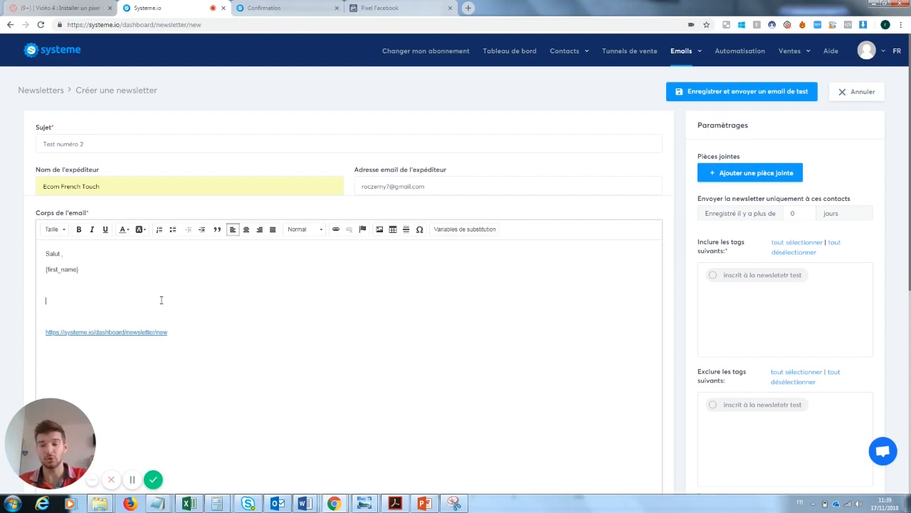
{"action": "left_click_drag", "start_coordinate": [78, 269], "coordinate": [44, 270]}
{"action": "key", "text": "ctrl+c"}
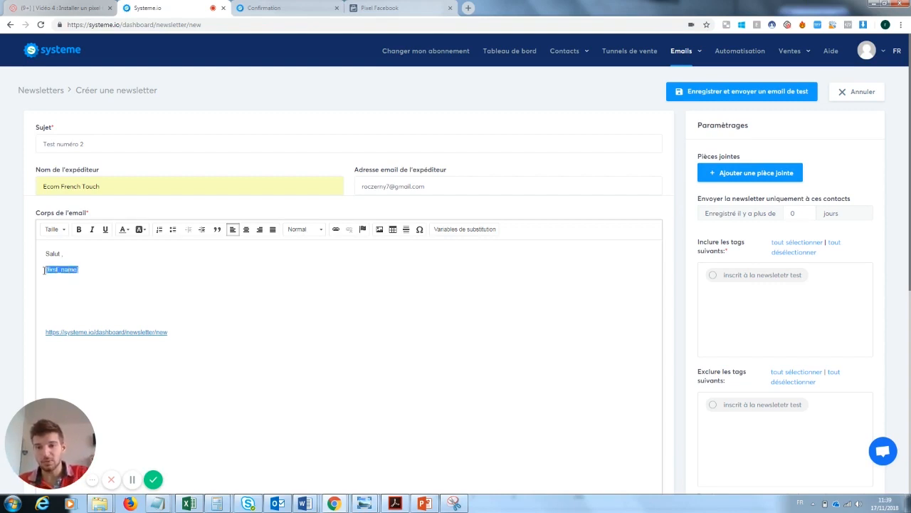
{"action": "key", "text": "BackSpace"}
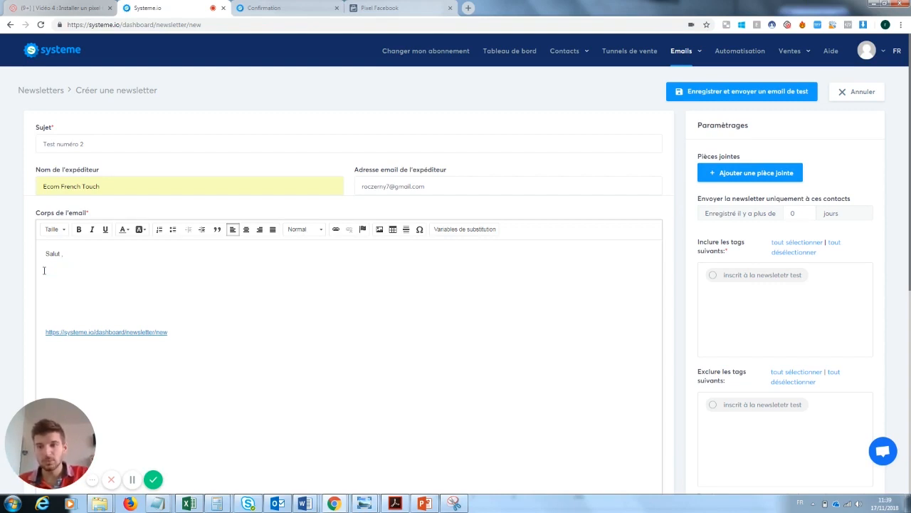
{"action": "left_click", "coordinate": [62, 256]}
{"action": "key", "text": "ctrl+v"}
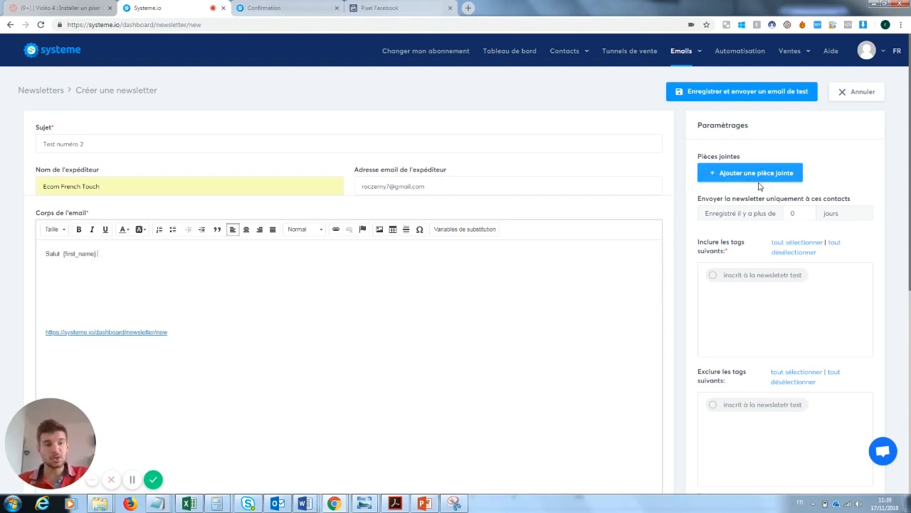
Include contacts tagged 'inscrit à la newsletter test' as recipients
{"action": "scroll", "coordinate": [816, 166], "scroll_direction": "down", "scroll_amount": 2}
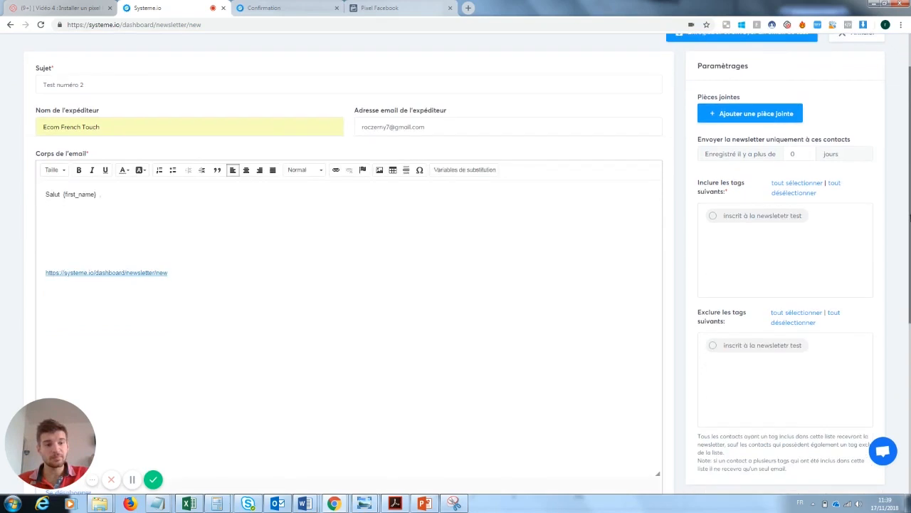
{"action": "left_click", "coordinate": [714, 208]}
{"action": "scroll", "coordinate": [868, 251], "scroll_direction": "down", "scroll_amount": 4}
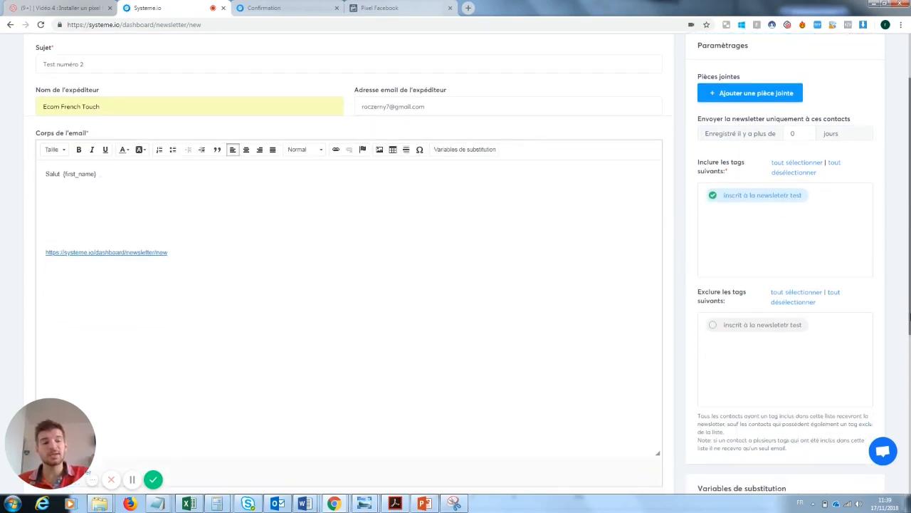
{"action": "scroll", "coordinate": [897, 293], "scroll_direction": "up", "scroll_amount": 6}
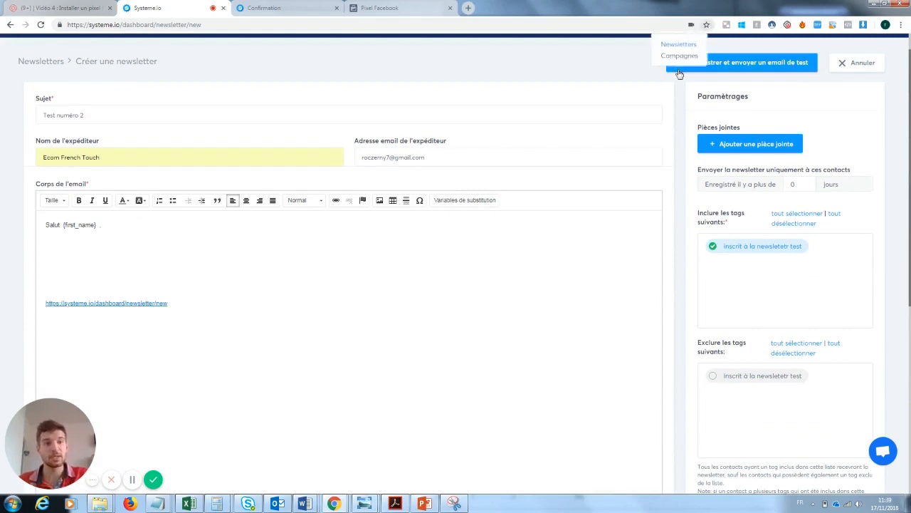
Save 'Test numéro 2' with the registered-days filter at 0 and prepare its sending
{"action": "left_click", "coordinate": [735, 70]}
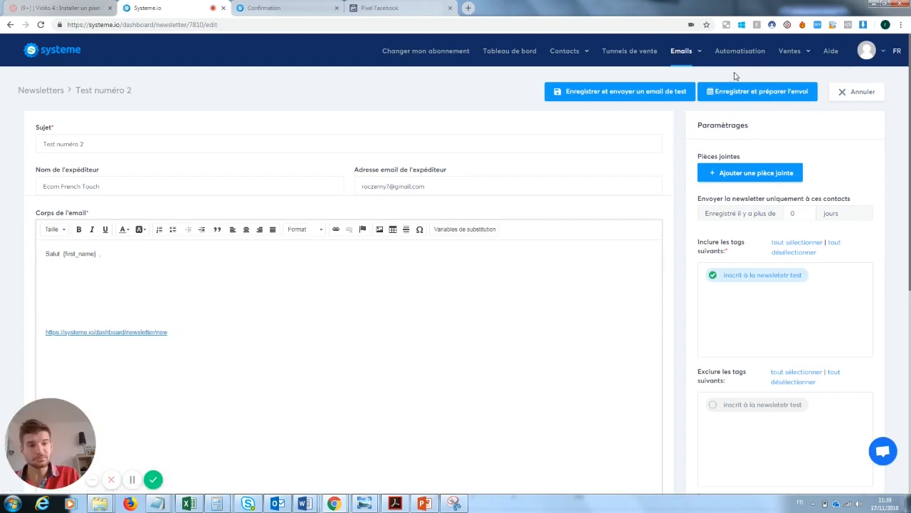
{"action": "mouse_move", "coordinate": [910, 130]}
{"action": "left_mouse_down"}
{"action": "mouse_move", "coordinate": [910, 237]}
{"action": "mouse_move", "coordinate": [910, 138]}
{"action": "left_mouse_up"}
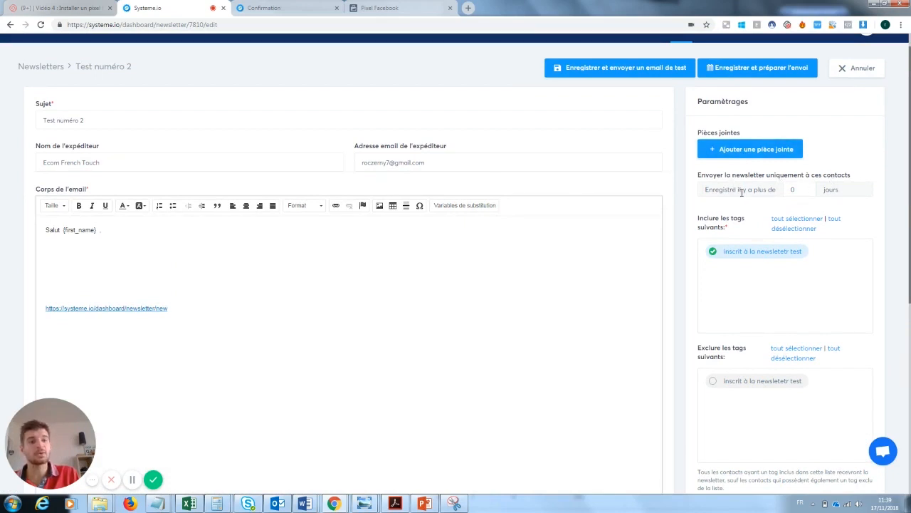
{"action": "left_click", "coordinate": [805, 187]}
{"action": "left_click", "coordinate": [804, 192]}
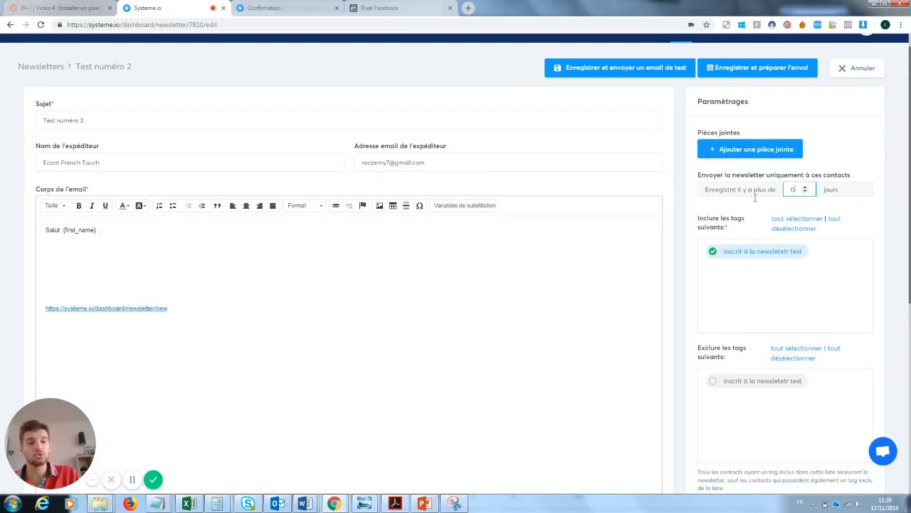
{"action": "left_click", "coordinate": [763, 69]}
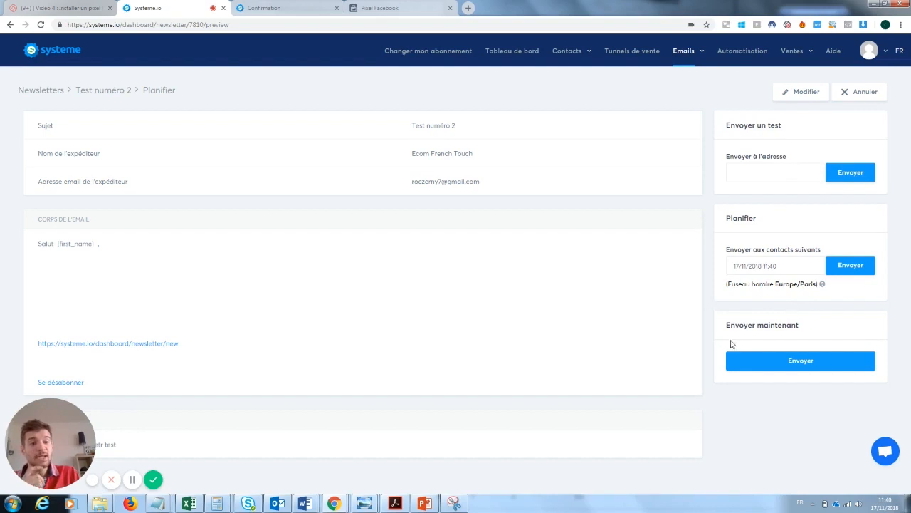
{"action": "left_click", "coordinate": [780, 266]}
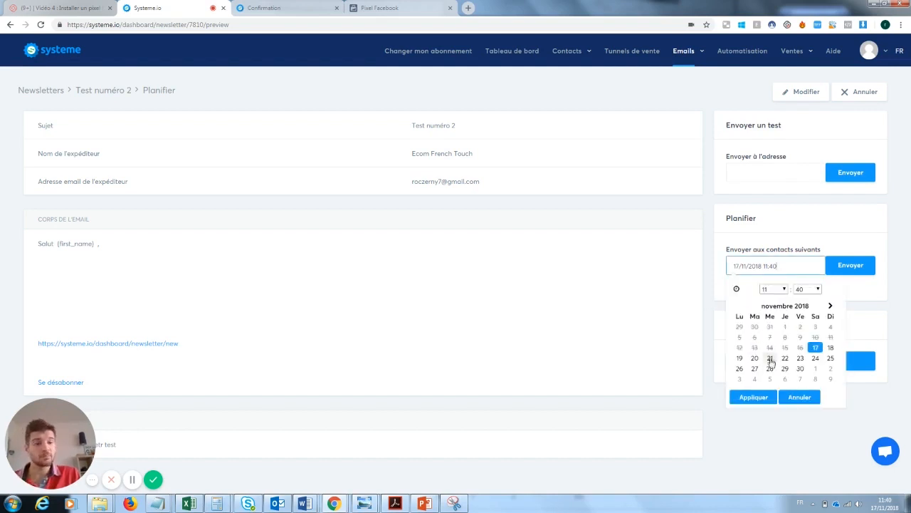
{"action": "left_click", "coordinate": [581, 303]}
{"action": "left_click", "coordinate": [746, 175]}
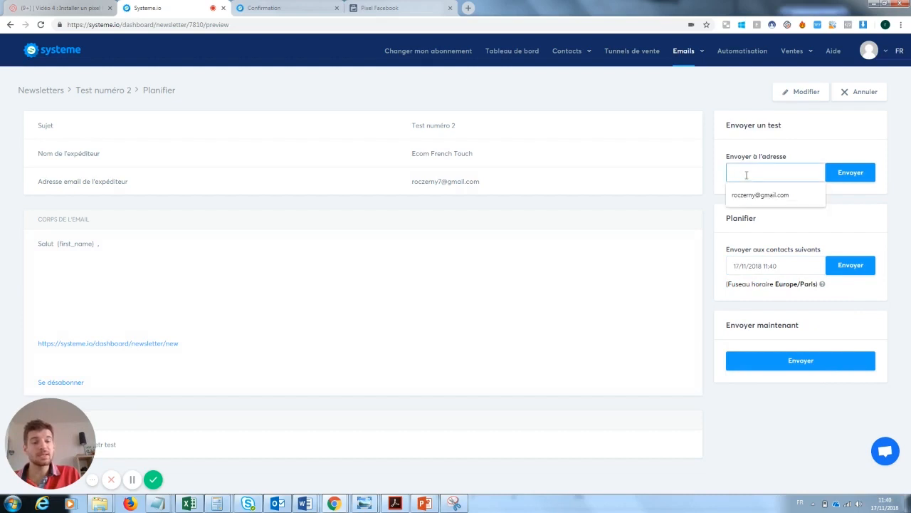
{"action": "left_click", "coordinate": [586, 240]}
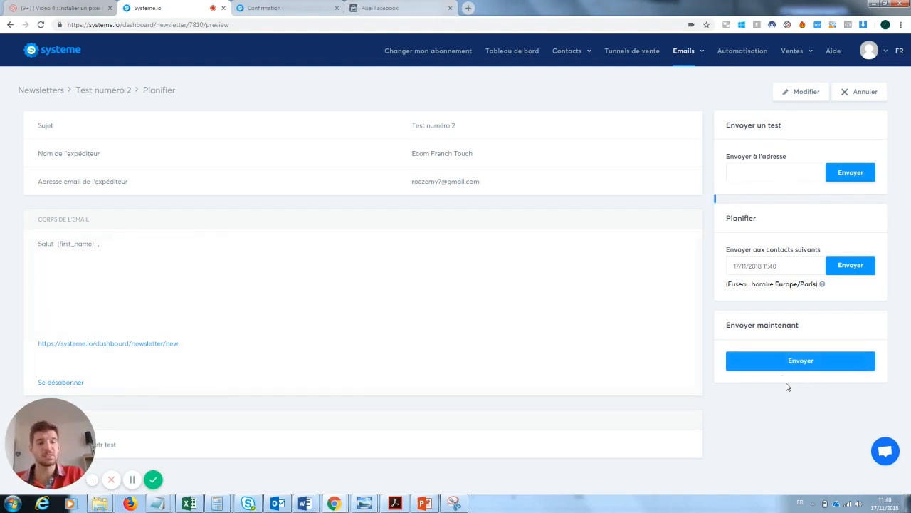
{"action": "mouse_move", "coordinate": [829, 86]}
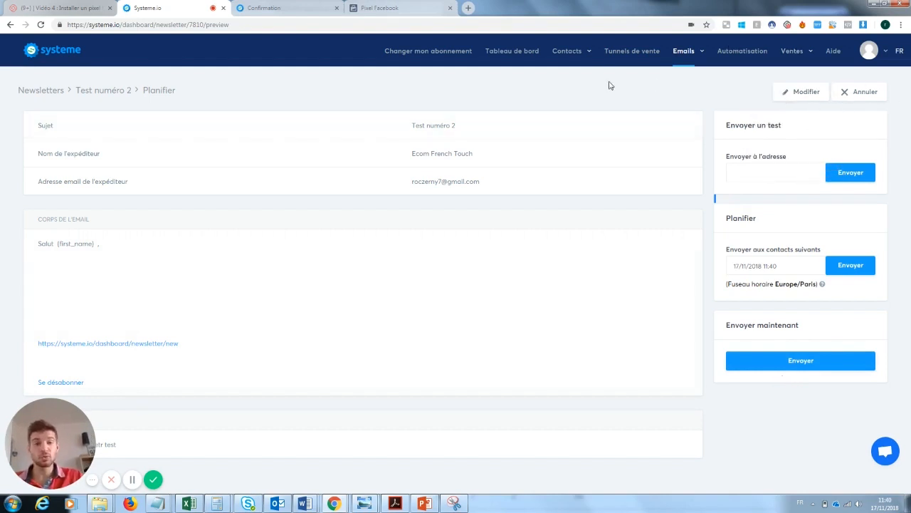
{"action": "mouse_move", "coordinate": [684, 51]}
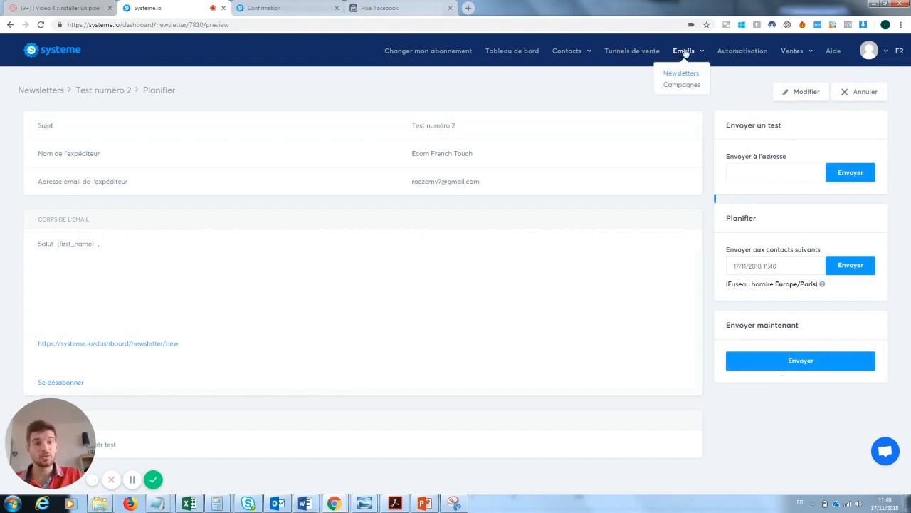
Create the email campaign 'mail 1' with description 1
{"action": "left_click", "coordinate": [673, 87]}
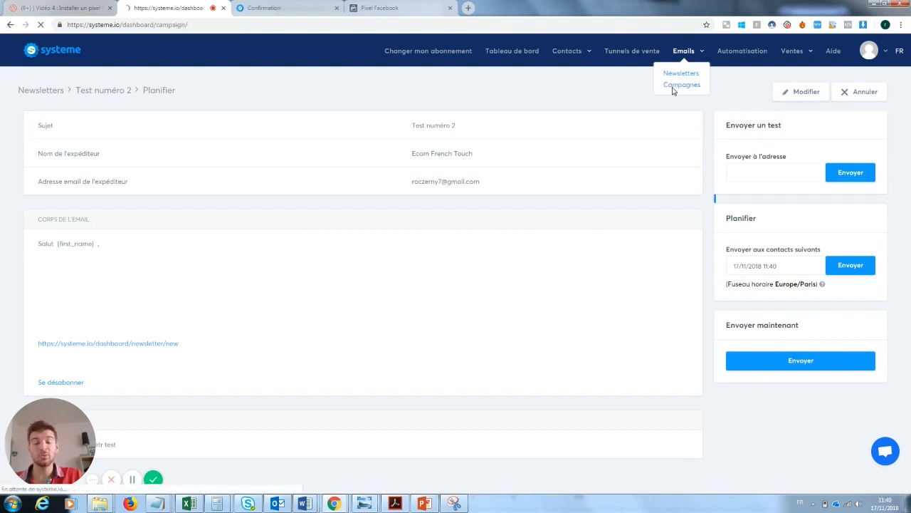
{"action": "left_click", "coordinate": [860, 94]}
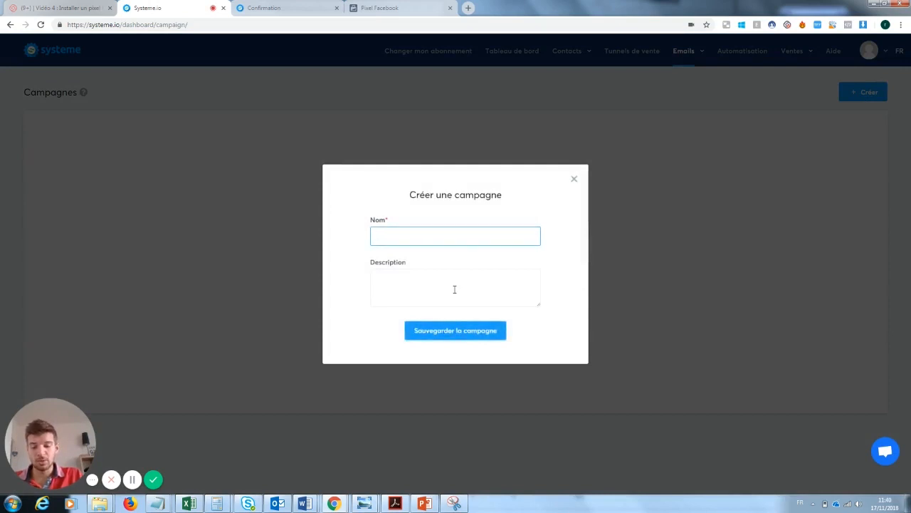
{"action": "type", "text": "mail"}
{"action": "left_click", "coordinate": [454, 289]}
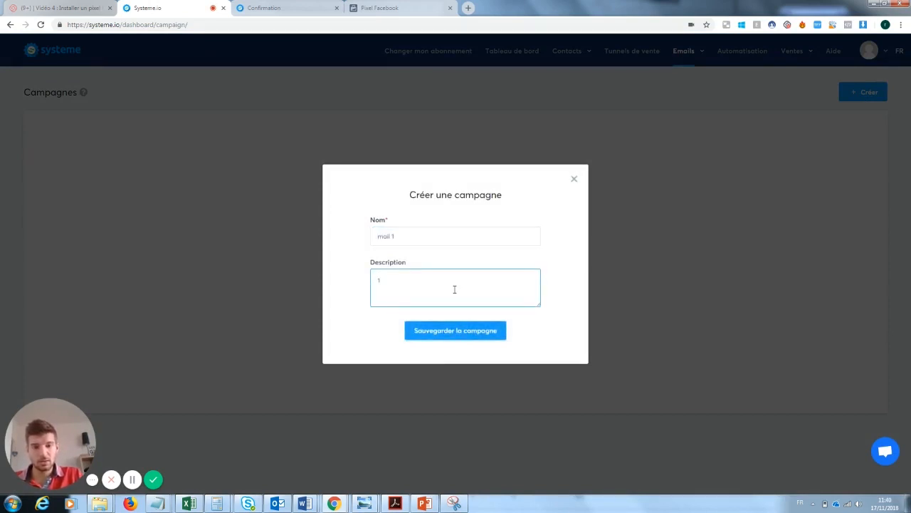
{"action": "left_click", "coordinate": [463, 334]}
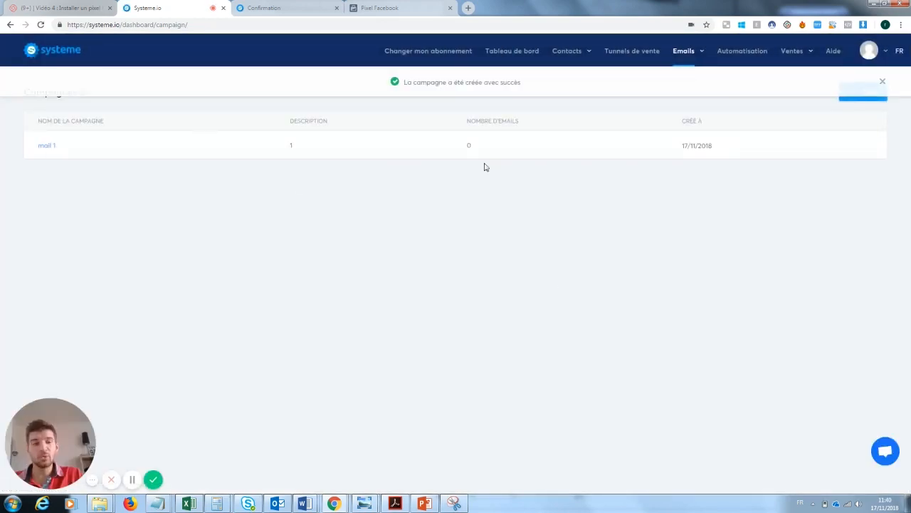
Create a second email campaign 'mail 2' with description 2
{"action": "left_click", "coordinate": [870, 102]}
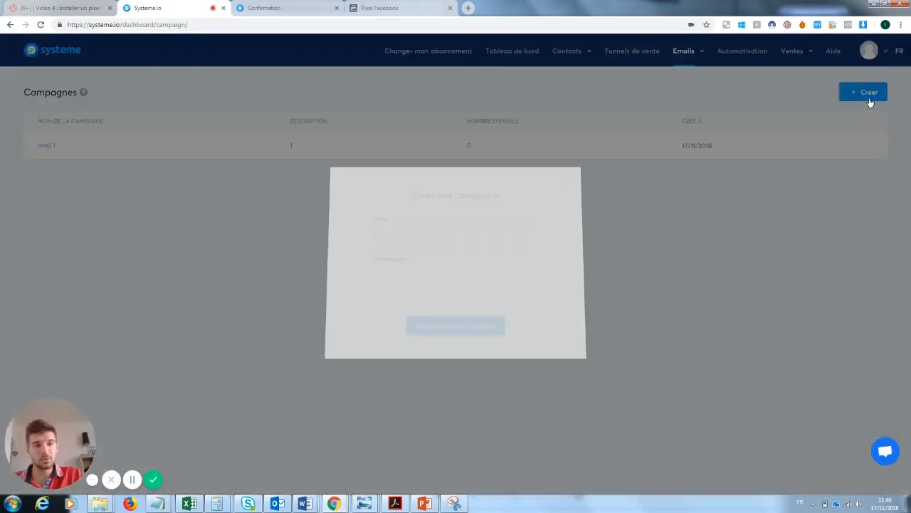
{"action": "left_click", "coordinate": [392, 236]}
{"action": "type", "text": "mail "}
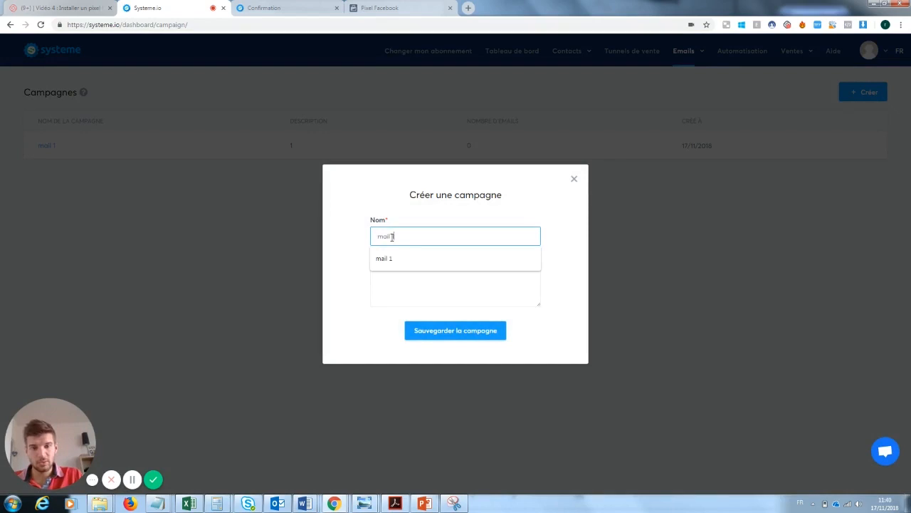
{"action": "type", "text": "2"}
{"action": "key", "text": "Tab"}
{"action": "type", "text": "2"}
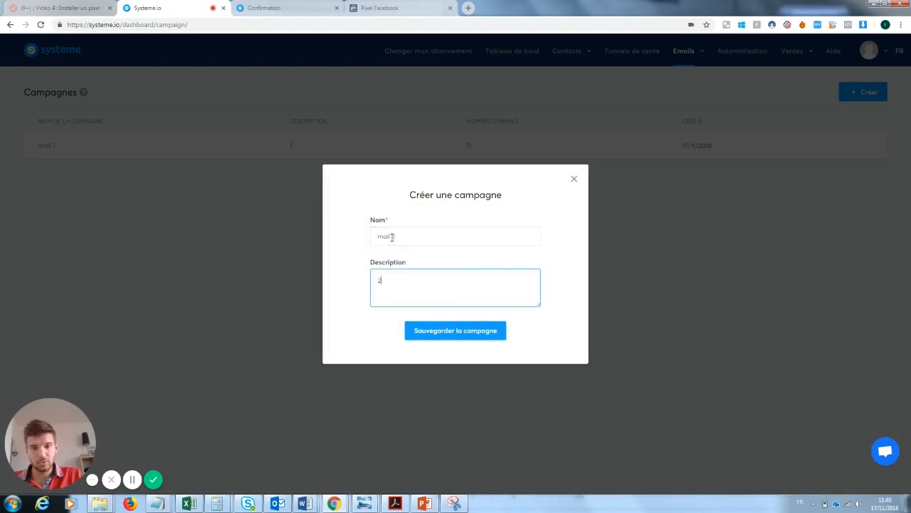
{"action": "left_click", "coordinate": [438, 331]}
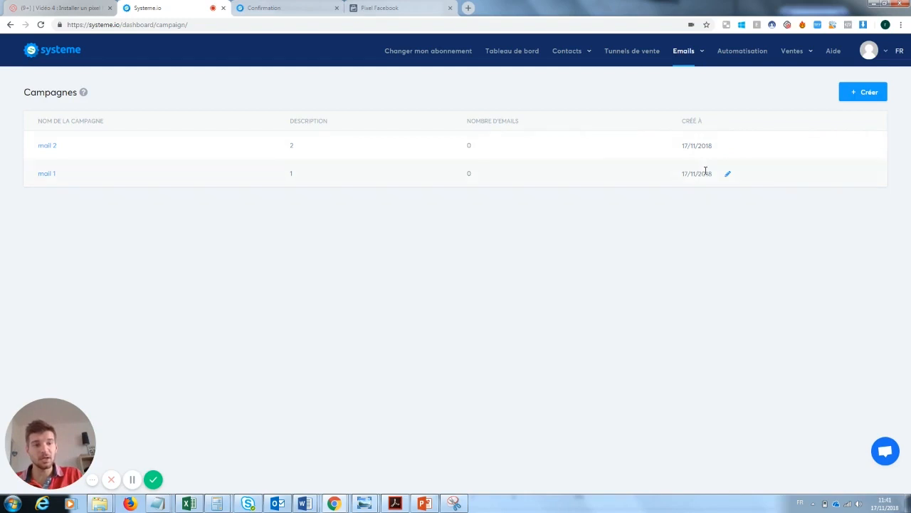
Review the campaigns' details without changes, then open mail 2's empty step list
{"action": "left_click", "coordinate": [48, 175]}
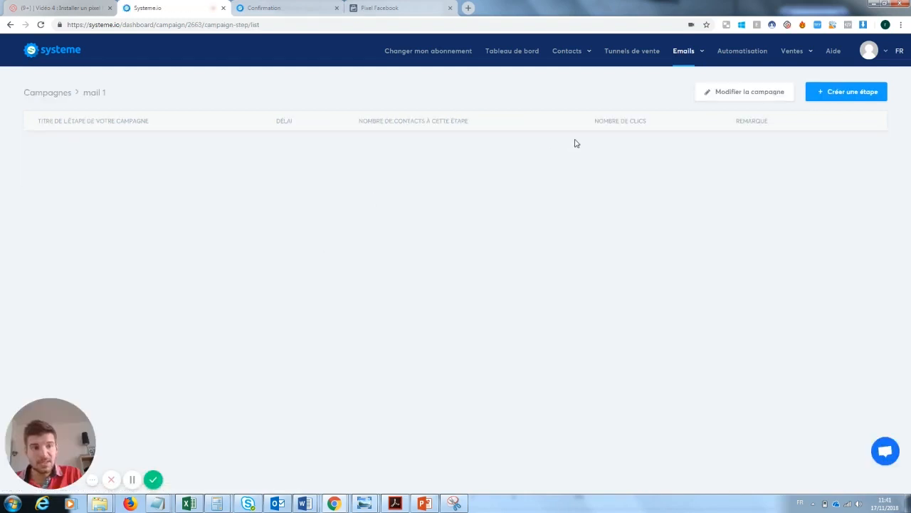
{"action": "left_click", "coordinate": [747, 100]}
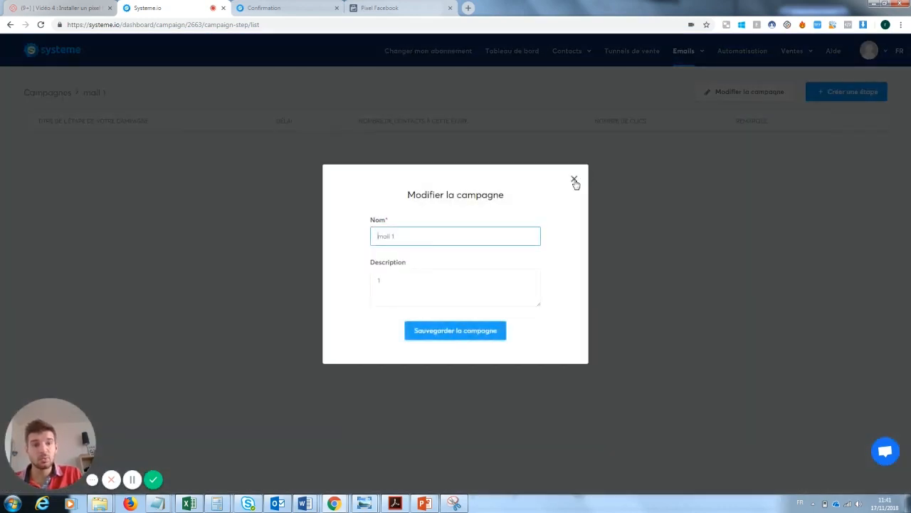
{"action": "left_click", "coordinate": [573, 178]}
{"action": "left_click", "coordinate": [47, 95]}
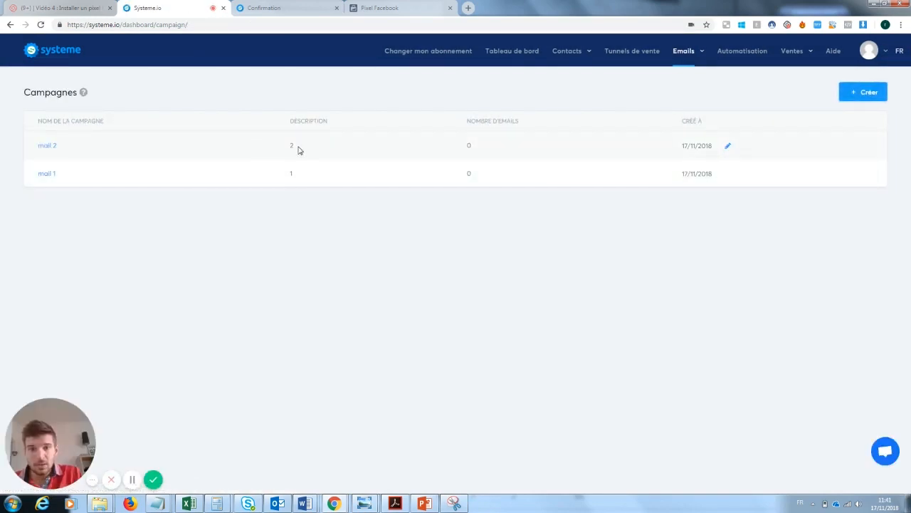
{"action": "left_click", "coordinate": [727, 175]}
{"action": "left_click", "coordinate": [574, 179]}
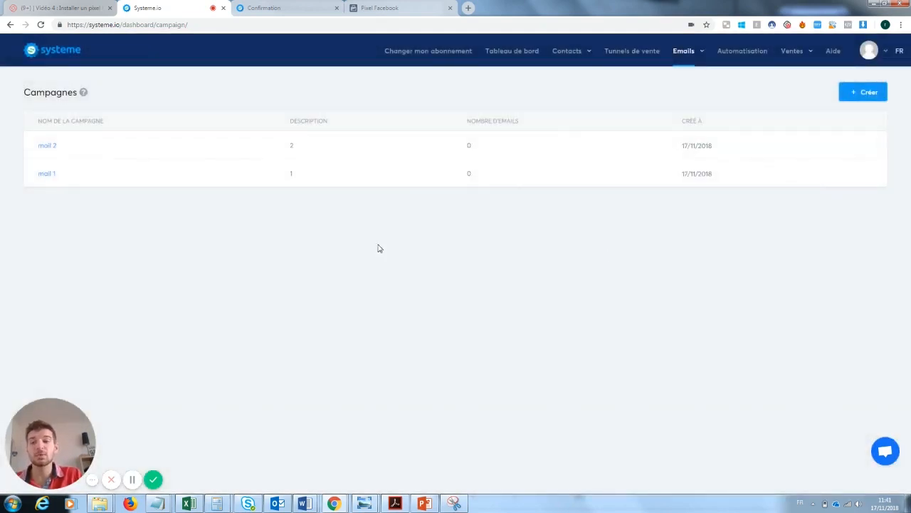
{"action": "left_click", "coordinate": [50, 148]}
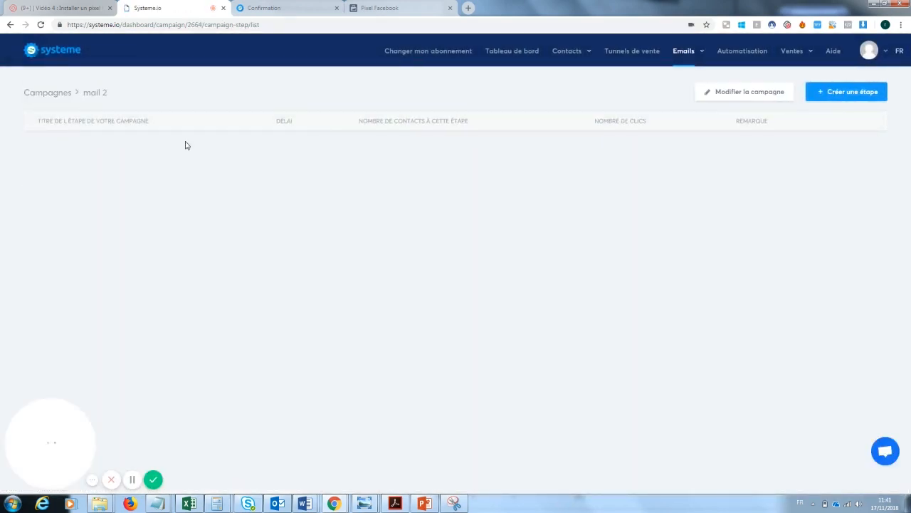
Check mail 2's steps and settings without changes, then open mail 1's empty step list
{"action": "left_click", "coordinate": [854, 94]}
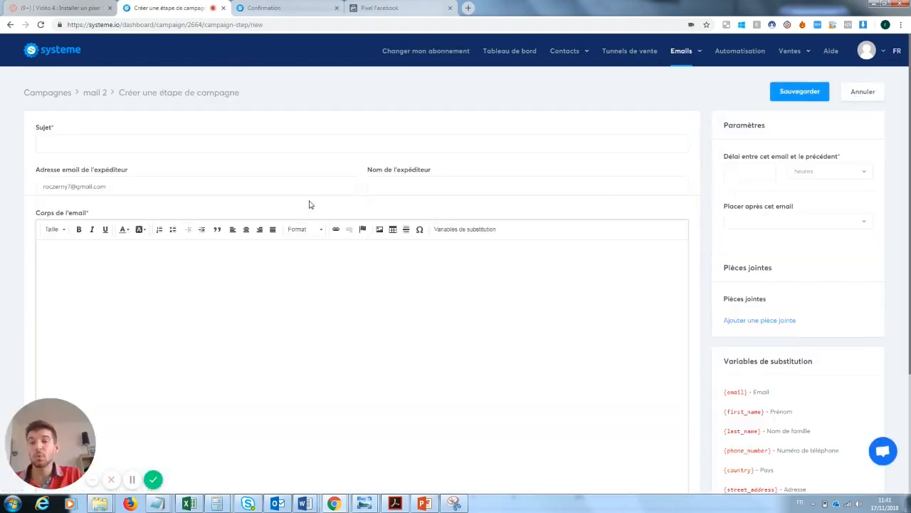
{"action": "left_click", "coordinate": [63, 93]}
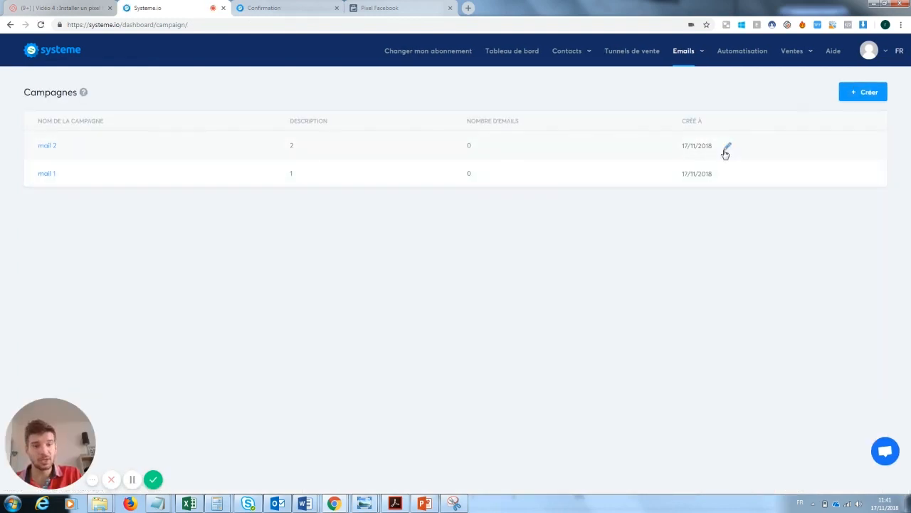
{"action": "left_click", "coordinate": [727, 146]}
{"action": "left_click", "coordinate": [574, 179]}
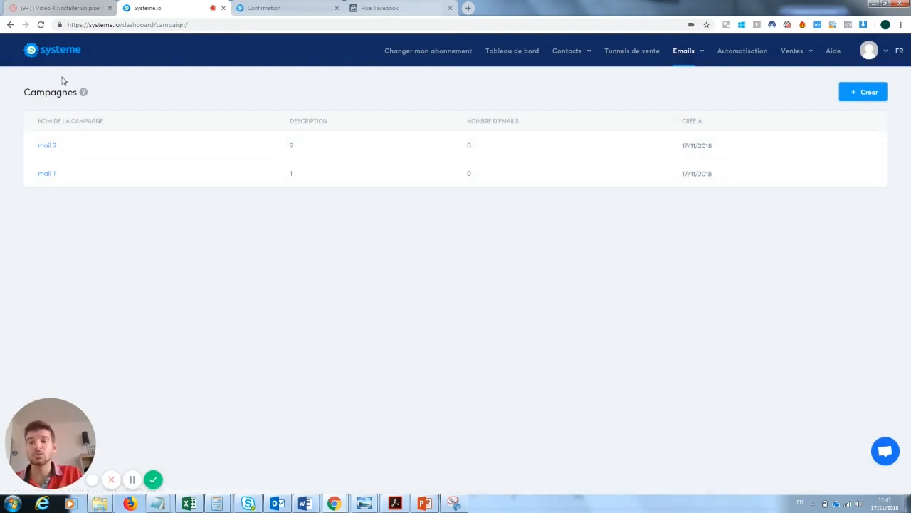
{"action": "left_click", "coordinate": [47, 174]}
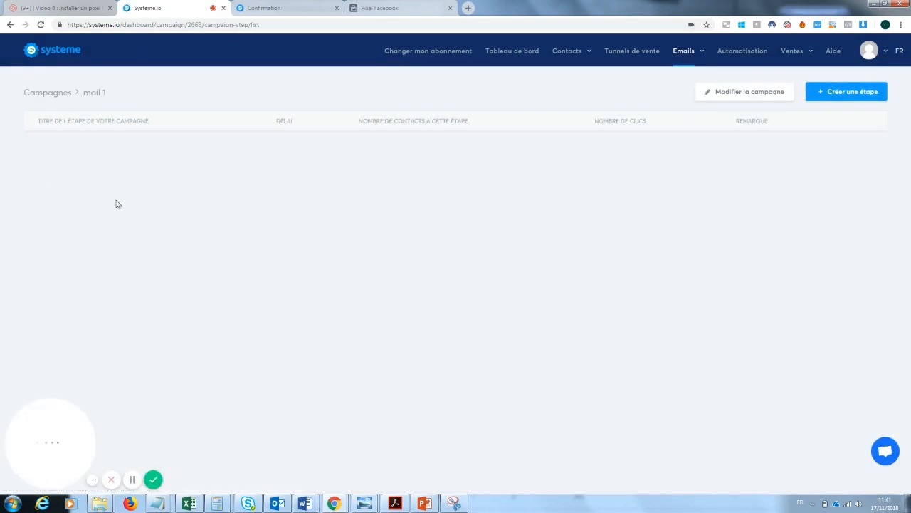
Add a new email step to mail 1 with a delay of 0 days
{"action": "left_click", "coordinate": [857, 93]}
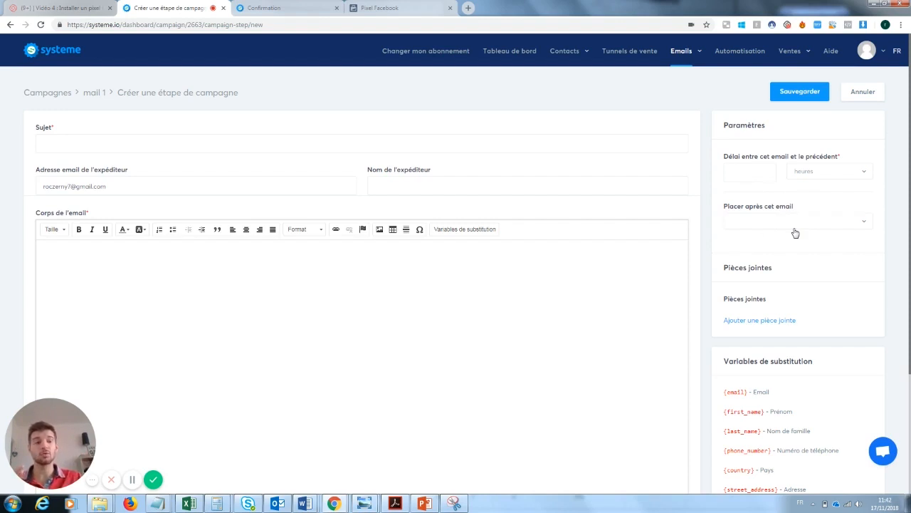
{"action": "left_click", "coordinate": [747, 174]}
{"action": "type", "text": "0"}
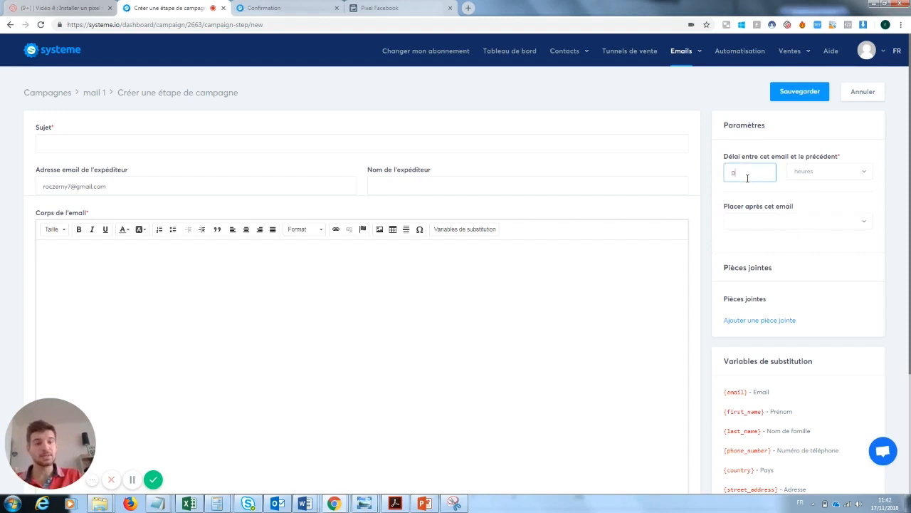
{"action": "left_click", "coordinate": [779, 221]}
{"action": "left_click", "coordinate": [777, 219]}
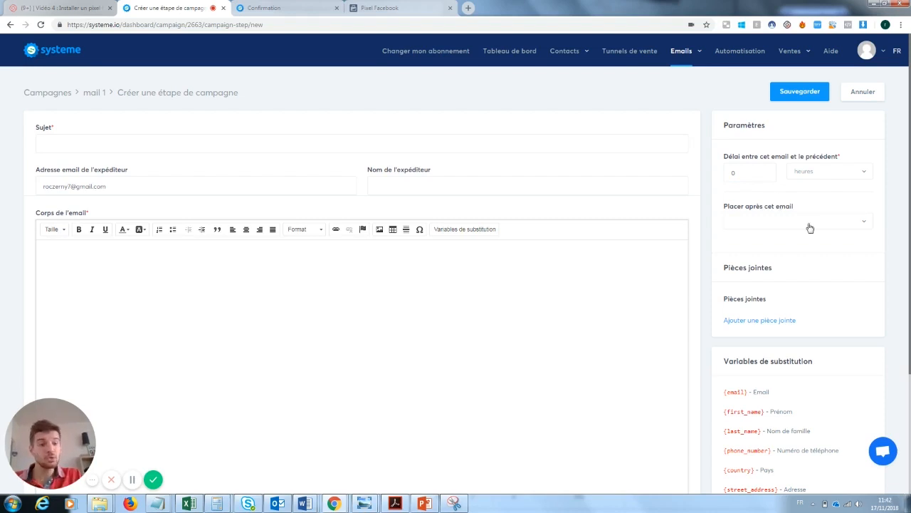
{"action": "left_click", "coordinate": [805, 221]}
{"action": "left_click", "coordinate": [825, 263]}
{"action": "left_click", "coordinate": [747, 174]}
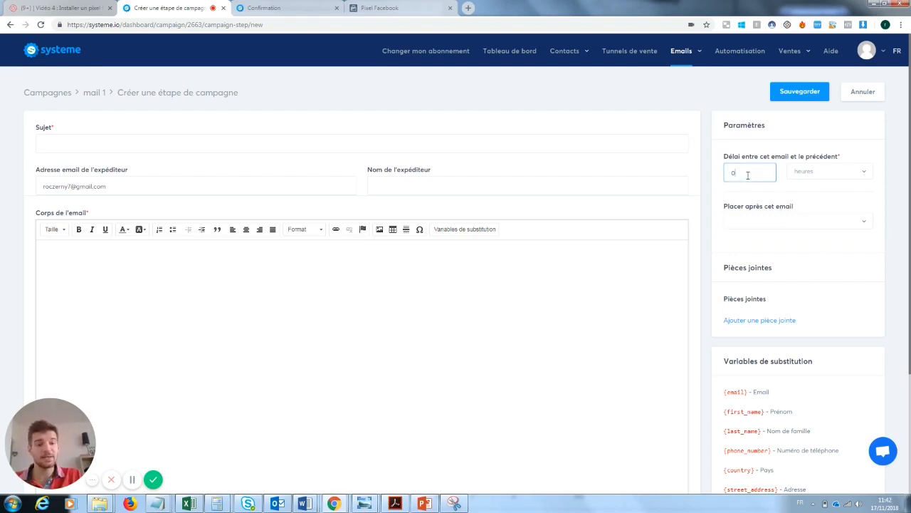
{"action": "left_click", "coordinate": [843, 175]}
{"action": "left_click", "coordinate": [816, 206]}
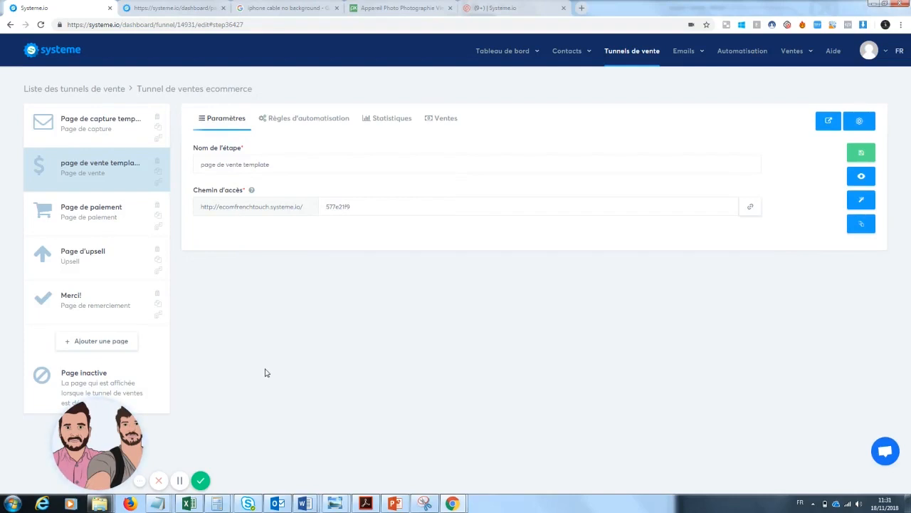
Set the Page de paiement step to grant the physical product 'Zoom téléphone' after purchase
{"action": "left_click", "coordinate": [91, 221]}
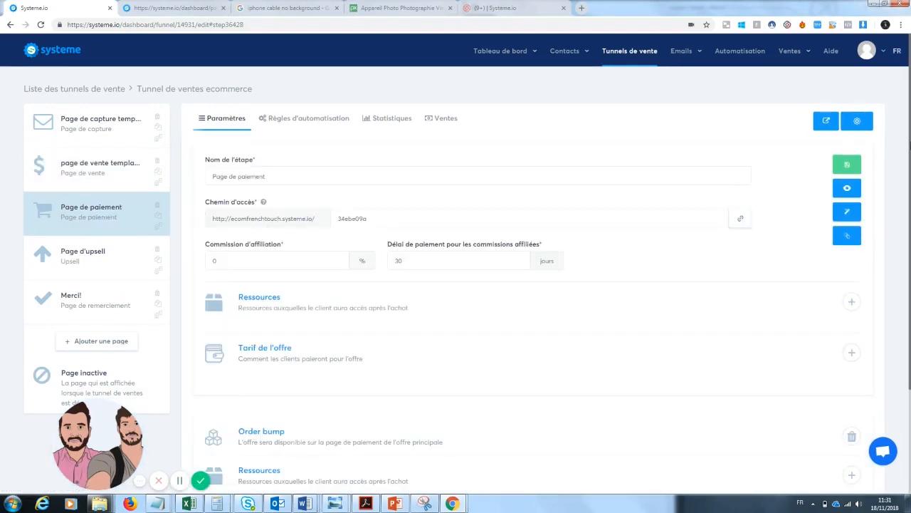
{"action": "scroll", "coordinate": [530, 259], "scroll_direction": "down", "scroll_amount": 1}
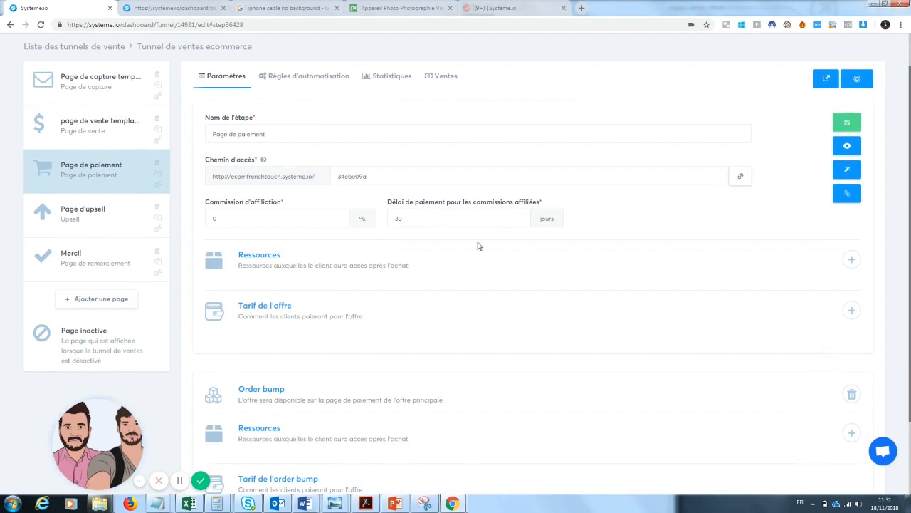
{"action": "left_click", "coordinate": [852, 260]}
{"action": "left_click", "coordinate": [443, 295]}
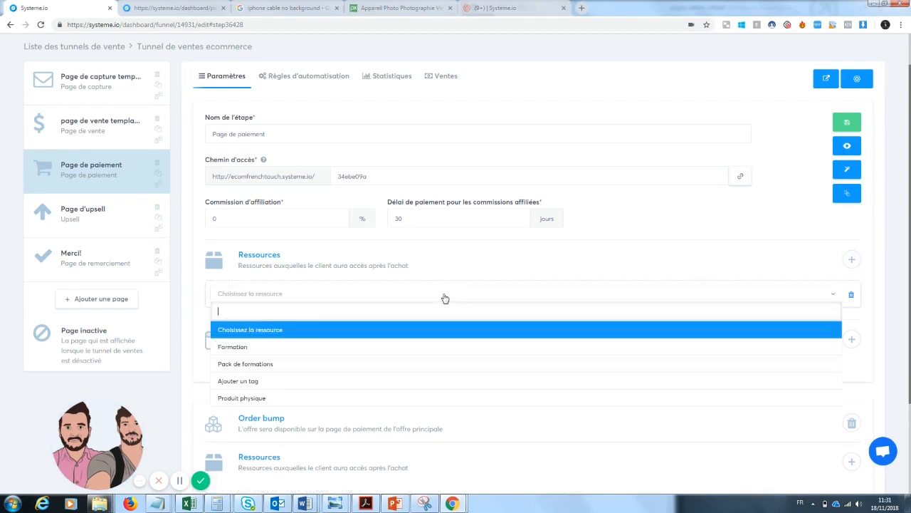
{"action": "left_click", "coordinate": [263, 400]}
{"action": "left_click", "coordinate": [265, 322]}
{"action": "left_click", "coordinate": [265, 358]}
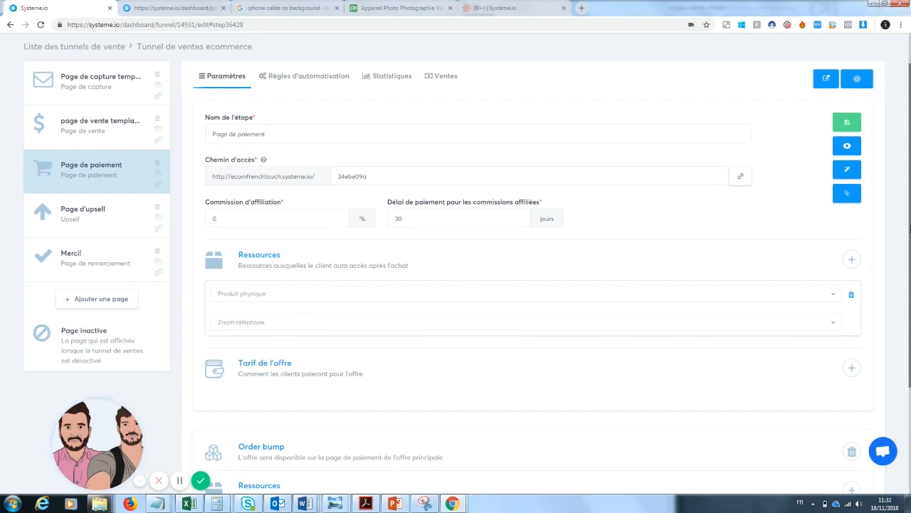
{"action": "scroll", "coordinate": [906, 132], "scroll_direction": "up", "scroll_amount": 1}
{"action": "left_click", "coordinate": [789, 51]}
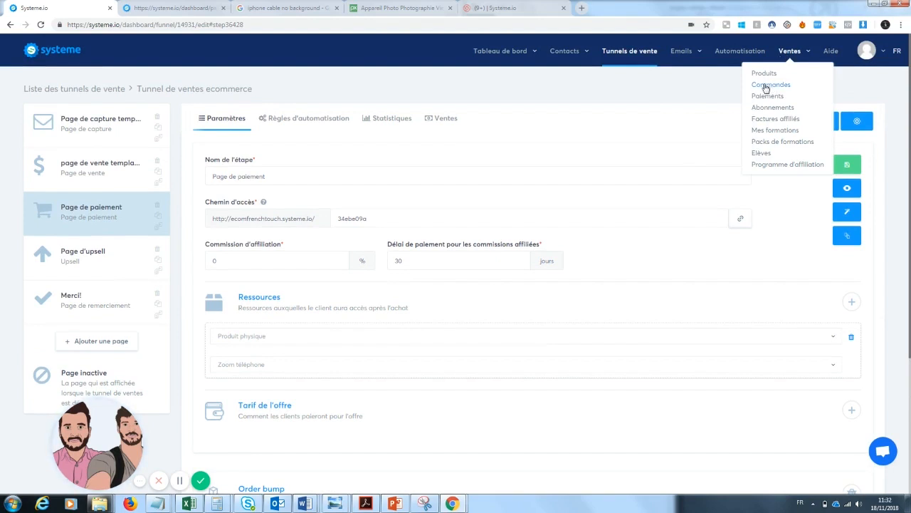
{"action": "scroll", "coordinate": [903, 284], "scroll_direction": "down", "scroll_amount": 2}
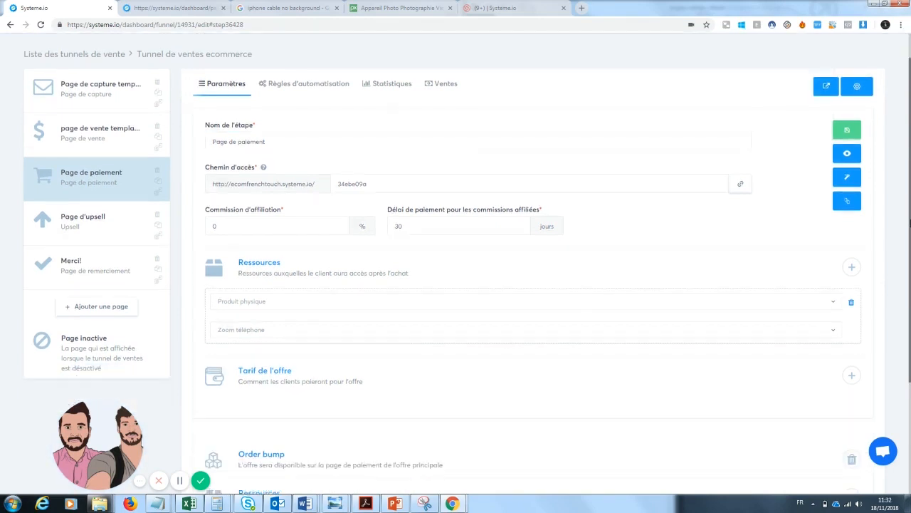
Start a new offer price named 'zoom téléphone' and fill in its product name and description
{"action": "left_click", "coordinate": [851, 278]}
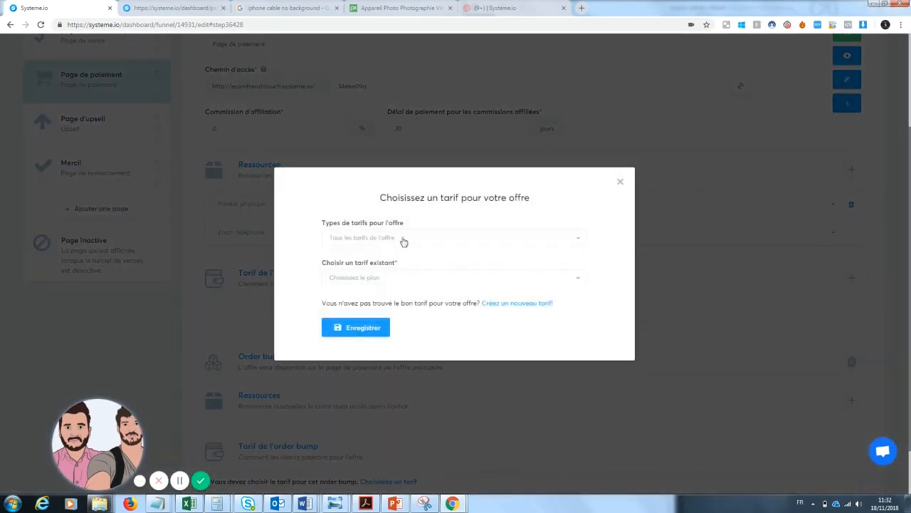
{"action": "left_click", "coordinate": [515, 305]}
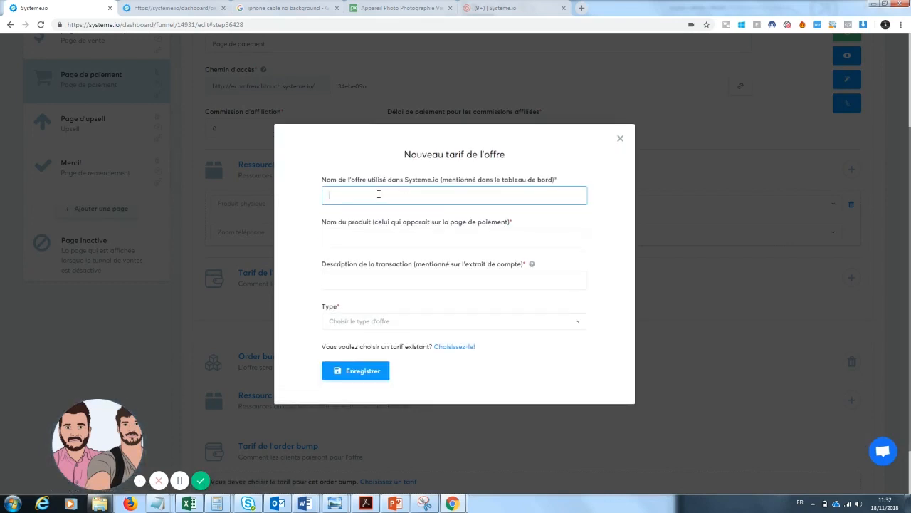
{"action": "type", "text": "zoom téléphone"}
{"action": "key", "text": "Tab"}
{"action": "type", "text": "zoom téléphone"}
{"action": "key", "text": "Tab"}
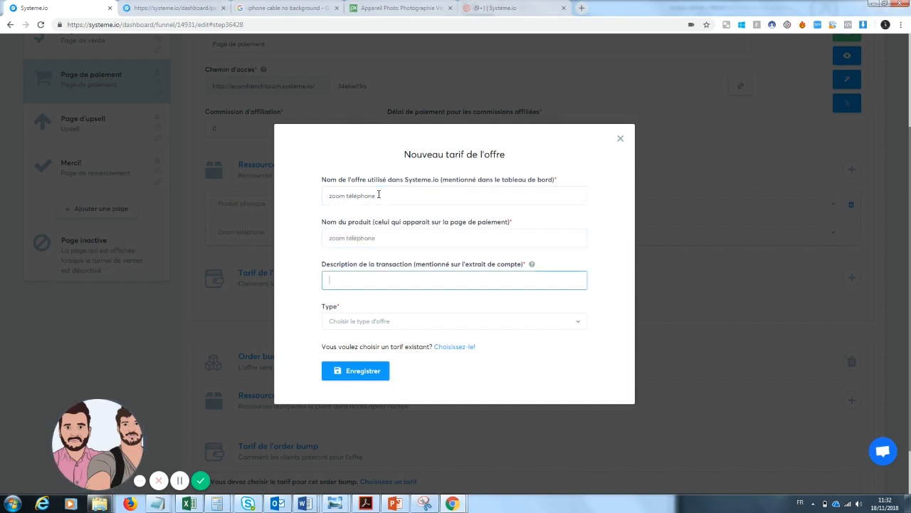
{"action": "type", "text": "z"}
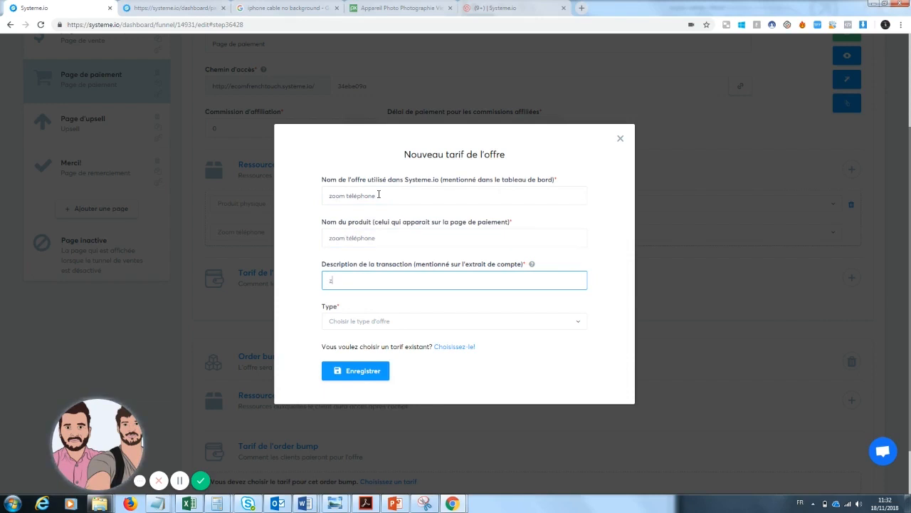
{"action": "type", "text": "oom téléphone"}
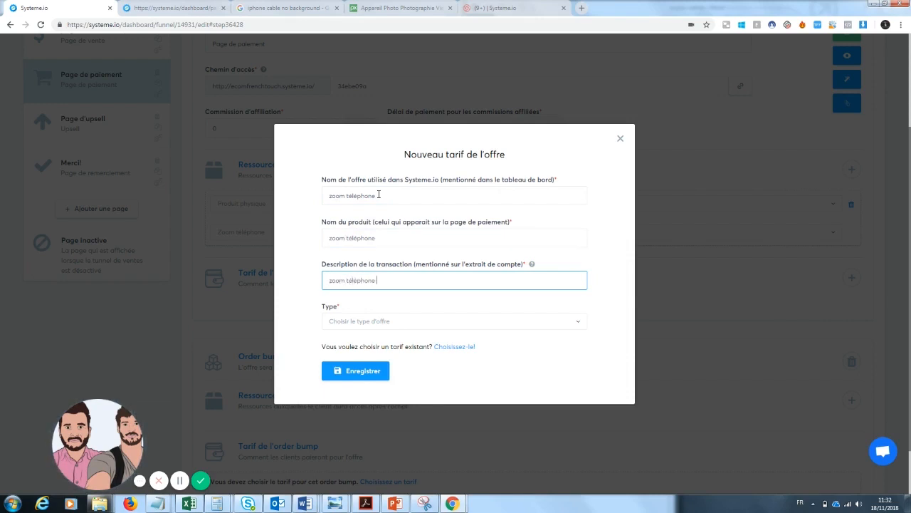
{"action": "left_click_drag", "start_coordinate": [387, 239], "coordinate": [346, 239]}
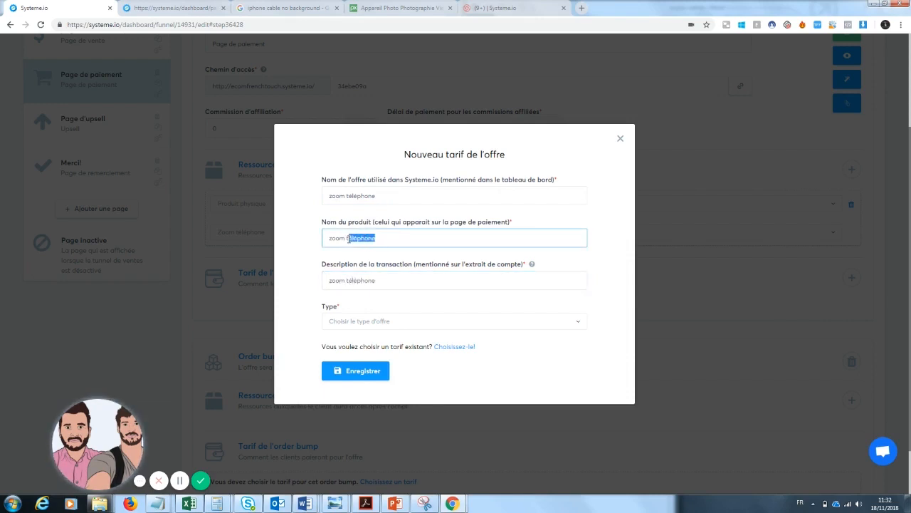
{"action": "key", "text": "BackSpace"}
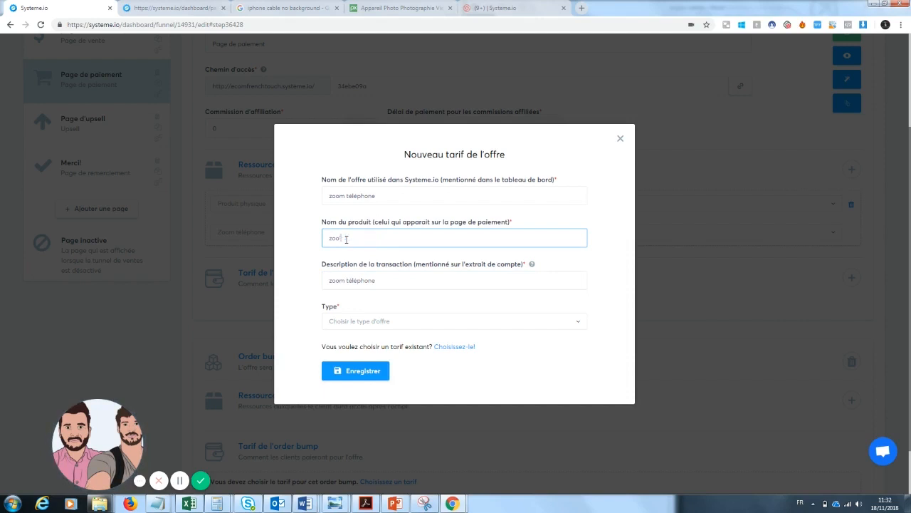
{"action": "type", "text": "P"}
Make the price a one-time €20 payment, remove the accent from the description, and save
{"action": "left_click", "coordinate": [355, 321]}
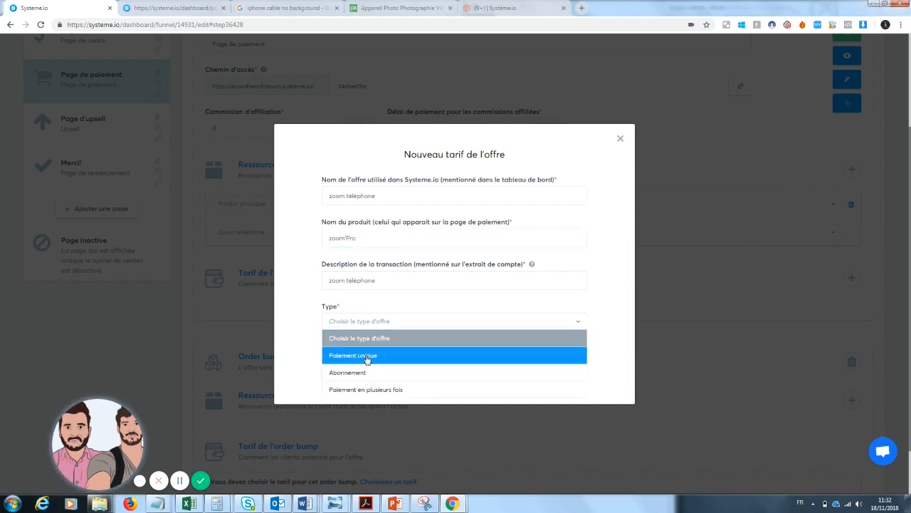
{"action": "left_click", "coordinate": [366, 356]}
{"action": "left_click", "coordinate": [350, 341]}
{"action": "type", "text": "20"}
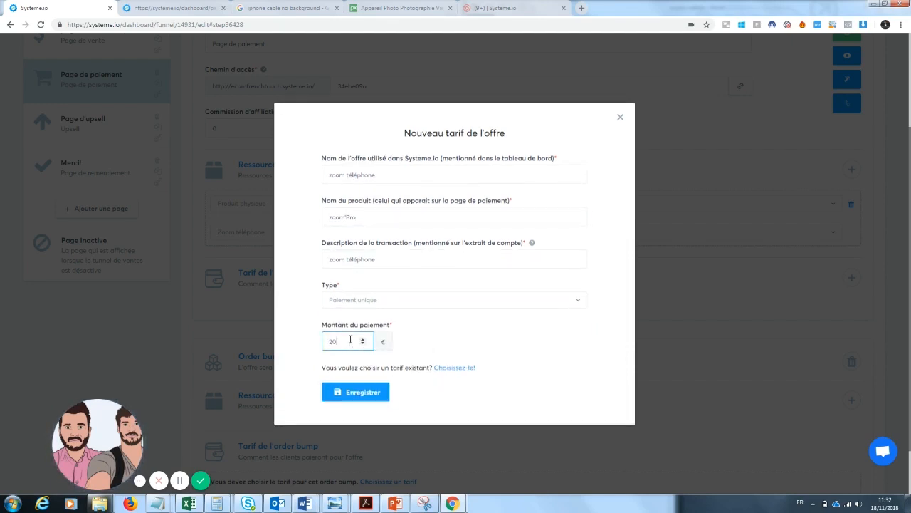
{"action": "key", "text": "BackSpace"}
{"action": "key", "text": "BackSpace"}
{"action": "type", "text": "19.9"}
{"action": "left_click", "coordinate": [355, 385]}
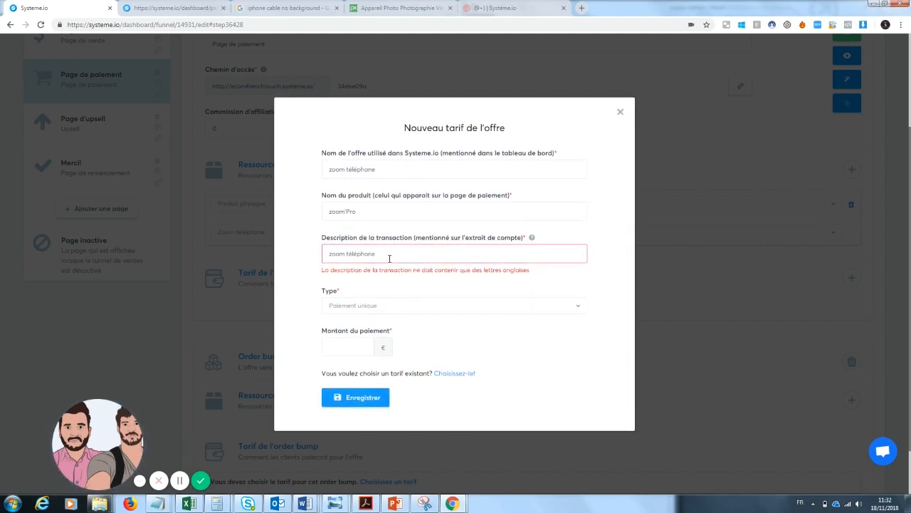
{"action": "left_click", "coordinate": [358, 254]}
{"action": "key", "text": "BackSpace"}
{"action": "type", "text": "ele"}
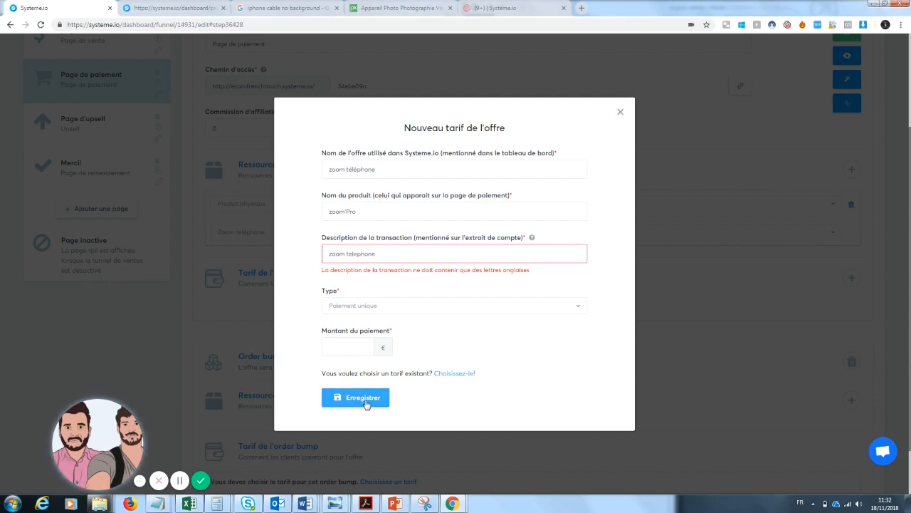
{"action": "left_click", "coordinate": [365, 402]}
{"action": "type", "text": "20"}
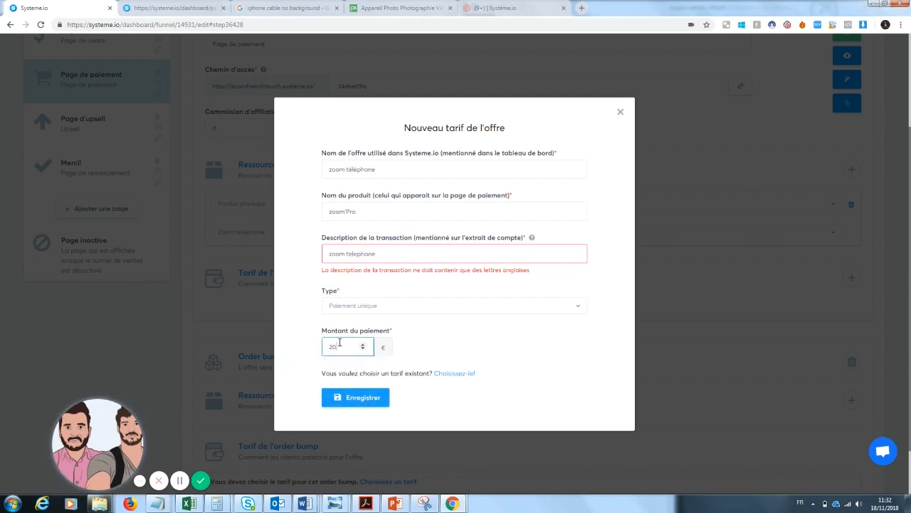
{"action": "left_click", "coordinate": [362, 397]}
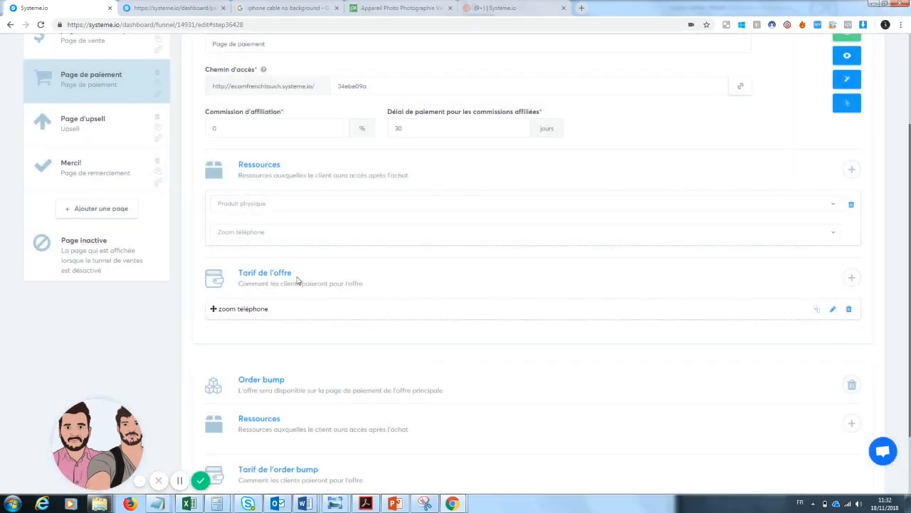
Start a physical-product resource for the order bump without picking a product, and save the step
{"action": "scroll", "coordinate": [323, 263], "scroll_direction": "down", "scroll_amount": 2}
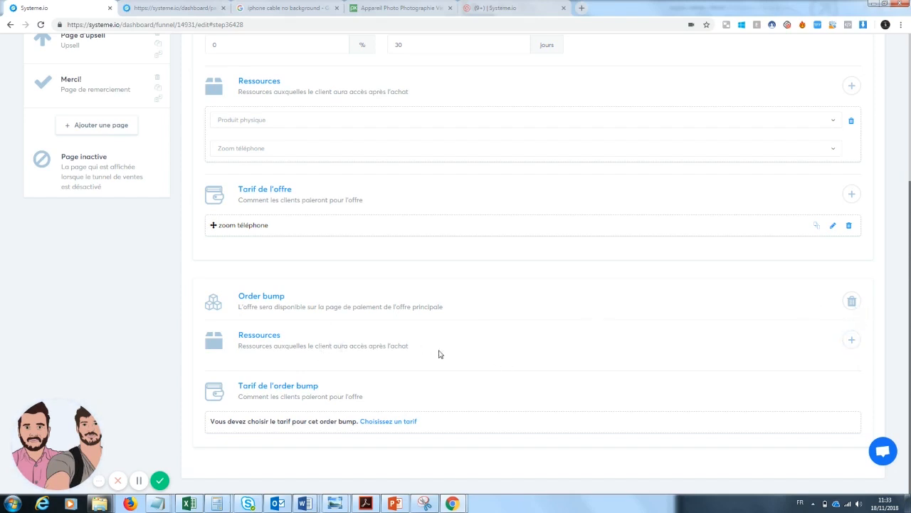
{"action": "left_click", "coordinate": [850, 341]}
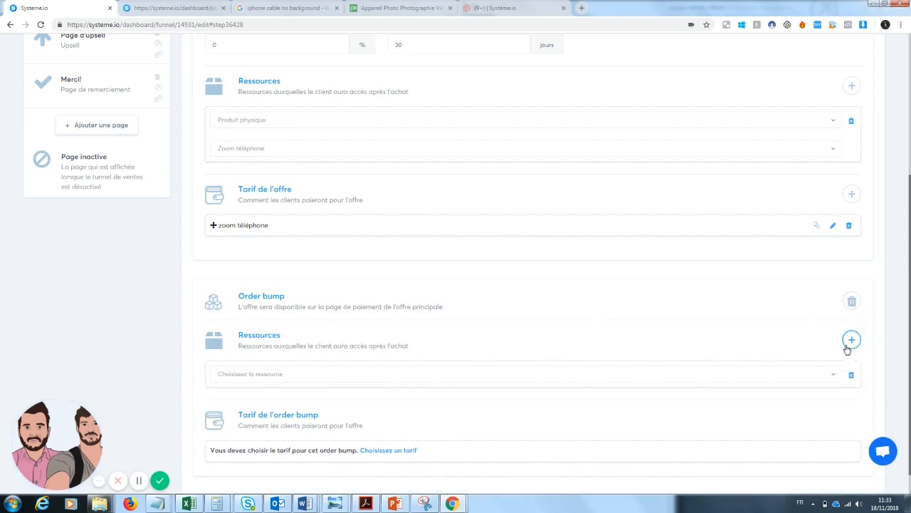
{"action": "left_click", "coordinate": [781, 384]}
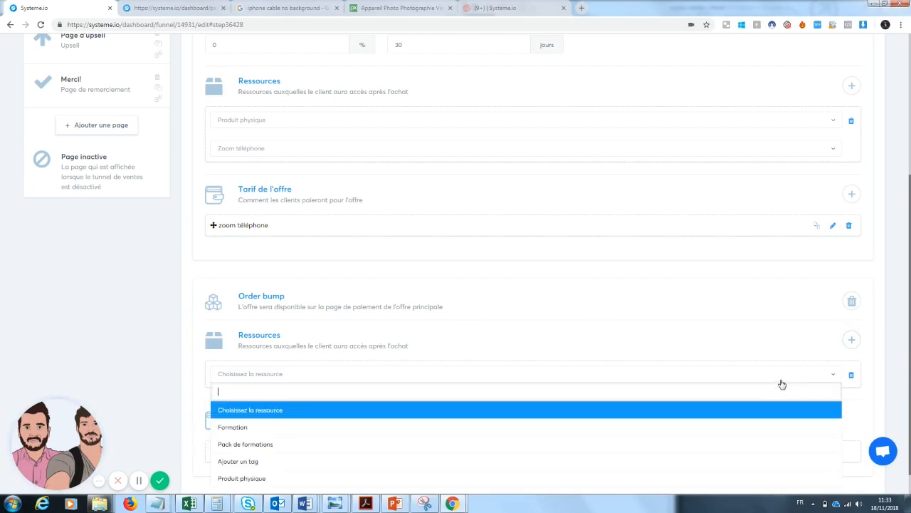
{"action": "left_click", "coordinate": [423, 478]}
{"action": "left_click", "coordinate": [440, 401]}
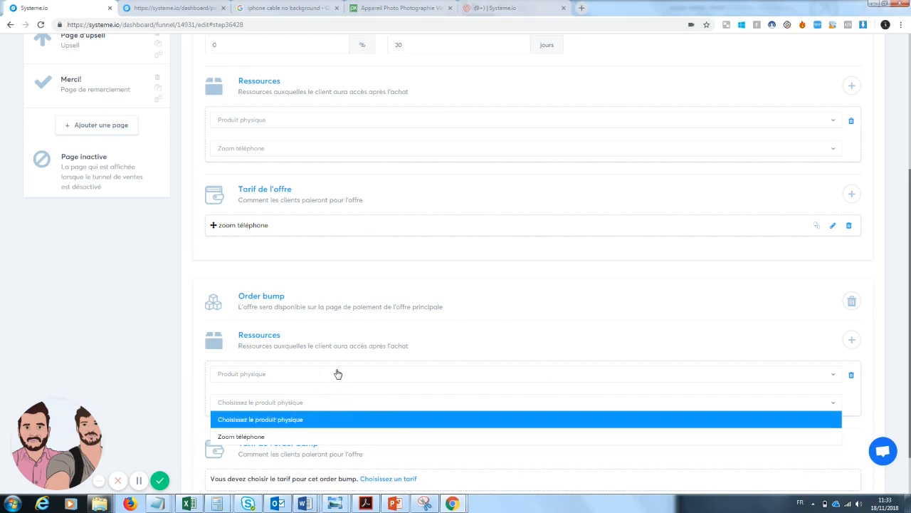
{"action": "left_click", "coordinate": [775, 346]}
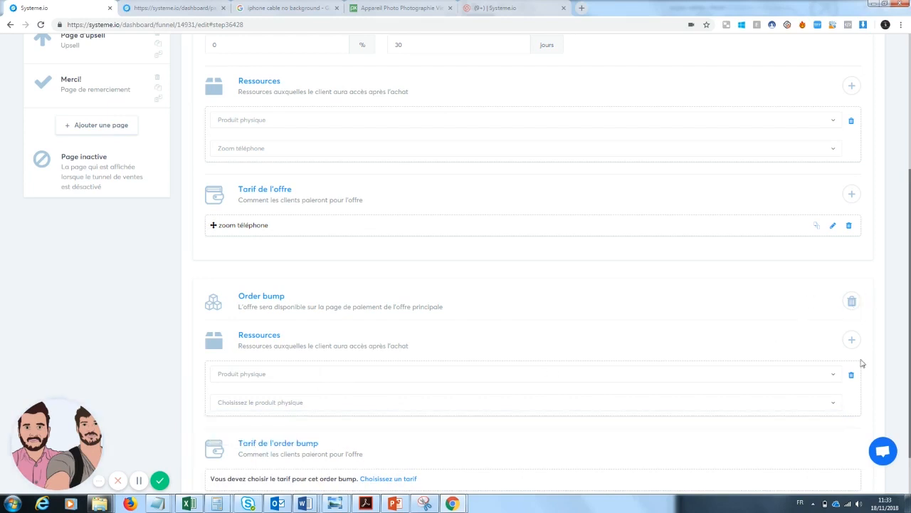
{"action": "left_click_drag", "start_coordinate": [909, 339], "coordinate": [909, 265]}
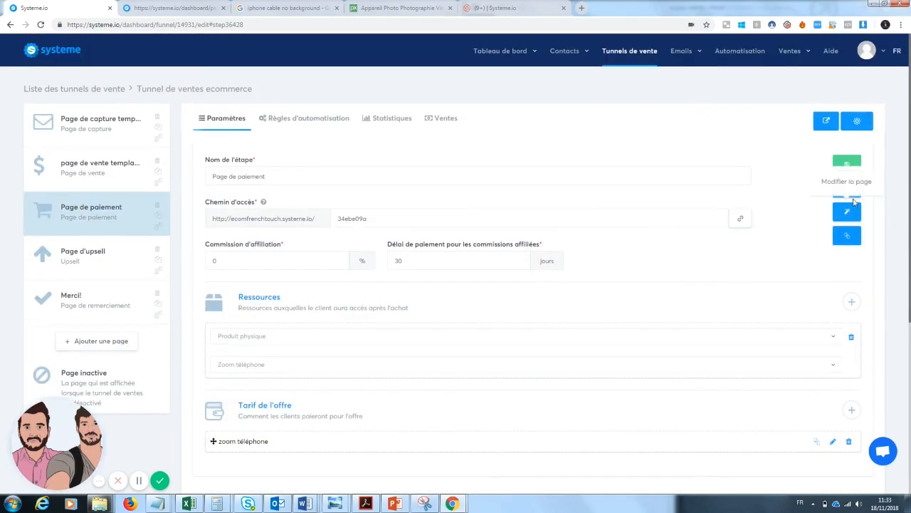
{"action": "left_click", "coordinate": [852, 171]}
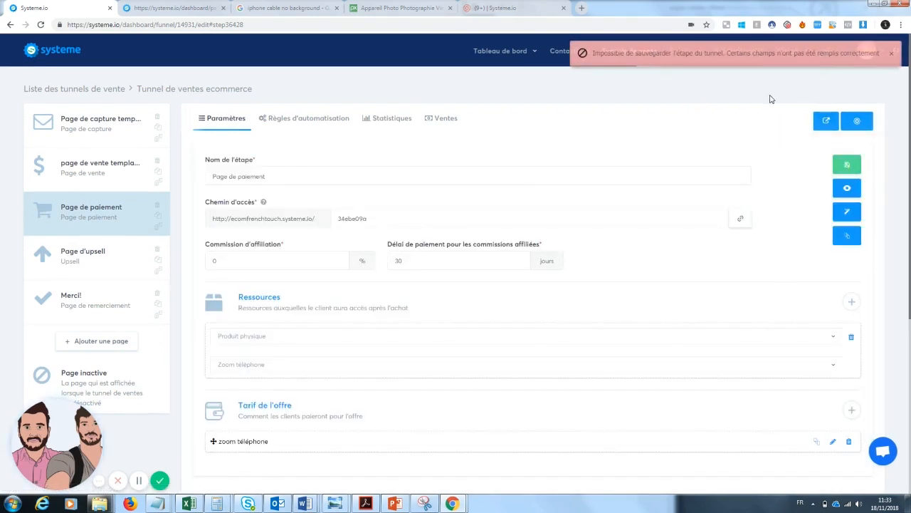
Delete the order bump's incomplete resource, confirming the deletion, and go to the product list
{"action": "scroll", "coordinate": [829, 330], "scroll_direction": "down", "scroll_amount": 3}
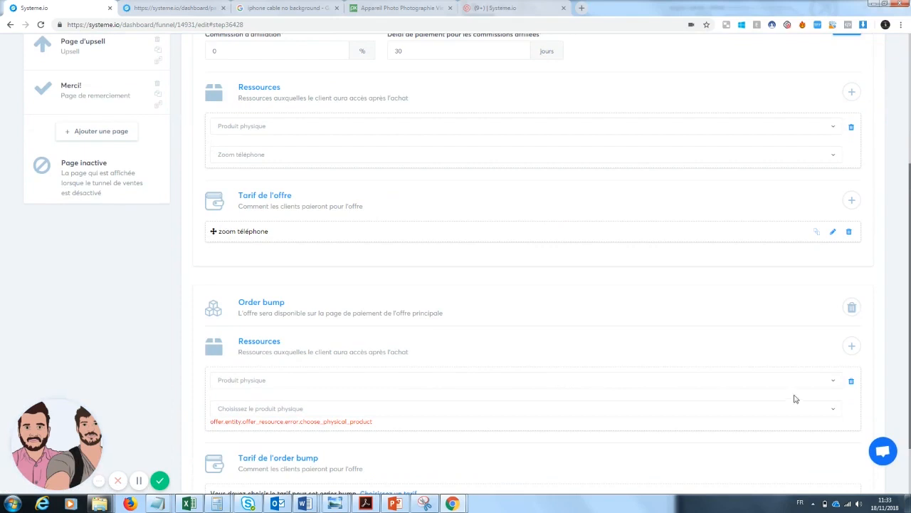
{"action": "left_click", "coordinate": [851, 381]}
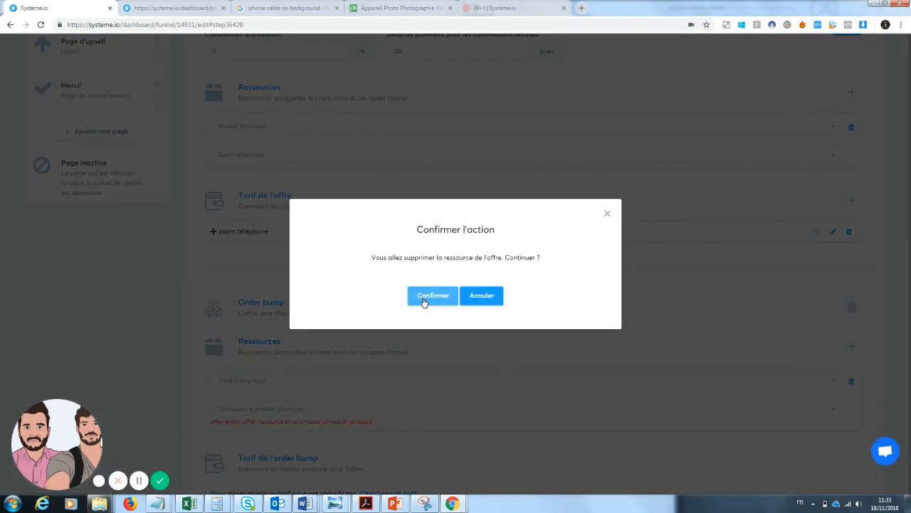
{"action": "left_click", "coordinate": [423, 302]}
{"action": "scroll", "coordinate": [710, 88], "scroll_direction": "up", "scroll_amount": 3}
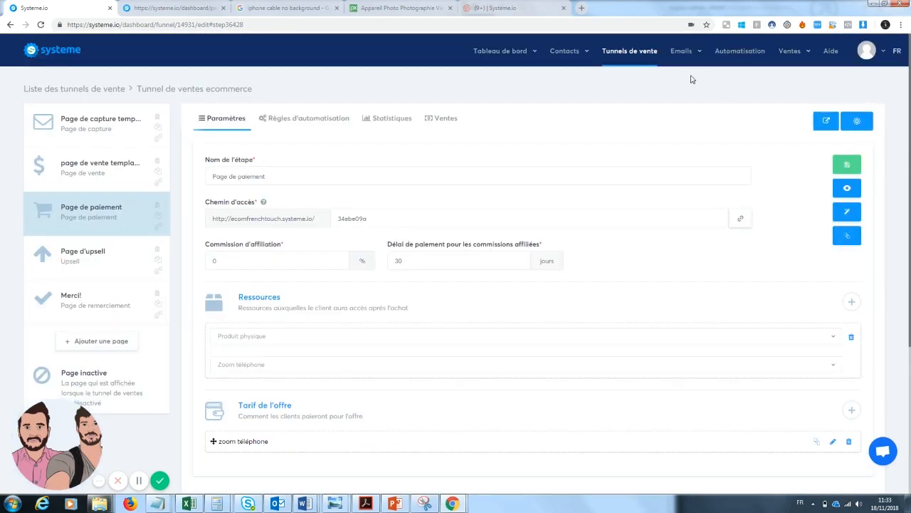
{"action": "mouse_move", "coordinate": [794, 54]}
{"action": "left_click", "coordinate": [770, 71]}
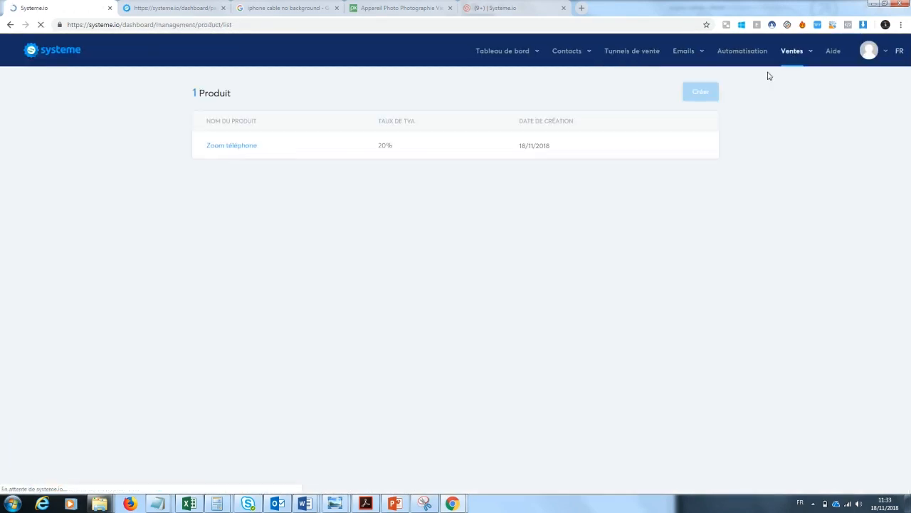
Create the product 'order bund lave écran téléphone', then go to the sales funnels list
{"action": "left_click", "coordinate": [702, 92]}
{"action": "type", "text": "order bund"}
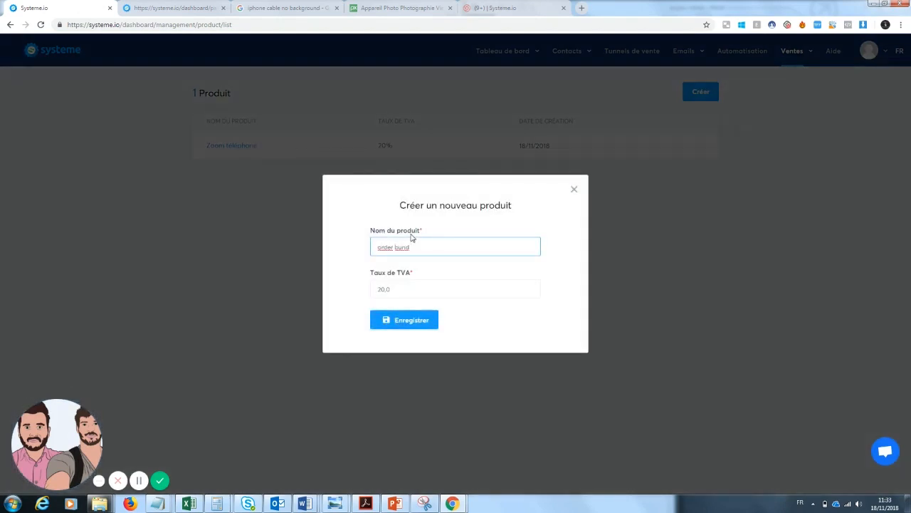
{"action": "type", "text": " lave "}
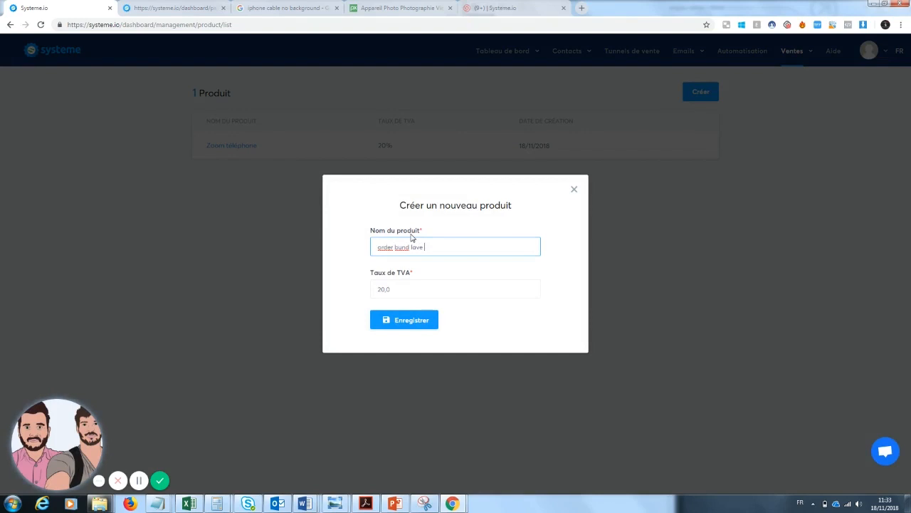
{"action": "type", "text": "écran téléphone"}
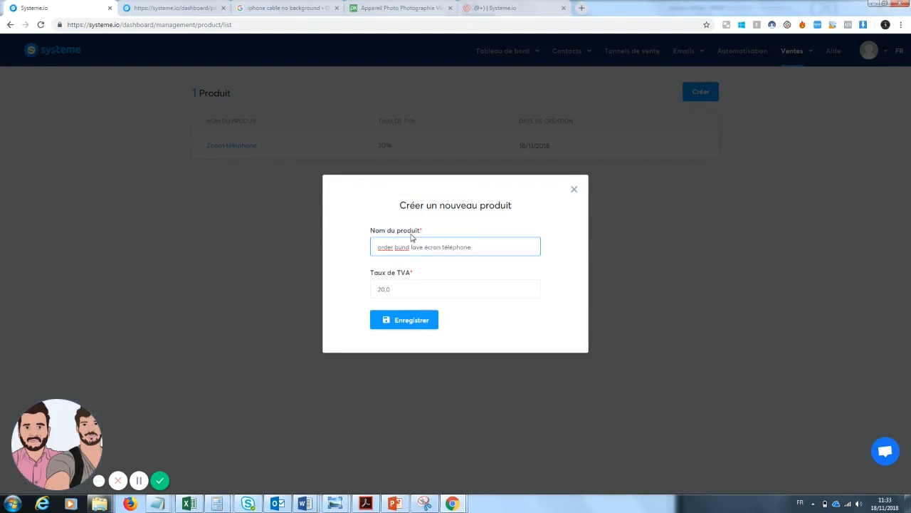
{"action": "left_click", "coordinate": [411, 320]}
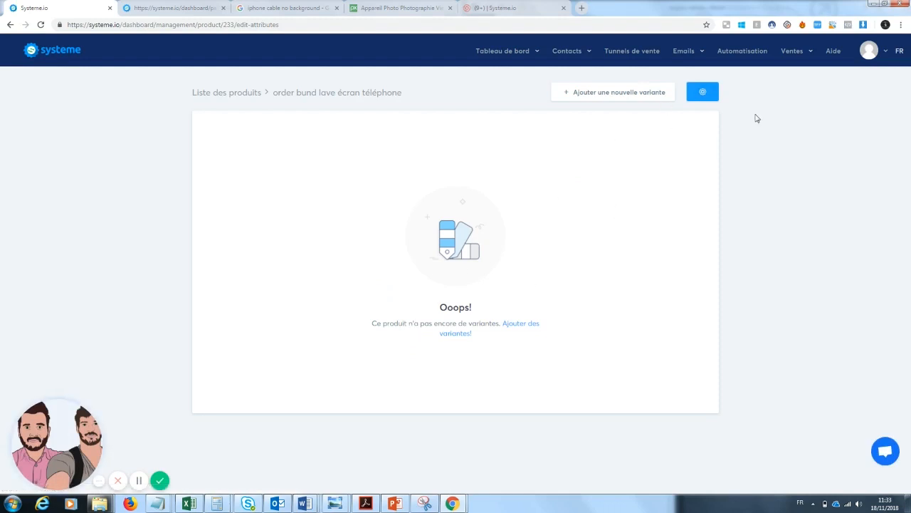
{"action": "left_click", "coordinate": [632, 54]}
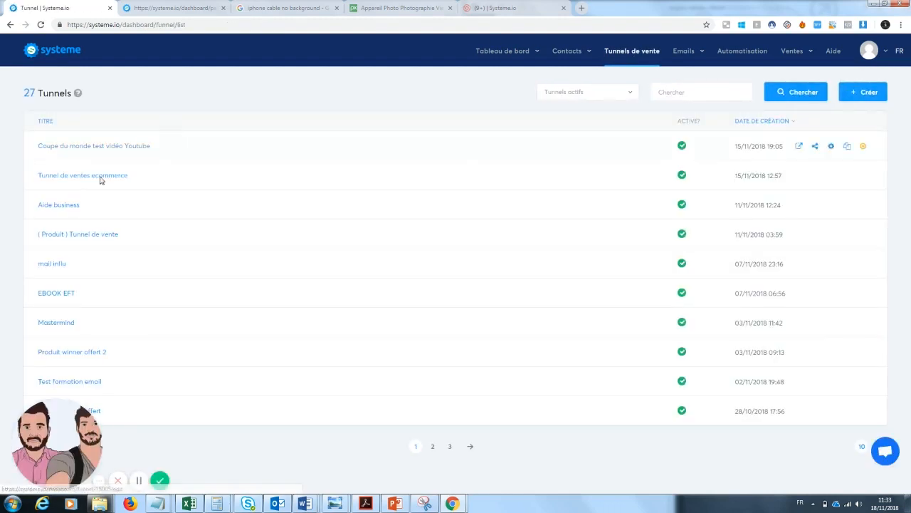
In Tunnel de ventes ecommerce, give the order bump the physical product 'order bund lave écran téléphone'
{"action": "left_click", "coordinate": [89, 176]}
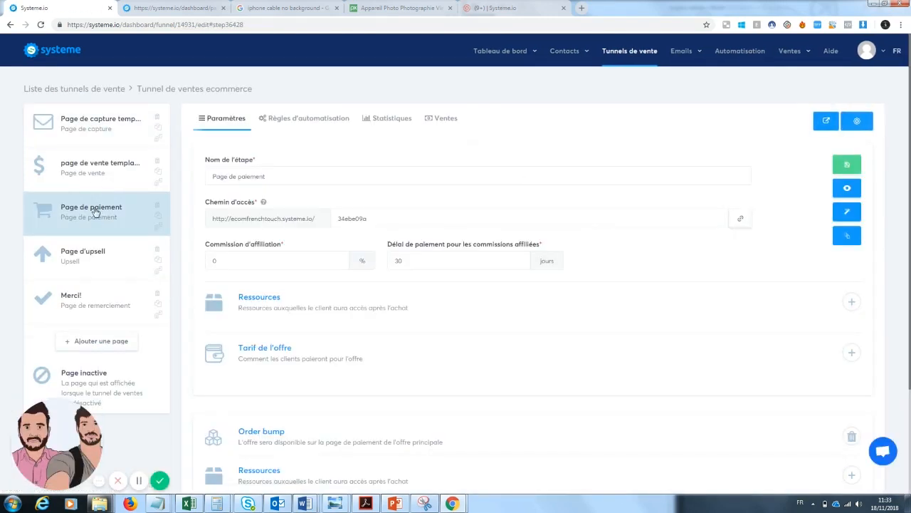
{"action": "scroll", "coordinate": [906, 358], "scroll_direction": "down", "scroll_amount": 2}
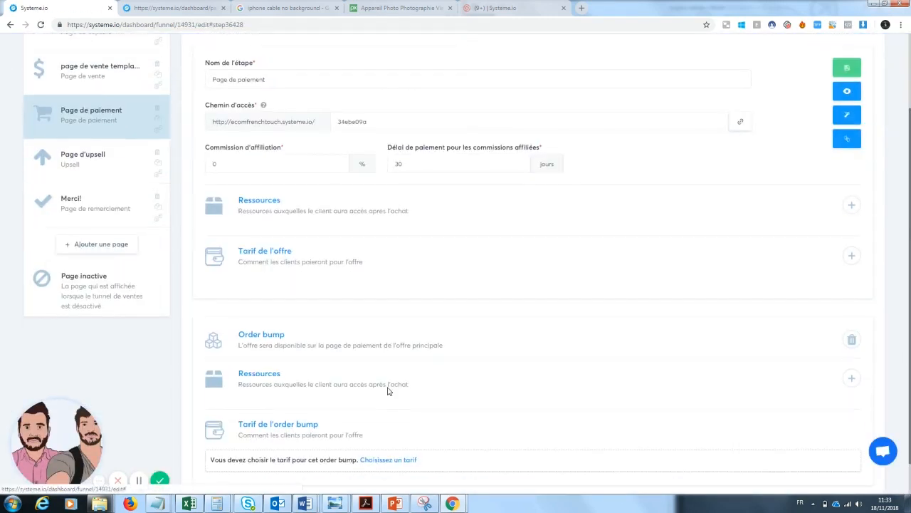
{"action": "left_click", "coordinate": [851, 378]}
{"action": "left_click", "coordinate": [336, 411]}
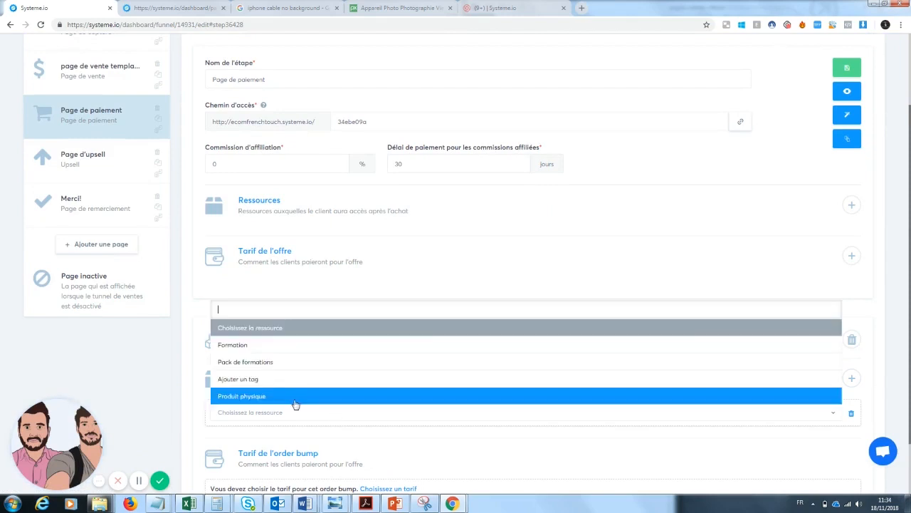
{"action": "left_click", "coordinate": [268, 396]}
{"action": "left_click", "coordinate": [279, 443]}
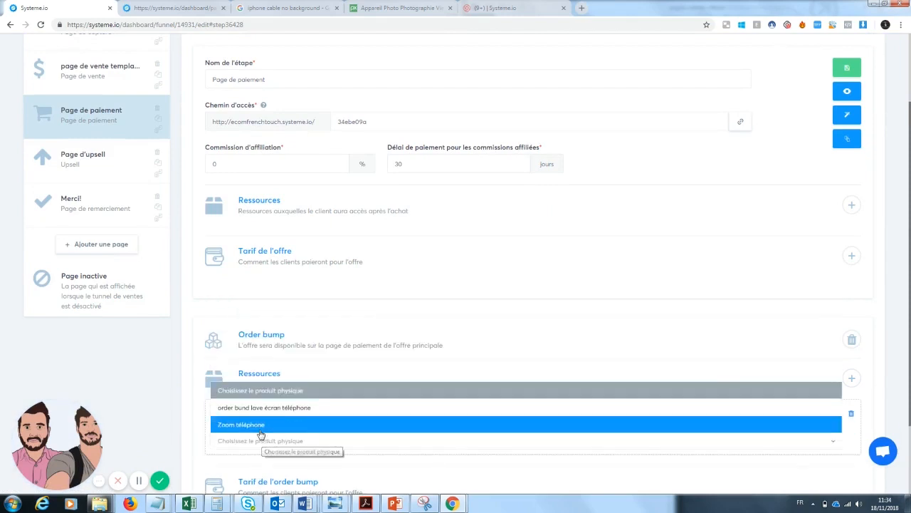
{"action": "left_click", "coordinate": [279, 411]}
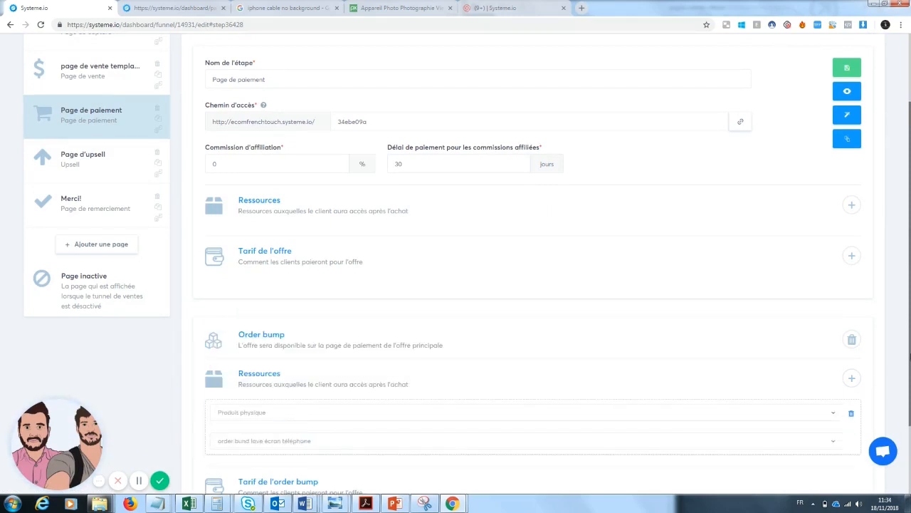
{"action": "scroll", "coordinate": [902, 437], "scroll_direction": "down", "scroll_amount": 2}
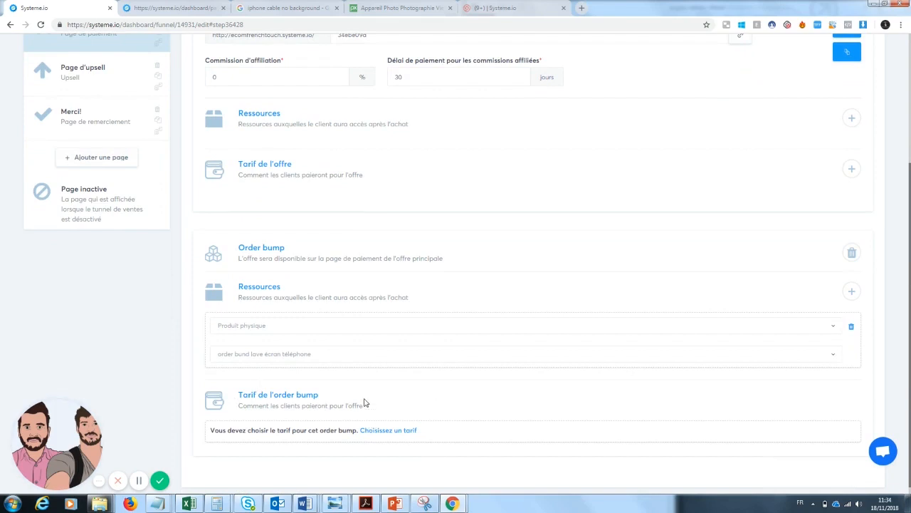
Create a one-time €10 order bump price 'love écran' for 'Clean Screen : l'écran l00% pro'
{"action": "left_click", "coordinate": [390, 431]}
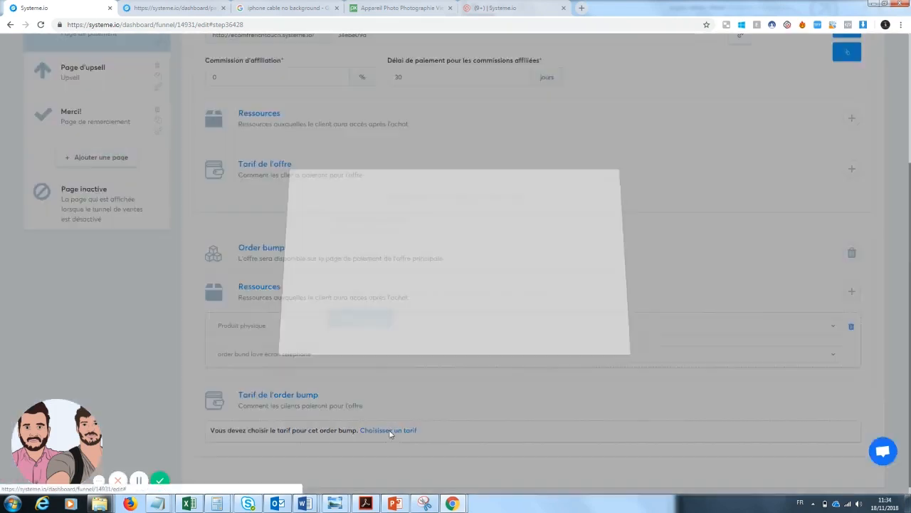
{"action": "left_click", "coordinate": [506, 303]}
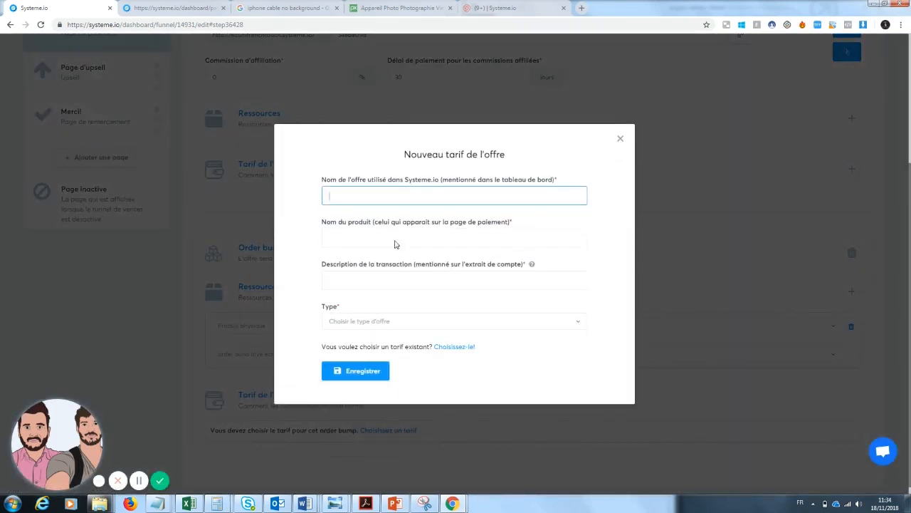
{"action": "type", "text": "love écran"}
{"action": "left_click", "coordinate": [366, 239]}
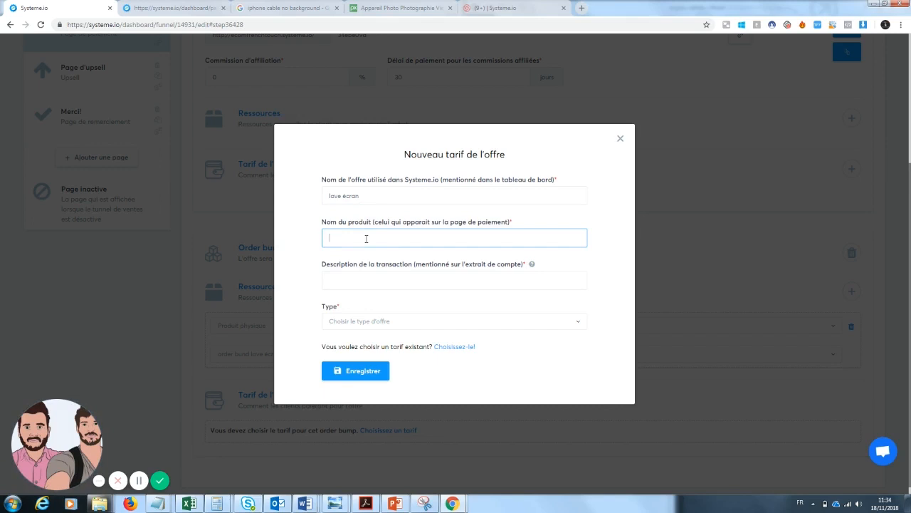
{"action": "type", "text": "C"}
{"action": "type", "text": "lean Screen : l'écran l"}
{"action": "type", "text": "00% propre"}
{"action": "left_click", "coordinate": [361, 284]}
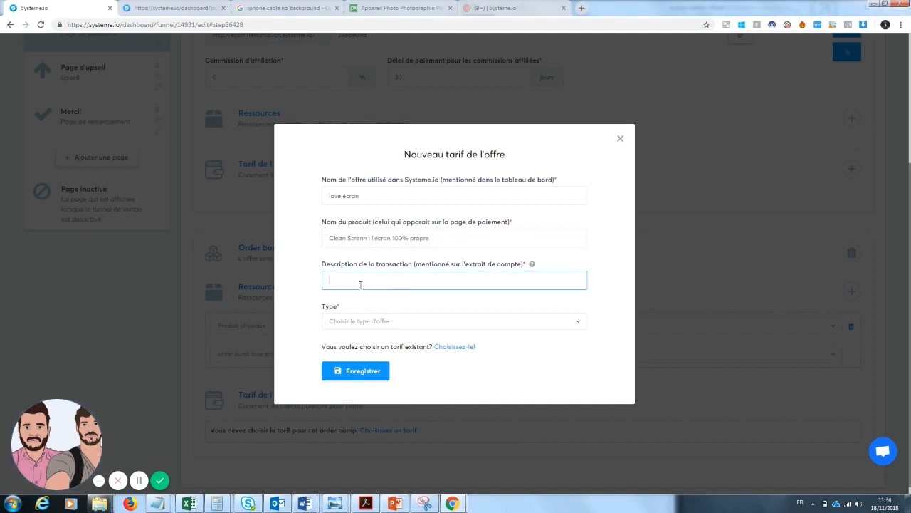
{"action": "type", "text": "lave écran"}
{"action": "left_click", "coordinate": [357, 327]}
{"action": "left_click", "coordinate": [354, 373]}
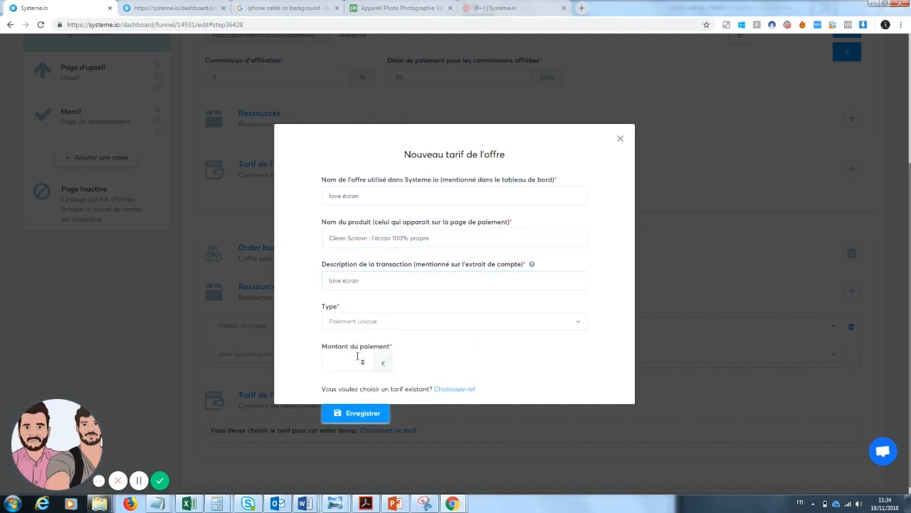
{"action": "left_click", "coordinate": [344, 342]}
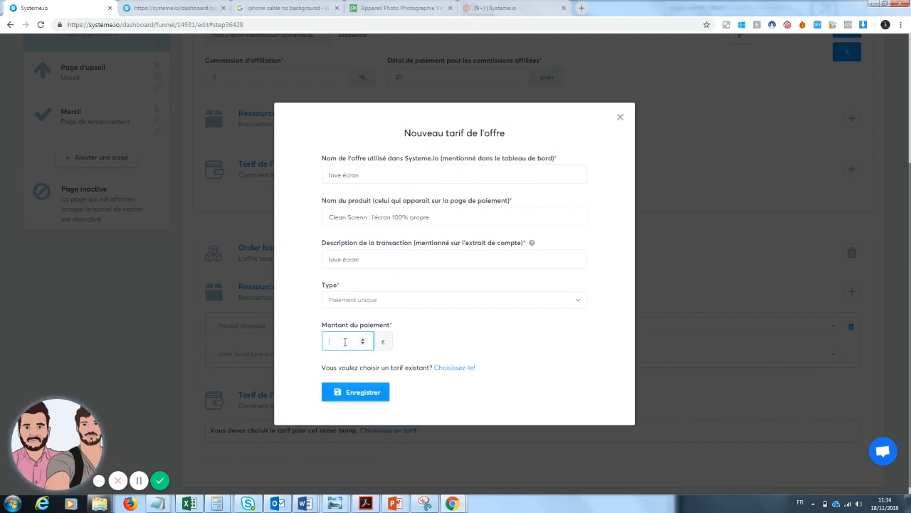
{"action": "type", "text": "10"}
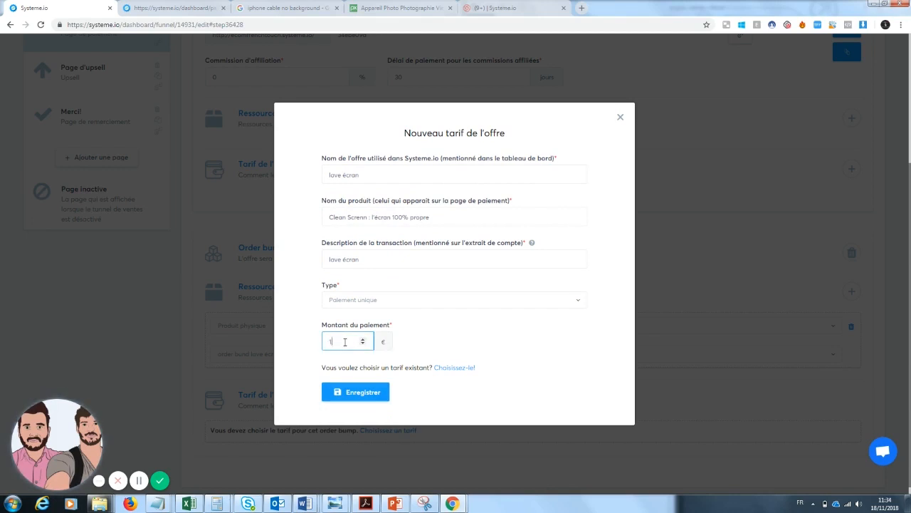
{"action": "left_click", "coordinate": [356, 389]}
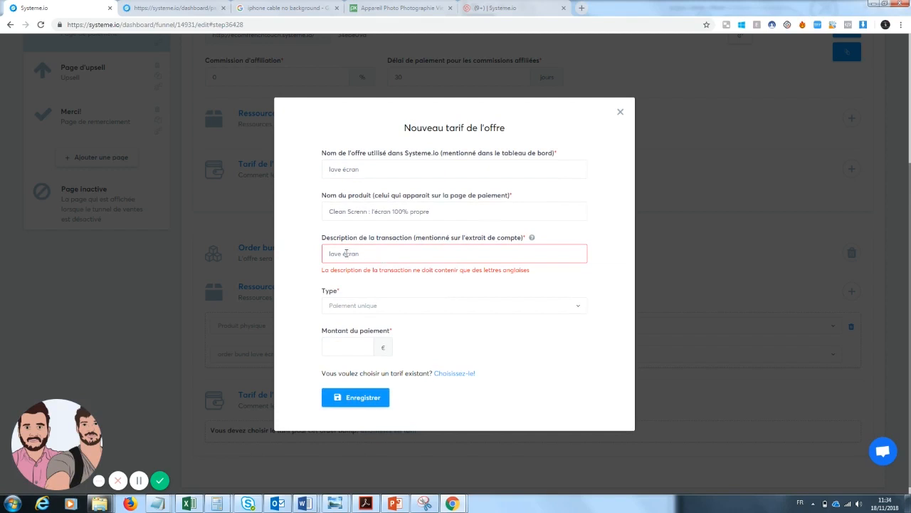
{"action": "key", "text": "Tab"}
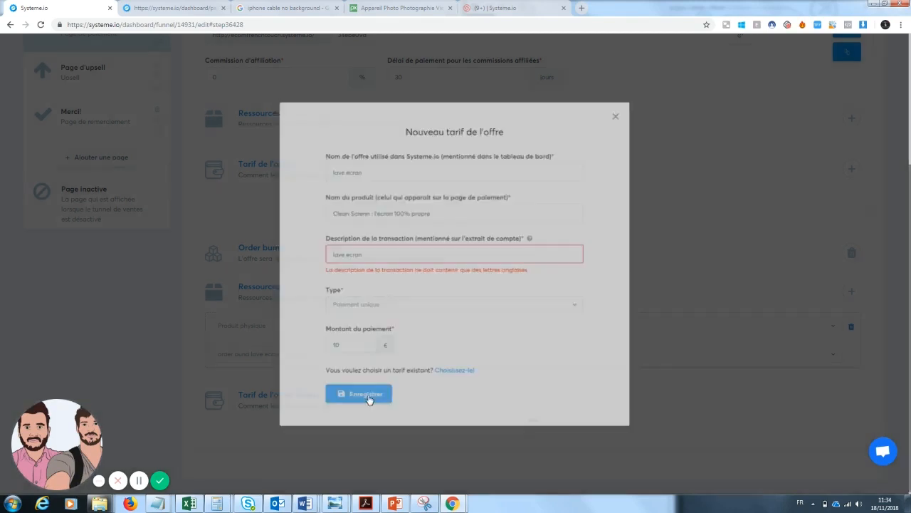
{"action": "left_click", "coordinate": [364, 397]}
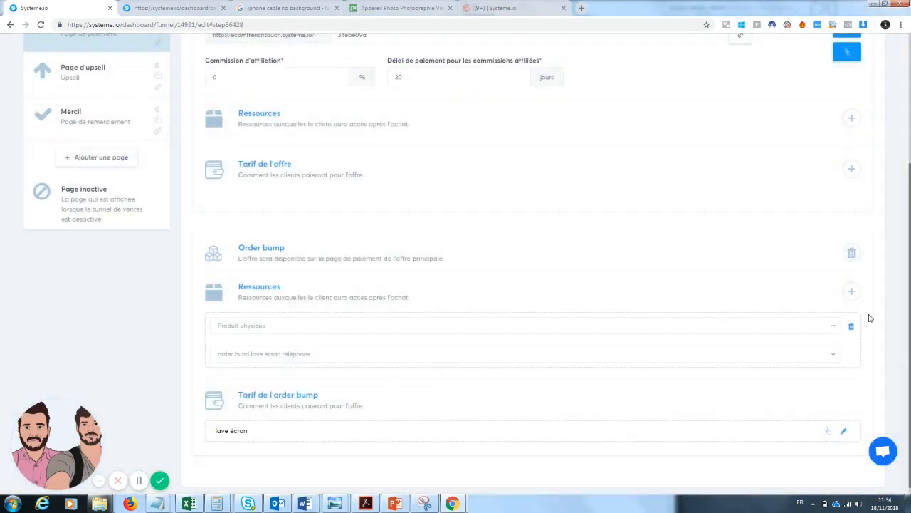
{"action": "left_click_drag", "start_coordinate": [908, 351], "coordinate": [909, 223]}
Save the payment page step, review its live preview, and return to the funnel dashboard
{"action": "left_click", "coordinate": [858, 164]}
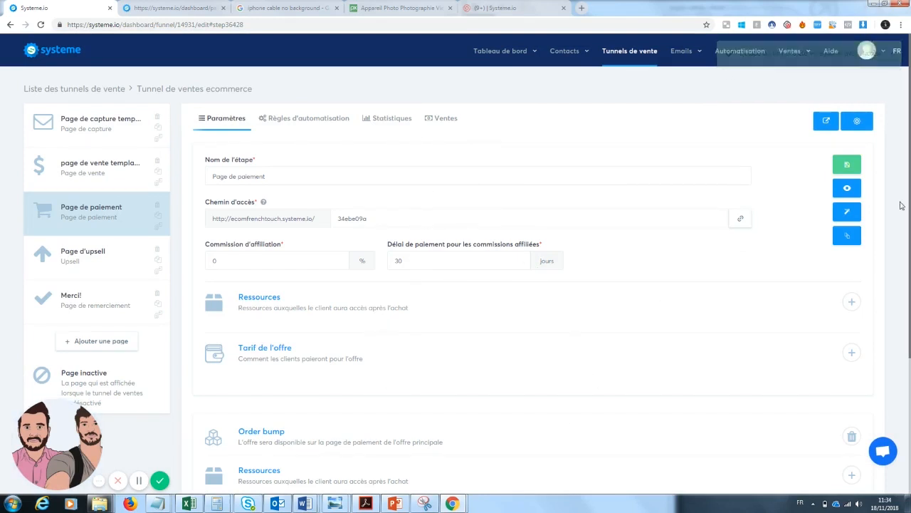
{"action": "left_click", "coordinate": [849, 189]}
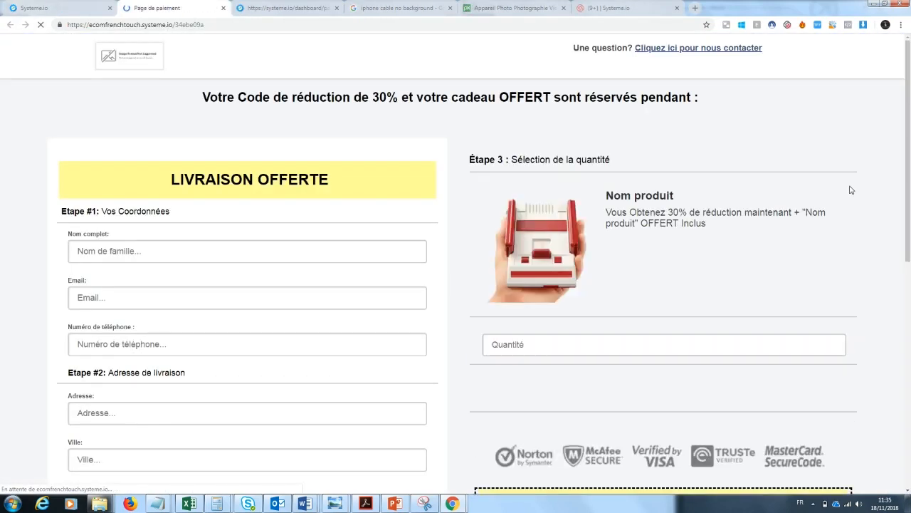
{"action": "left_click_drag", "start_coordinate": [910, 100], "coordinate": [909, 131]}
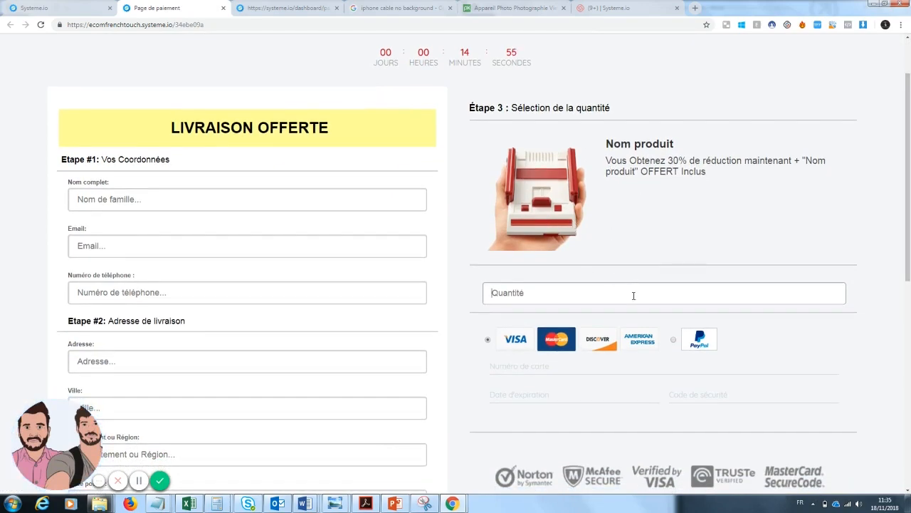
{"action": "left_click_drag", "start_coordinate": [909, 252], "coordinate": [910, 332]}
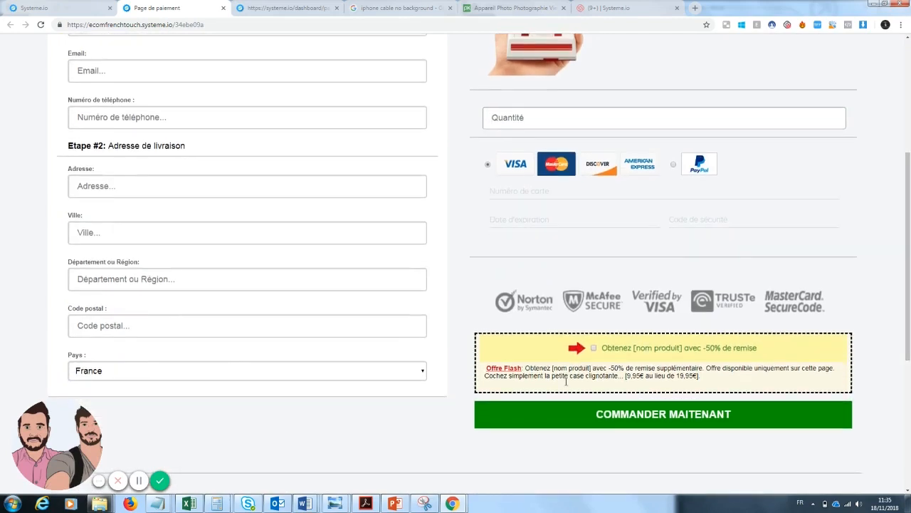
{"action": "left_click_drag", "start_coordinate": [910, 340], "coordinate": [908, 228]}
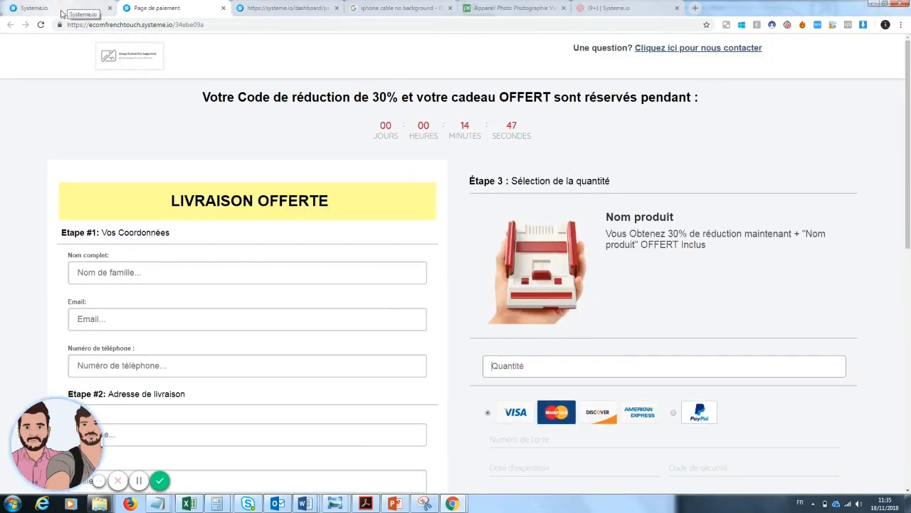
{"action": "left_click", "coordinate": [47, 6]}
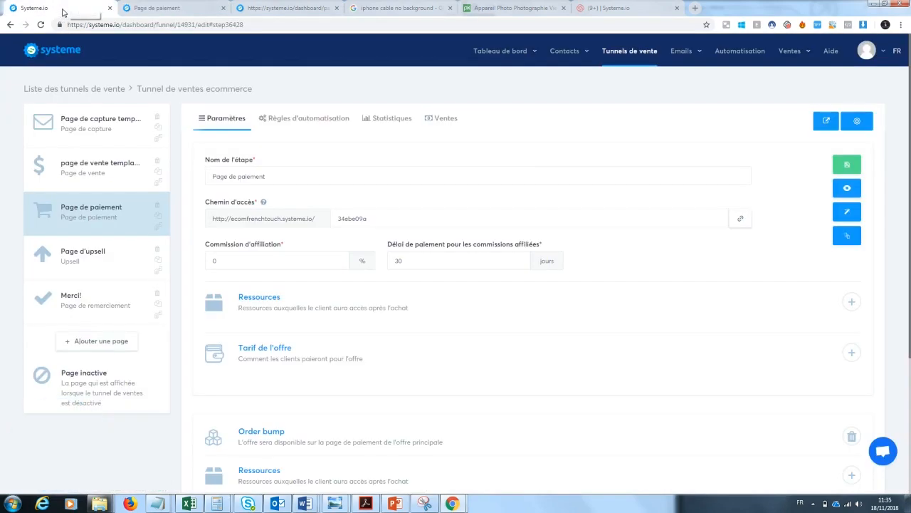
Change the payment page headline to 'Votre Code de réduction de 30% est réservé pendant :'
{"action": "left_click", "coordinate": [855, 220]}
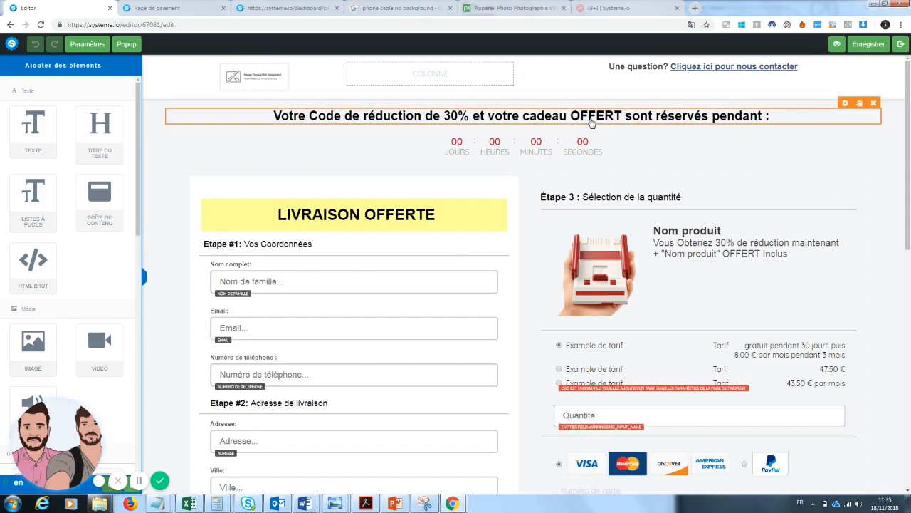
{"action": "left_click", "coordinate": [628, 115]}
{"action": "left_click_drag", "start_coordinate": [628, 115], "coordinate": [480, 115]}
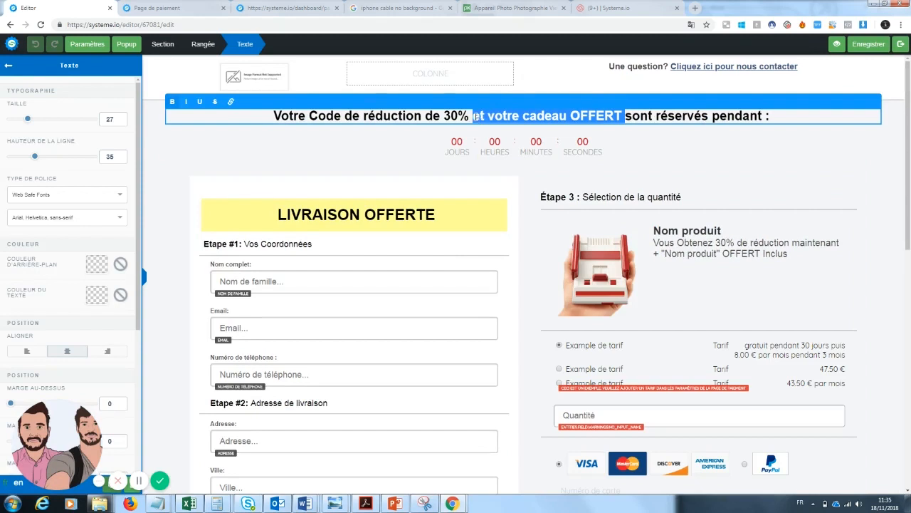
{"action": "key", "text": "BackSpace"}
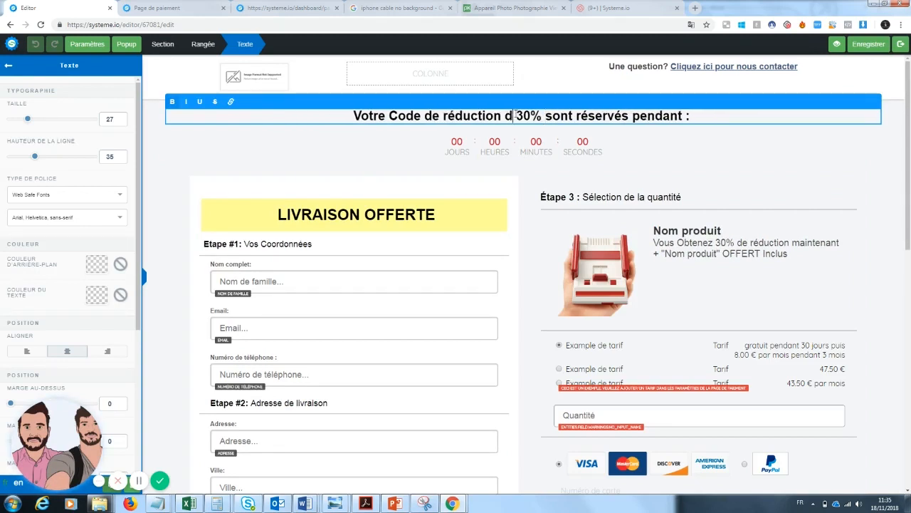
{"action": "type", "text": "e"}
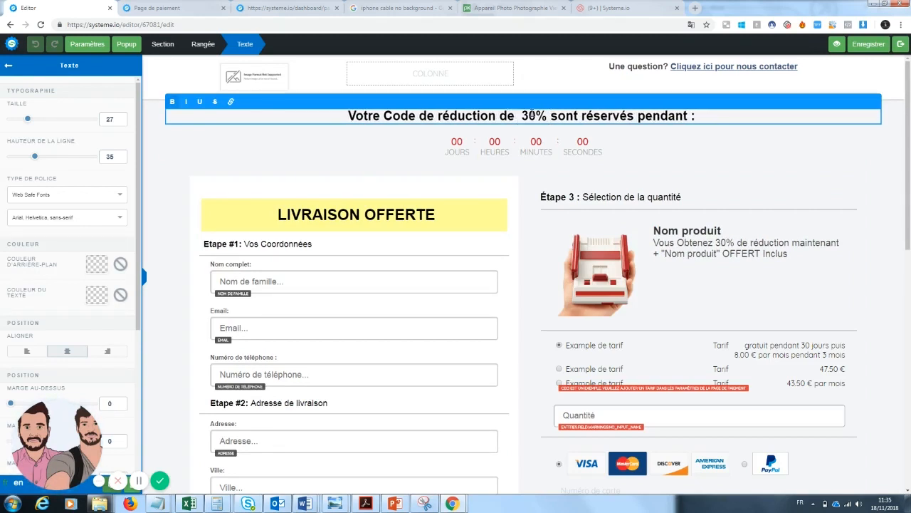
{"action": "left_click_drag", "start_coordinate": [578, 116], "coordinate": [555, 117]}
{"action": "type", "text": "est"}
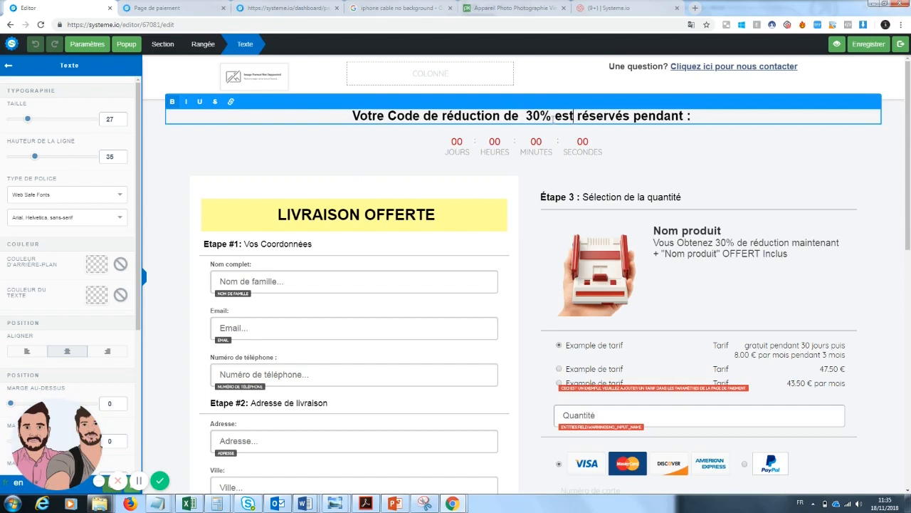
{"action": "left_click", "coordinate": [630, 115]}
{"action": "key", "text": "BackSpace"}
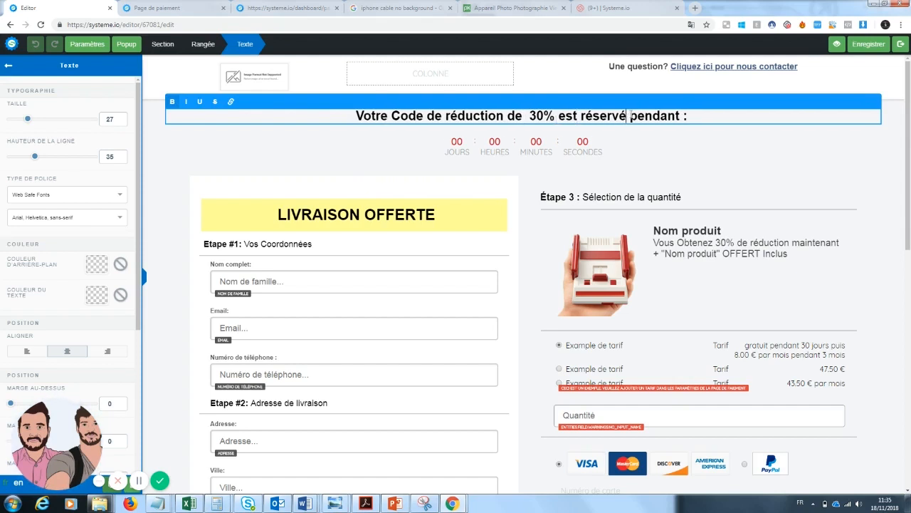
{"action": "left_click", "coordinate": [768, 192]}
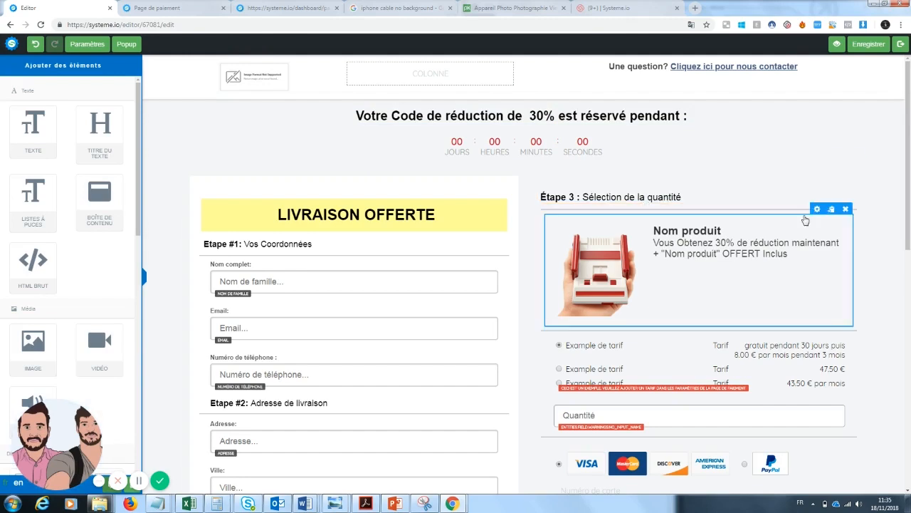
Renumber the quantity heading to 'Étape 2 : Sélection de la quantité'
{"action": "scroll", "coordinate": [909, 200], "scroll_direction": "down", "scroll_amount": 2}
{"action": "left_click_drag", "start_coordinate": [909, 200], "coordinate": [909, 178]}
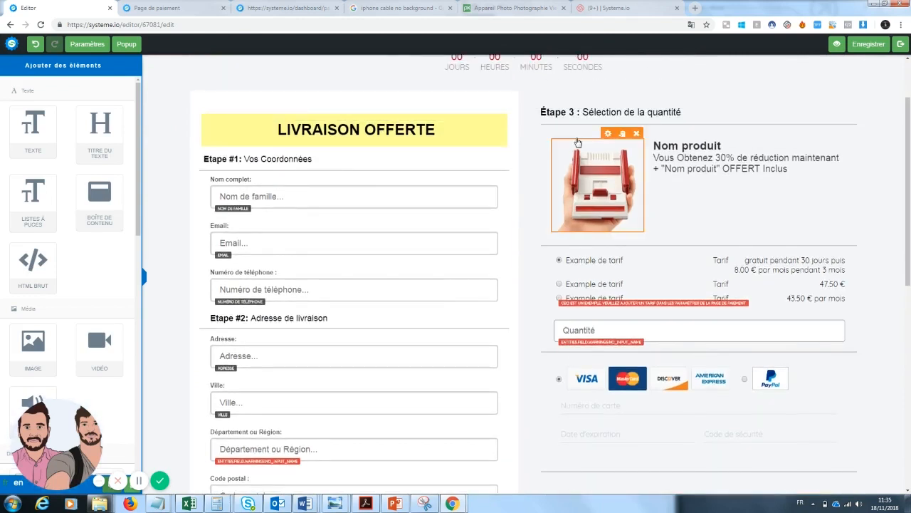
{"action": "left_click", "coordinate": [574, 112]}
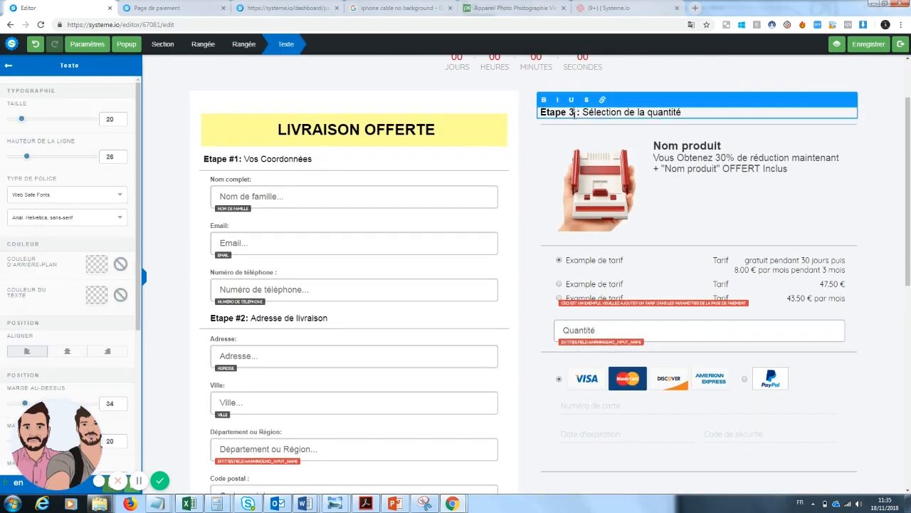
{"action": "key", "text": "BackSpace"}
{"action": "type", "text": "2"}
{"action": "left_click", "coordinate": [739, 214]}
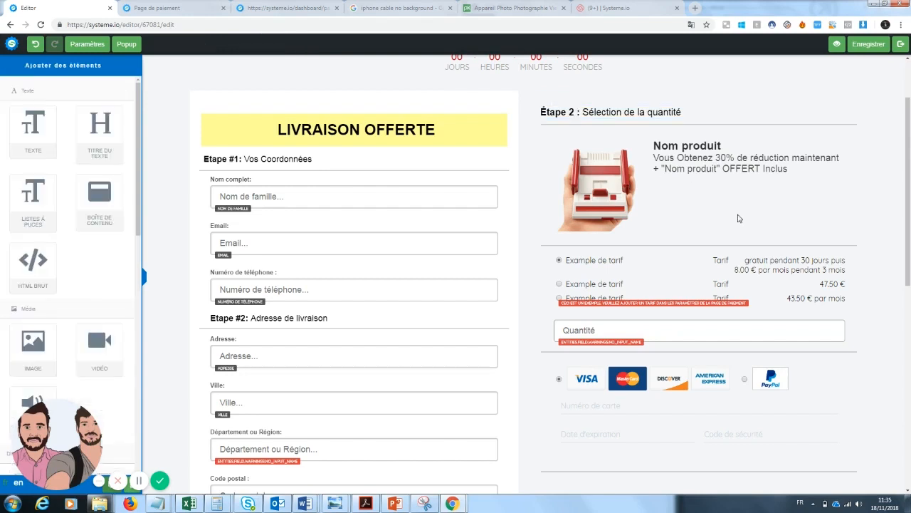
{"action": "left_click", "coordinate": [607, 135]}
Replace the product block's image with the telephoto lens photo from the uploaded images
{"action": "left_click", "coordinate": [101, 101]}
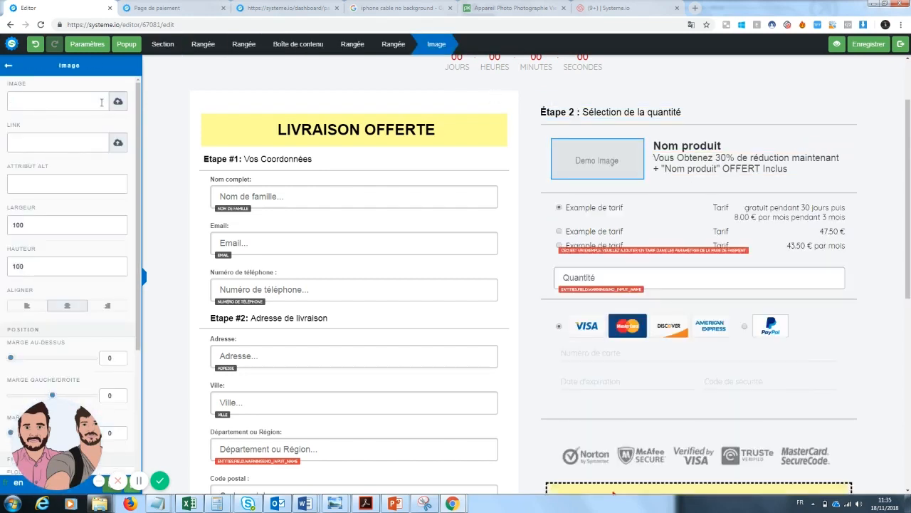
{"action": "left_click", "coordinate": [118, 101]}
{"action": "left_click", "coordinate": [461, 207]}
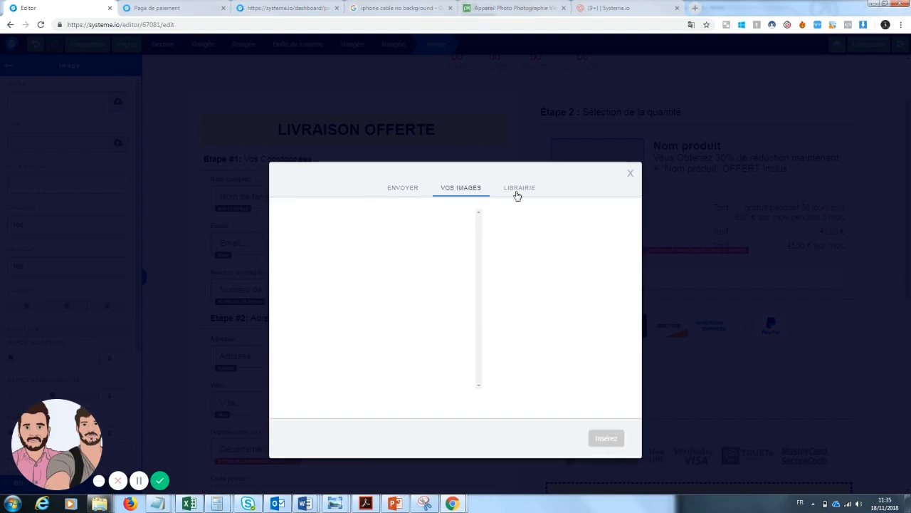
{"action": "left_click", "coordinate": [514, 192]}
{"action": "left_click", "coordinate": [414, 192]}
{"action": "left_click", "coordinate": [480, 207]}
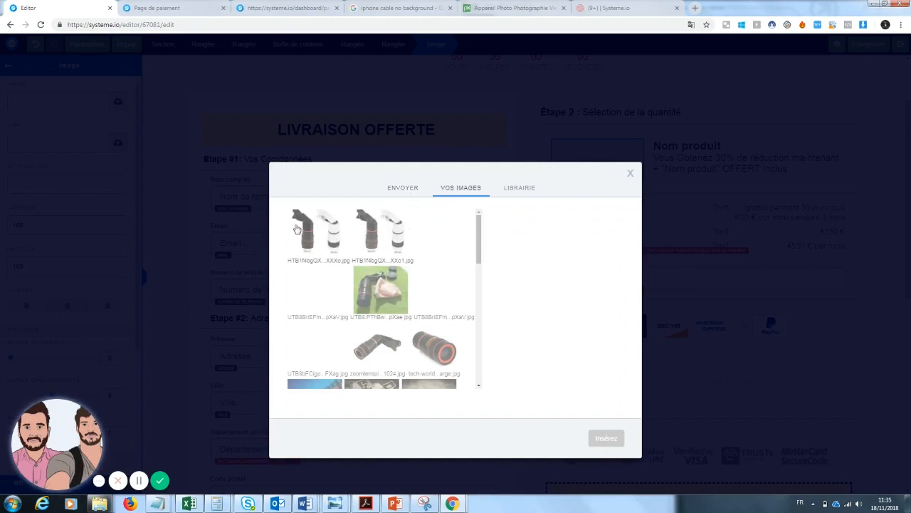
{"action": "left_click", "coordinate": [443, 362]}
{"action": "left_click", "coordinate": [605, 438]}
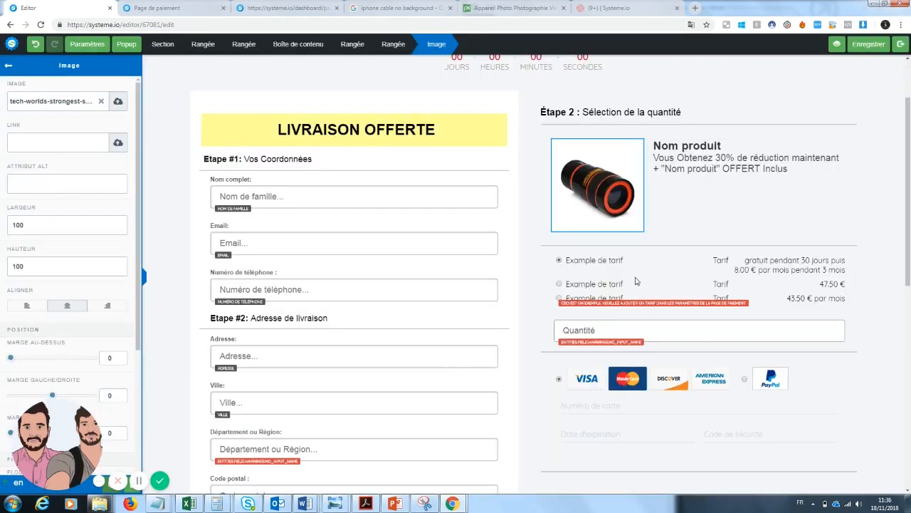
Retitle the product from 'Nom produit' to 'Zoom Pro'
{"action": "left_click", "coordinate": [714, 180]}
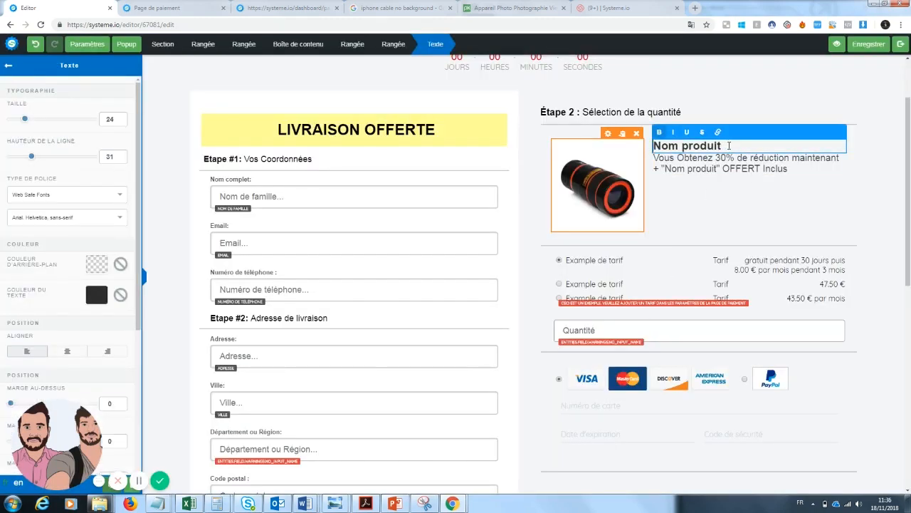
{"action": "left_click_drag", "start_coordinate": [722, 145], "coordinate": [655, 147]}
{"action": "type", "text": "Zoom"}
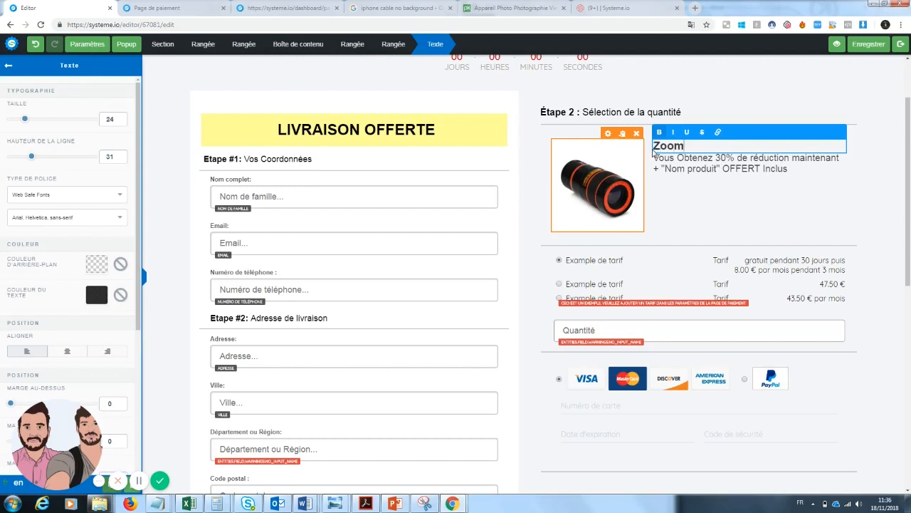
{"action": "type", "text": " Pro"}
{"action": "key", "text": "Escape"}
Replace the free-gift text in the product description with 'une garantie'
{"action": "left_click", "coordinate": [800, 173]}
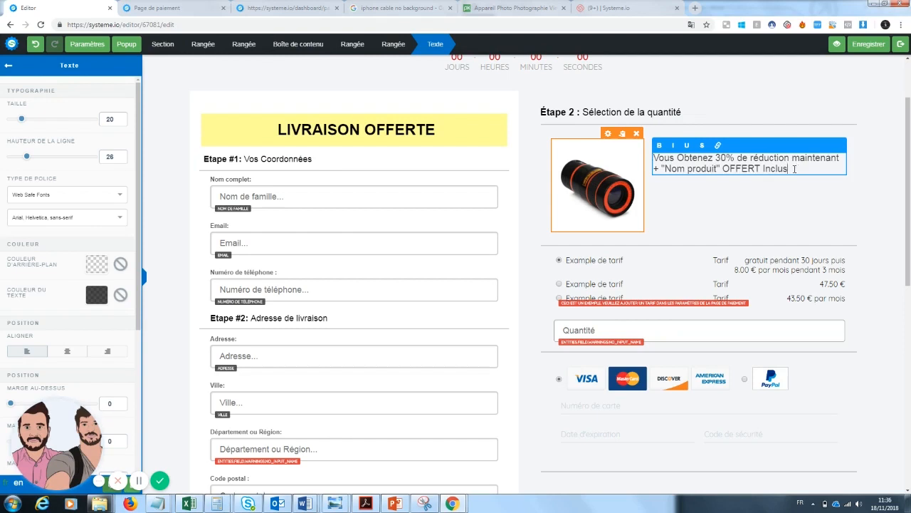
{"action": "left_click_drag", "start_coordinate": [789, 170], "coordinate": [664, 170]}
{"action": "key", "text": "BackSpace"}
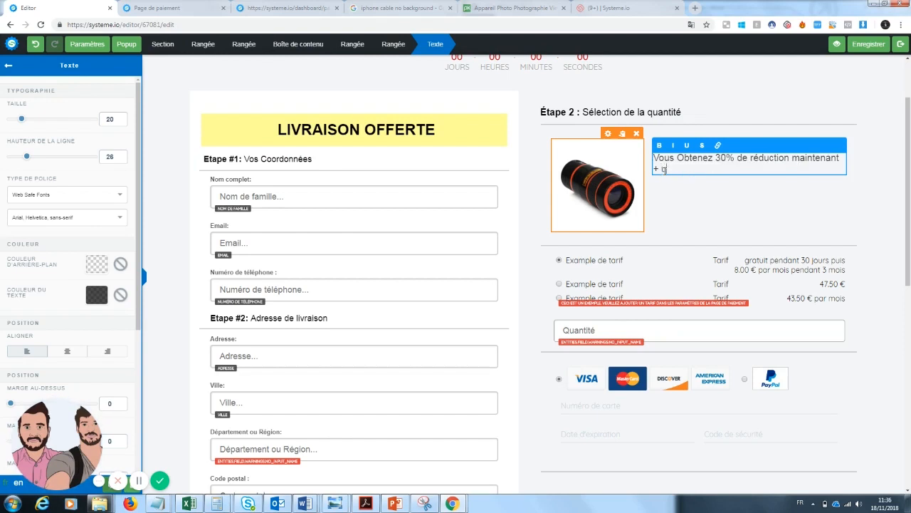
{"action": "type", "text": "une garantie de 30 jours"}
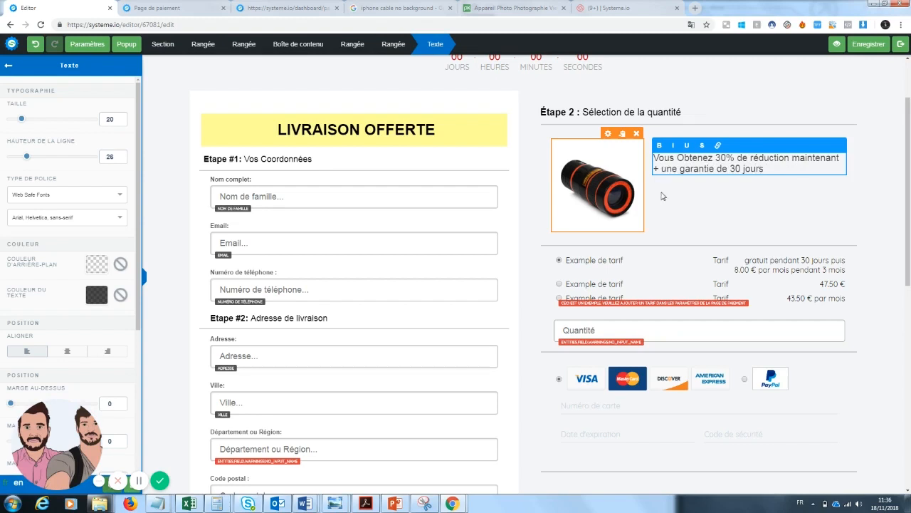
{"action": "left_click", "coordinate": [701, 224]}
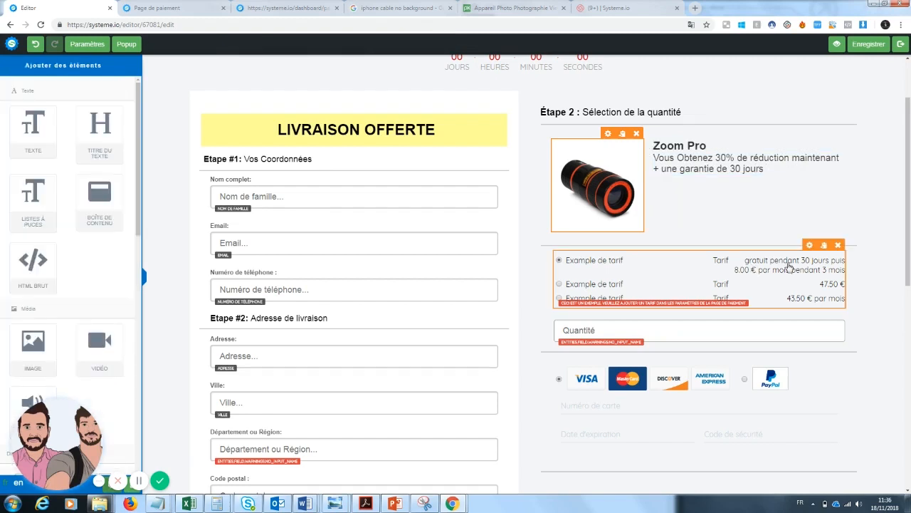
Inspect the Quantité field's data type choices, leaving them unchanged
{"action": "scroll", "coordinate": [639, 207], "scroll_direction": "down", "scroll_amount": 1}
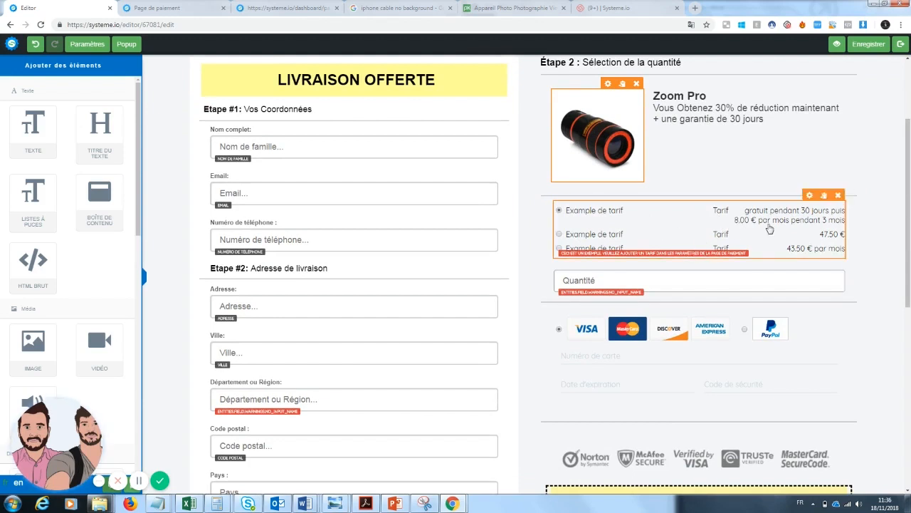
{"action": "left_click", "coordinate": [632, 283]}
{"action": "left_click", "coordinate": [83, 100]}
{"action": "left_click", "coordinate": [71, 116]}
{"action": "left_click", "coordinate": [909, 292]}
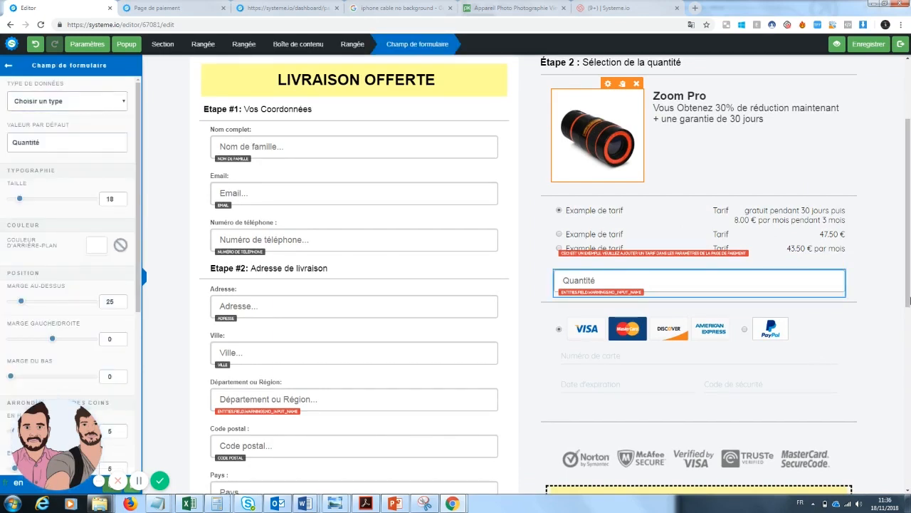
{"action": "scroll", "coordinate": [783, 278], "scroll_direction": "down", "scroll_amount": 1}
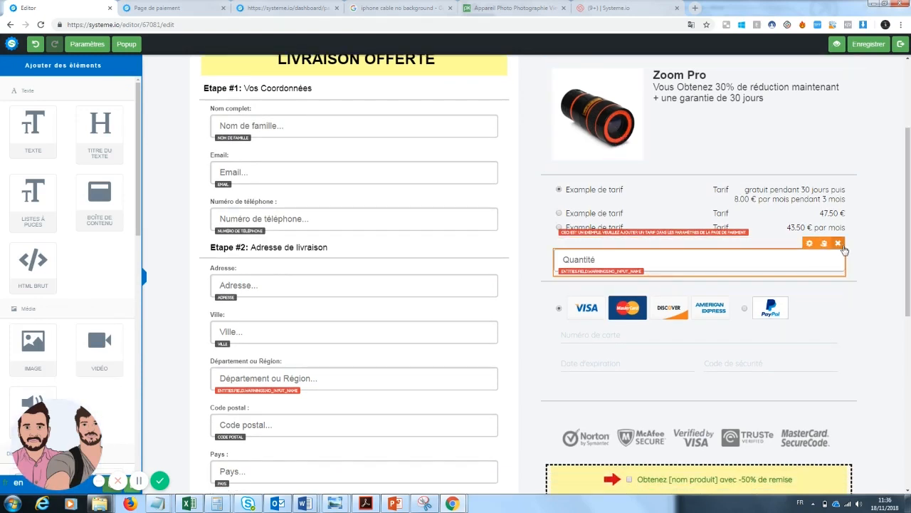
Delete the Quantité field from the form and select the order bump
{"action": "left_click", "coordinate": [840, 243]}
{"action": "left_click", "coordinate": [492, 80]}
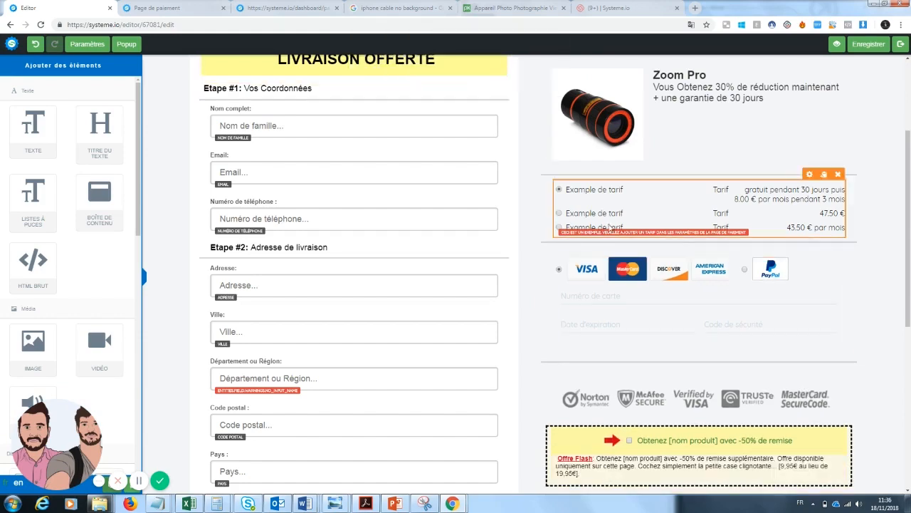
{"action": "scroll", "coordinate": [698, 285], "scroll_direction": "down", "scroll_amount": 2}
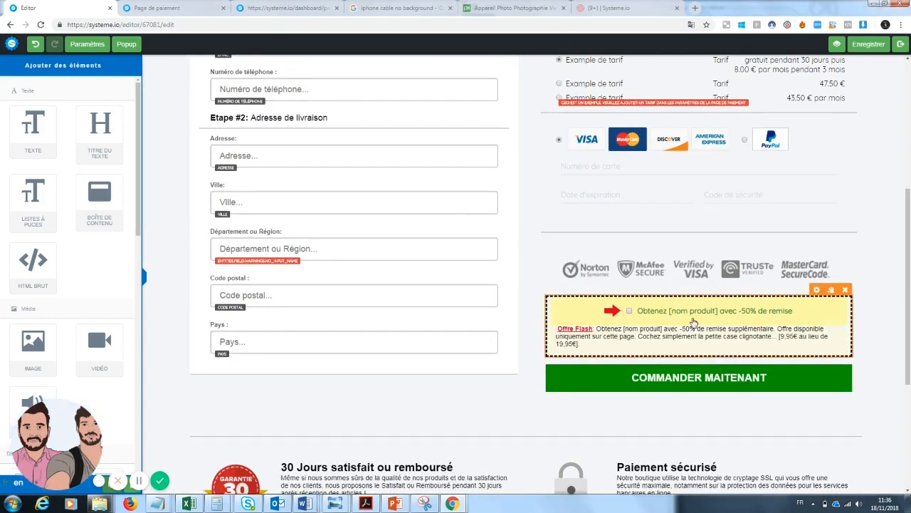
{"action": "left_click", "coordinate": [694, 318]}
{"action": "left_click", "coordinate": [789, 343]}
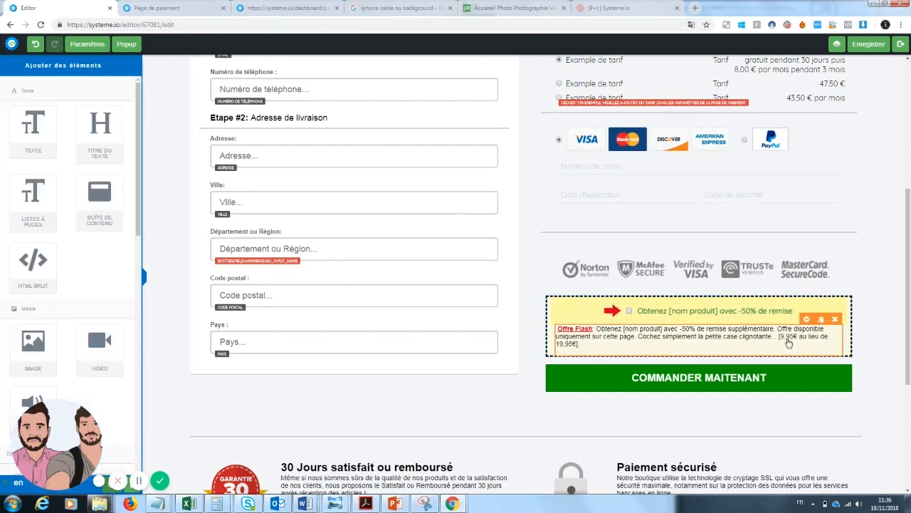
{"action": "left_click", "coordinate": [789, 340]}
{"action": "left_click", "coordinate": [767, 308]}
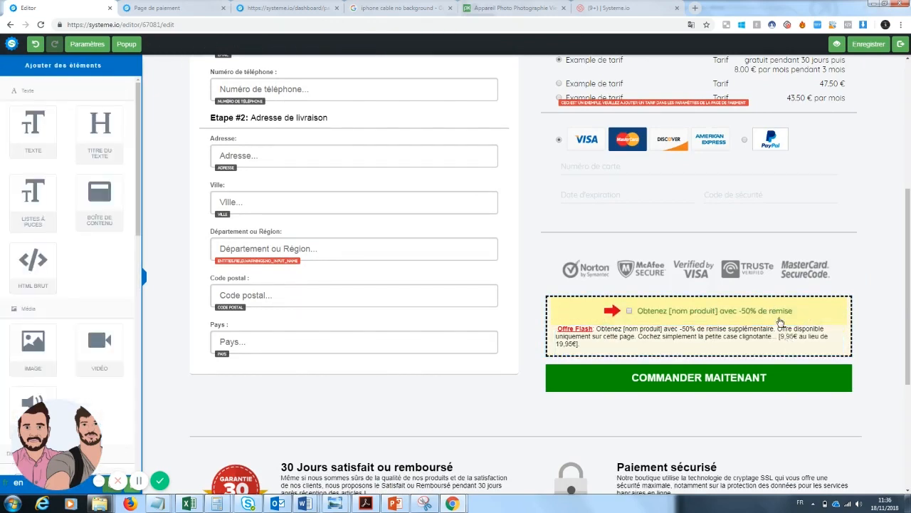
{"action": "left_click", "coordinate": [780, 312]}
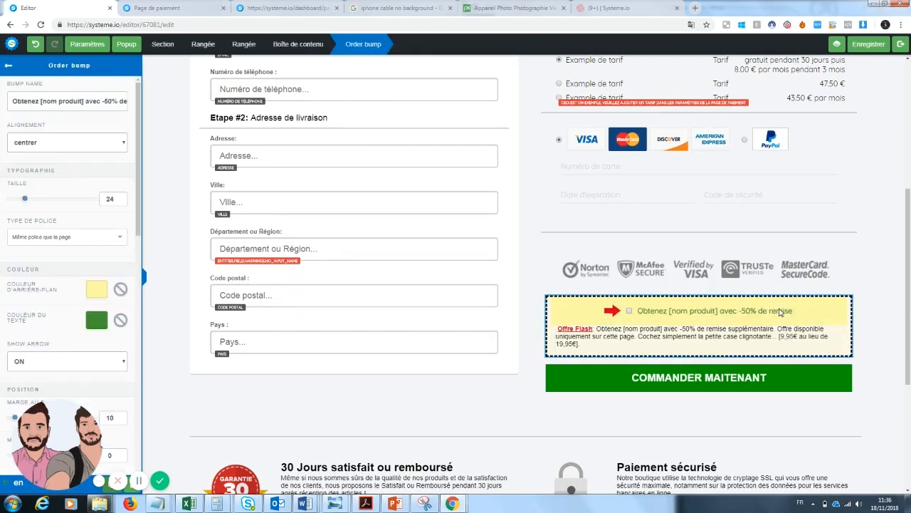
Change the order bump label to 'Obtenez le screen clean pour un écran propre avec 50% de réuction'
{"action": "left_click_drag", "start_coordinate": [84, 91], "coordinate": [129, 99]}
{"action": "type", "text": "Obtenez le screen clean"}
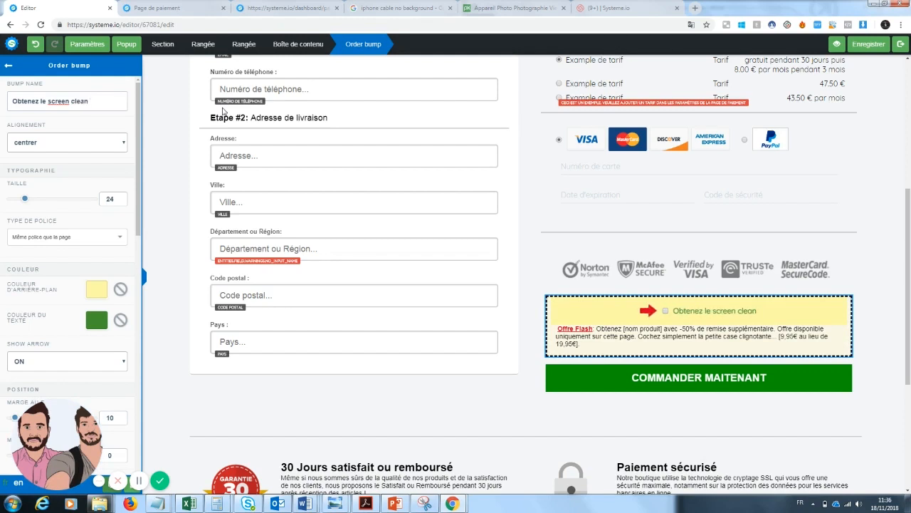
{"action": "type", "text": " pour un écran propre"}
{"action": "key", "text": "BackSpace"}
{"action": "key", "text": "BackSpace"}
{"action": "key", "text": "BackSpace"}
{"action": "key", "text": "BackSpace"}
{"action": "key", "text": "BackSpace"}
{"action": "key", "text": "BackSpace"}
{"action": "key", "text": "BackSpace"}
{"action": "key", "text": "BackSpace"}
{"action": "key", "text": "BackSpace"}
{"action": "key", "text": "BackSpace"}
{"action": "key", "text": "BackSpace"}
{"action": "key", "text": "BackSpace"}
{"action": "key", "text": "BackSpace"}
{"action": "key", "text": "BackSpace"}
{"action": "key", "text": "BackSpace"}
{"action": "key", "text": "BackSpace"}
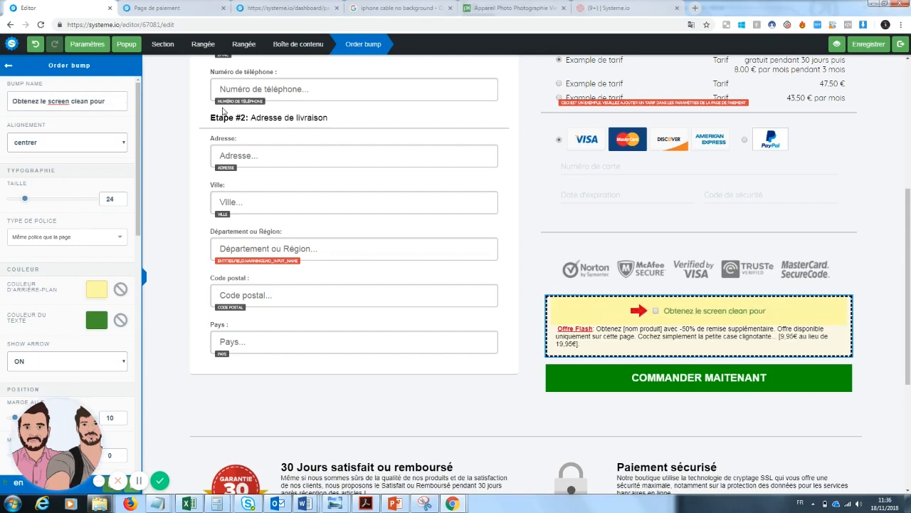
{"action": "type", "text": "un écran propre avec 50% de réuction"}
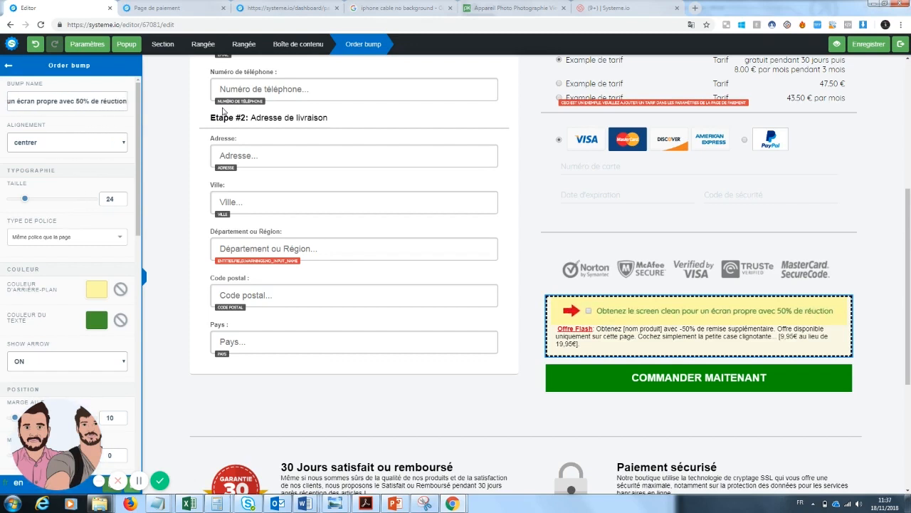
{"action": "left_click", "coordinate": [670, 318]}
Add quotation marks around "screen clean" in the order bump label
{"action": "left_click", "coordinate": [653, 325]}
{"action": "left_click", "coordinate": [639, 314]}
{"action": "left_click", "coordinate": [638, 314]}
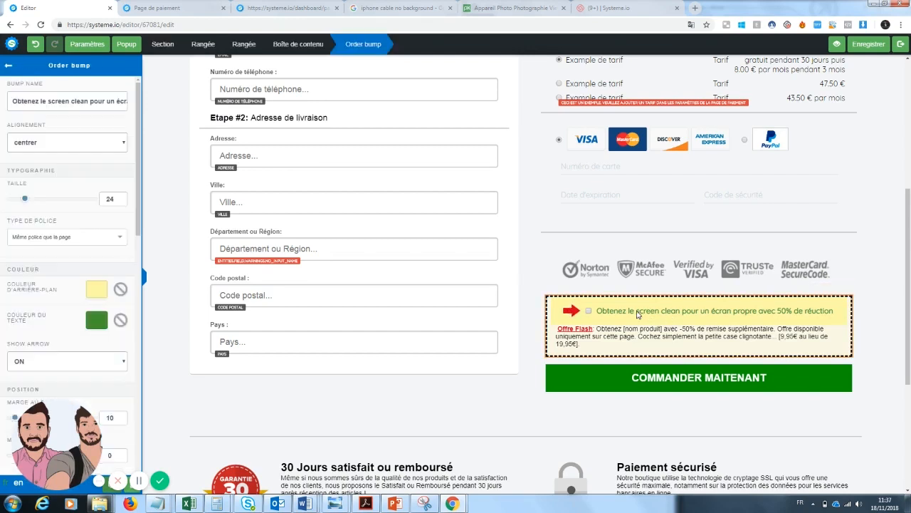
{"action": "left_click", "coordinate": [49, 101]}
{"action": "type", "text": "\""}
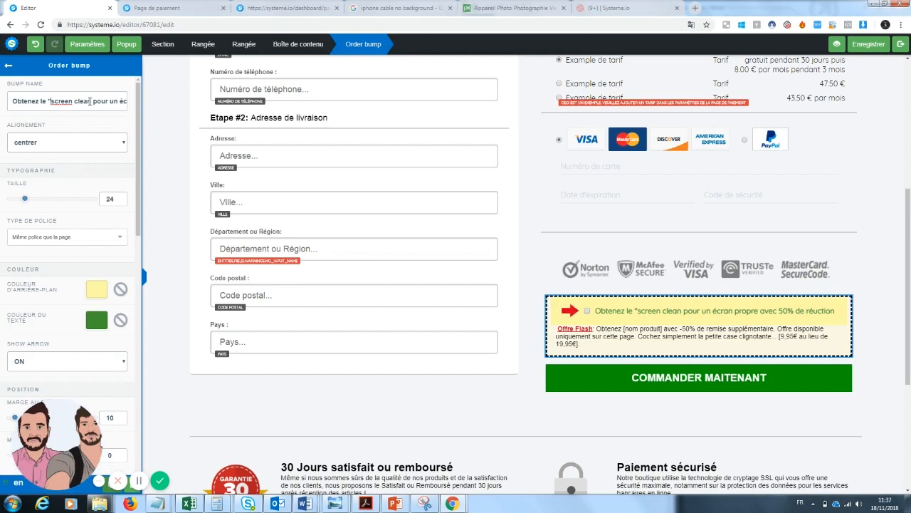
{"action": "type", "text": "\""}
{"action": "left_click", "coordinate": [582, 346]}
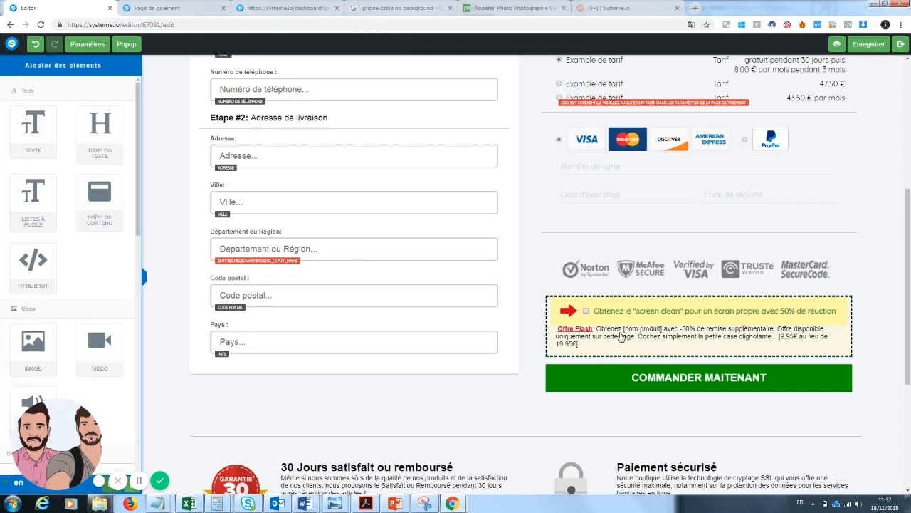
Replace the [nom produit] placeholder with 'screen clear, le produit qui nettoie vos téléphone'
{"action": "left_click", "coordinate": [580, 344]}
{"action": "left_click_drag", "start_coordinate": [580, 344], "coordinate": [623, 328]}
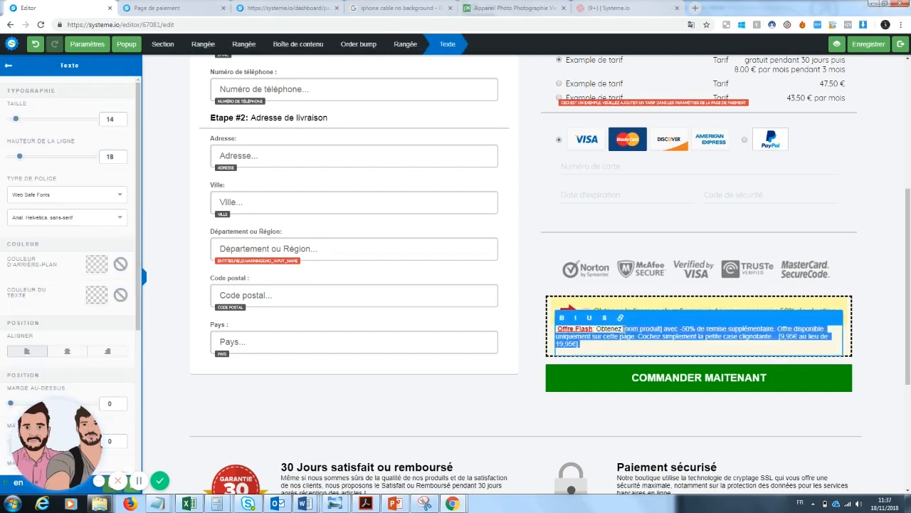
{"action": "left_click", "coordinate": [652, 329]}
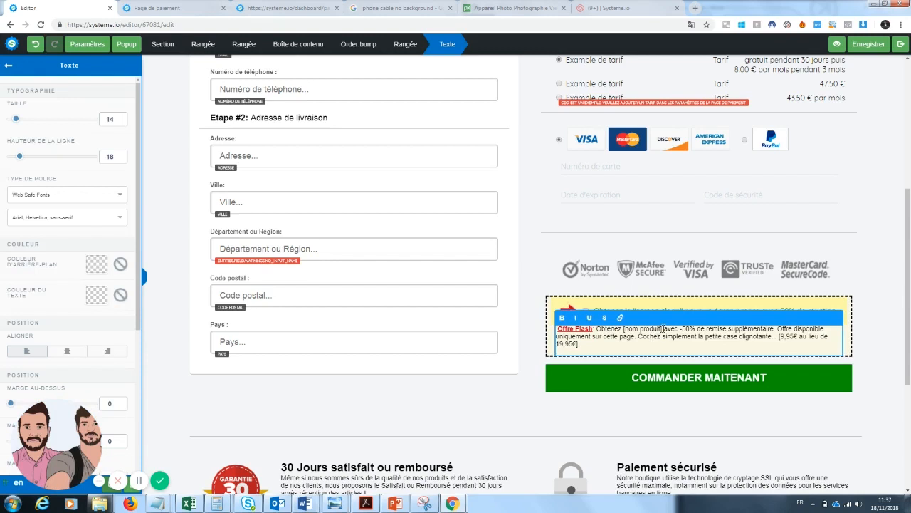
{"action": "type", "text": "screen c"}
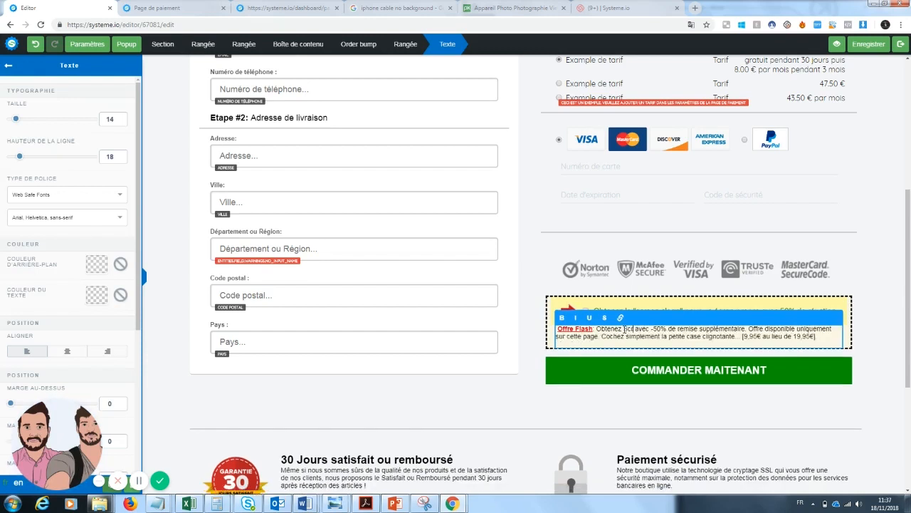
{"action": "type", "text": "lear"}
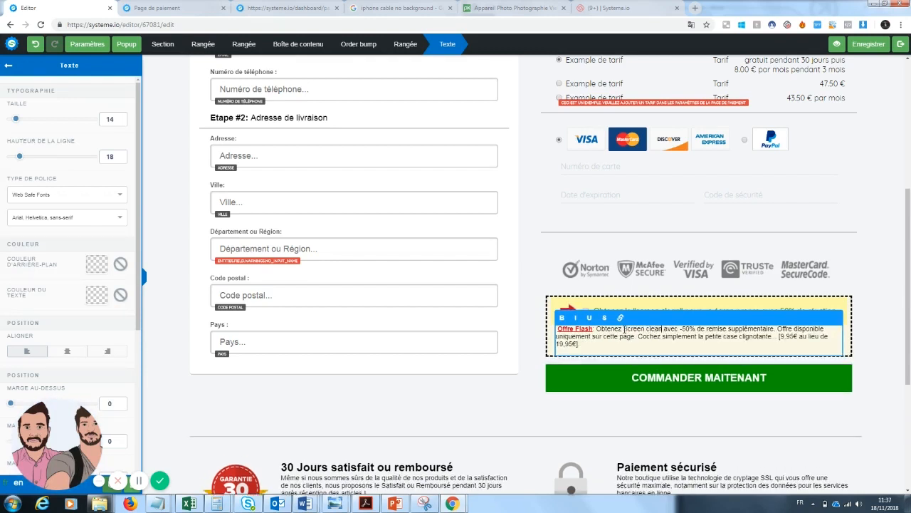
{"action": "type", "text": ", le produit qui"}
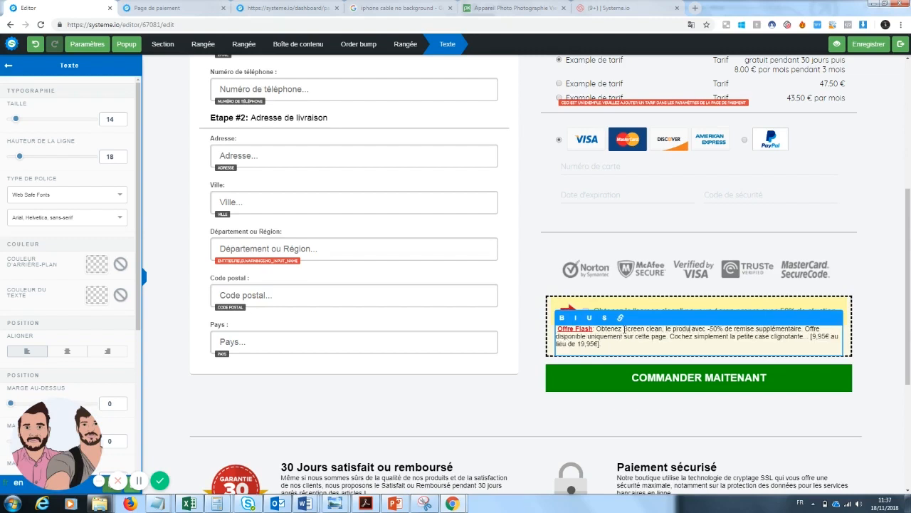
{"action": "type", "text": " nettoie vo"}
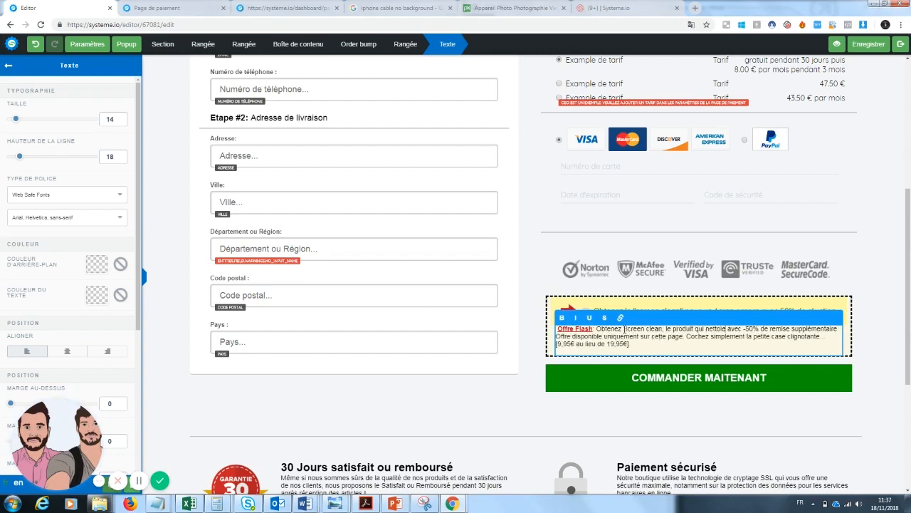
{"action": "type", "text": "s télé"}
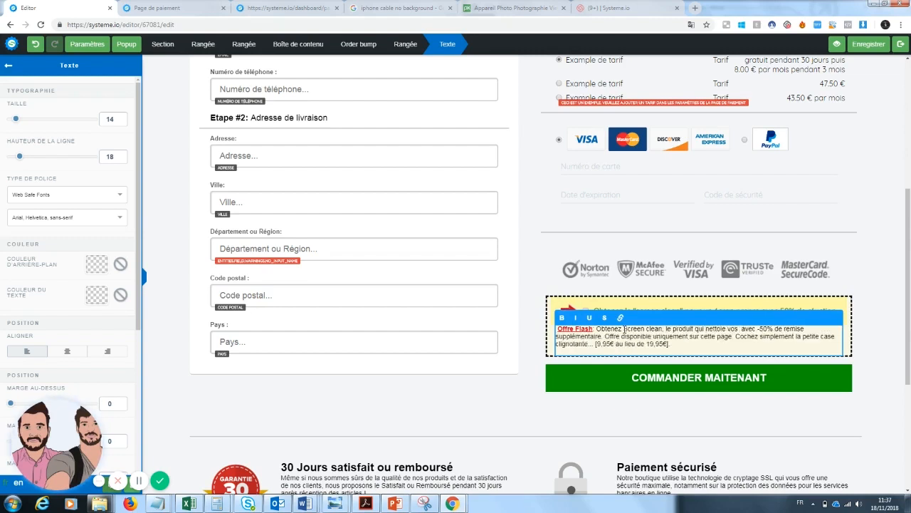
{"action": "type", "text": "phones"}
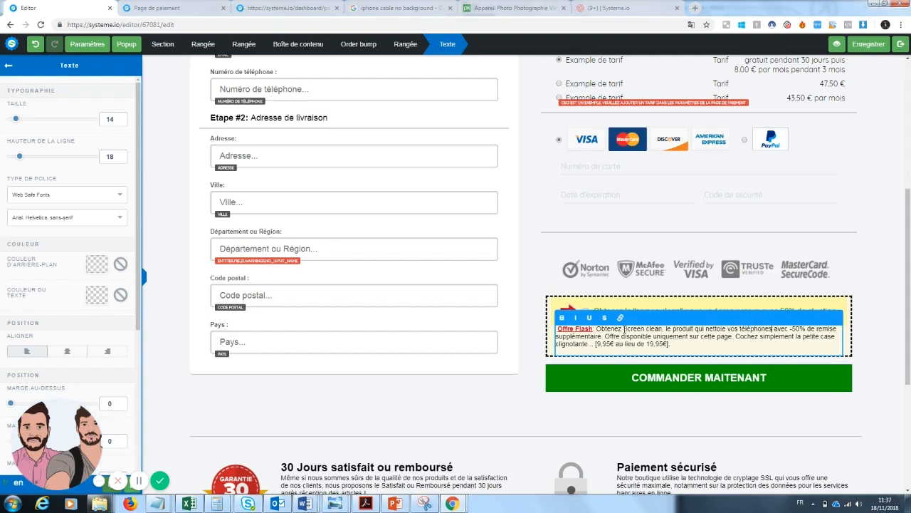
Change the Offre Flash price to read 10€ au lieu de 19,95€
{"action": "left_click_drag", "start_coordinate": [686, 344], "coordinate": [736, 336]}
{"action": "left_click", "coordinate": [670, 344]}
{"action": "left_click_drag", "start_coordinate": [673, 345], "coordinate": [606, 347]}
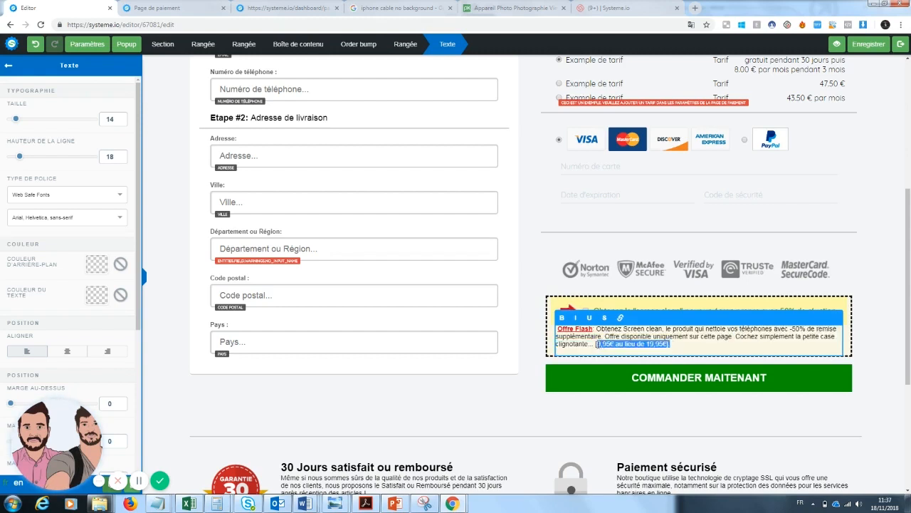
{"action": "type", "text": "10"}
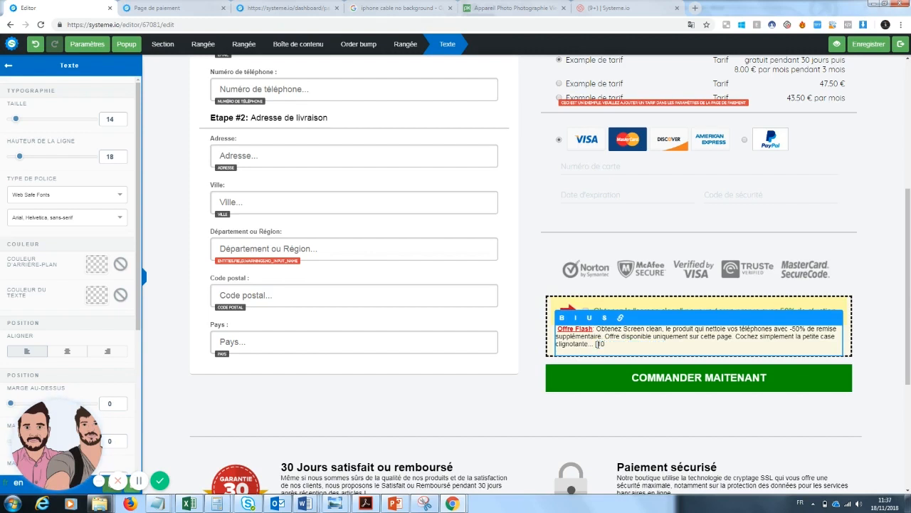
{"action": "key", "text": "ctrl+z"}
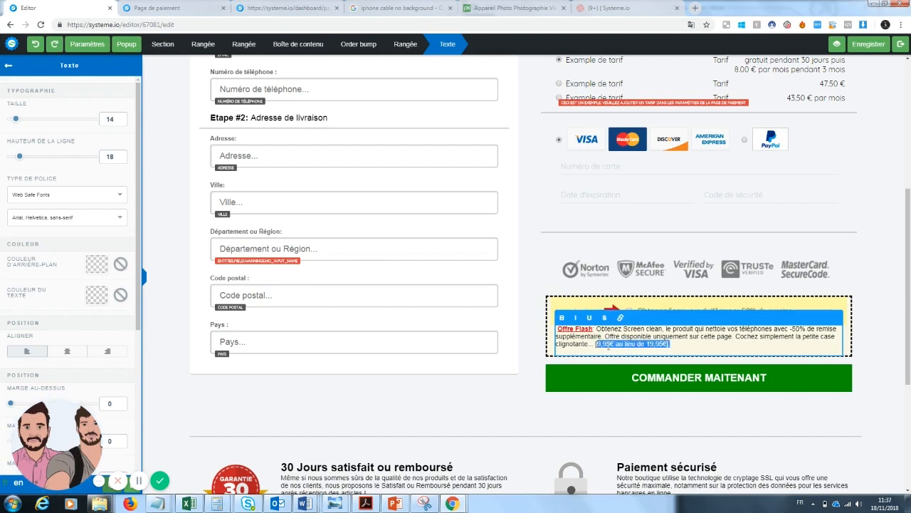
{"action": "left_click", "coordinate": [608, 346]}
{"action": "key", "text": "BackSpace"}
{"action": "key", "text": "BackSpace"}
{"action": "key", "text": "BackSpace"}
{"action": "type", "text": "10"}
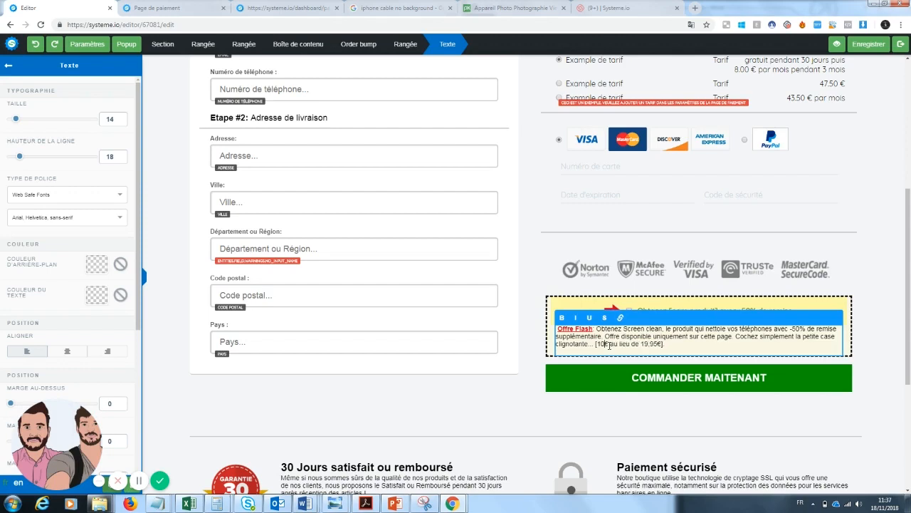
{"action": "left_click", "coordinate": [714, 432]}
{"action": "left_click_drag", "start_coordinate": [907, 329], "coordinate": [905, 294]}
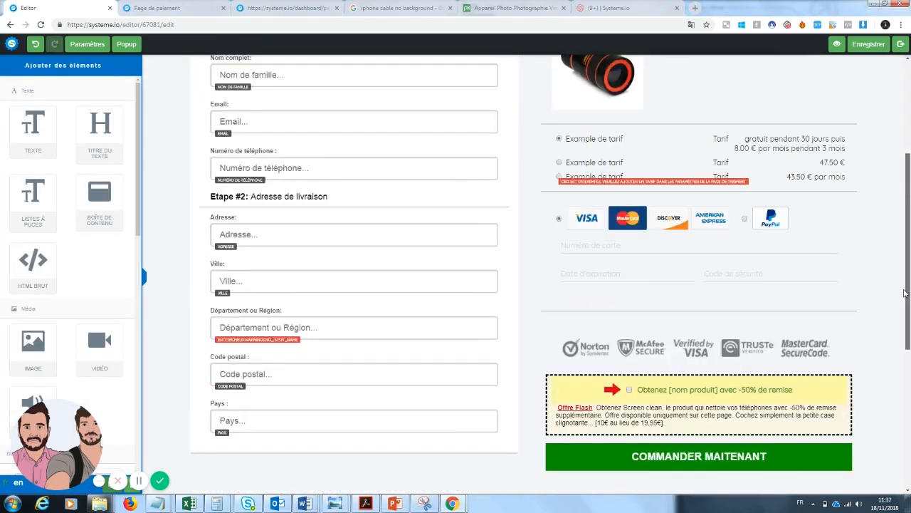
Save the payment page changes and return to the sales funnel
{"action": "scroll", "coordinate": [905, 294], "scroll_direction": "down", "scroll_amount": 5}
{"action": "scroll", "coordinate": [909, 303], "scroll_direction": "up", "scroll_amount": 3}
{"action": "scroll", "coordinate": [909, 302], "scroll_direction": "up", "scroll_amount": 5}
{"action": "left_click", "coordinate": [868, 44]}
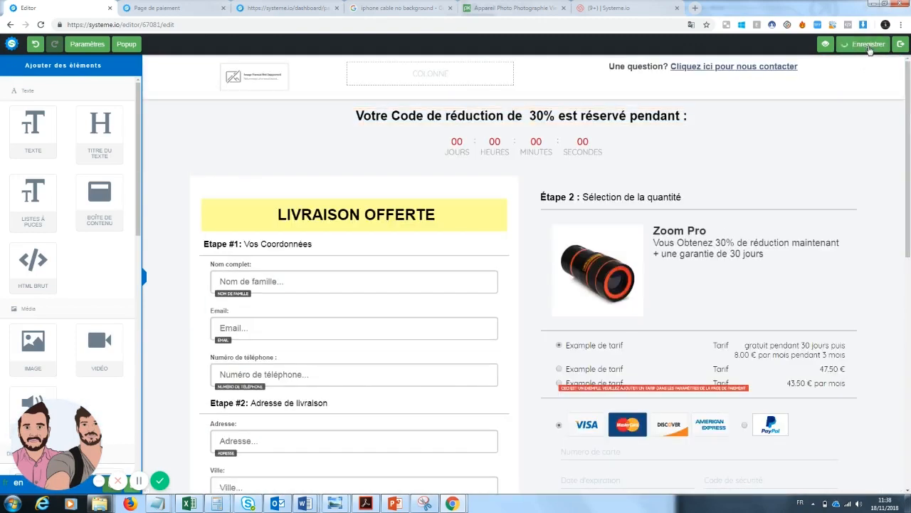
{"action": "left_click", "coordinate": [901, 46]}
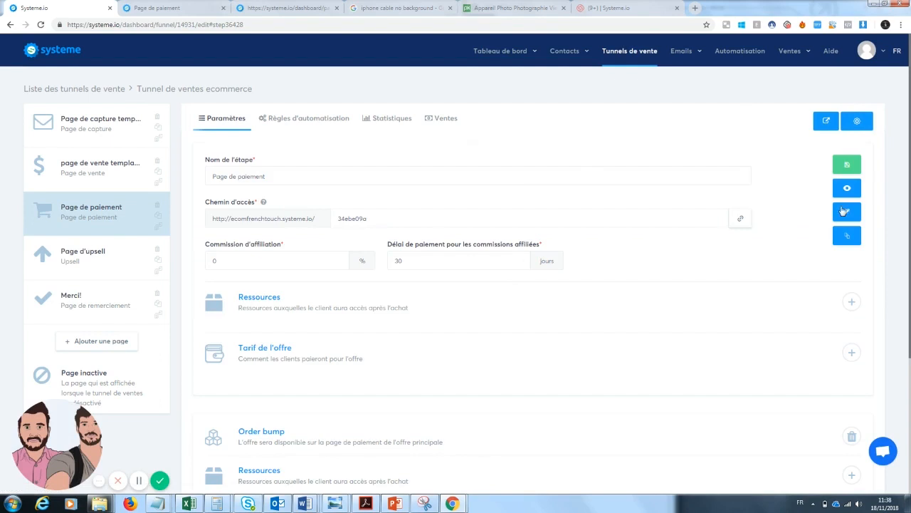
Preview the payment page live, trying the card field and PayPal/card payment options
{"action": "left_click", "coordinate": [846, 188]}
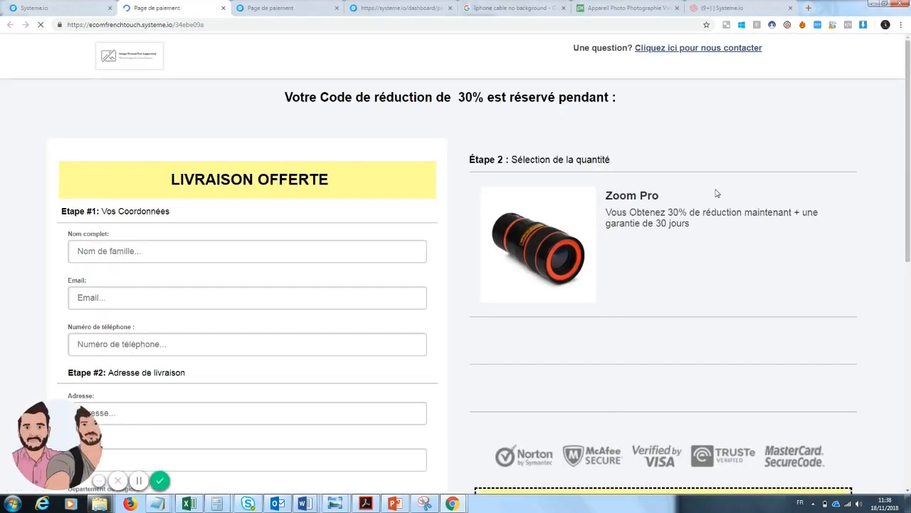
{"action": "left_click_drag", "start_coordinate": [909, 93], "coordinate": [910, 134]}
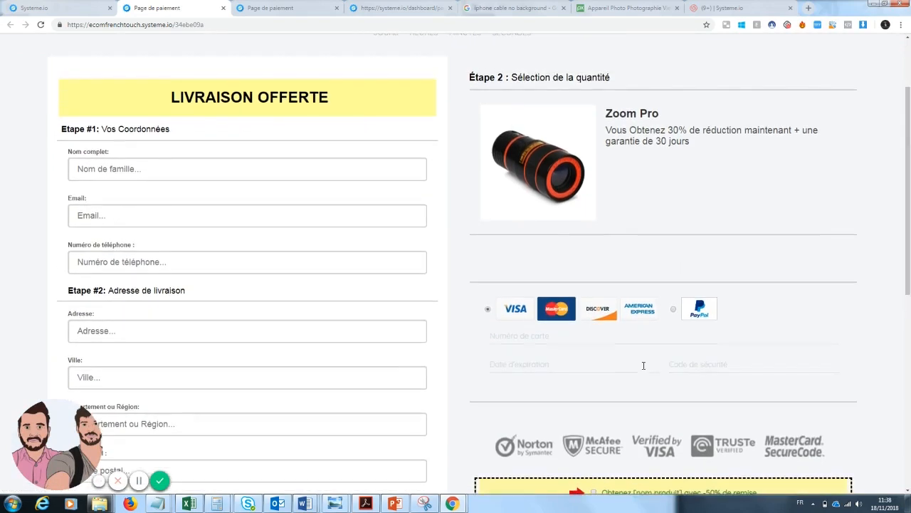
{"action": "left_click", "coordinate": [626, 339]}
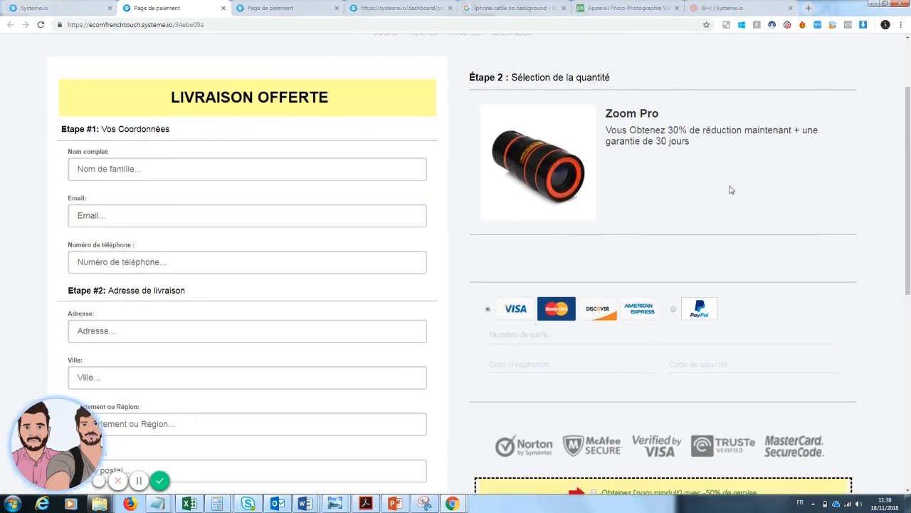
{"action": "left_click_drag", "start_coordinate": [909, 183], "coordinate": [910, 143]}
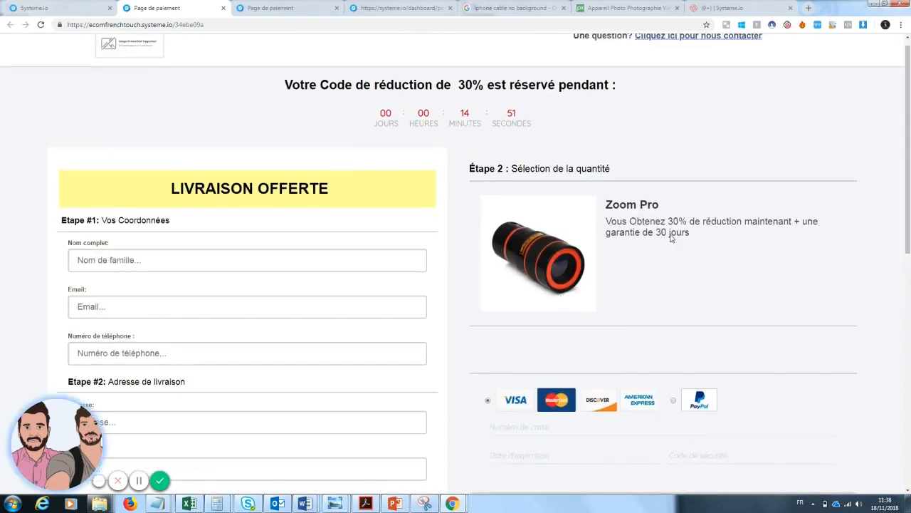
{"action": "left_click", "coordinate": [674, 401]}
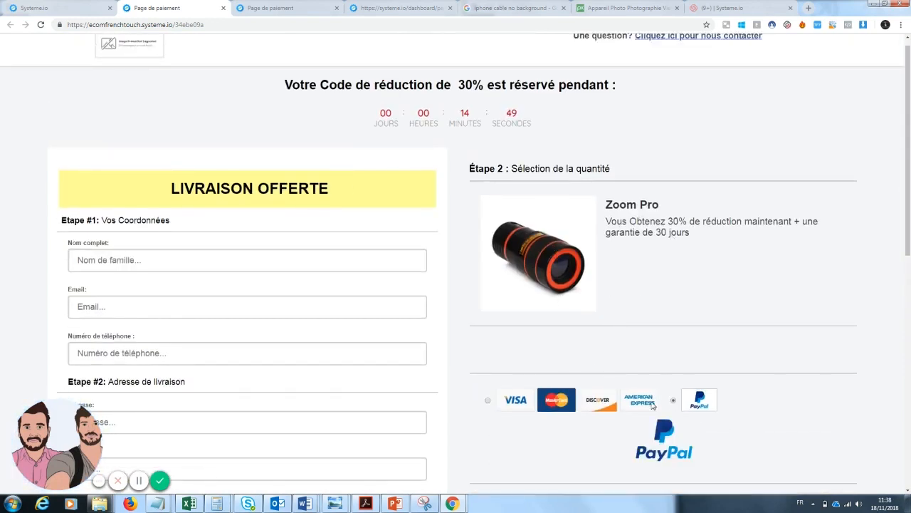
{"action": "left_click", "coordinate": [488, 400]}
{"action": "left_click_drag", "start_coordinate": [910, 164], "coordinate": [910, 141]}
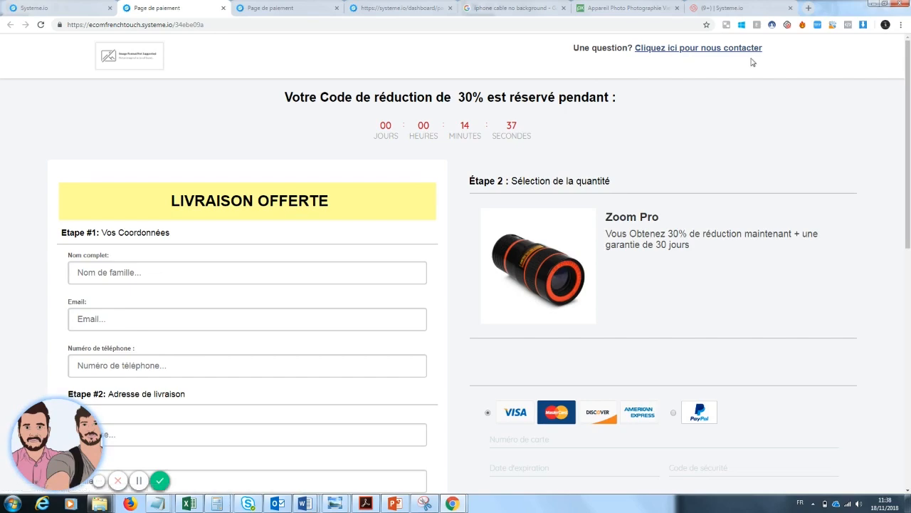
{"action": "left_click_drag", "start_coordinate": [908, 126], "coordinate": [909, 184]}
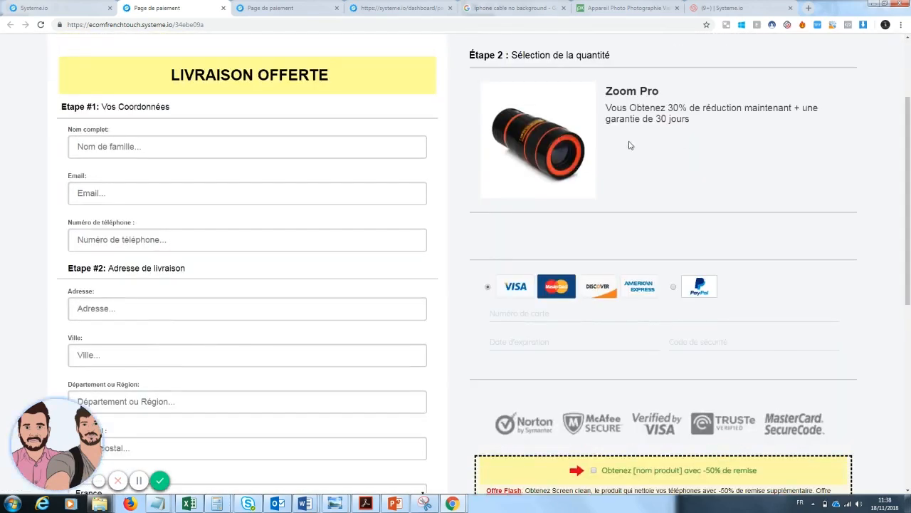
{"action": "scroll", "coordinate": [643, 152], "scroll_direction": "down", "scroll_amount": 2}
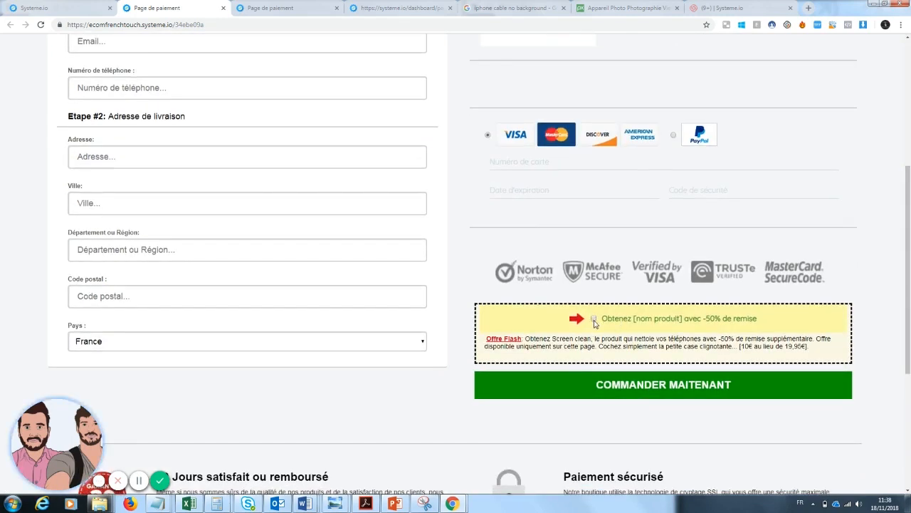
{"action": "scroll", "coordinate": [595, 321], "scroll_direction": "down", "scroll_amount": 4}
{"action": "scroll", "coordinate": [605, 285], "scroll_direction": "up", "scroll_amount": 8}
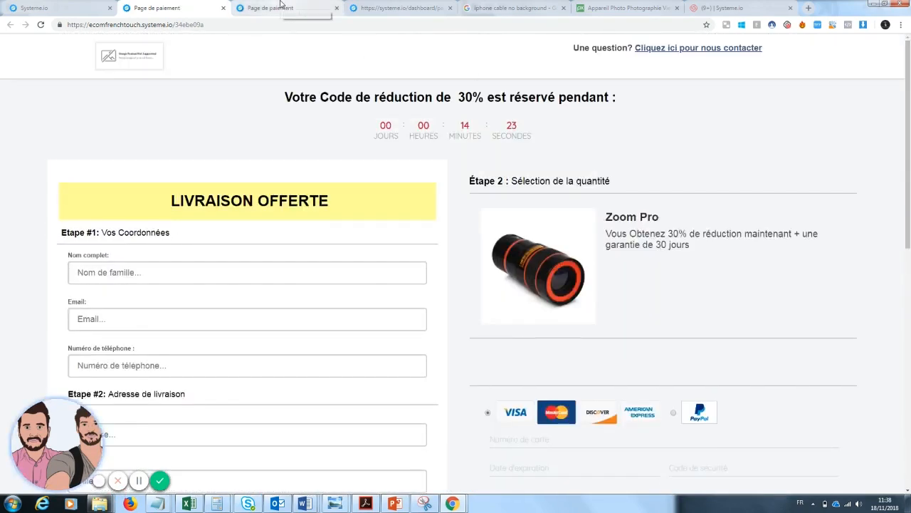
Copy the payment page's access link and open the sales page in the editor
{"action": "left_click", "coordinate": [223, 9]}
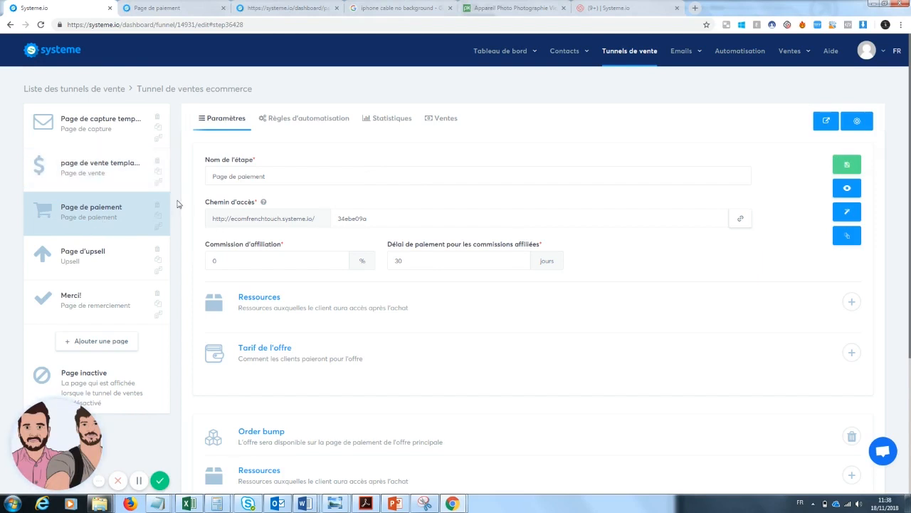
{"action": "left_click", "coordinate": [743, 220]}
{"action": "left_click", "coordinate": [847, 164]}
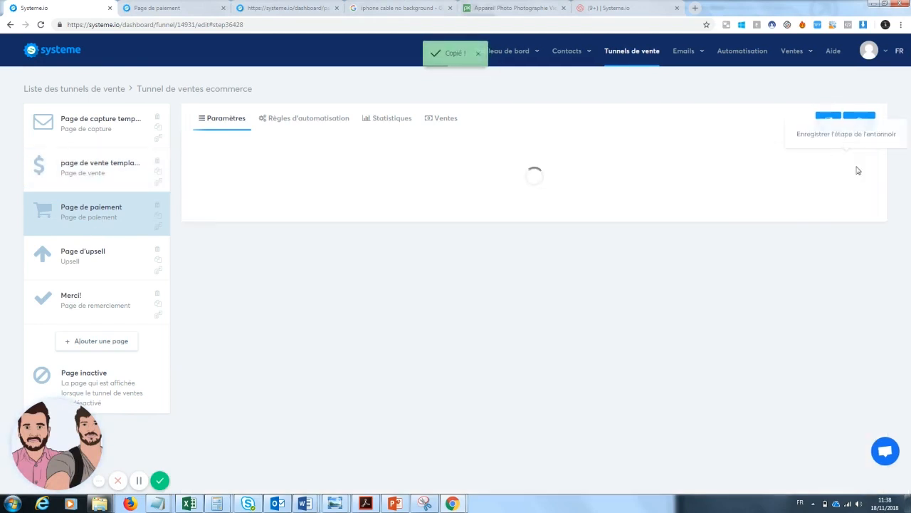
{"action": "left_click", "coordinate": [84, 175]}
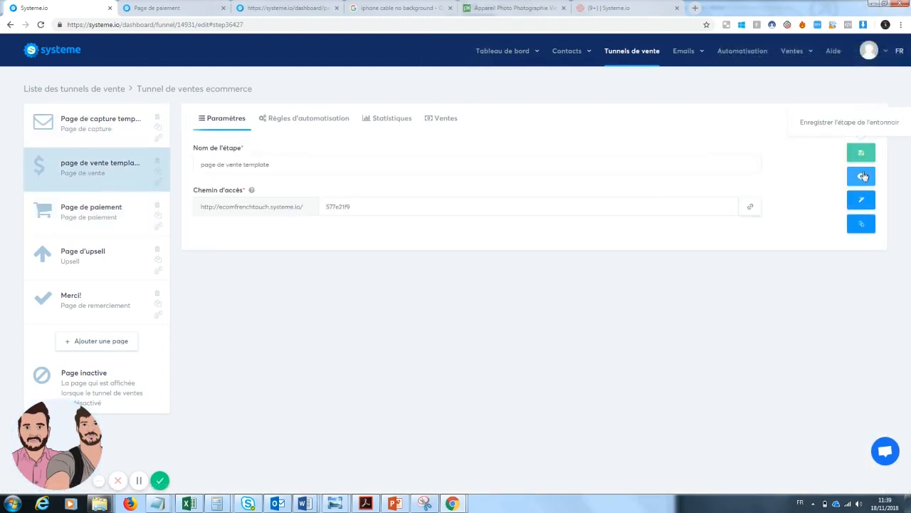
{"action": "left_click", "coordinate": [862, 201]}
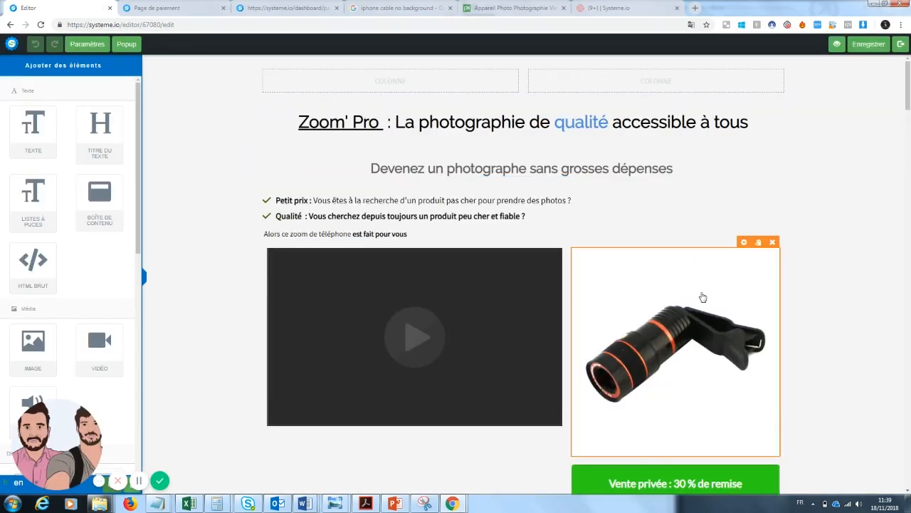
Paste the payment link into the 'Vente privée : 30 % de remise' and 'Je demande ma remise de 30% maitenant' buttons
{"action": "scroll", "coordinate": [702, 299], "scroll_direction": "down", "scroll_amount": 2}
{"action": "scroll", "coordinate": [803, 147], "scroll_direction": "down", "scroll_amount": 1}
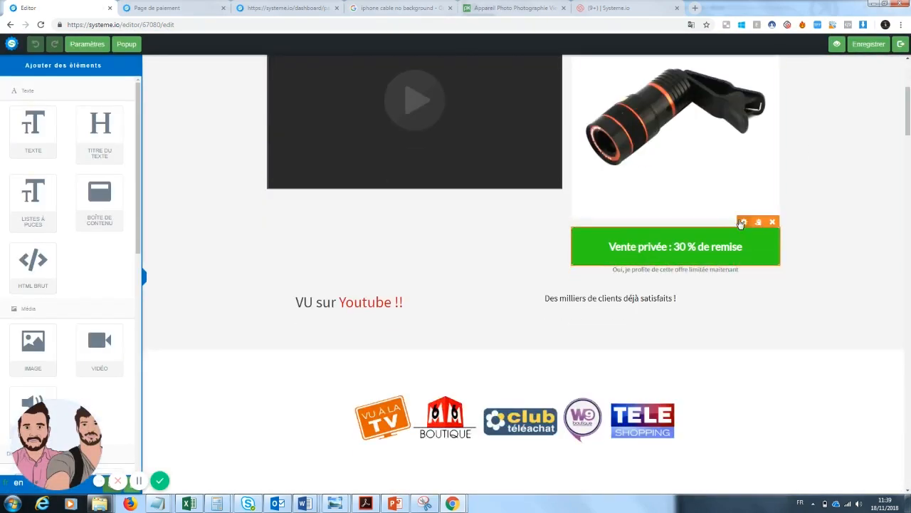
{"action": "left_click", "coordinate": [668, 249]}
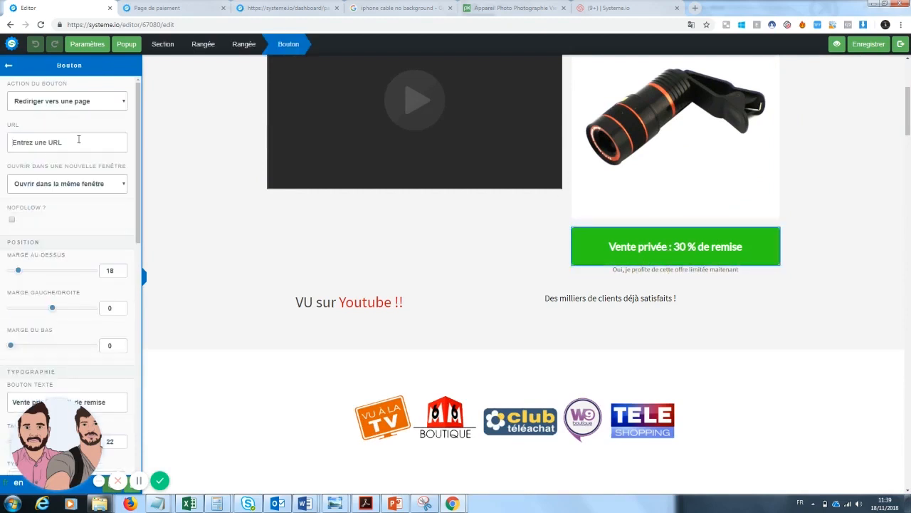
{"action": "key", "text": "ctrl+v"}
{"action": "left_click", "coordinate": [902, 271]}
{"action": "left_click_drag", "start_coordinate": [908, 124], "coordinate": [909, 303]}
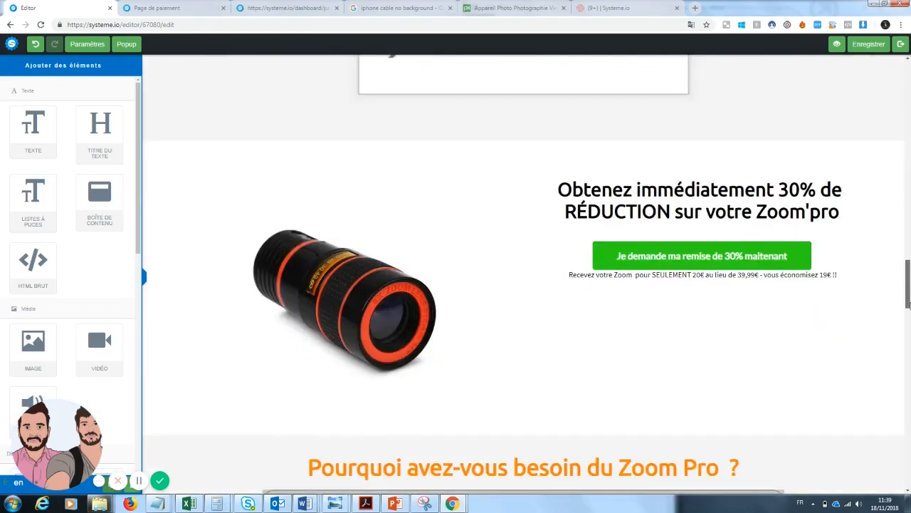
{"action": "scroll", "coordinate": [702, 230], "scroll_direction": "down", "scroll_amount": 2}
{"action": "left_click", "coordinate": [602, 170]}
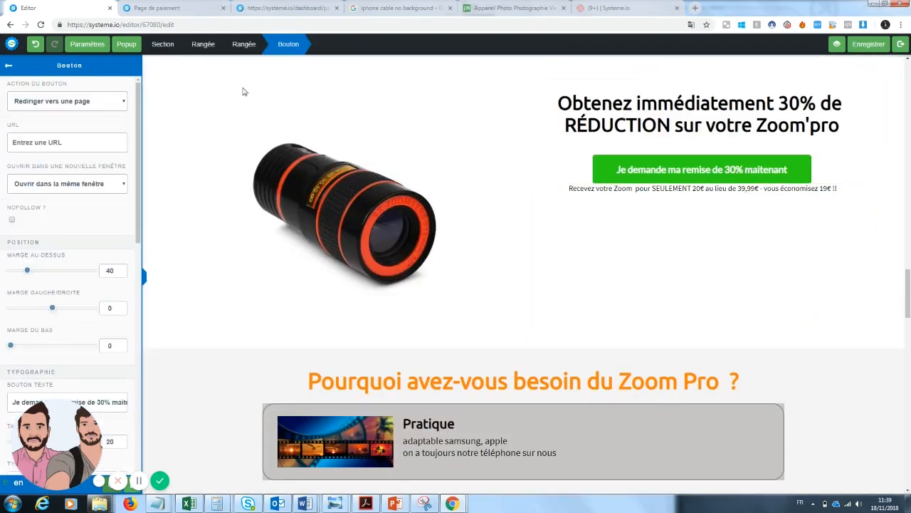
{"action": "left_click", "coordinate": [82, 141]}
{"action": "key", "text": "ctrl+v"}
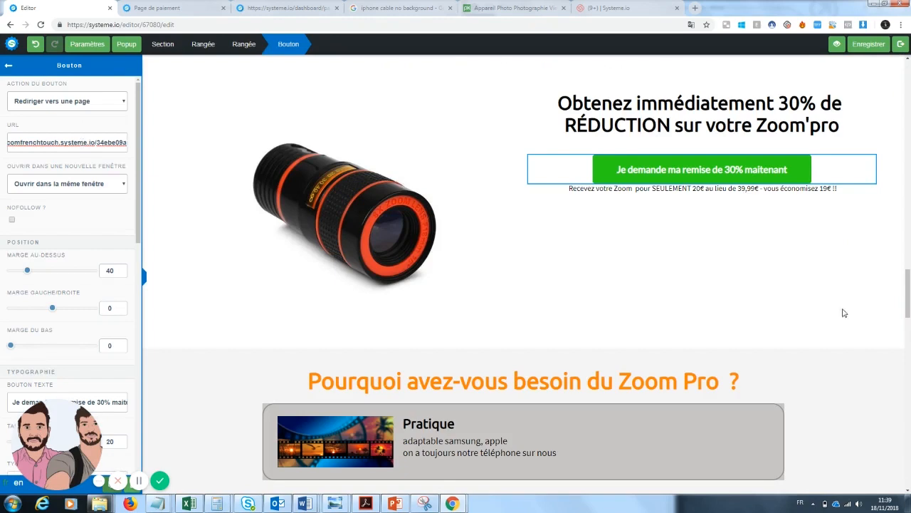
{"action": "left_click", "coordinate": [537, 214]}
Link the 'Recevez vos 30% de réduction' and 'Obtenez votre remise' buttons to the payment page, then save
{"action": "scroll", "coordinate": [569, 235], "scroll_direction": "down", "scroll_amount": 7}
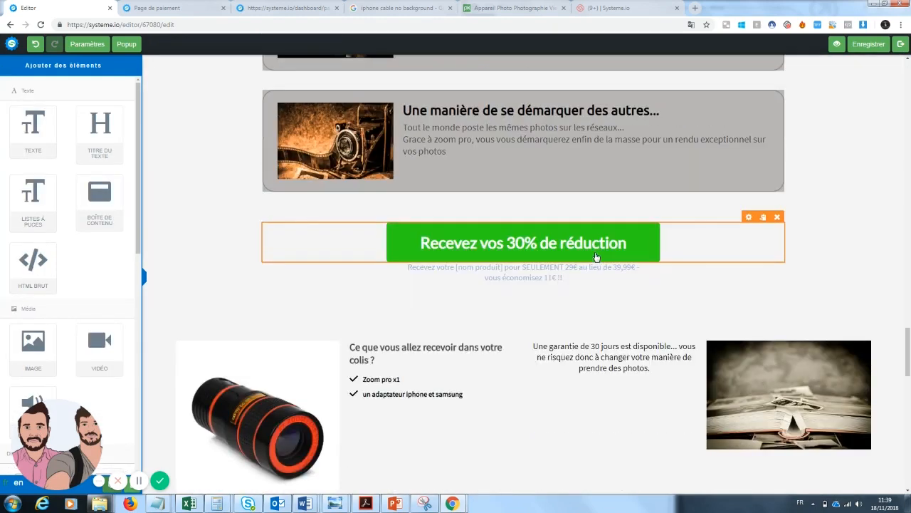
{"action": "left_click", "coordinate": [596, 255]}
{"action": "key", "text": "ctrl+v"}
{"action": "left_click", "coordinate": [767, 284]}
{"action": "left_click_drag", "start_coordinate": [908, 352], "coordinate": [908, 455]}
{"action": "left_click", "coordinate": [617, 318]}
{"action": "left_click", "coordinate": [52, 142]}
{"action": "key", "text": "ctrl+v"}
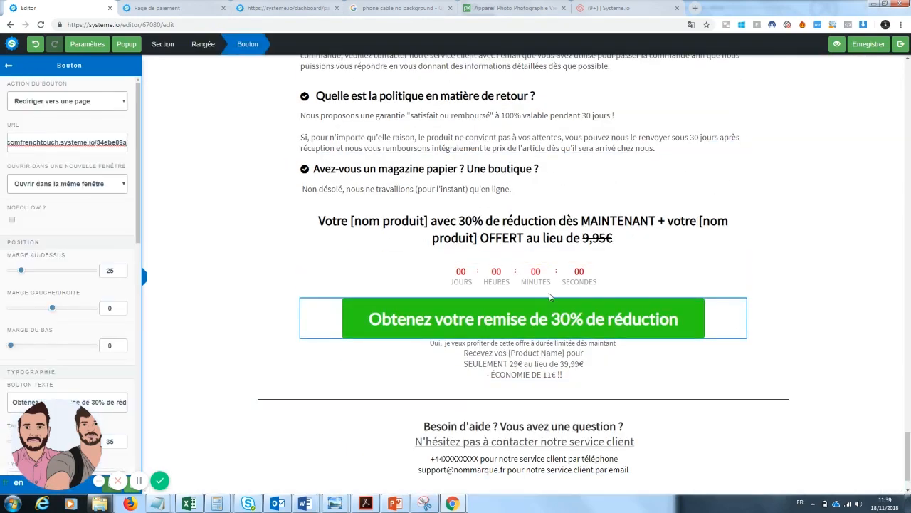
{"action": "left_click", "coordinate": [899, 339]}
{"action": "left_click", "coordinate": [877, 44]}
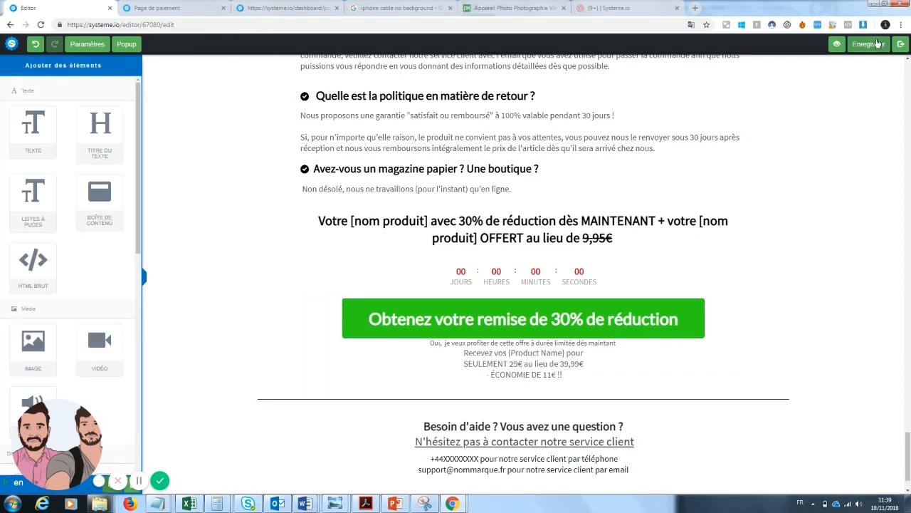
{"action": "left_click", "coordinate": [836, 44]}
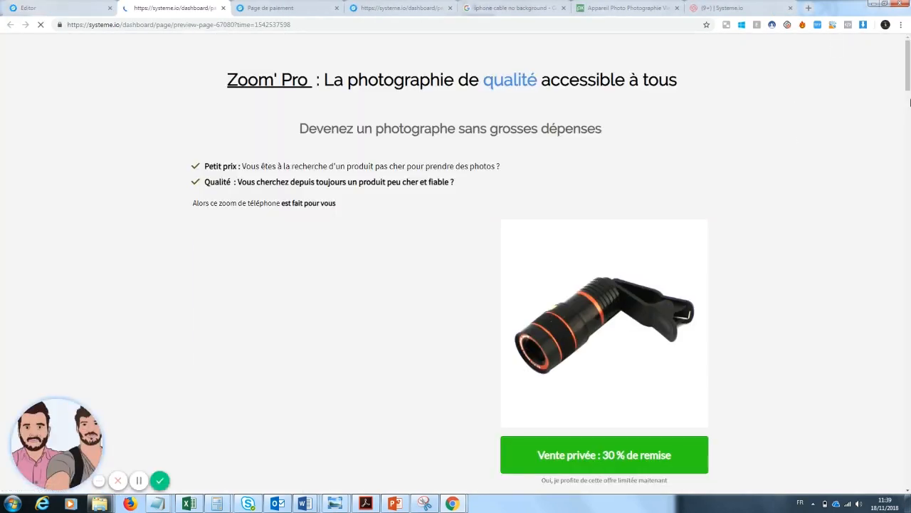
In the sales page preview, follow the 30% discount button and scroll through the Zoom Pro payment page
{"action": "left_click_drag", "start_coordinate": [908, 65], "coordinate": [904, 466]}
{"action": "left_click", "coordinate": [585, 314]}
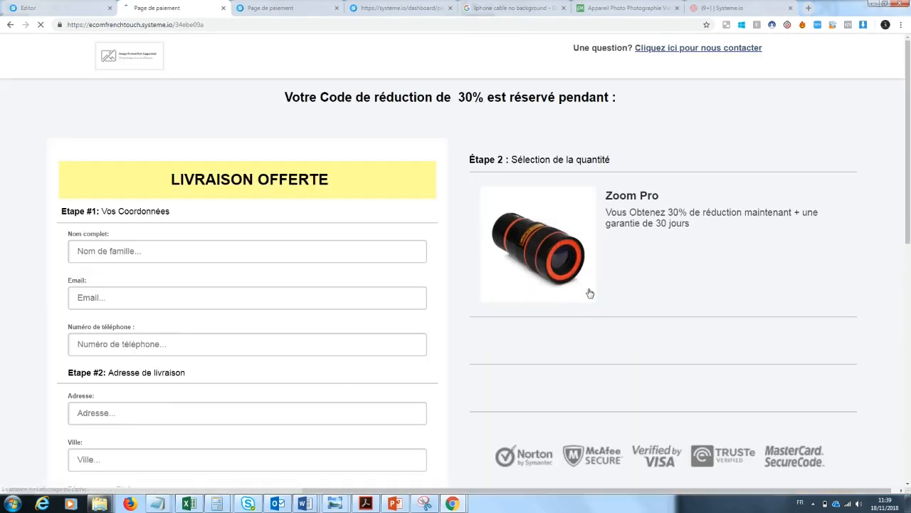
{"action": "left_click_drag", "start_coordinate": [909, 168], "coordinate": [909, 106]}
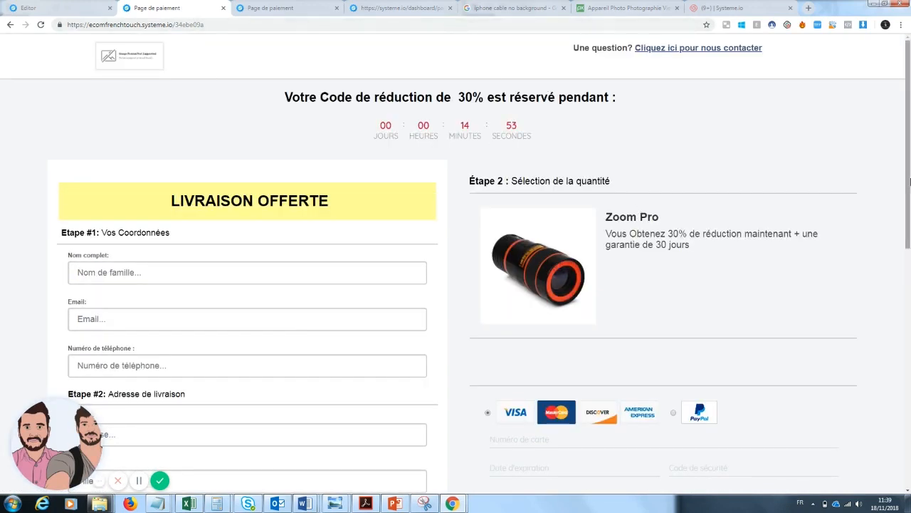
{"action": "scroll", "coordinate": [759, 227], "scroll_direction": "down", "scroll_amount": 2}
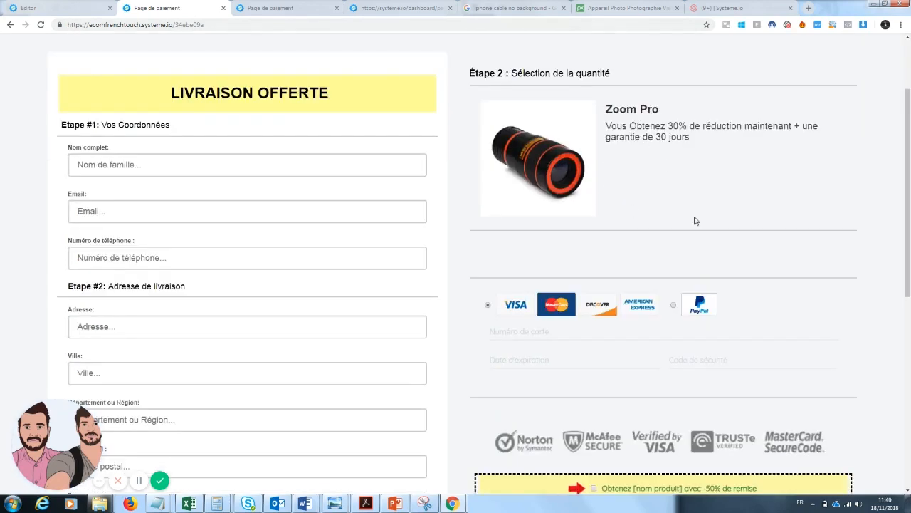
{"action": "scroll", "coordinate": [909, 229], "scroll_direction": "down", "scroll_amount": 1}
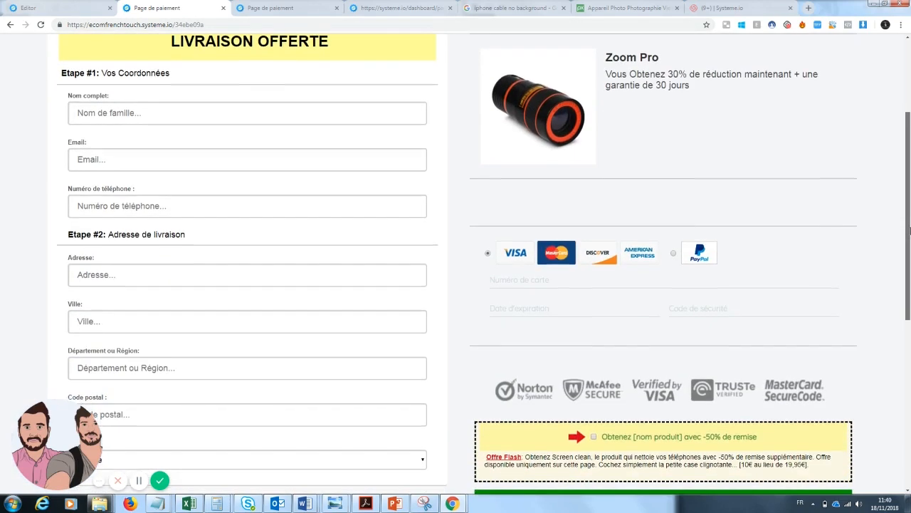
{"action": "scroll", "coordinate": [909, 346], "scroll_direction": "down", "scroll_amount": 3}
{"action": "scroll", "coordinate": [909, 347], "scroll_direction": "up", "scroll_amount": 4}
{"action": "scroll", "coordinate": [904, 299], "scroll_direction": "down", "scroll_amount": 2}
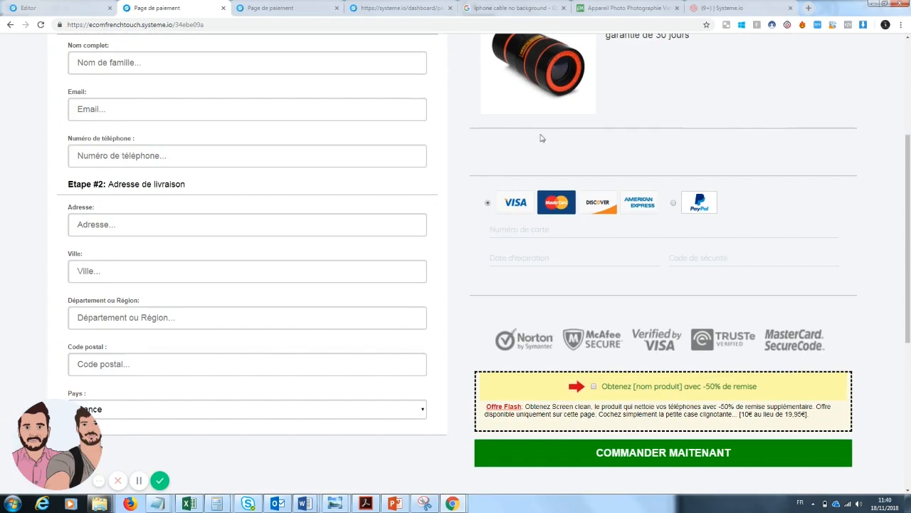
{"action": "scroll", "coordinate": [910, 261], "scroll_direction": "down", "scroll_amount": 1}
{"action": "scroll", "coordinate": [910, 261], "scroll_direction": "down", "scroll_amount": 2}
{"action": "scroll", "coordinate": [909, 261], "scroll_direction": "up", "scroll_amount": 1}
{"action": "left_click_drag", "start_coordinate": [909, 261], "coordinate": [910, 47]}
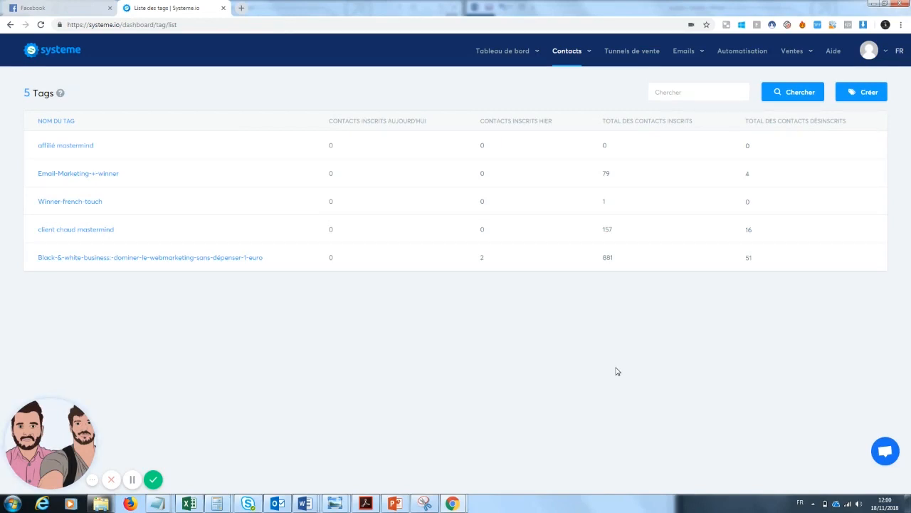
Open the affiliate program settings and review the 50% commission, 0 minimum payout and 30-day delay
{"action": "left_click", "coordinate": [627, 56]}
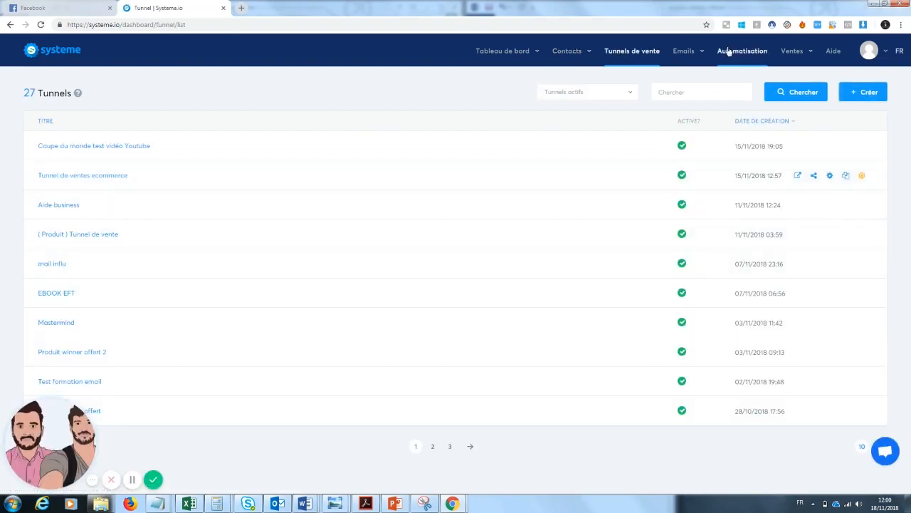
{"action": "mouse_move", "coordinate": [803, 68]}
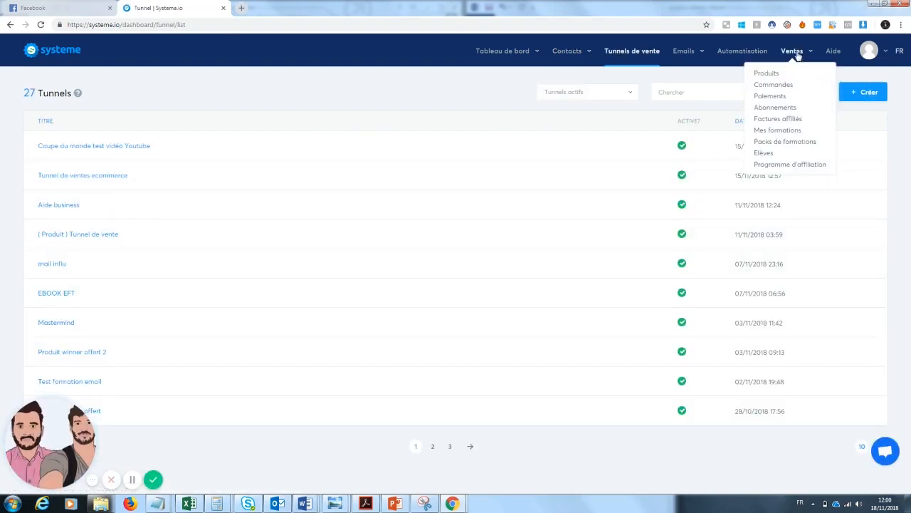
{"action": "left_click", "coordinate": [786, 164]}
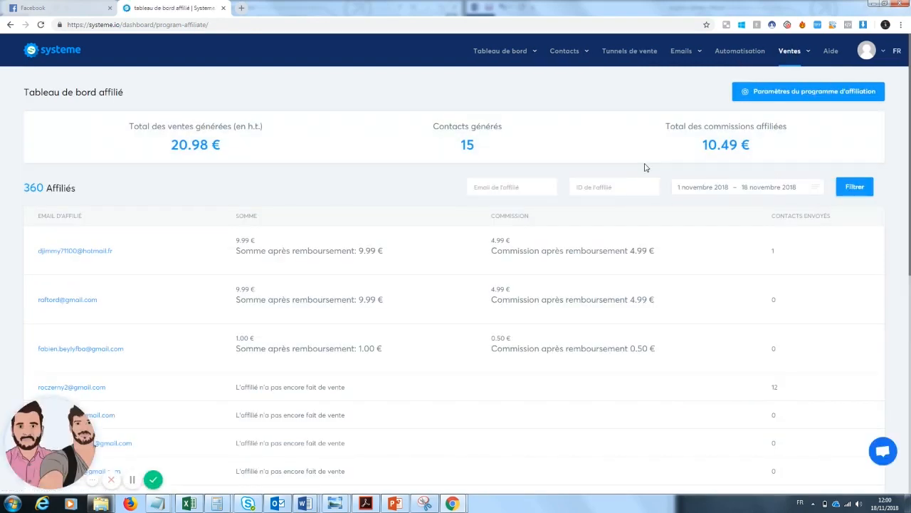
{"action": "left_click", "coordinate": [758, 92]}
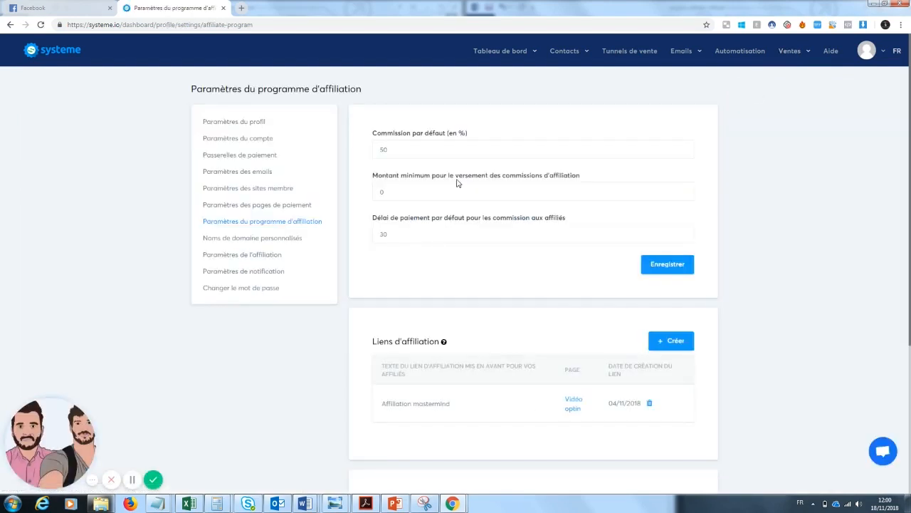
{"action": "left_click_drag", "start_coordinate": [400, 154], "coordinate": [382, 155]}
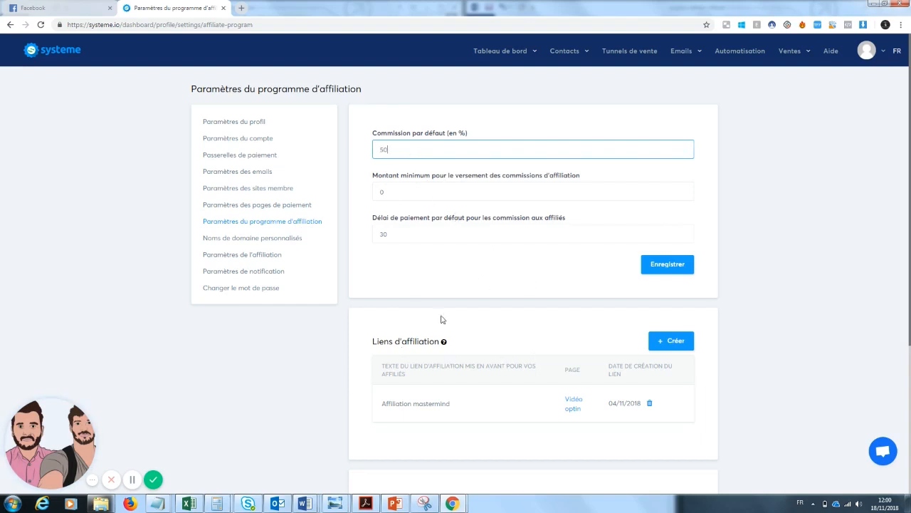
{"action": "left_click_drag", "start_coordinate": [430, 193], "coordinate": [378, 192]}
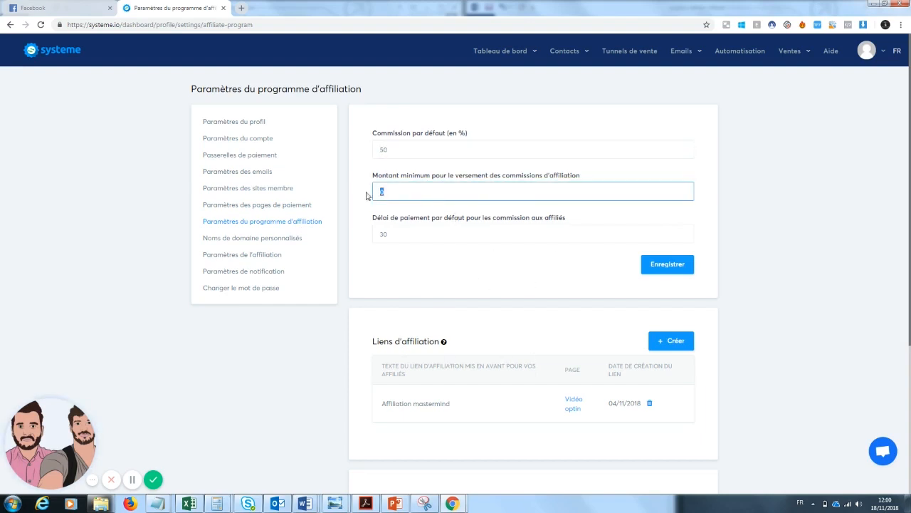
{"action": "left_click", "coordinate": [409, 235]}
{"action": "left_click", "coordinate": [485, 293]}
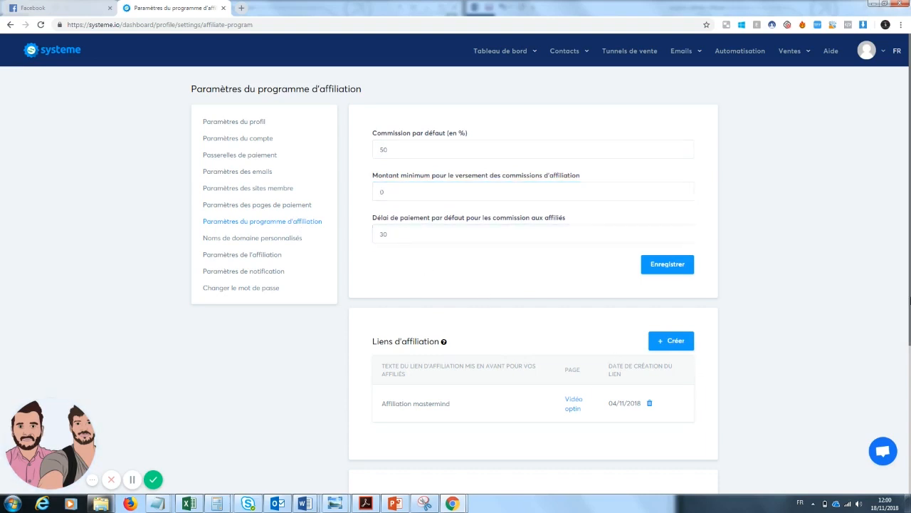
{"action": "scroll", "coordinate": [721, 272], "scroll_direction": "down", "scroll_amount": 1}
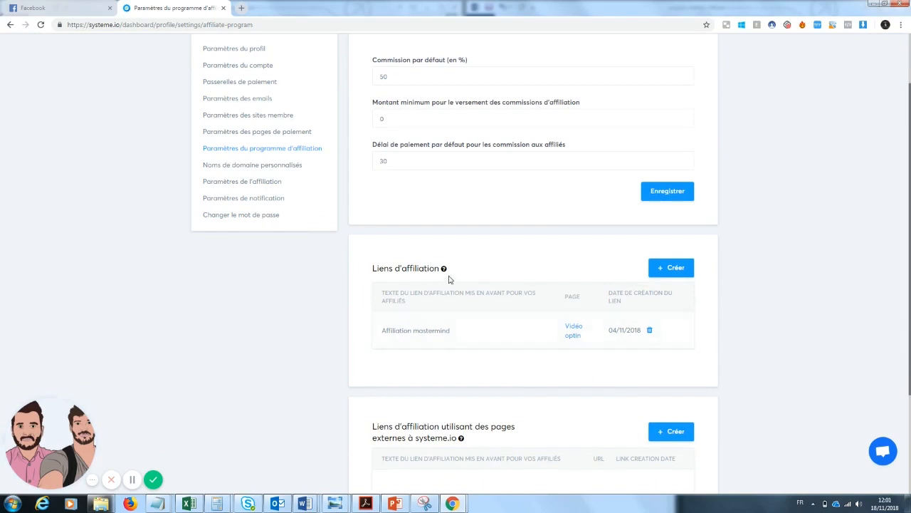
{"action": "left_click", "coordinate": [673, 274]}
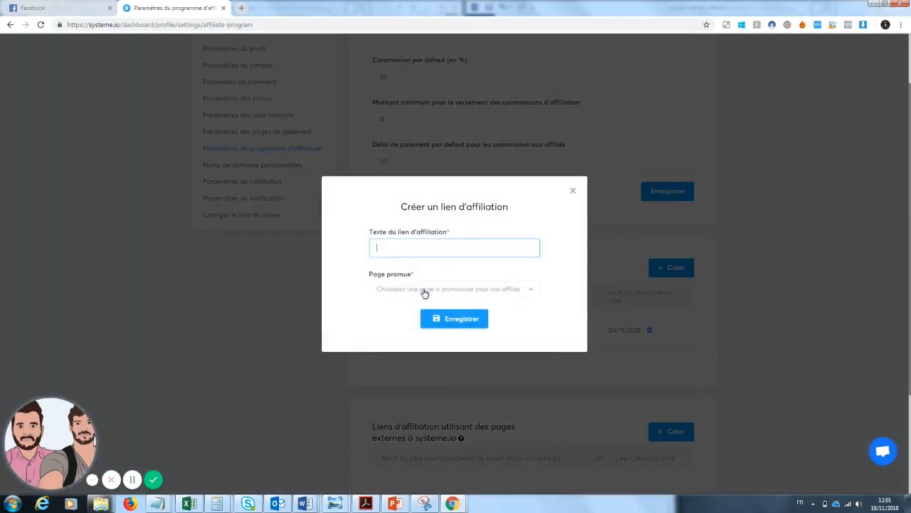
{"action": "left_click", "coordinate": [421, 290]}
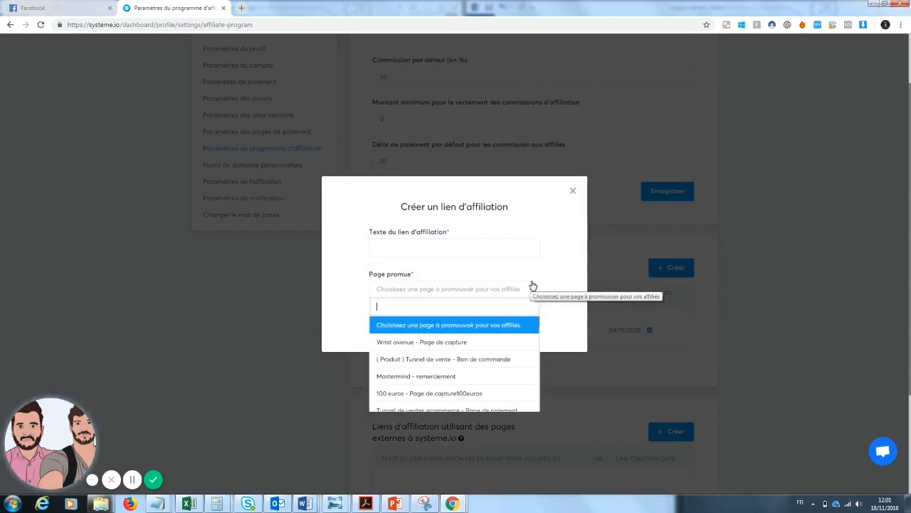
{"action": "left_click", "coordinate": [573, 191]}
{"action": "left_click", "coordinate": [573, 191]}
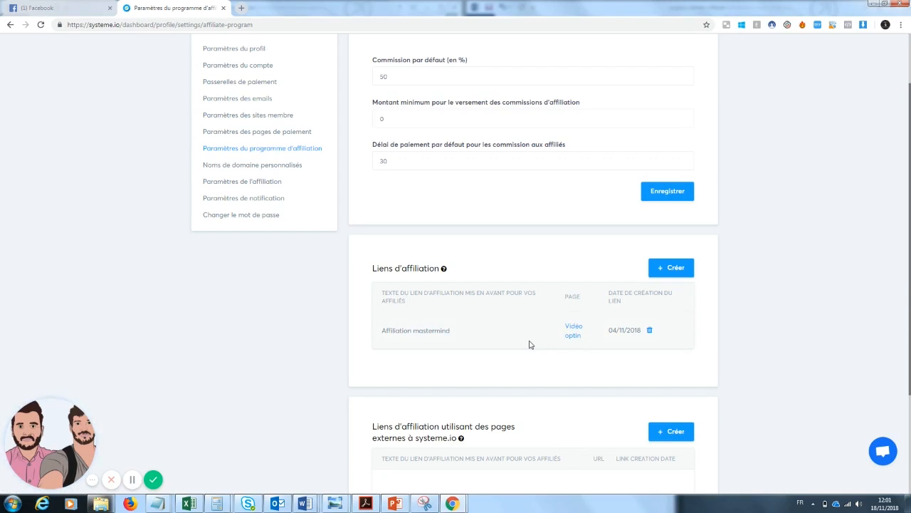
{"action": "left_click_drag", "start_coordinate": [909, 345], "coordinate": [909, 308]}
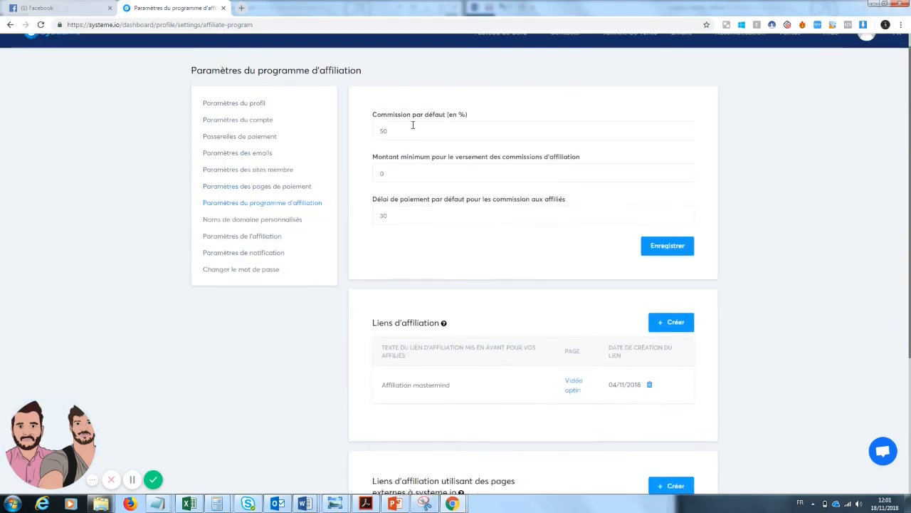
{"action": "left_click", "coordinate": [383, 130]}
{"action": "left_click", "coordinate": [472, 235]}
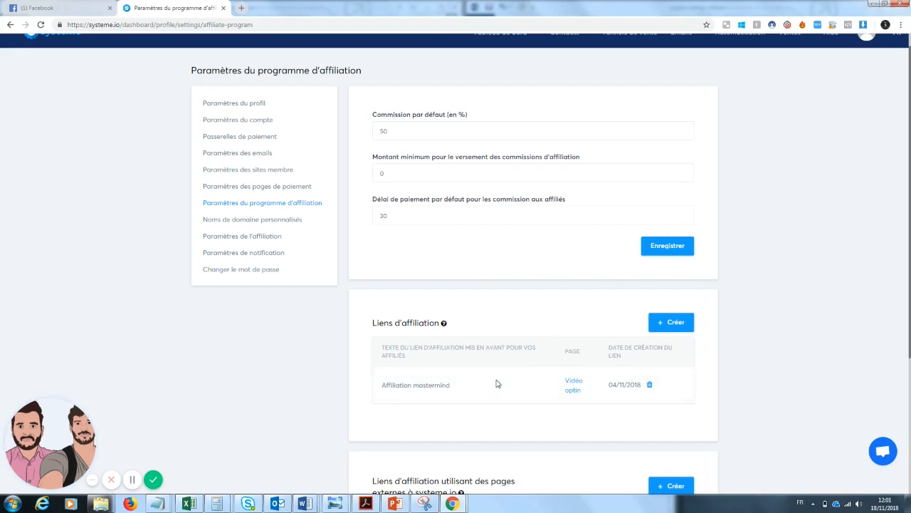
{"action": "scroll", "coordinate": [456, 285], "scroll_direction": "down", "scroll_amount": 1}
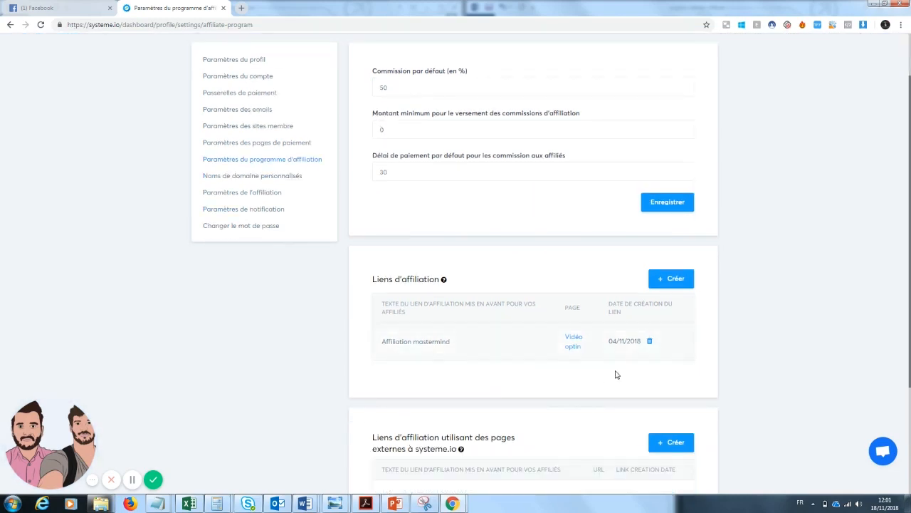
{"action": "scroll", "coordinate": [635, 124], "scroll_direction": "up", "scroll_amount": 1}
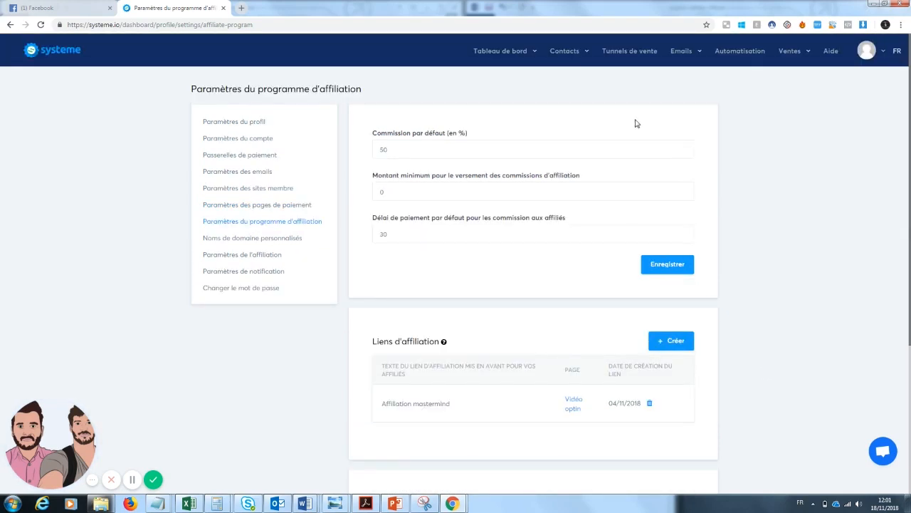
Open the Mastermind funnel, preview its Page affiliation live, then return to the funnel editor
{"action": "left_click", "coordinate": [637, 52]}
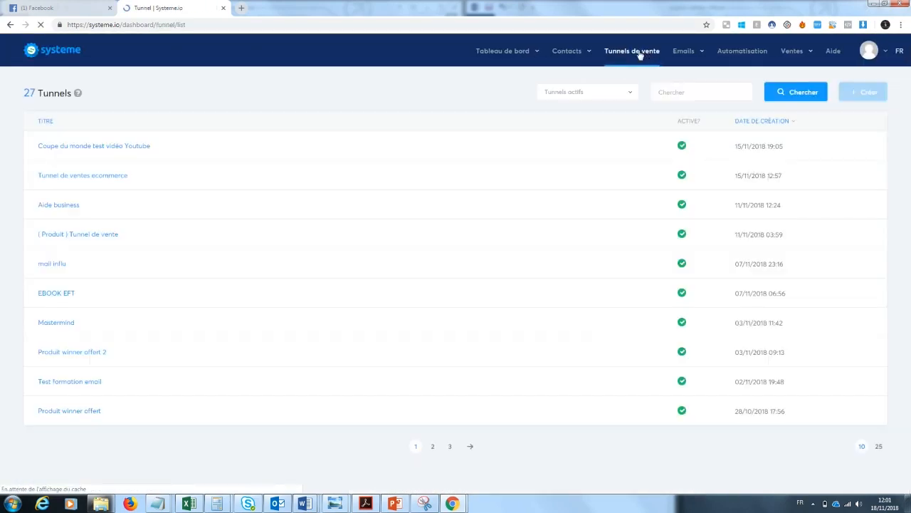
{"action": "left_click", "coordinate": [63, 322]}
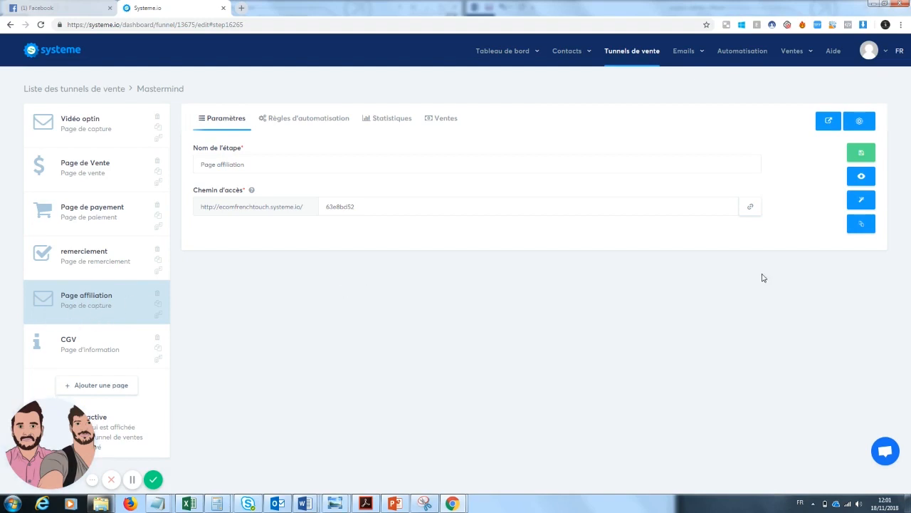
{"action": "left_click", "coordinate": [861, 176]}
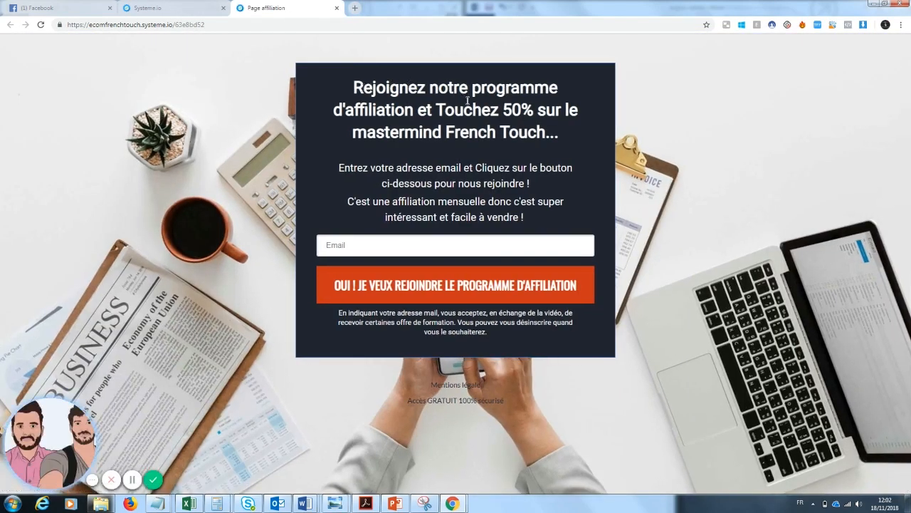
{"action": "left_click_drag", "start_coordinate": [354, 133], "coordinate": [541, 132]}
{"action": "left_click", "coordinate": [563, 169]}
{"action": "left_click", "coordinate": [200, 5]}
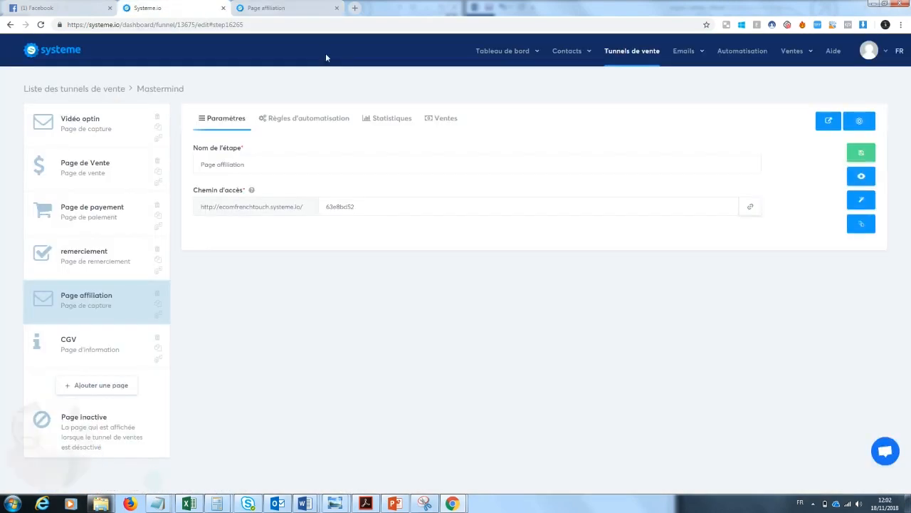
Add the 'affilié mastermind' tag to the Page affiliation automation rule and save it
{"action": "left_click", "coordinate": [311, 121]}
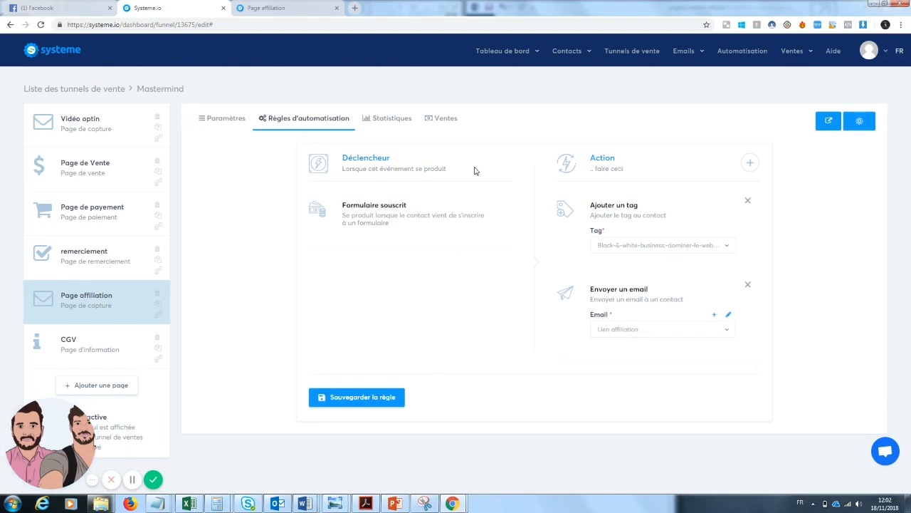
{"action": "left_click", "coordinate": [651, 249]}
{"action": "left_click", "coordinate": [651, 297]}
{"action": "left_click", "coordinate": [392, 398]}
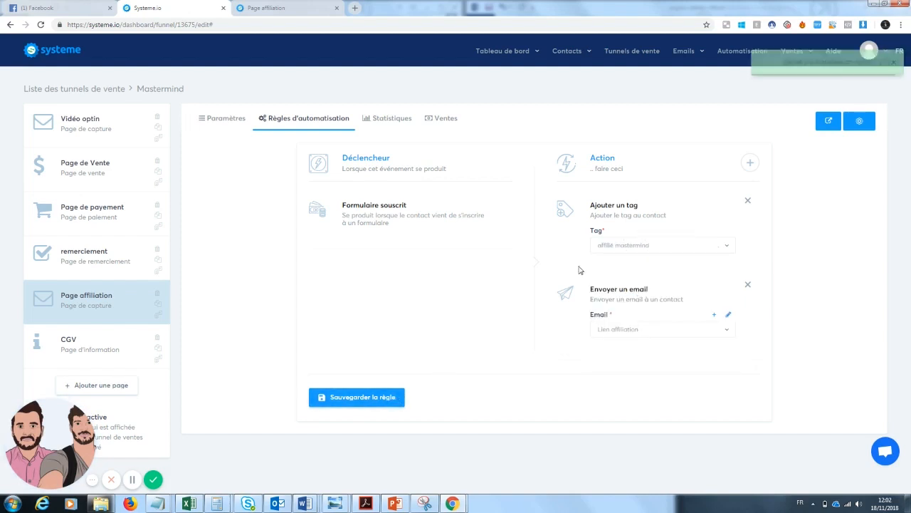
Open the Lien affiliation email and review its greeting, affiliate link and {affiliate_id} variable
{"action": "left_click", "coordinate": [729, 315]}
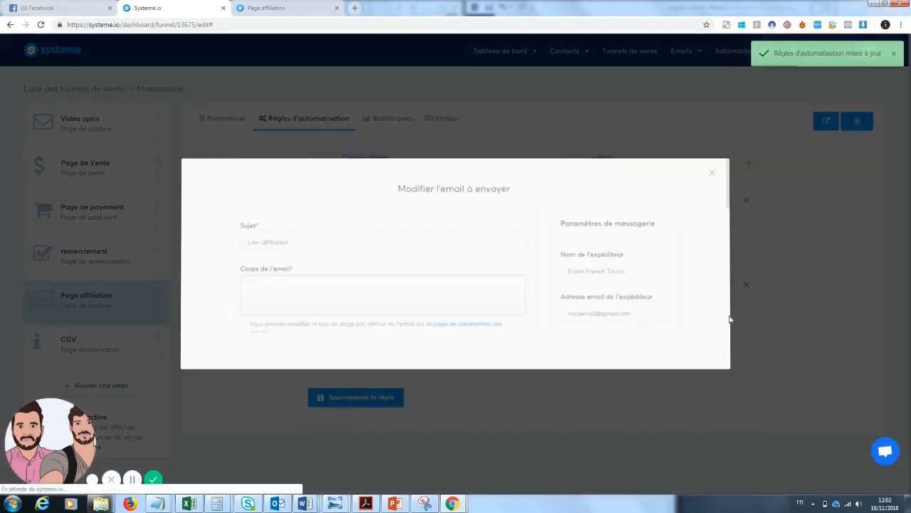
{"action": "left_click_drag", "start_coordinate": [248, 201], "coordinate": [315, 201]}
{"action": "left_click", "coordinate": [292, 223]}
{"action": "left_click_drag", "start_coordinate": [250, 232], "coordinate": [310, 233]}
{"action": "left_click", "coordinate": [315, 233]}
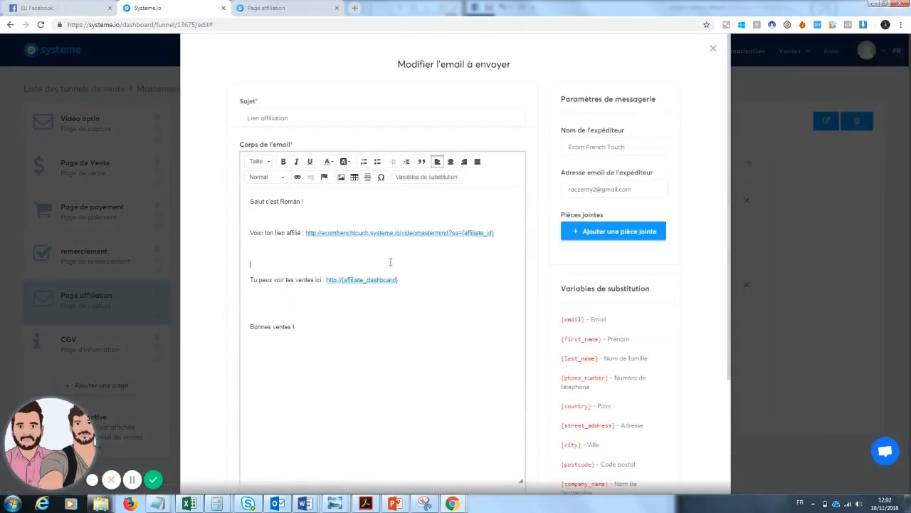
{"action": "left_click_drag", "start_coordinate": [304, 232], "coordinate": [463, 236]}
{"action": "left_click", "coordinate": [470, 269]}
{"action": "left_click", "coordinate": [597, 352]}
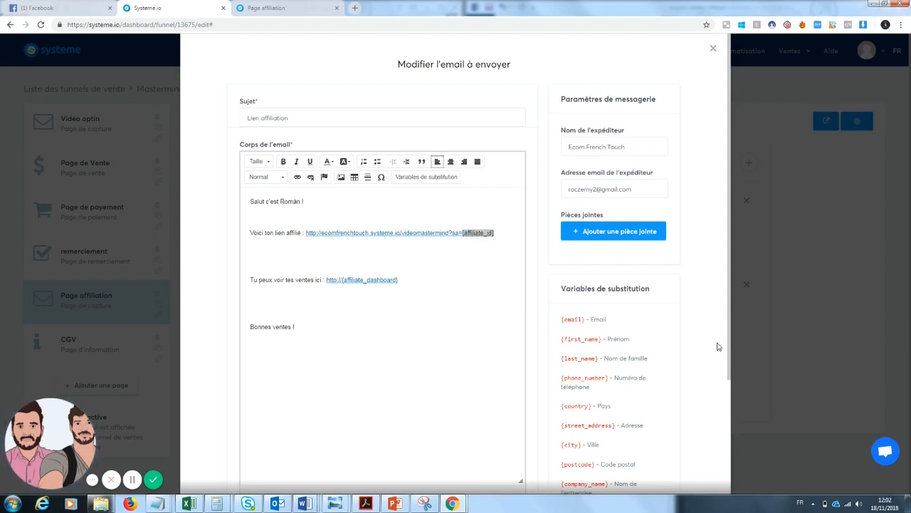
{"action": "left_click_drag", "start_coordinate": [725, 344], "coordinate": [735, 423]}
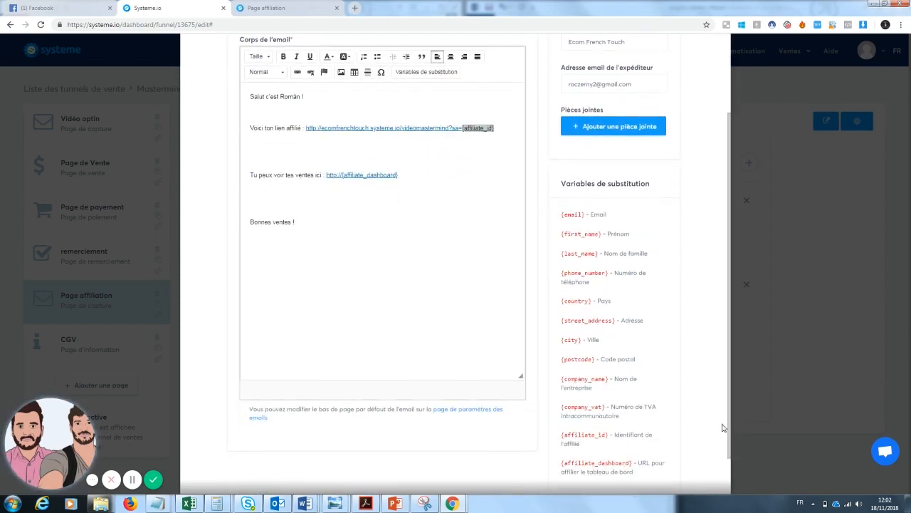
{"action": "left_click_drag", "start_coordinate": [608, 437], "coordinate": [563, 441]}
{"action": "left_click", "coordinate": [468, 299]}
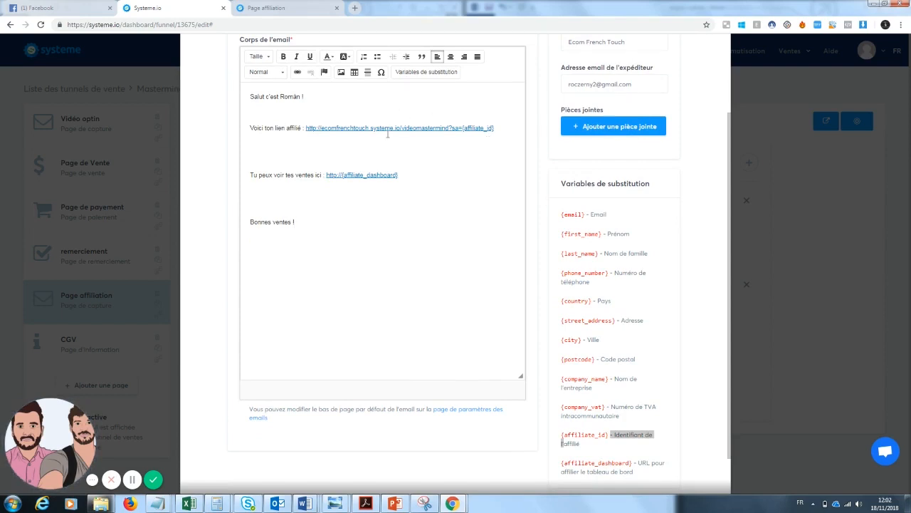
Review the sales-viewing line and its {affiliate_dashboard} variable, then close the email editor
{"action": "left_click_drag", "start_coordinate": [250, 175], "coordinate": [345, 179]}
{"action": "left_click", "coordinate": [390, 244]}
{"action": "left_click", "coordinate": [369, 200]}
{"action": "left_click_drag", "start_coordinate": [632, 462], "coordinate": [561, 463]}
{"action": "left_click", "coordinate": [650, 390]}
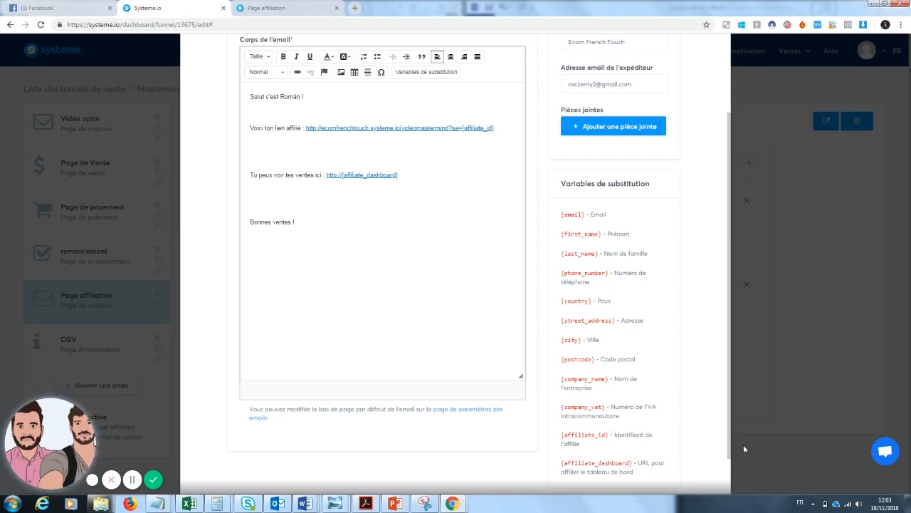
{"action": "left_click_drag", "start_coordinate": [731, 455], "coordinate": [733, 387]}
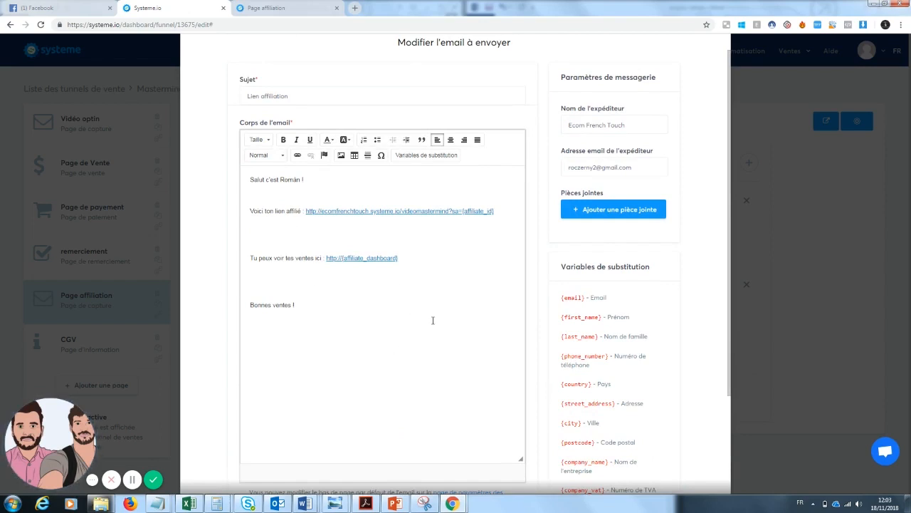
{"action": "left_click", "coordinate": [835, 188]}
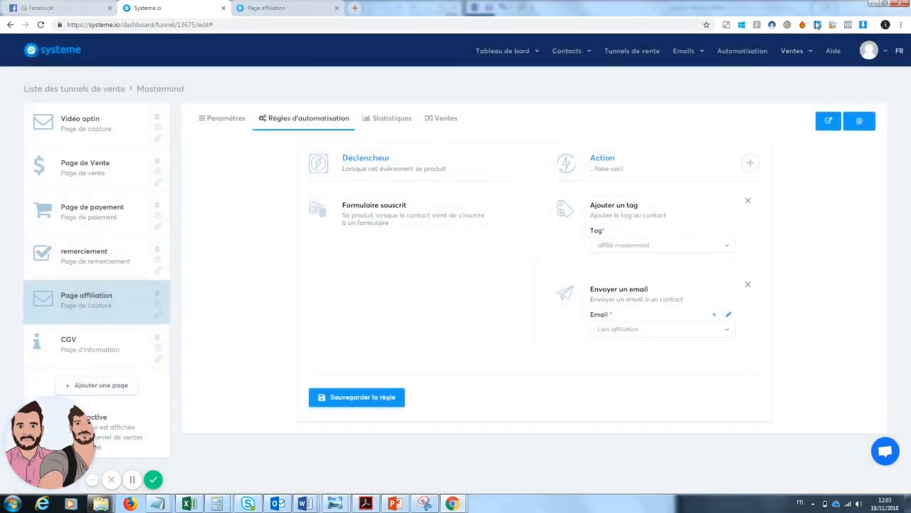
Go to Ventes > Programme d'affiliation to open the affiliate dashboard
{"action": "mouse_move", "coordinate": [808, 52]}
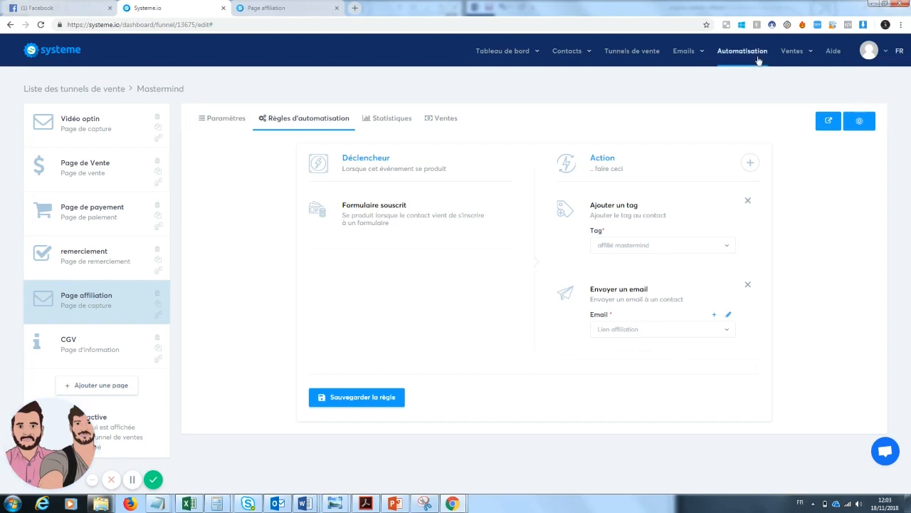
{"action": "left_click", "coordinate": [792, 50]}
{"action": "left_click", "coordinate": [790, 165]}
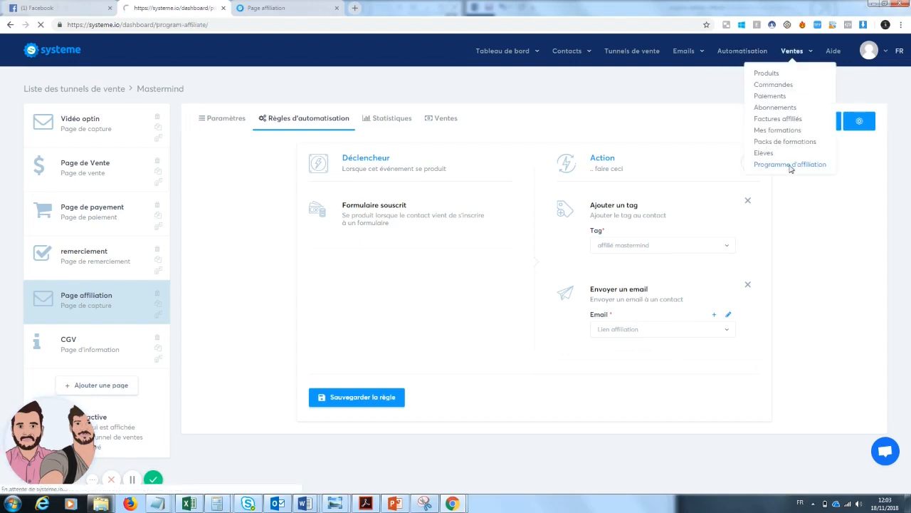